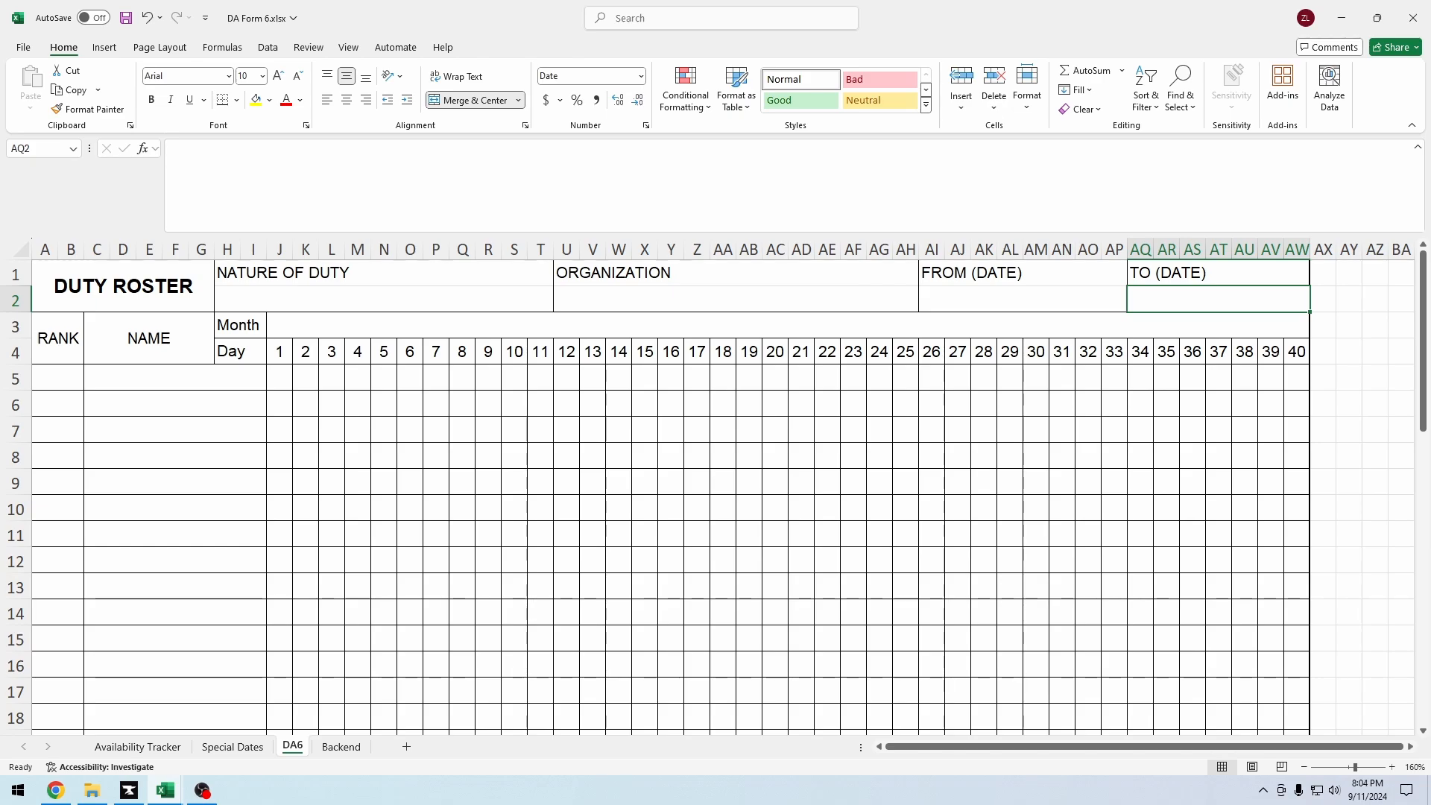
click(1023, 298)
click(1217, 299)
click(787, 325)
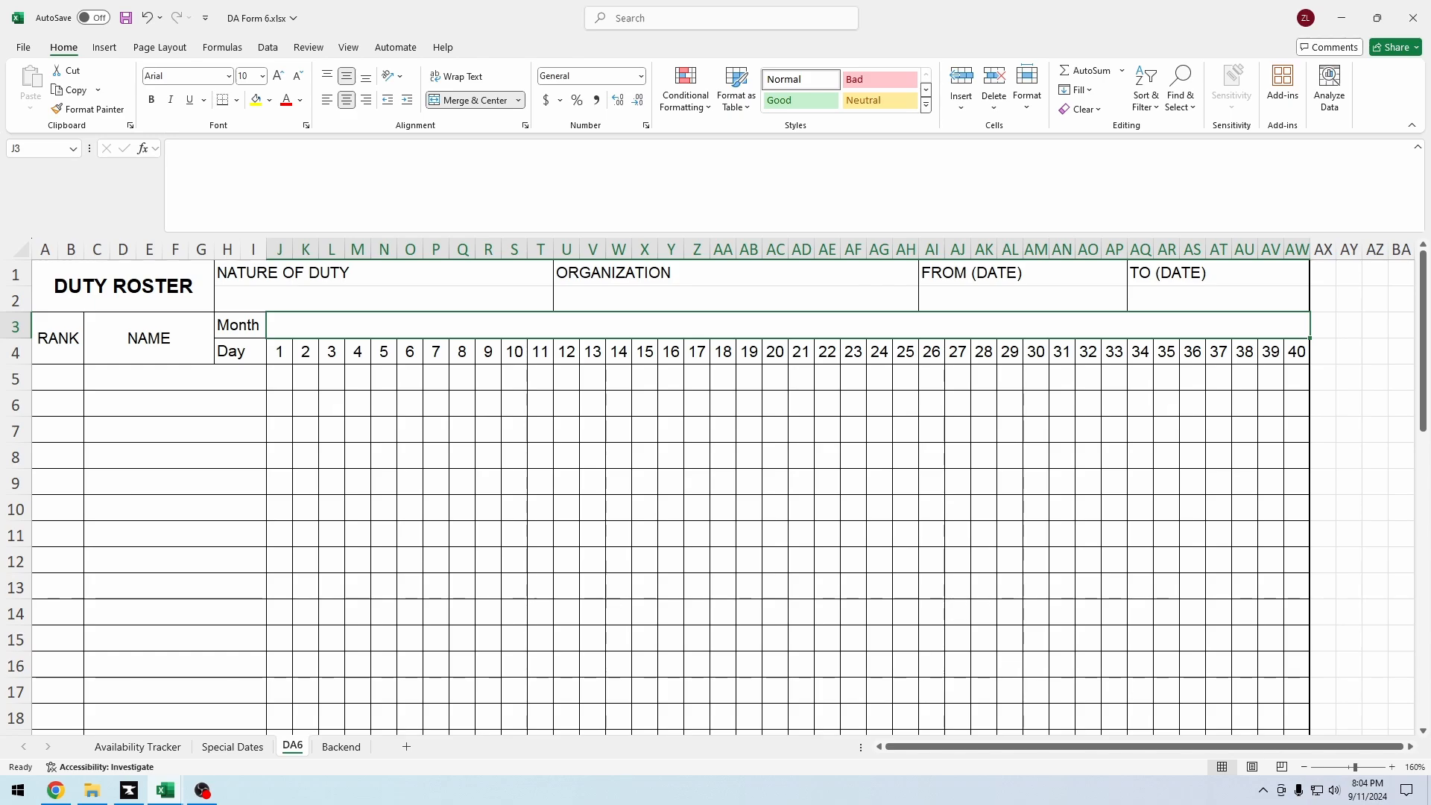
drag(279, 351, 670, 351)
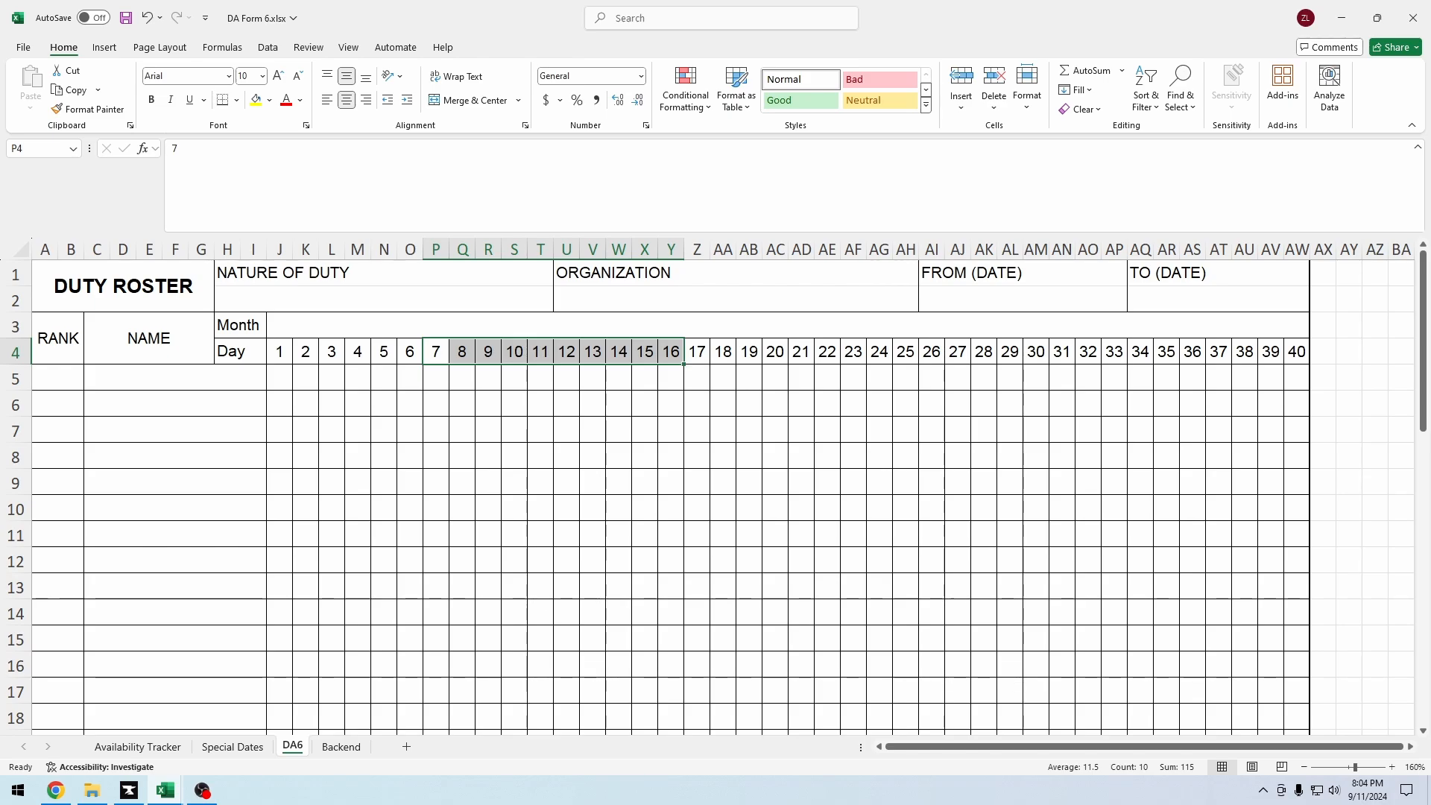
Step: Enter 1/1/2024 as the FROM (DATE) on the duty roster
click(1022, 300)
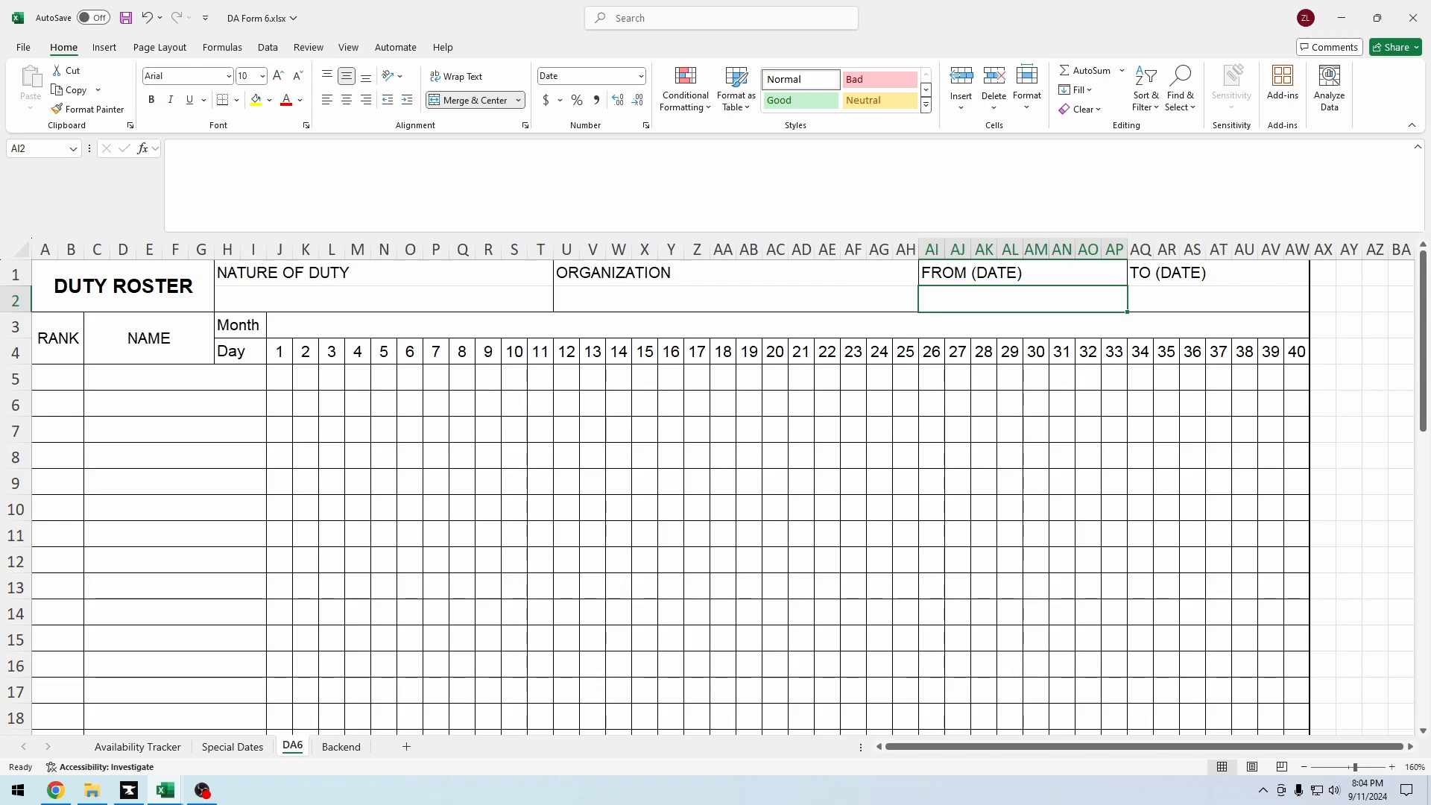
text(1/1/1)
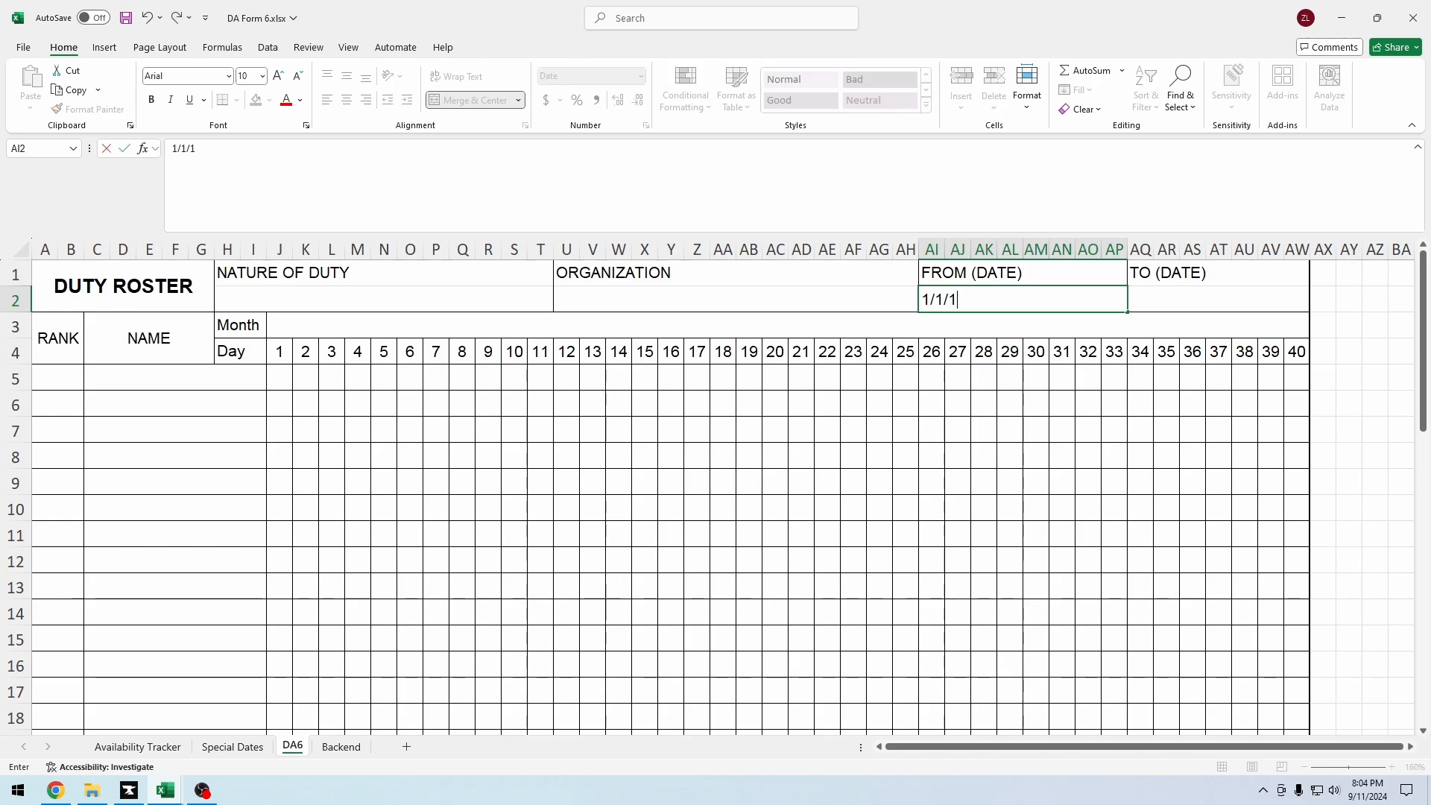
key(BackSpace)
text(2024)
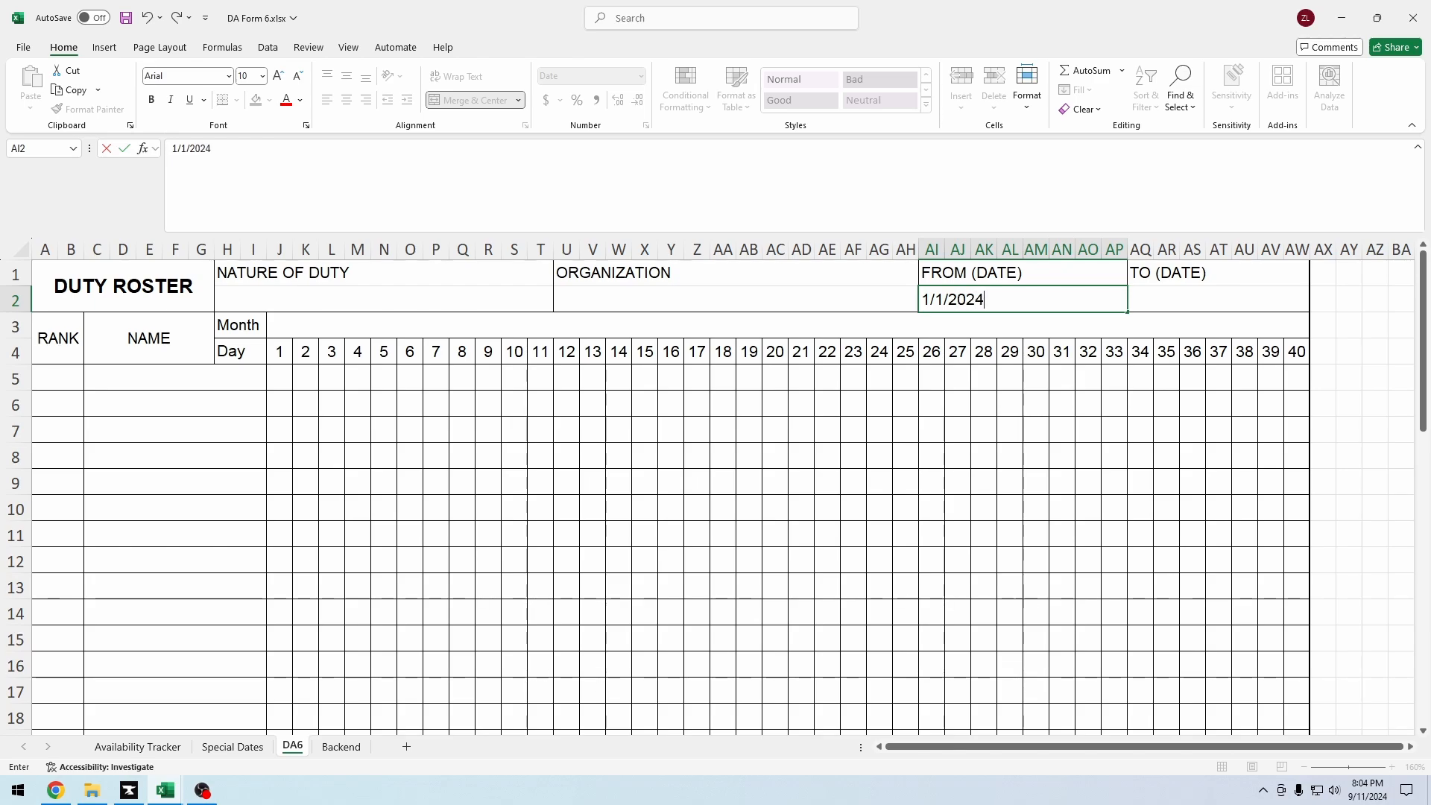
key(Tab)
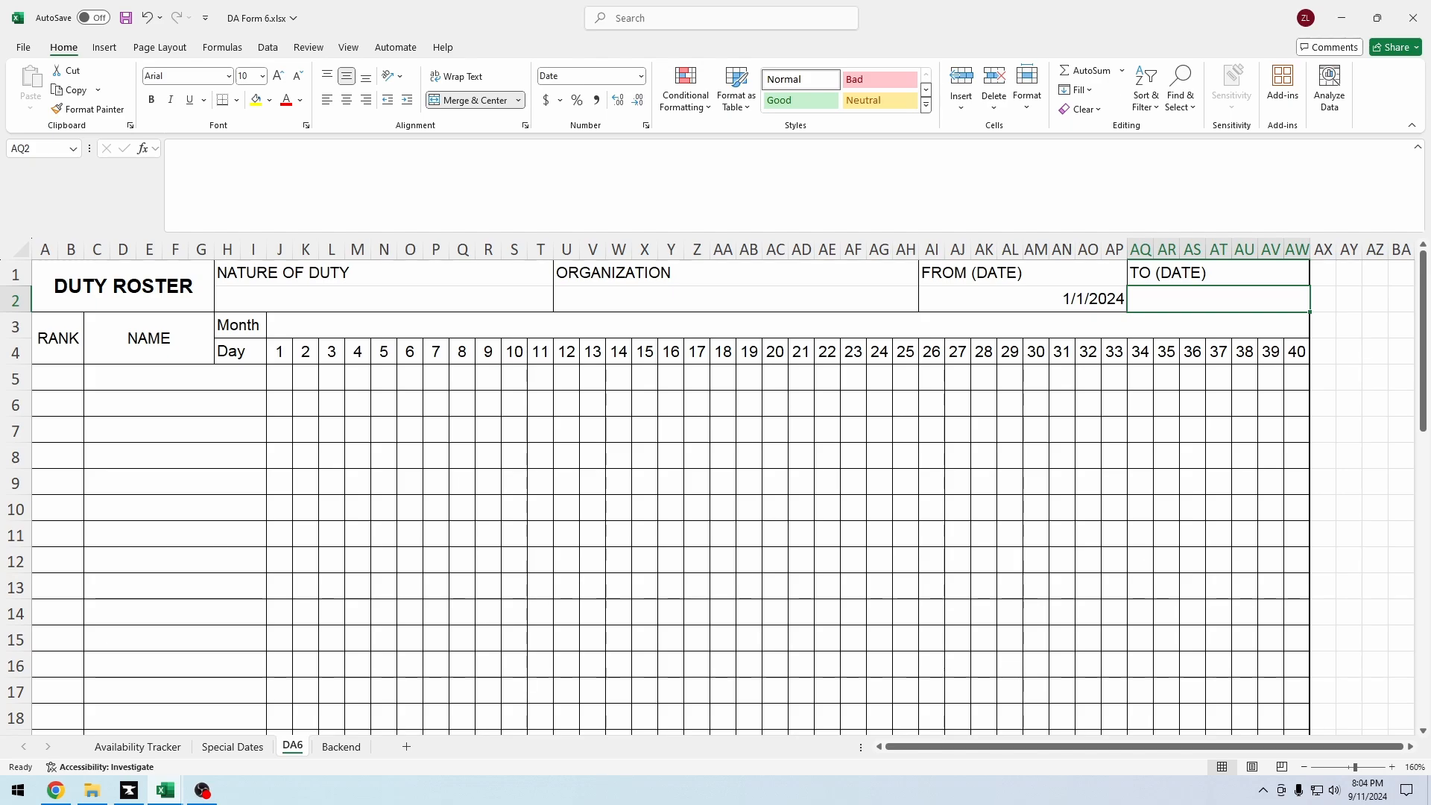
Step: Calculate the TO (DATE) with the formula =AI2+39 so the roster spans all 40 day columns
click(932, 351)
key(ctrl+Right)
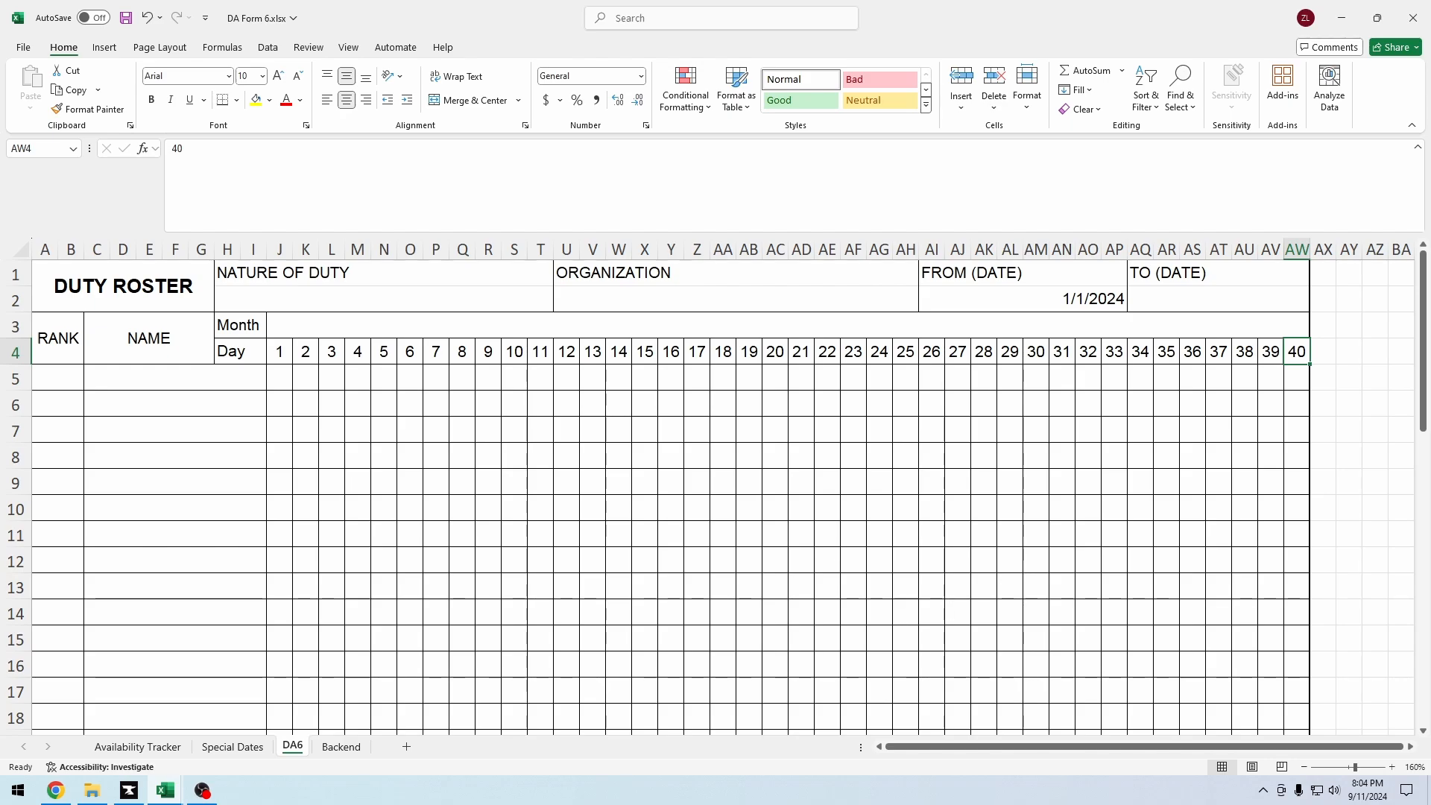
drag(280, 352, 1297, 351)
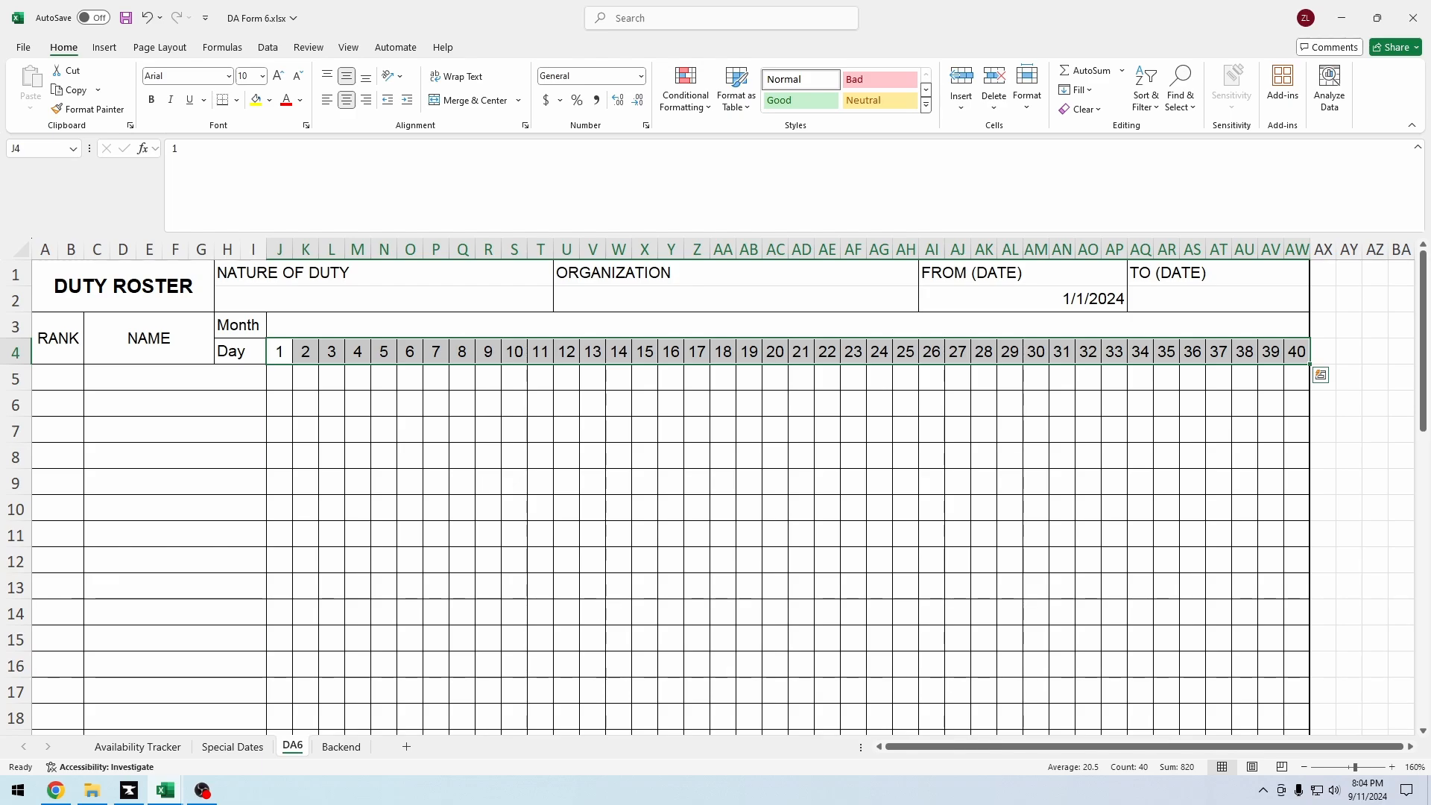
click(1218, 300)
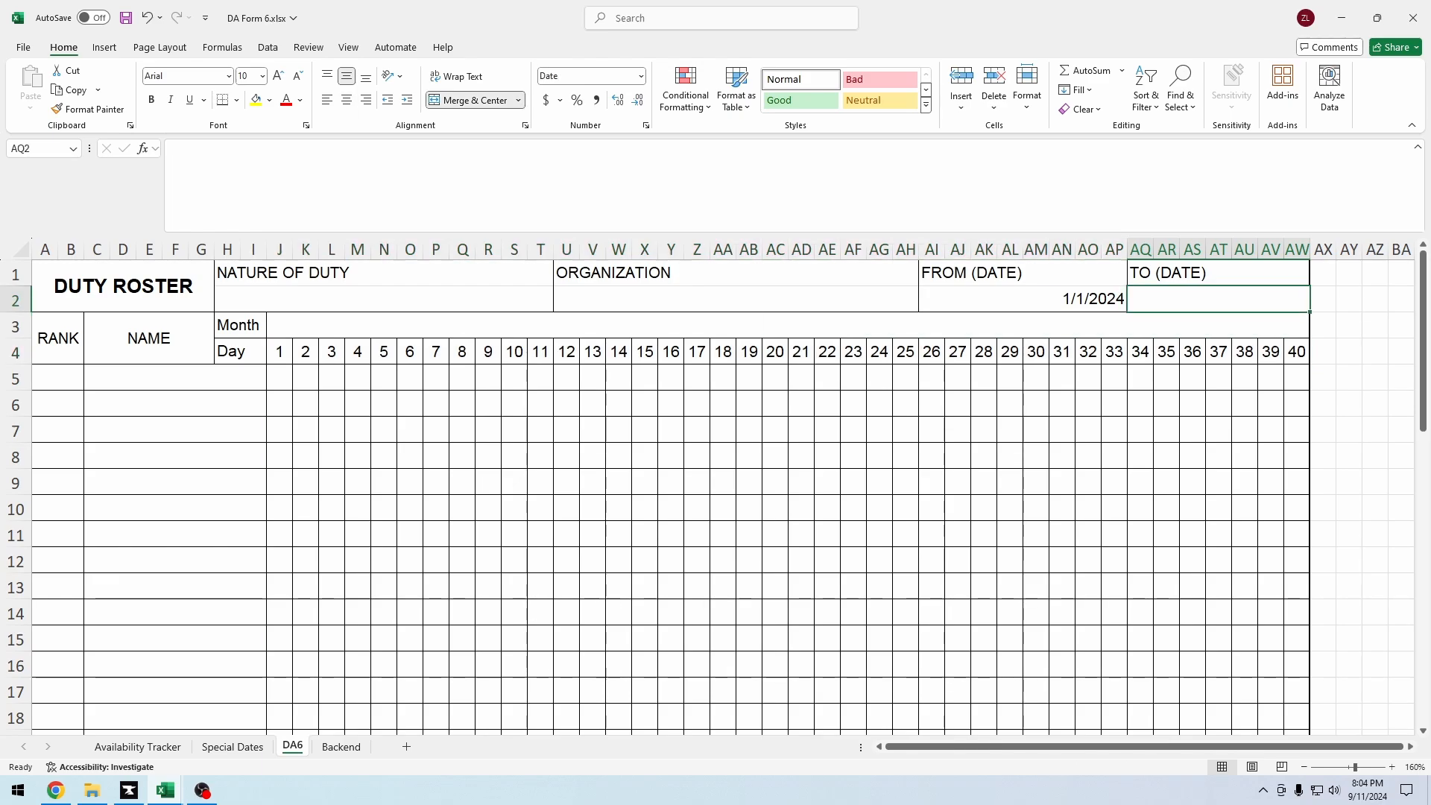
text(=)
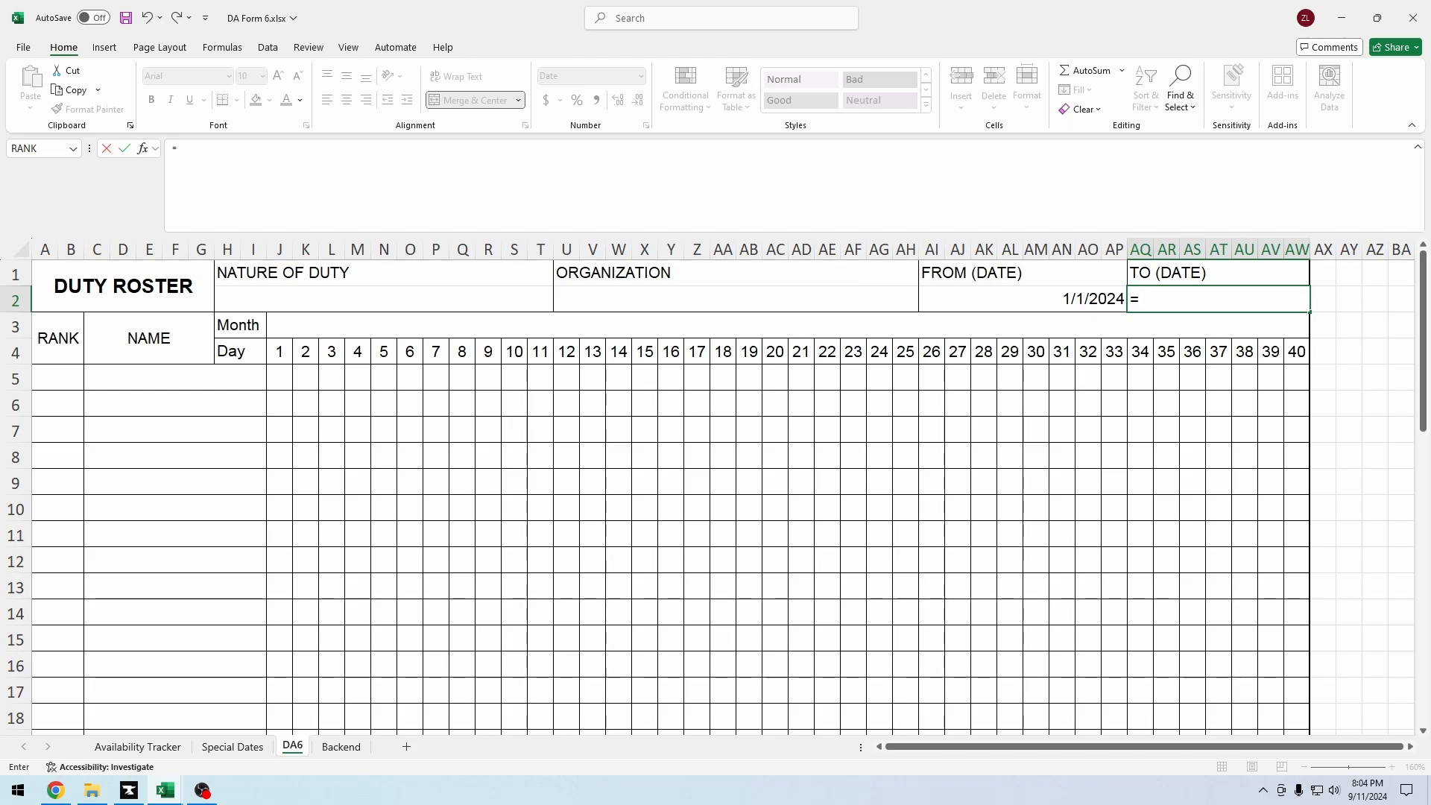
key(Left)
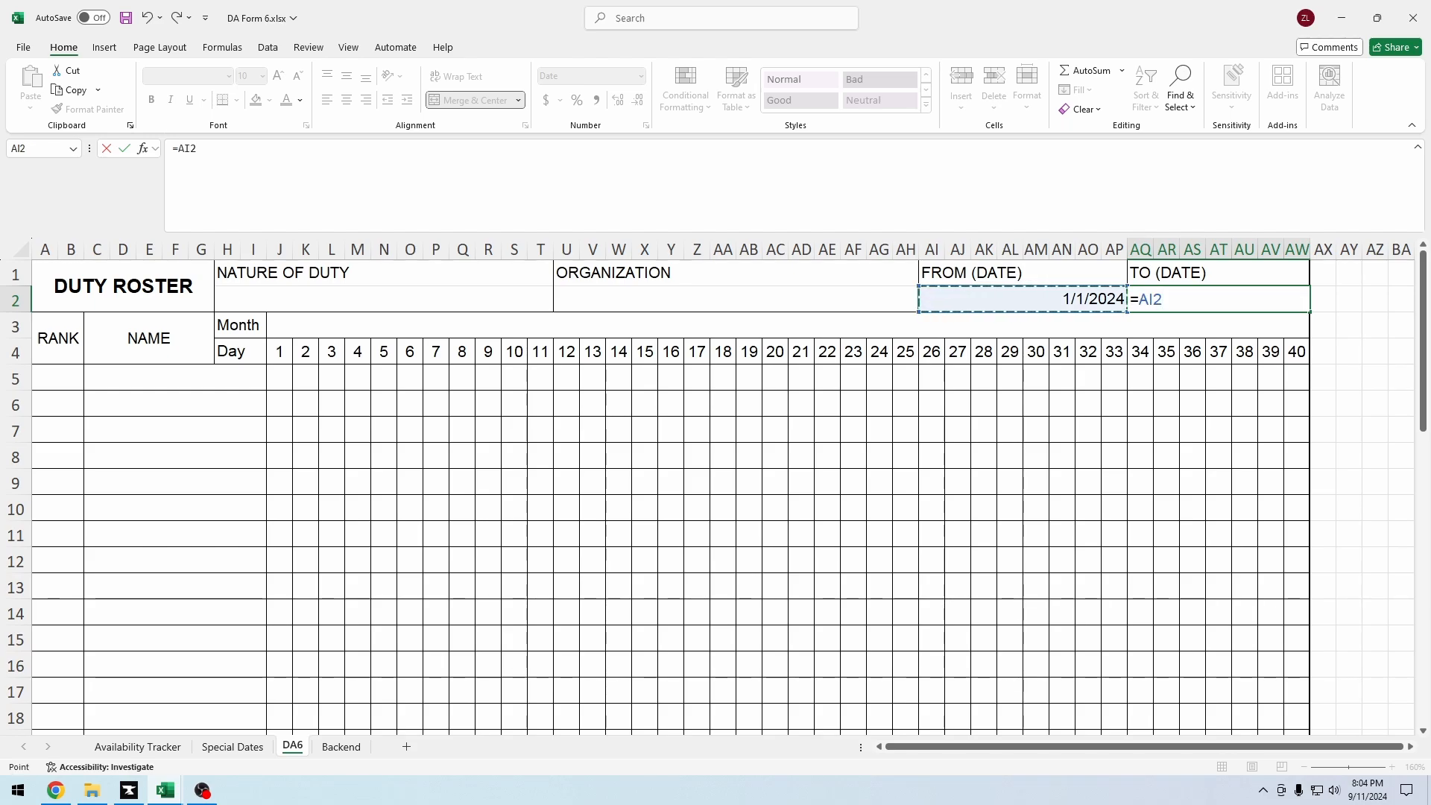
text(+39)
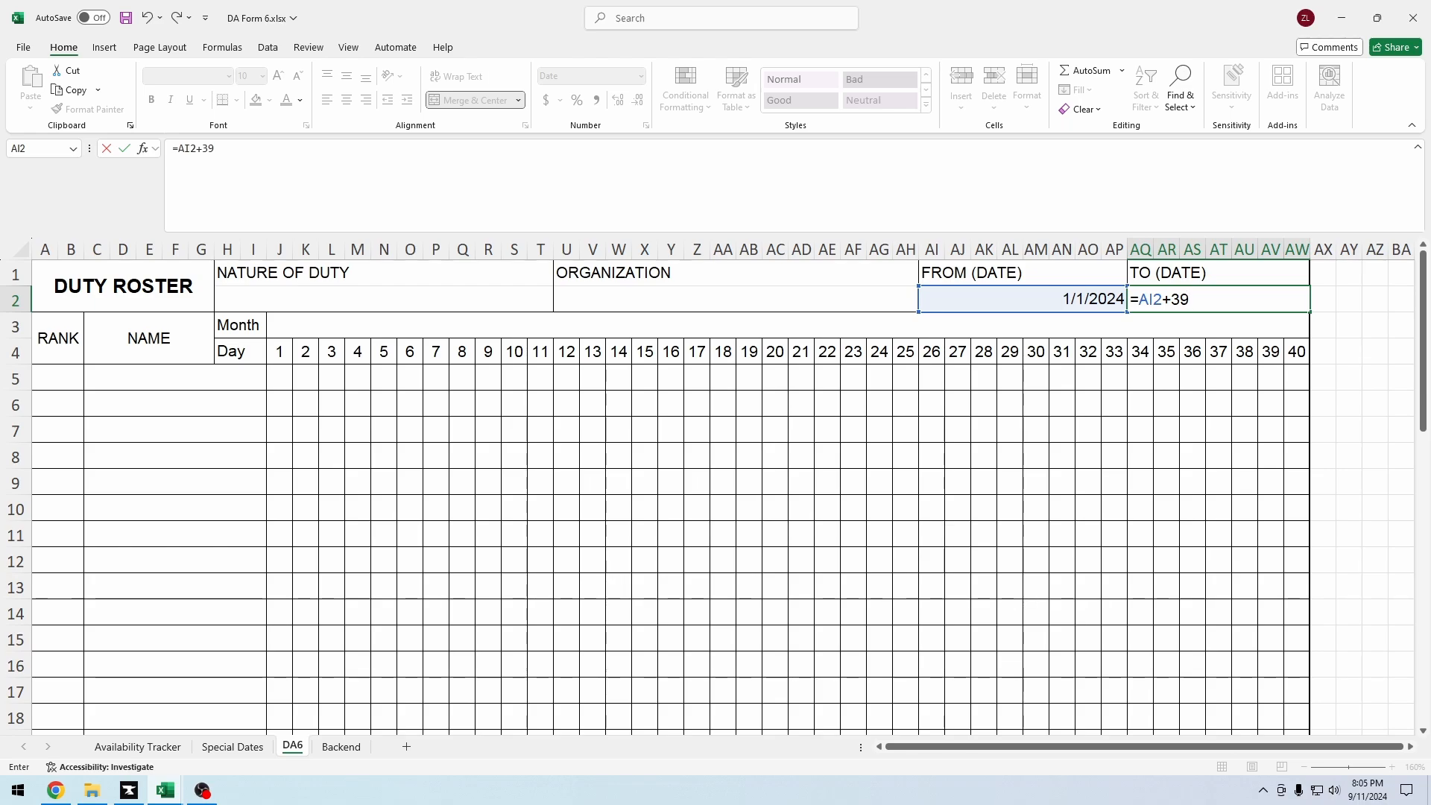
key(Return)
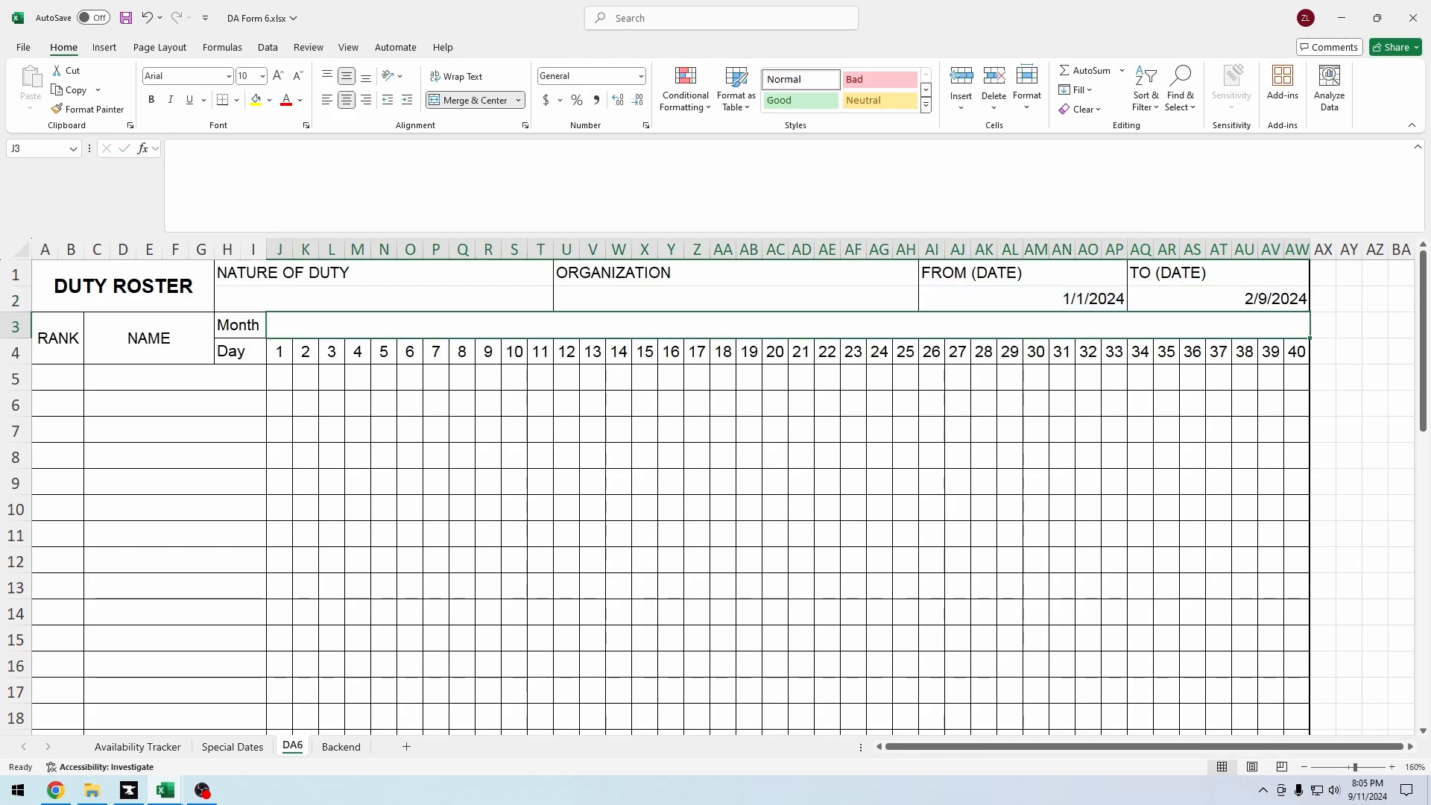
Step: Step through the Day row from 31 to 40 to check the day columns against the end date
click(1062, 352)
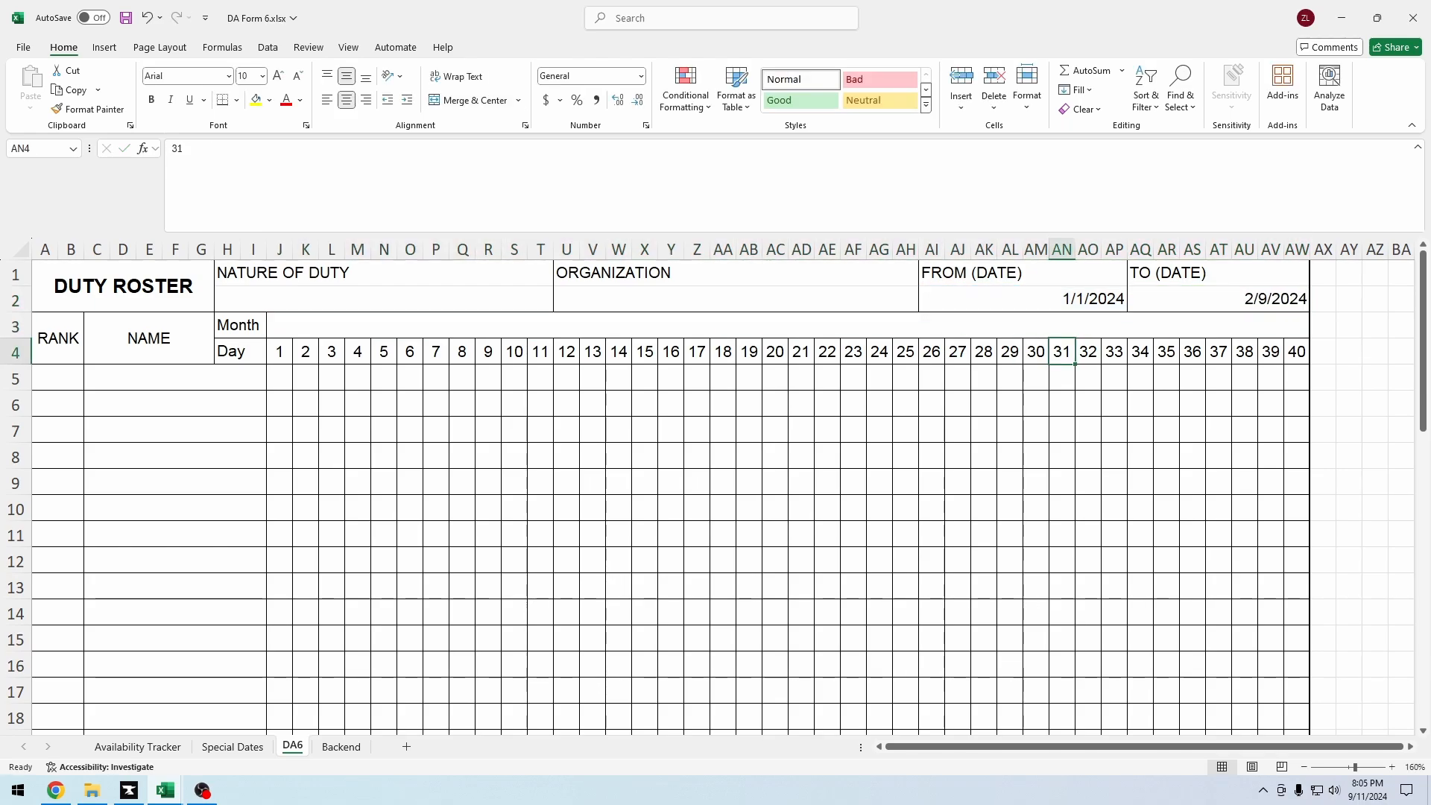
click(1088, 352)
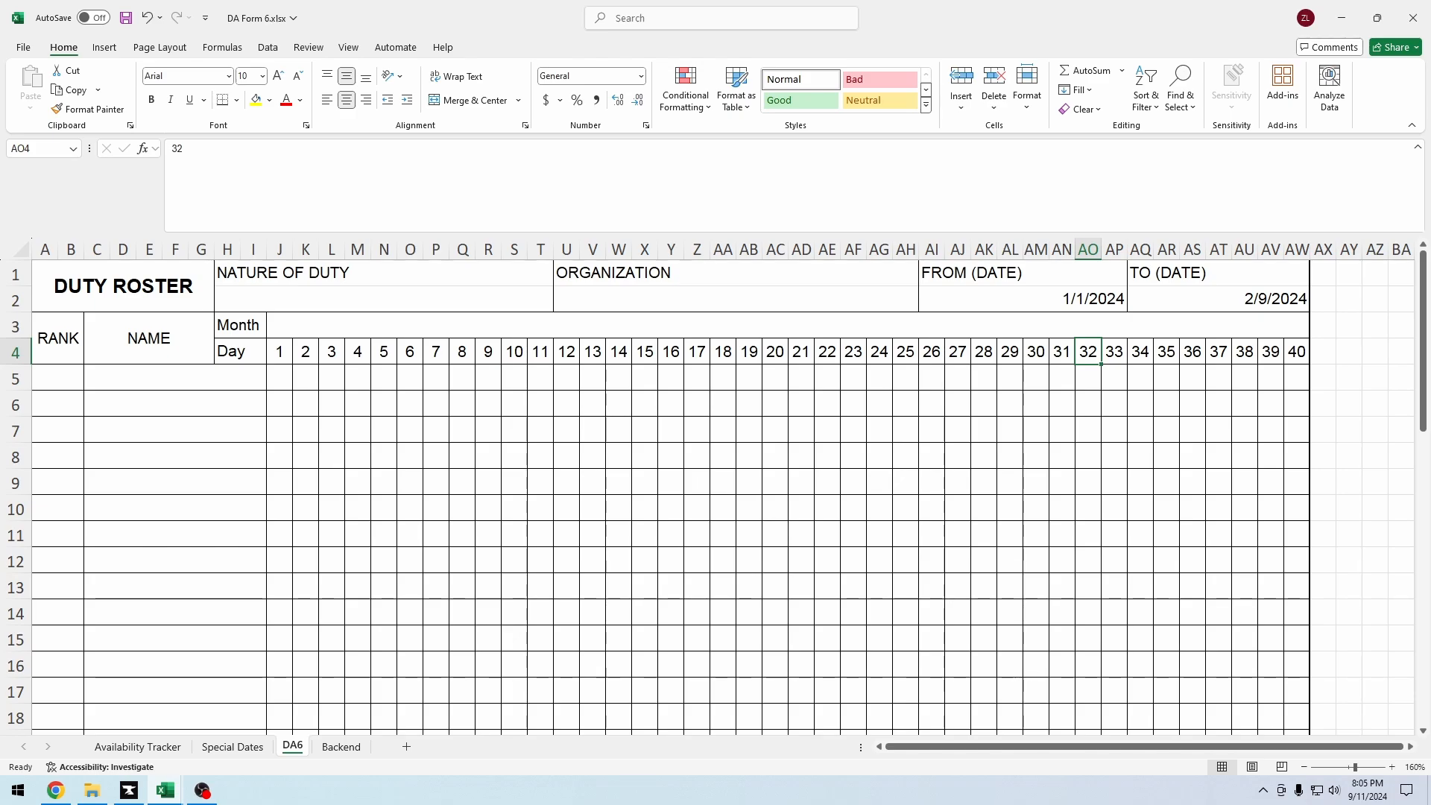
key(Right)
key(Right)
key(Right)
key(Right)
key(Right)
key(Right)
key(Right)
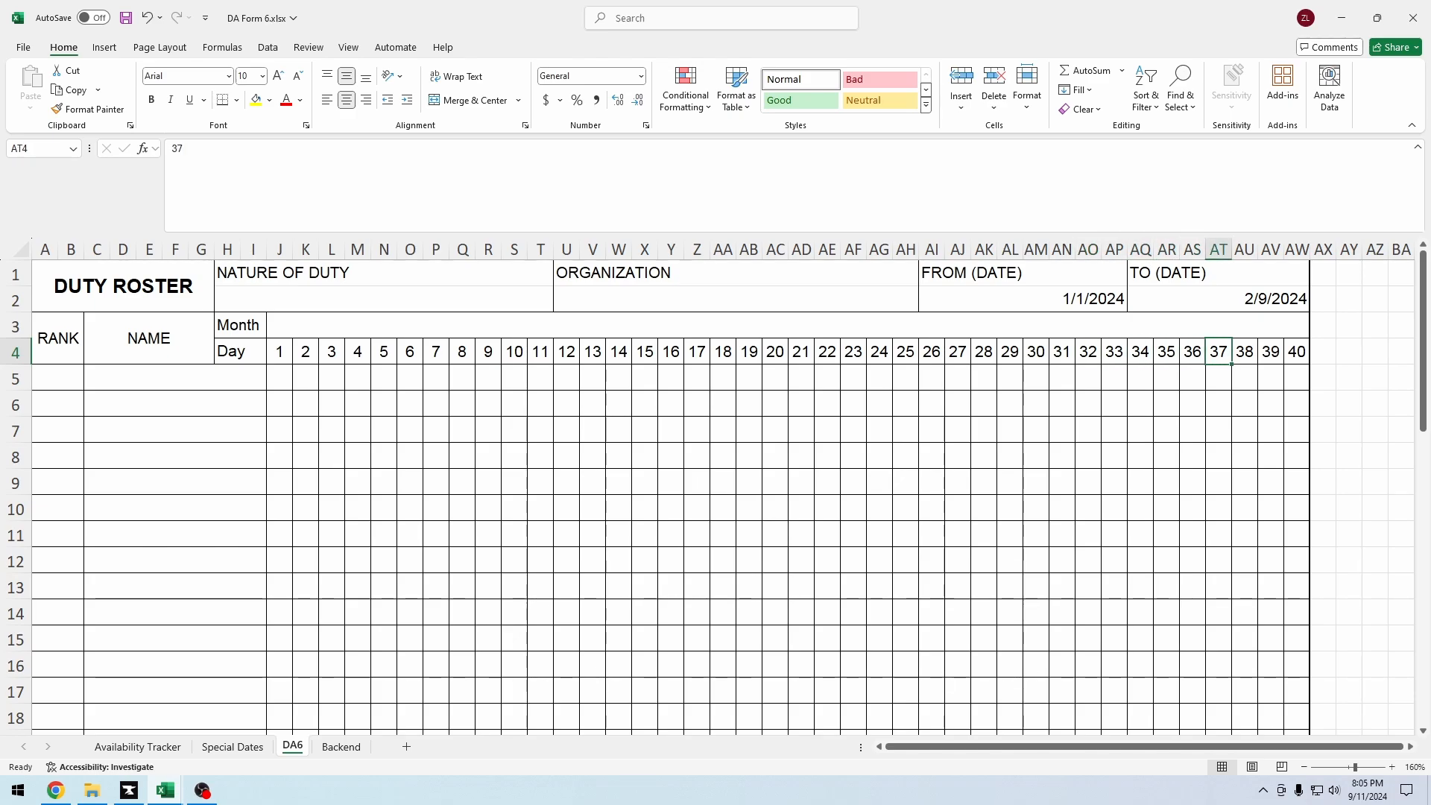
key(Right)
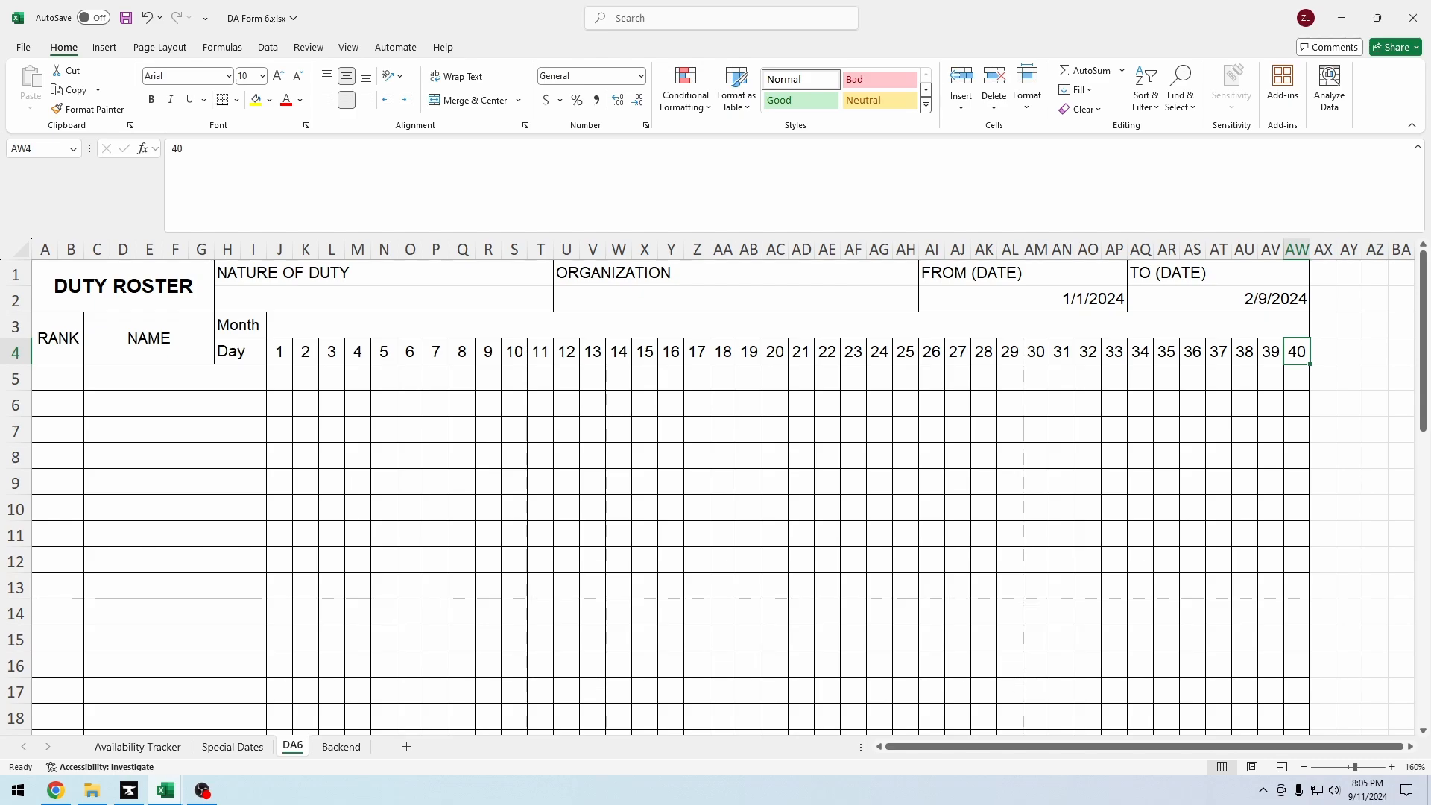
Step: Set the FROM (DATE) to 1/4/2024 to test the end date formula
click(1022, 299)
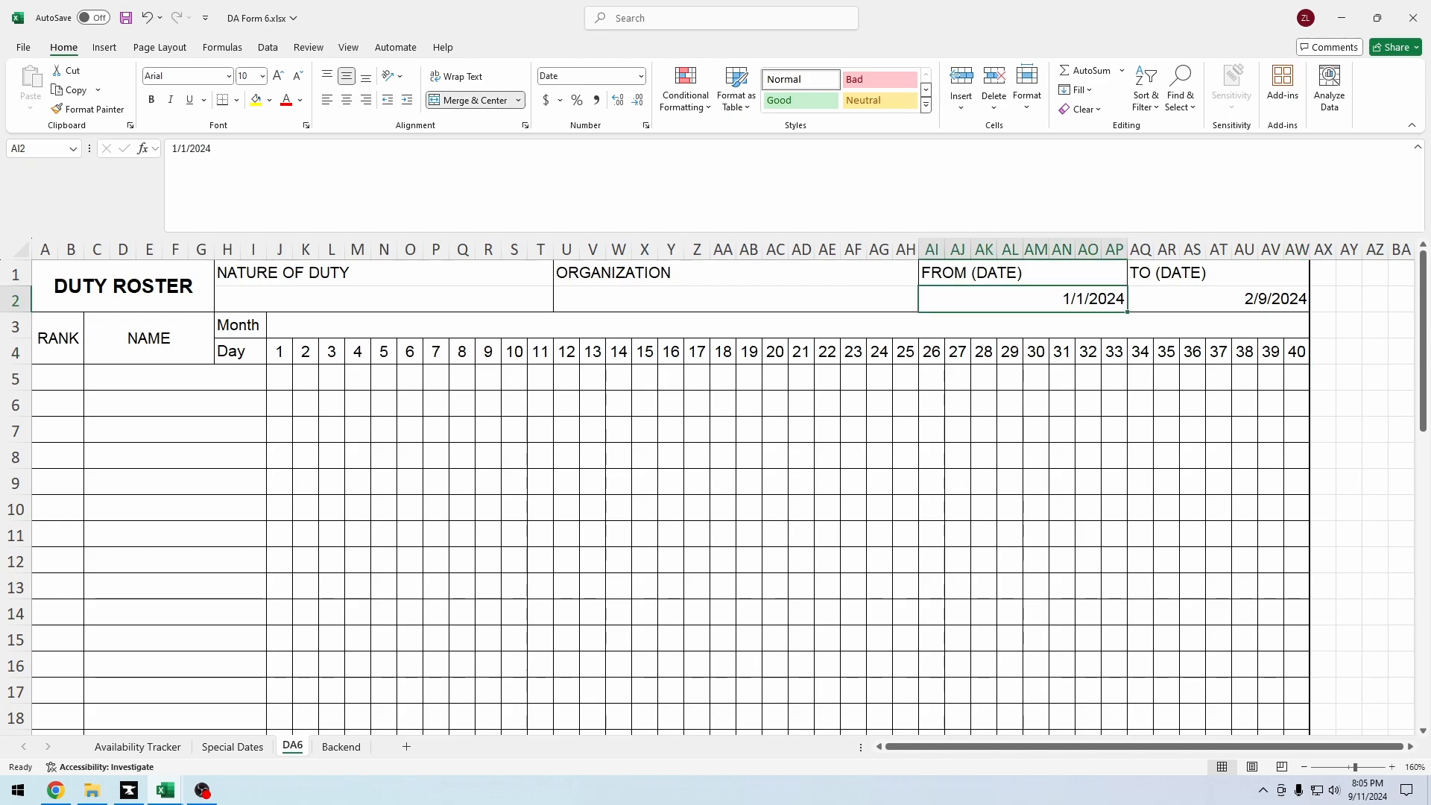
key(F2)
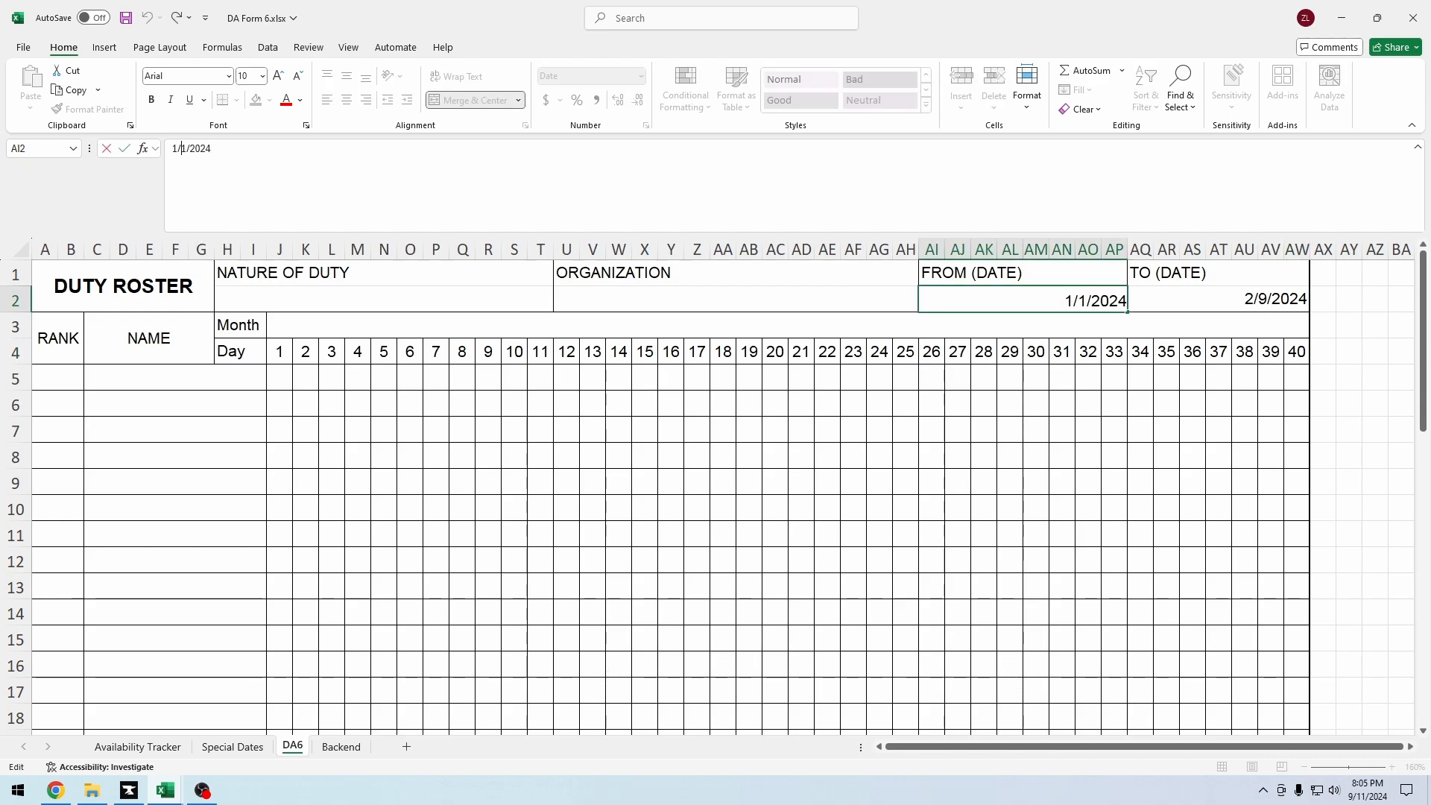
key(Left)
key(Left)
key(Left)
key(Left)
key(Left)
key(BackSpace)
text(4)
key(Return)
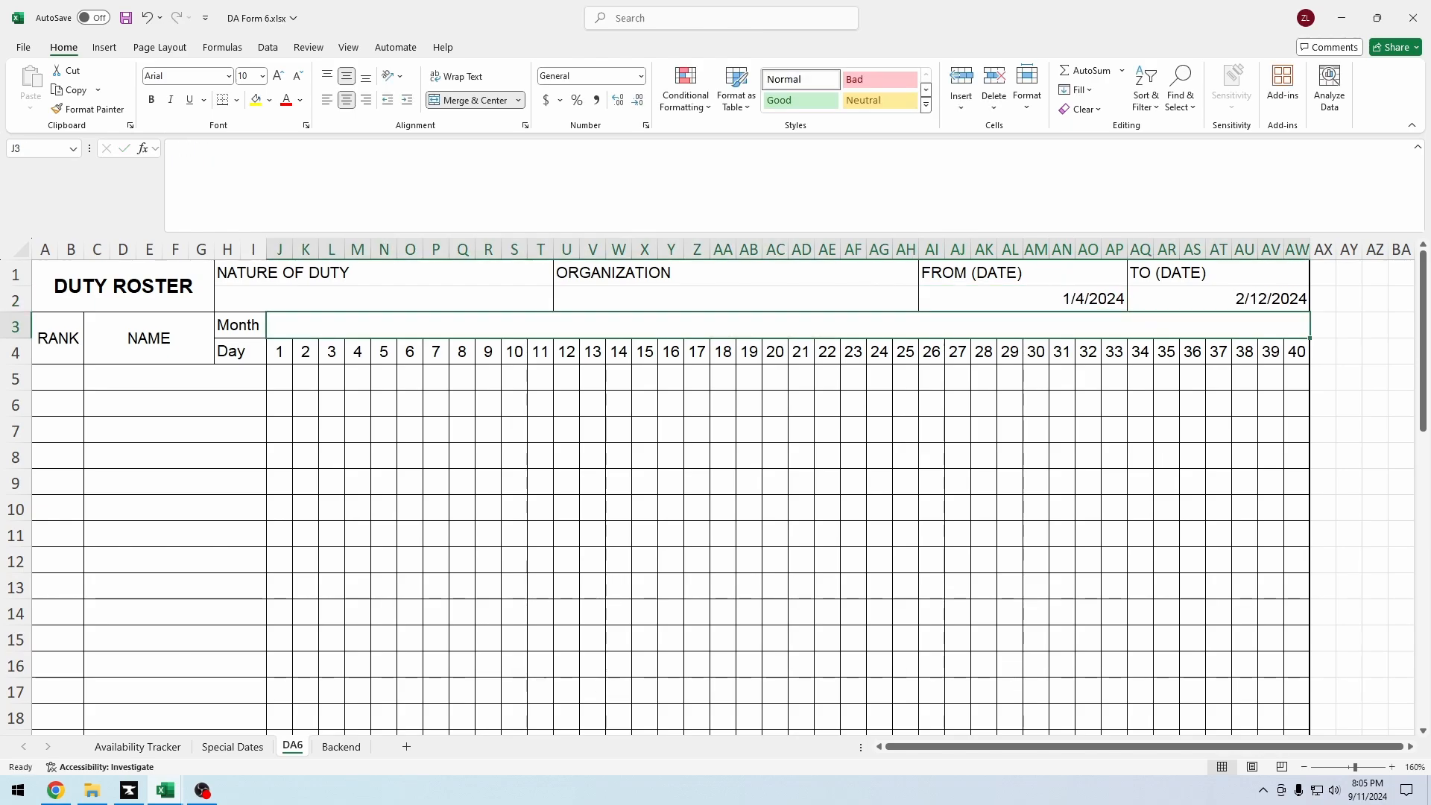
Step: Set the FROM (DATE) back to 1/1/2024
key(Up)
key(F2)
key(Left)
key(Left)
key(Left)
key(Left)
key(Left)
key(BackSpace)
text(1)
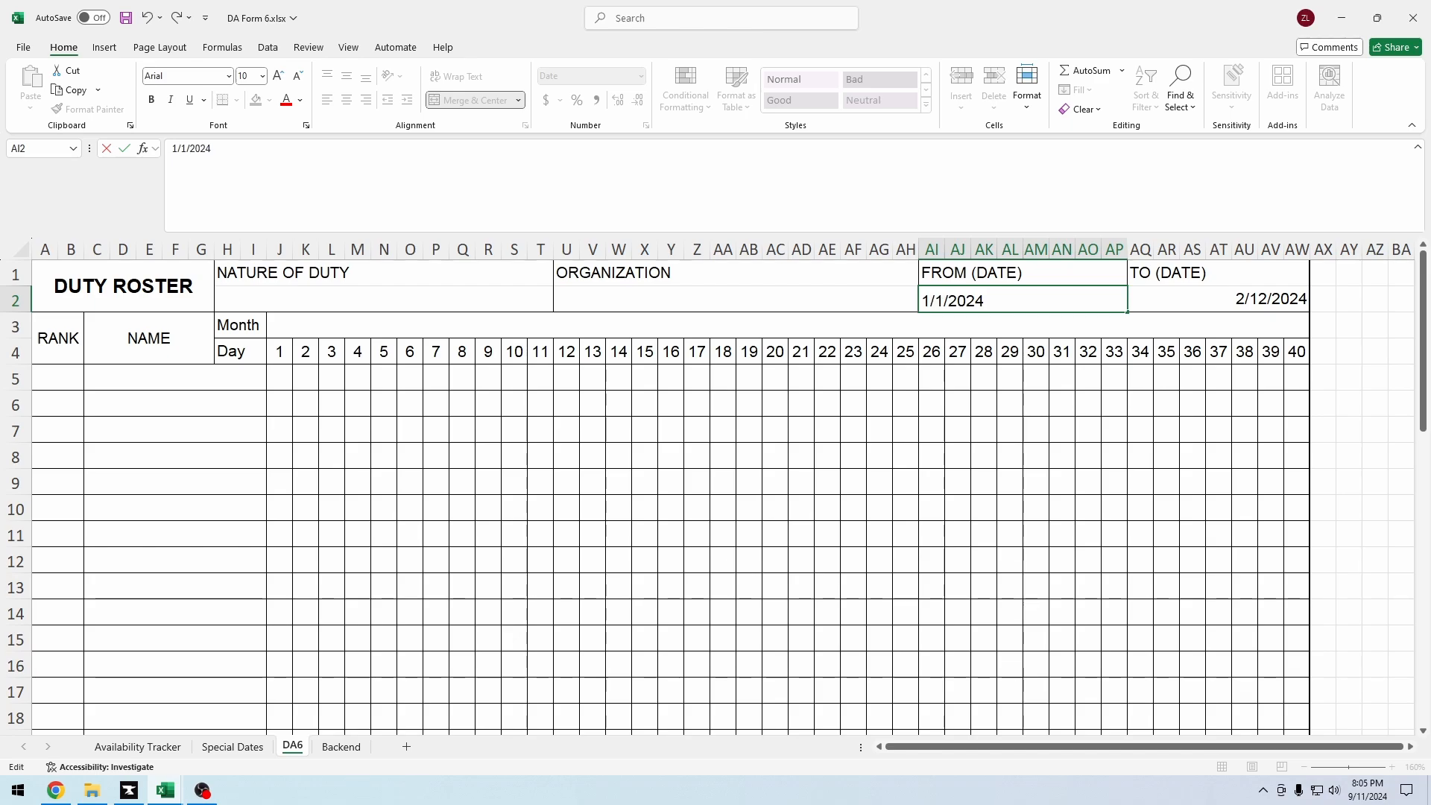
key(Return)
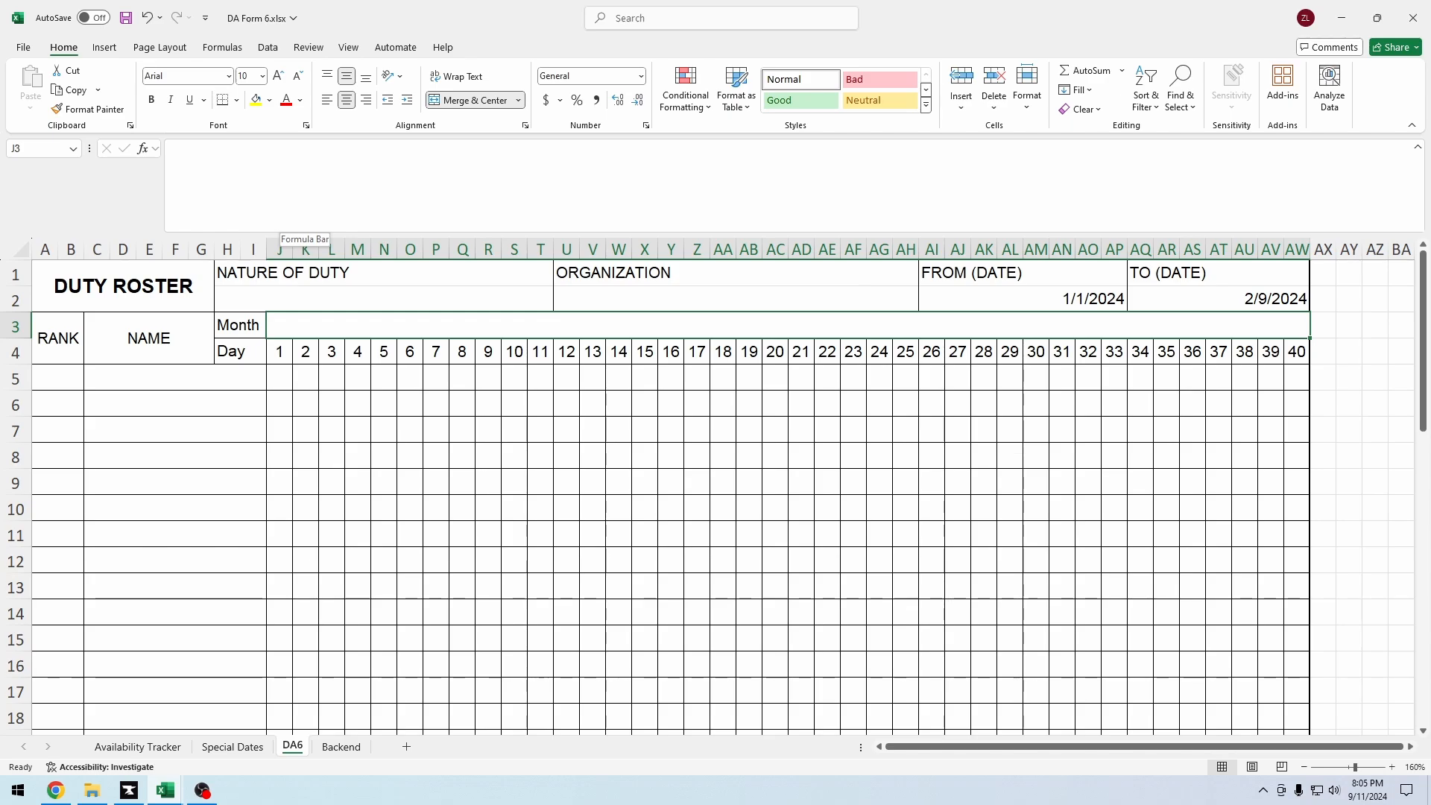
Step: Enter the formula =MONTH(AI2) in the merged Month cell J3 to extract the start date's month number
click(280, 217)
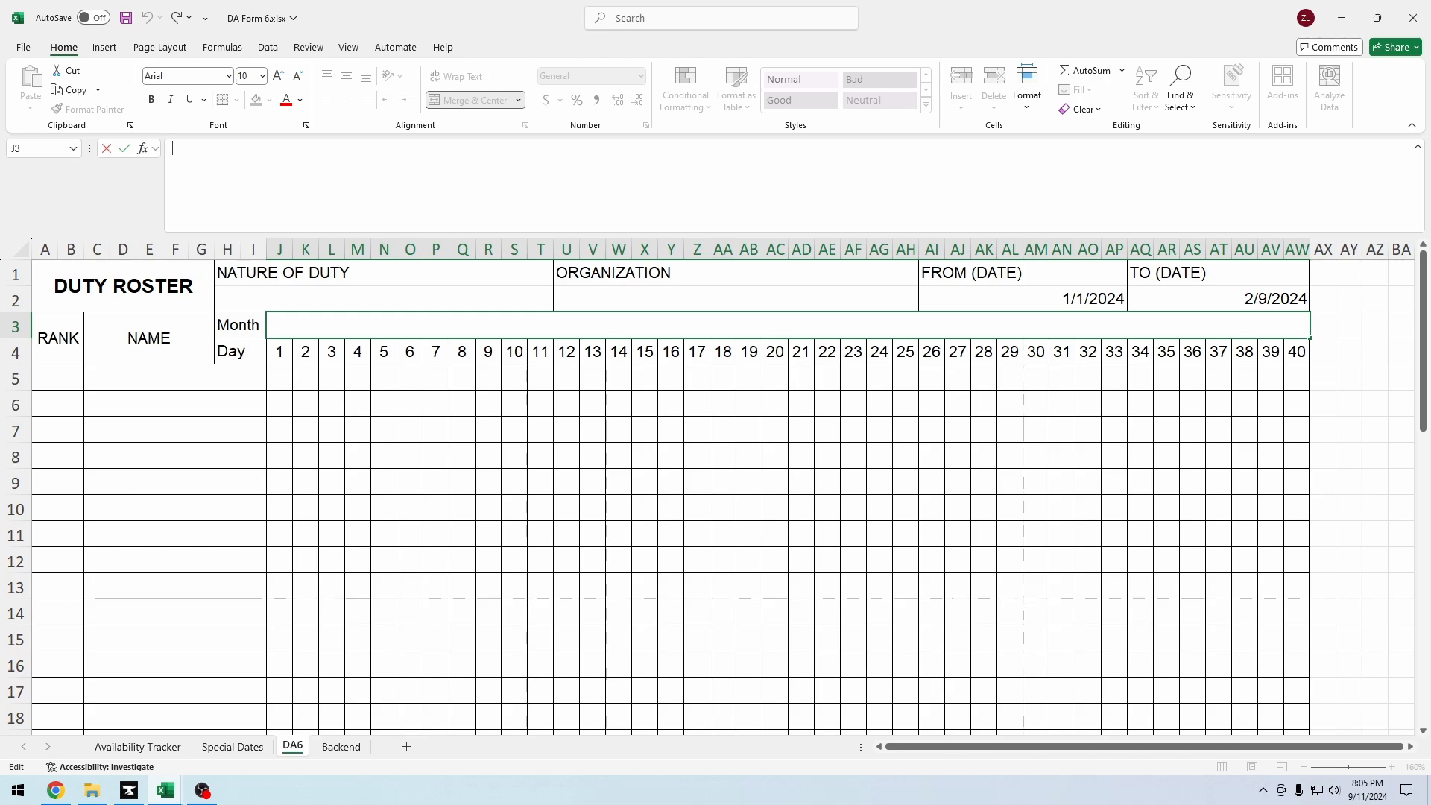
text(=)
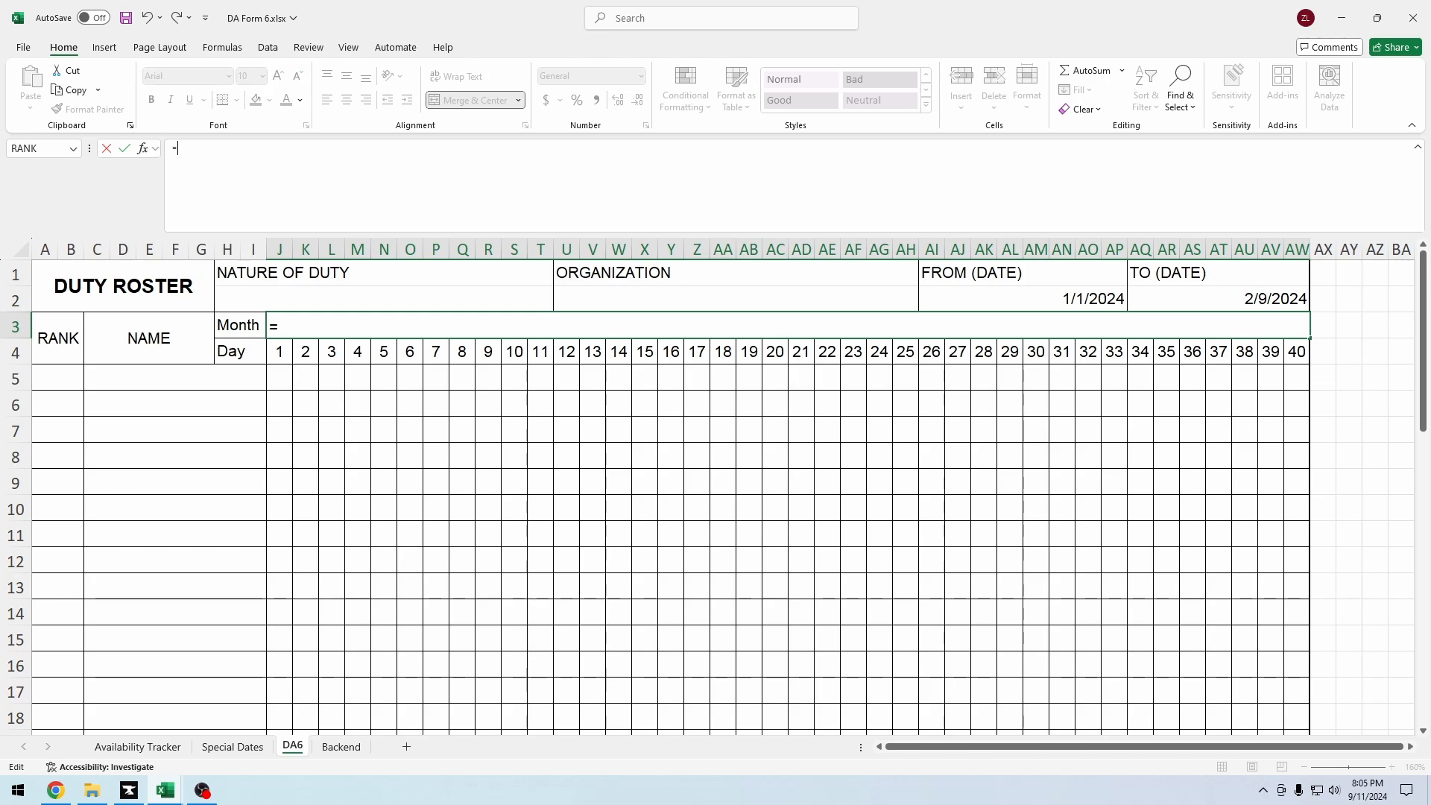
text(MONTH()
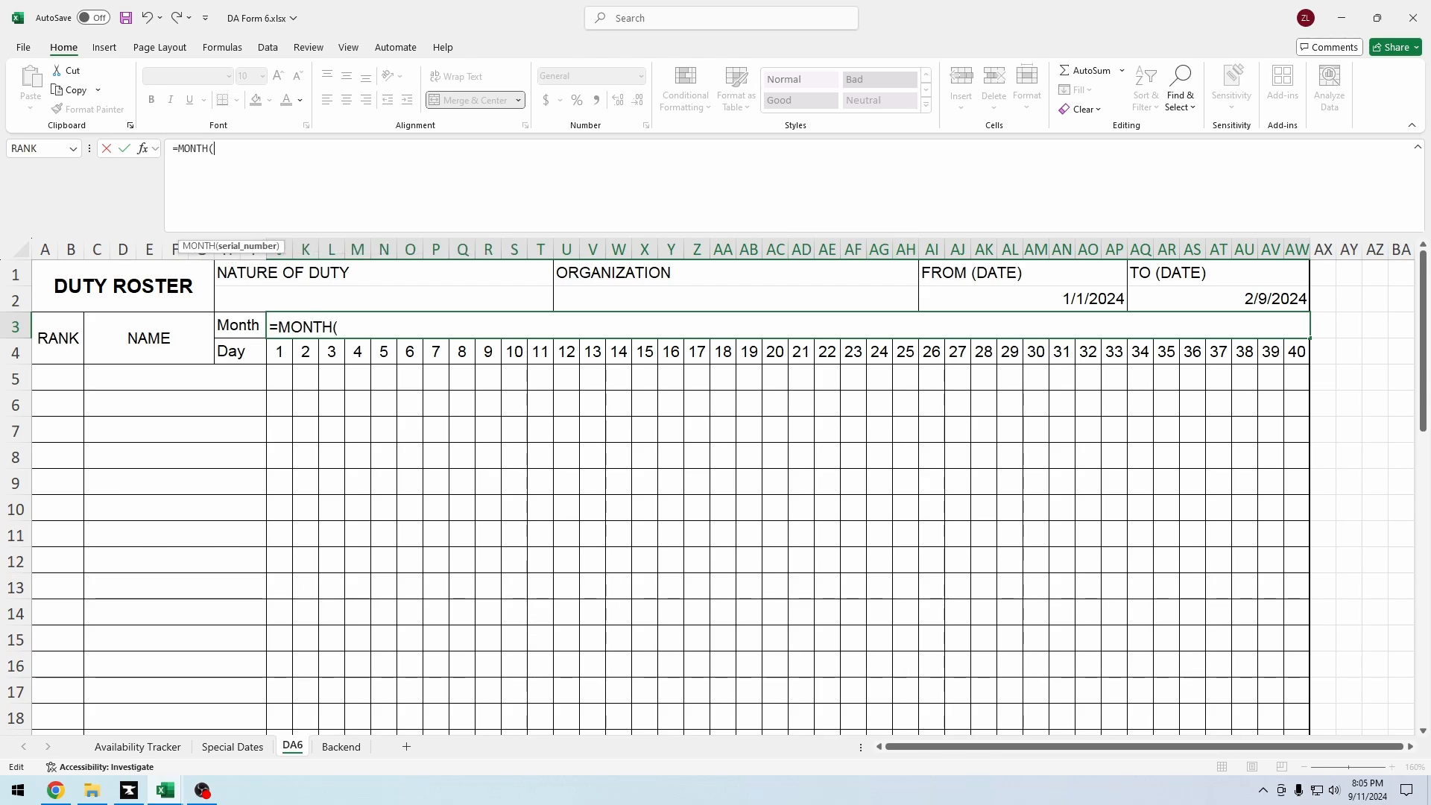
click(1023, 298)
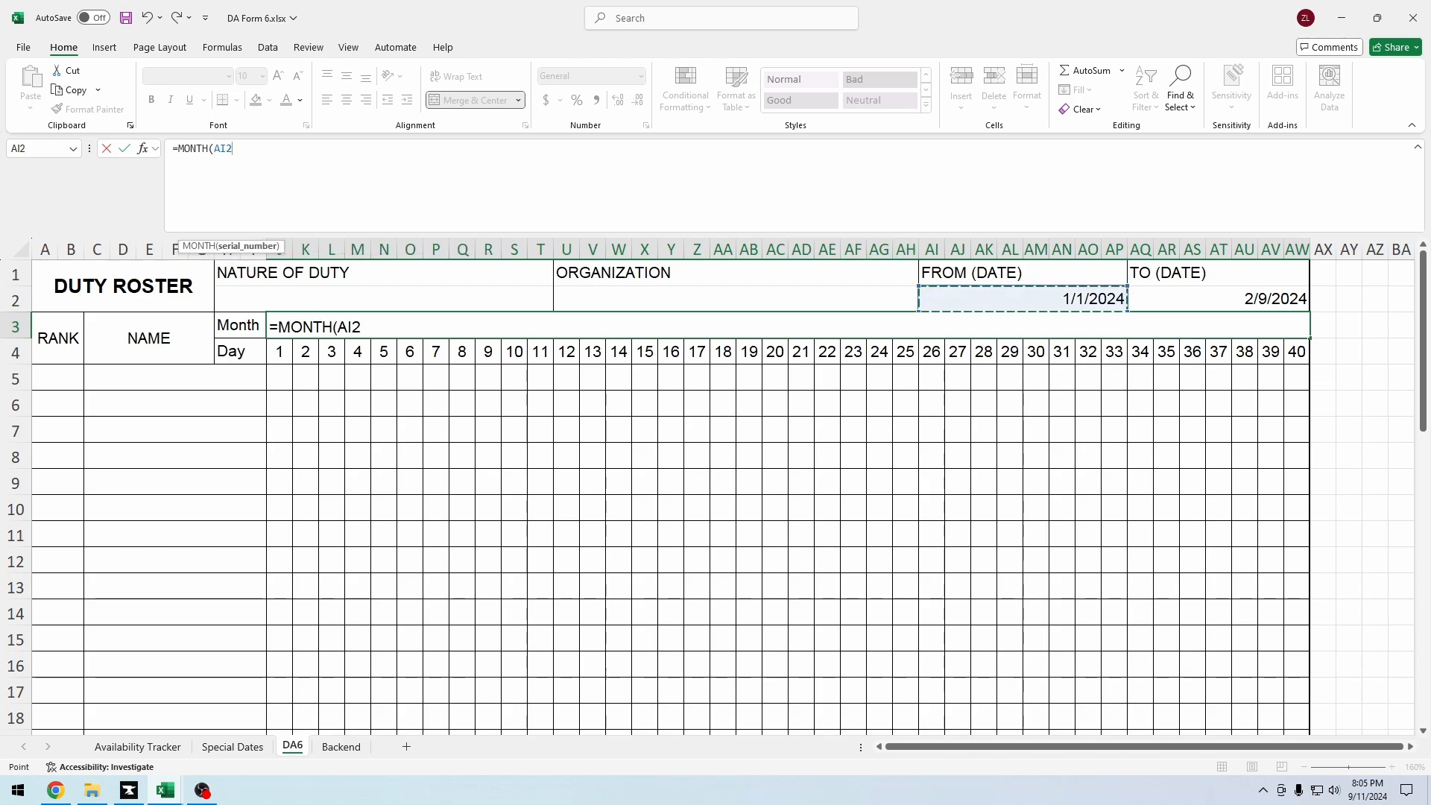
key(Return)
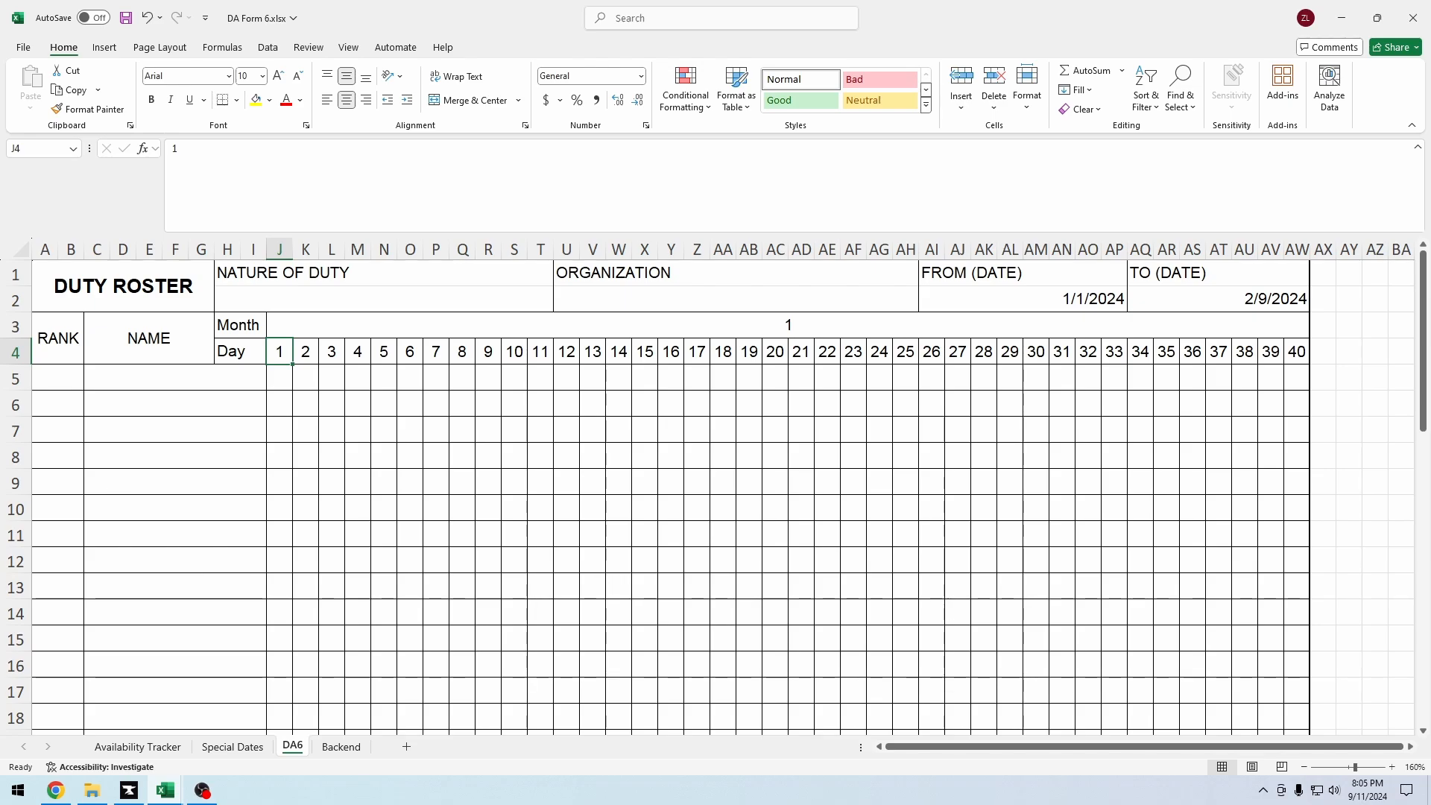
click(787, 325)
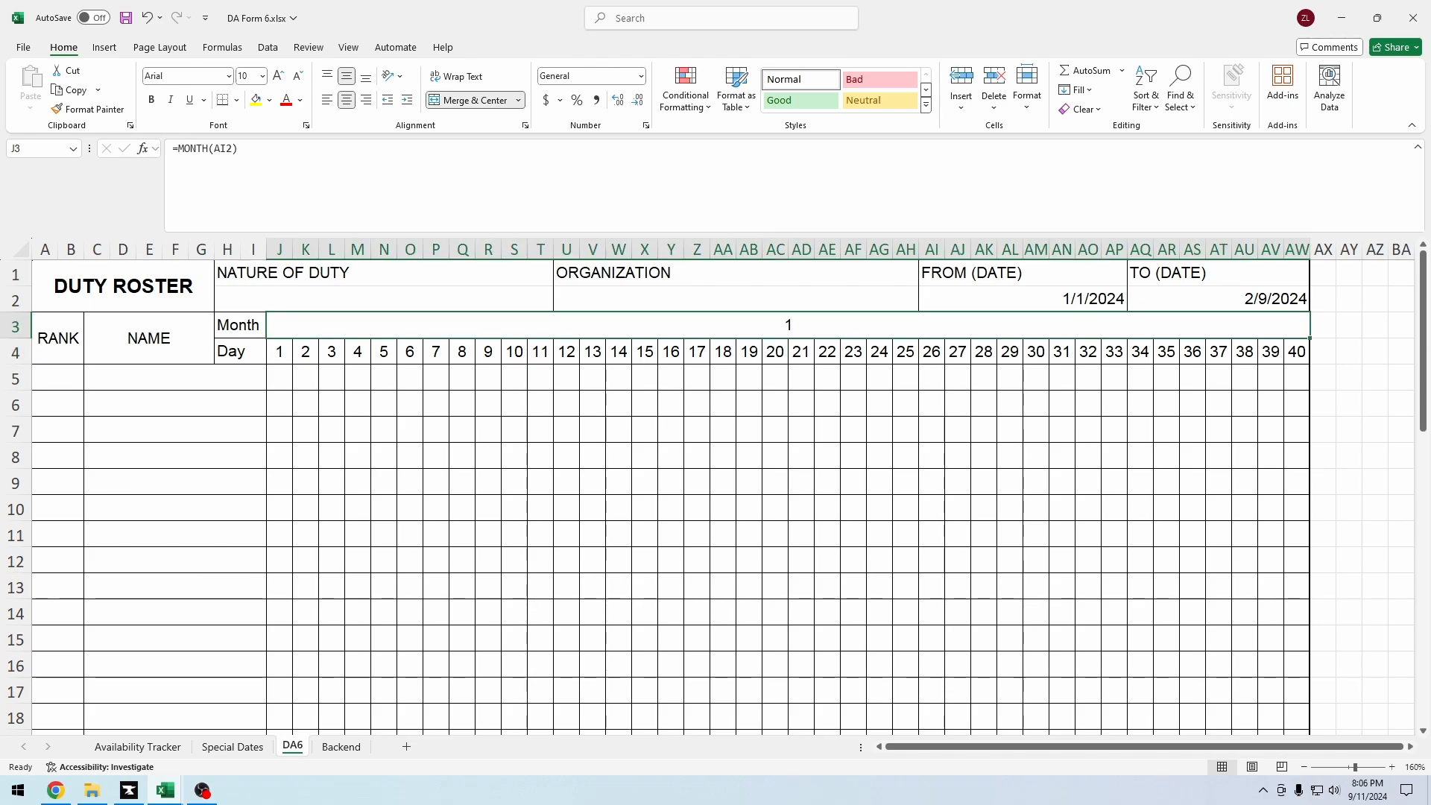
Step: On the Backend sheet, add the headers MonthNum in F1 and MonthName in G1
click(341, 747)
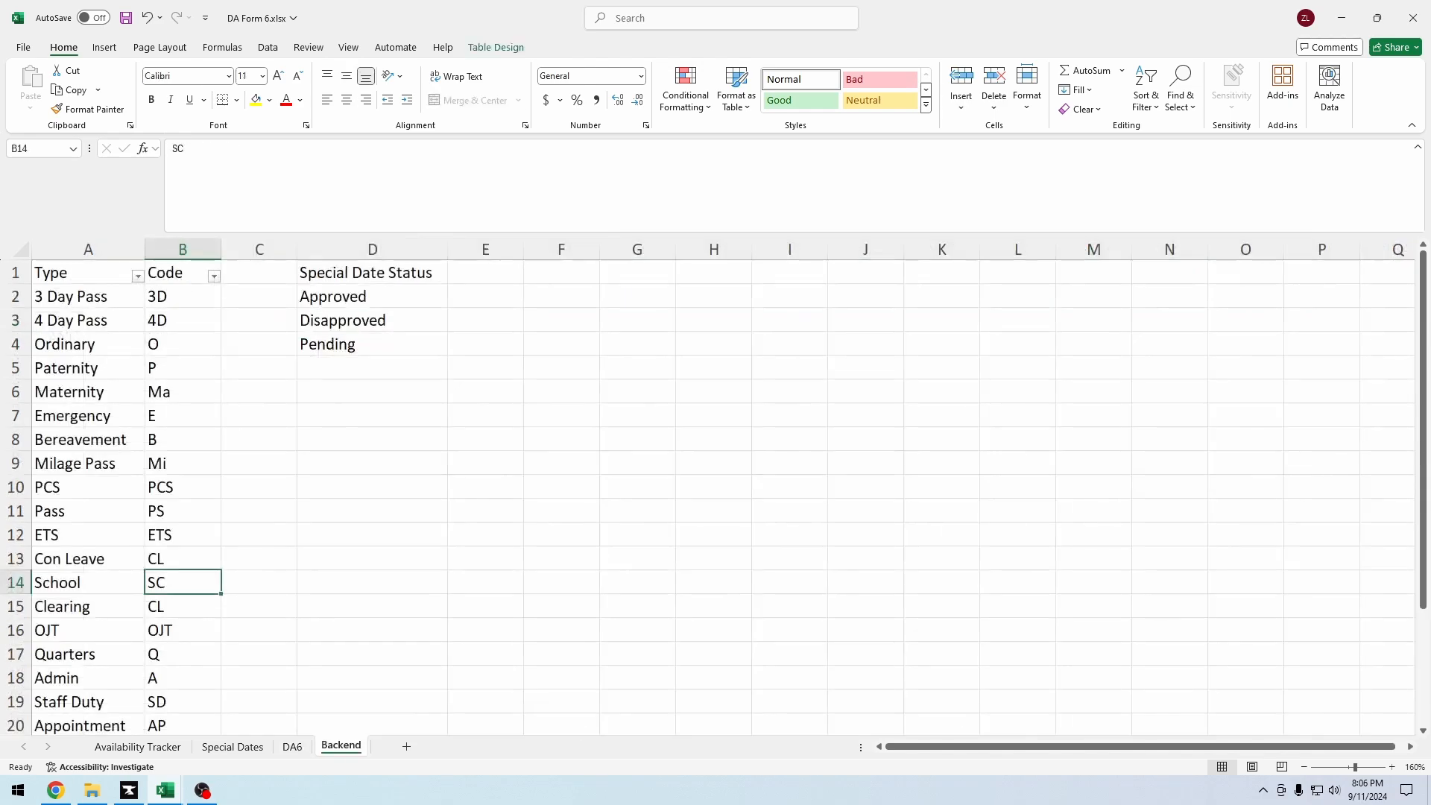
click(561, 272)
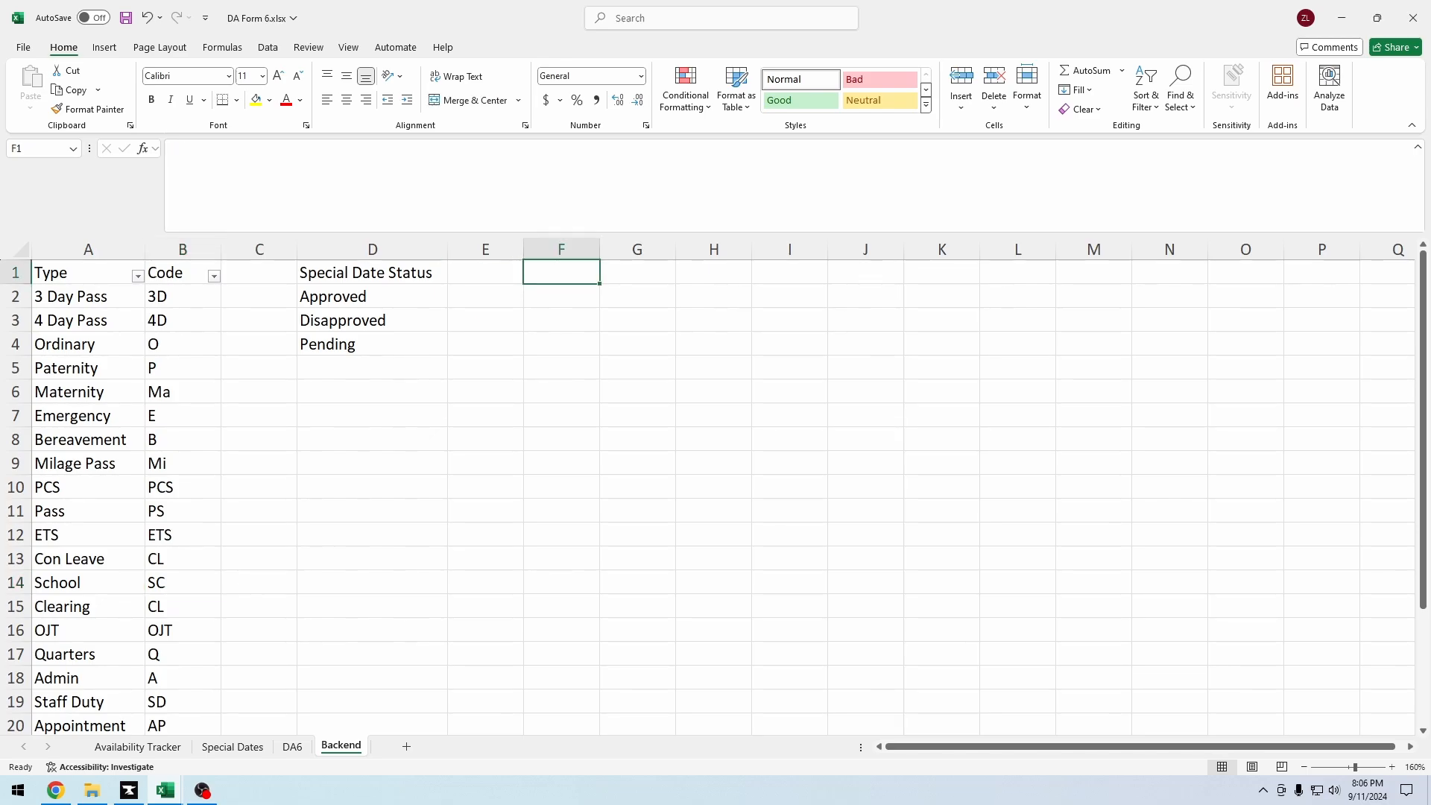
text(Month)
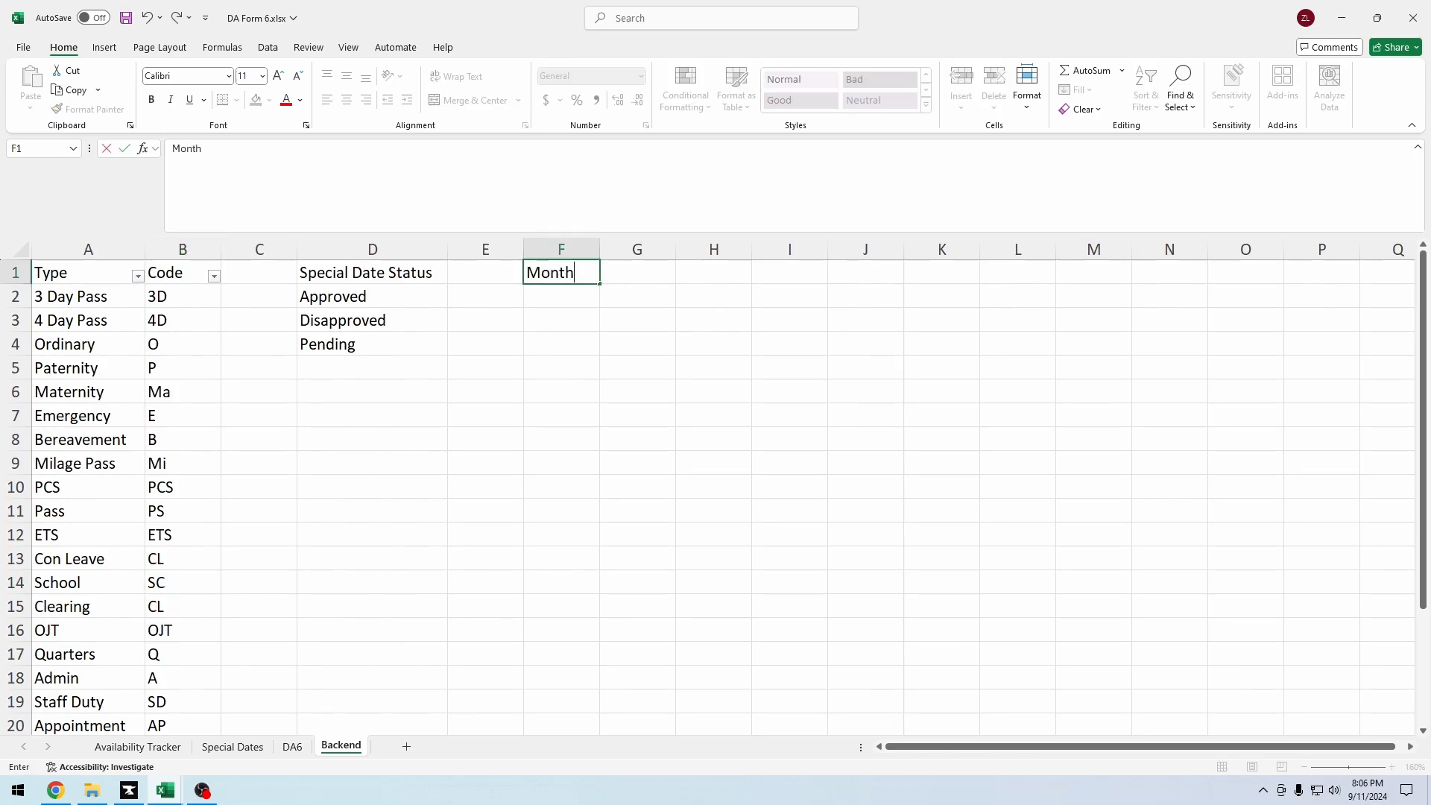
key(BackSpace)
key(BackSpace)
key(BackSpace)
key(BackSpace)
key(BackSpace)
text(MonthNum)
key(Tab)
text(Month)
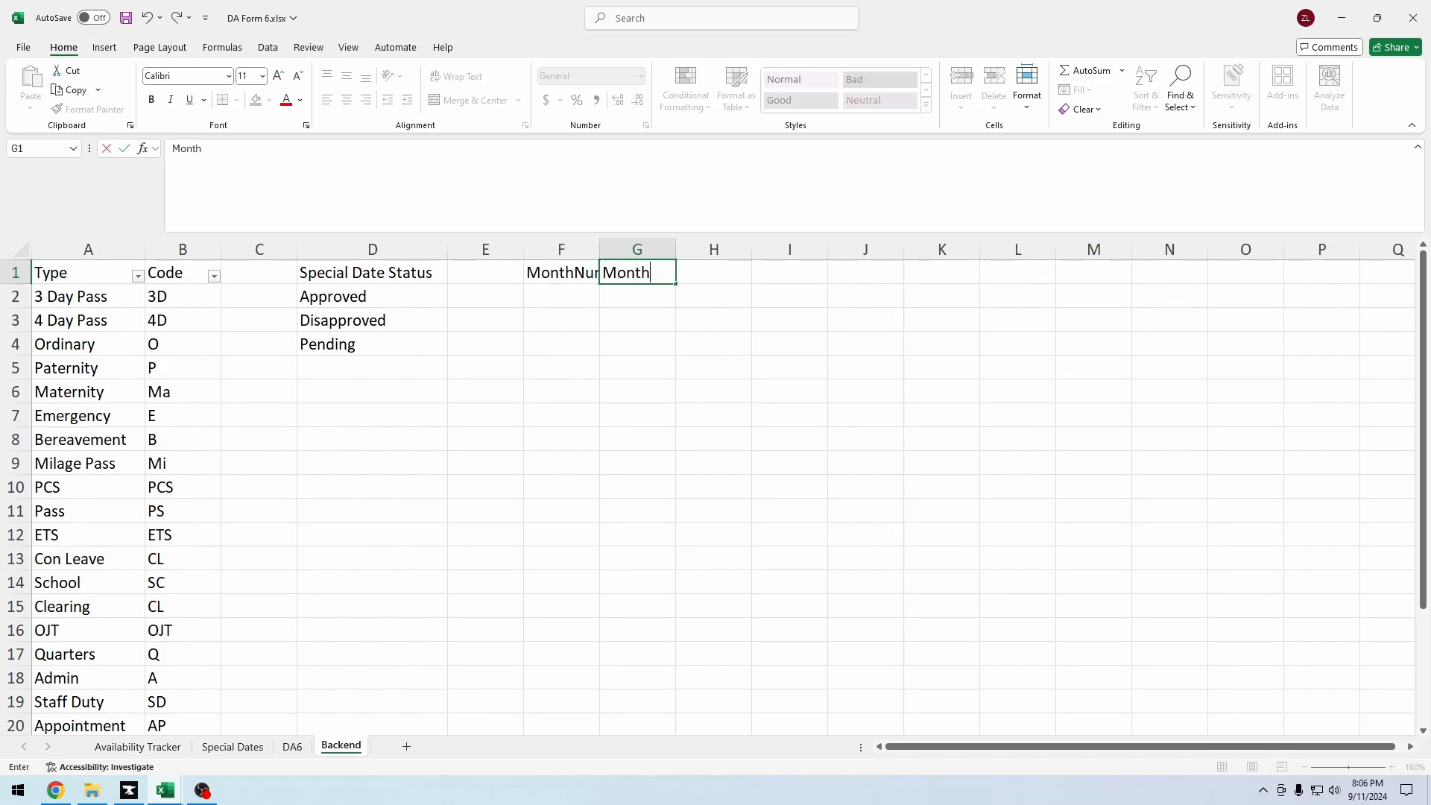
text(Name)
key(Return)
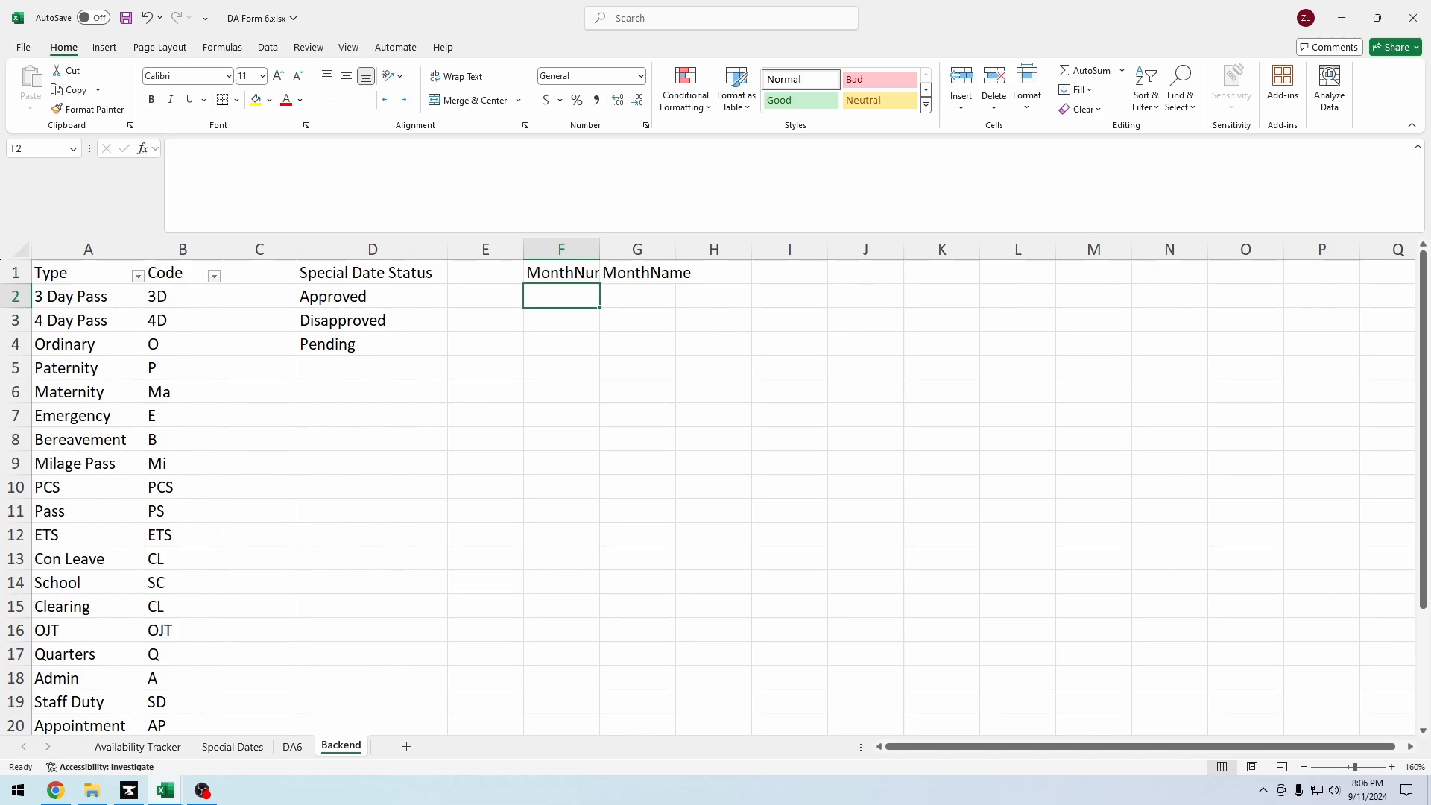
Step: Enter the month numbers 1, 2, 3 and 4 in cells F2 to F5 under MonthNum
text(1)
key(Return)
text(2)
key(Return)
text(3)
key(Return)
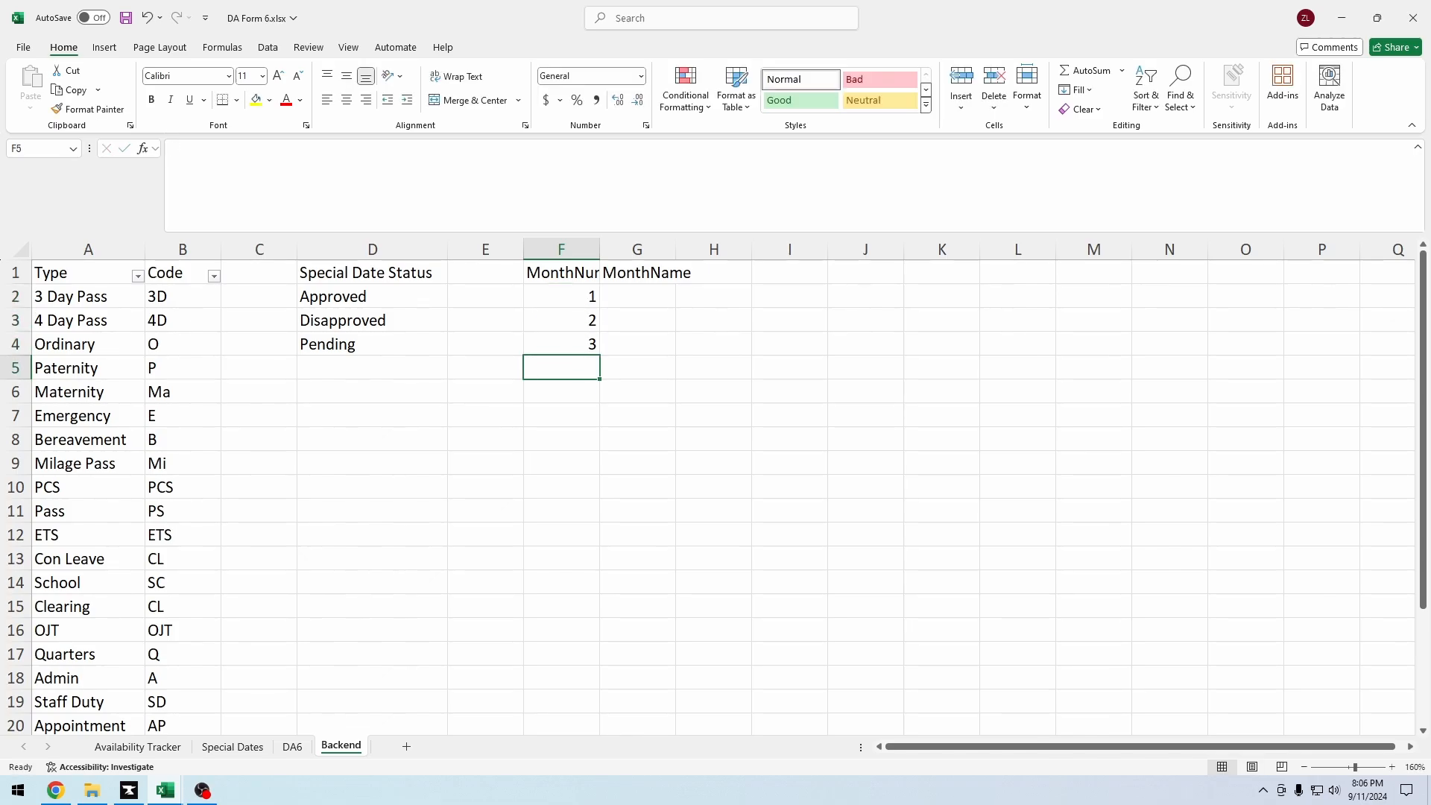
text(4)
key(Return)
click(561, 296)
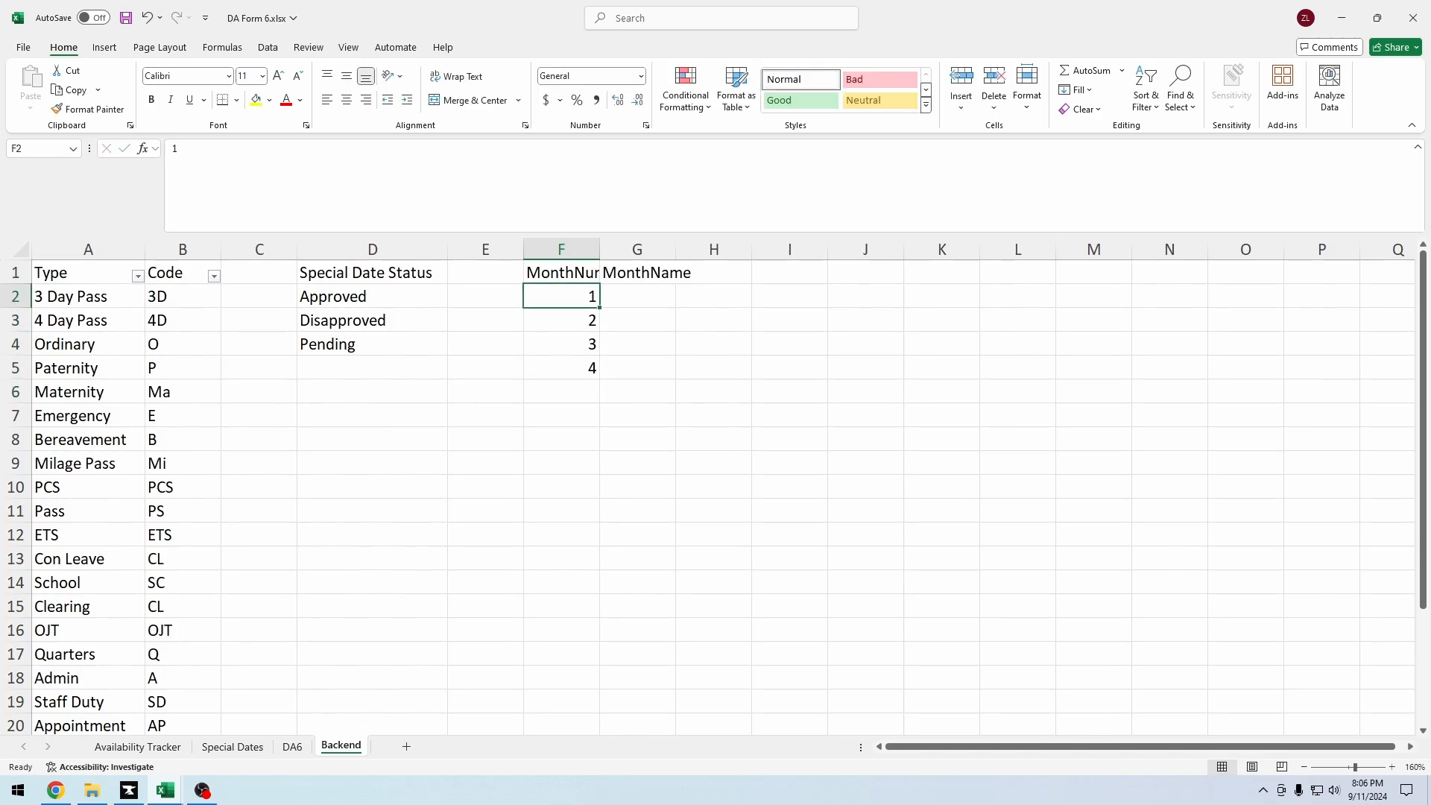
drag(599, 307, 600, 396)
drag(570, 415, 570, 369)
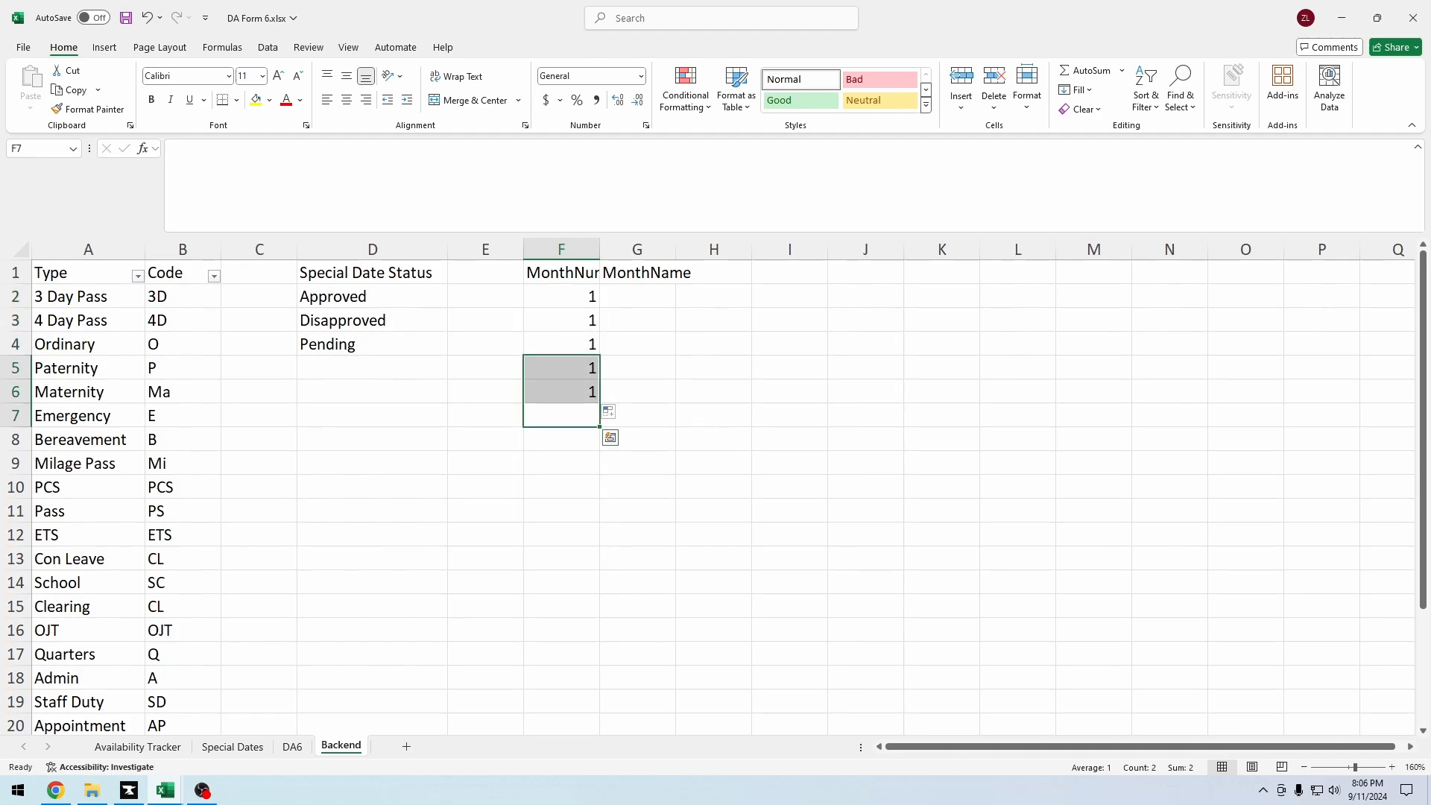
key(ctrl+z)
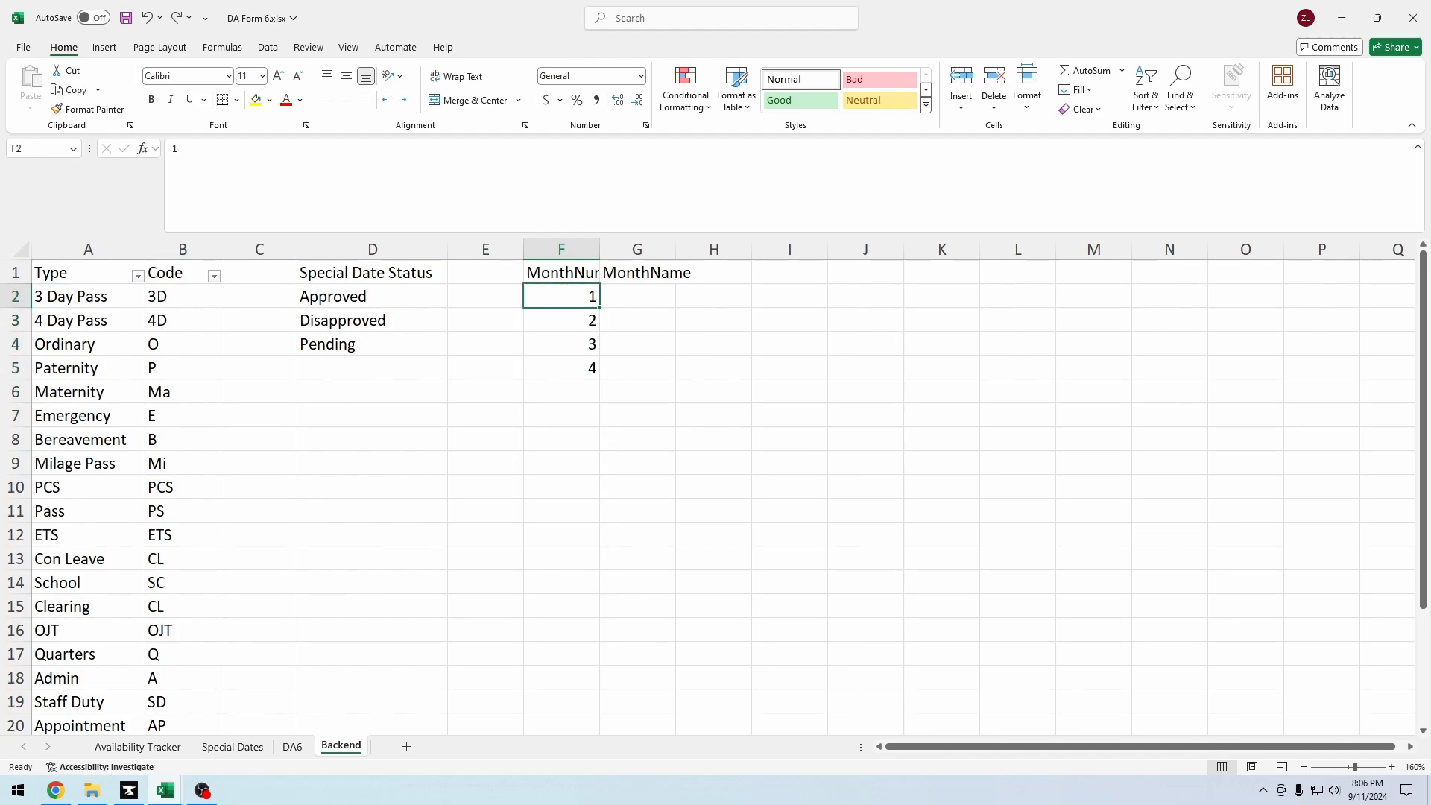
Step: Fill the MonthNum column down to cell F13 as a series running from 1 to 12
drag(599, 307, 600, 568)
key(ctrl+z)
Step: Enter January in cell G2 under the MonthName header
click(637, 296)
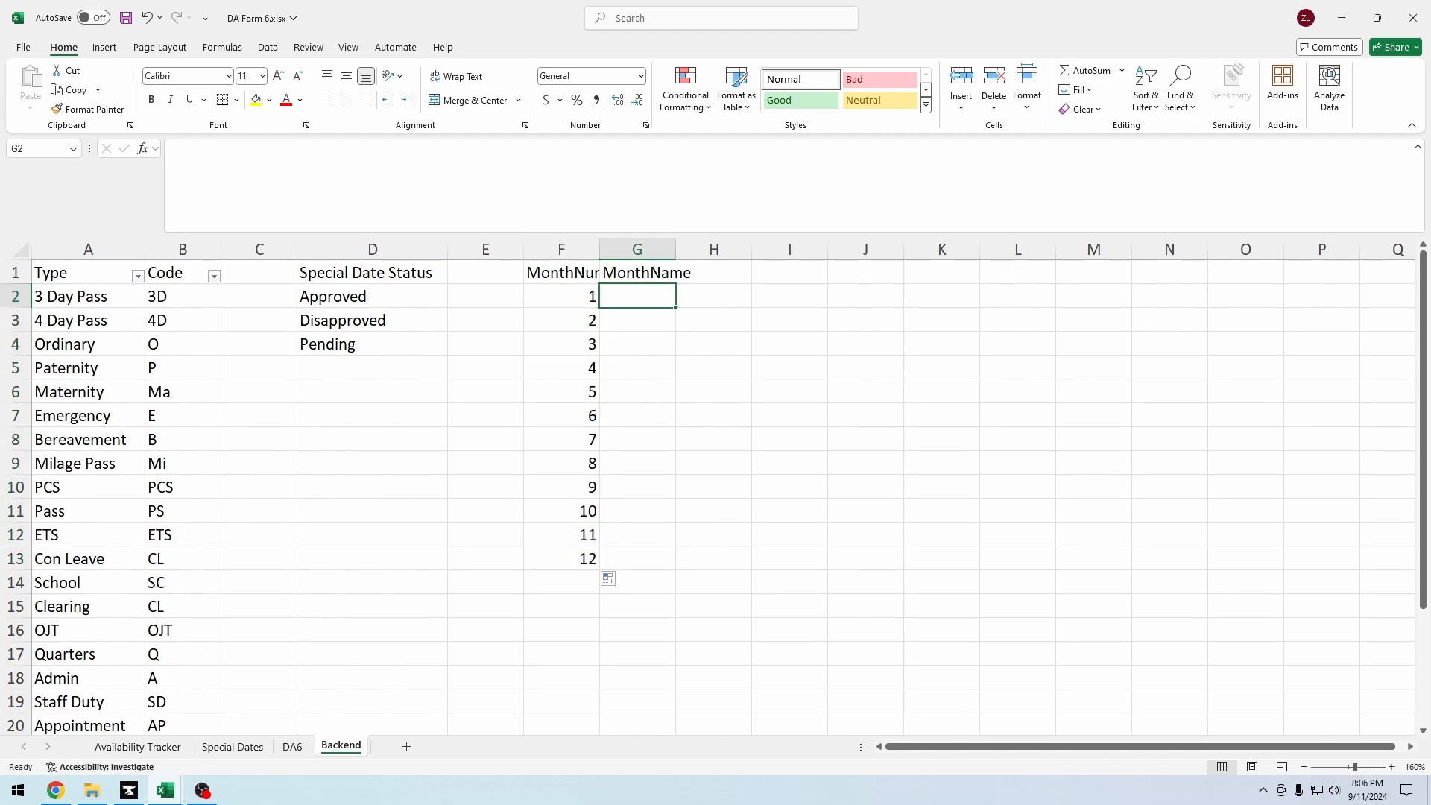
text(jan)
key(BackSpace)
key(BackSpace)
key(BackSpace)
text(J)
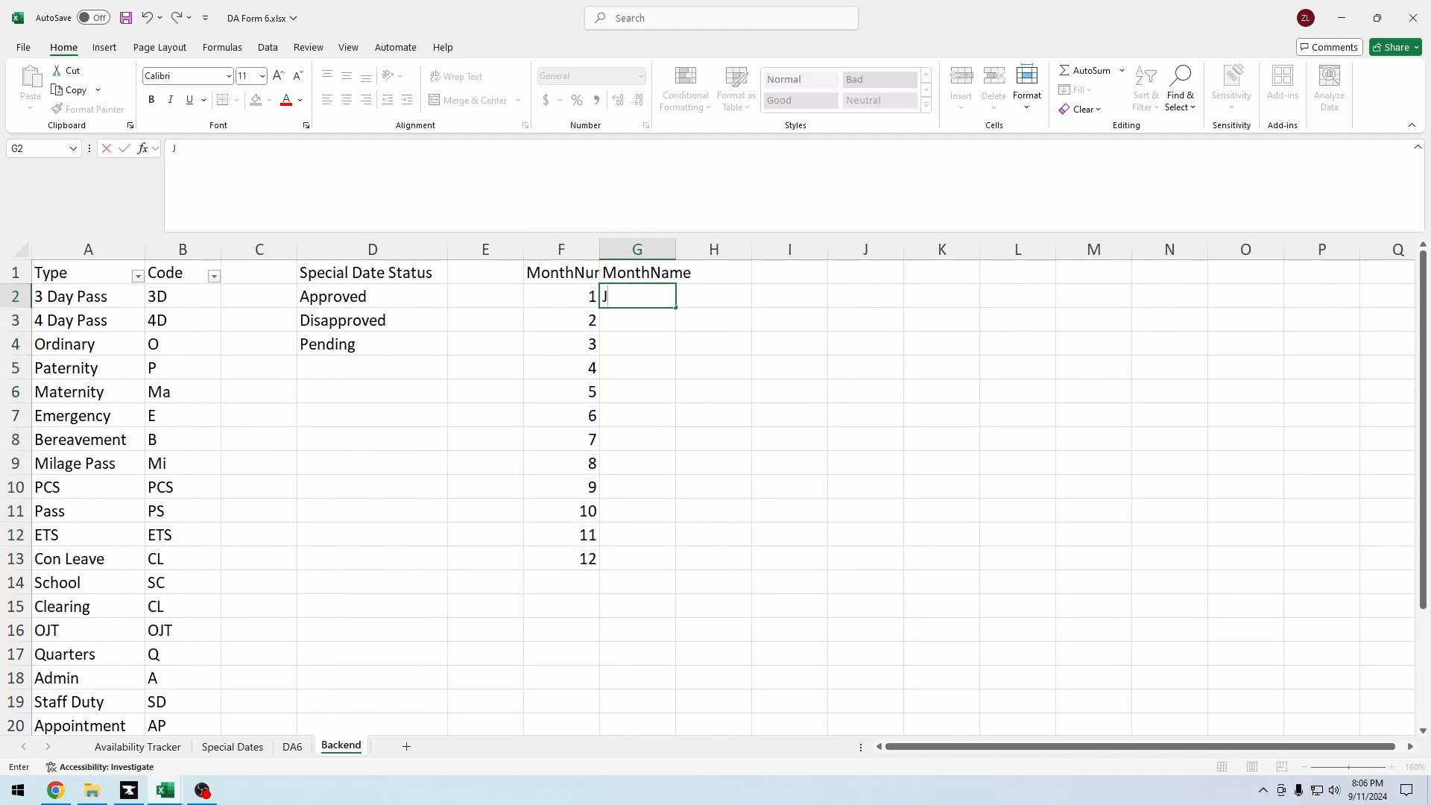
text(anuary)
key(Return)
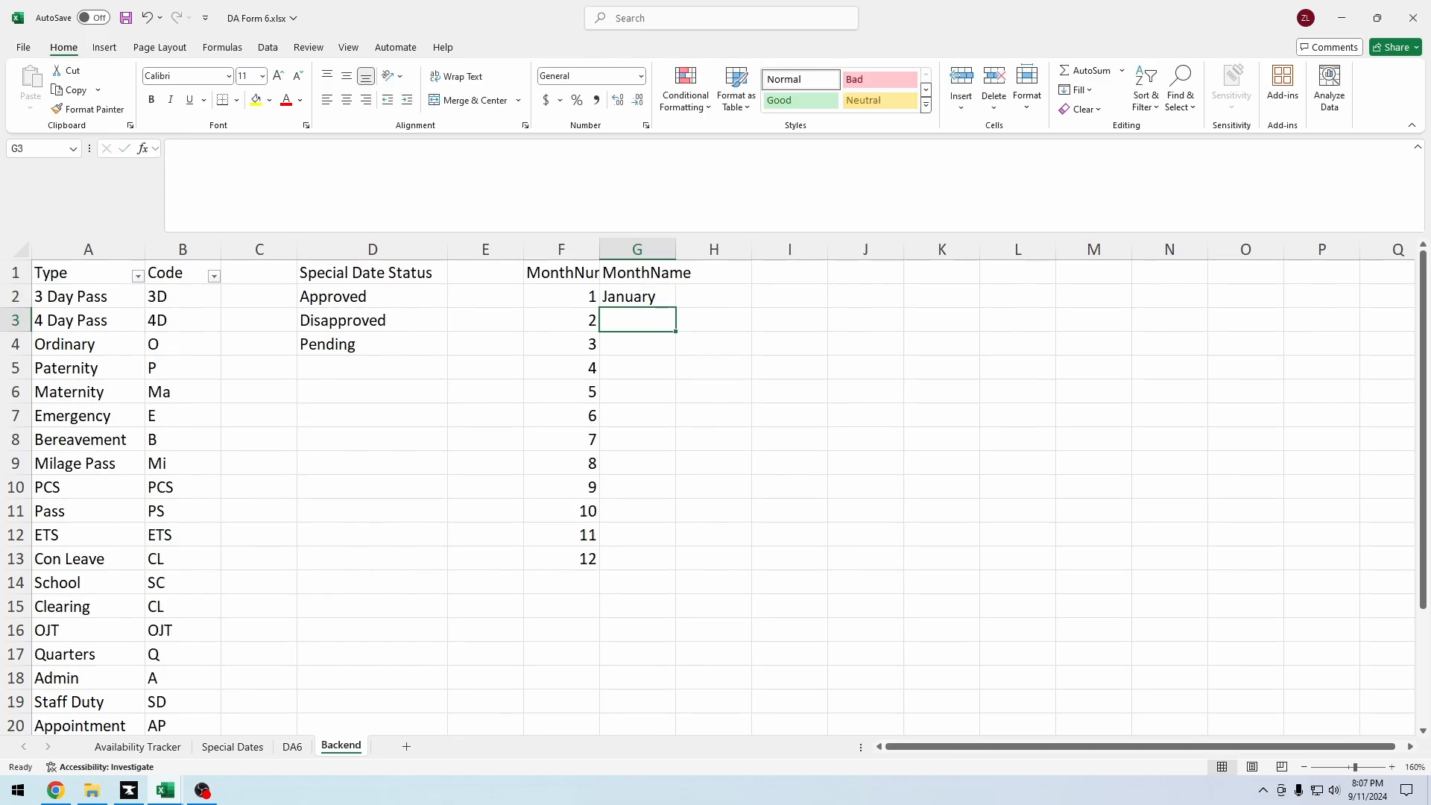
Step: Fill the month names from January in G2 down to December in G13, and widen column G to fit them
key(Up)
key(Right)
key(Left)
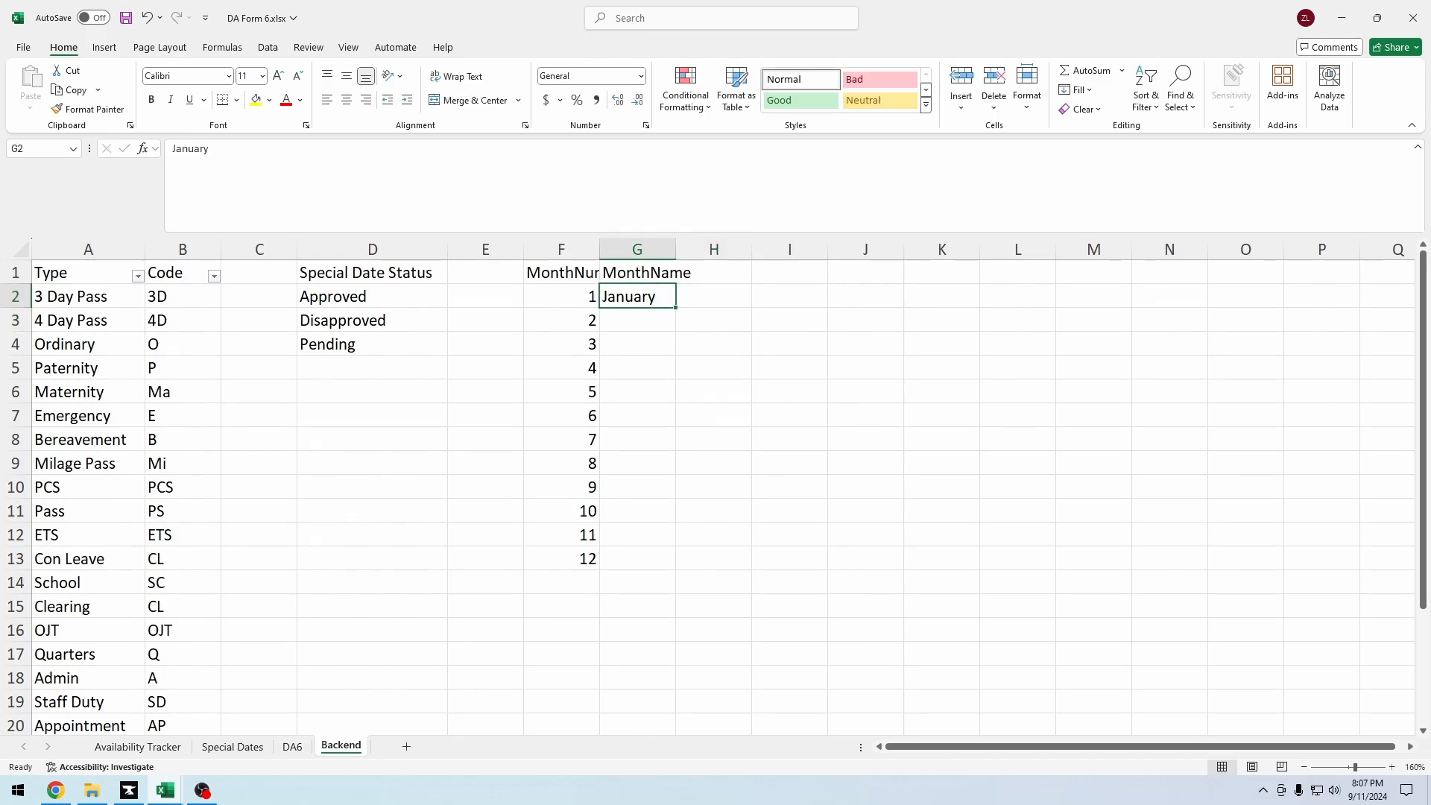
drag(675, 307, 676, 567)
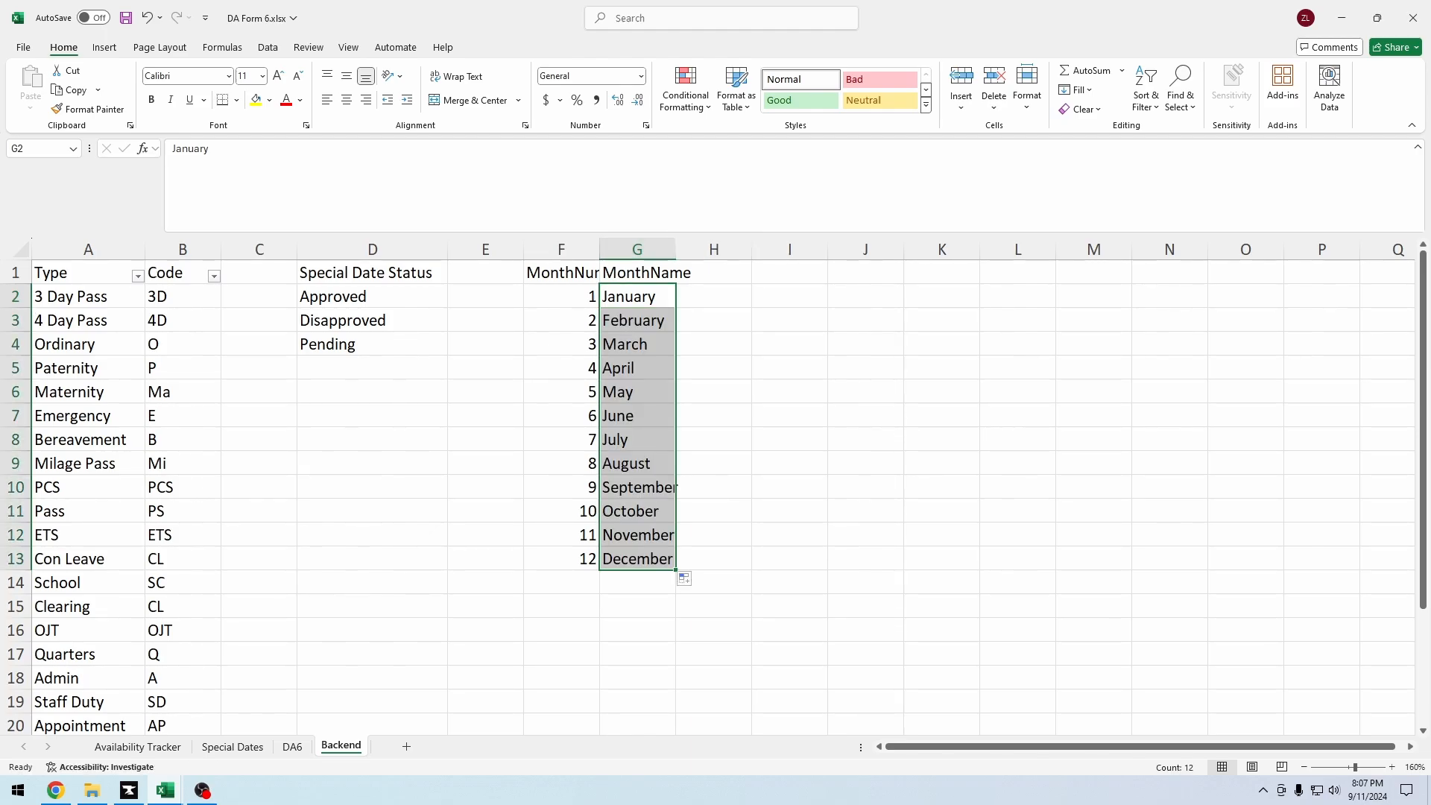
drag(676, 249, 702, 249)
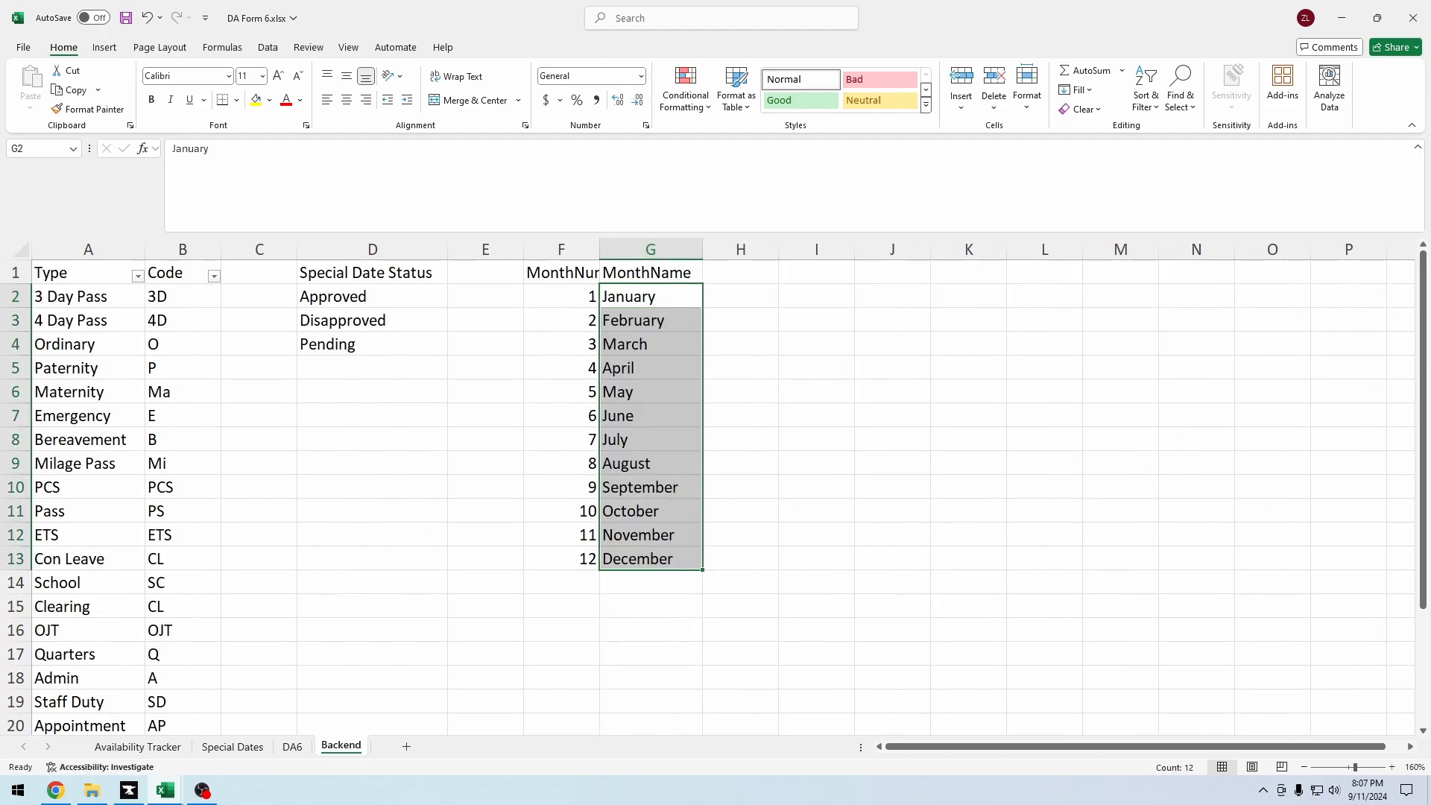
Step: Widen column F to fit its header, and convert F1:G13 into a table with headers in the plain, unshaded style
drag(599, 249, 668, 558)
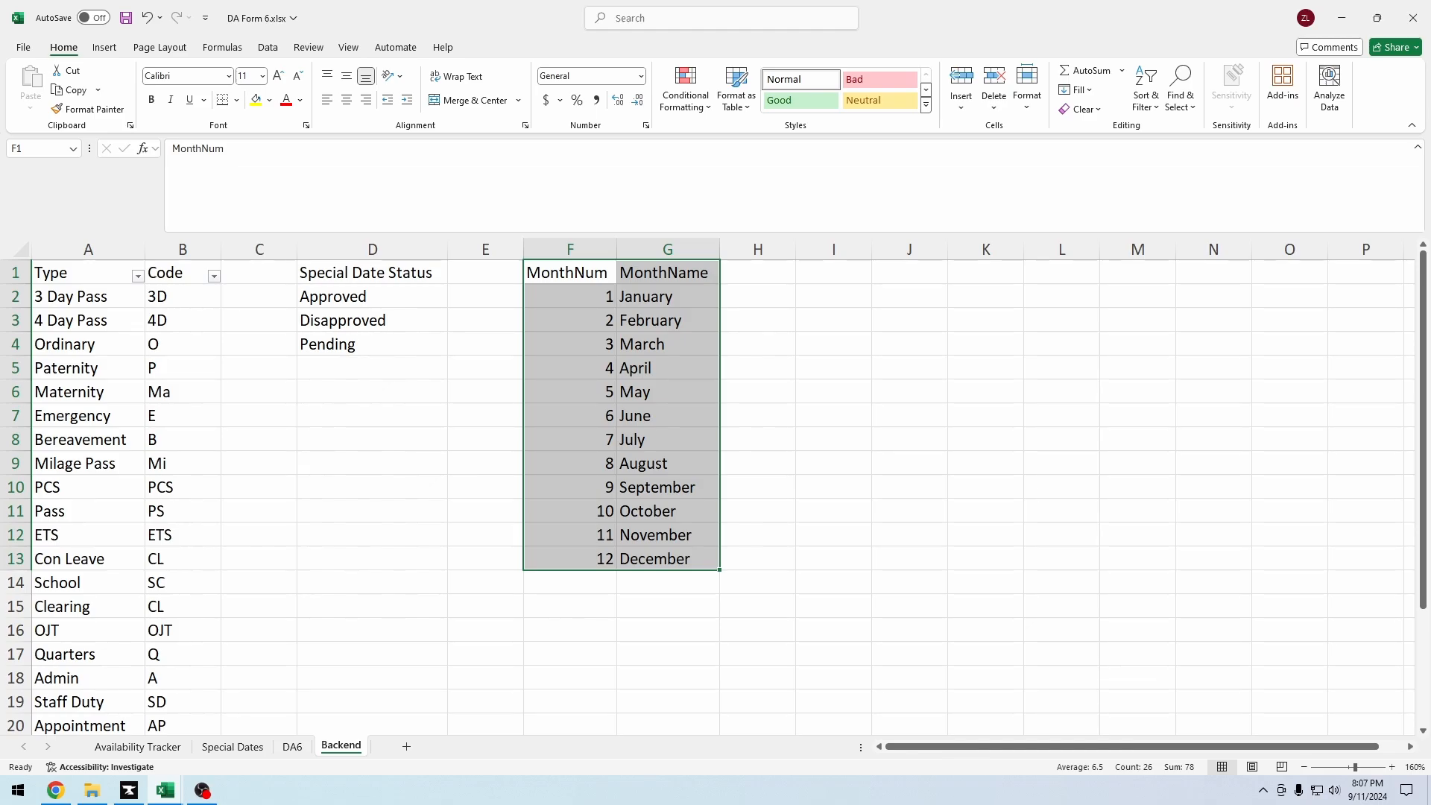
key(ctrl+t)
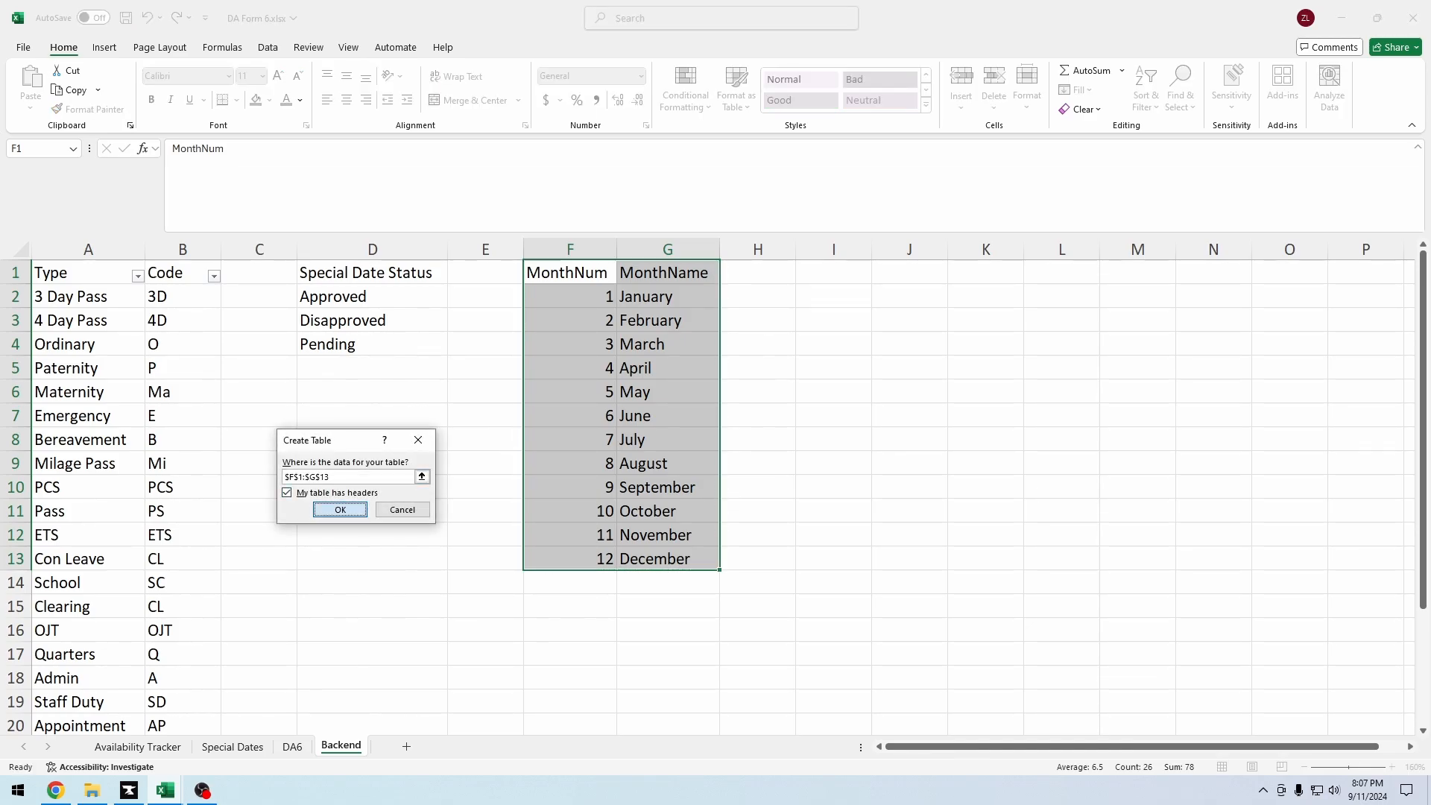
key(Return)
click(716, 89)
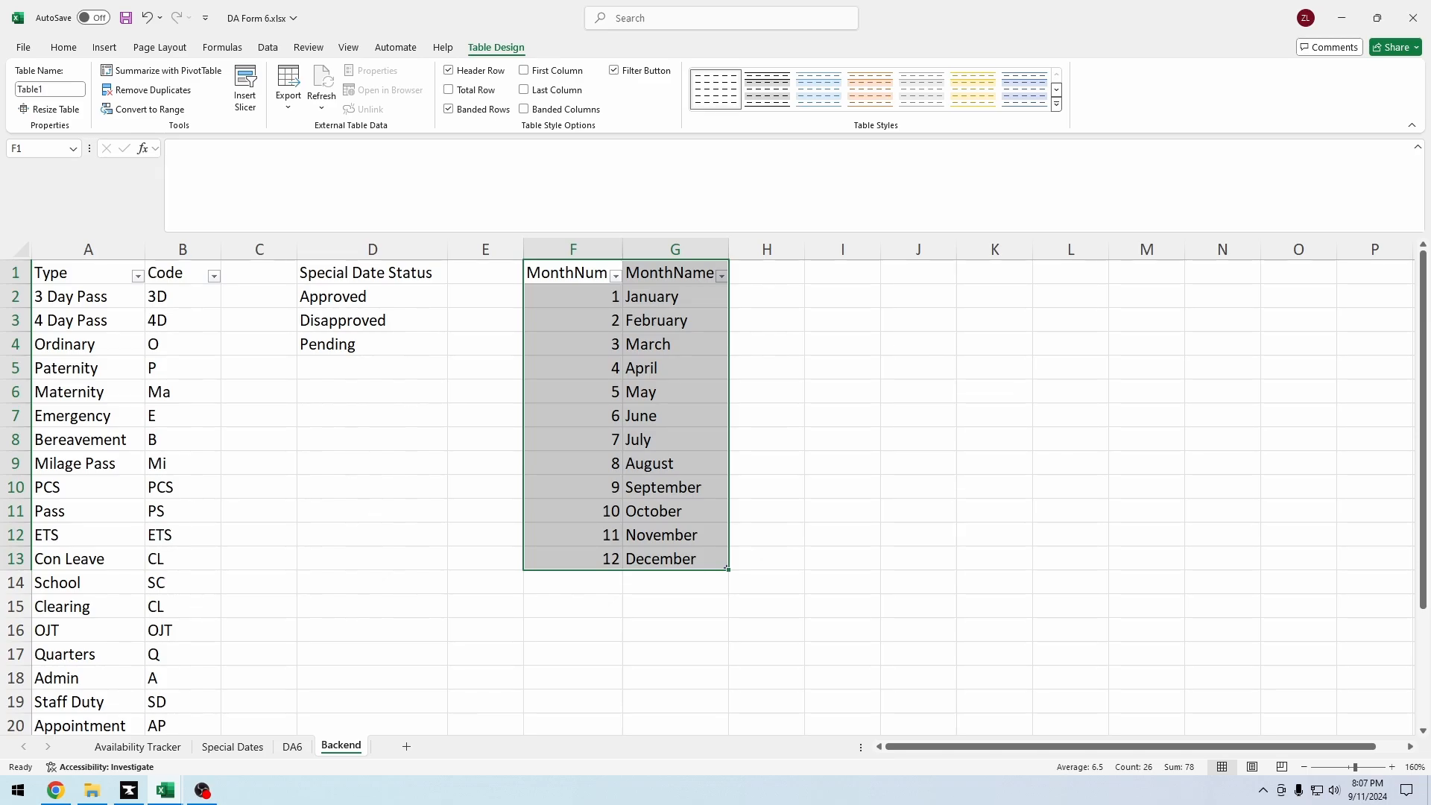
Step: Rename the new month table, Table1, as MonthNumName in the Name Manager
key(F3)
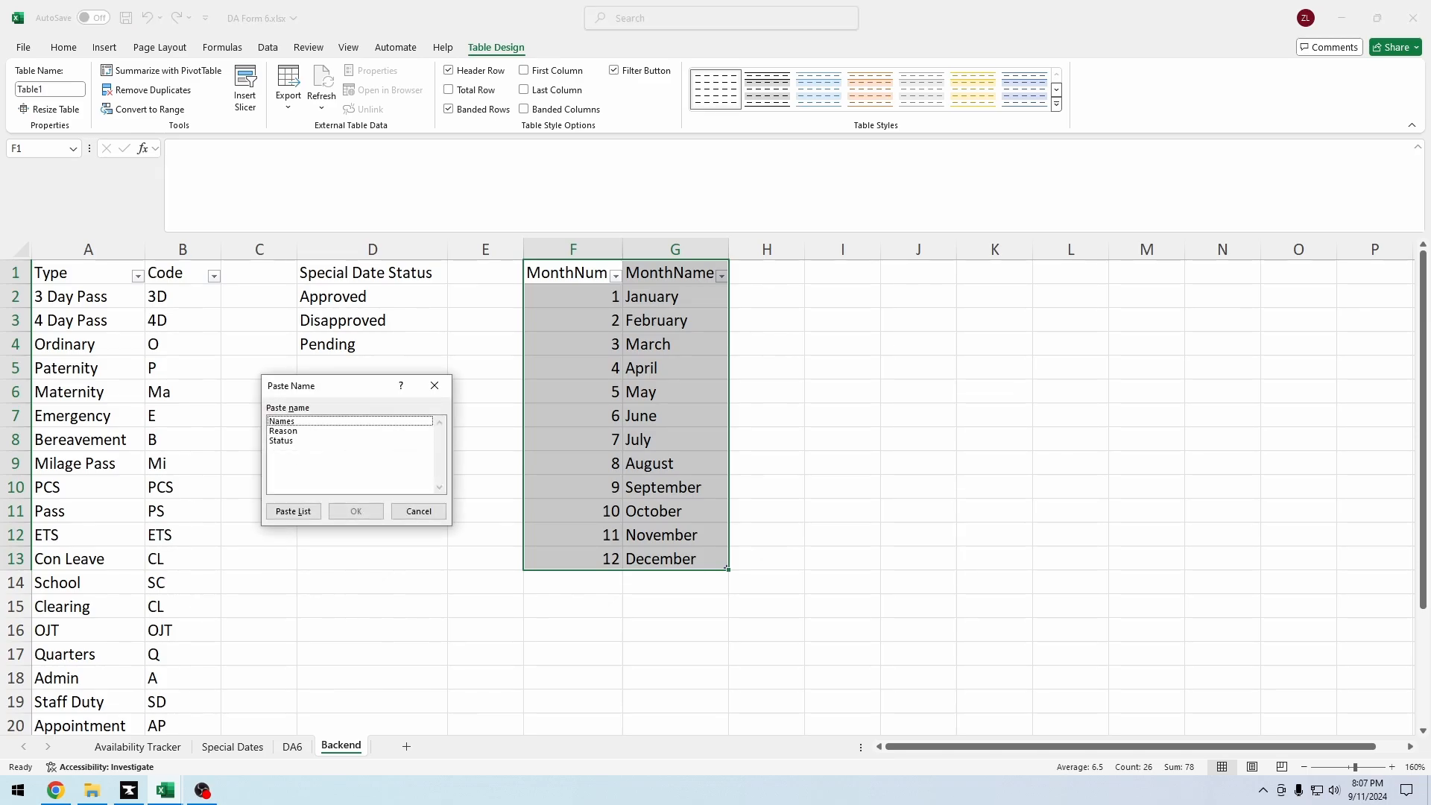
key(Escape)
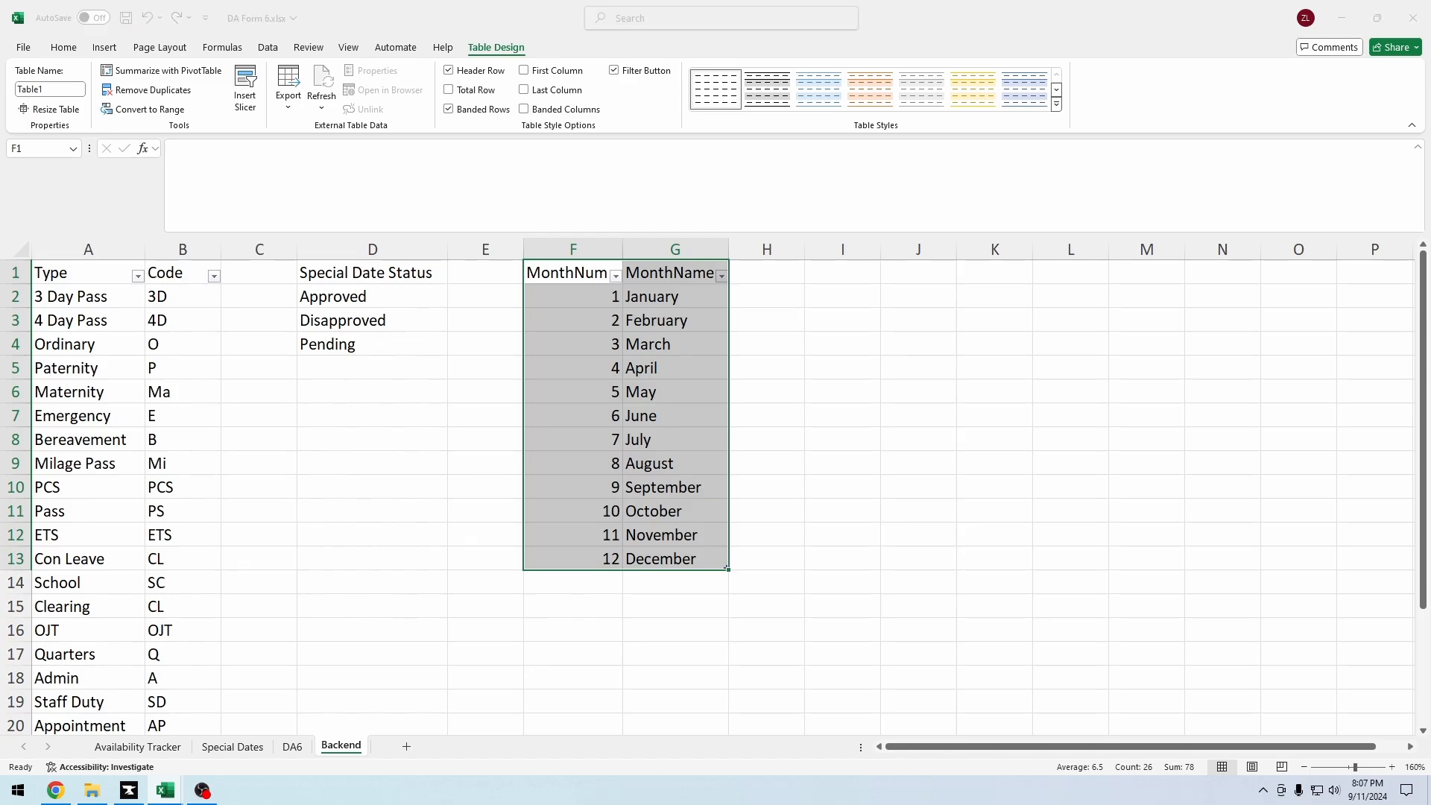
key(ctrl+F3)
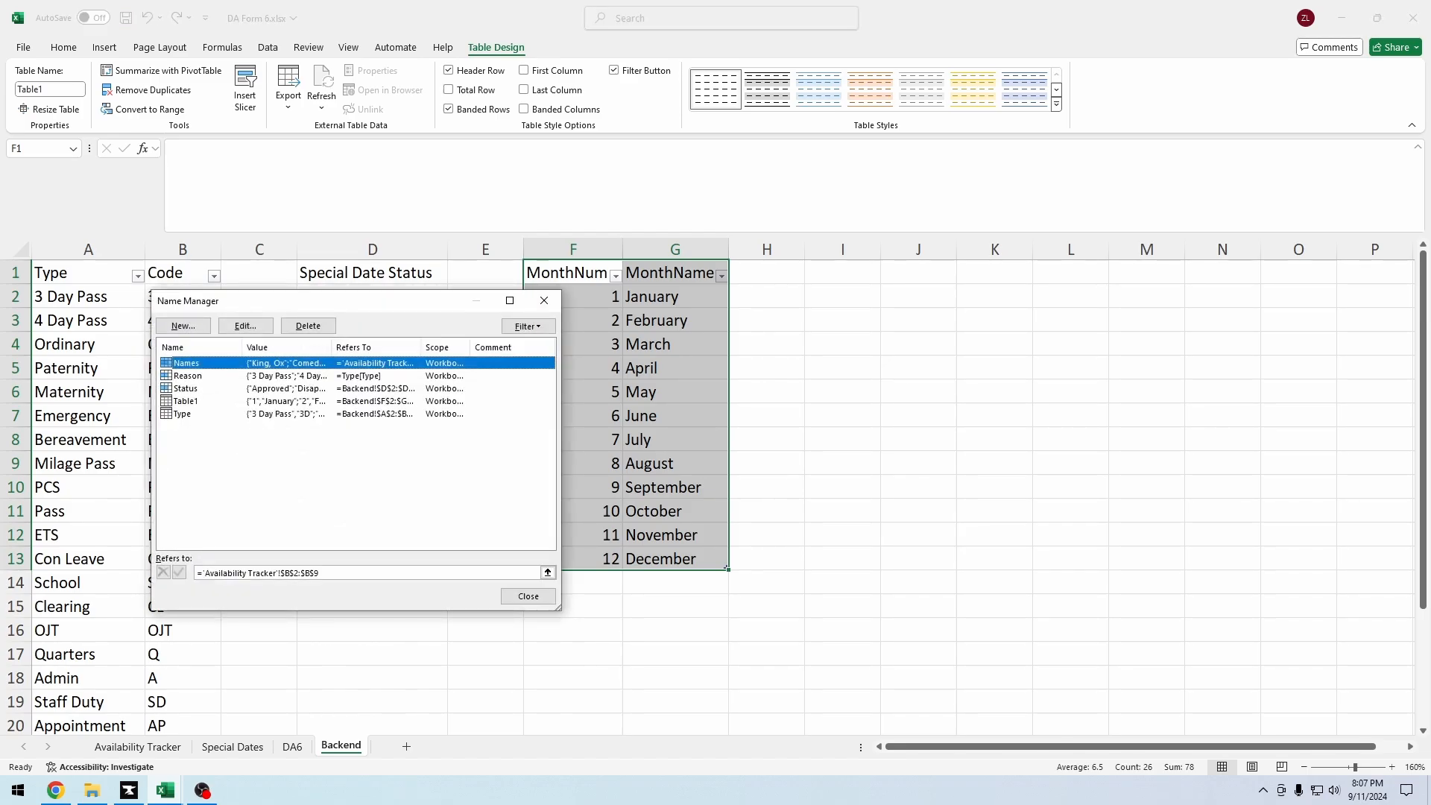
click(186, 400)
click(245, 326)
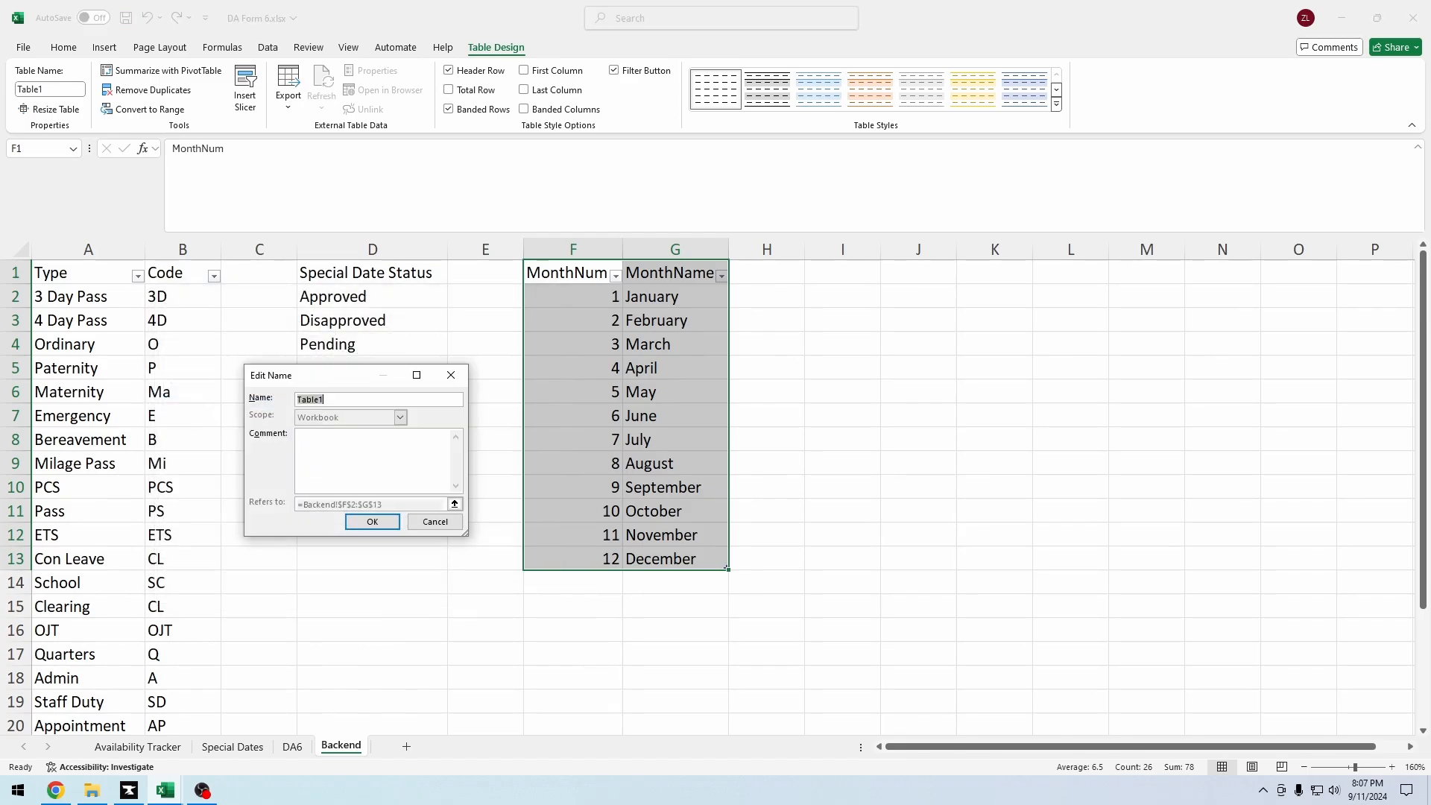
click(325, 399)
key(BackSpace)
key(BackSpace)
key(BackSpace)
key(BackSpace)
key(BackSpace)
key(BackSpace)
text(MonthNumName)
key(Return)
key(Escape)
Step: On the DA6 sheet, change the Month formula in J3 to =VLOOKUP(MONTH(AI2),MonthNumName,2,0)
key(ctrl+Page_Up)
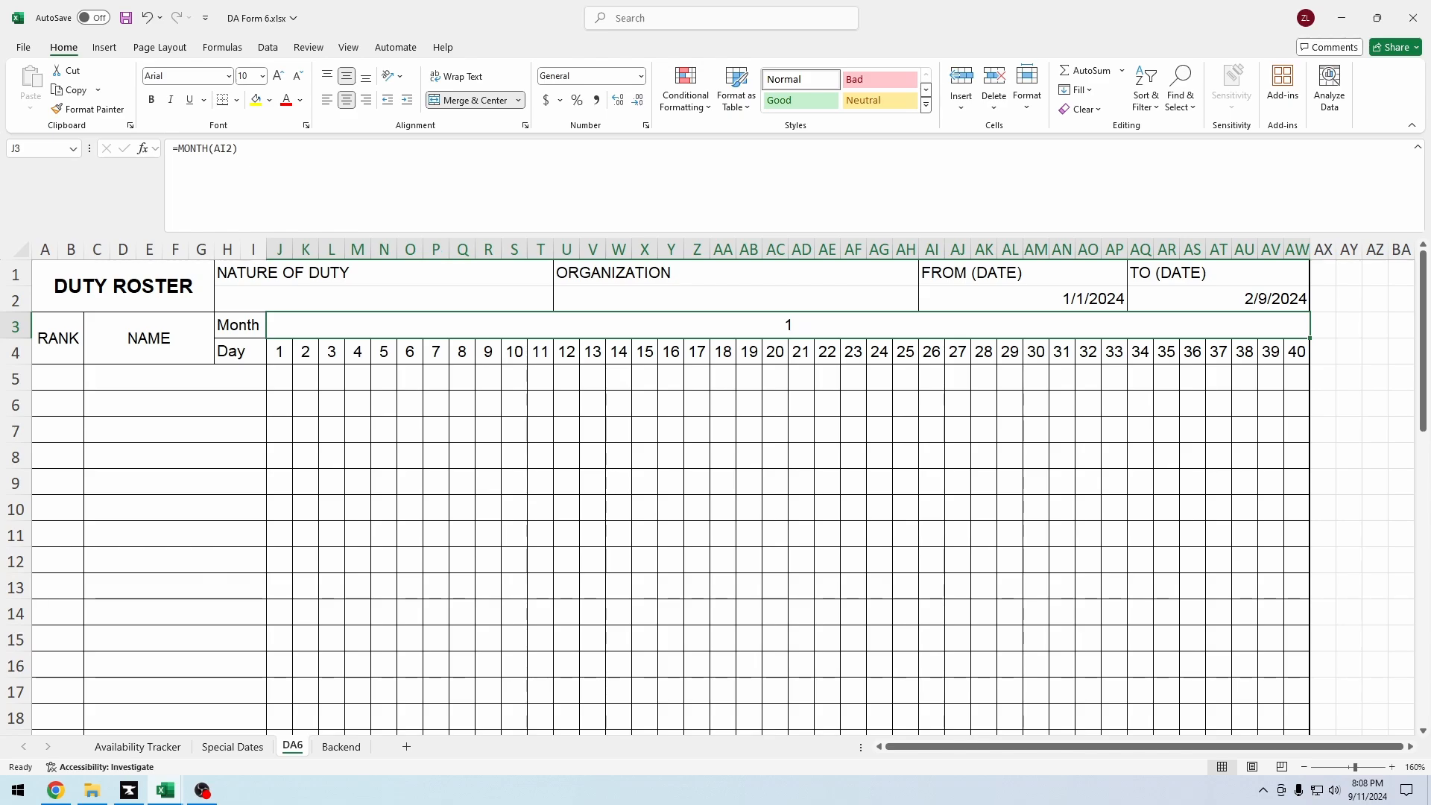
key(F2)
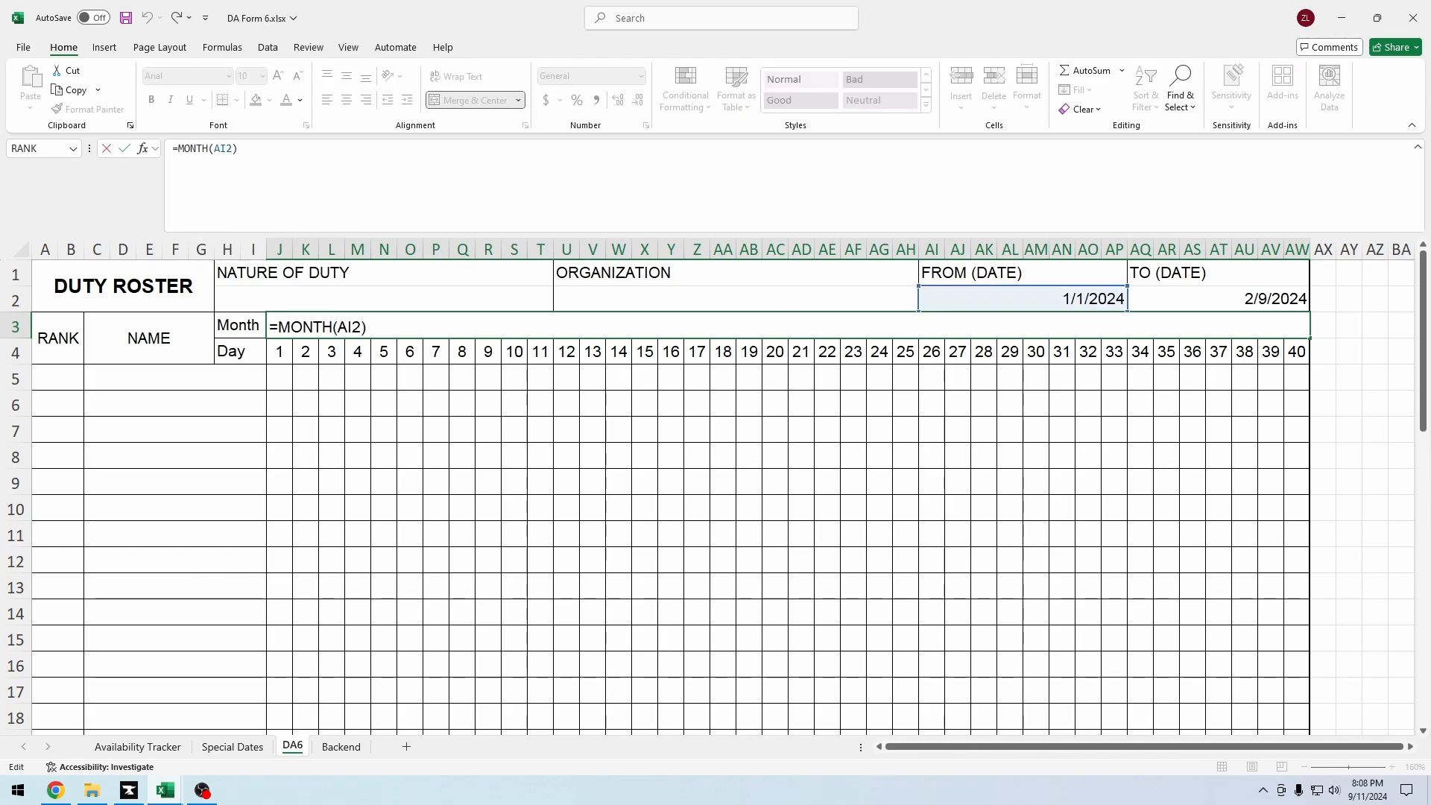
text(vloo)
key(Tab)
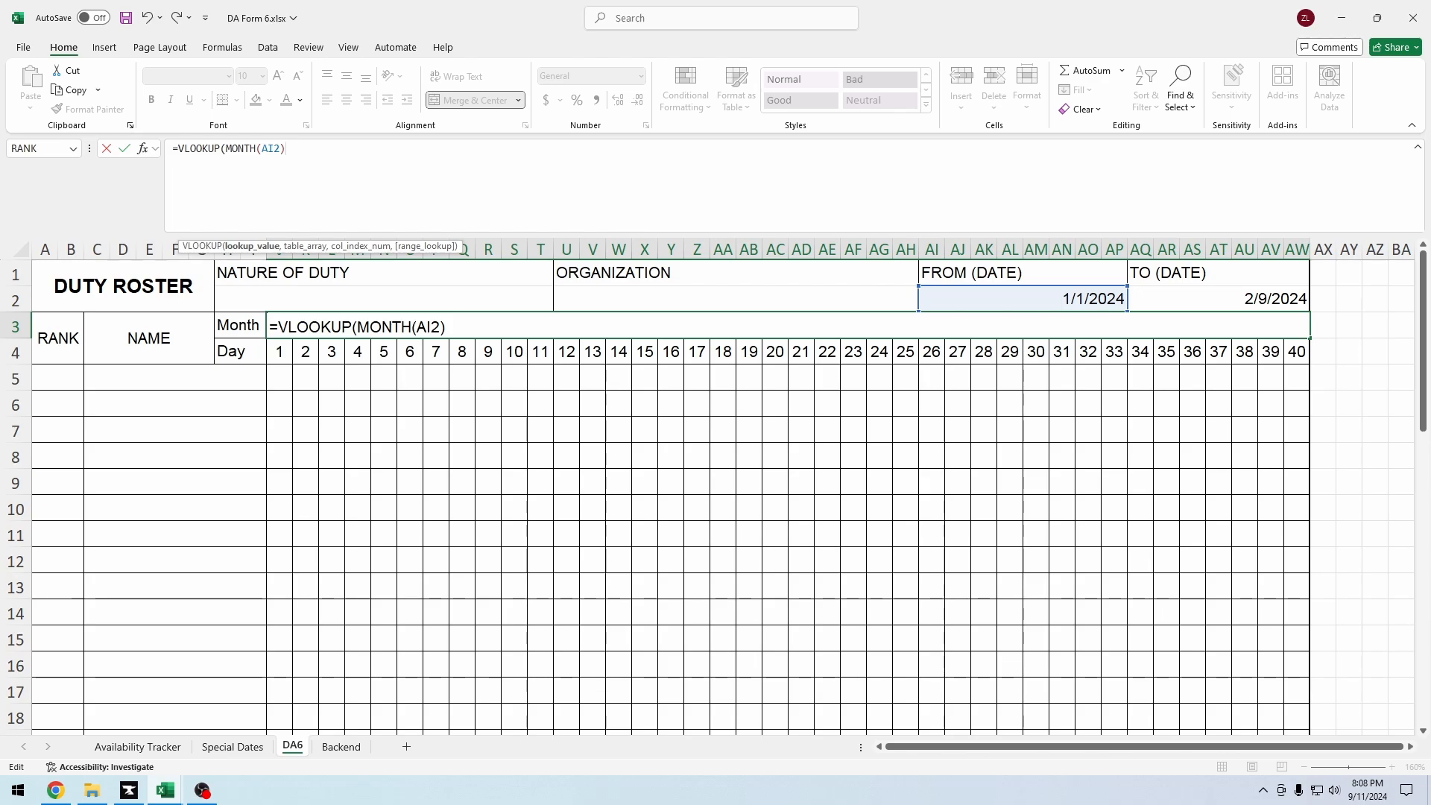
text(),)
text(mon)
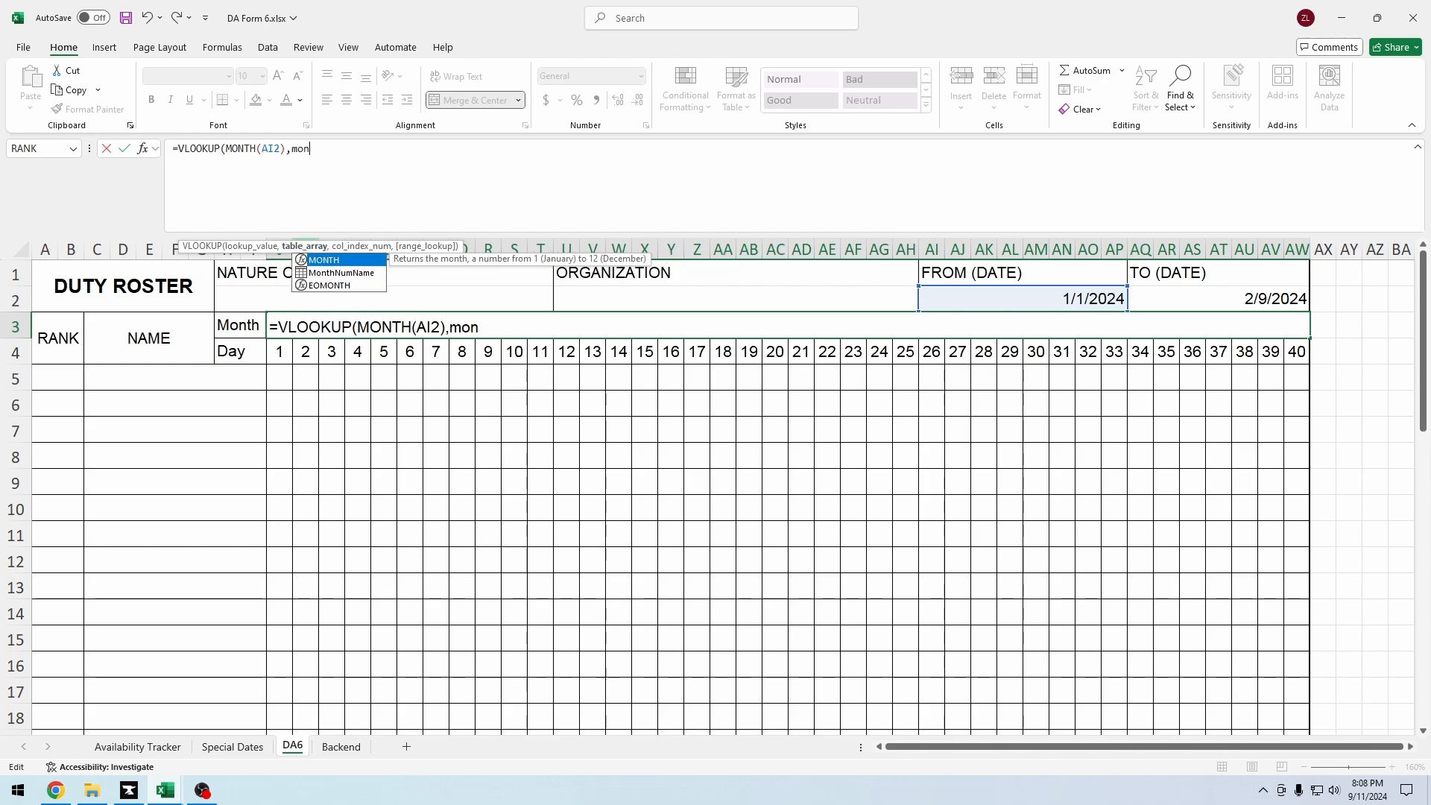
key(Down)
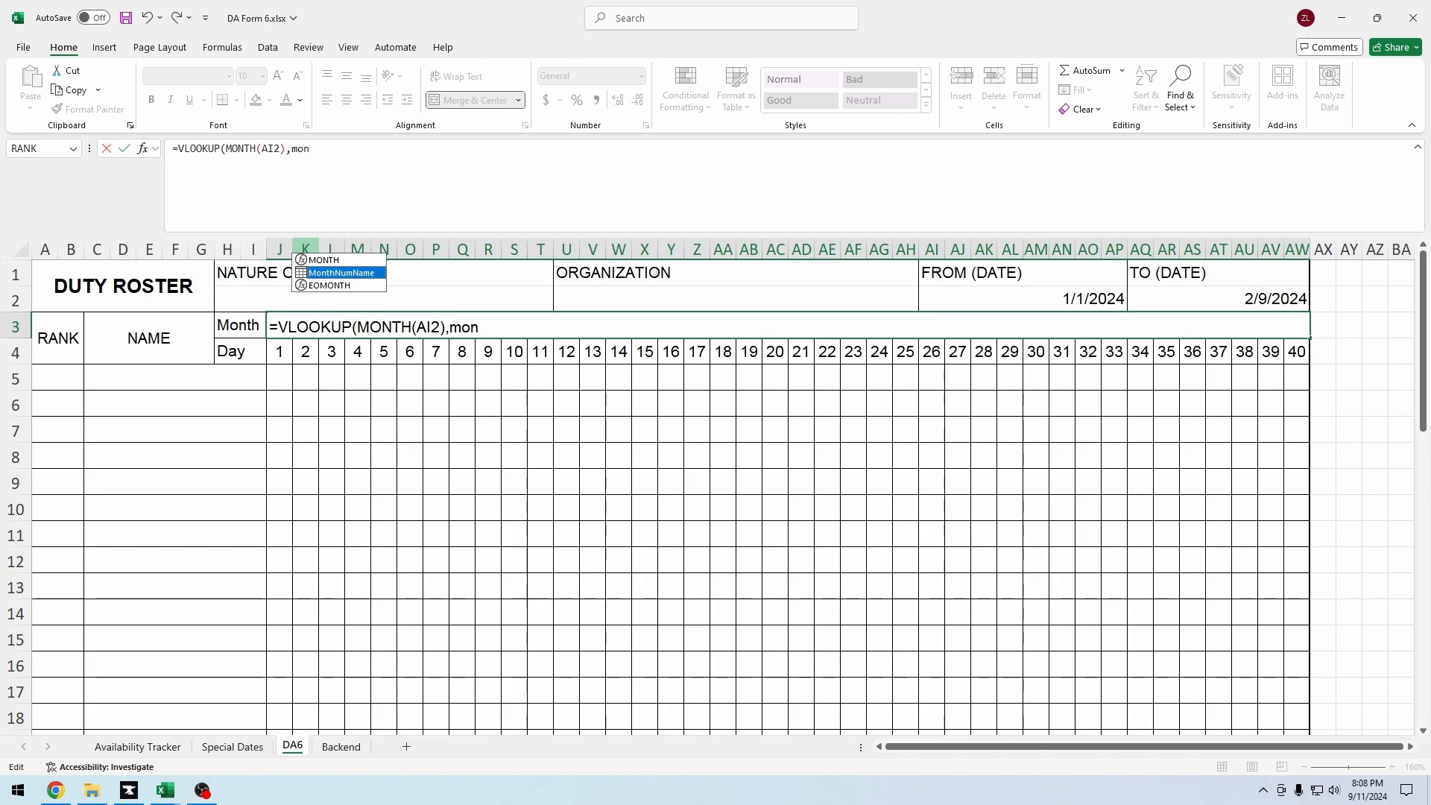
key(Tab)
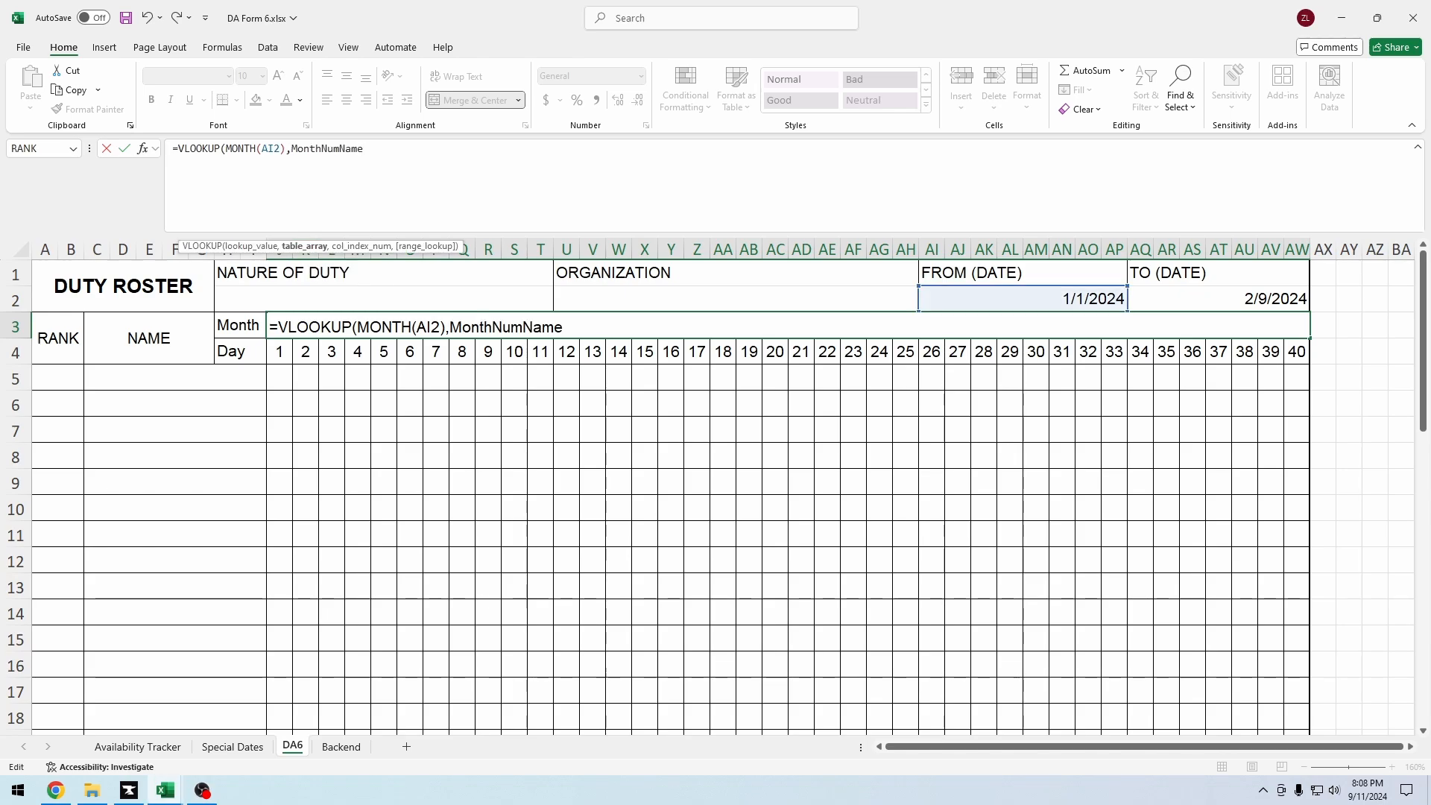
text(,)
text(2)
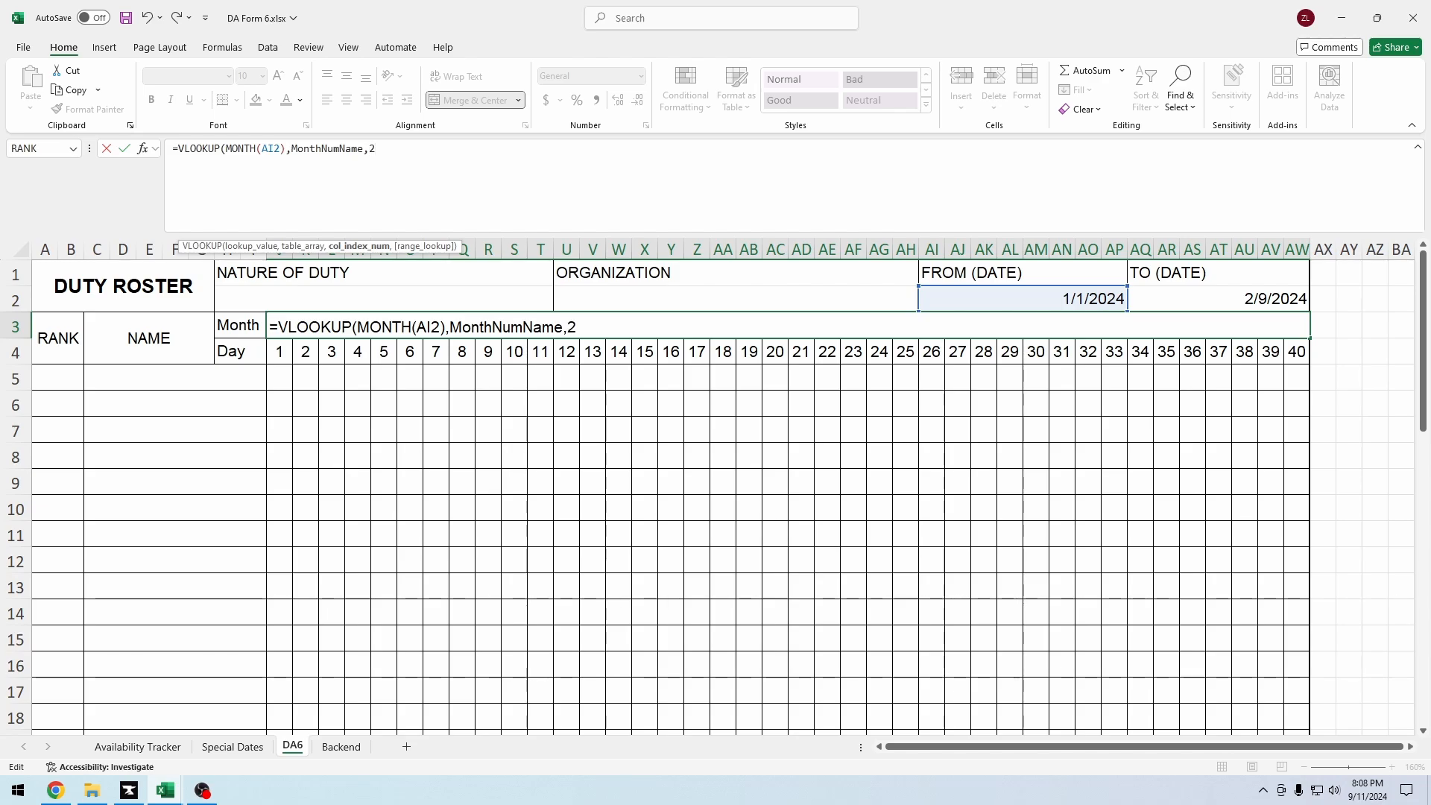
text(,)
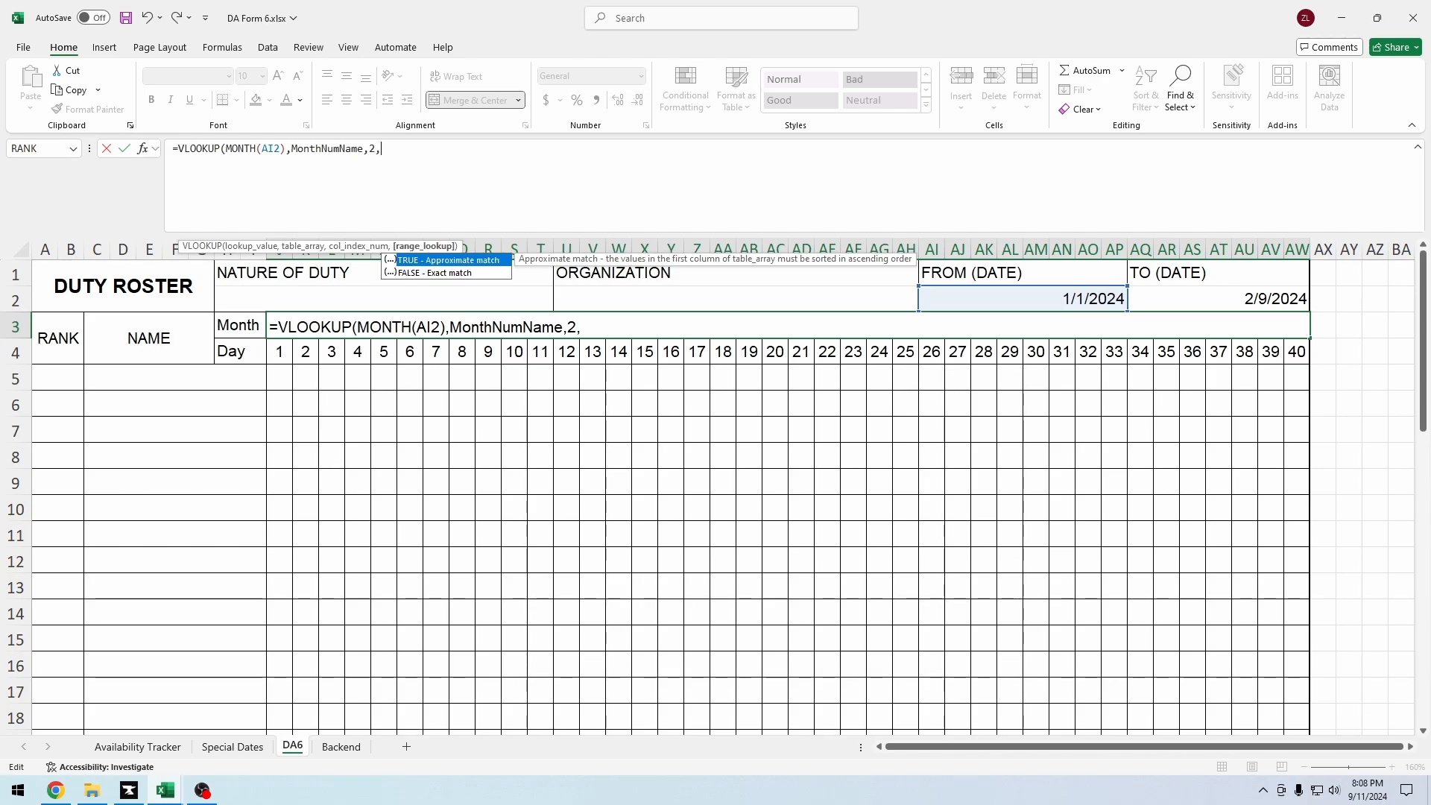
text(0))
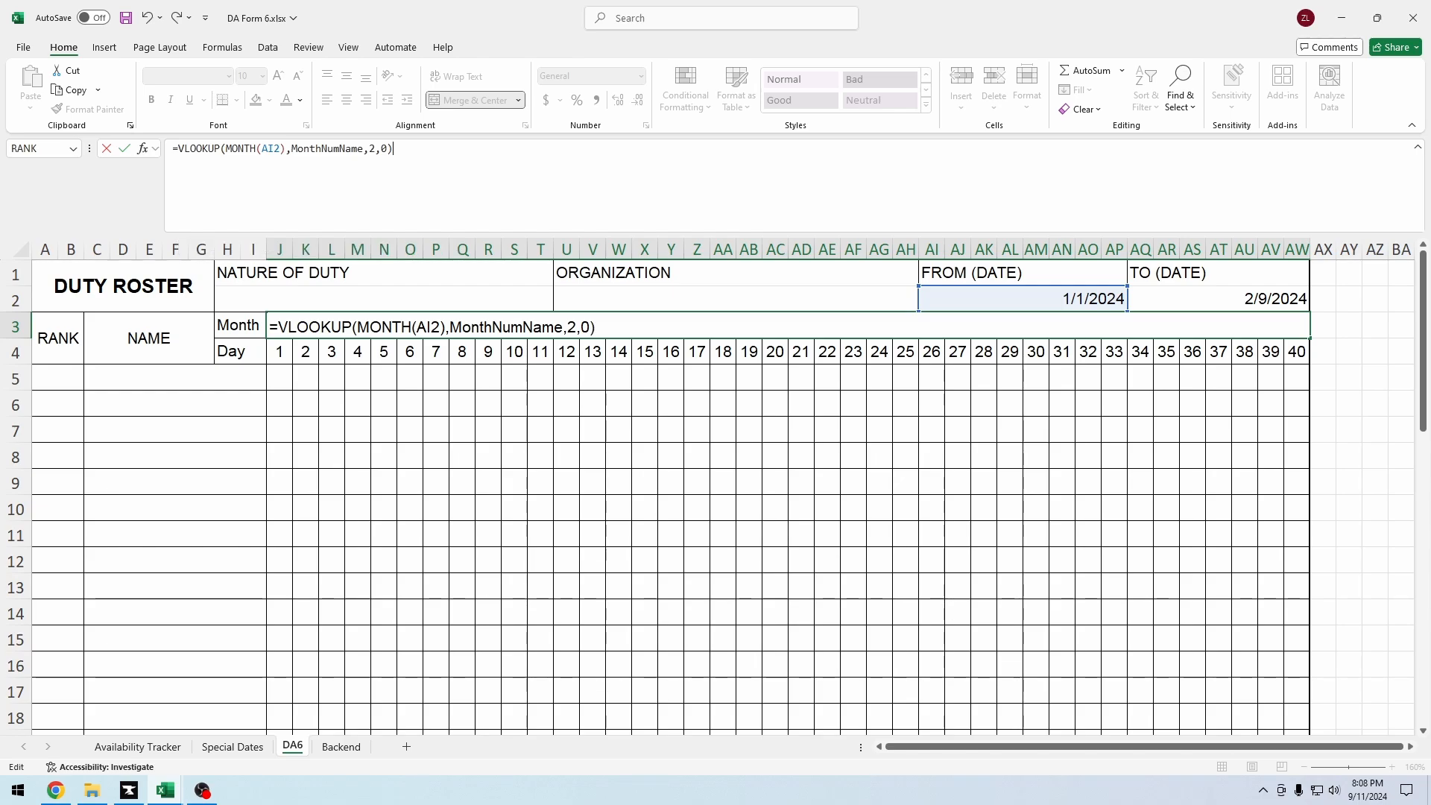
key(Return)
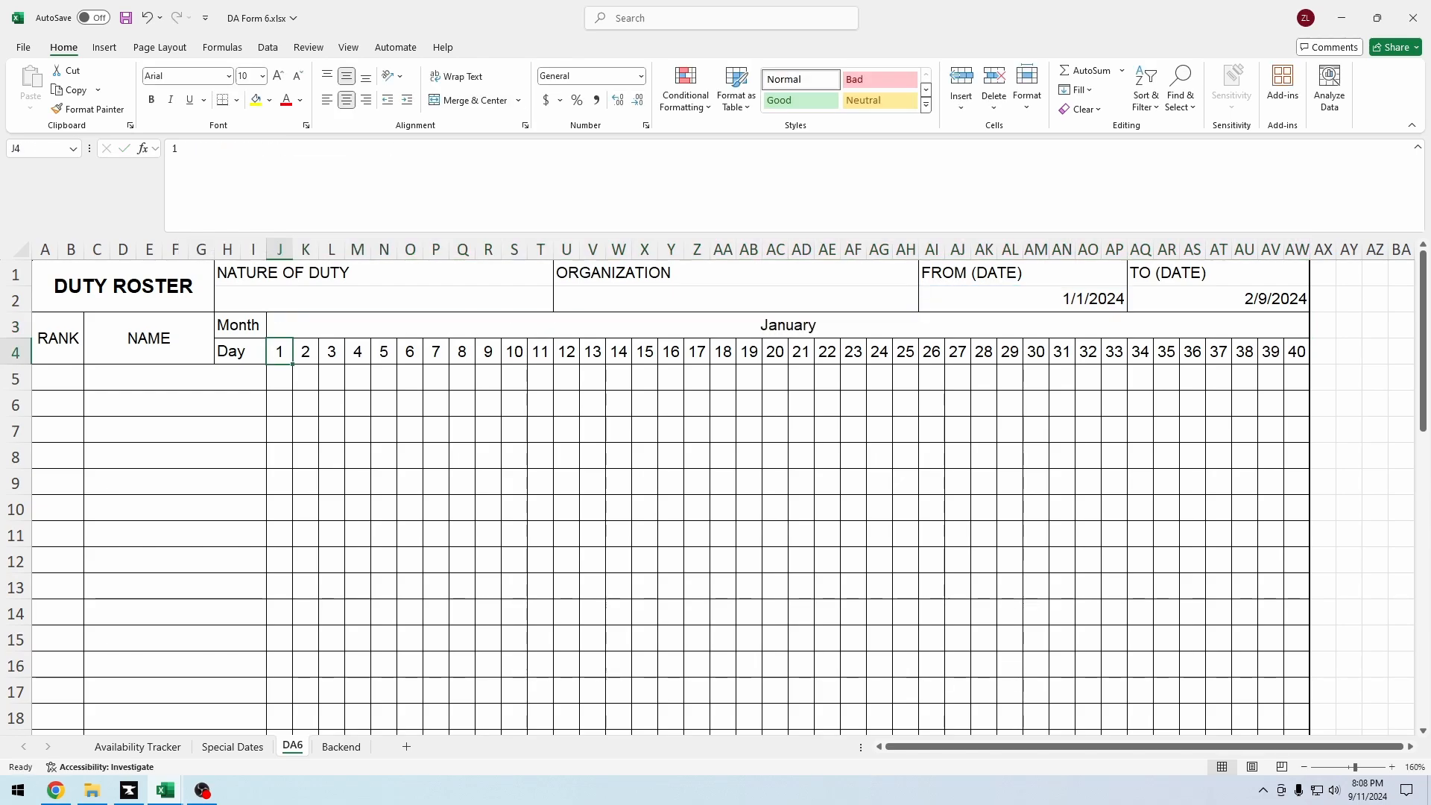
Step: Append &" - " to the Month formula in J3 to add a spaced dash behind the month name
key(Up)
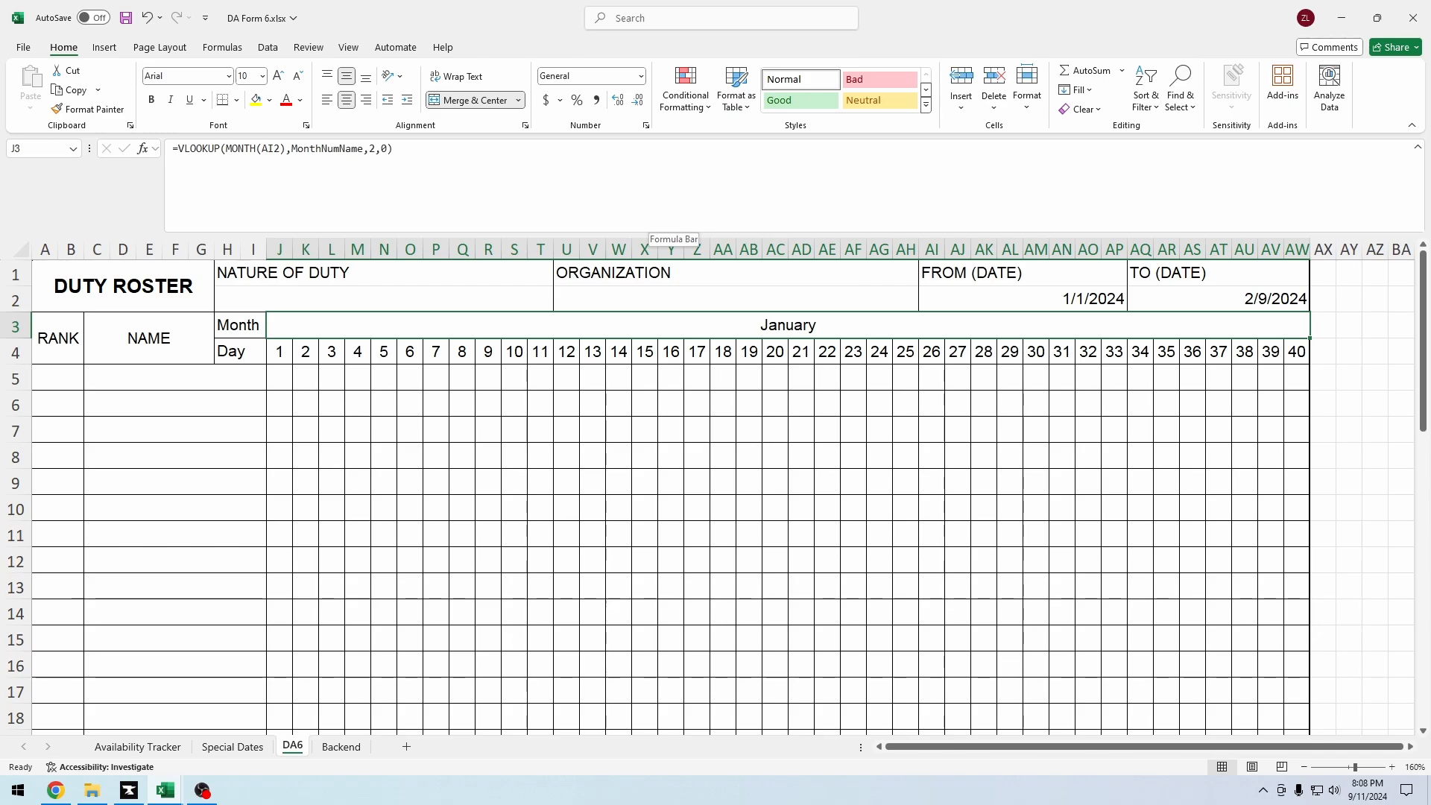
click(650, 218)
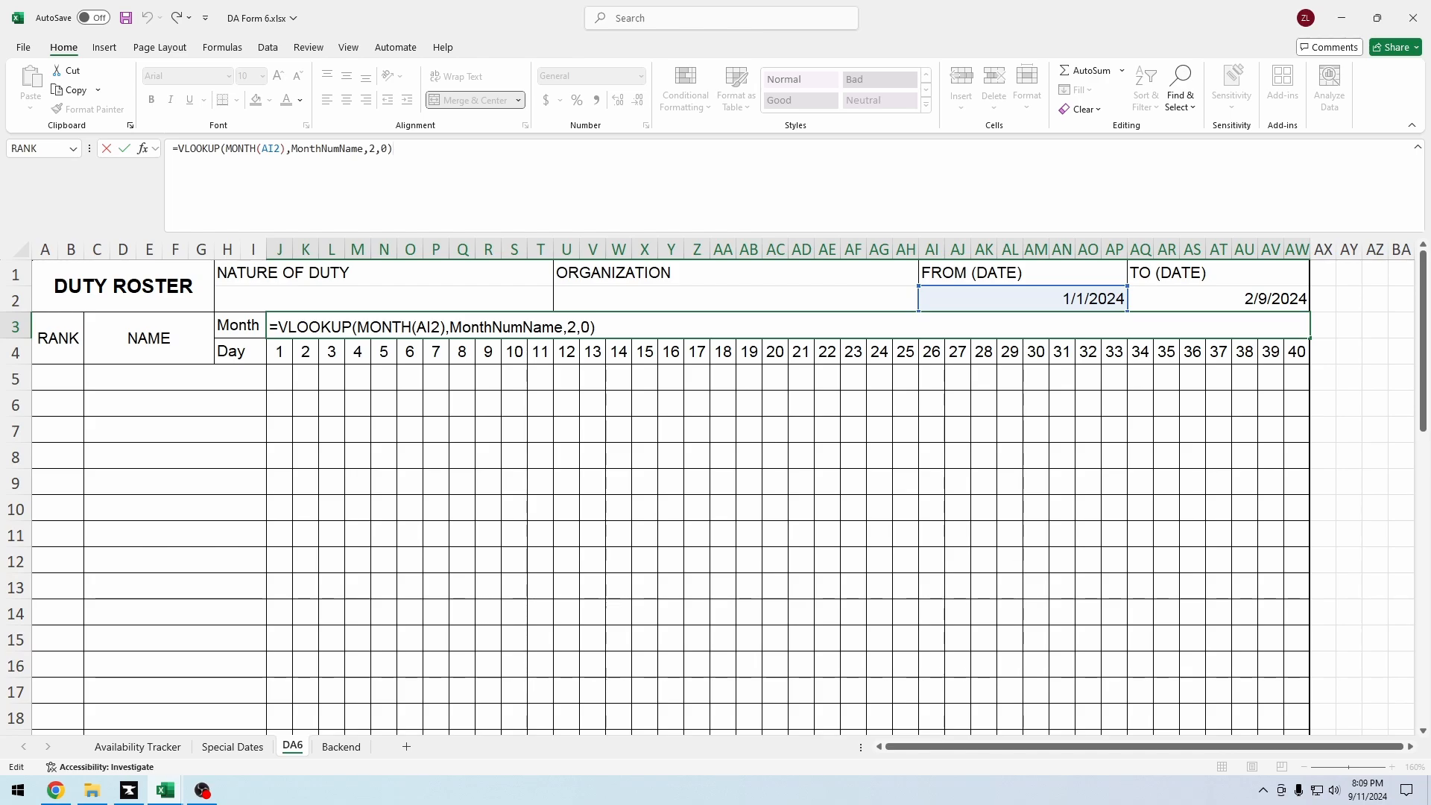
text(&)
text(")
key(BackSpace)
text(" -)
key(Return)
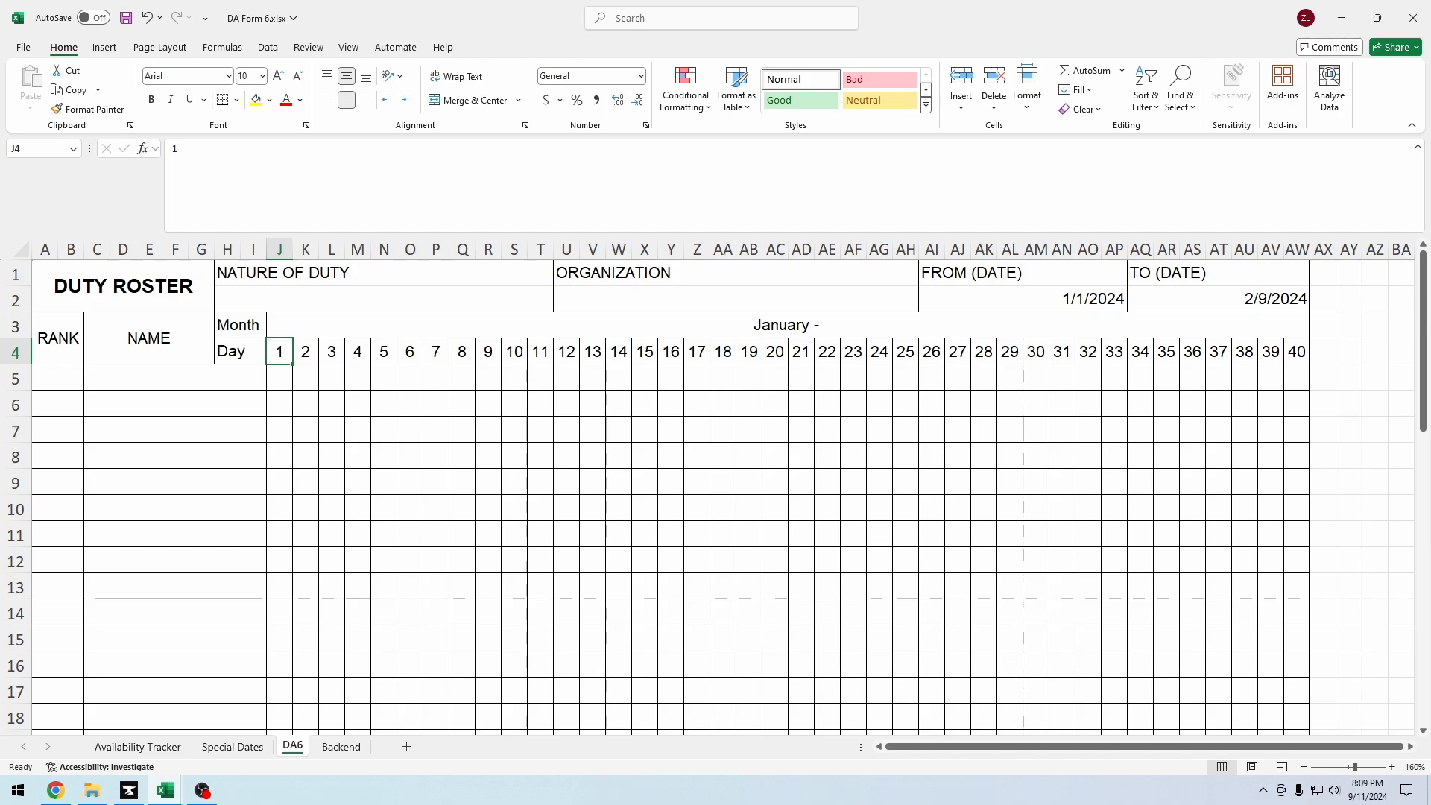
Step: Append a second VLOOKUP to the Month formula in J3, using MONTH of the TO date in AQ2, MonthNumName, column 2 and 0
click(785, 326)
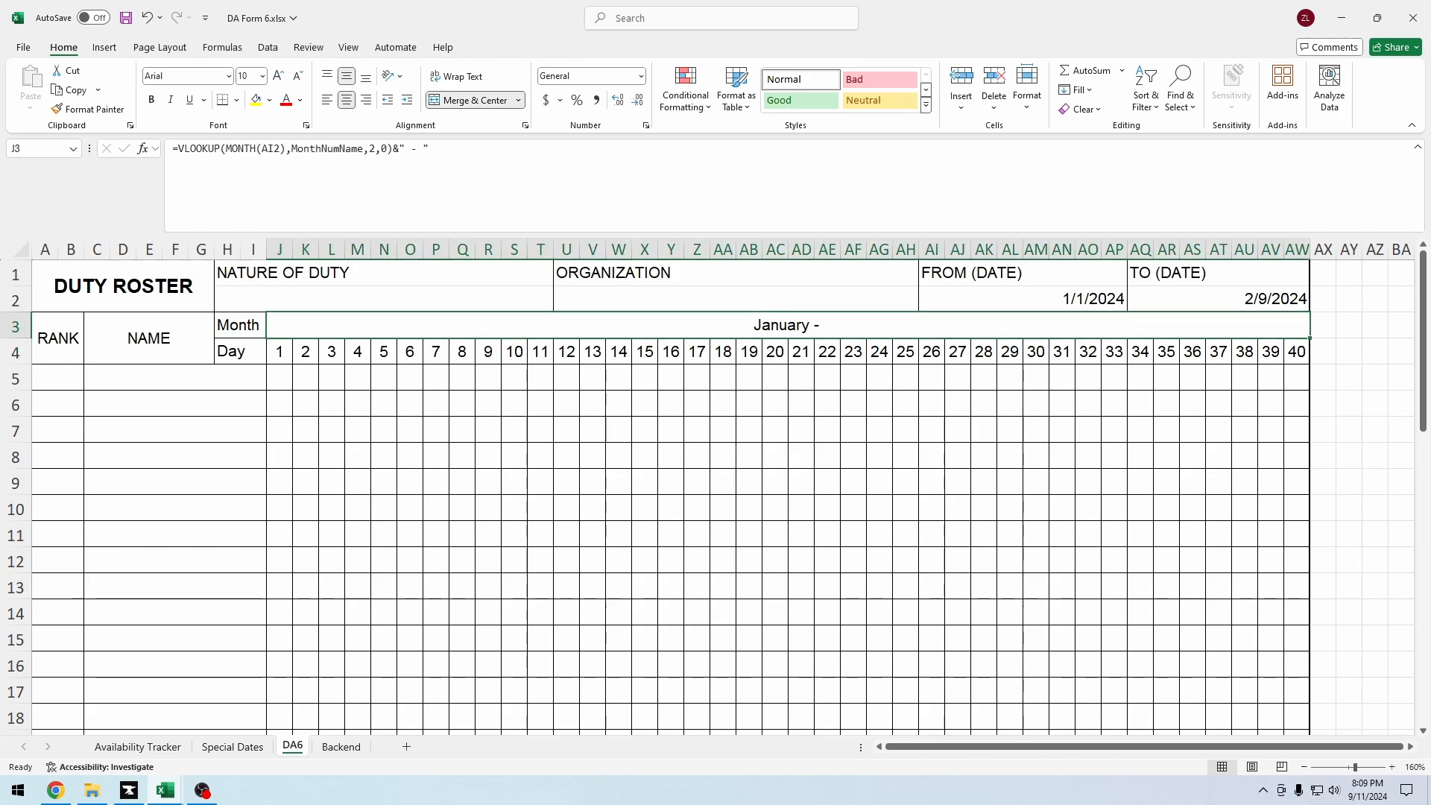
key(F2)
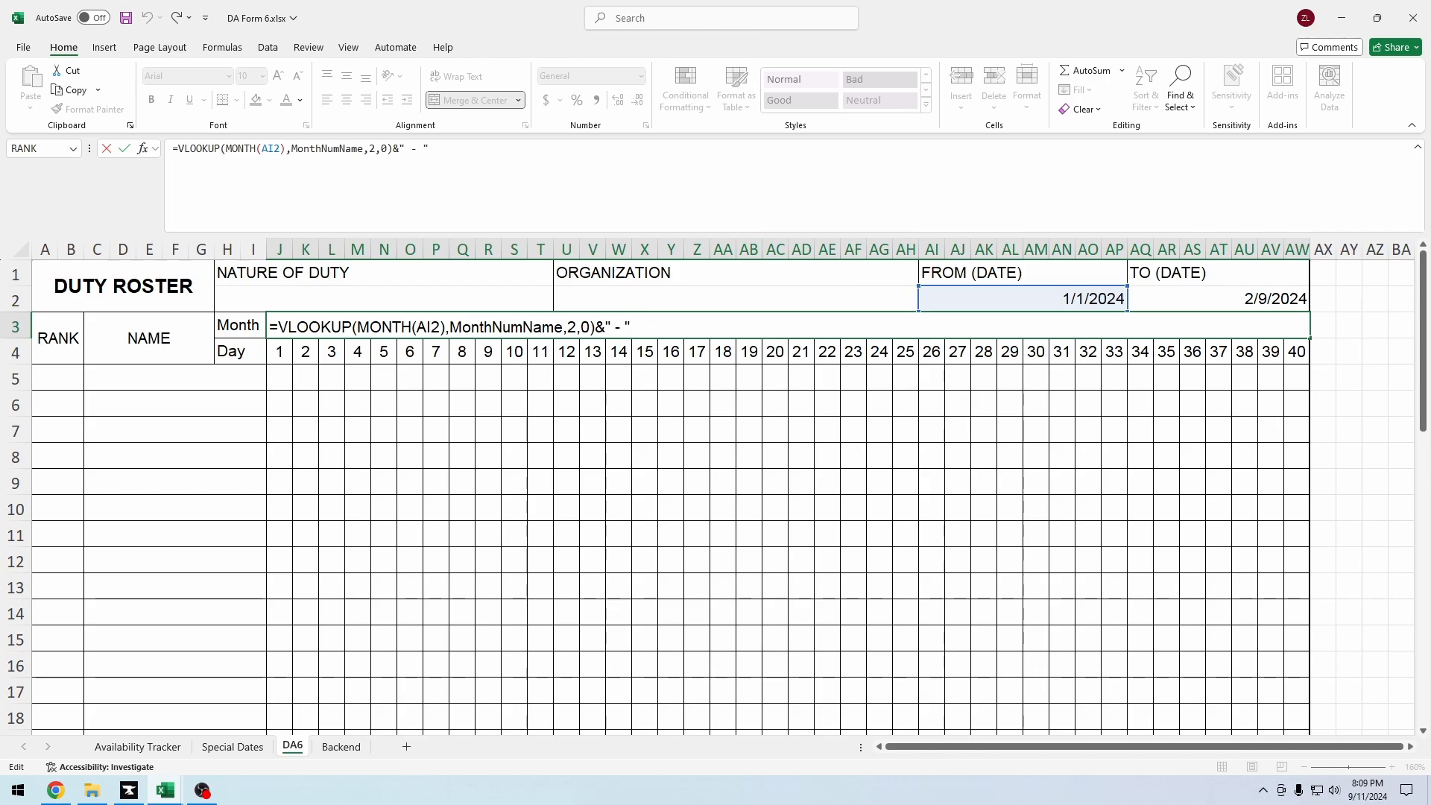
text(vlook)
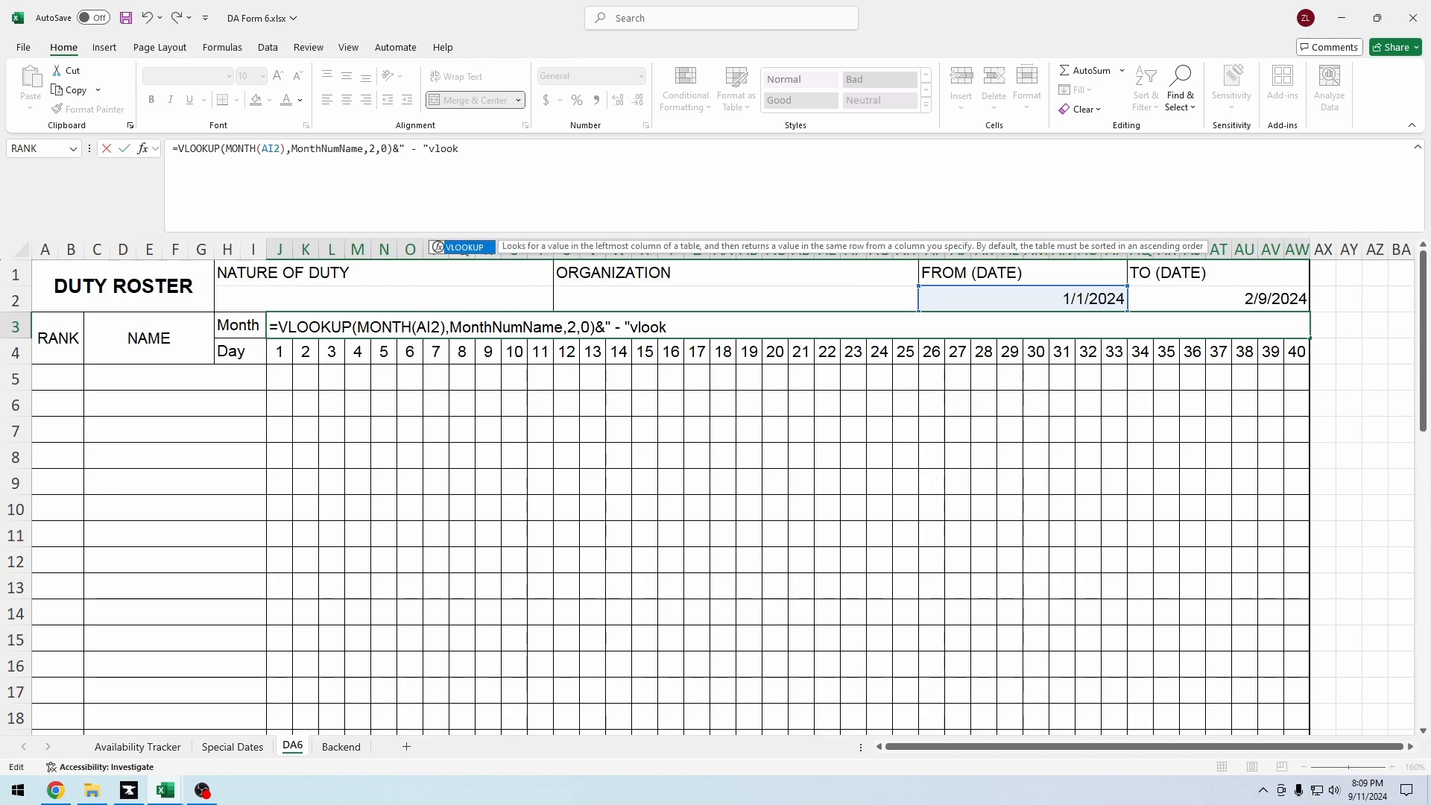
key(Tab)
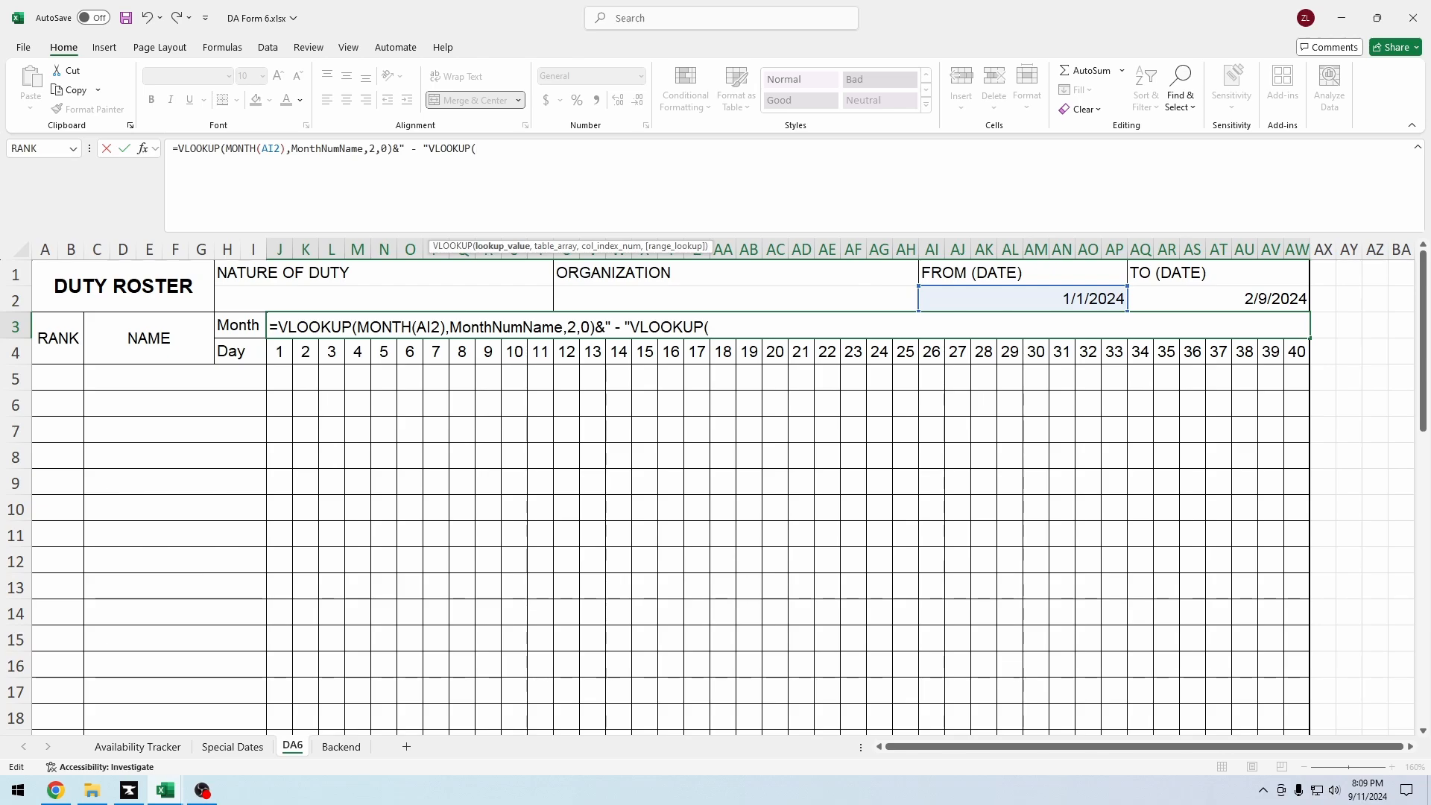
text(mont)
key(Tab)
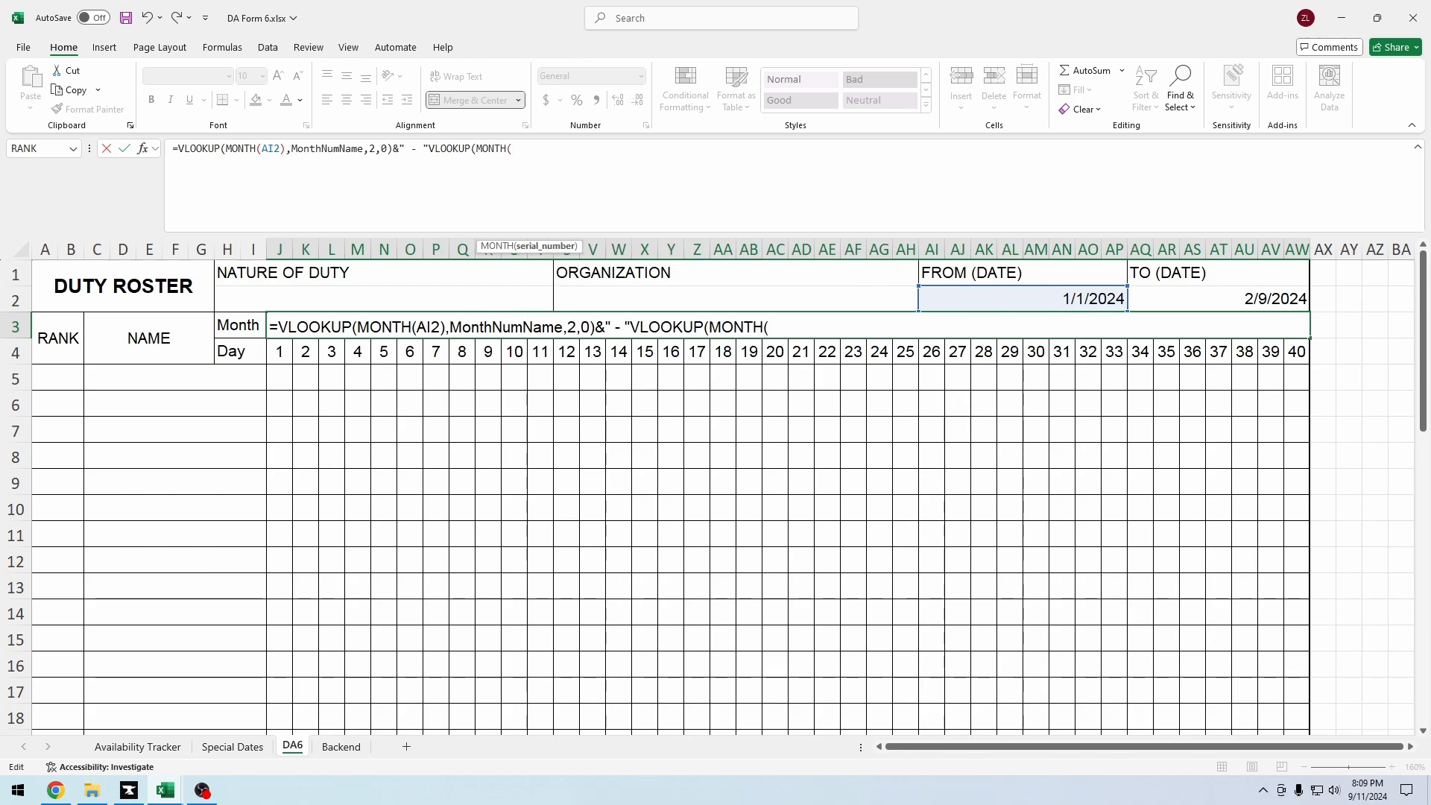
click(1218, 299)
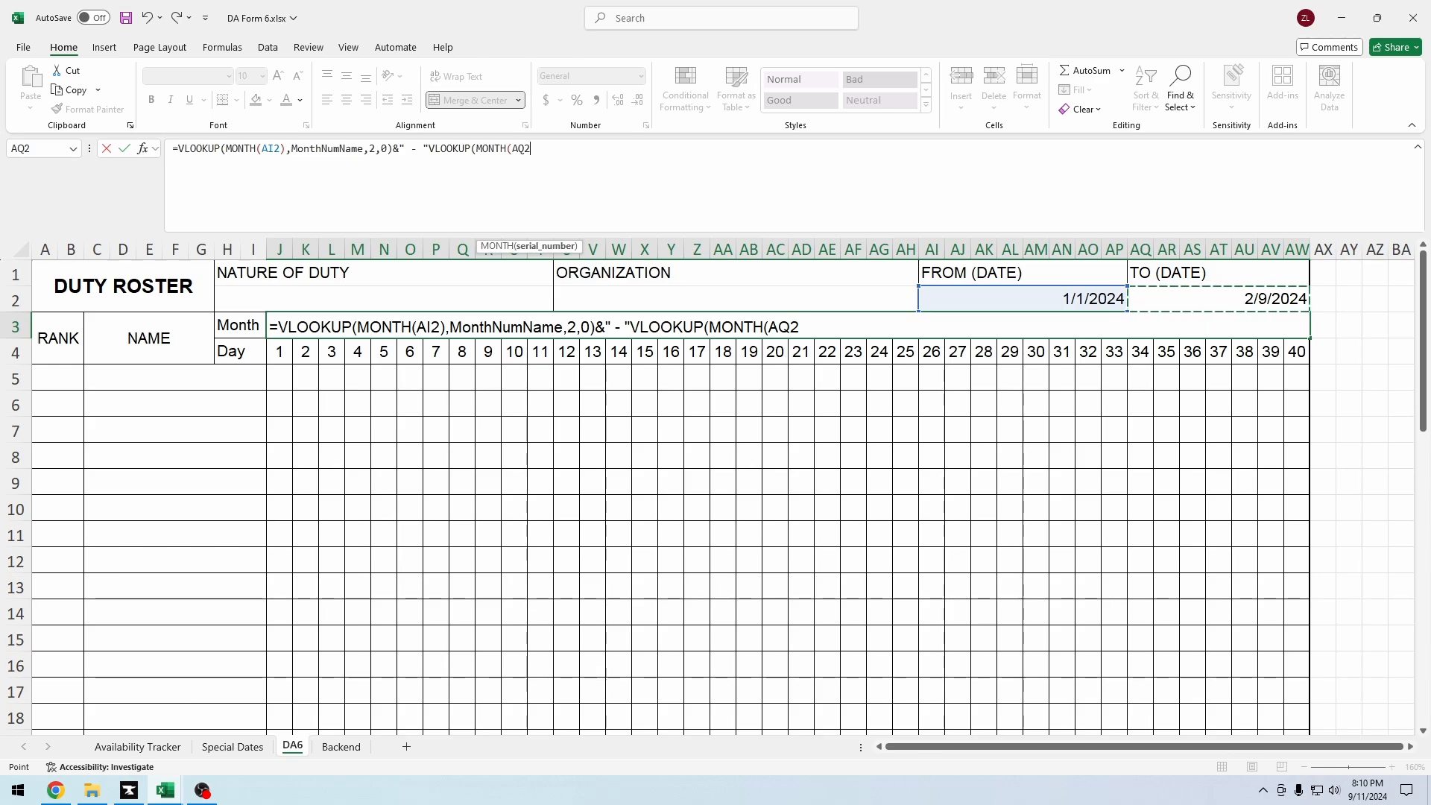
text(,mon)
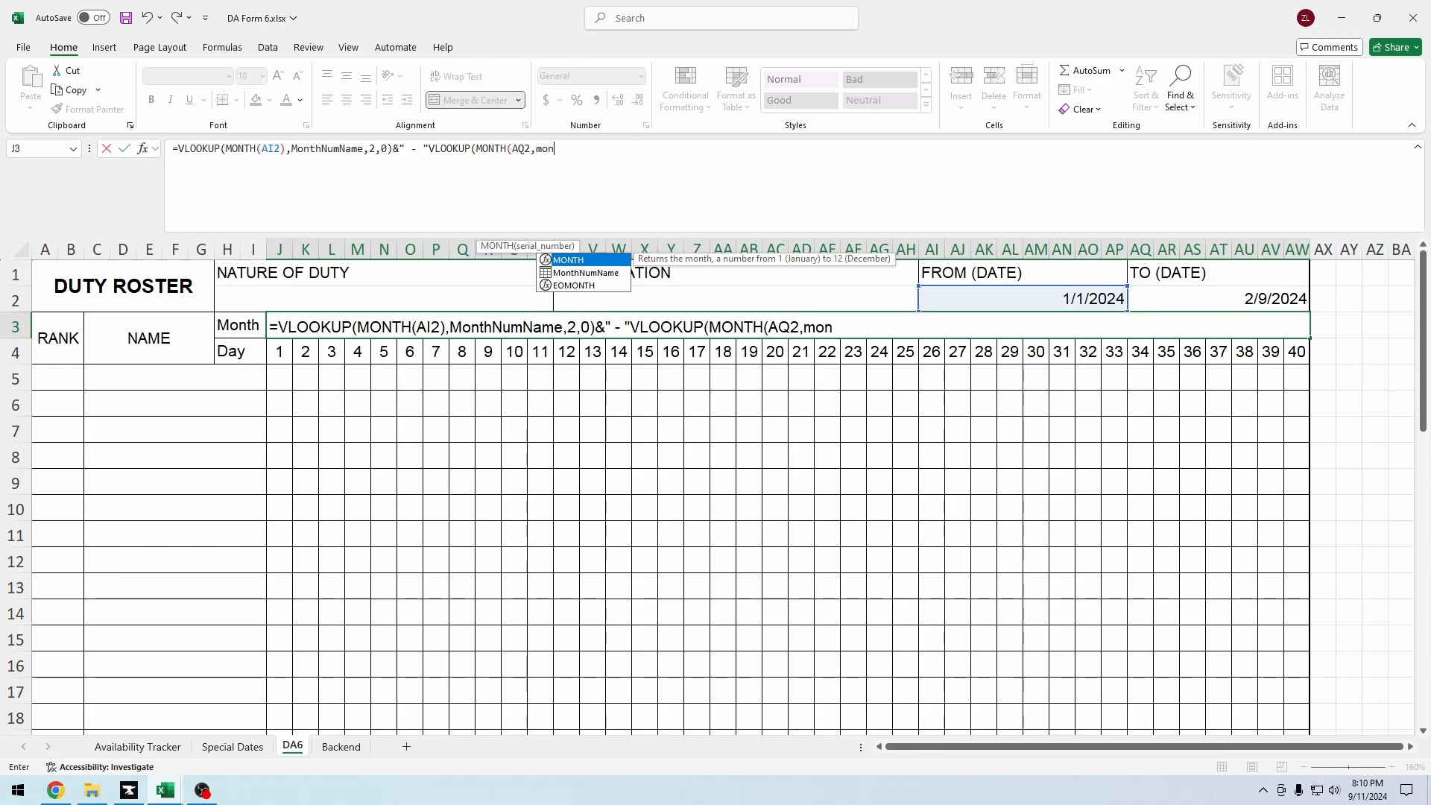
text(thnu)
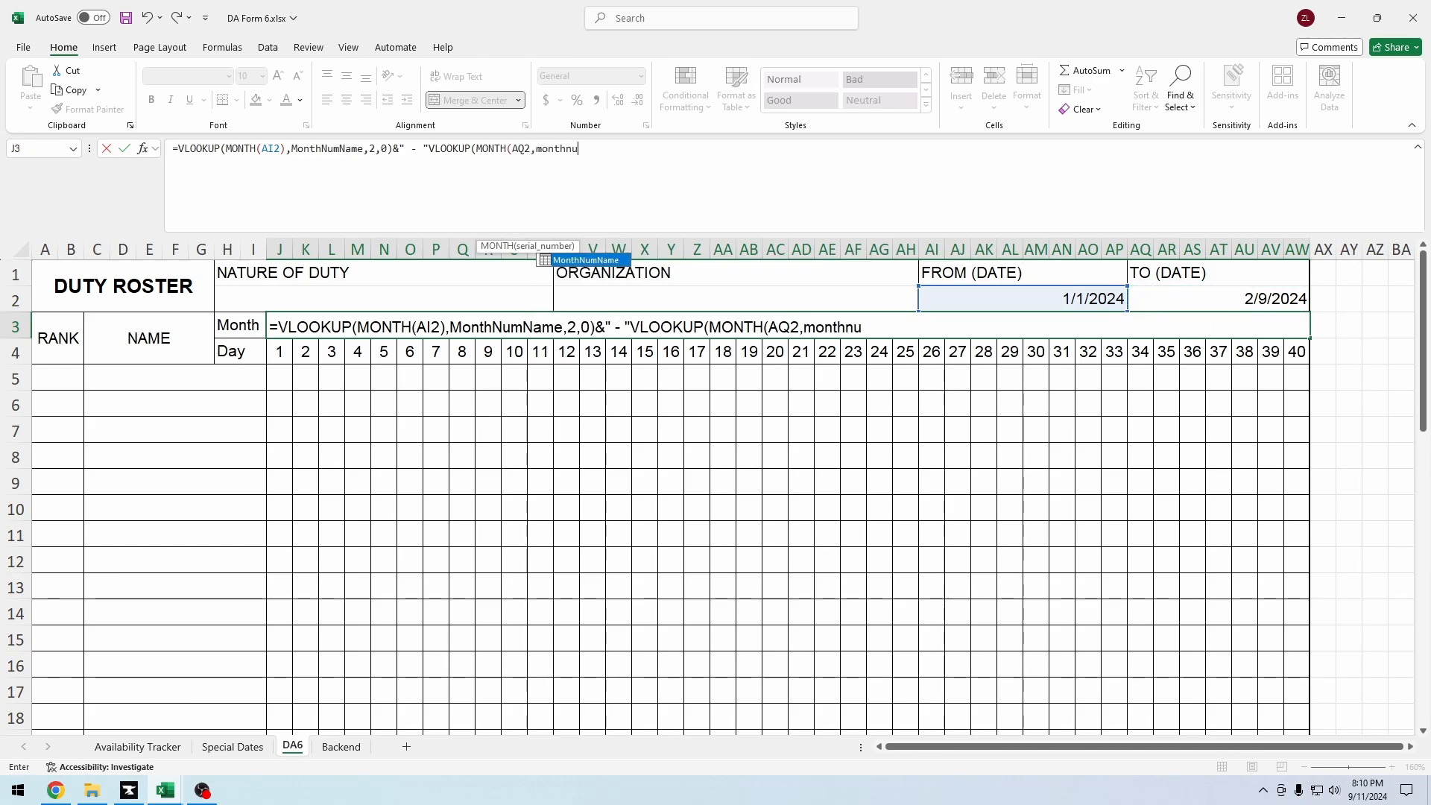
key(Tab)
text(,2)
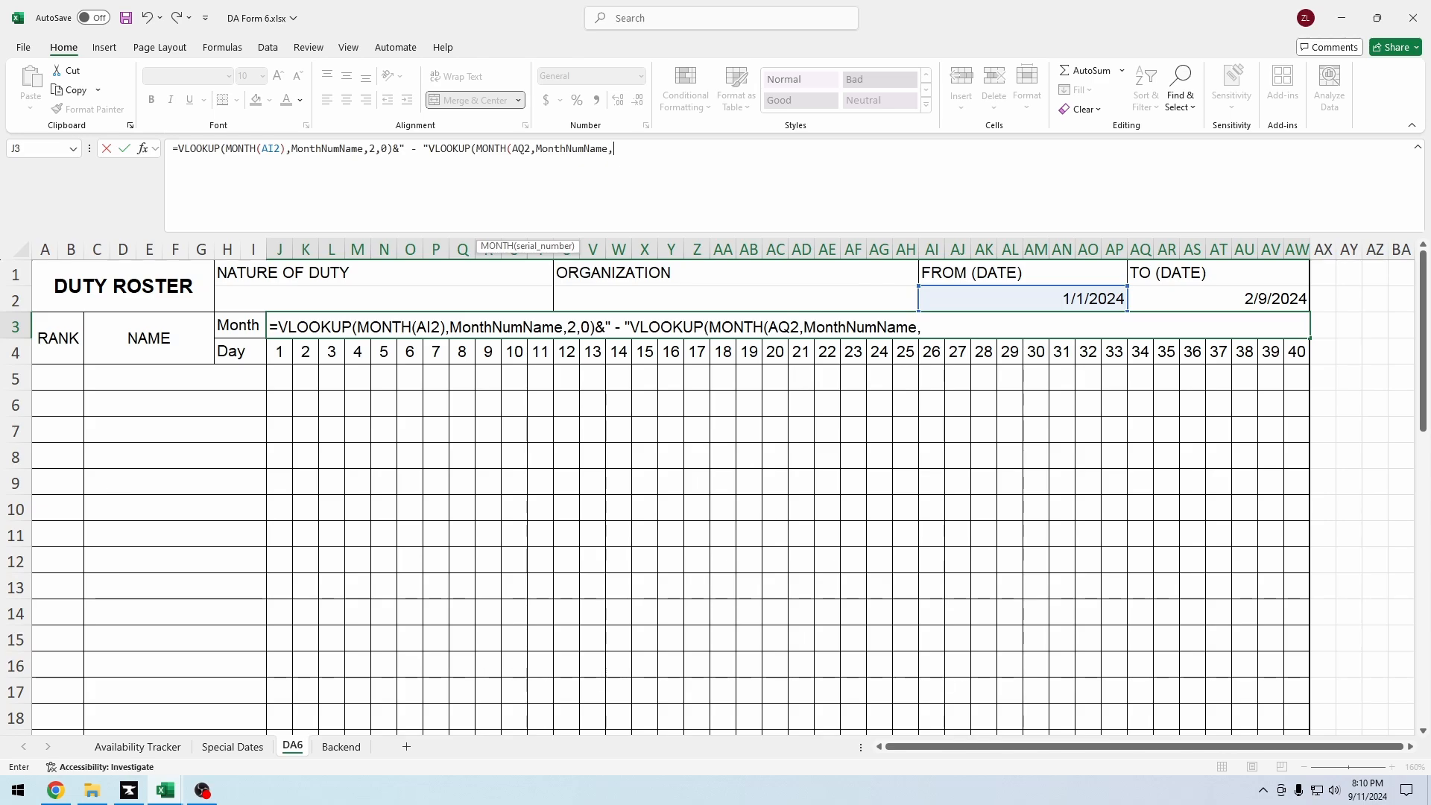
text(,0))
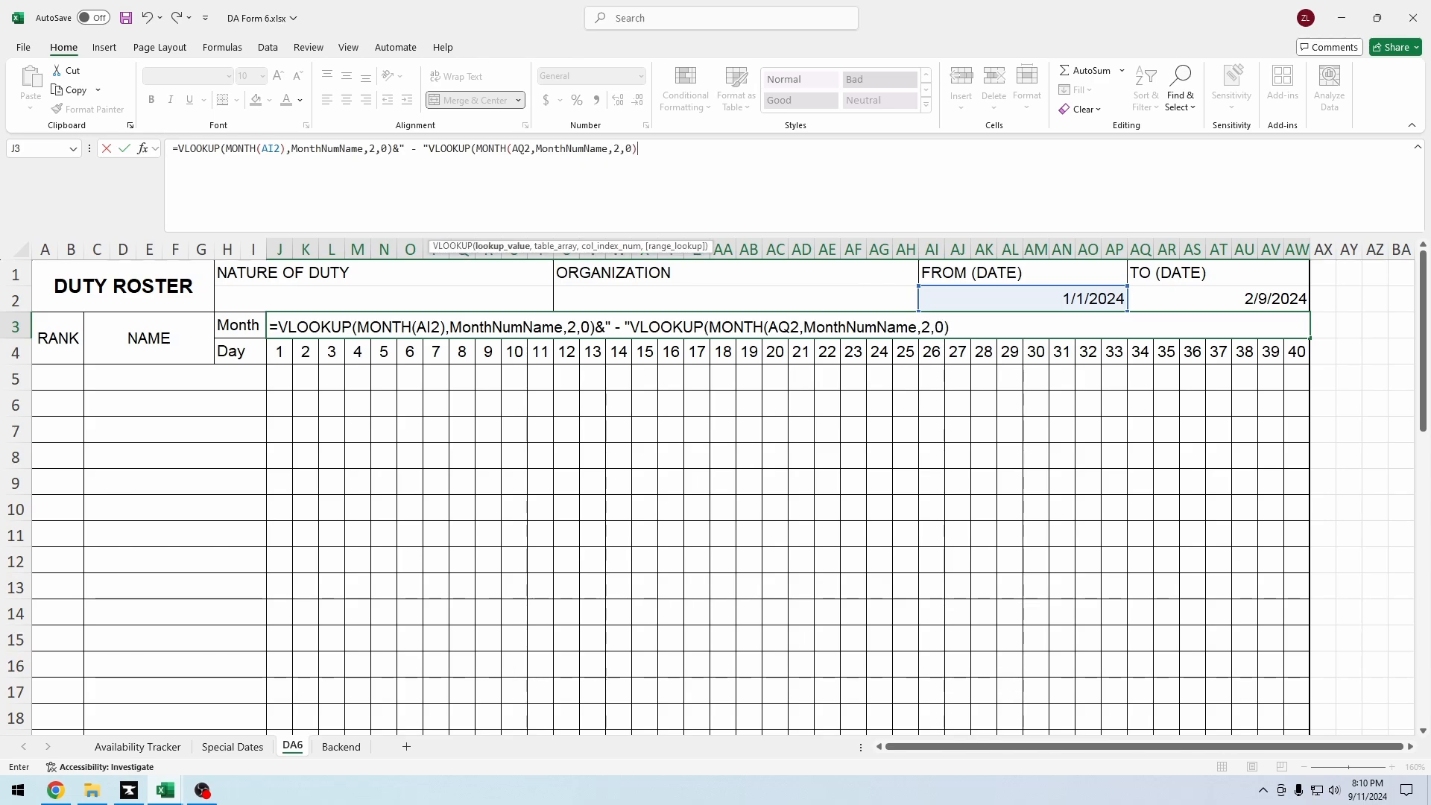
key(Return)
key(Return)
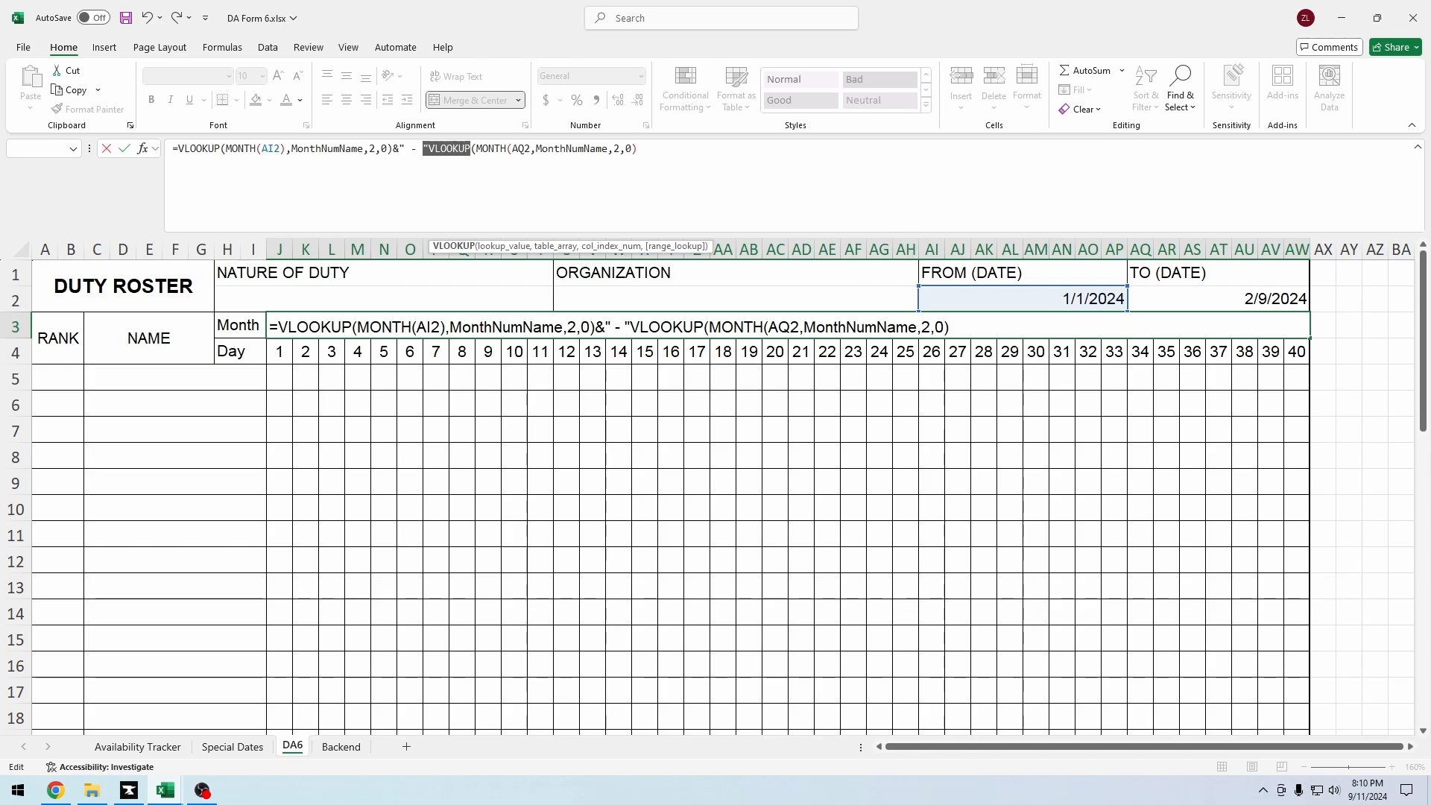
Step: Correct the J3 formula by adding & before the second VLOOKUP and a closing parenthesis after MONTH(AQ2
click(429, 148)
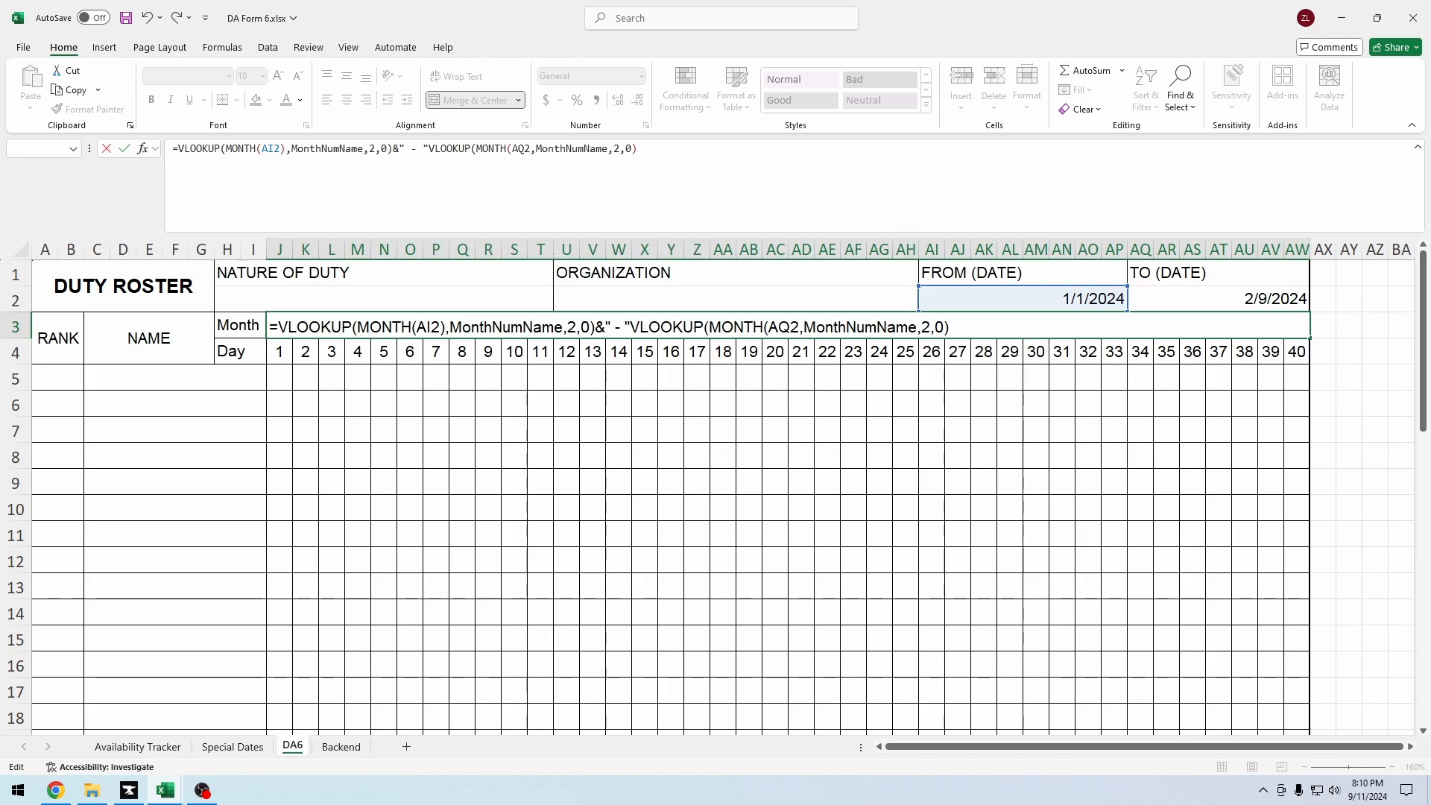
text(&)
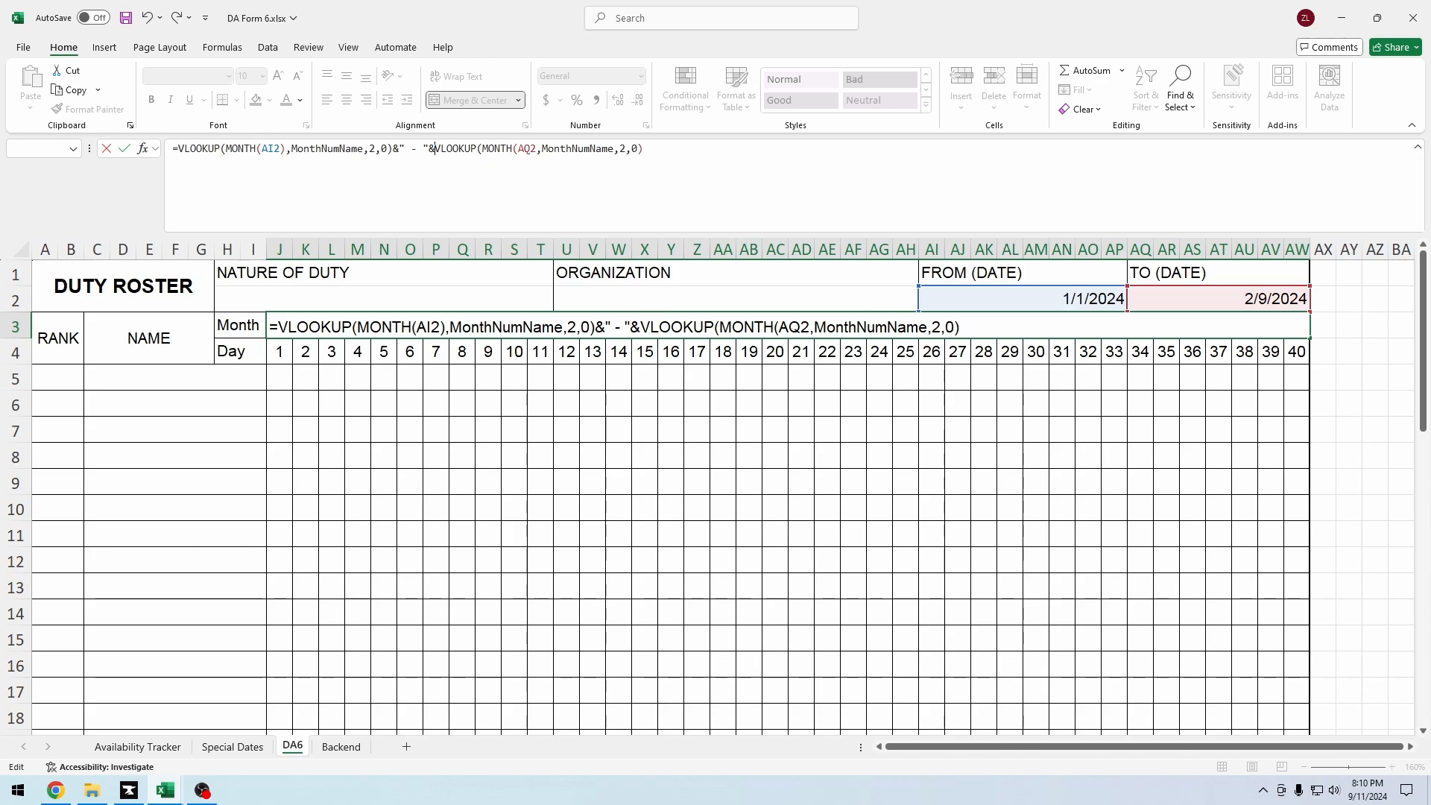
key(Return)
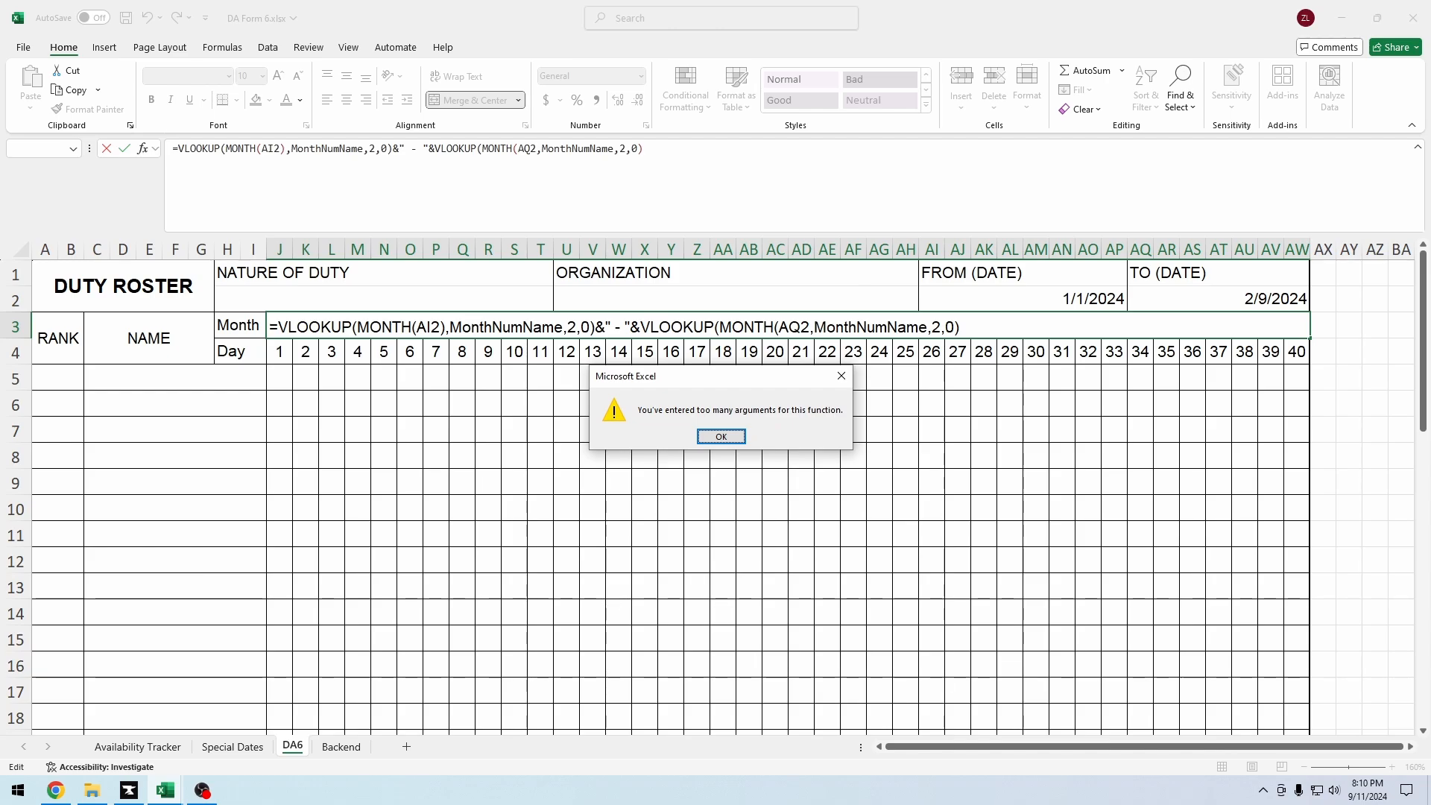
key(Return)
text())
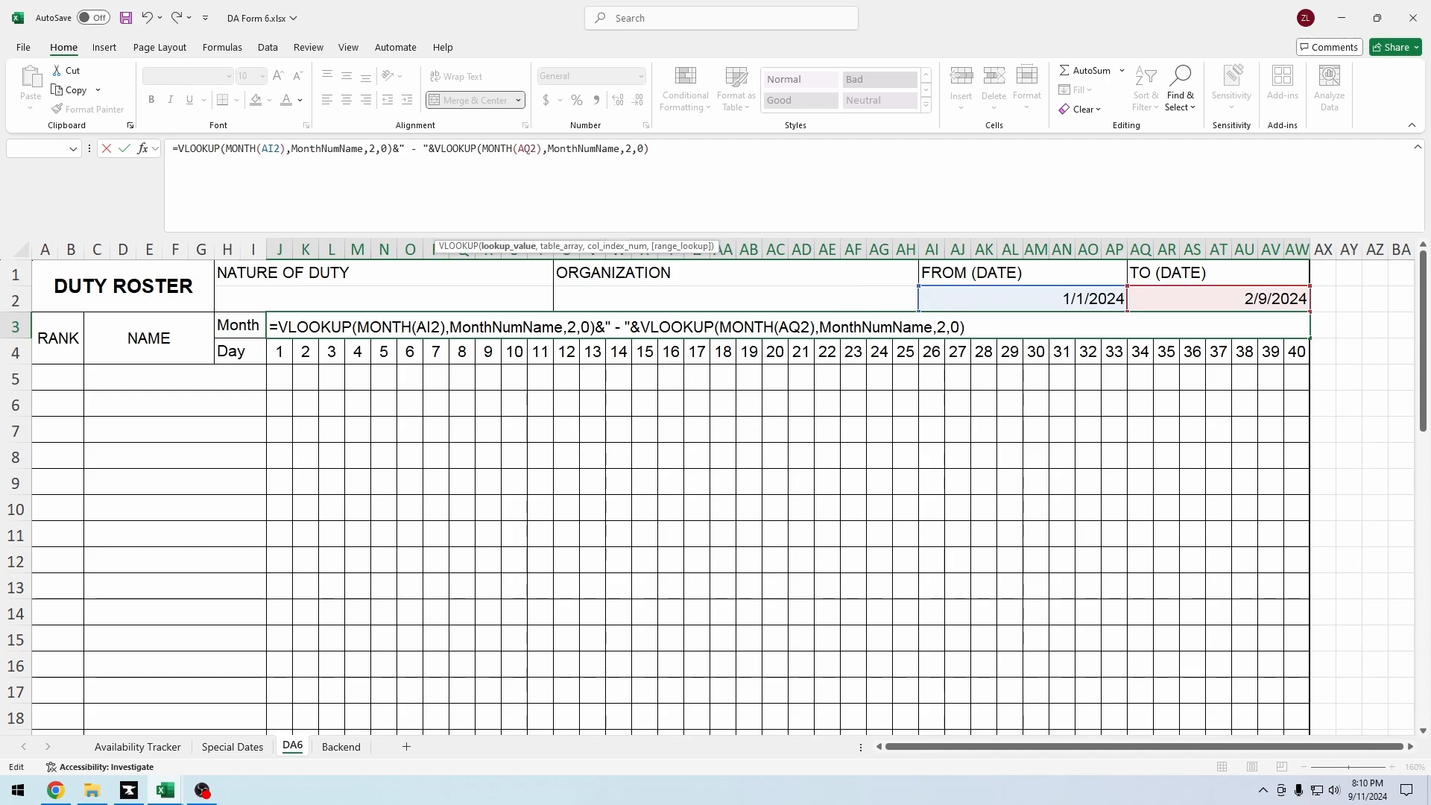
key(Return)
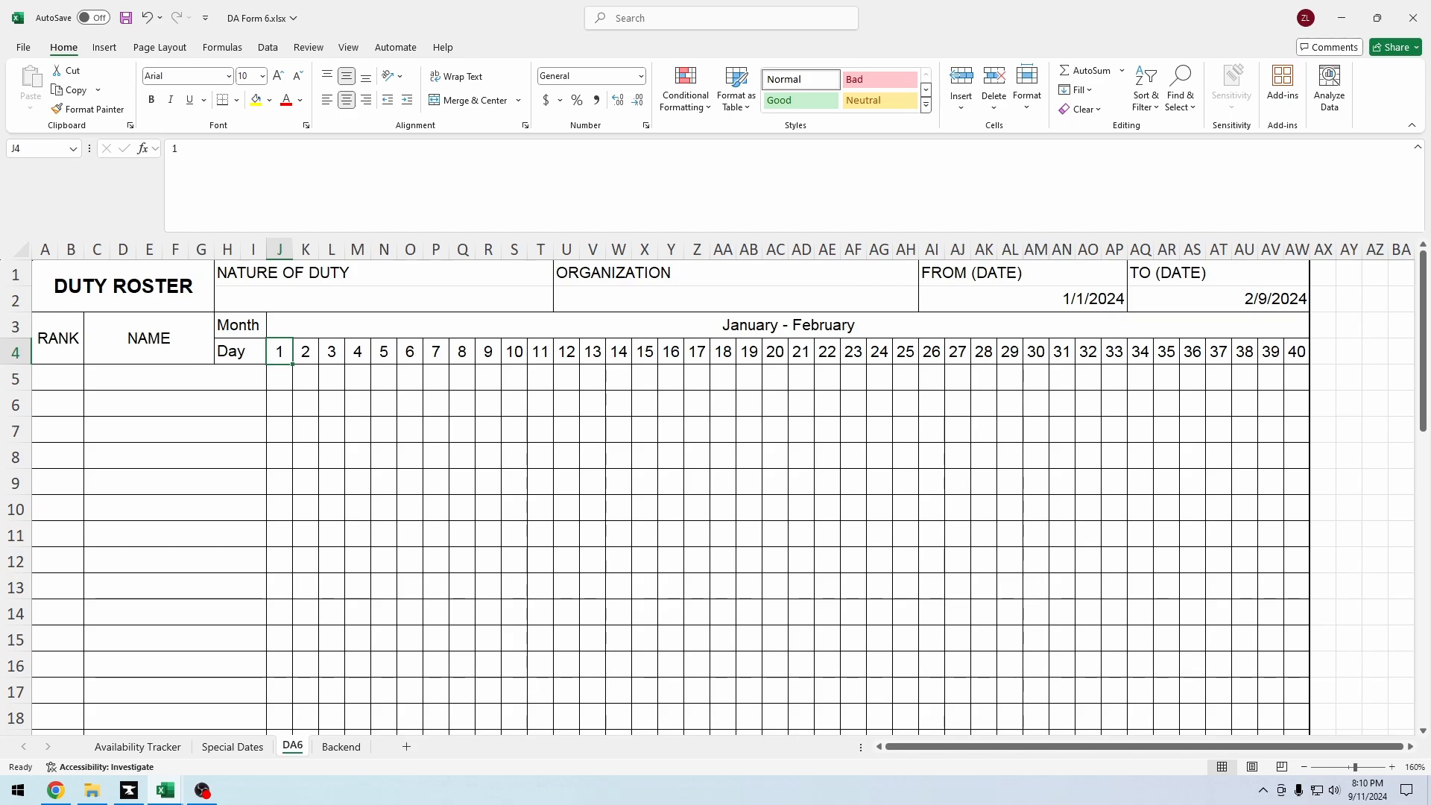
Step: Review the arguments of the second VLOOKUP in the Month formula in J3
key(Up)
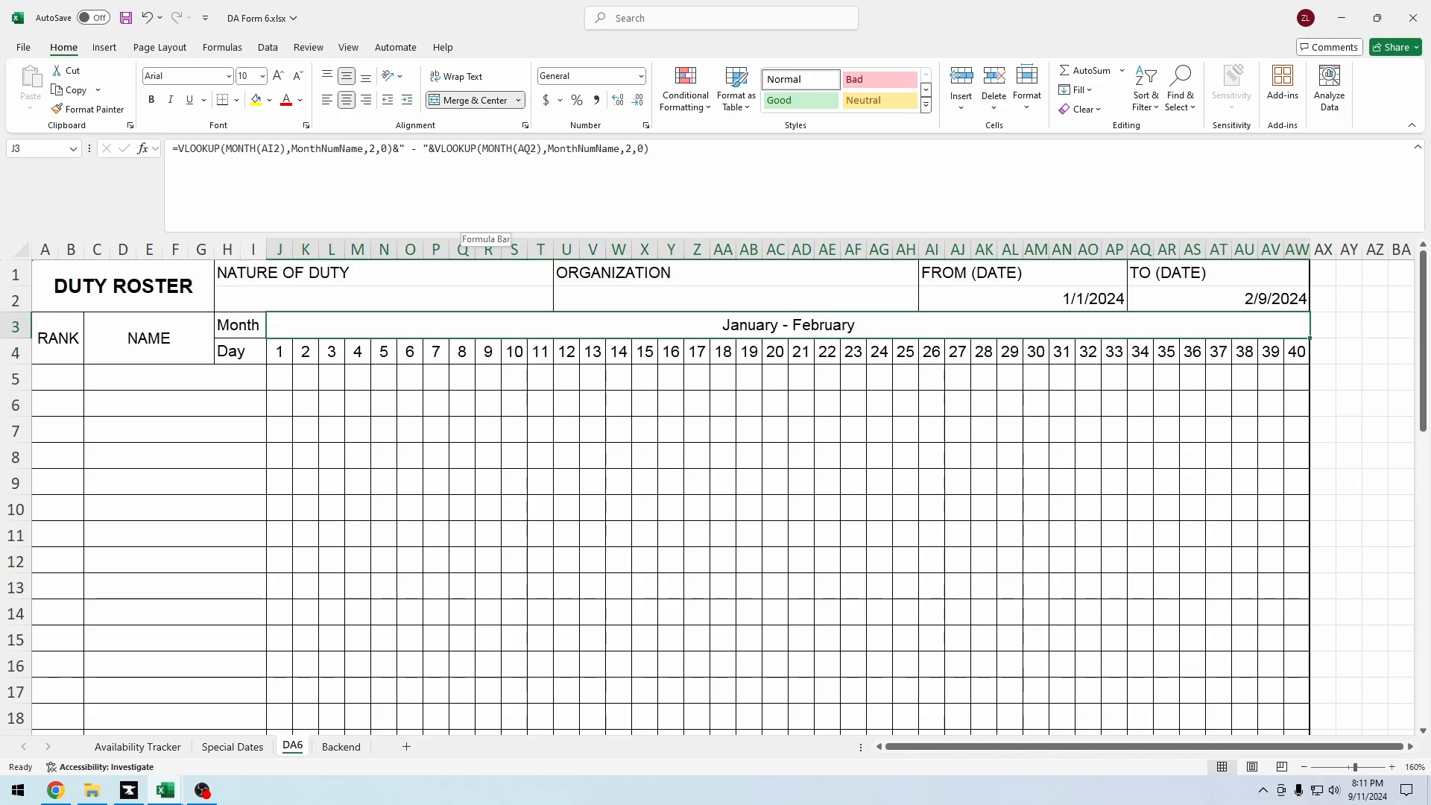
click(519, 148)
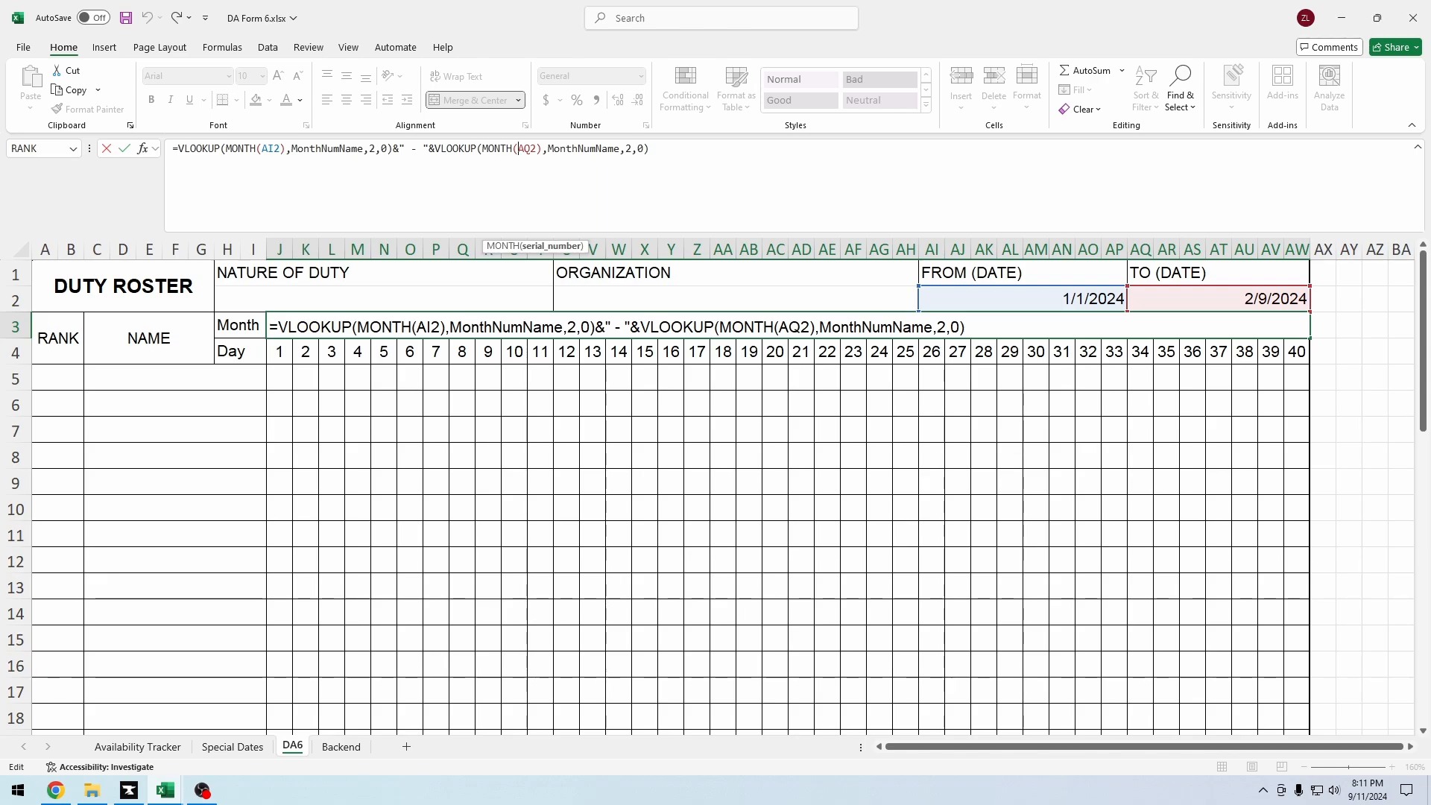
click(630, 149)
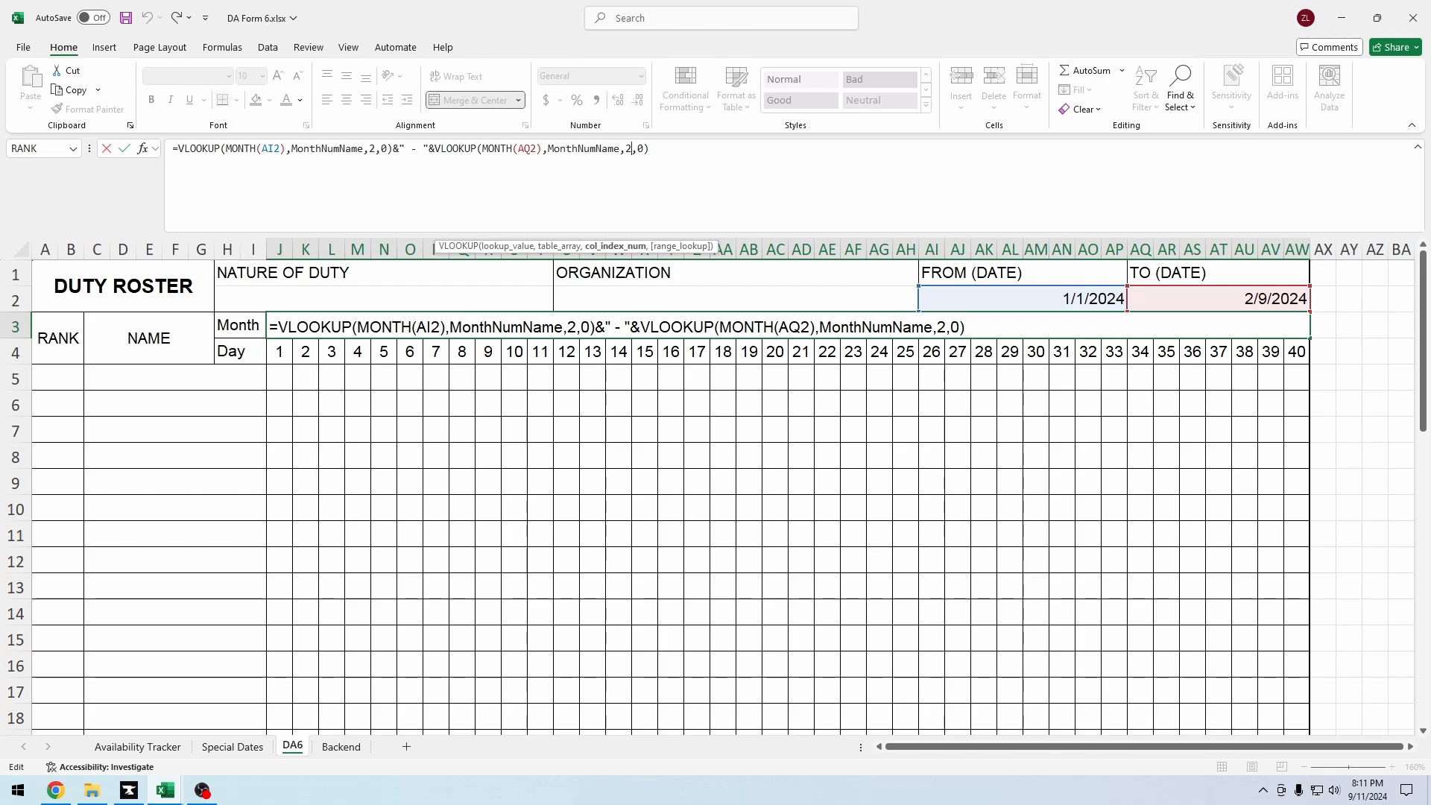
key(ctrl+Return)
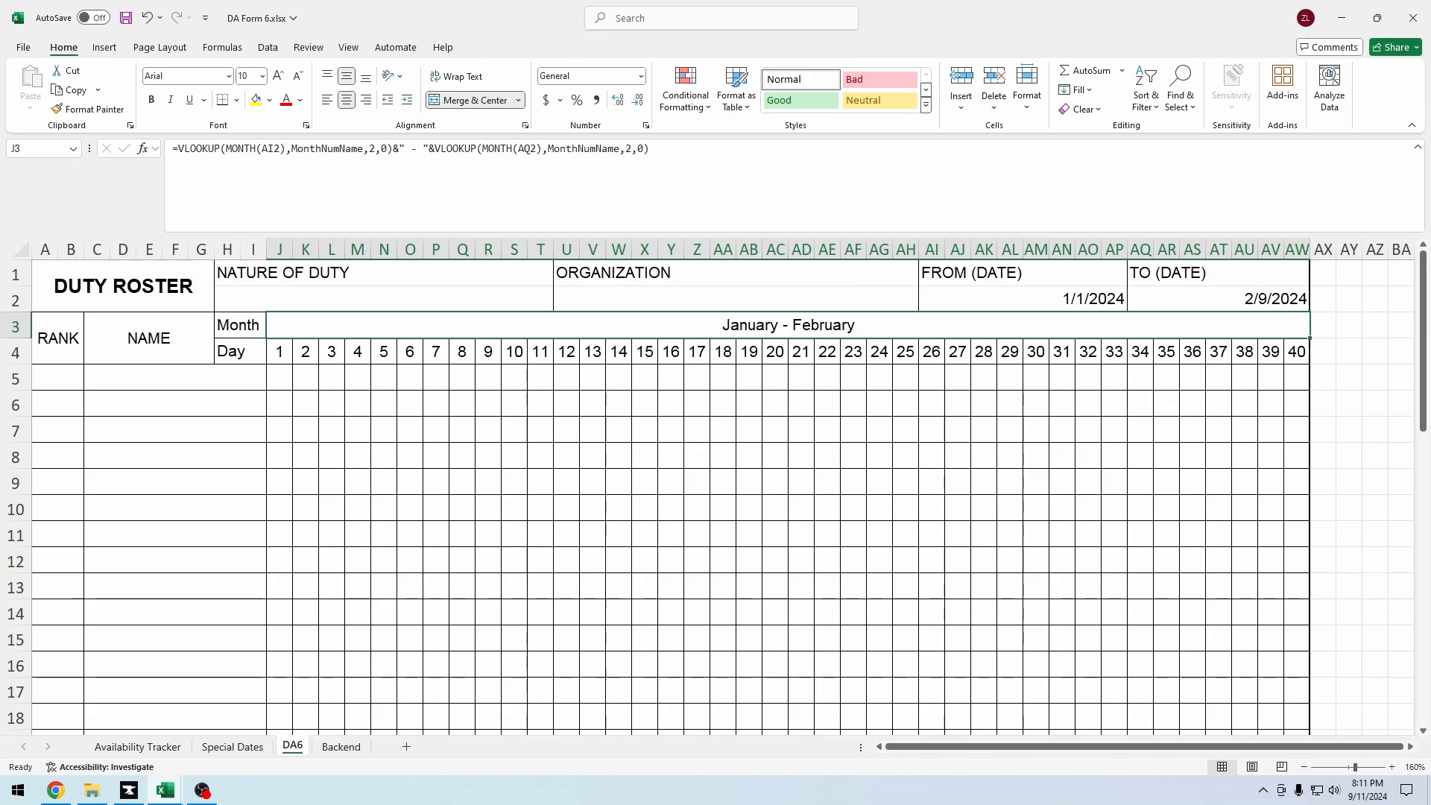
Step: Clear the hard-coded day numbers from the Day row, J4:AW4
click(280, 351)
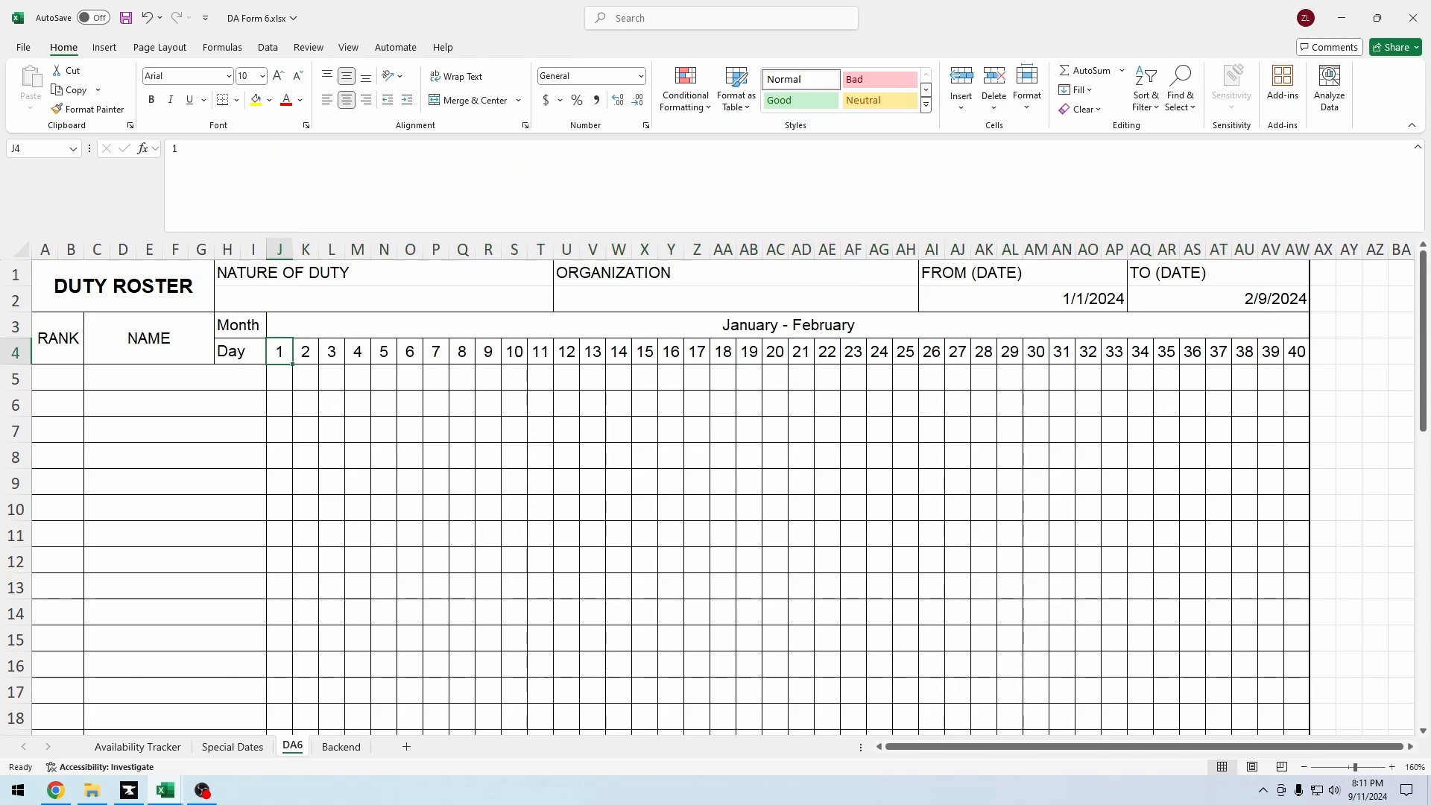
drag(279, 351, 1297, 351)
key(Delete)
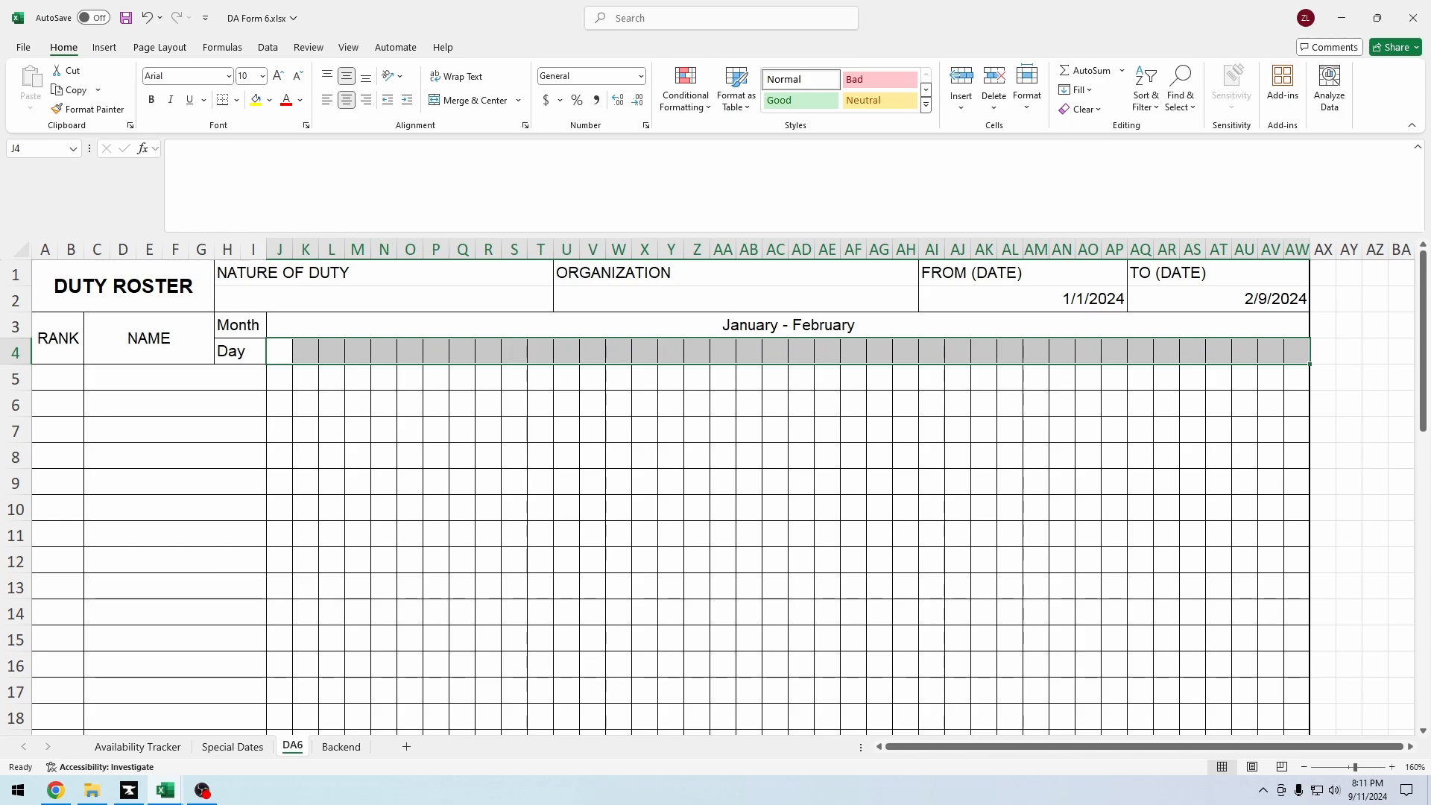
Step: Enter =DAY(AI2) in J4 to derive the roster's first day number from the FROM date
click(279, 351)
click(173, 148)
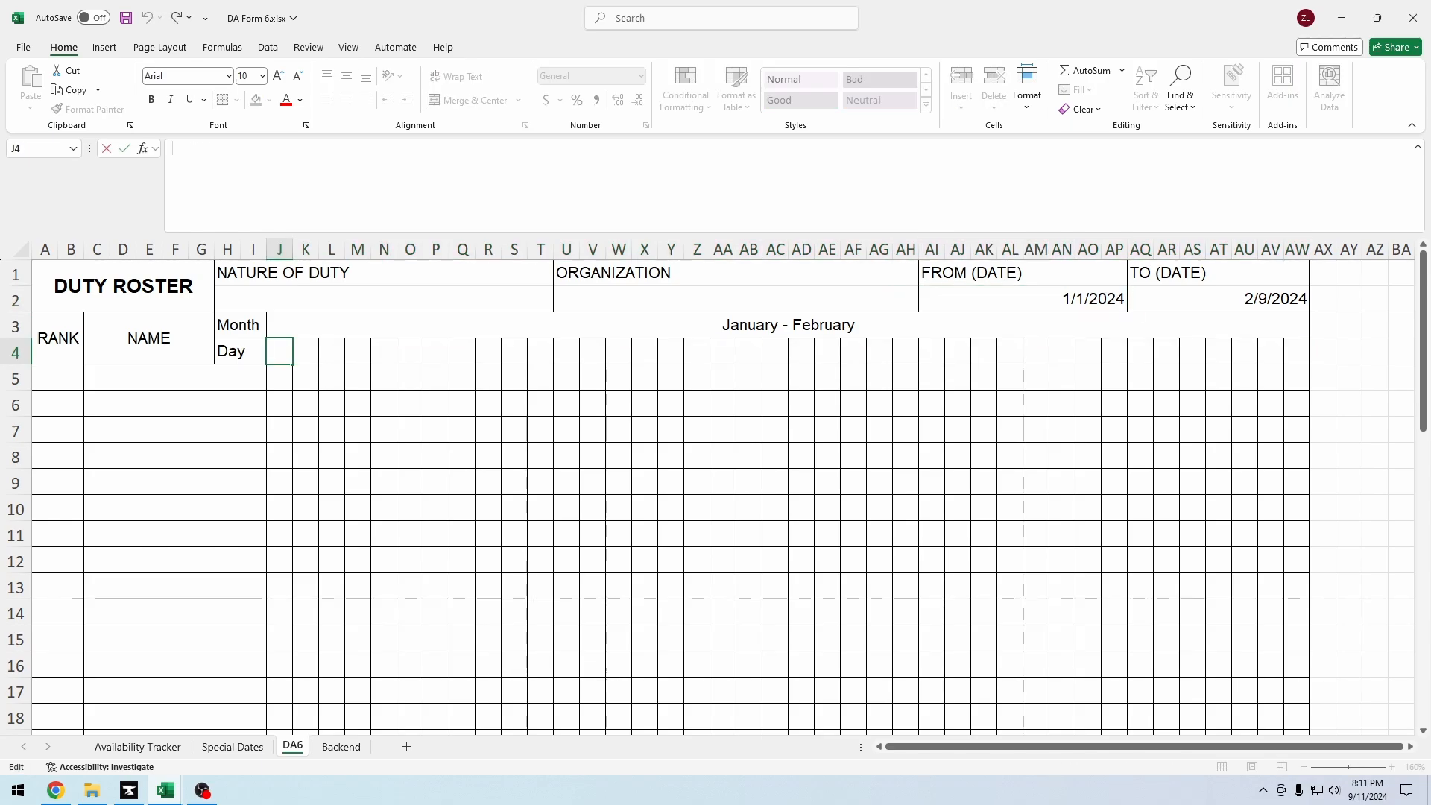
text(=day)
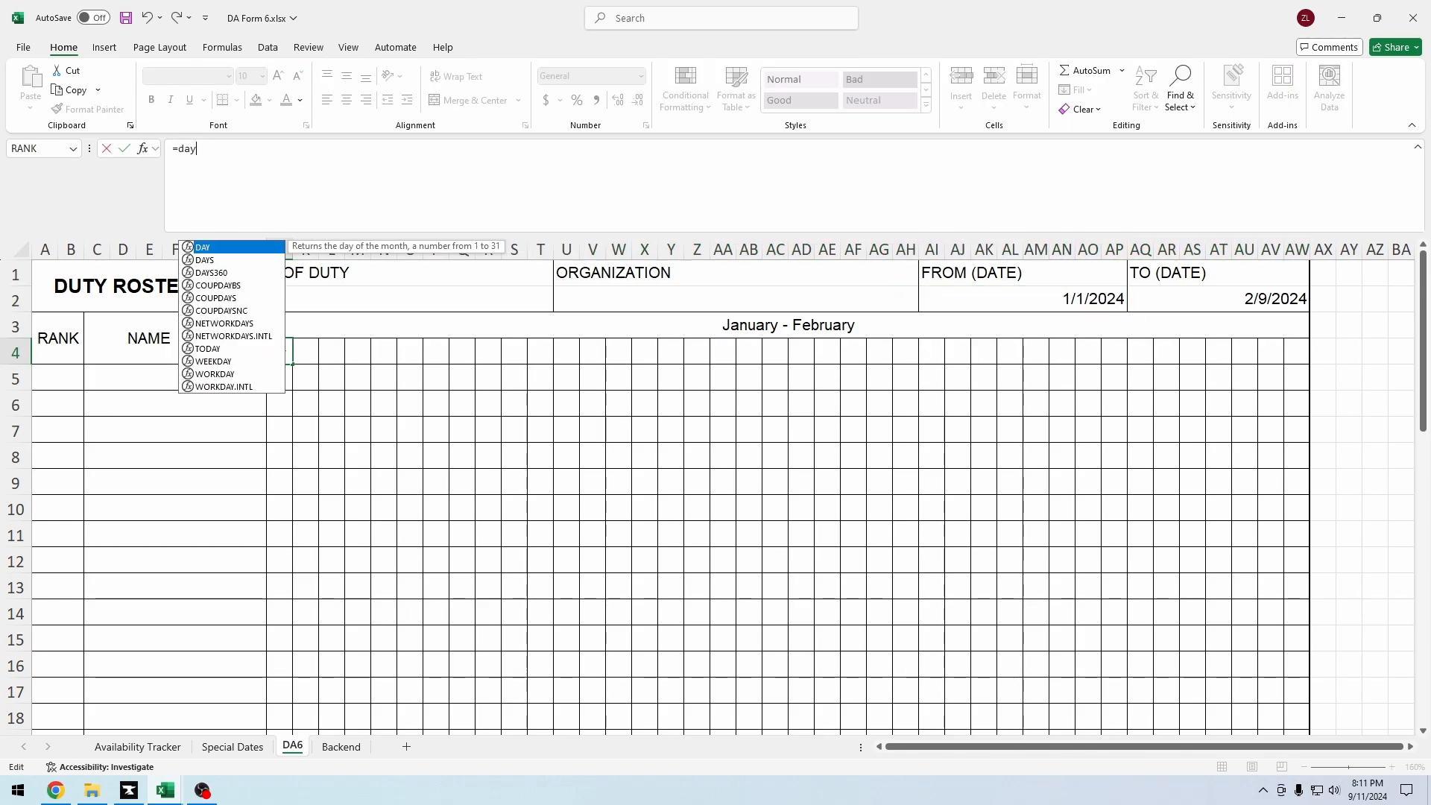
key(Tab)
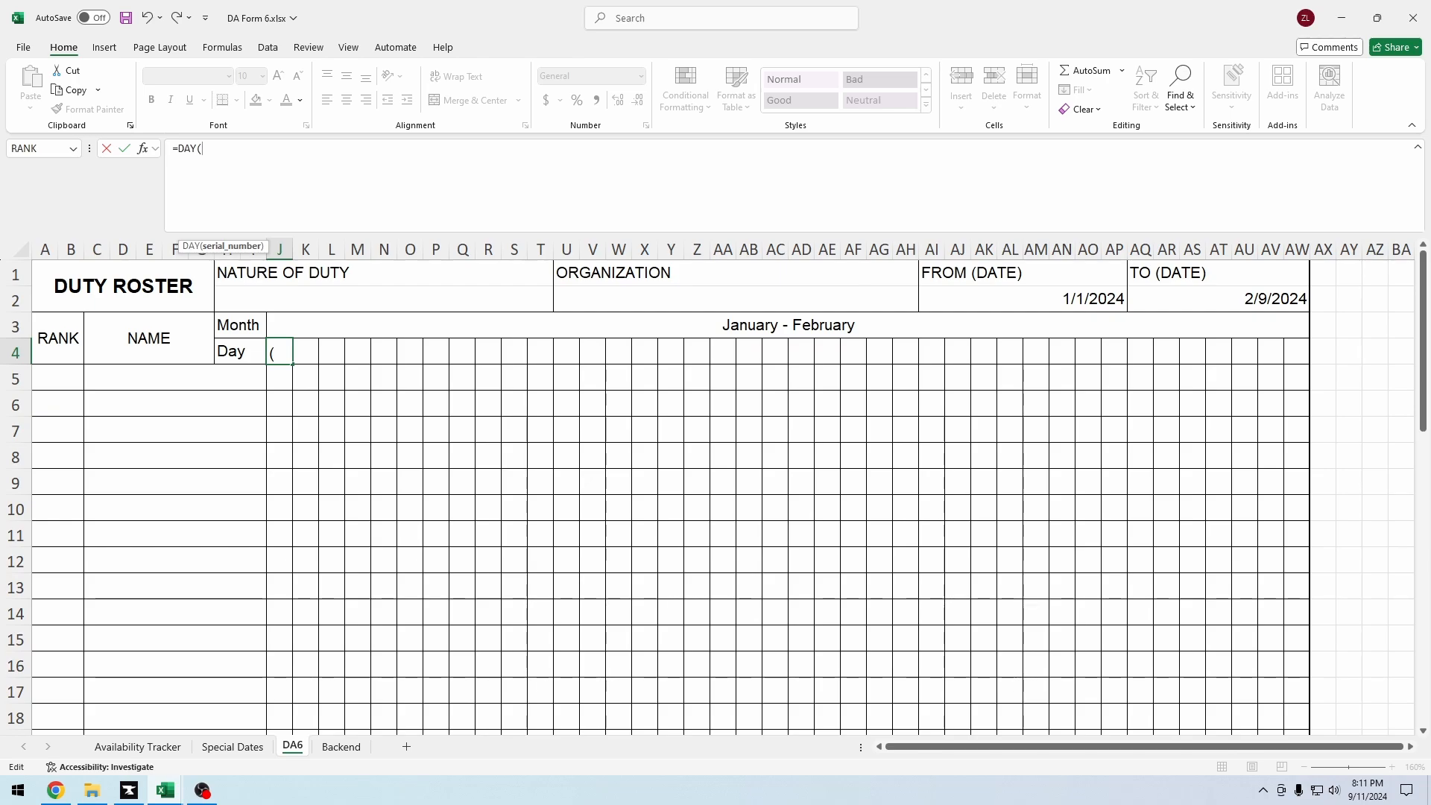
click(1023, 299)
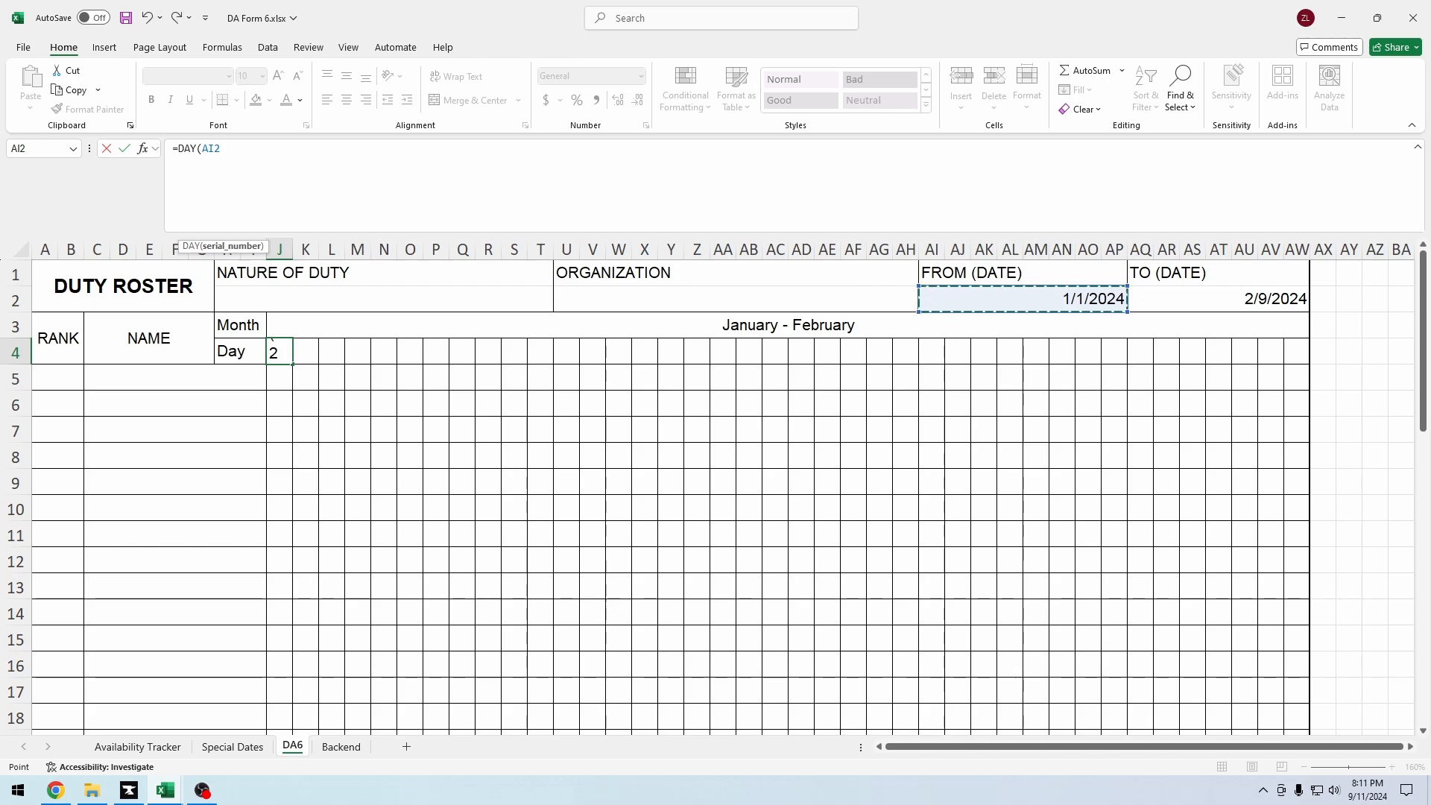
key(Return)
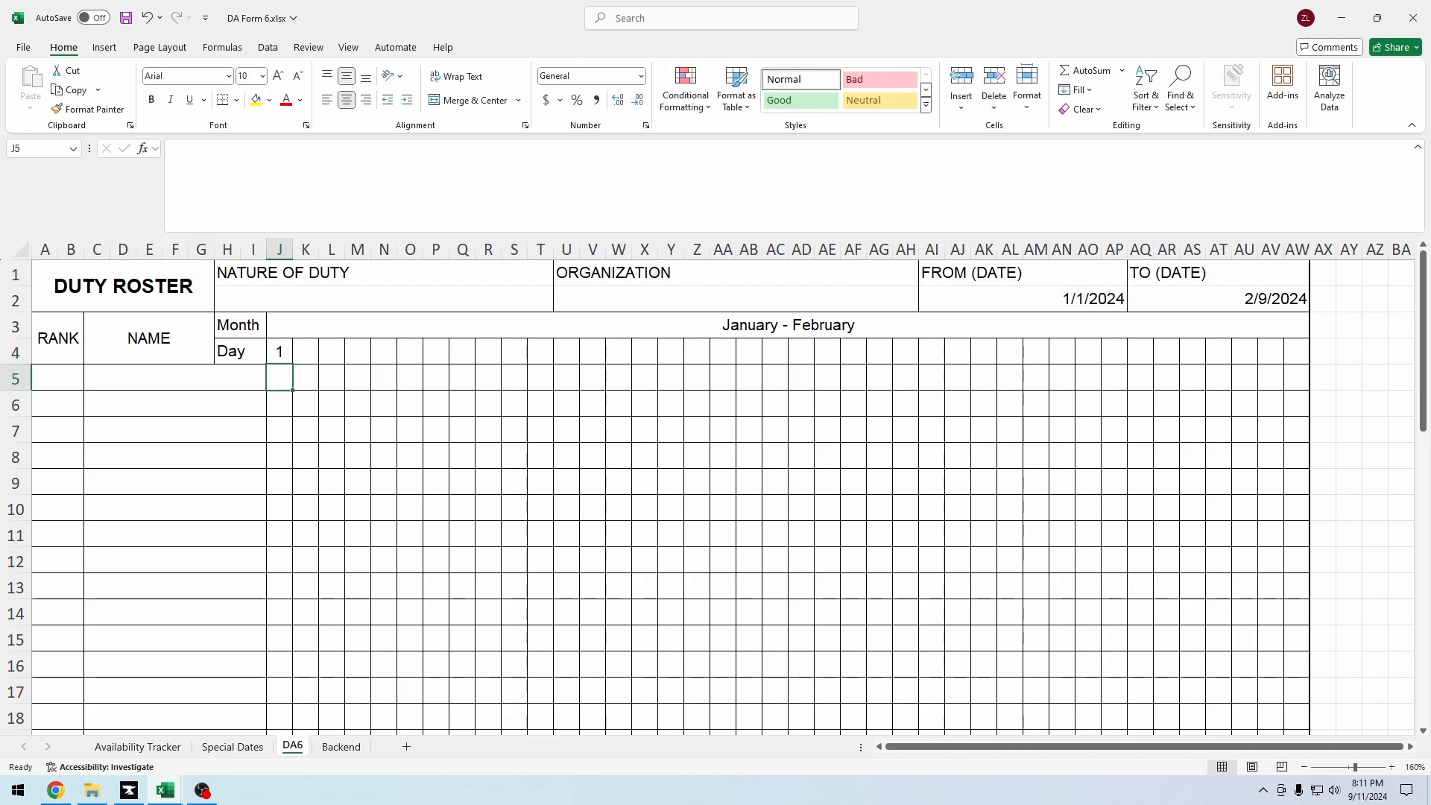
Step: Test the J4 day formula by changing the FROM date in AI2 to 1/21/2024
click(279, 352)
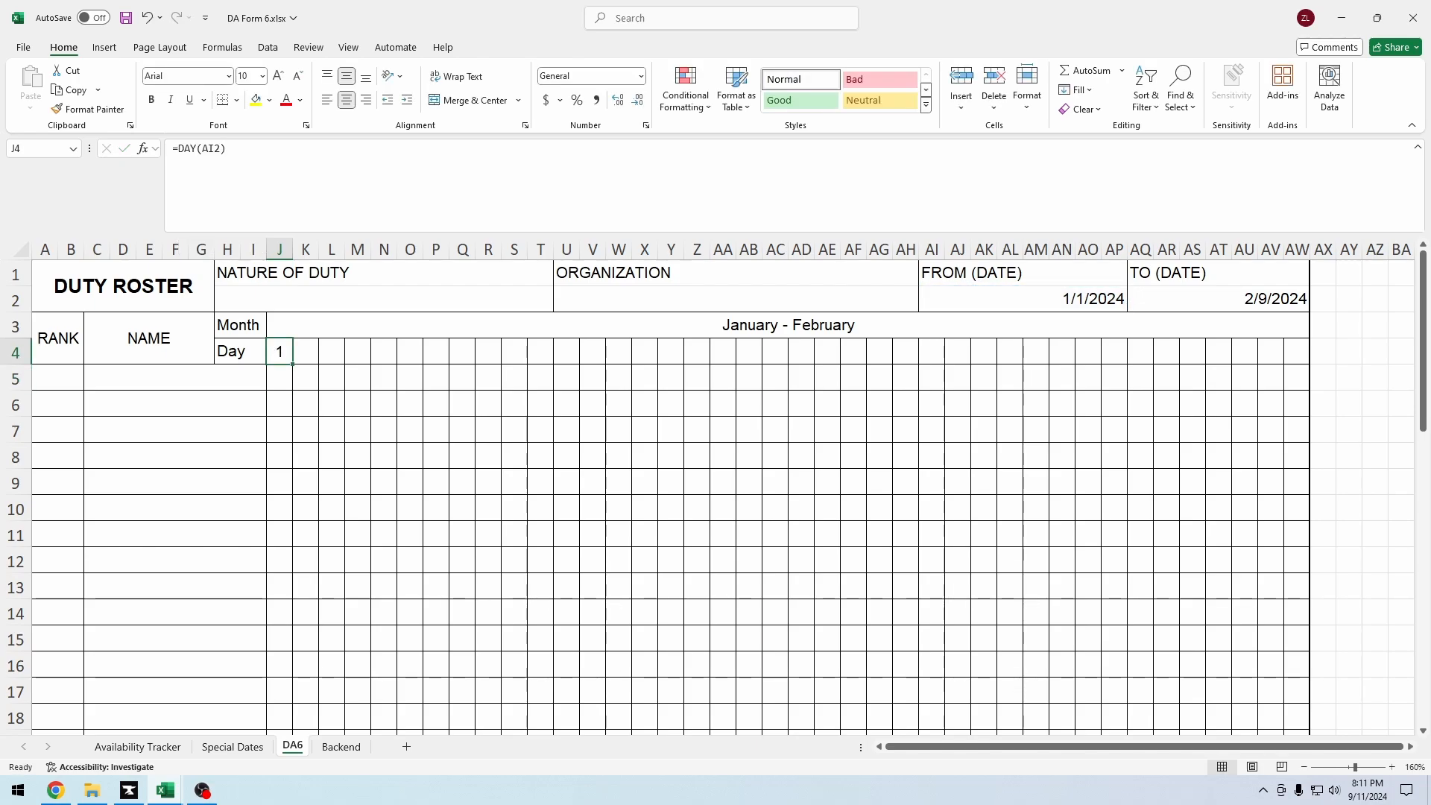
click(1022, 299)
click(181, 220)
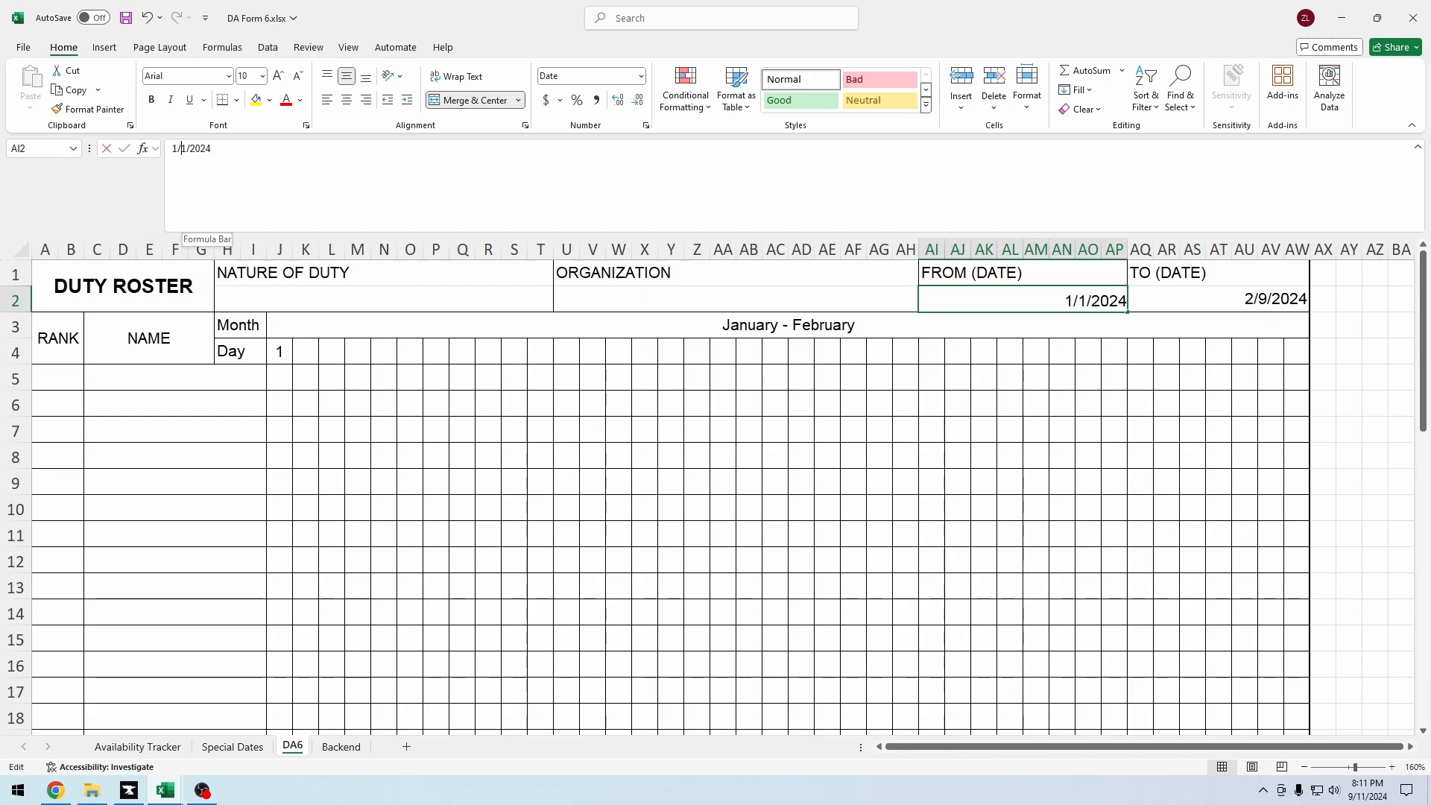
key(Delete)
text(2)
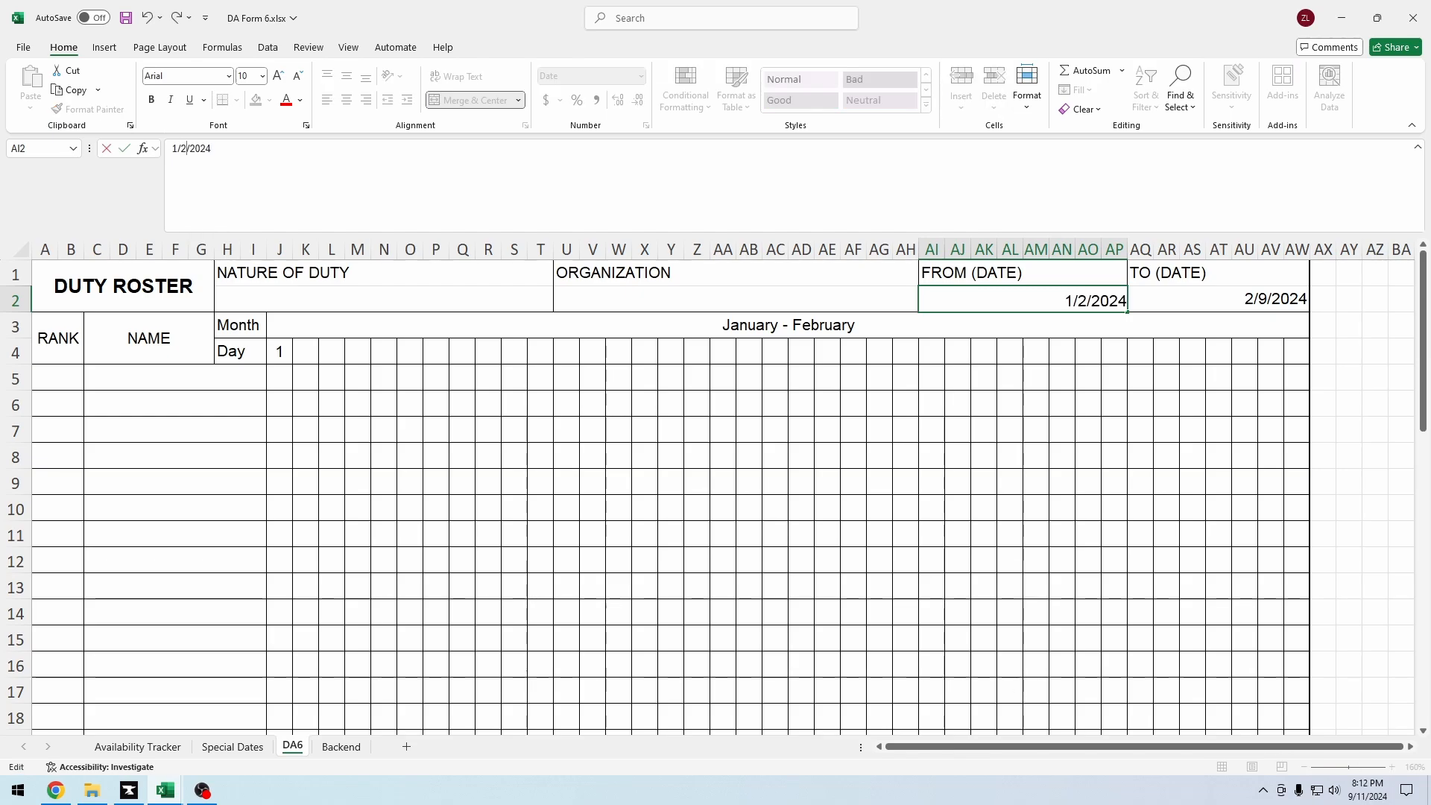
text(1)
key(Return)
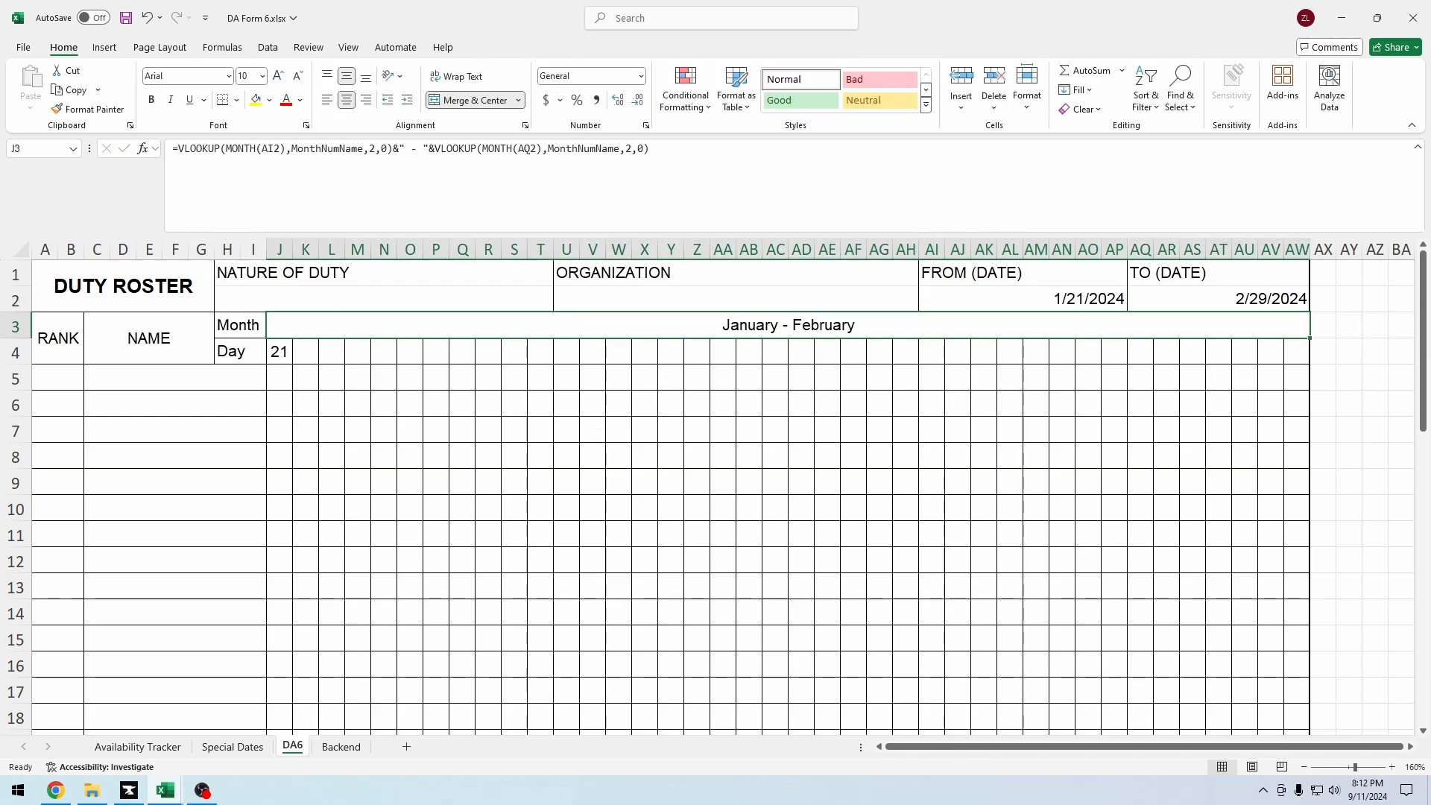
Step: Restore the FROM date in AI2 to 1/1/2024 and select the first Day cell, J4
click(991, 299)
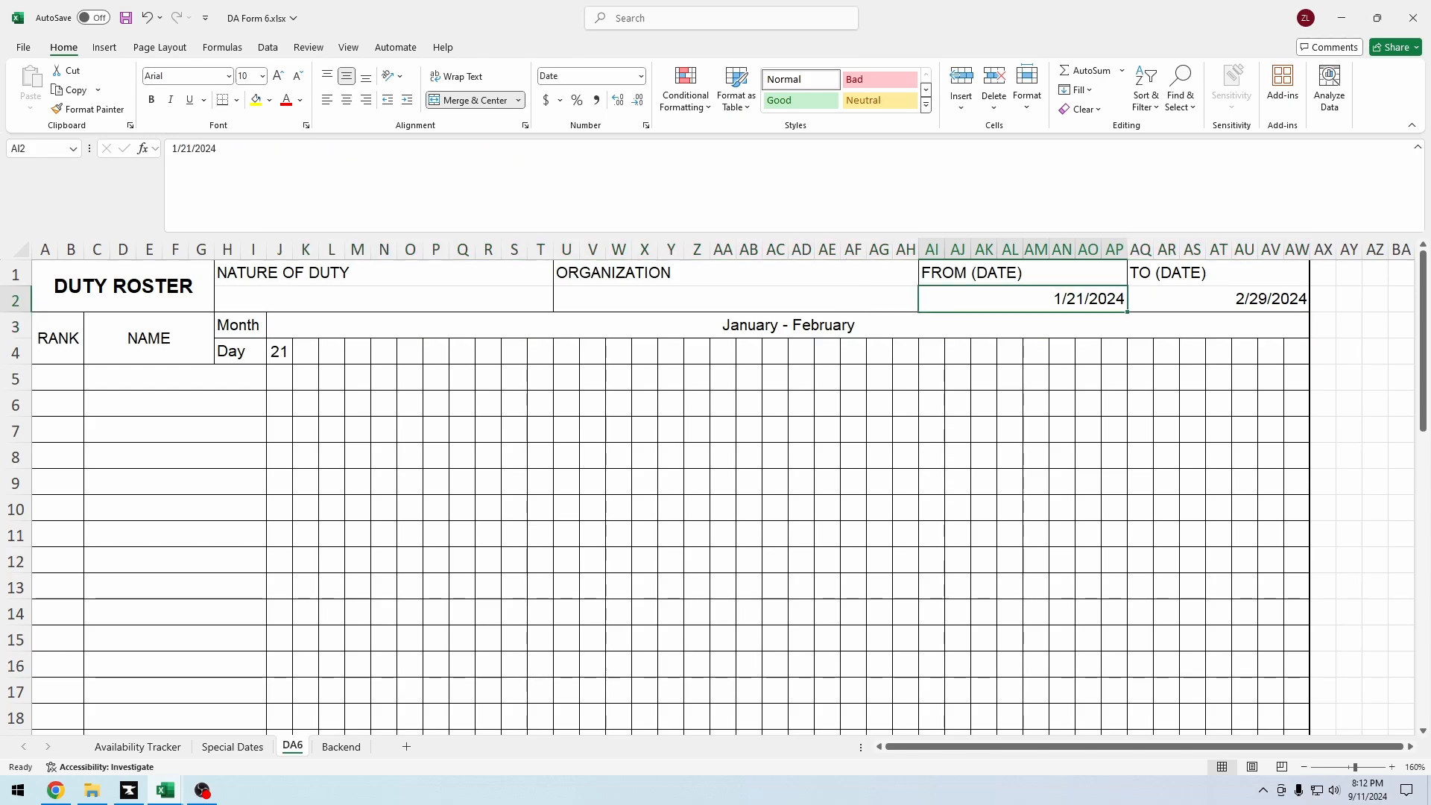
click(186, 149)
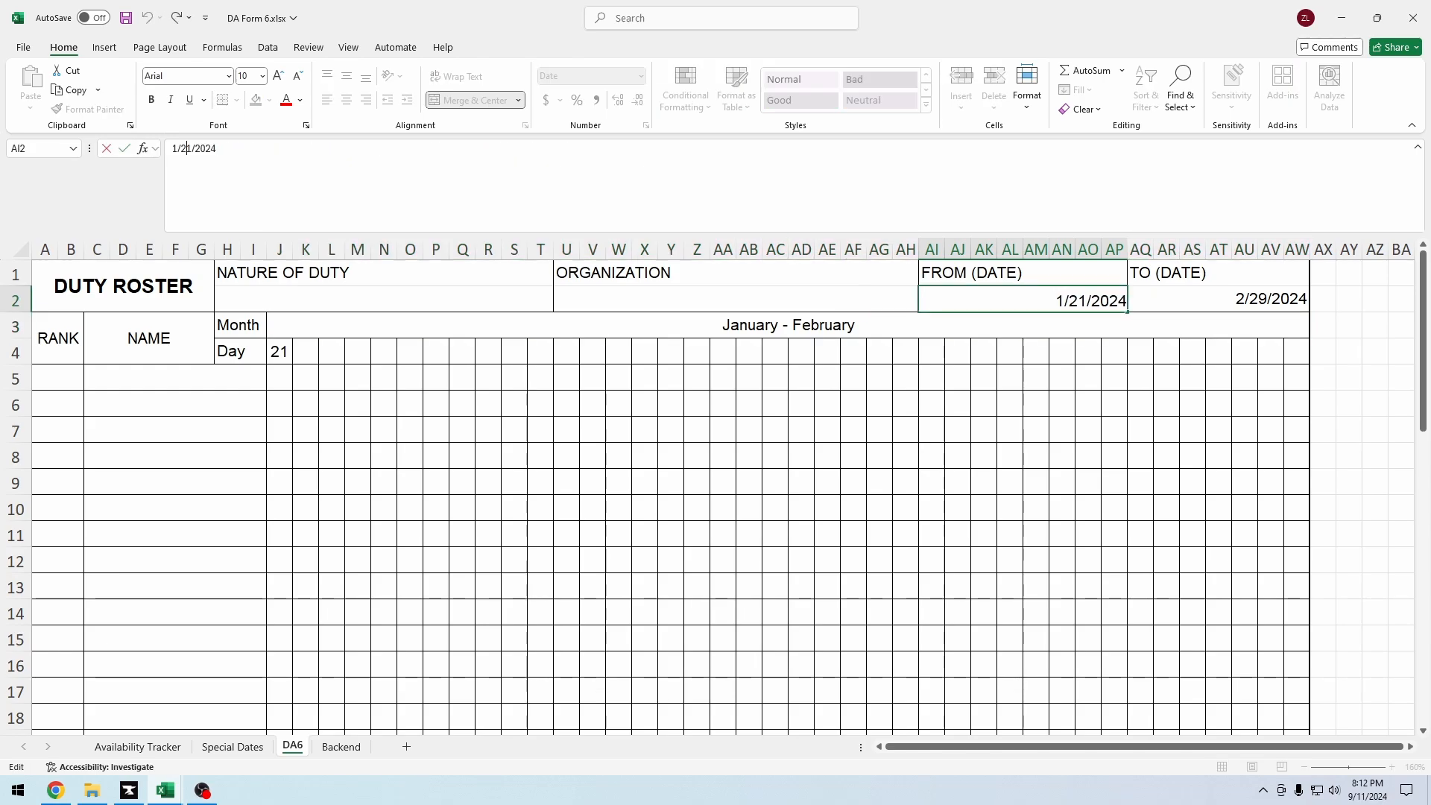
key(BackSpace)
key(Return)
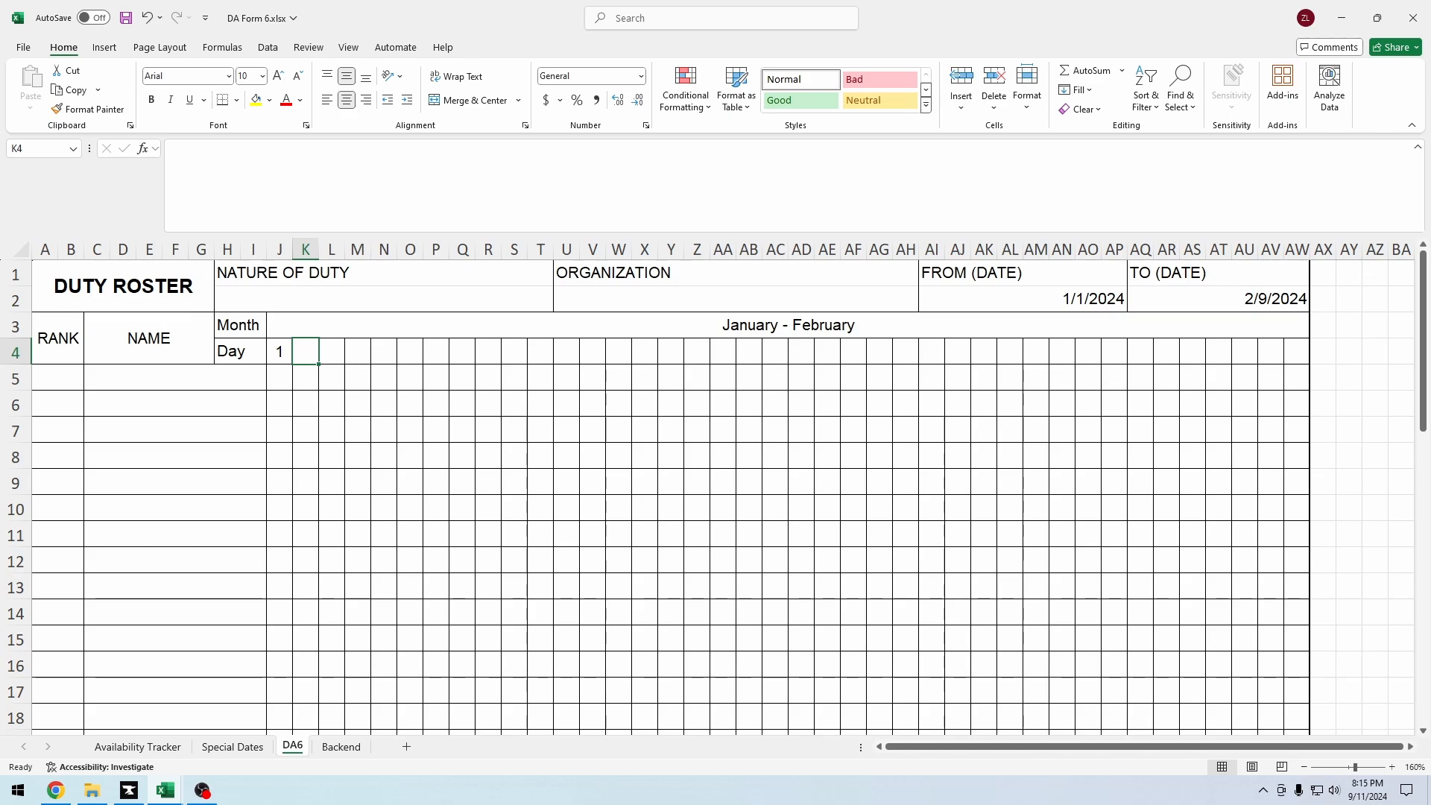
click(280, 351)
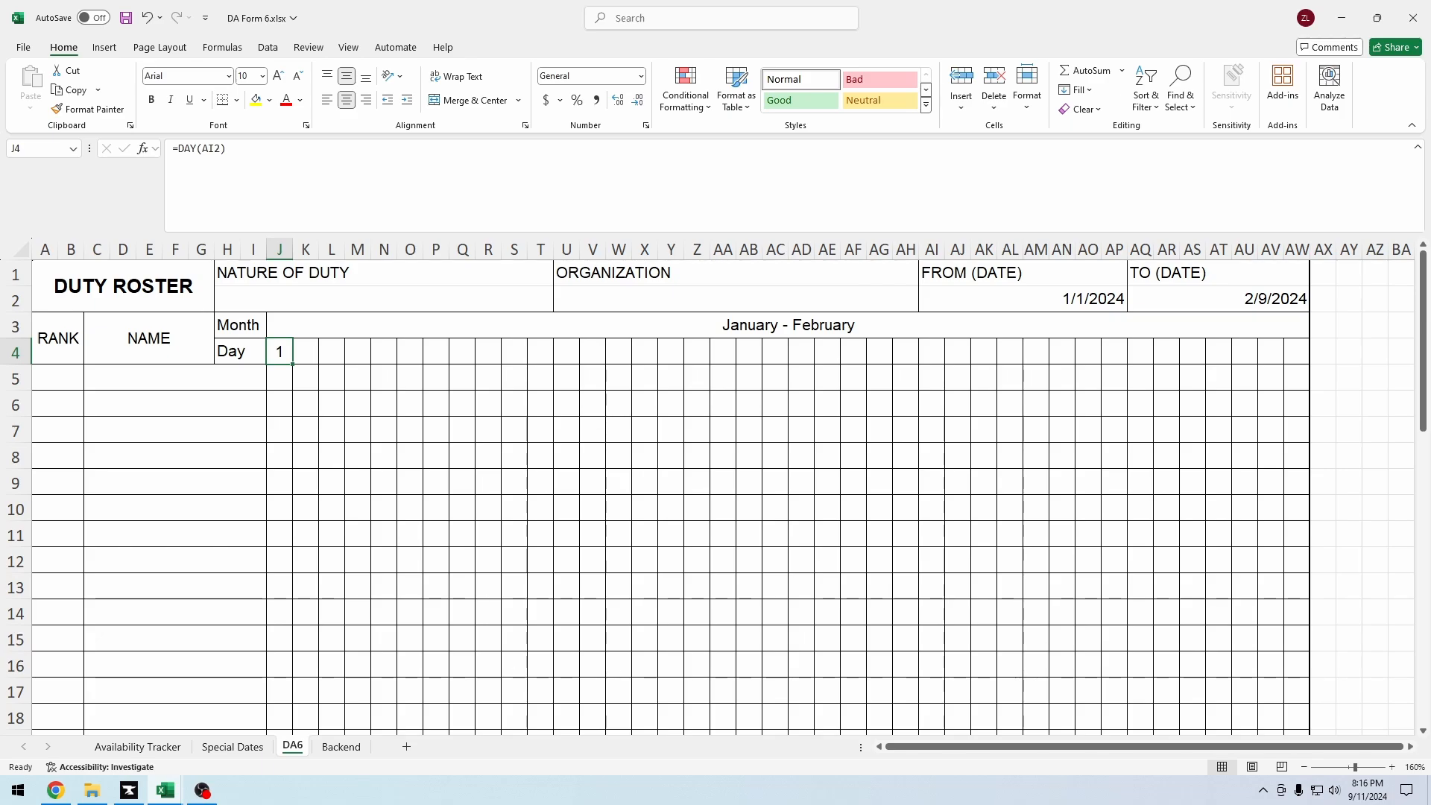
Step: Enter =DAY(AI2+1) in K4 to calculate the roster's second day number from the FROM date
click(306, 352)
key(F2)
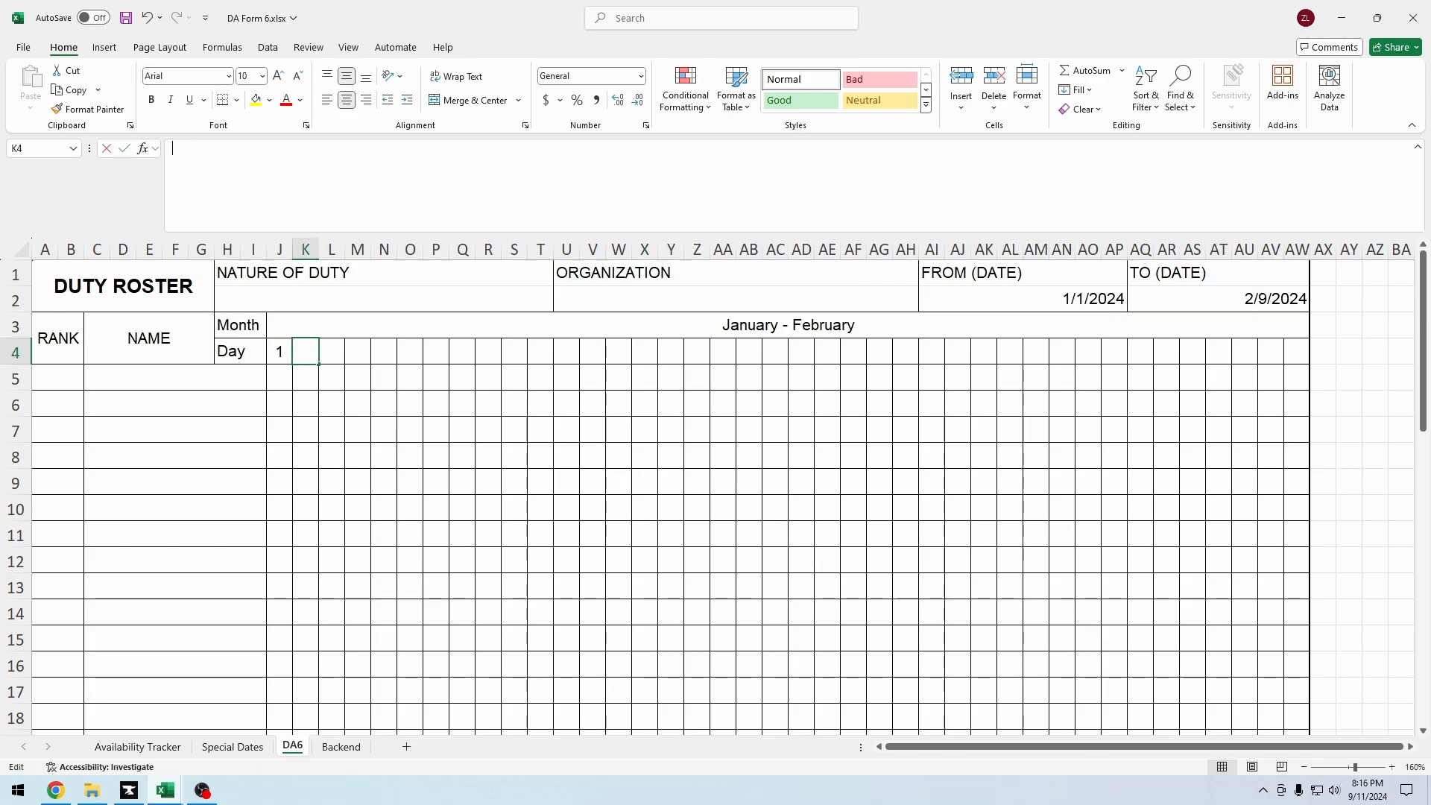
text(=day)
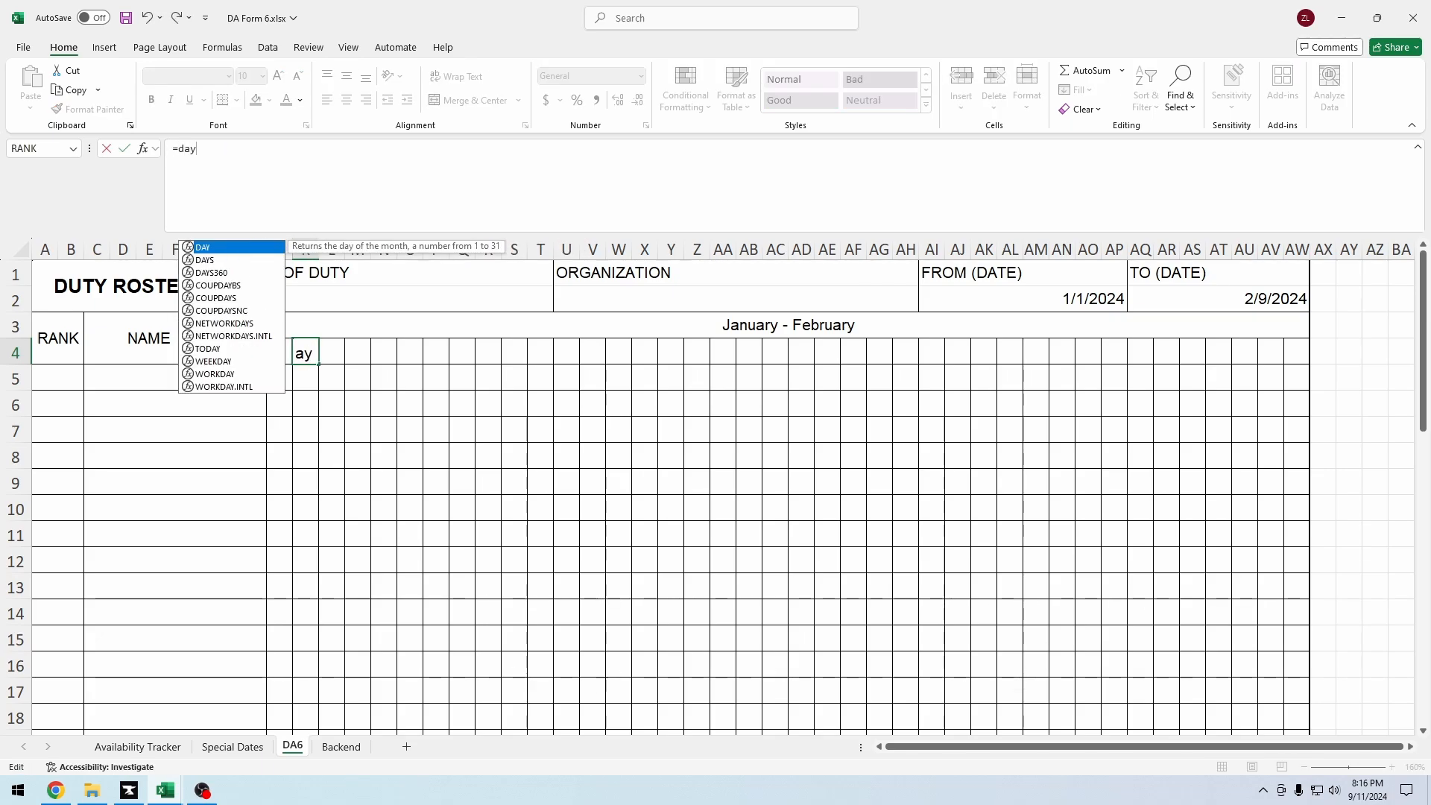
key(Tab)
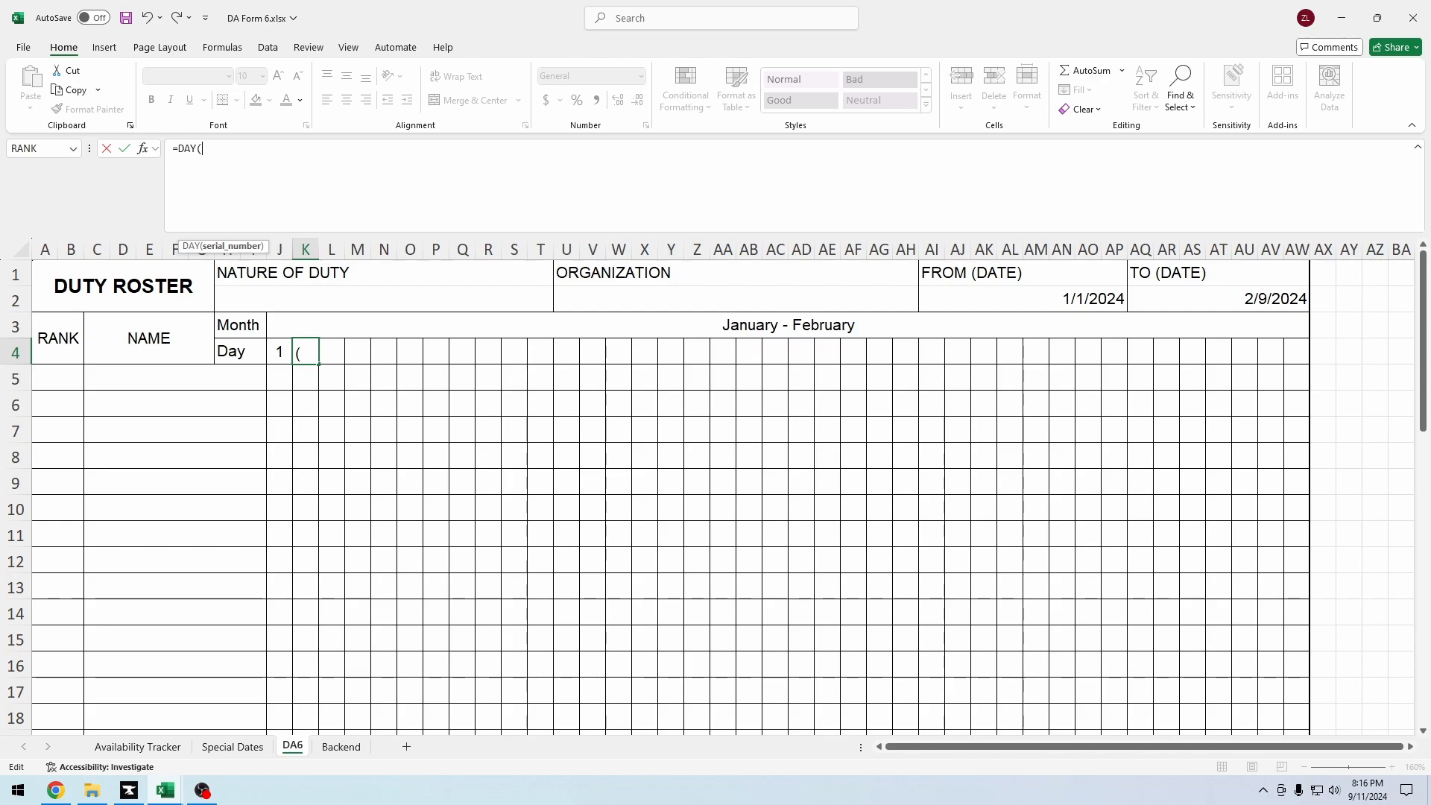
click(1023, 299)
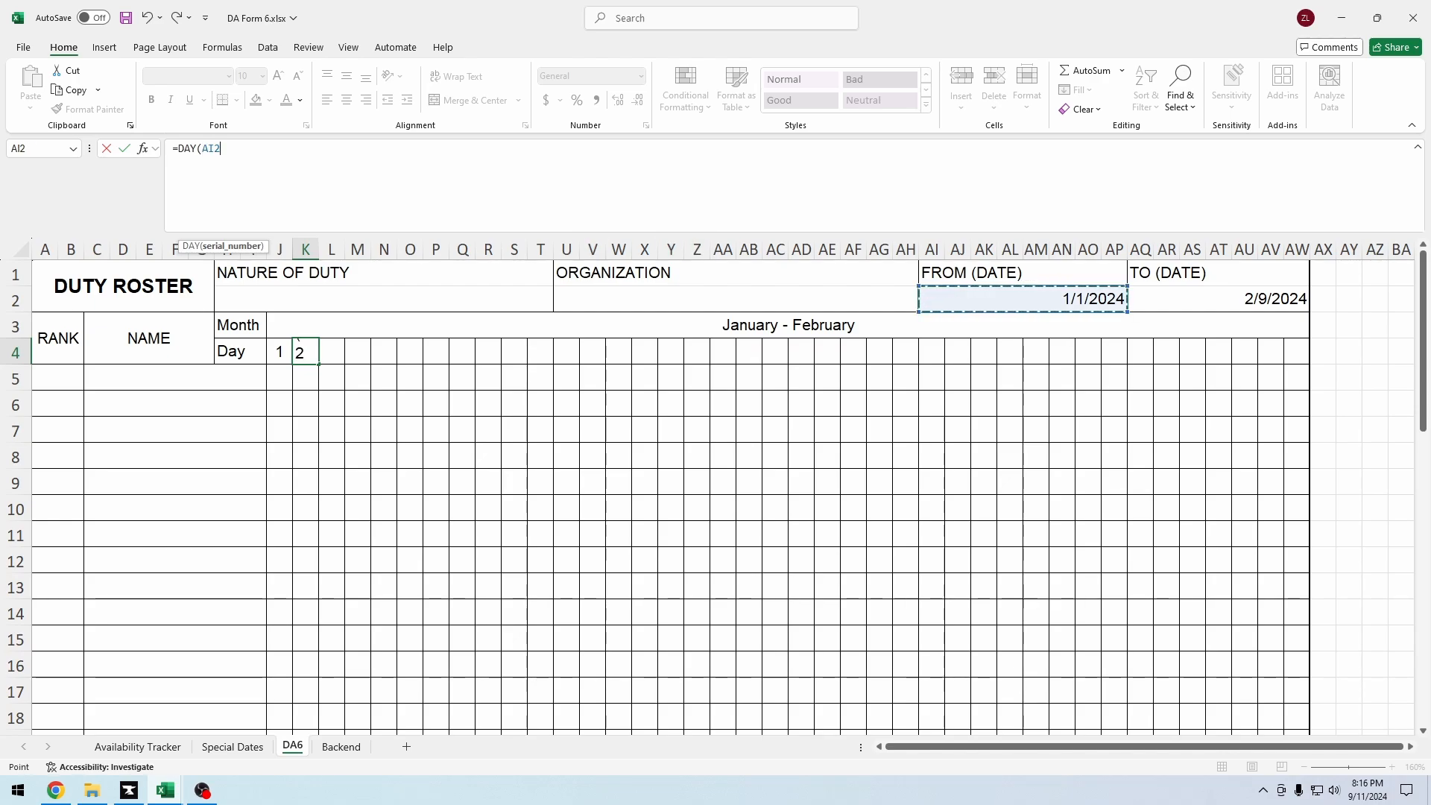
text(+1)
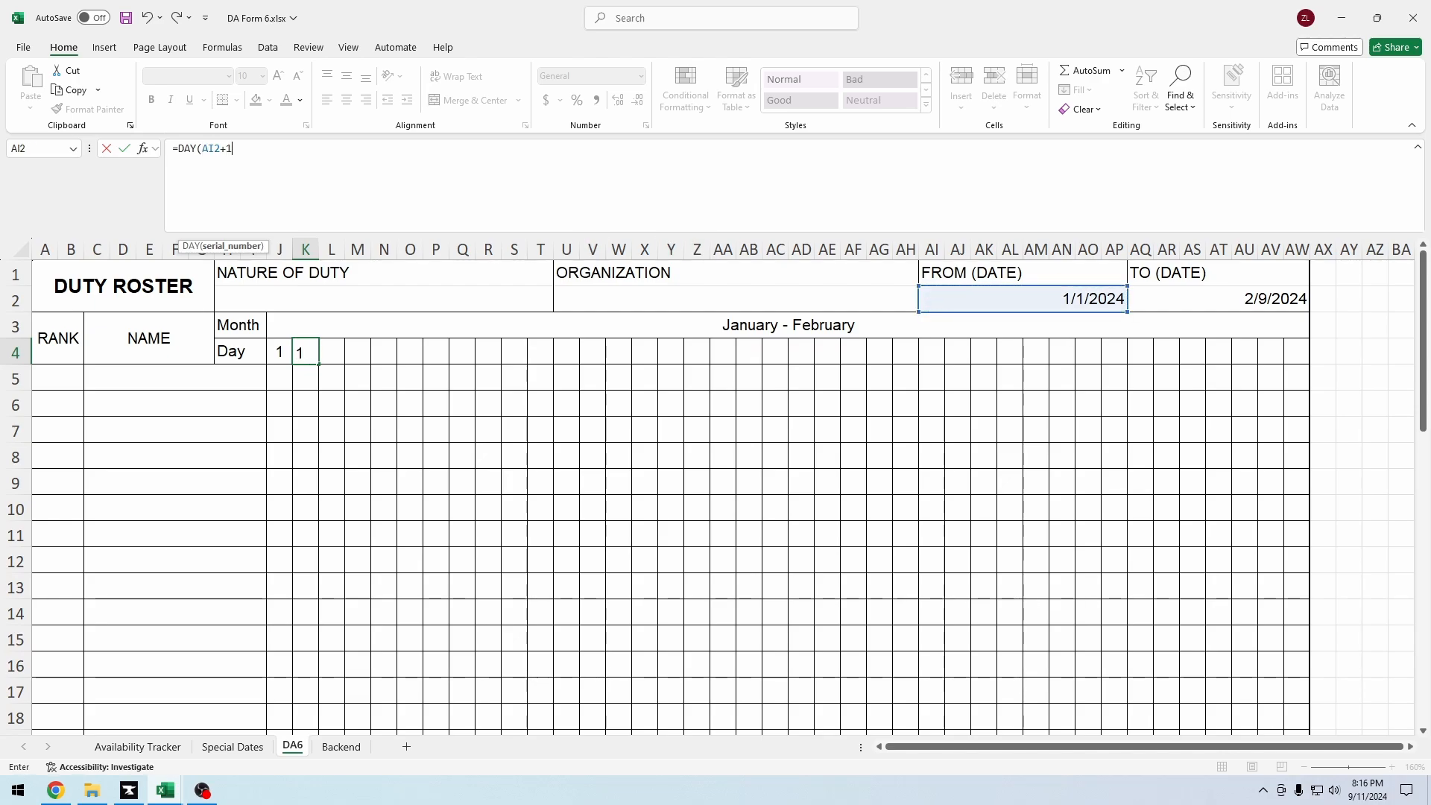
text())
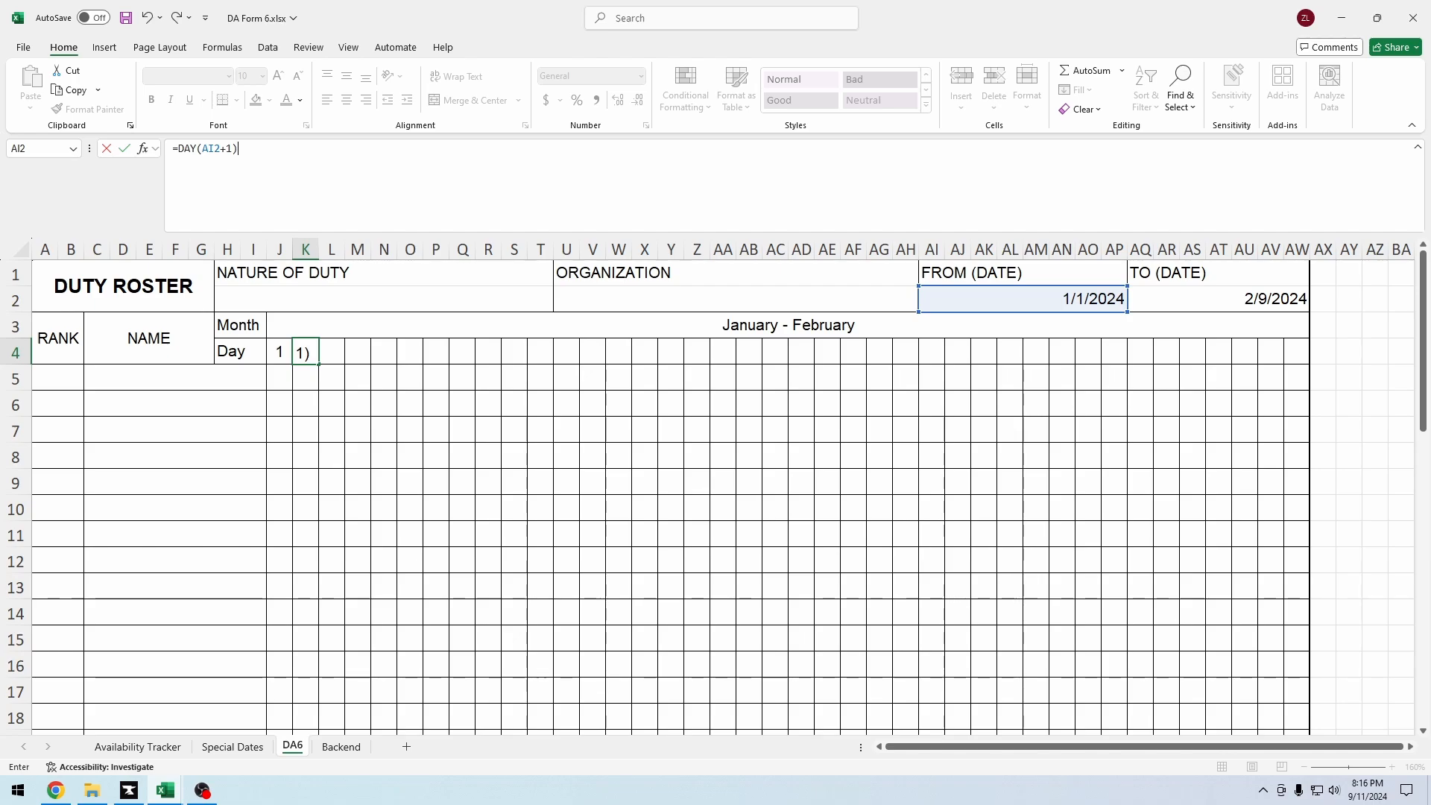
key(Return)
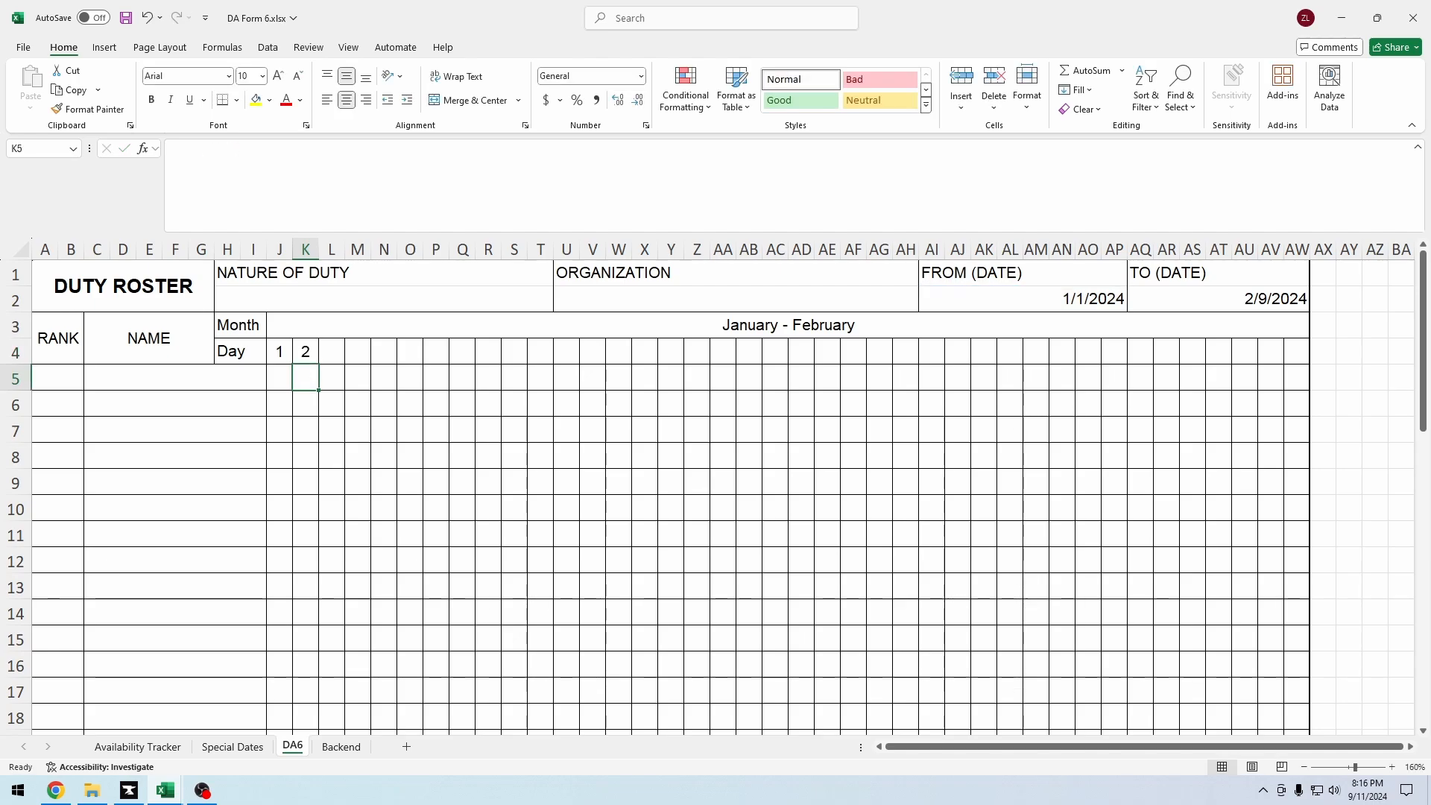
Step: Test the J4 and K4 day formulas by changing the FROM date in AI2 to 1/11/2024, and undo the change
click(1023, 299)
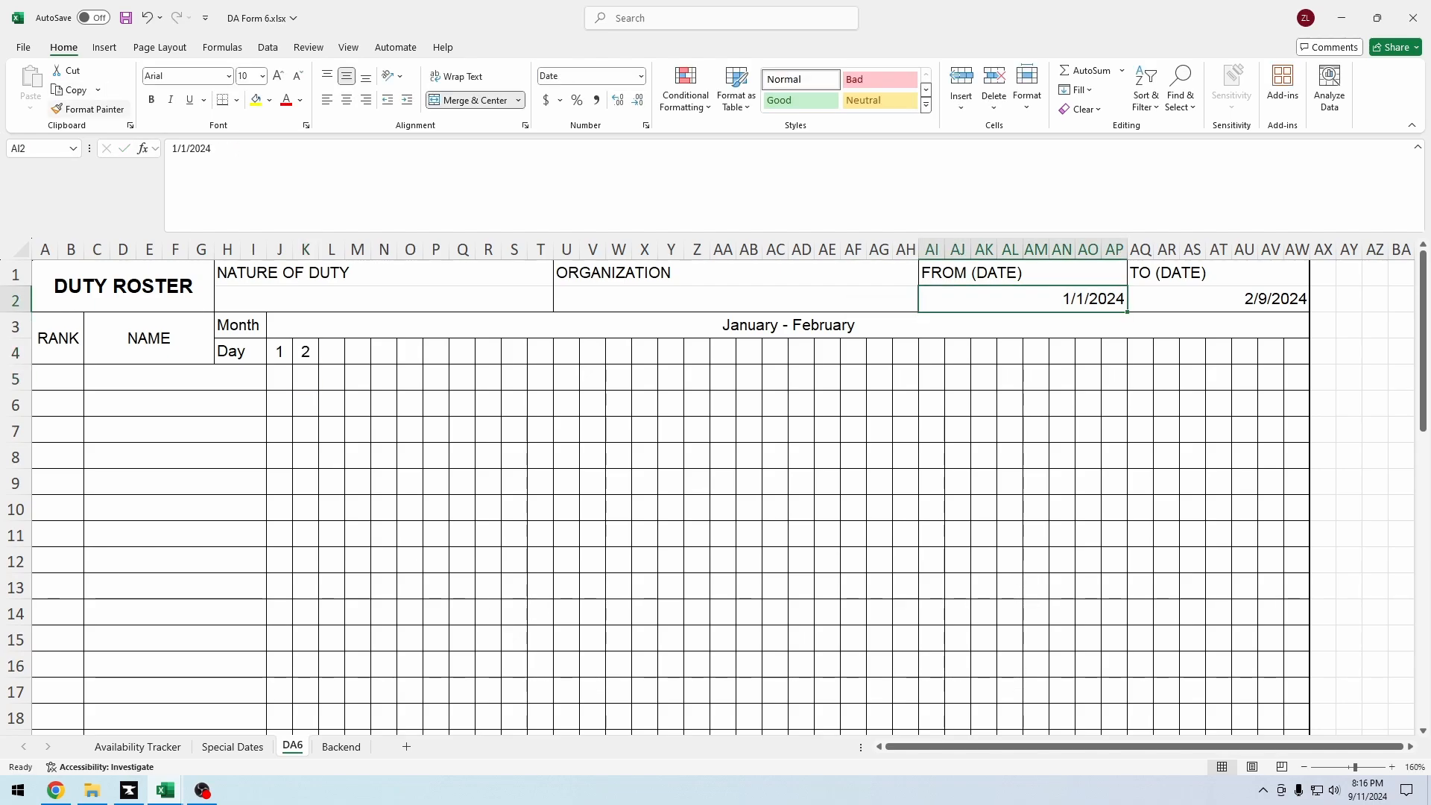
key(F2)
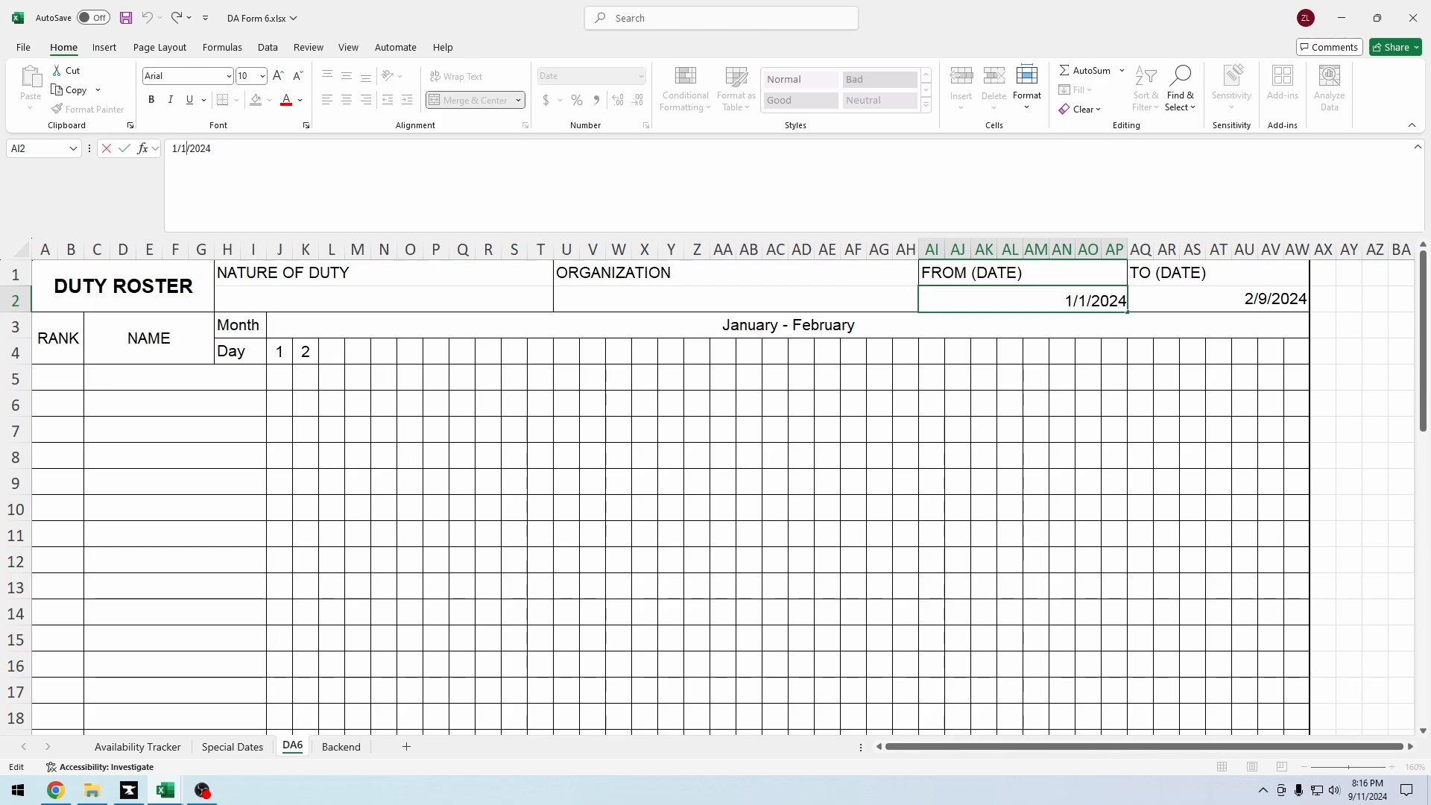
text(1)
key(Return)
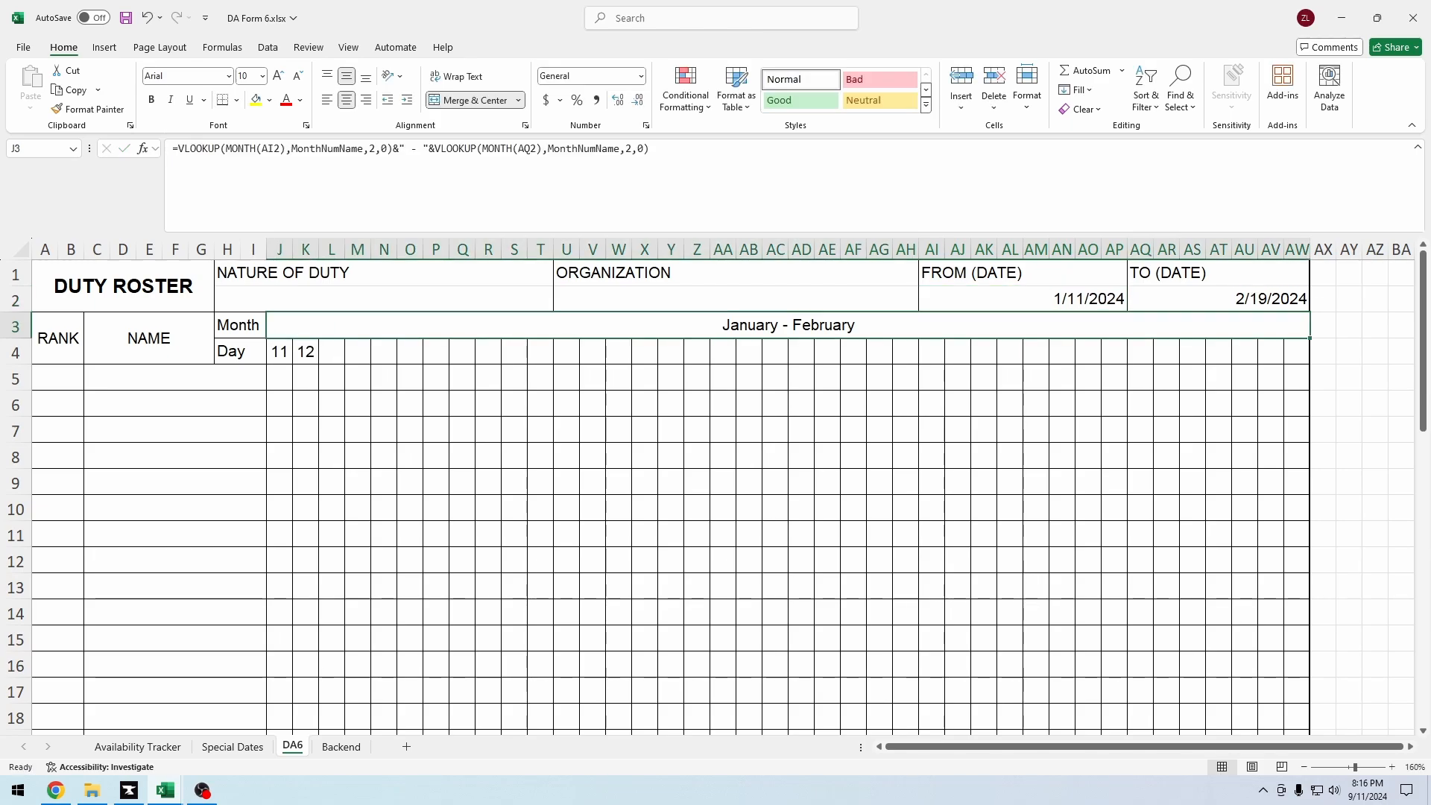
key(ctrl+z)
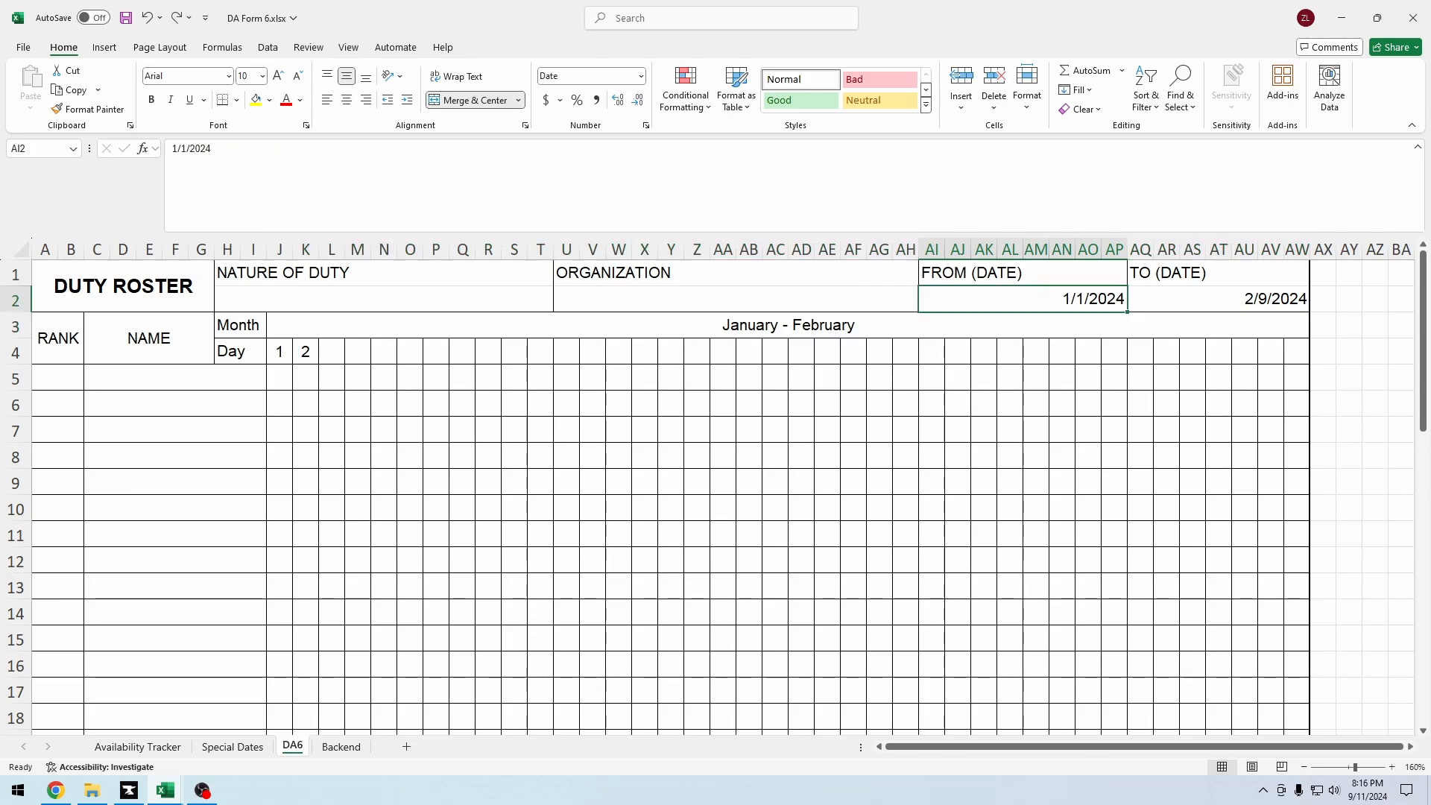
Step: Try to fill the K4 day formula across the Day row to AW4, inspect the copied formula in L4, and undo the fill
click(306, 352)
drag(318, 363, 1308, 364)
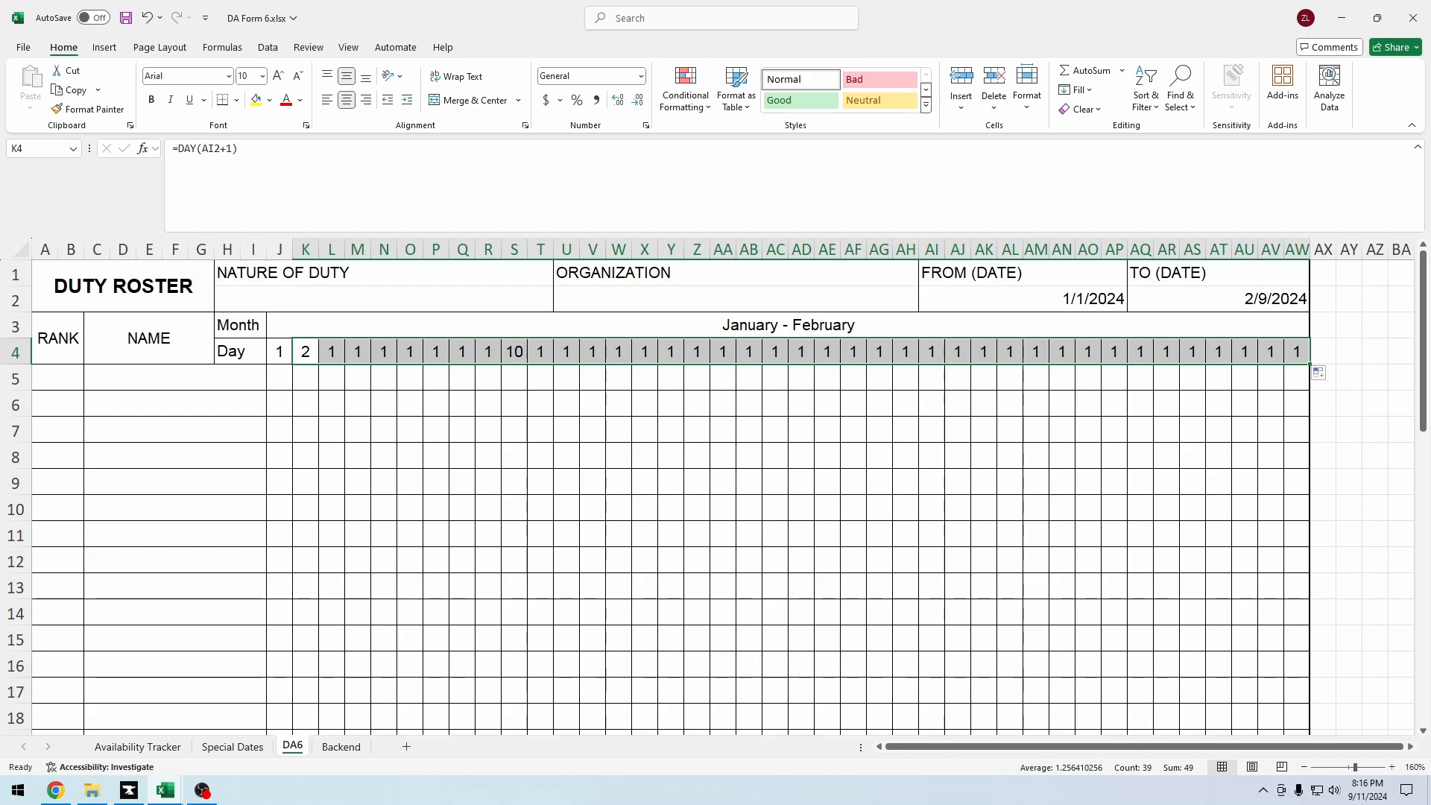
click(332, 352)
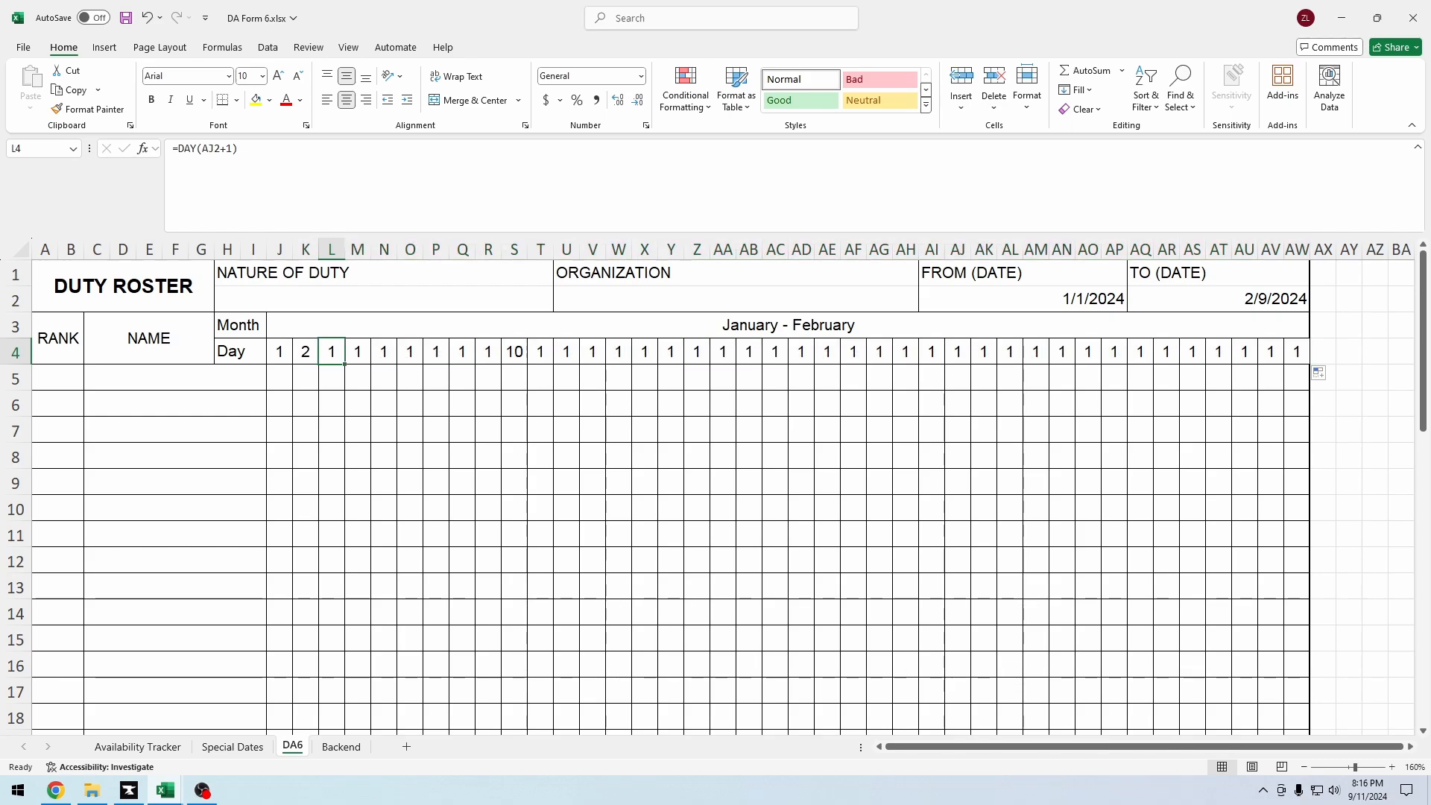
key(ctrl+z)
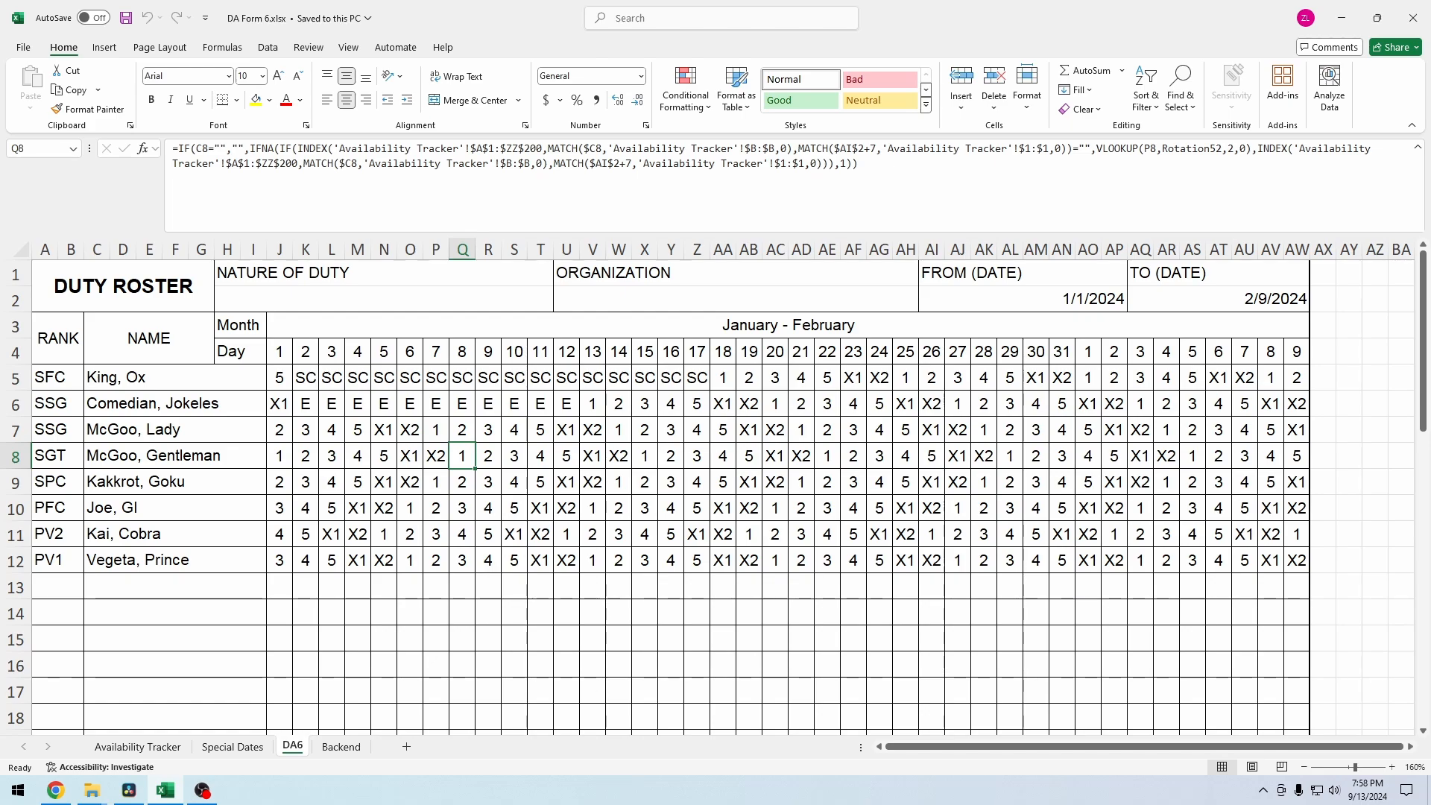
Step: Examine the absolute-reference day formulas in K4, L4 and M4, the FROM date in AI2, and the rotation formula in L5
mouse_move(92, 790)
click(305, 352)
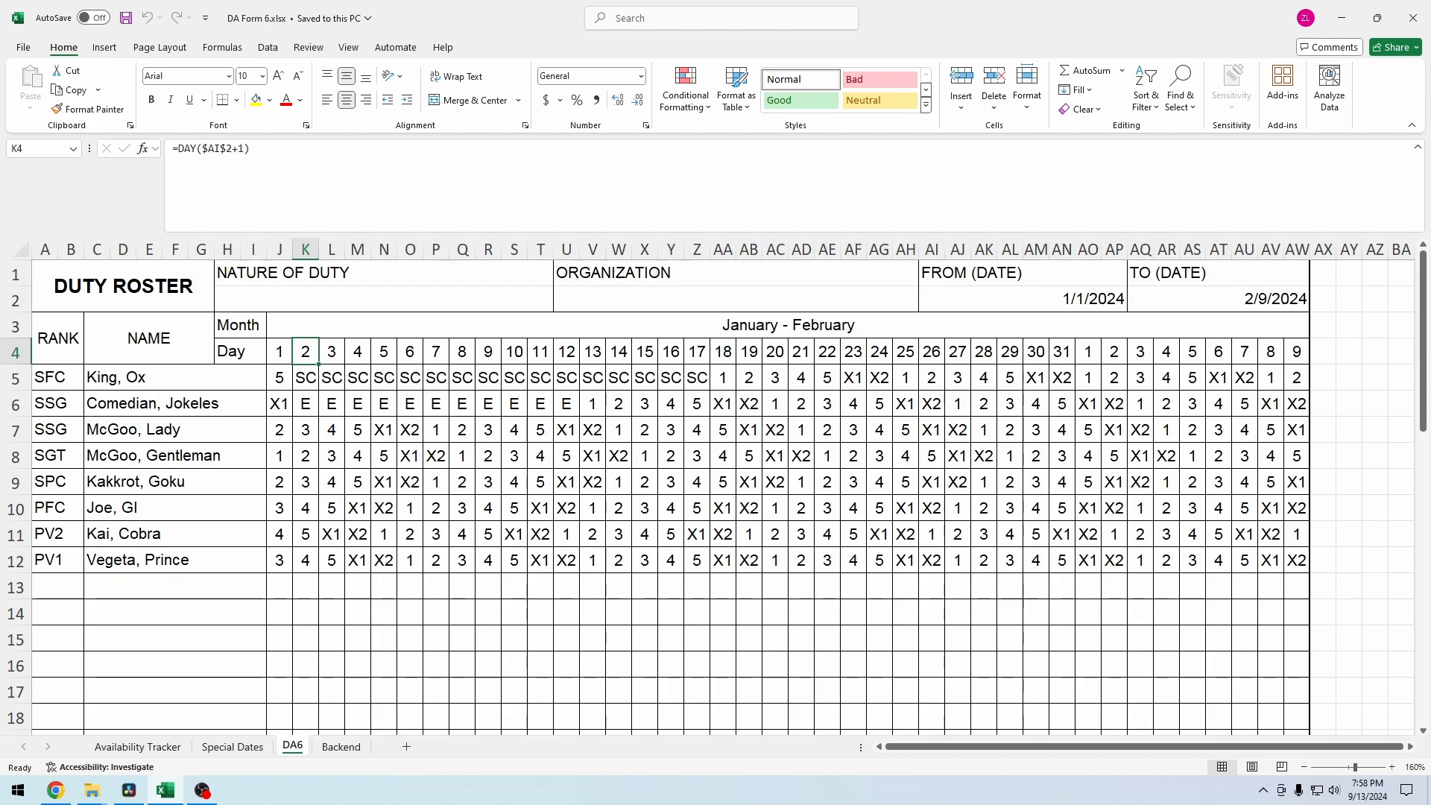
key(F2)
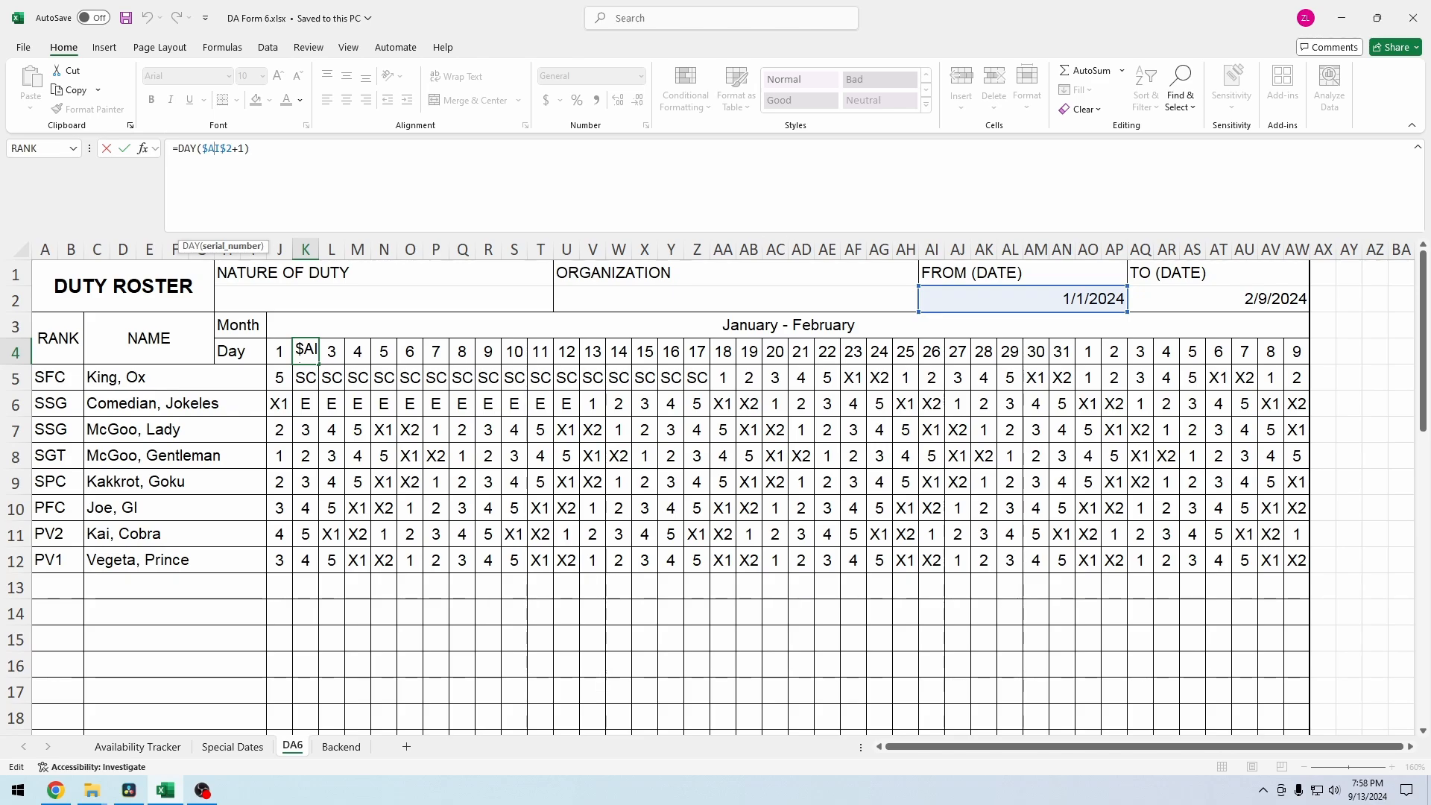
key(ctrl+Return)
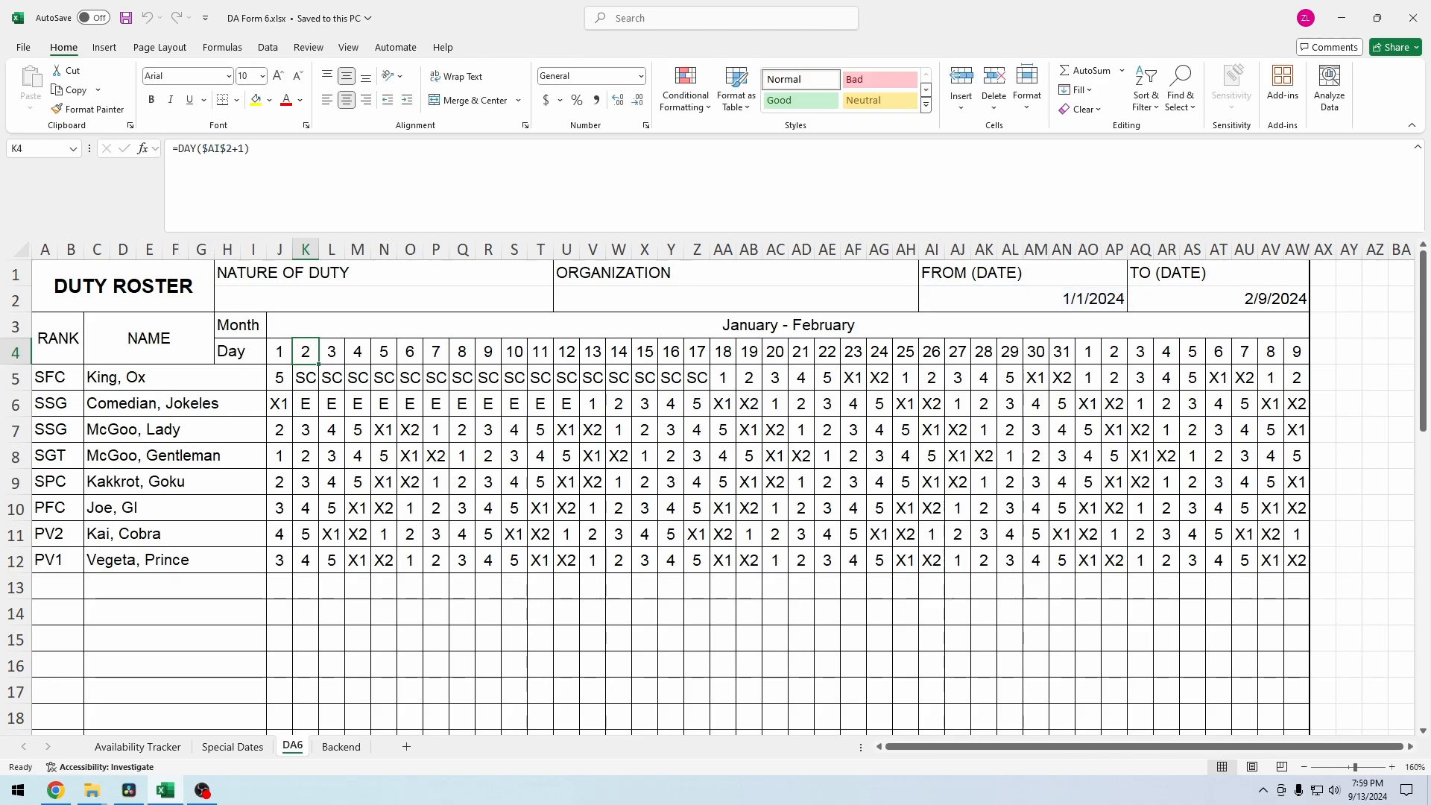
key(Right)
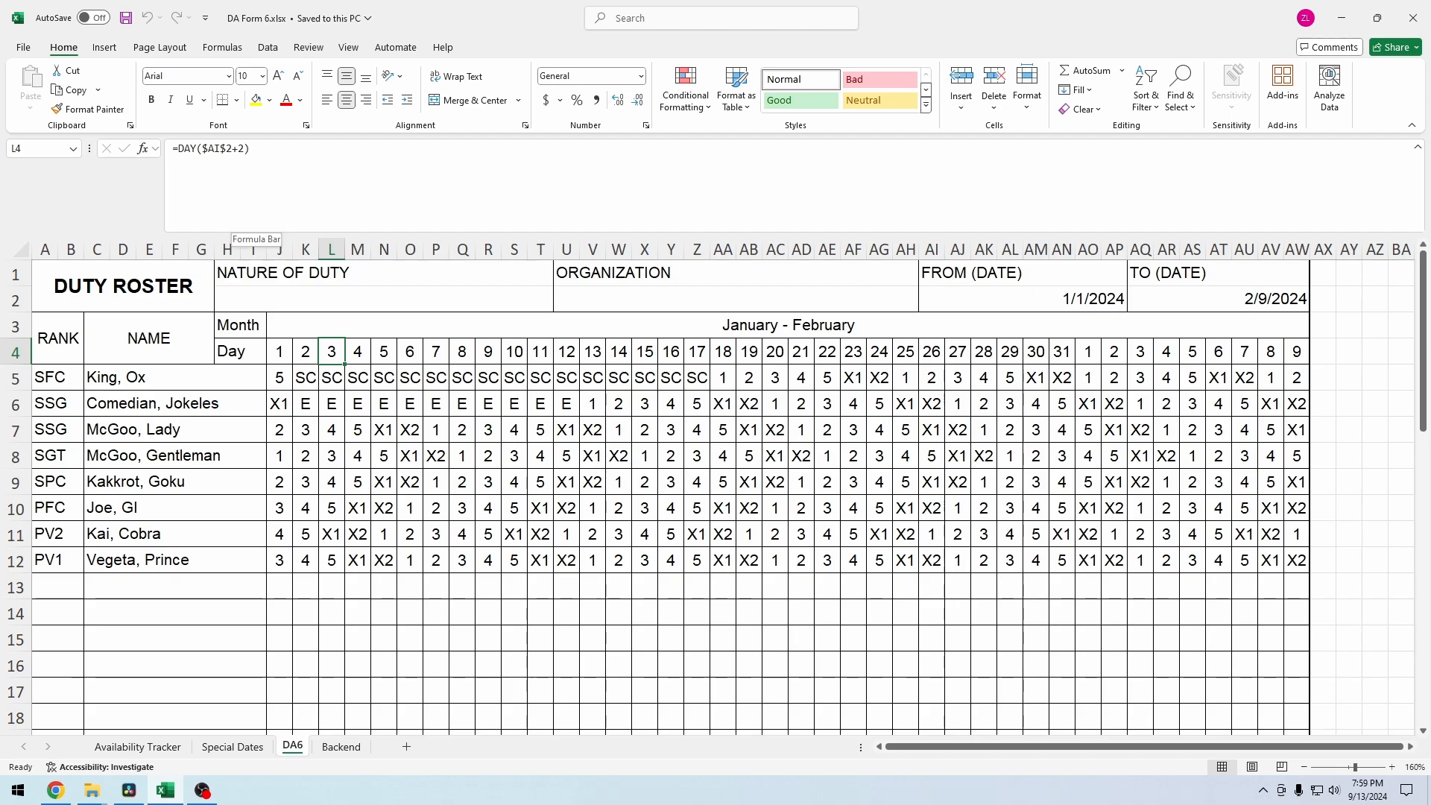
click(1023, 299)
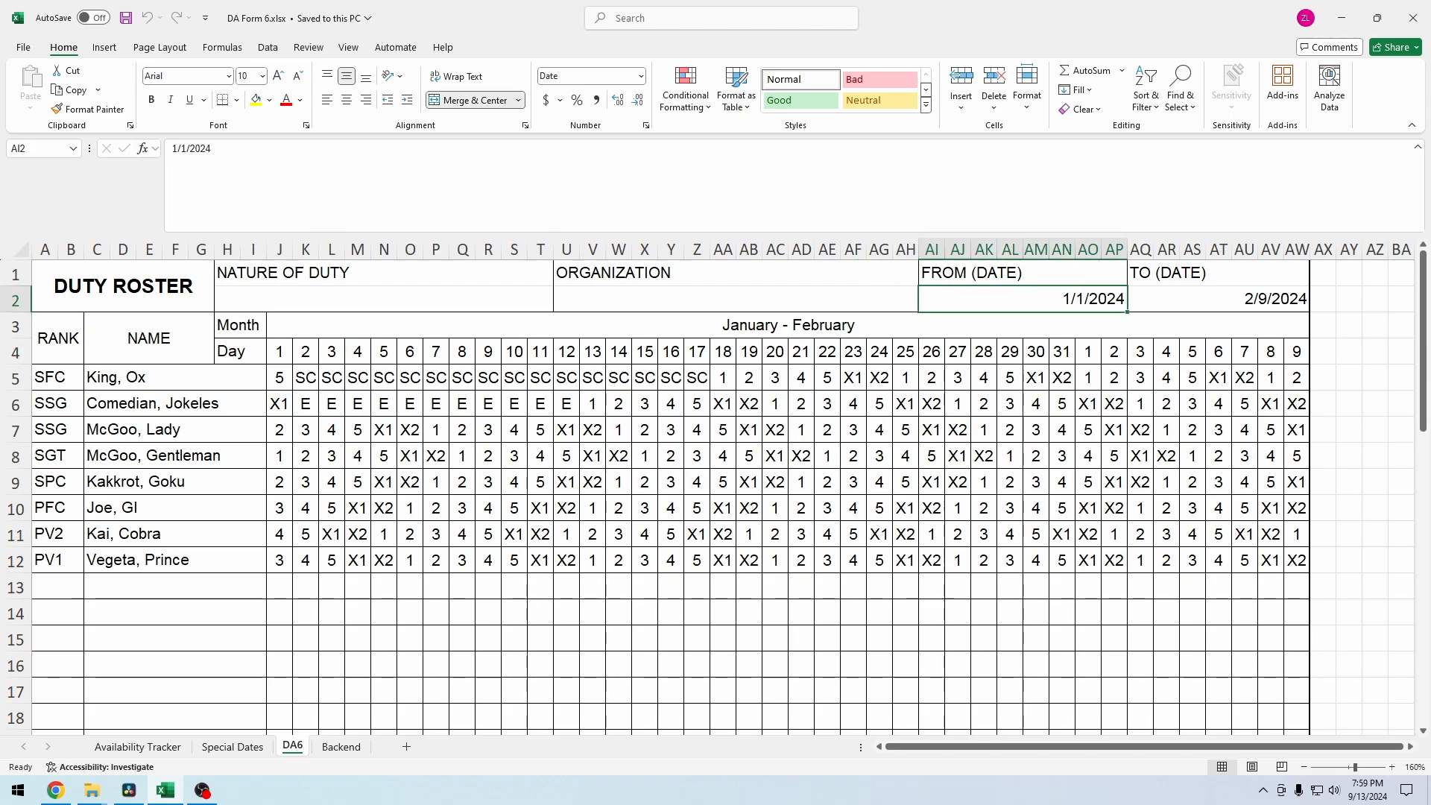
click(358, 352)
click(232, 148)
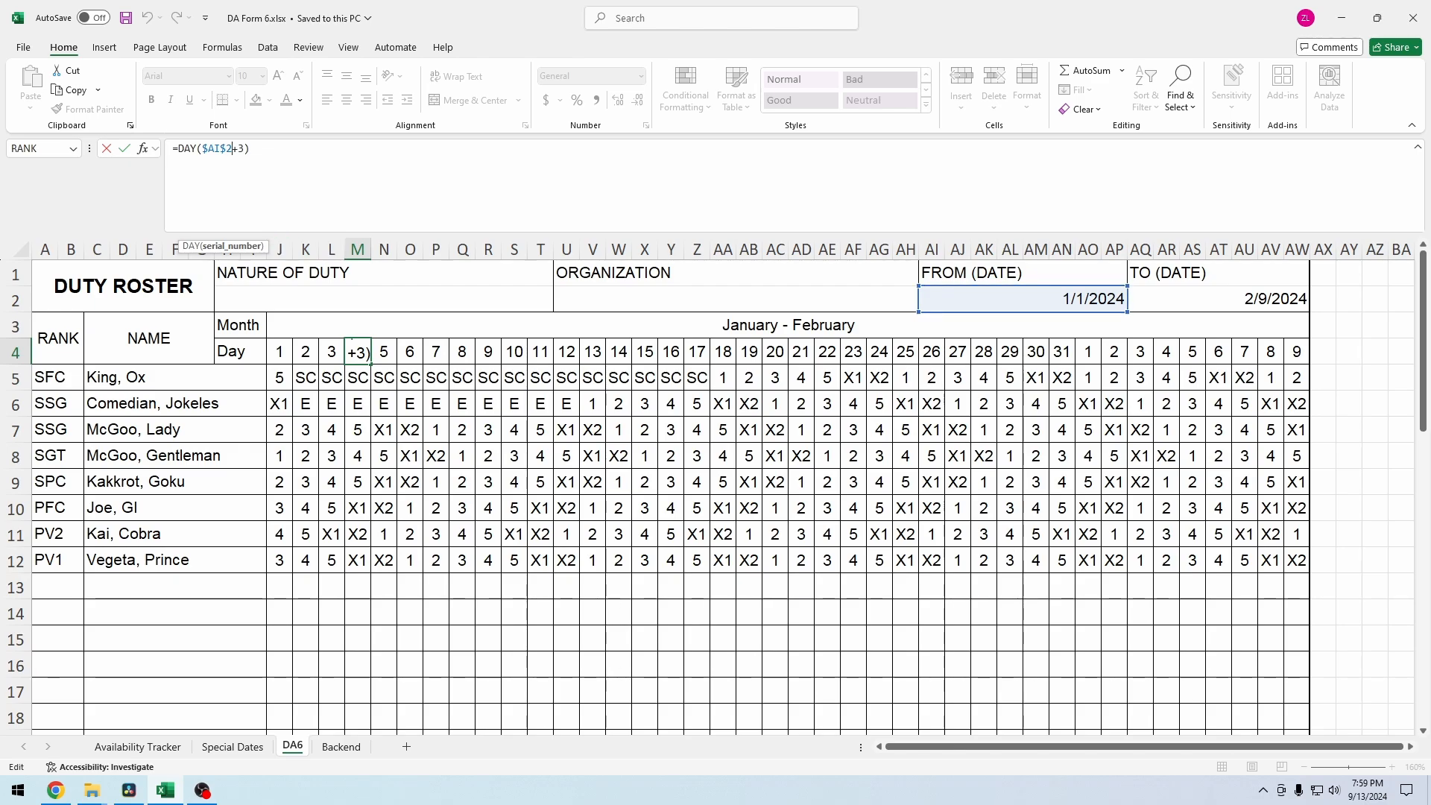
key(Escape)
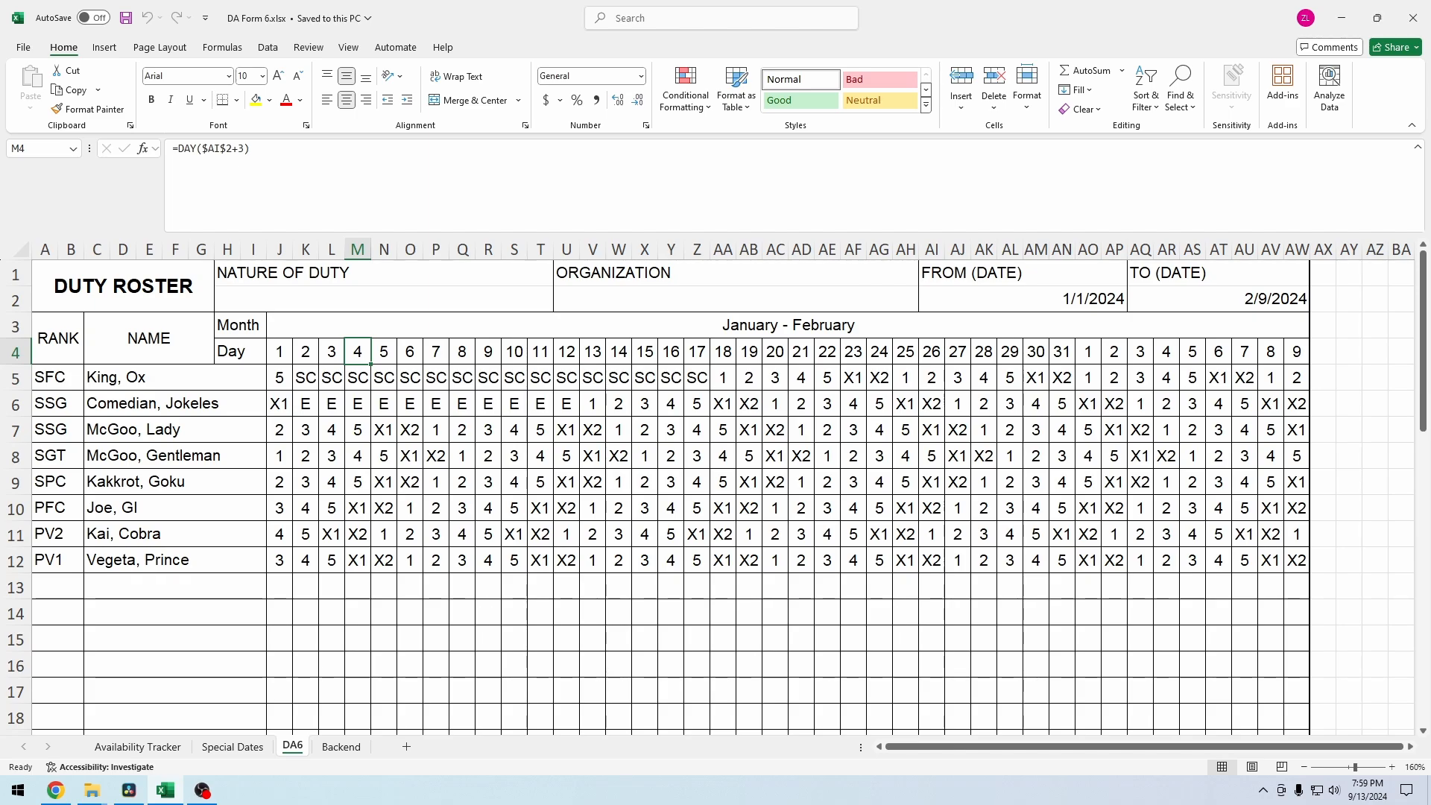
click(332, 378)
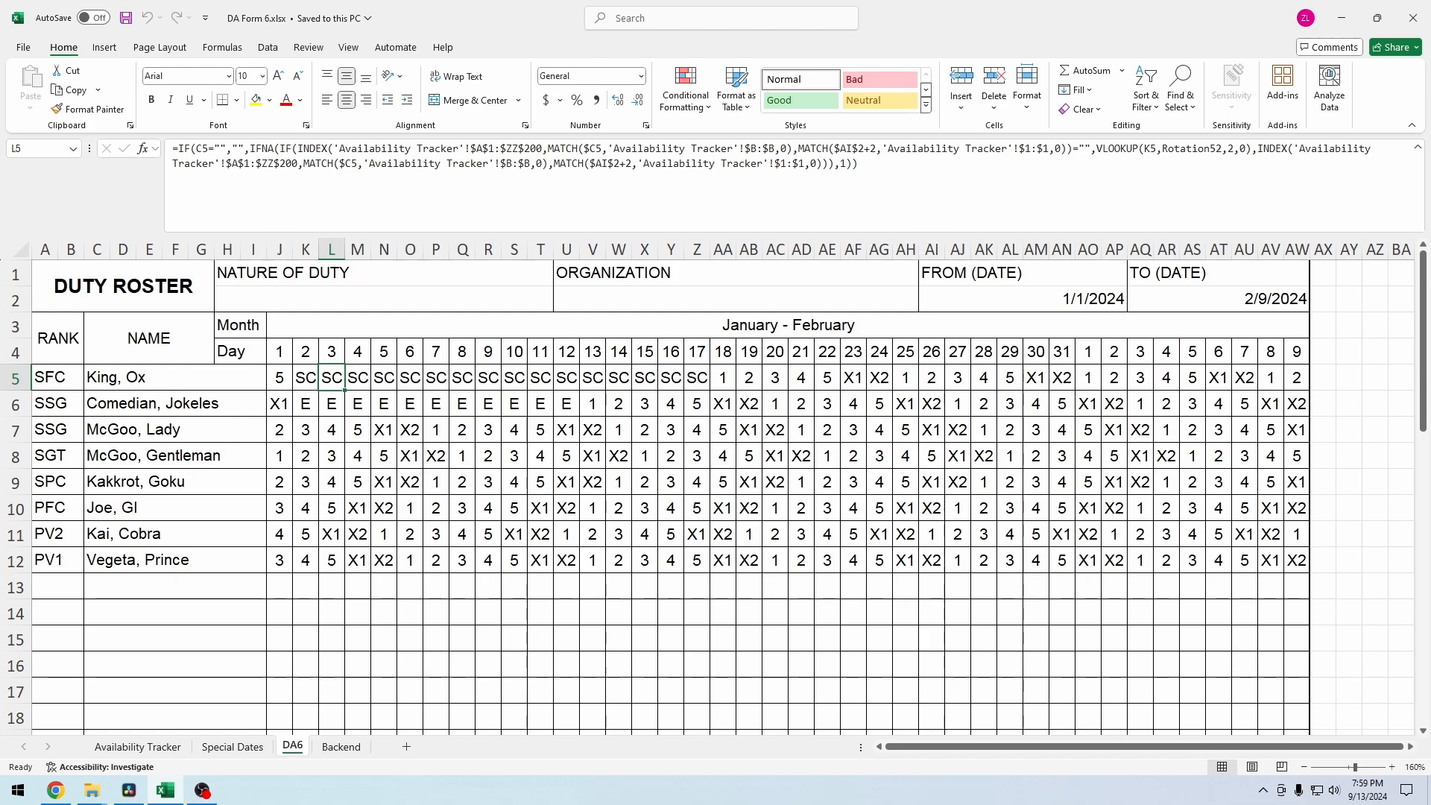
Step: Clear the day and rotation formulas in K4:AV12, the starting values in J5:J12, and the day formula in J4
mouse_move(332, 351)
mouse_down()
mouse_move(905, 559)
mouse_move(1297, 559)
mouse_move(1270, 559)
mouse_move(1271, 587)
mouse_move(1036, 587)
mouse_move(1218, 587)
mouse_move(842, 429)
mouse_move(134, 336)
mouse_move(332, 388)
mouse_move(306, 351)
mouse_up()
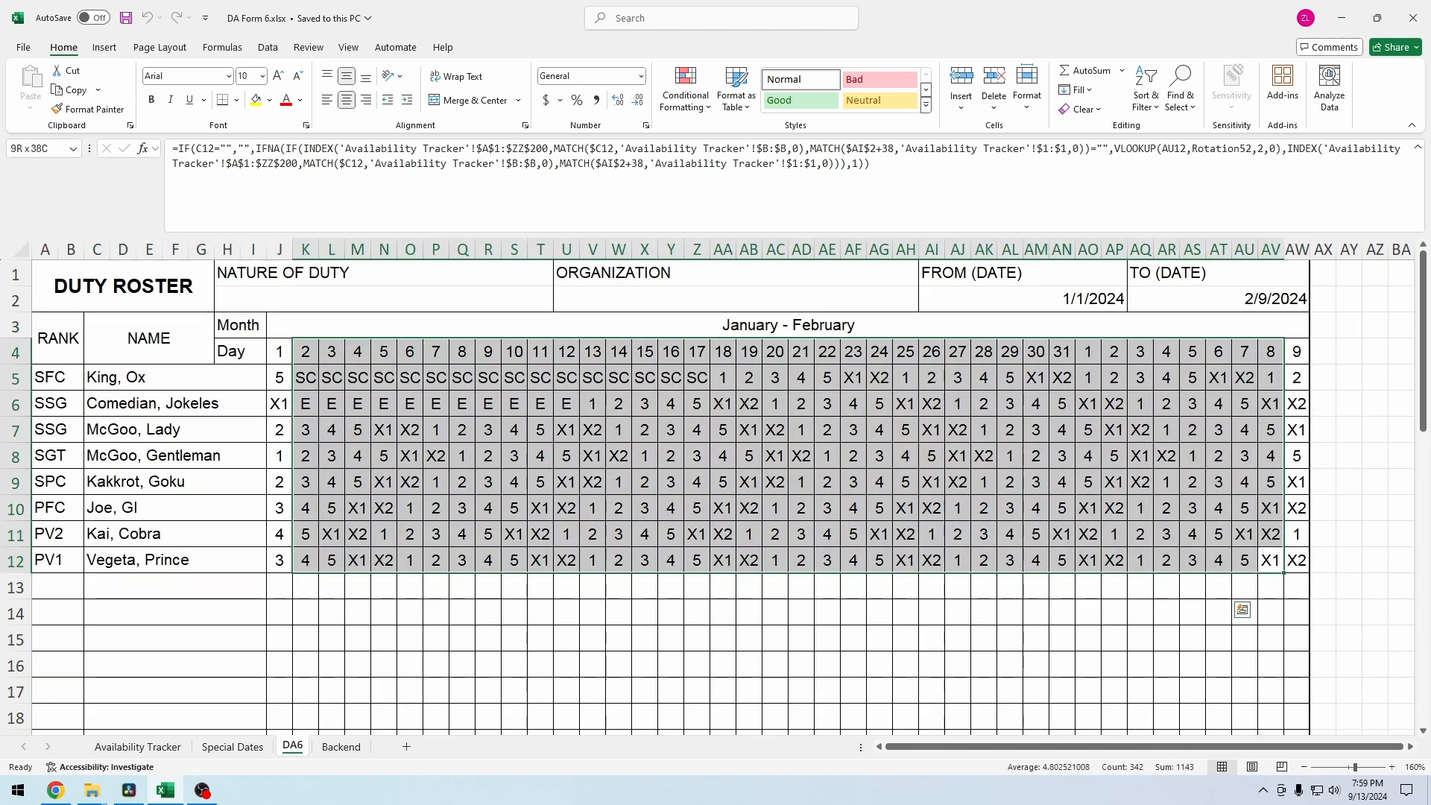
key(Delete)
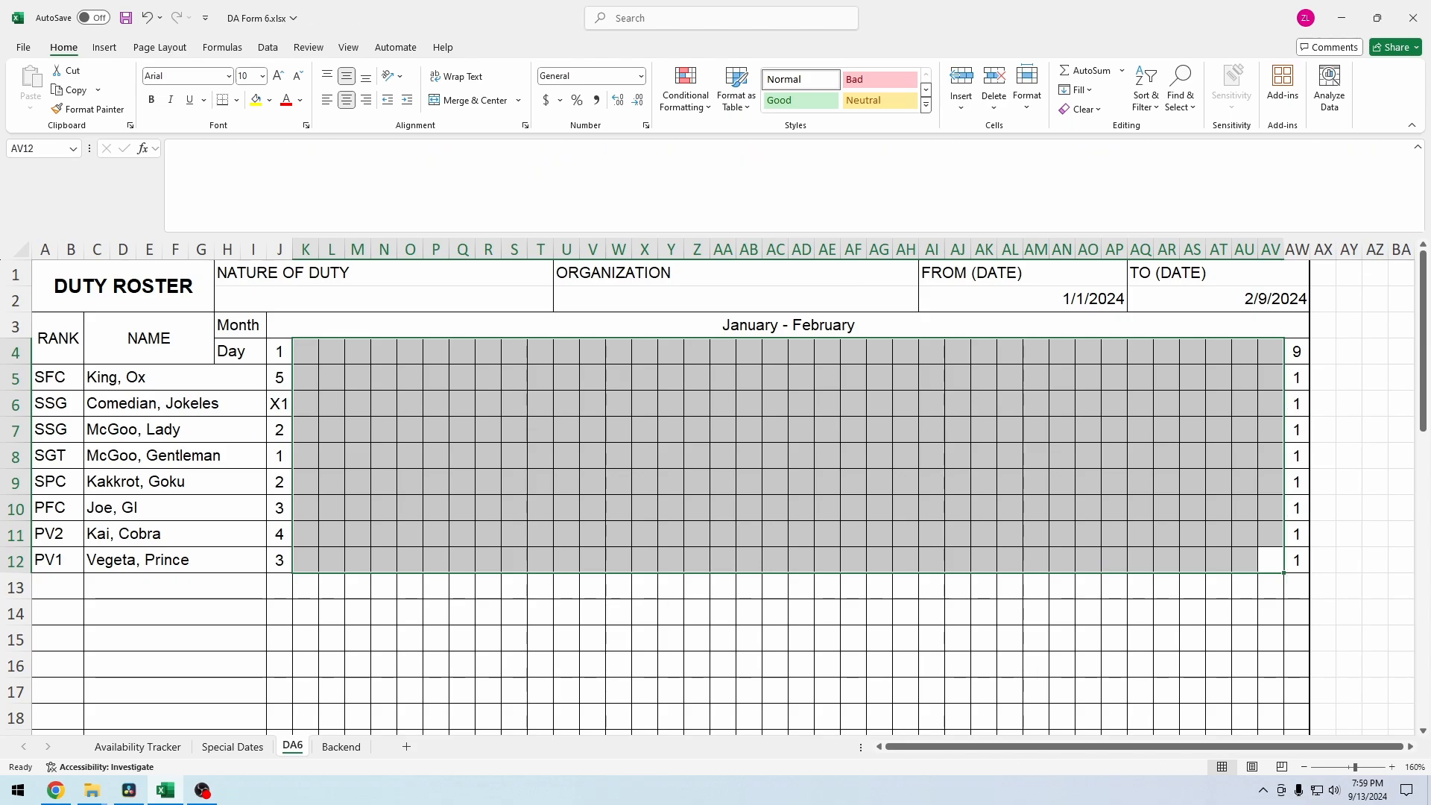
drag(280, 377, 279, 560)
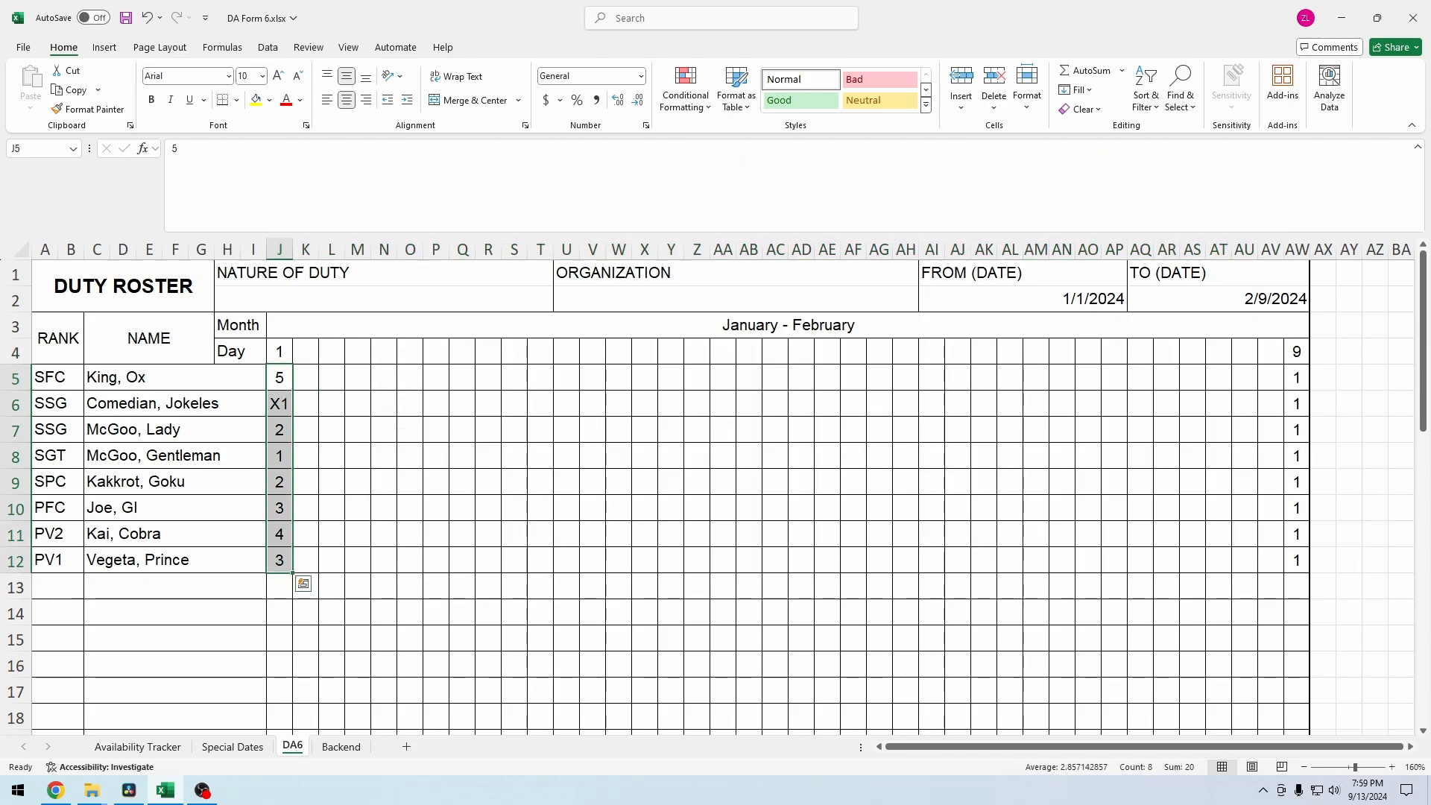
key(Delete)
click(306, 351)
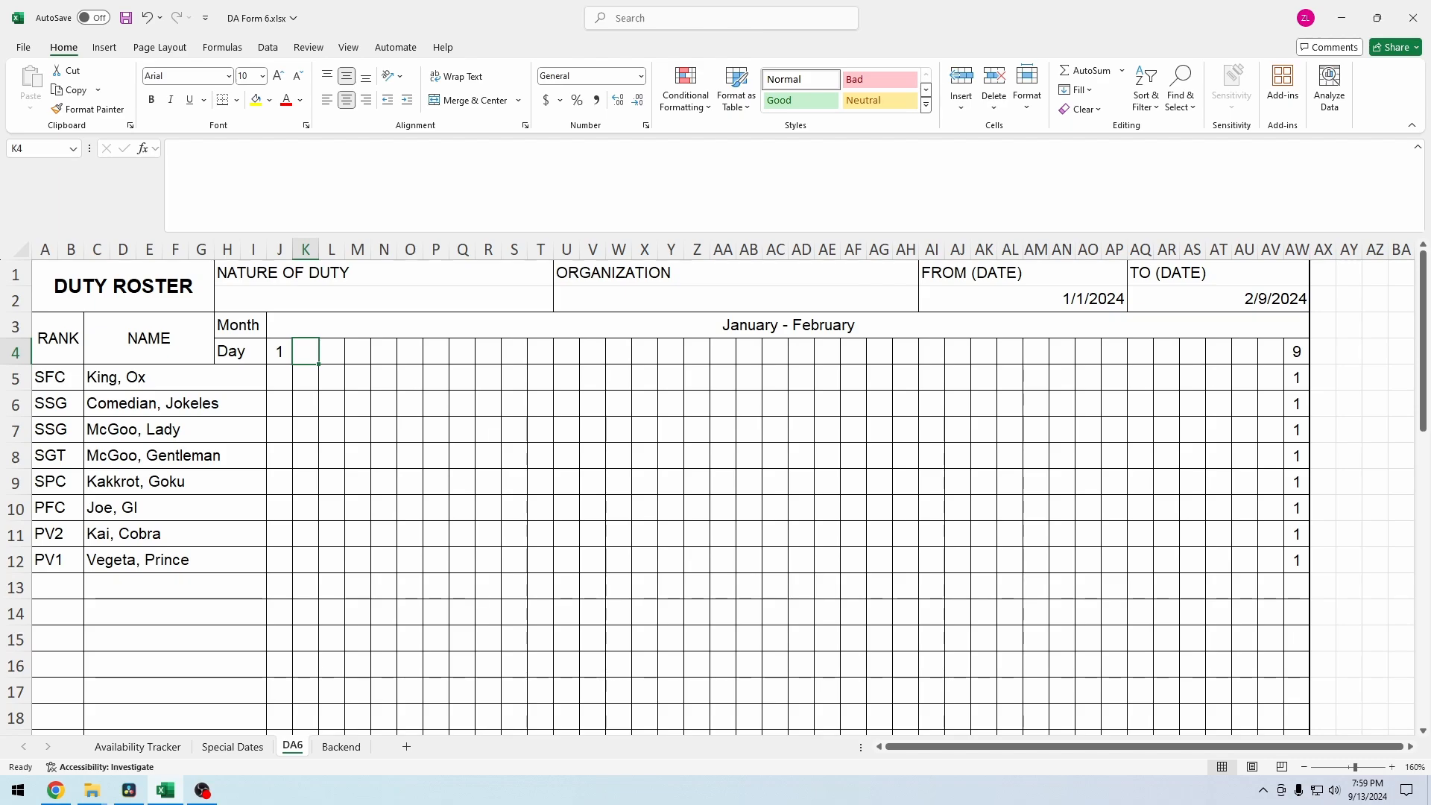
click(279, 351)
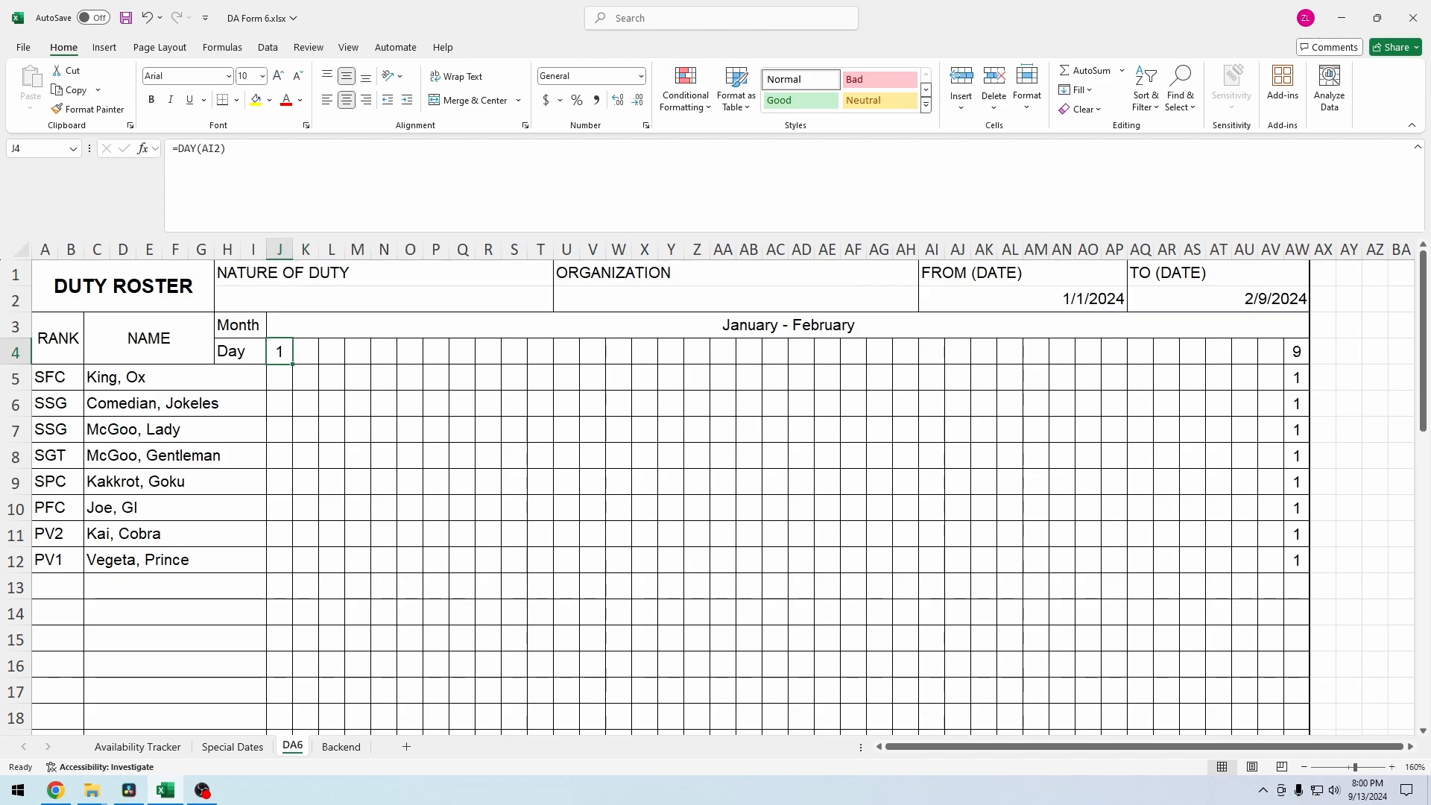
key(Delete)
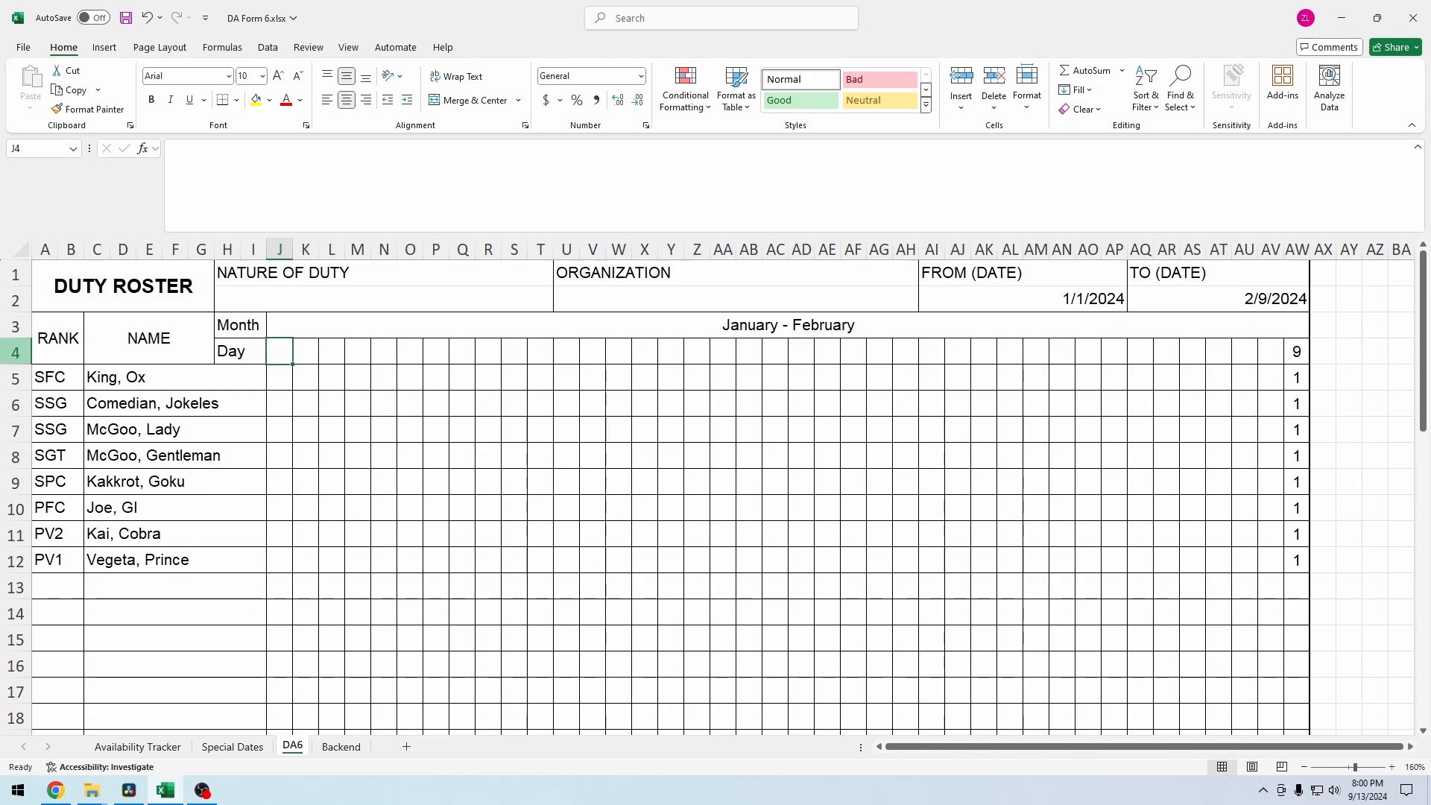
Step: Insert a new row 4 above the Day row and make it several times taller
click(15, 351)
right_click(15, 351)
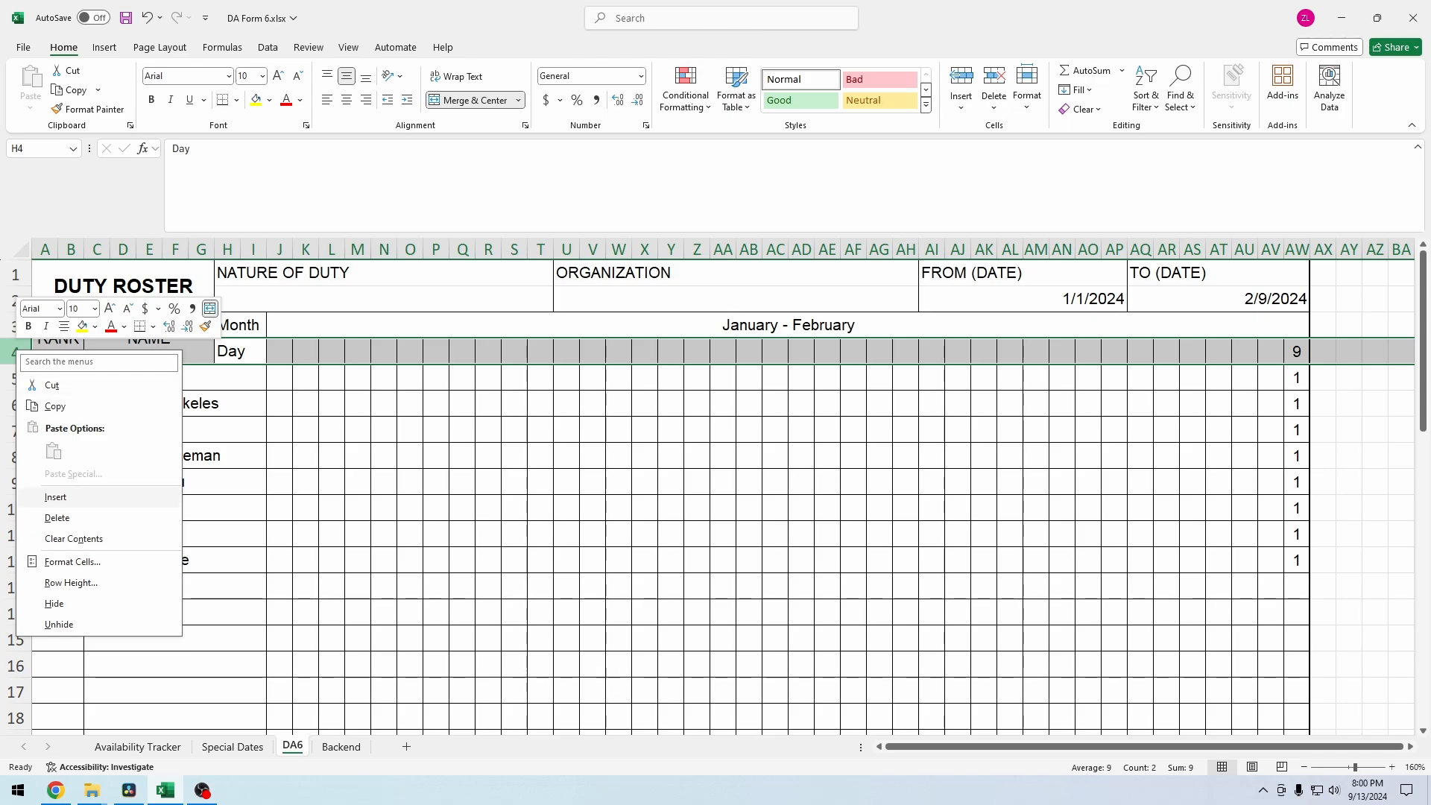
click(55, 497)
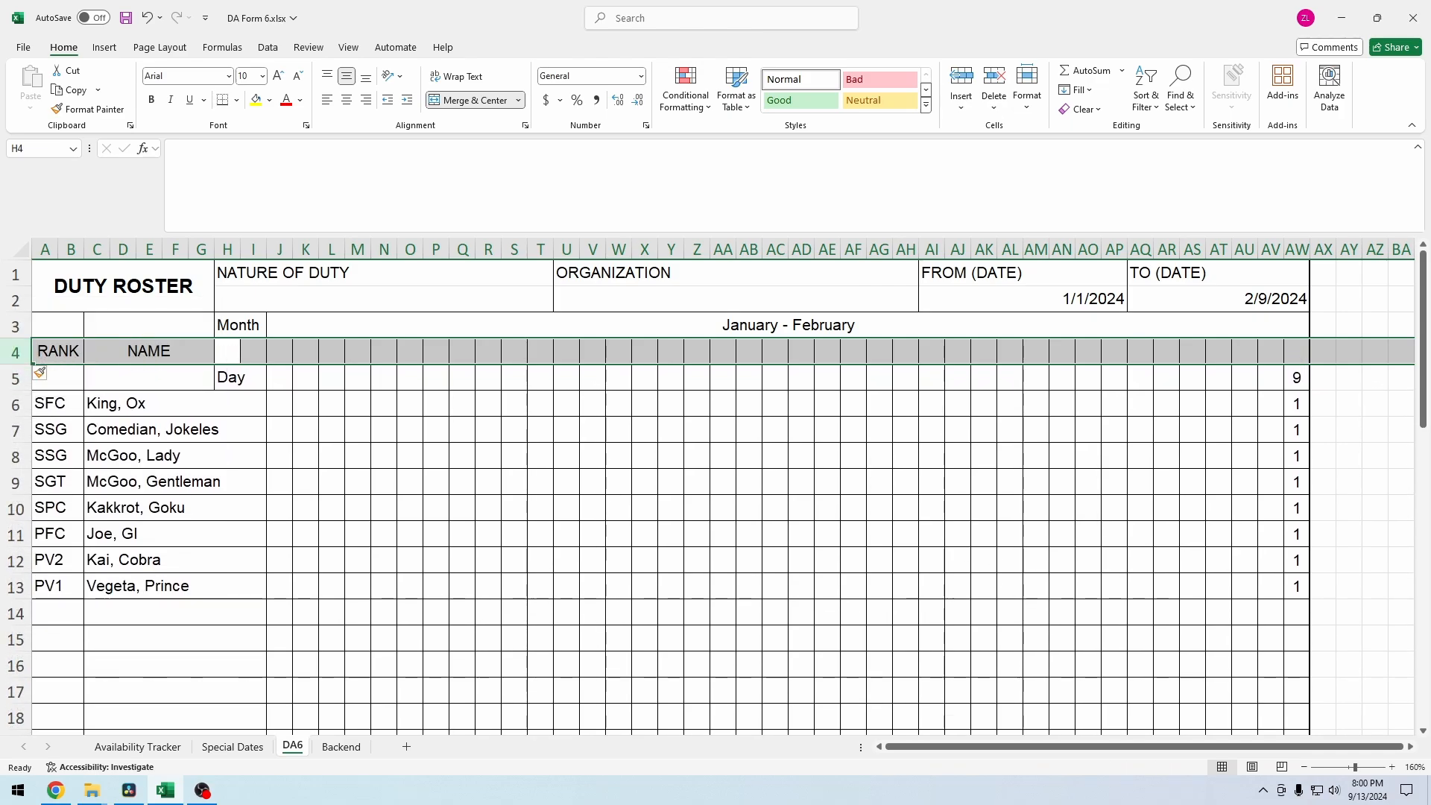
drag(15, 363, 15, 458)
Step: Rotate the text orientation of J4:AW4 to 90 degrees
click(279, 388)
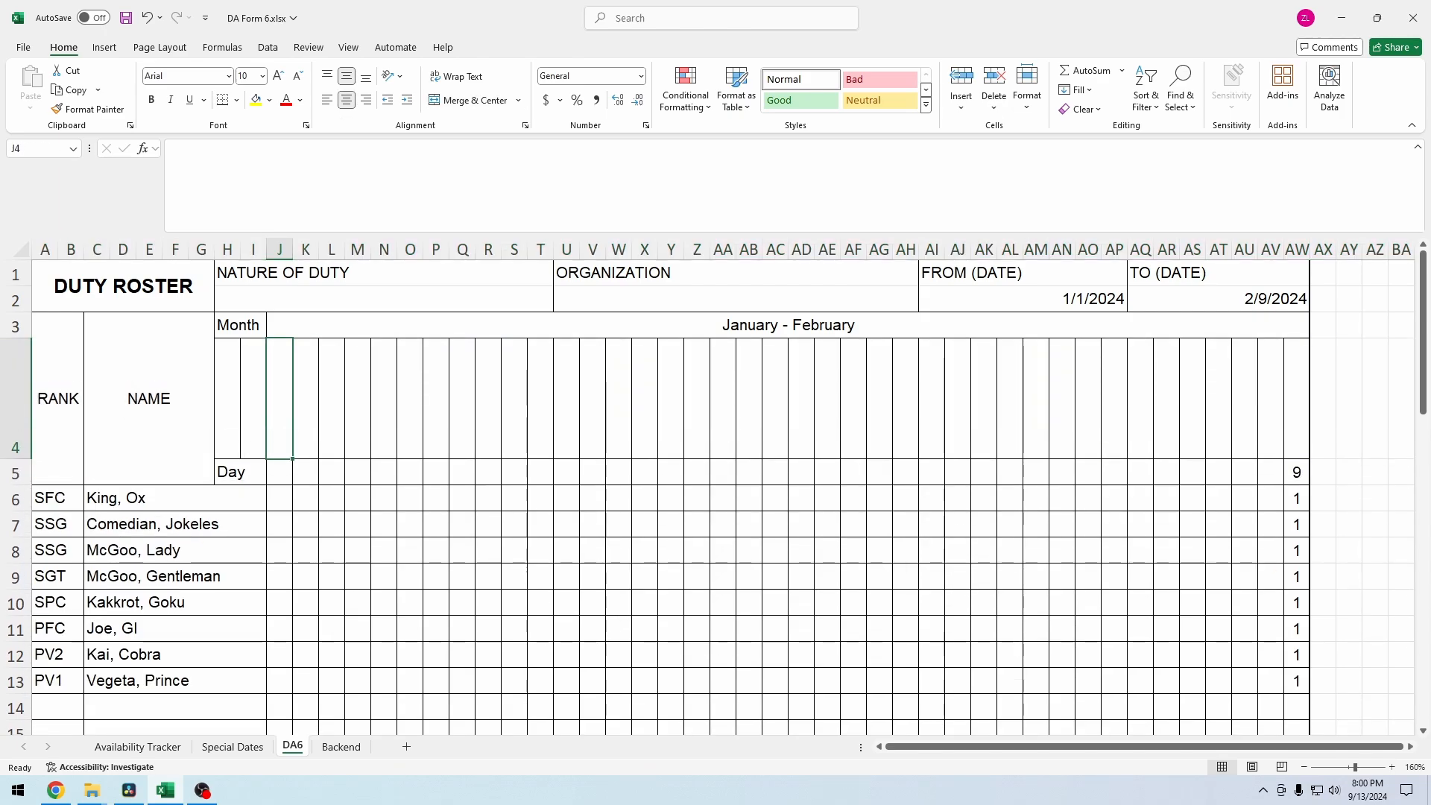
right_click(280, 399)
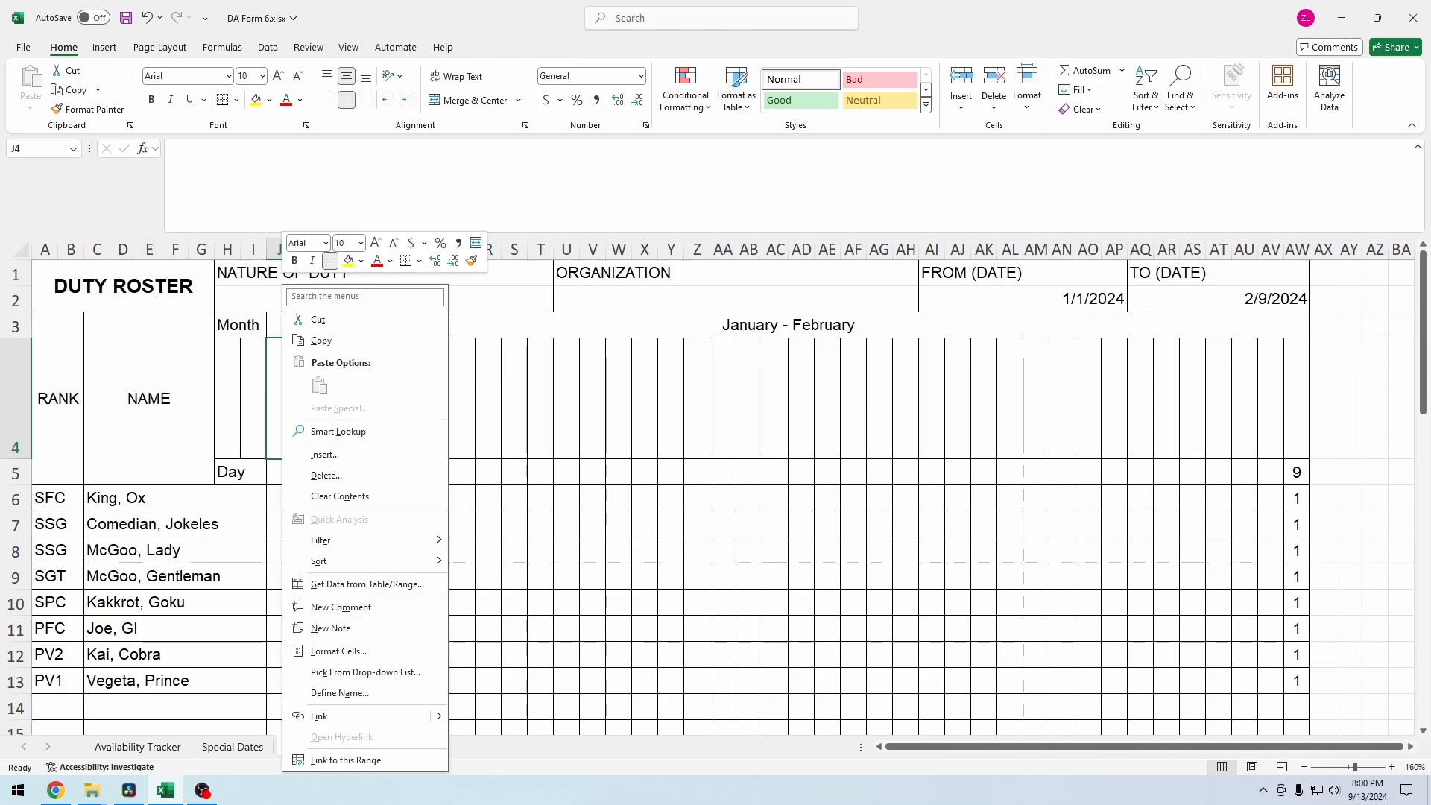
drag(279, 398, 1296, 399)
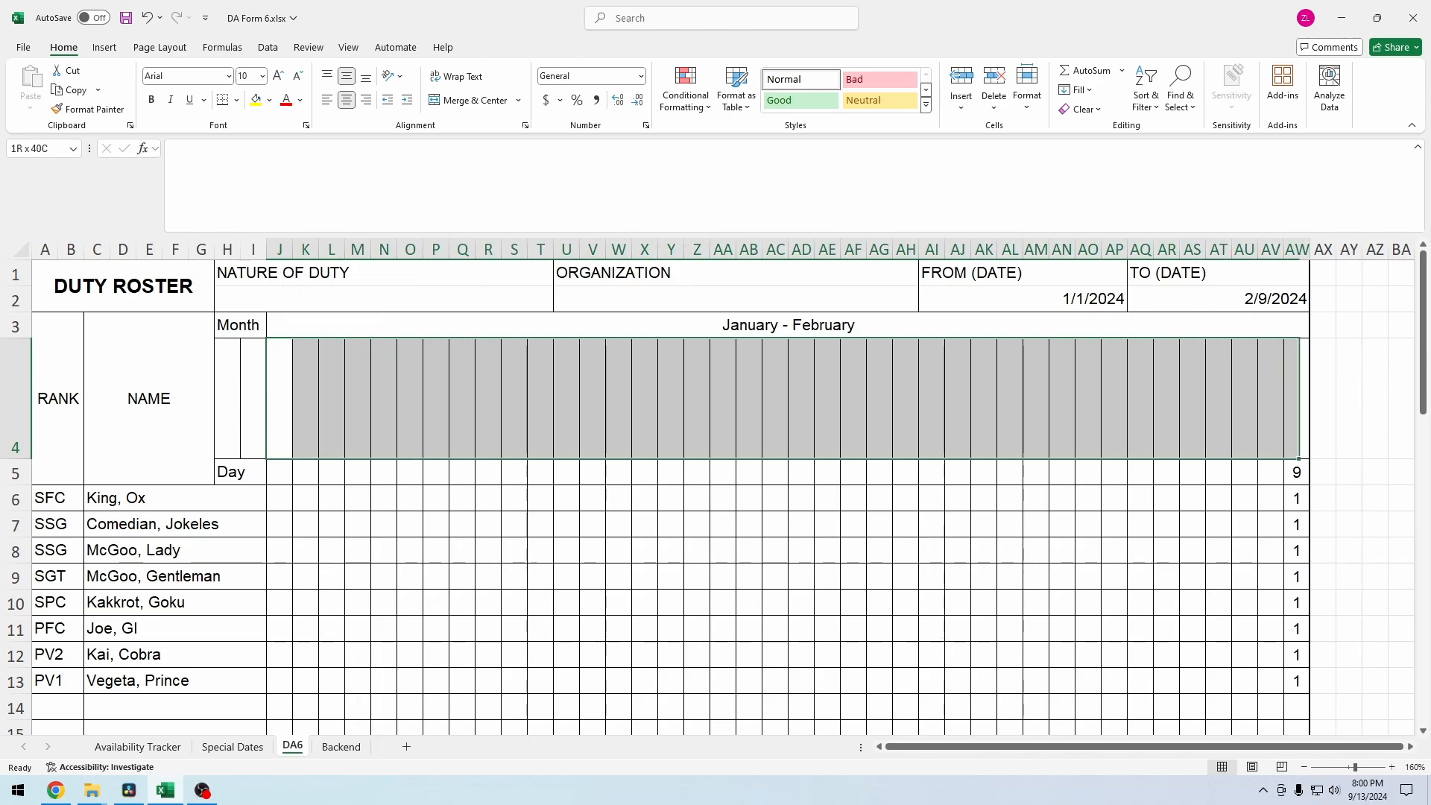
right_click(347, 399)
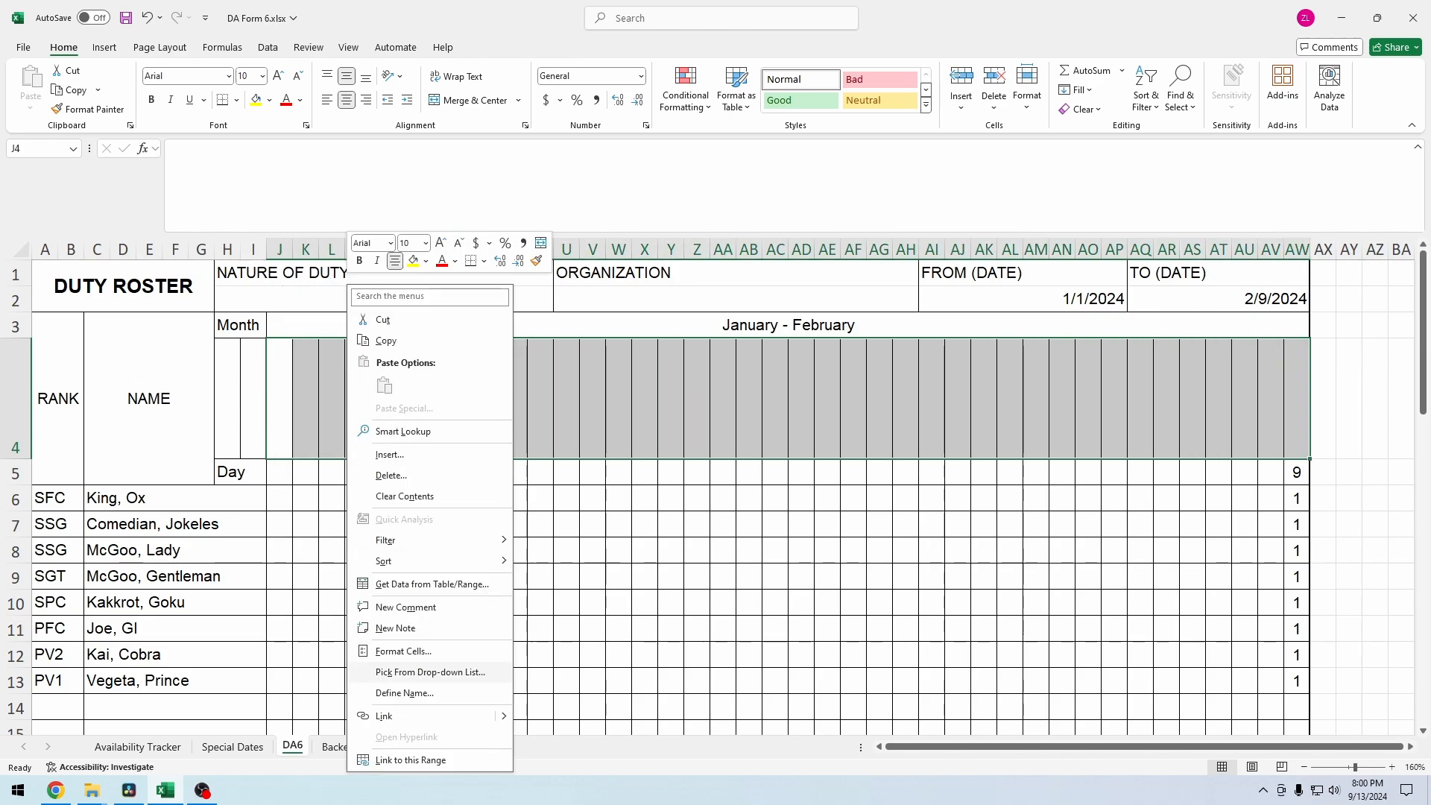
click(403, 650)
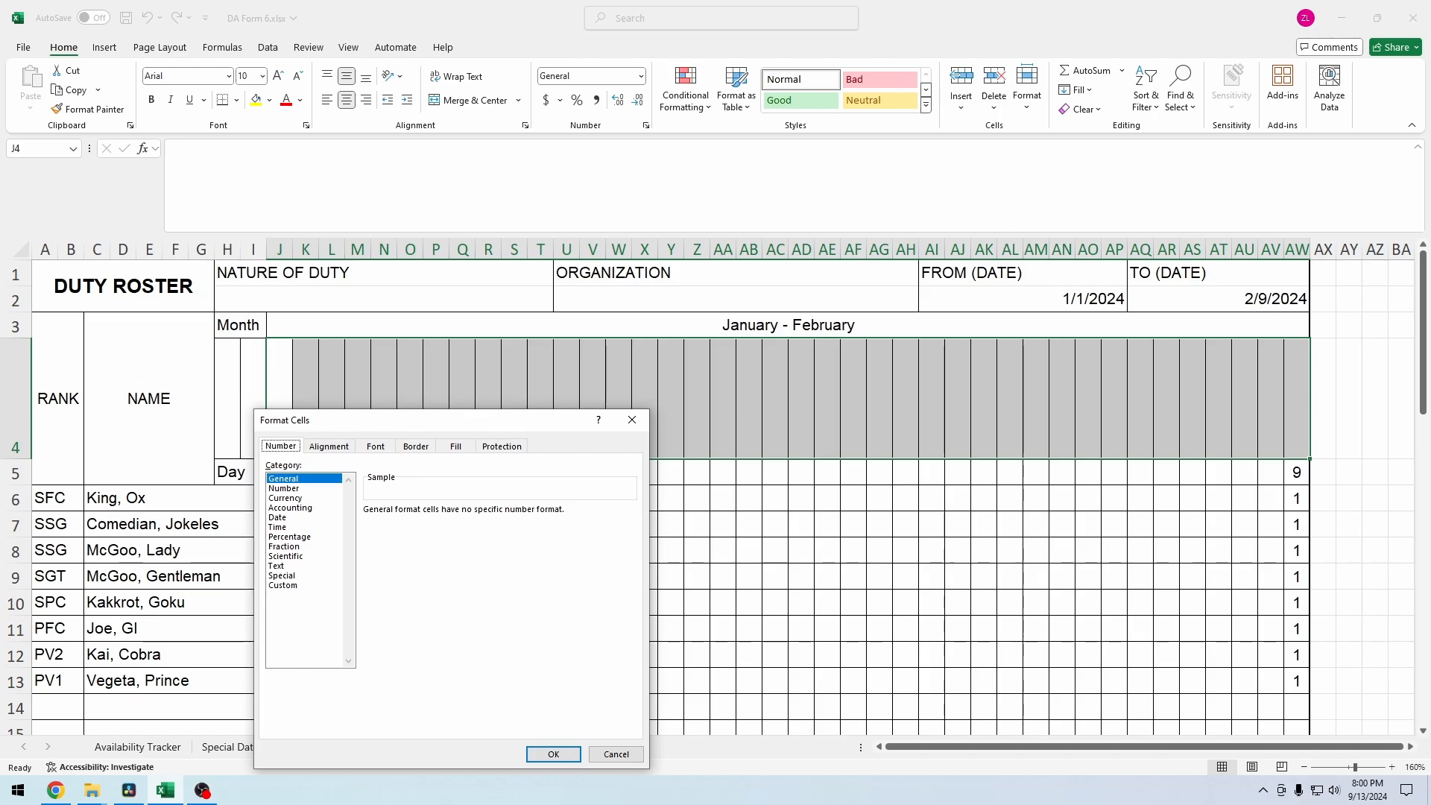
click(328, 446)
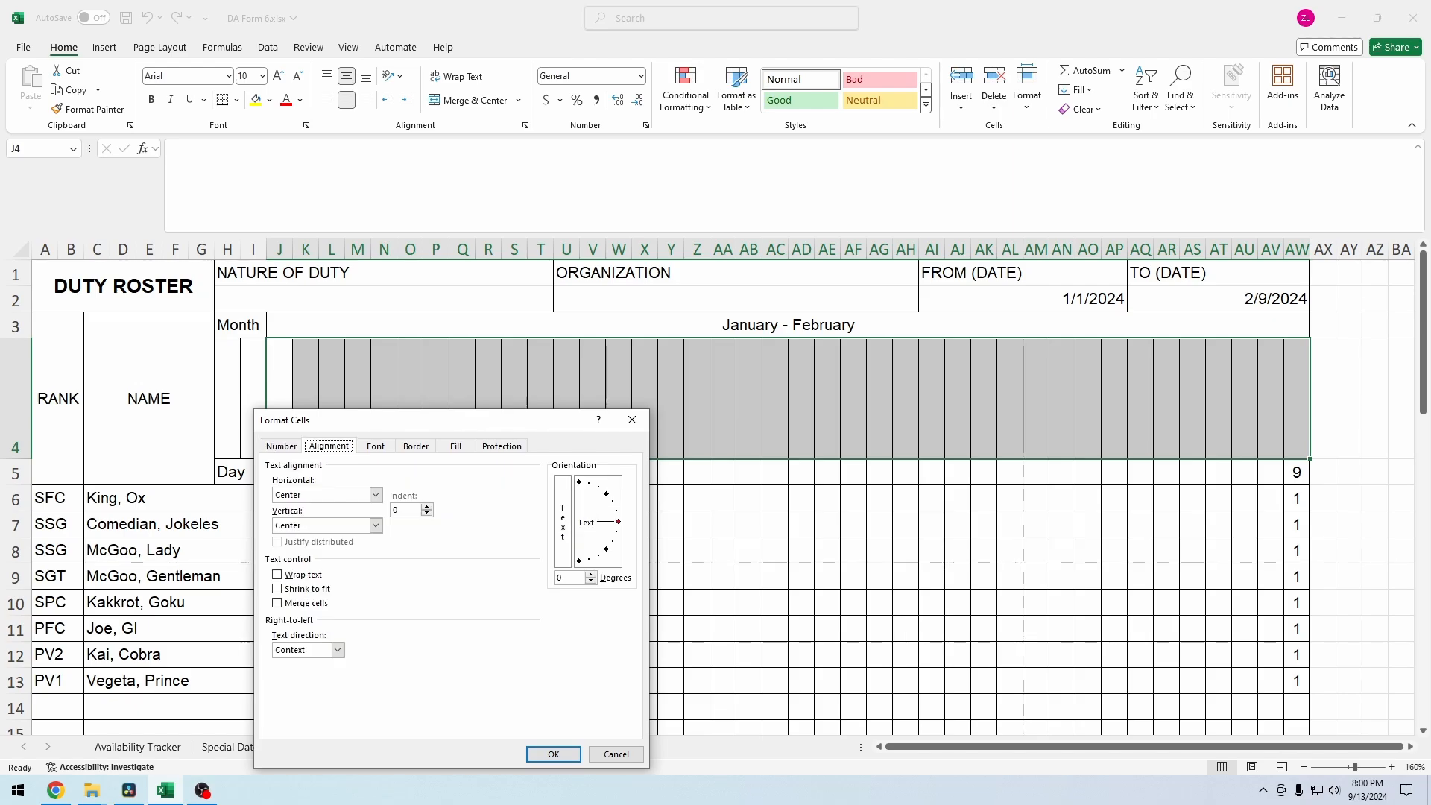
click(579, 482)
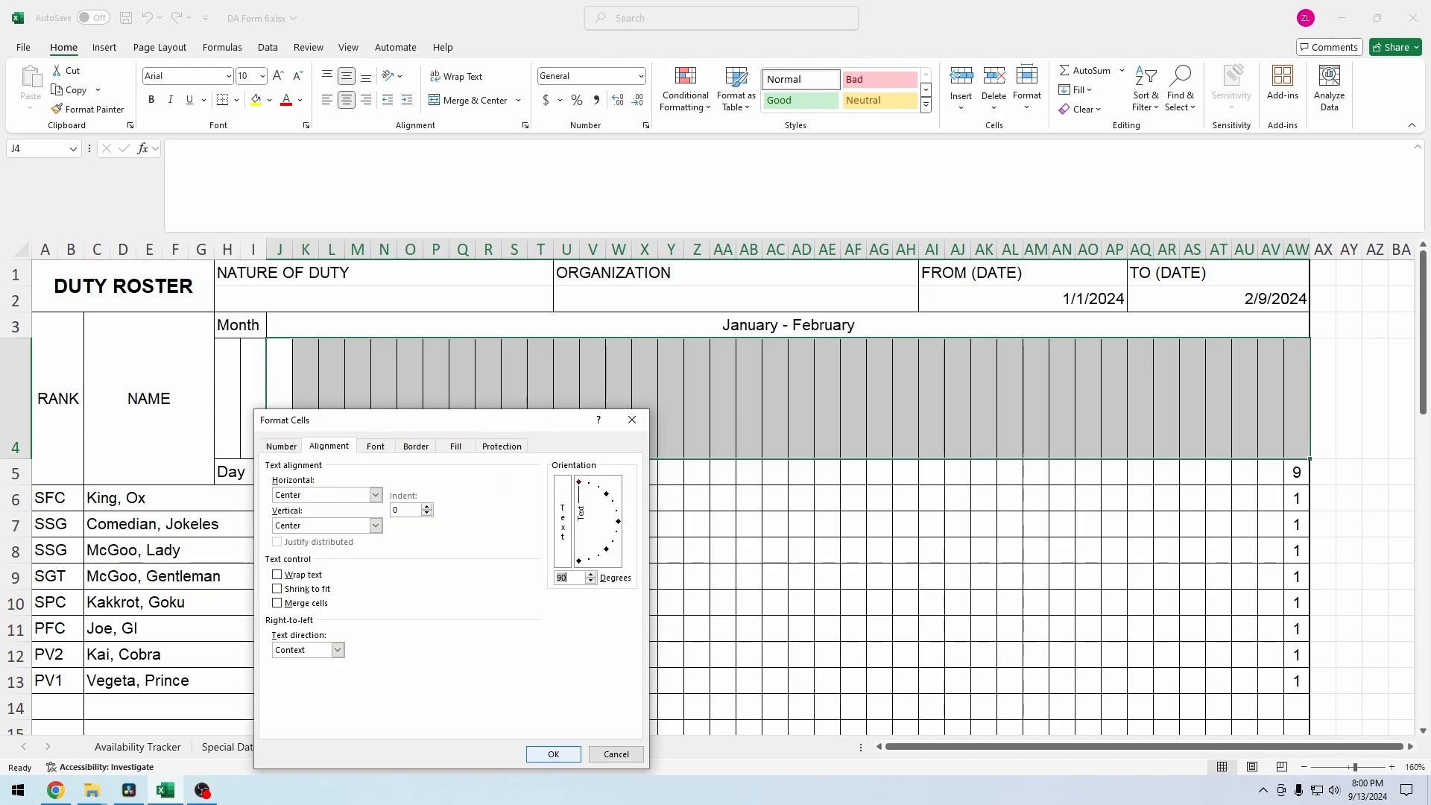
click(553, 754)
Step: Enter the formula =AI2 in J4 to pull in the FROM date
click(279, 399)
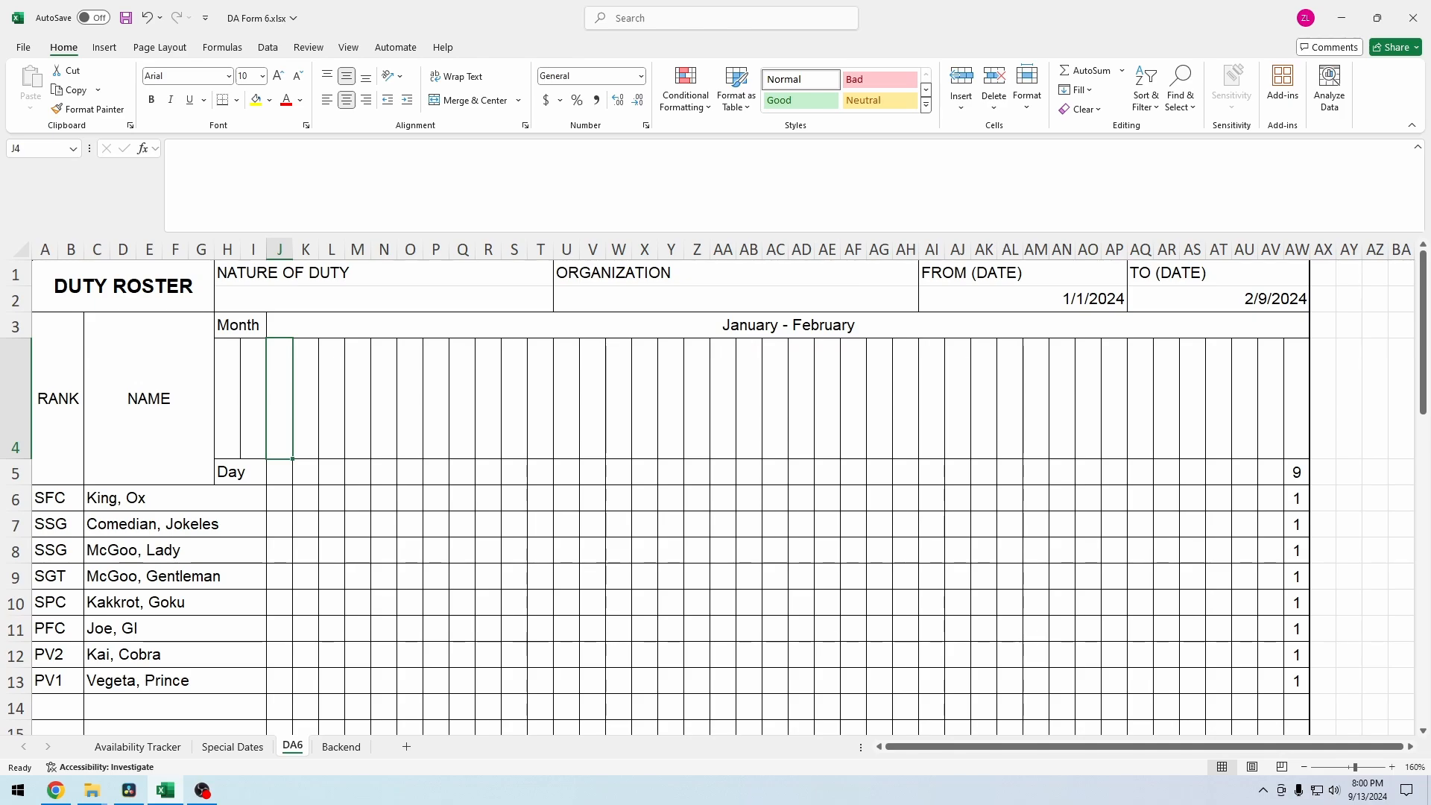
text(=)
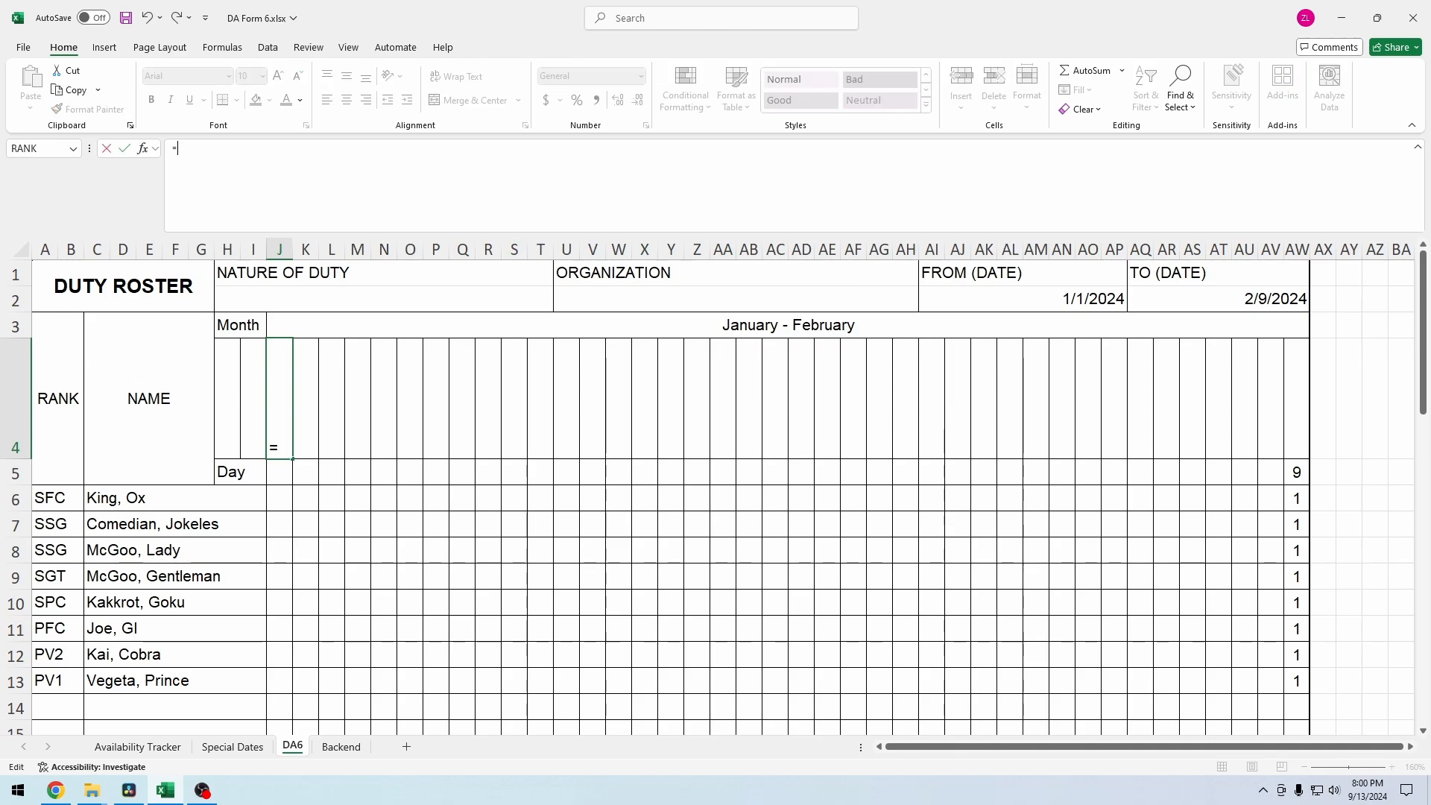
click(1023, 299)
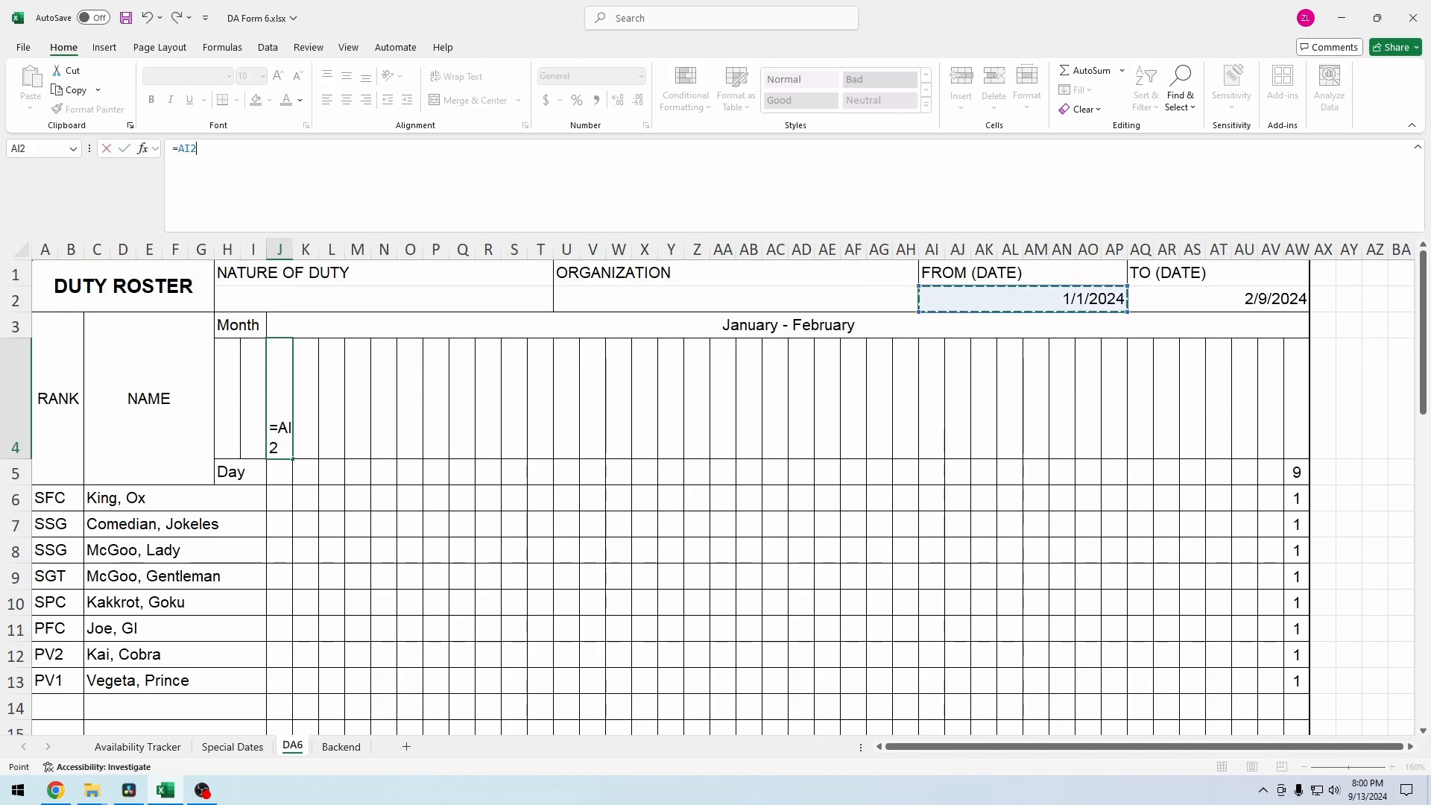
key(ctrl+Return)
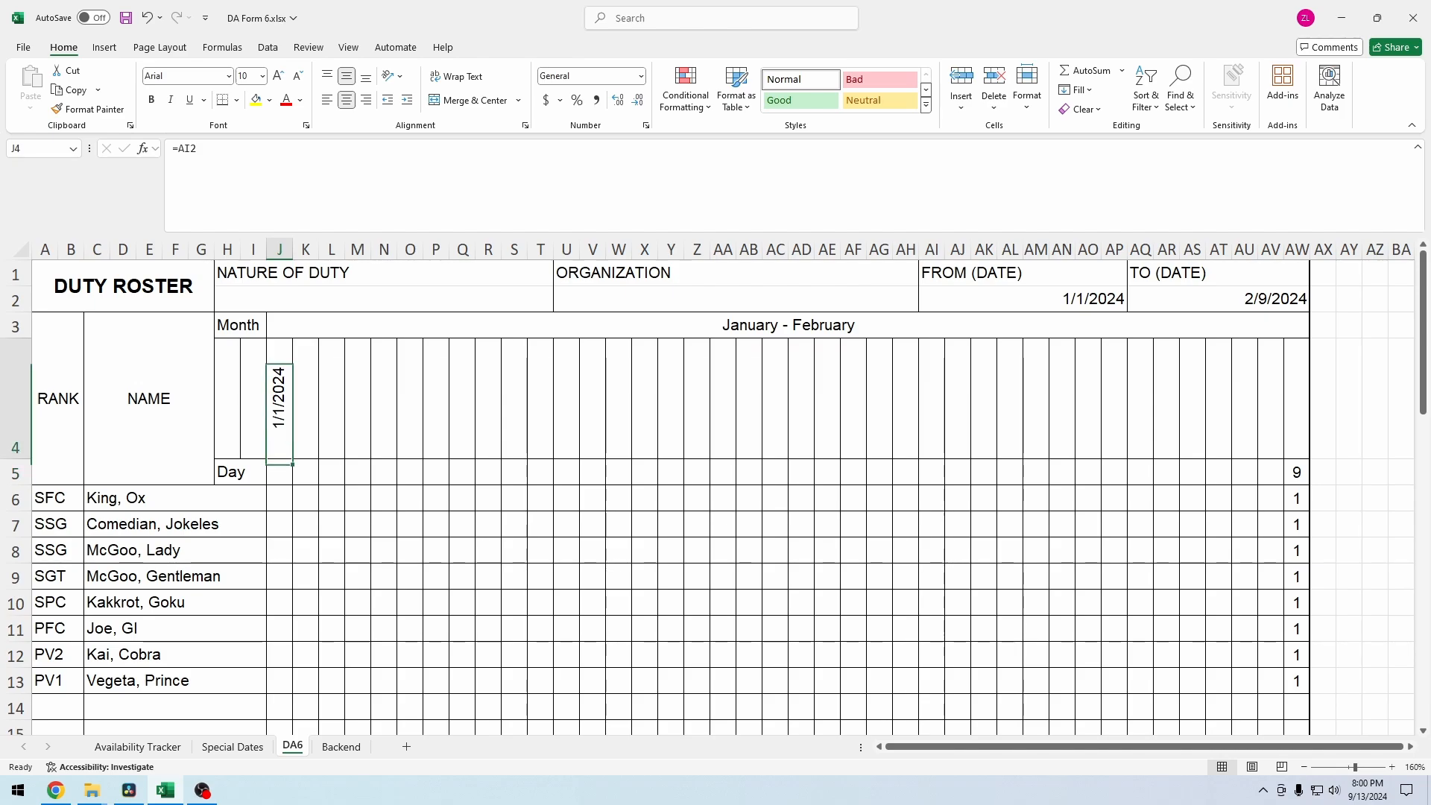
Step: Enter =J4+1 in K4 and fill the formula across row 4 to AW4
click(306, 398)
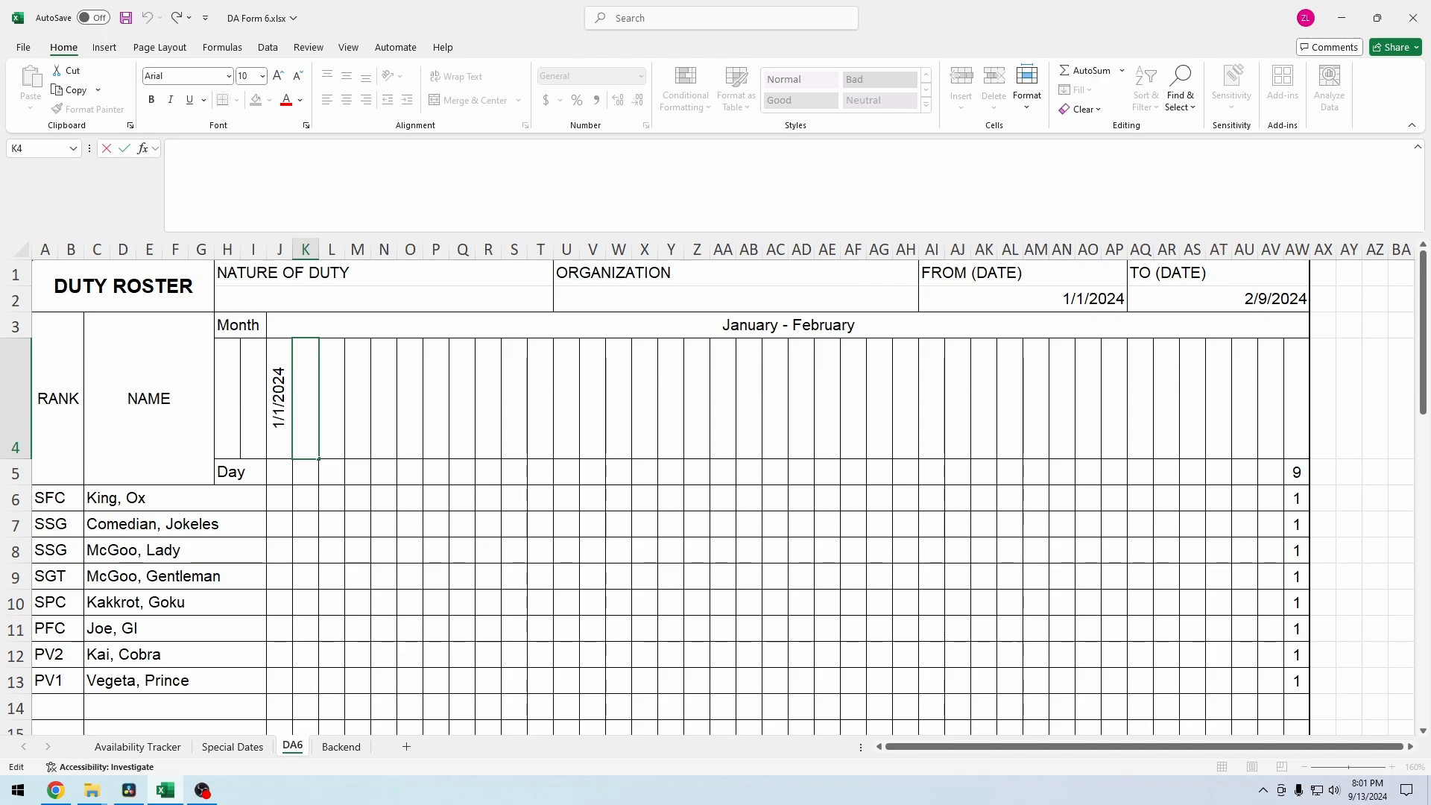
text(=)
key(Left)
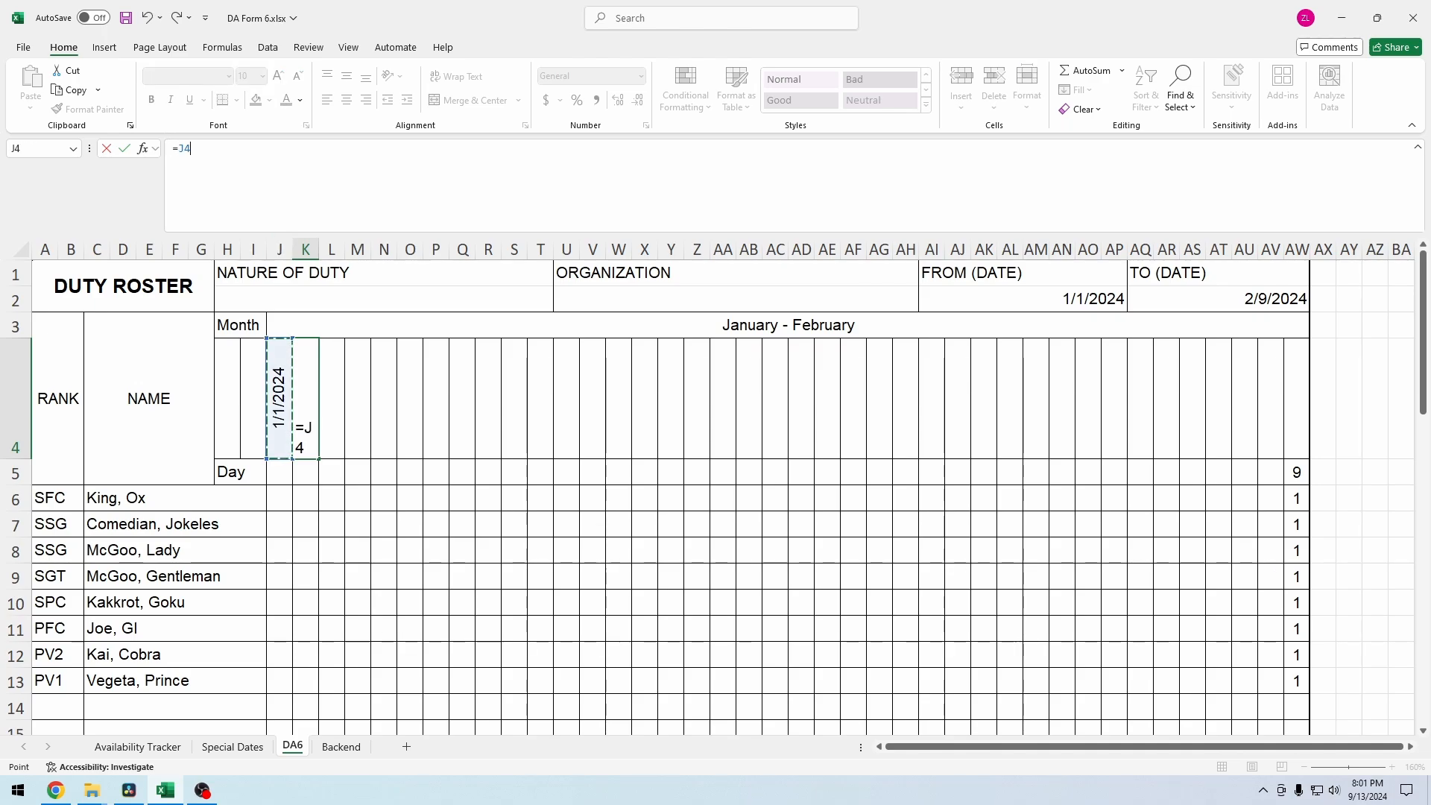
text(+1)
key(ctrl+Return)
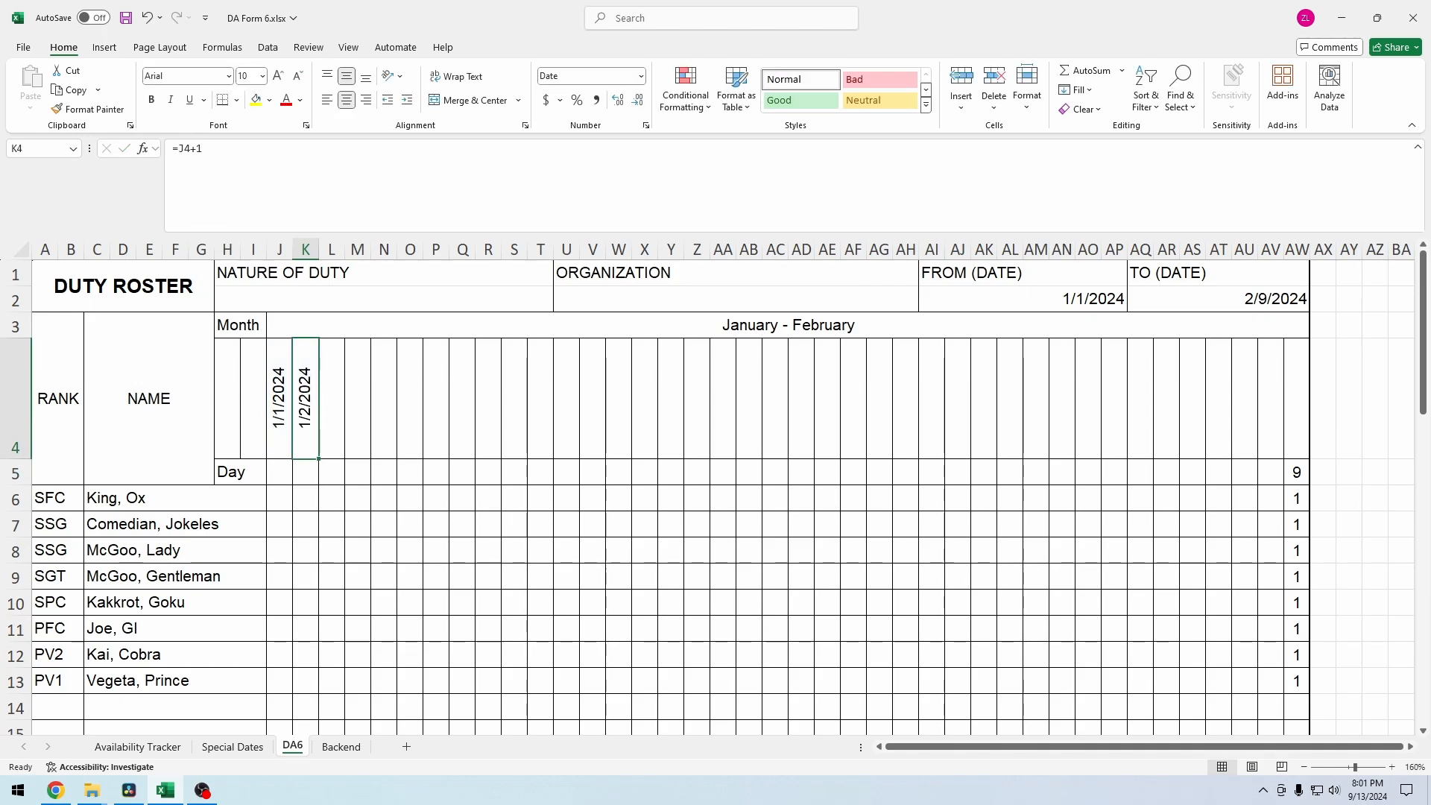
drag(319, 459, 1309, 459)
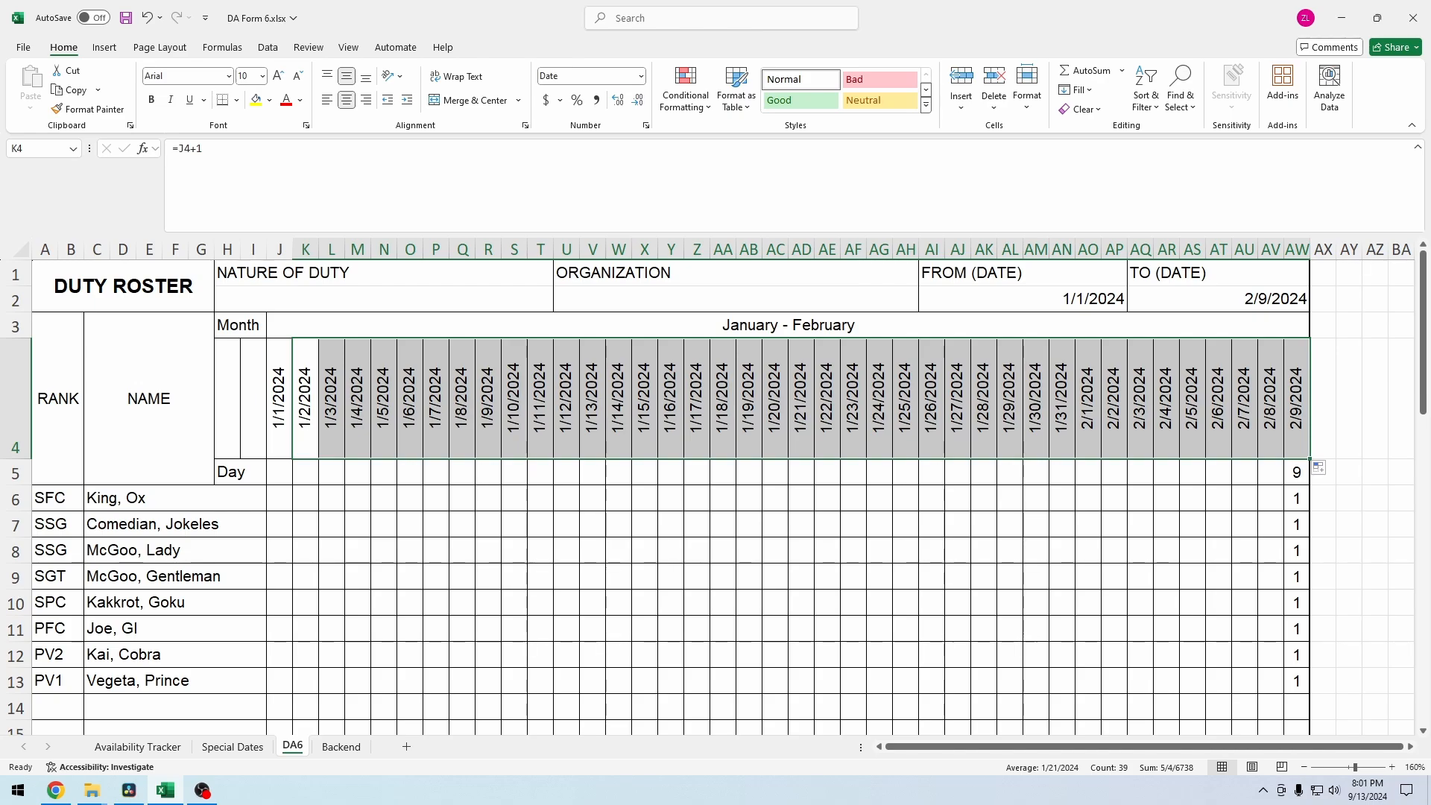
Step: Enter the formula =DAY(J4) in J5 to extract the day number from the date above
click(305, 472)
click(280, 471)
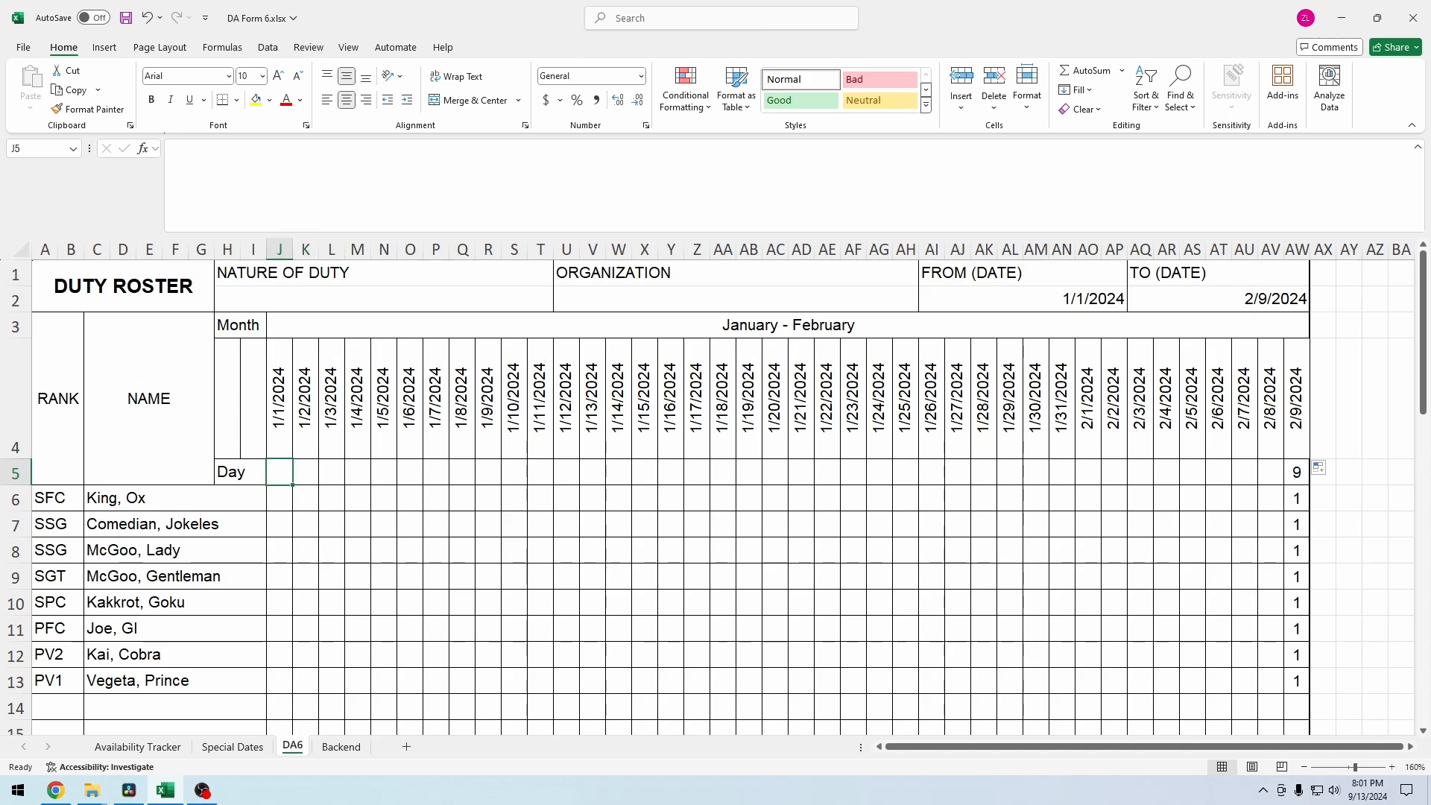
click(173, 149)
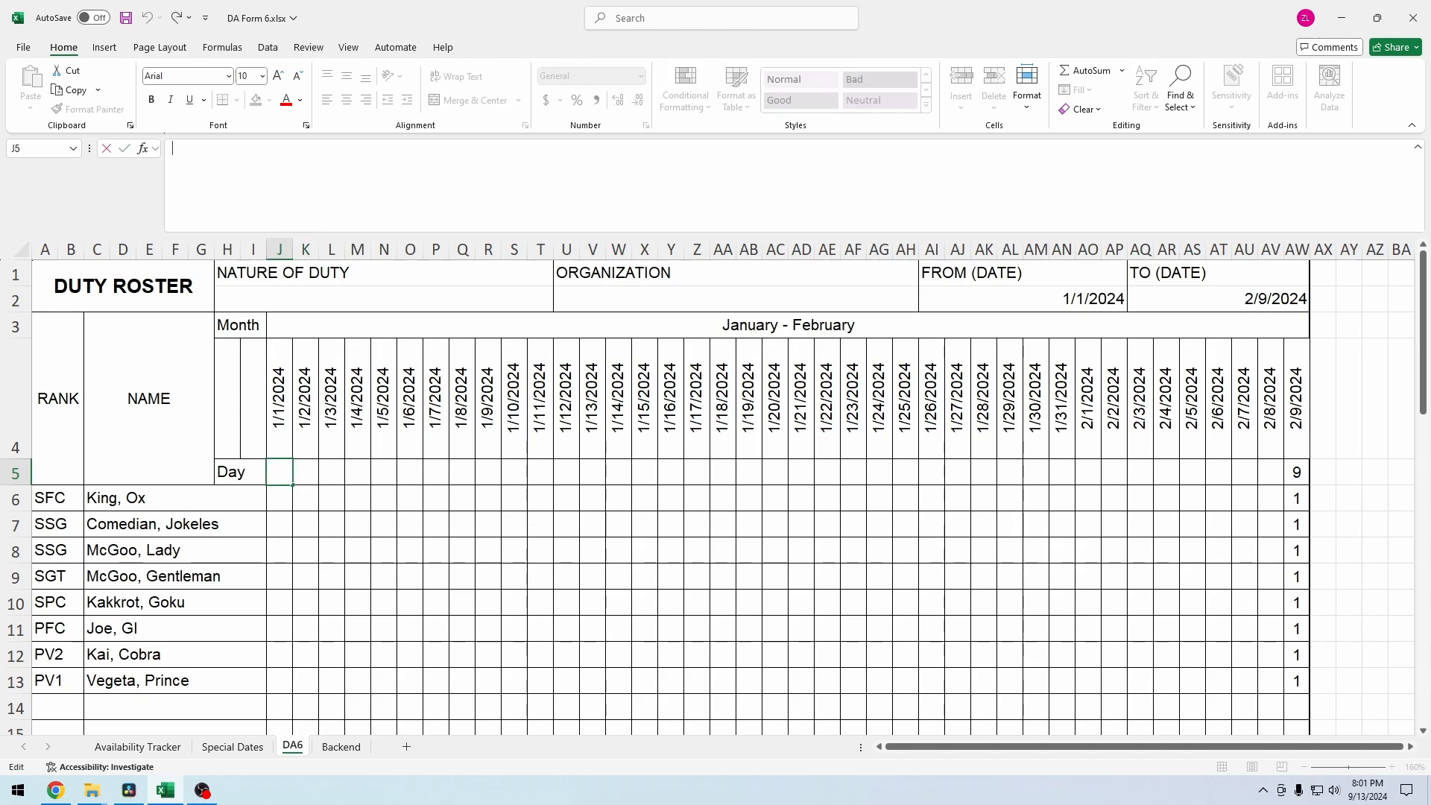
text(= day)
key(Tab)
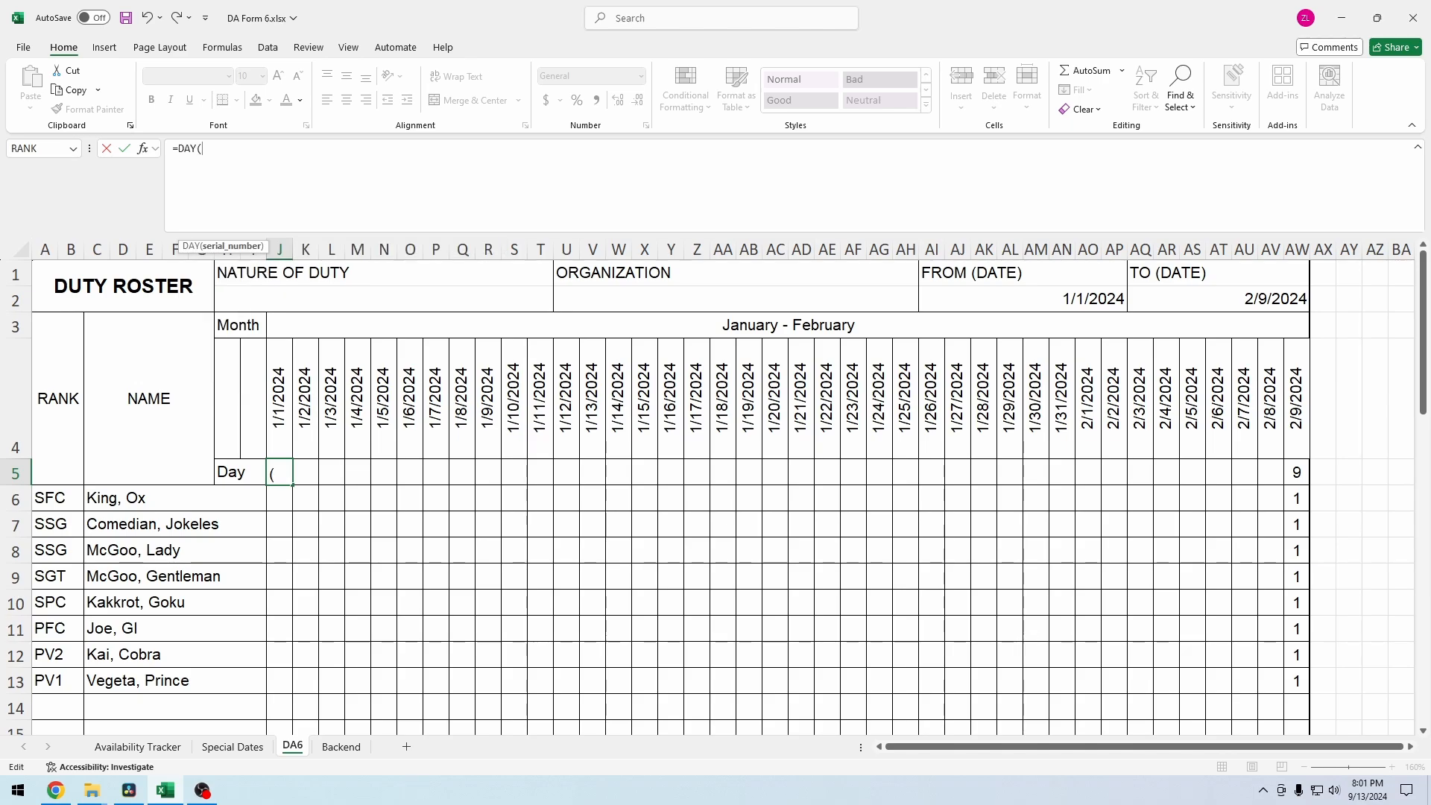
click(280, 399)
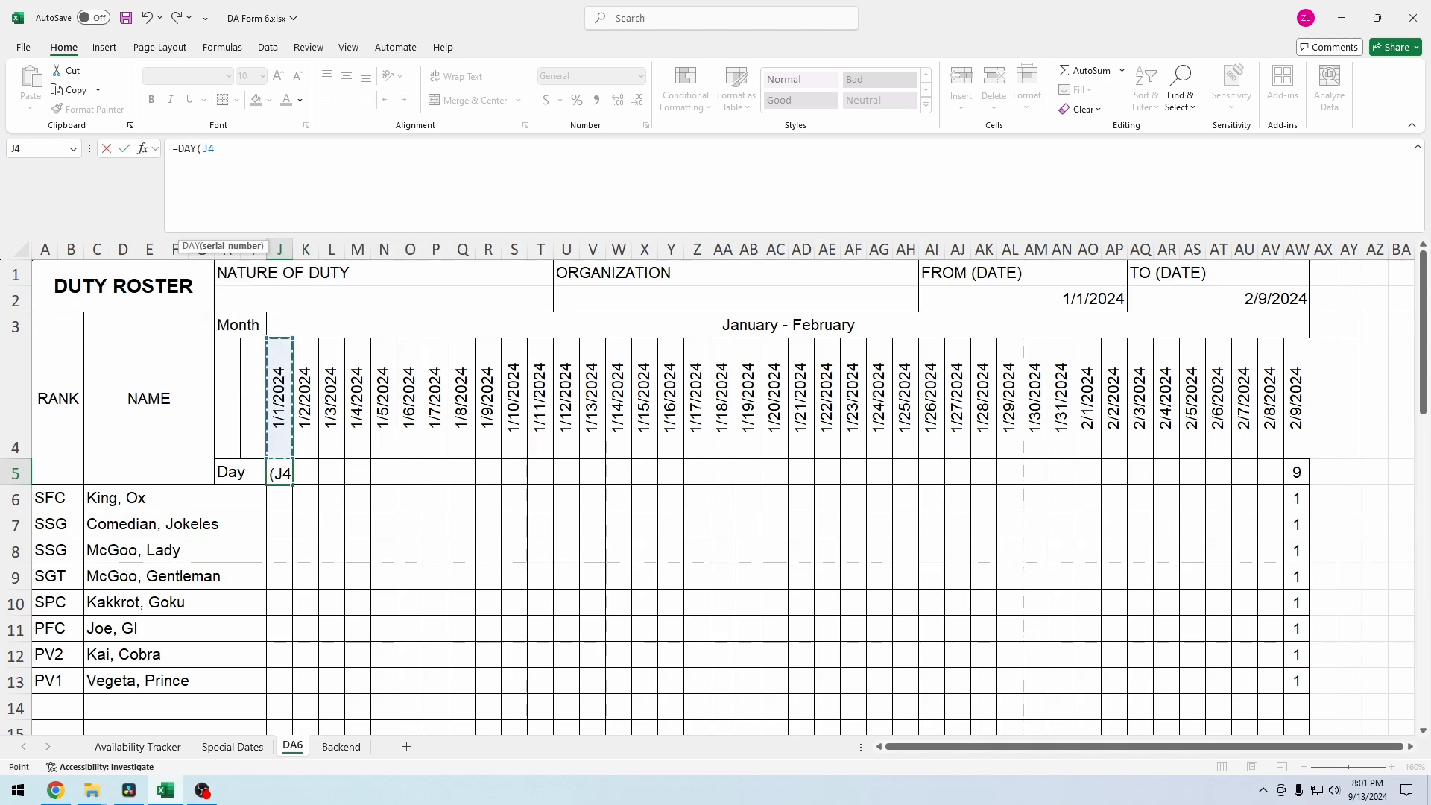
key(Return)
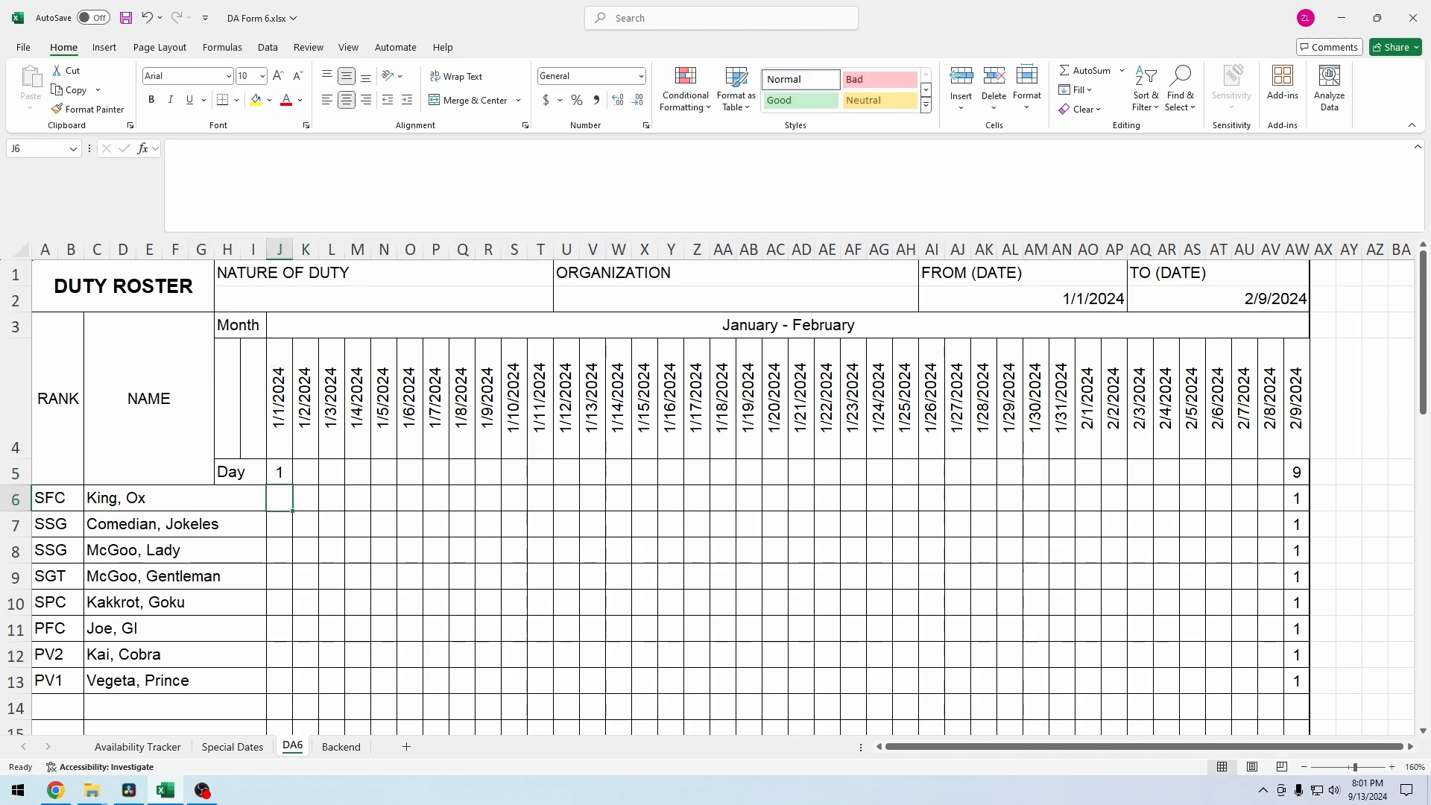
click(280, 473)
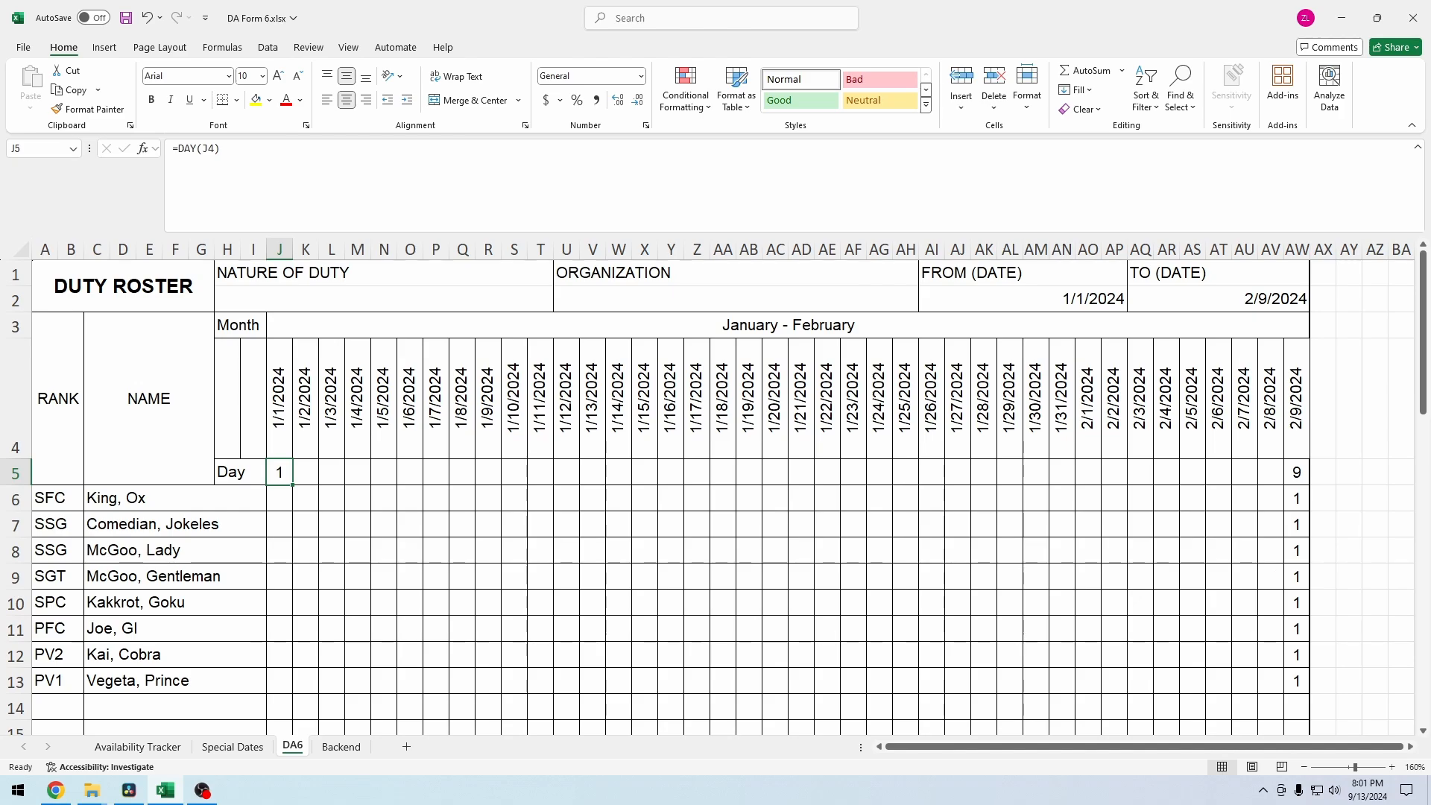
Step: Fill the J5 day formula across the Day row to AW5
click(280, 398)
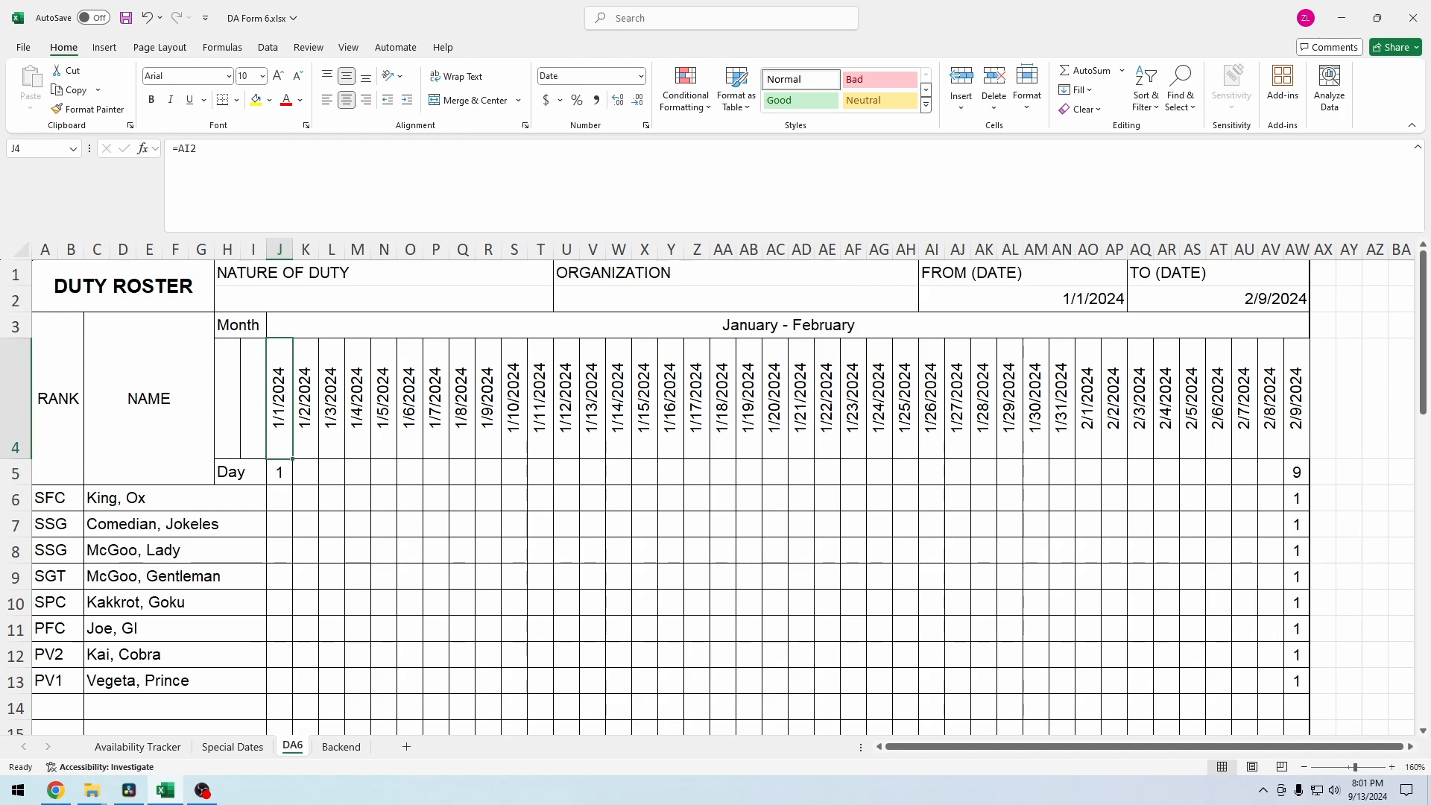
click(279, 473)
drag(292, 484, 1177, 477)
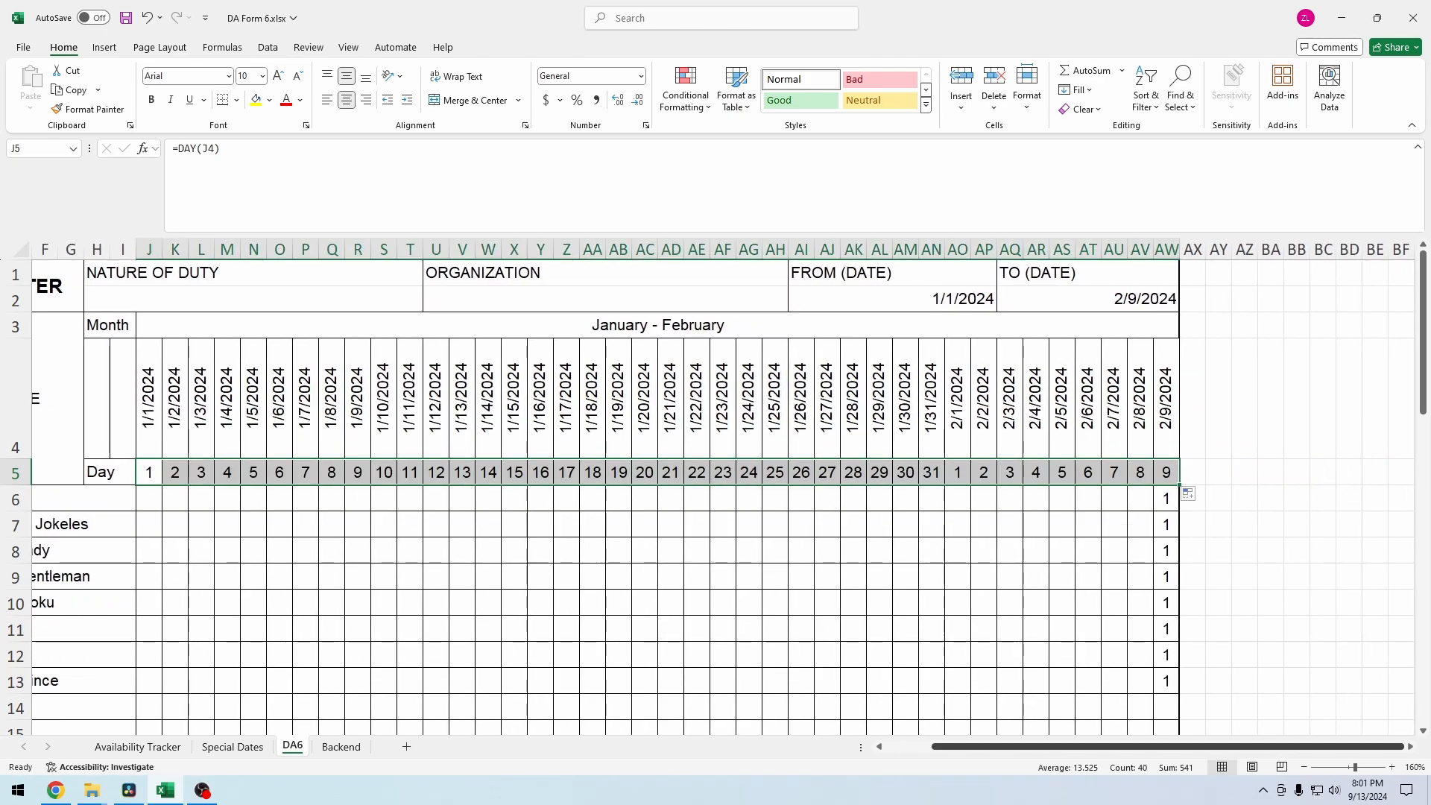
drag(1052, 746, 1003, 747)
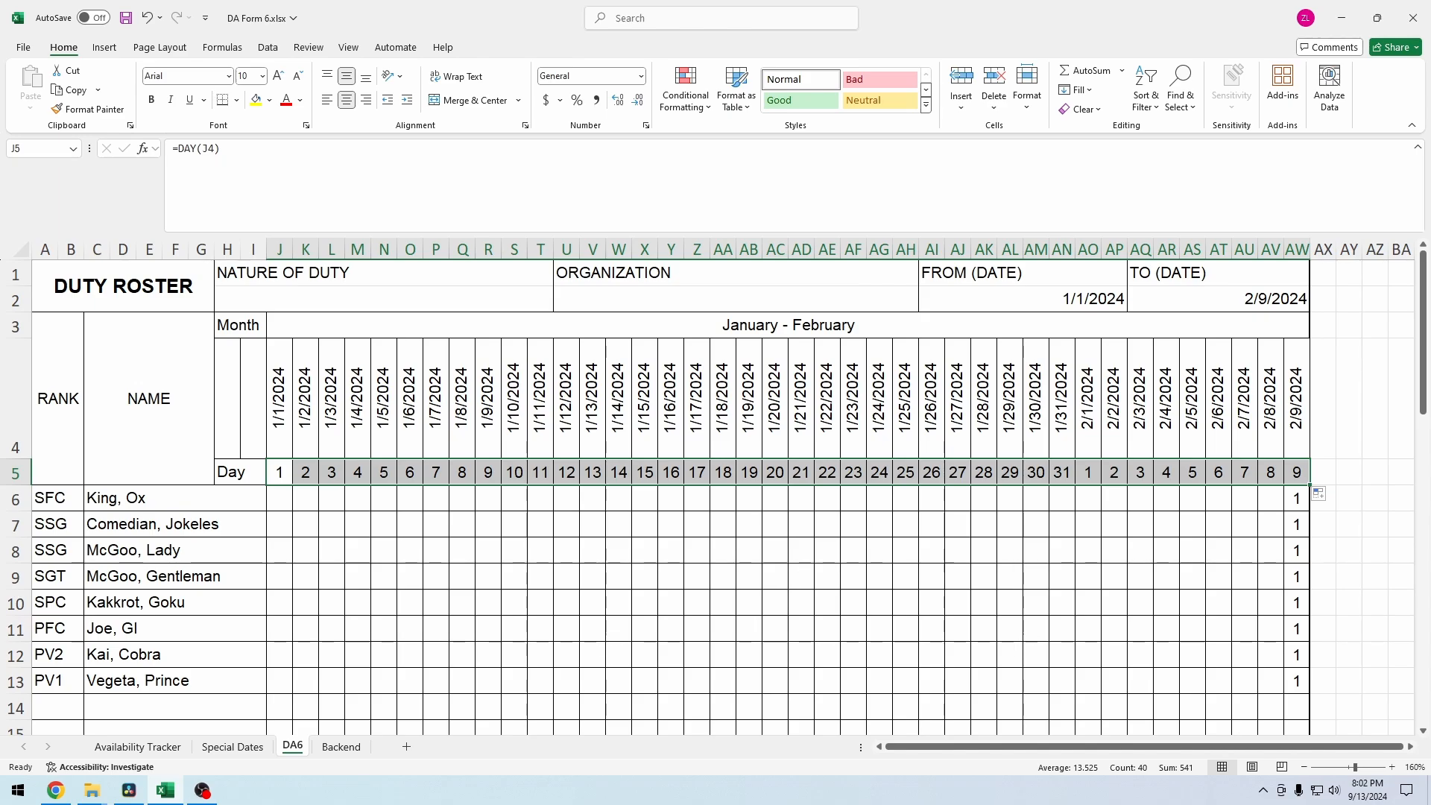
Step: Enter the starting values 1, 2, 5, X1, 3, 2, 1 and X2 down J6:J13 for the first roster date
click(279, 498)
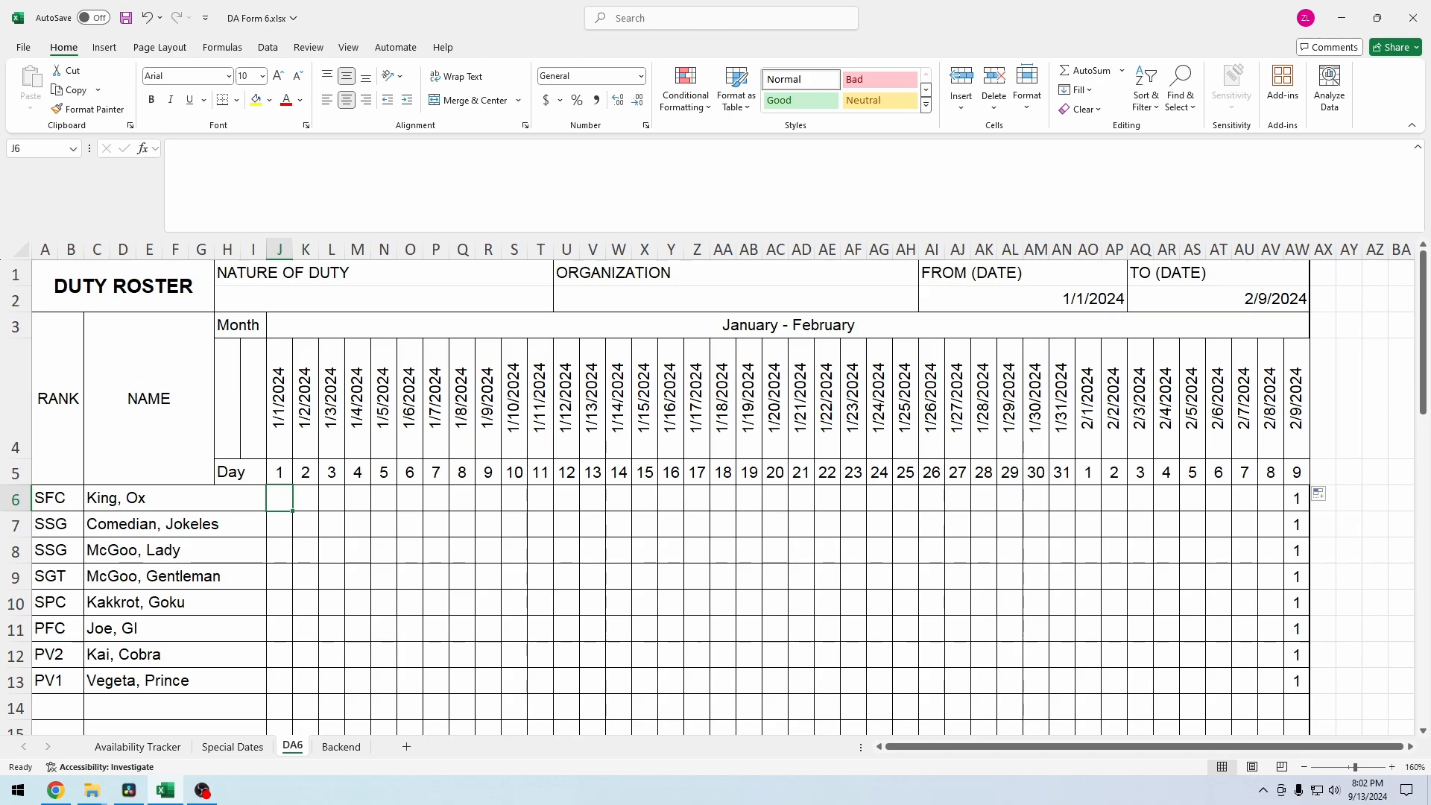
drag(306, 498, 1271, 680)
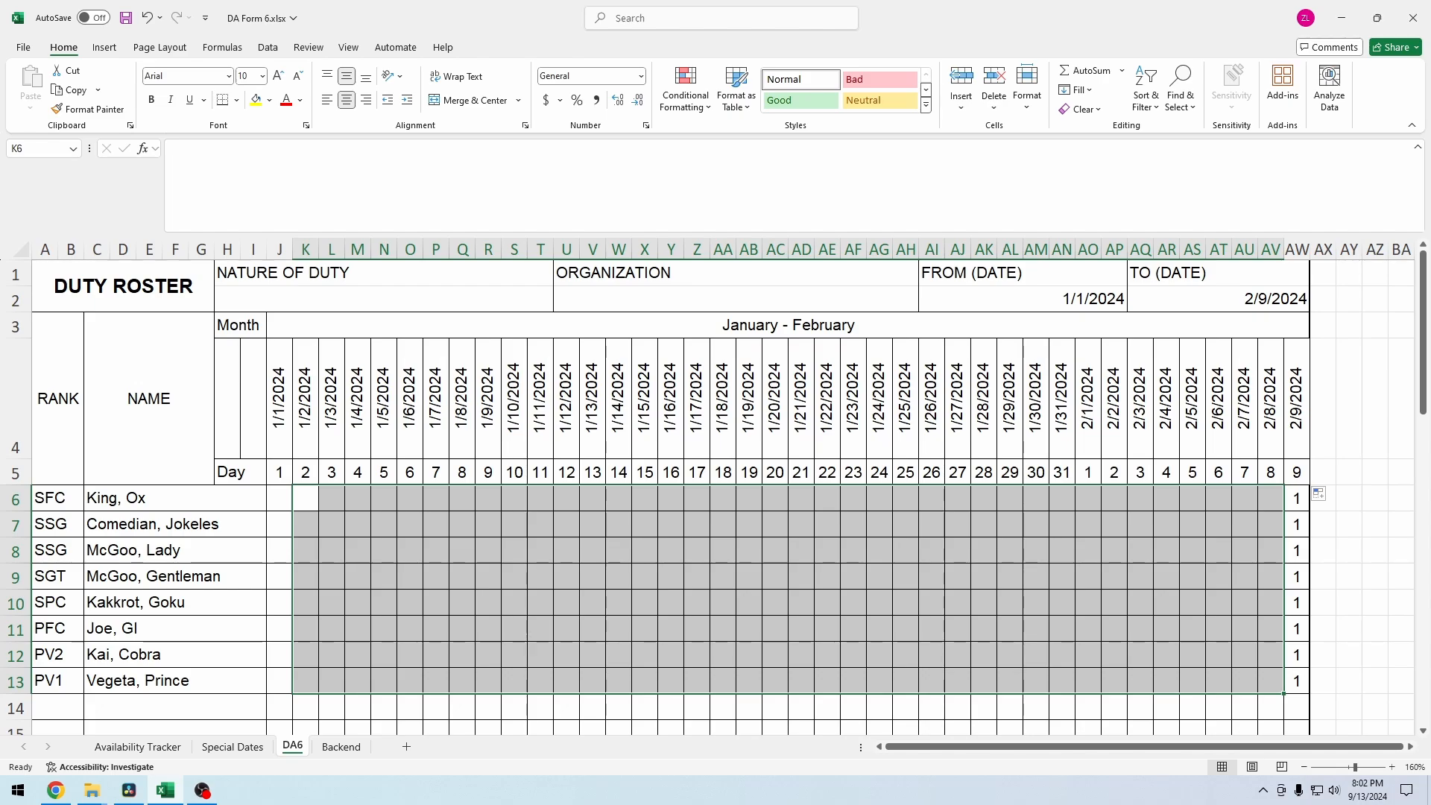
click(280, 498)
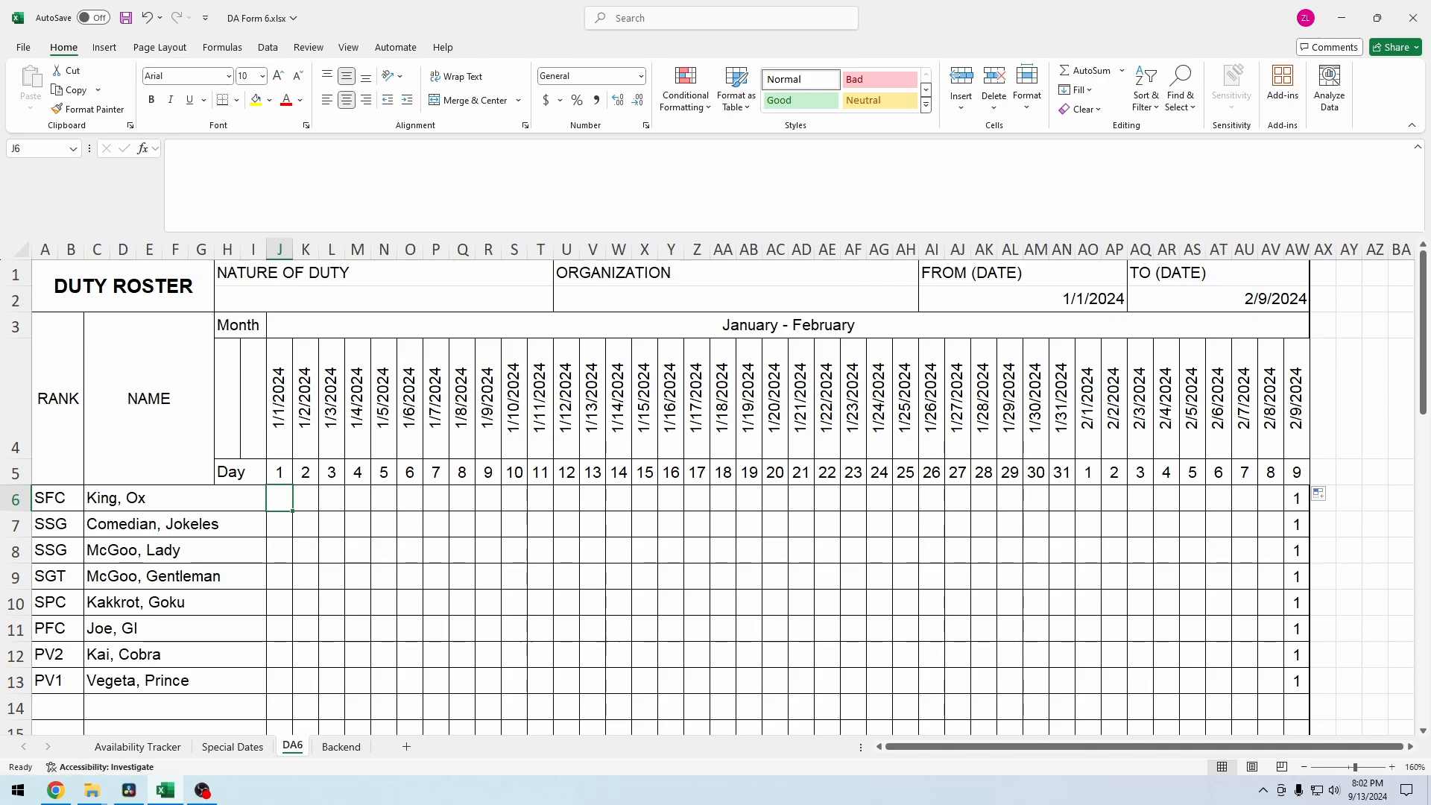
text(1)
key(Return)
text(2)
key(Return)
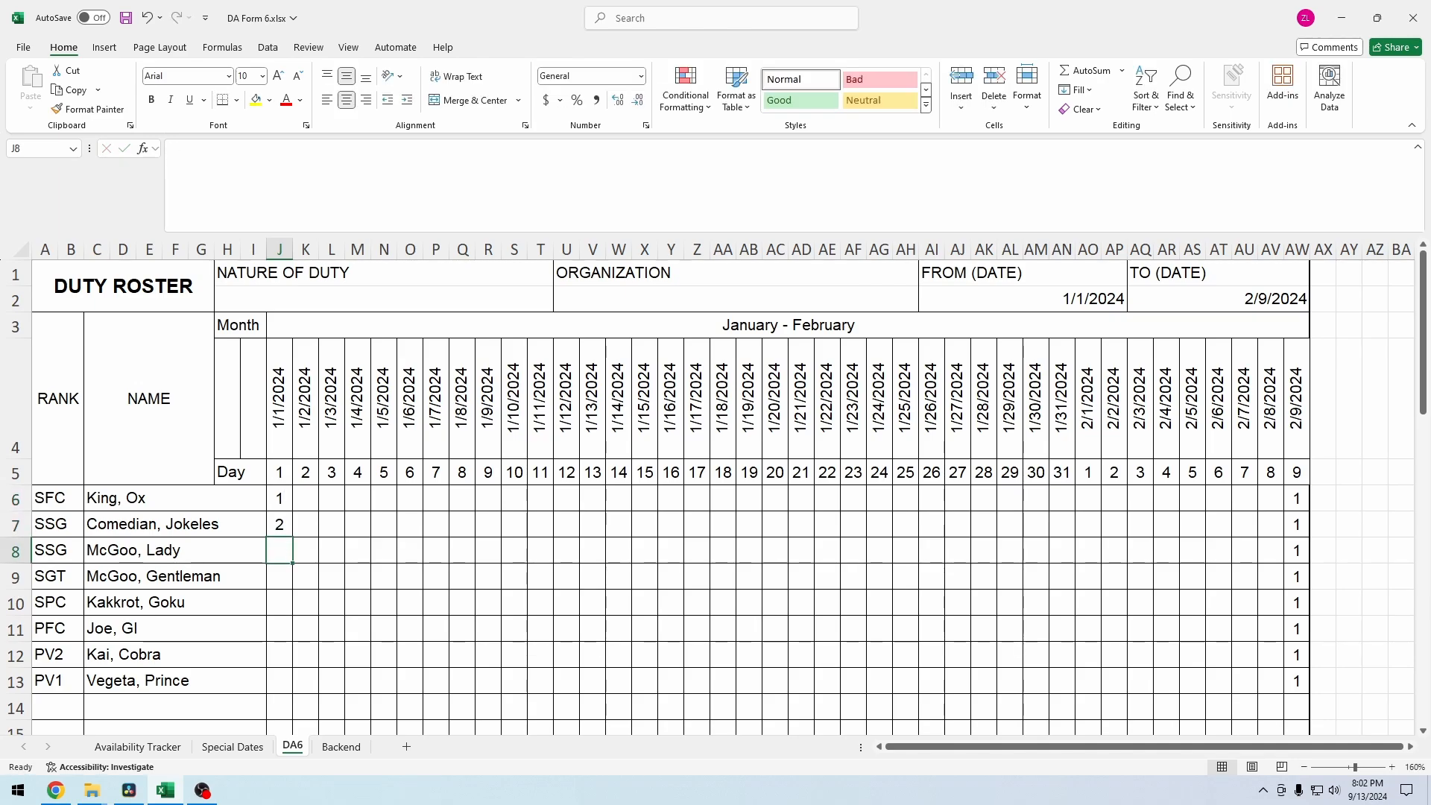
text(5)
key(Return)
text(X)
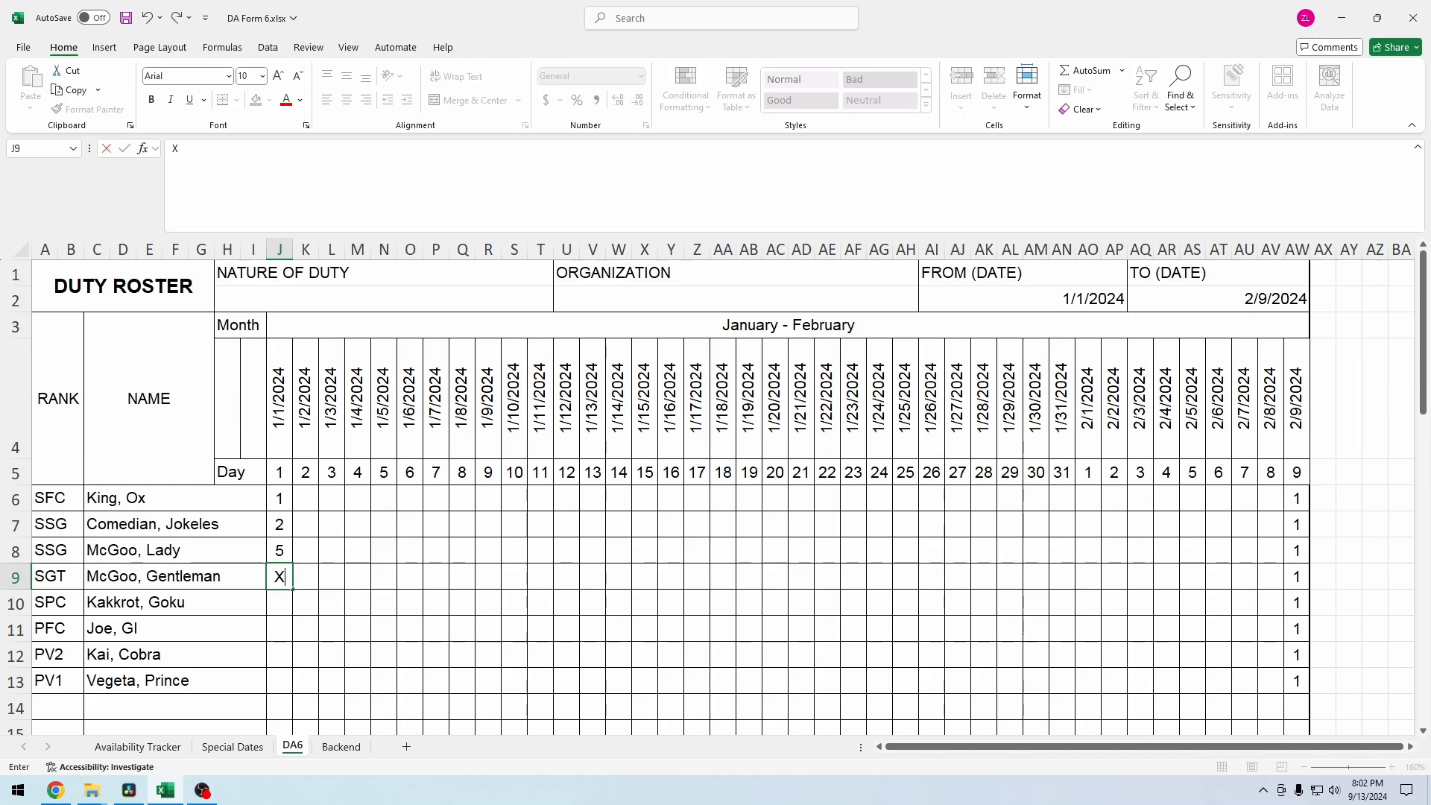
text(1)
key(Return)
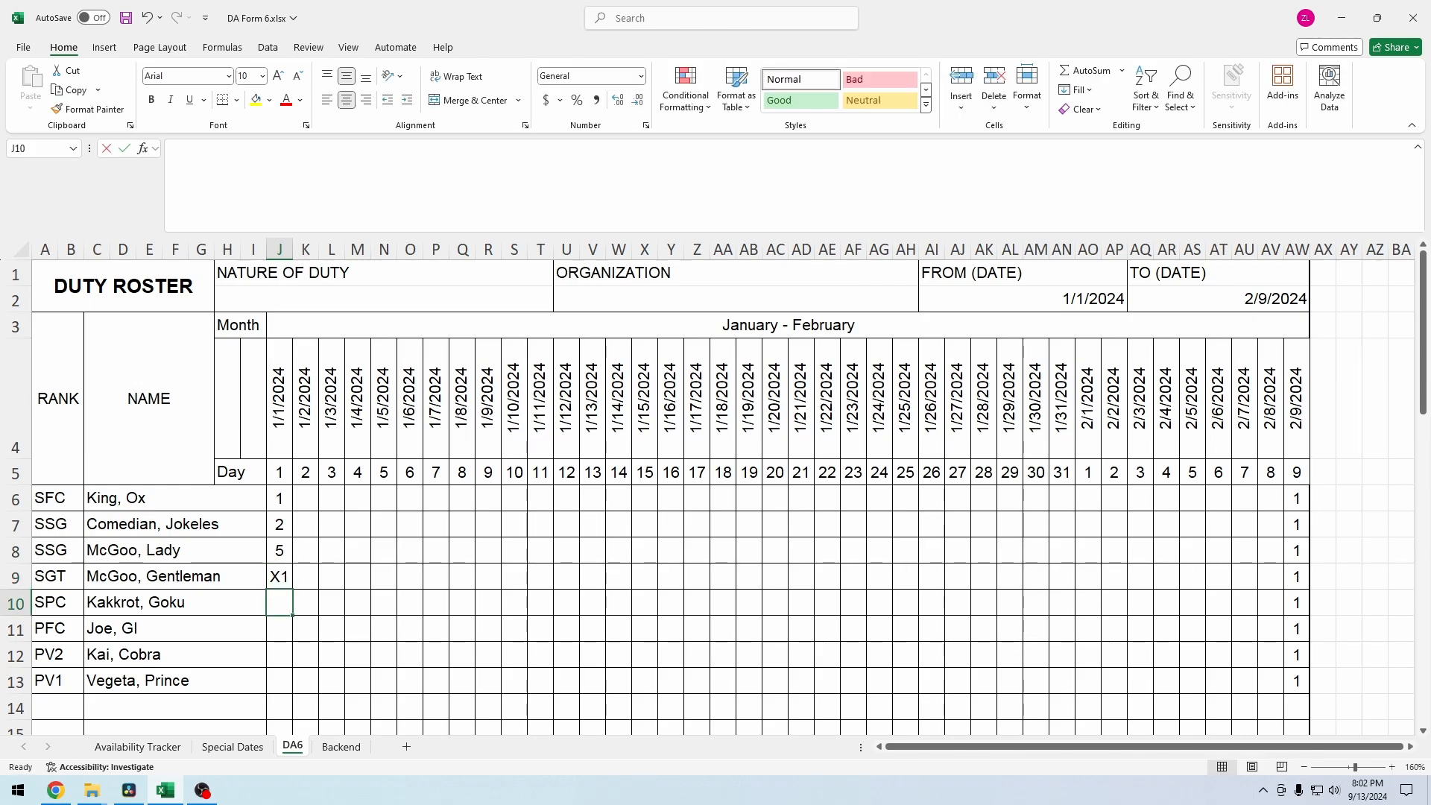
text(3)
key(Return)
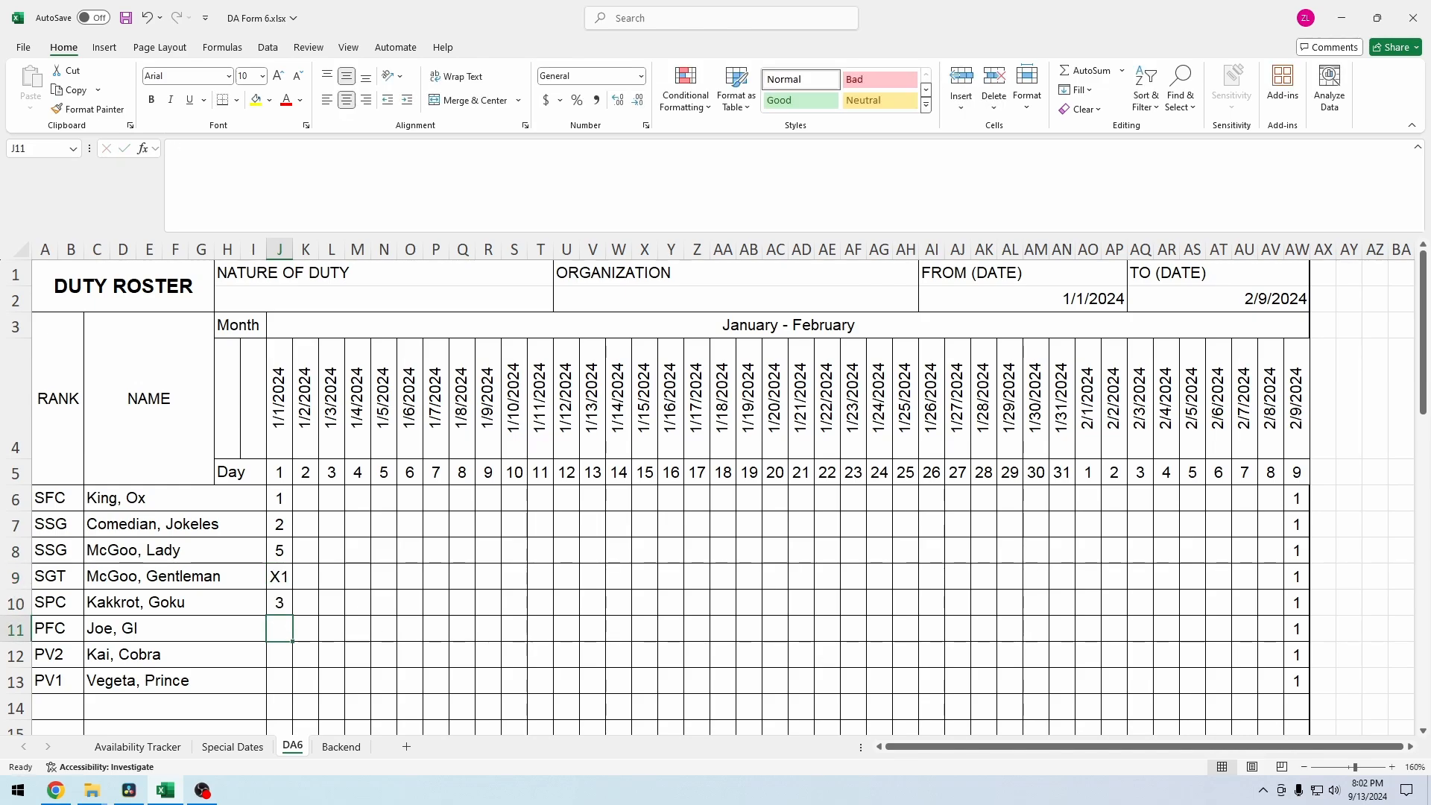
text(2)
key(Return)
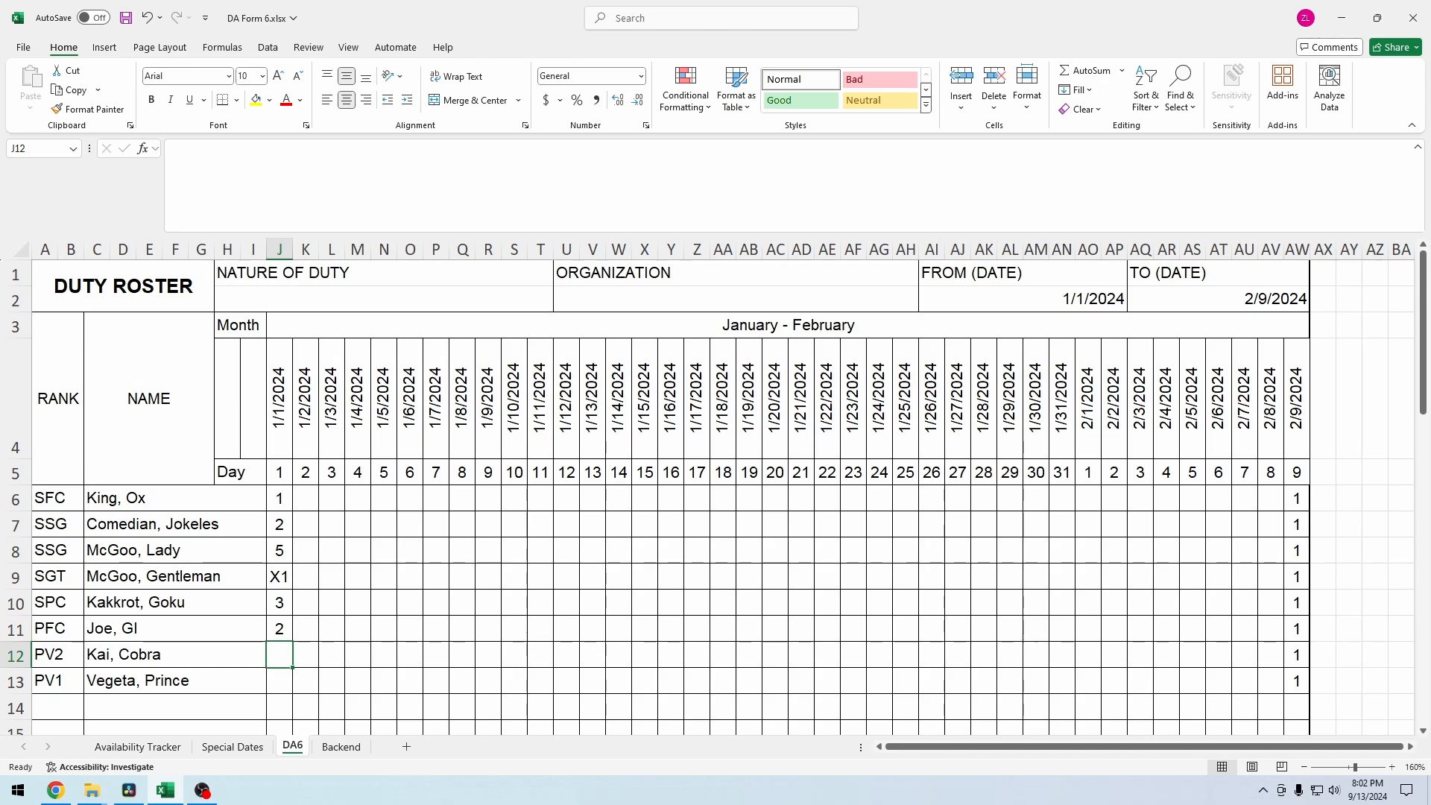
text(1)
key(Return)
text(X23)
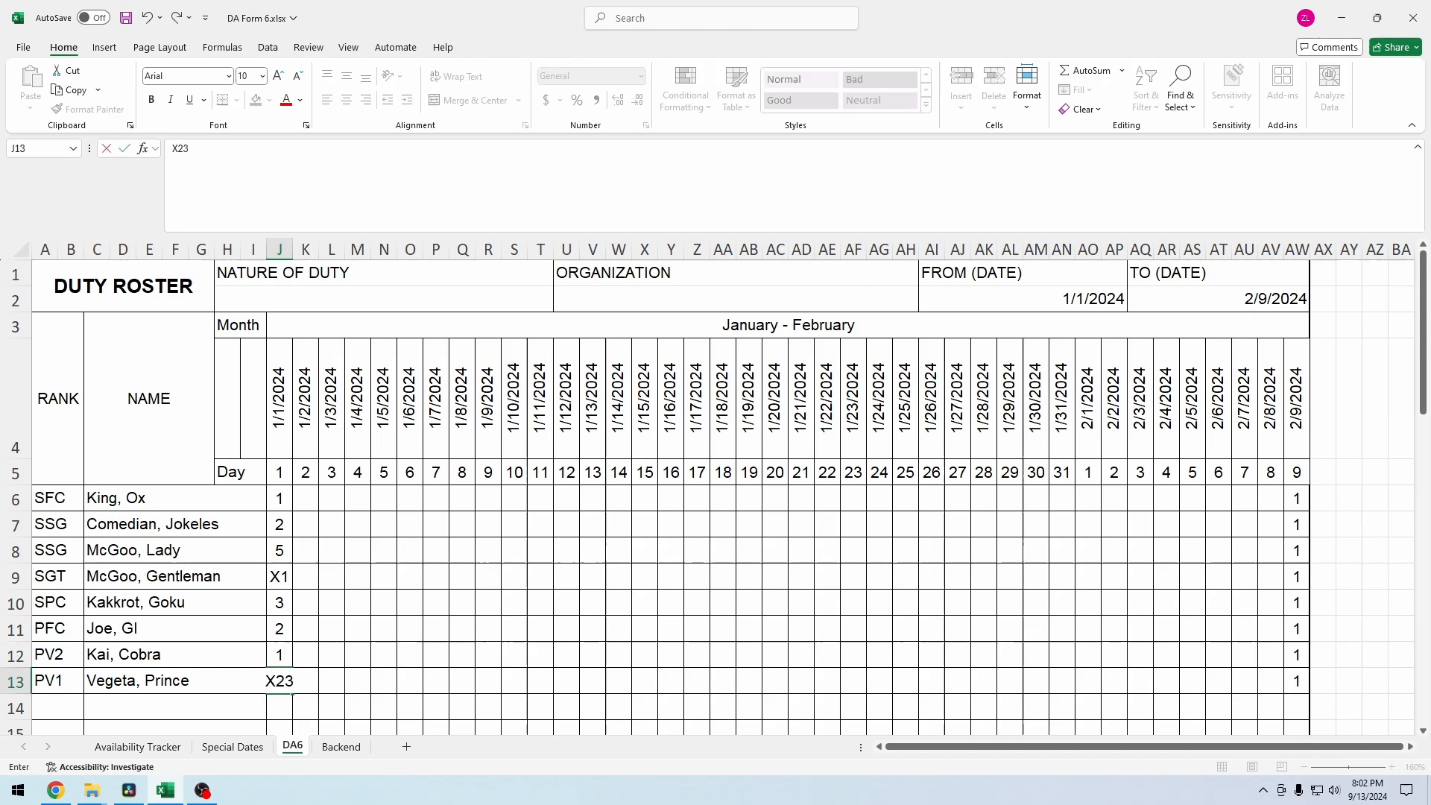
key(BackSpace)
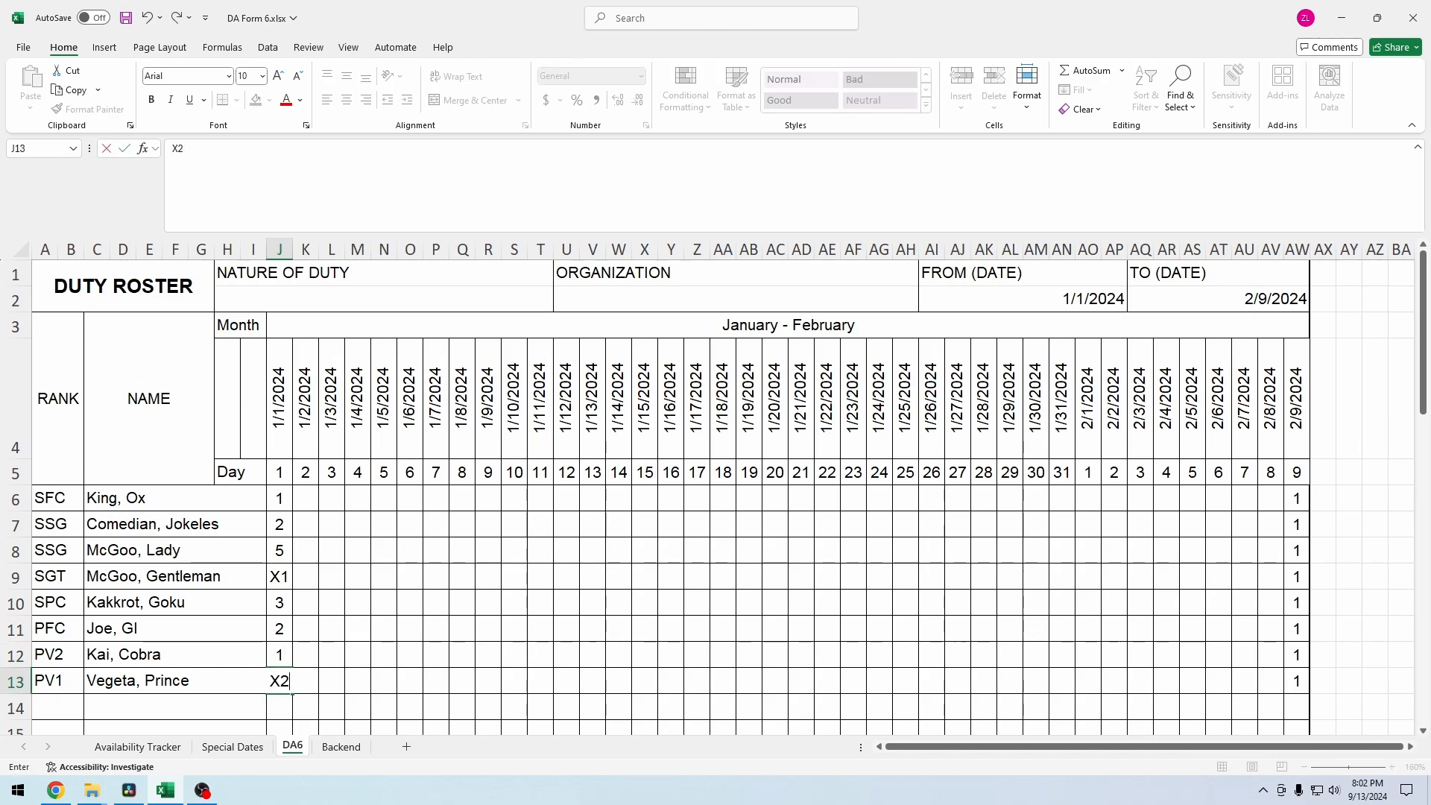
key(Return)
click(280, 498)
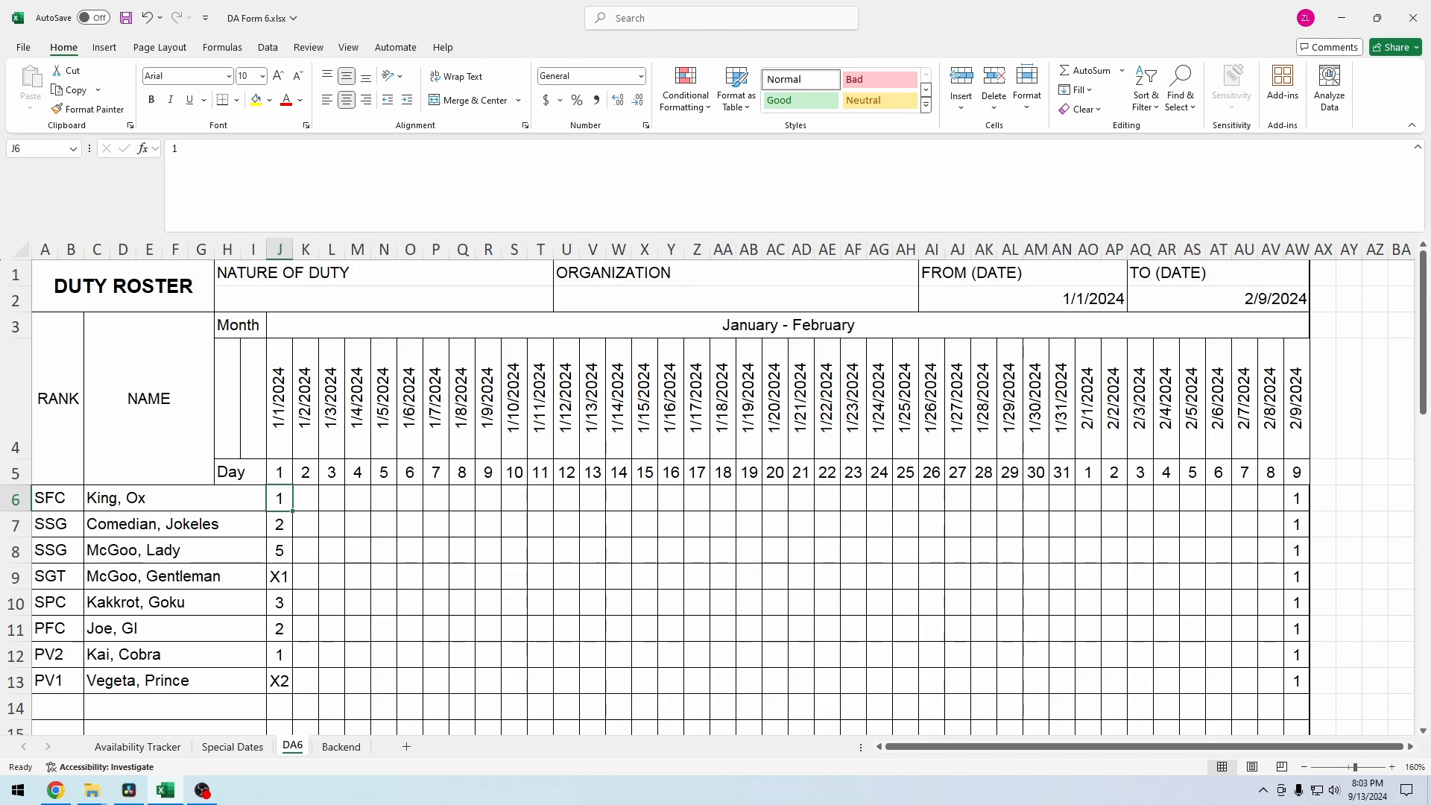
Step: Examine the roster's duty values in J6:J13 and AW6:AW13, the blank cells between them, and the Special Dates sheet
drag(280, 498, 283, 682)
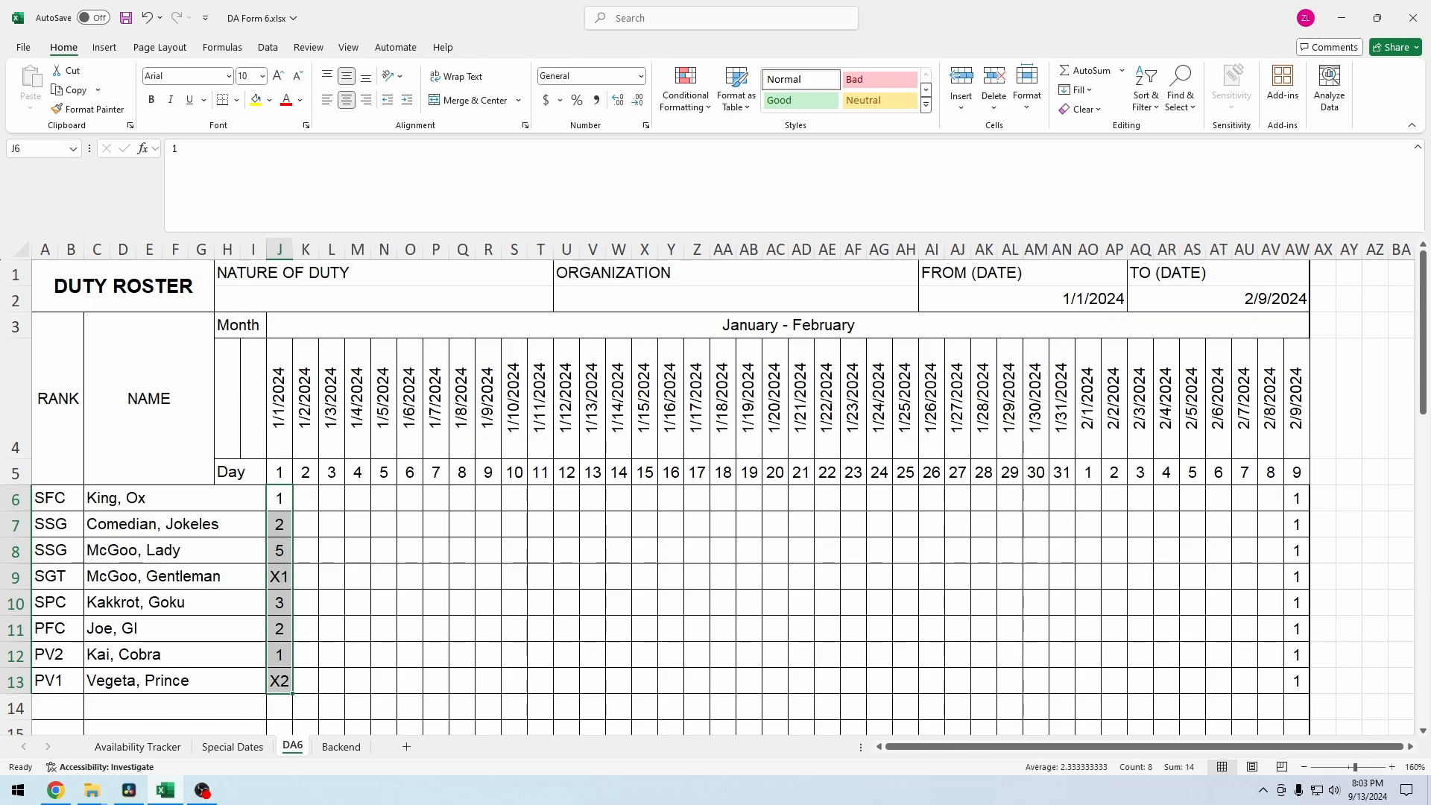
drag(1297, 473, 1297, 681)
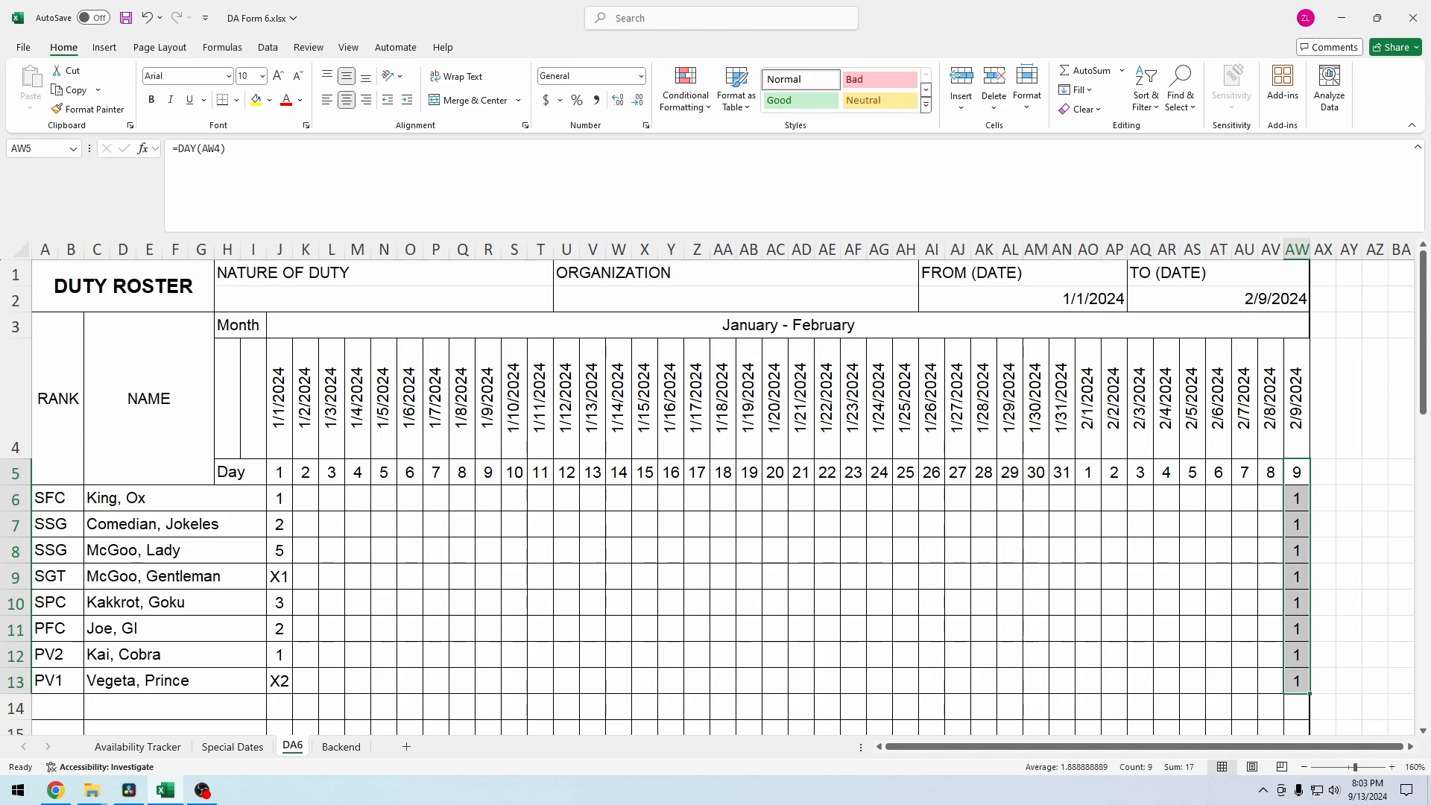
drag(279, 499, 279, 682)
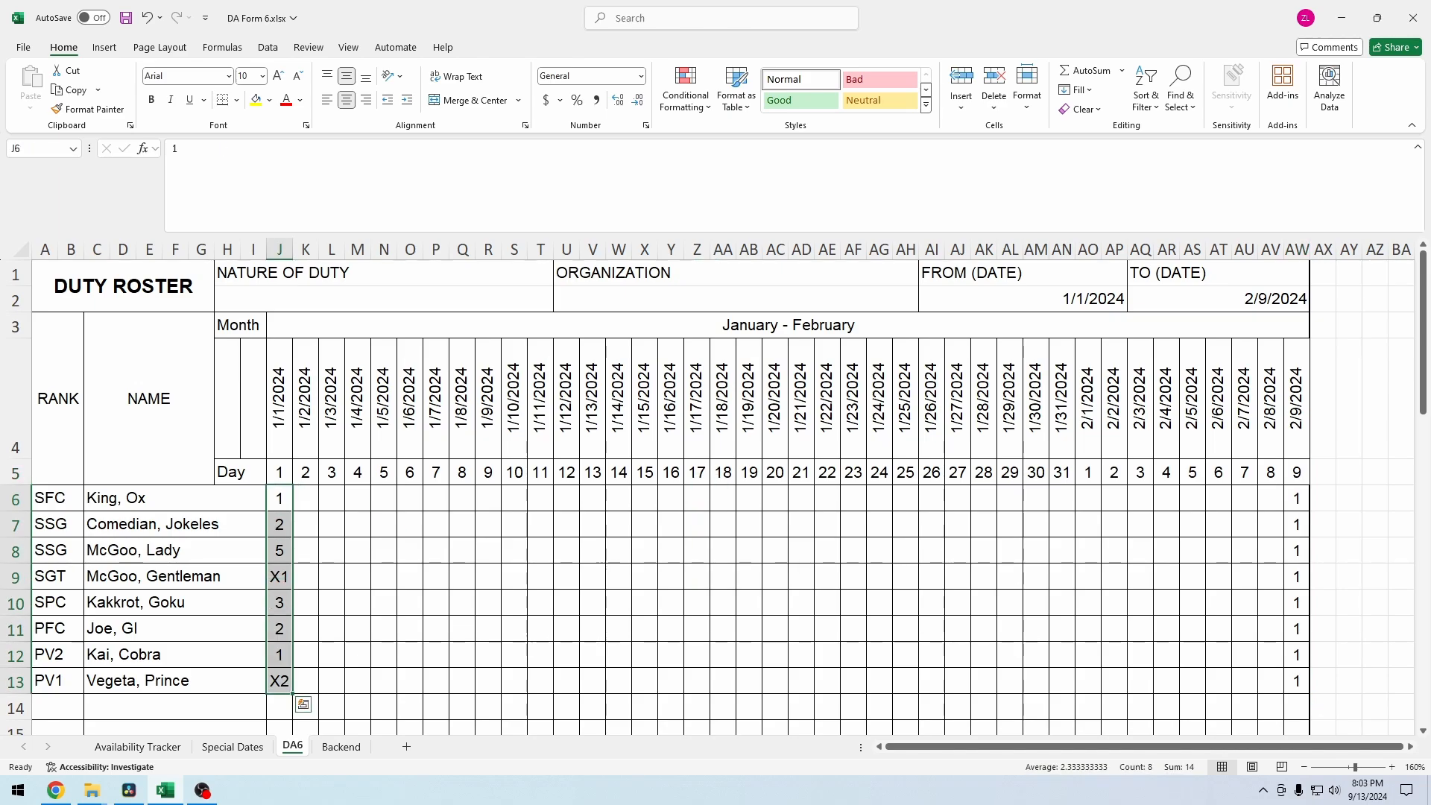
drag(827, 499, 827, 681)
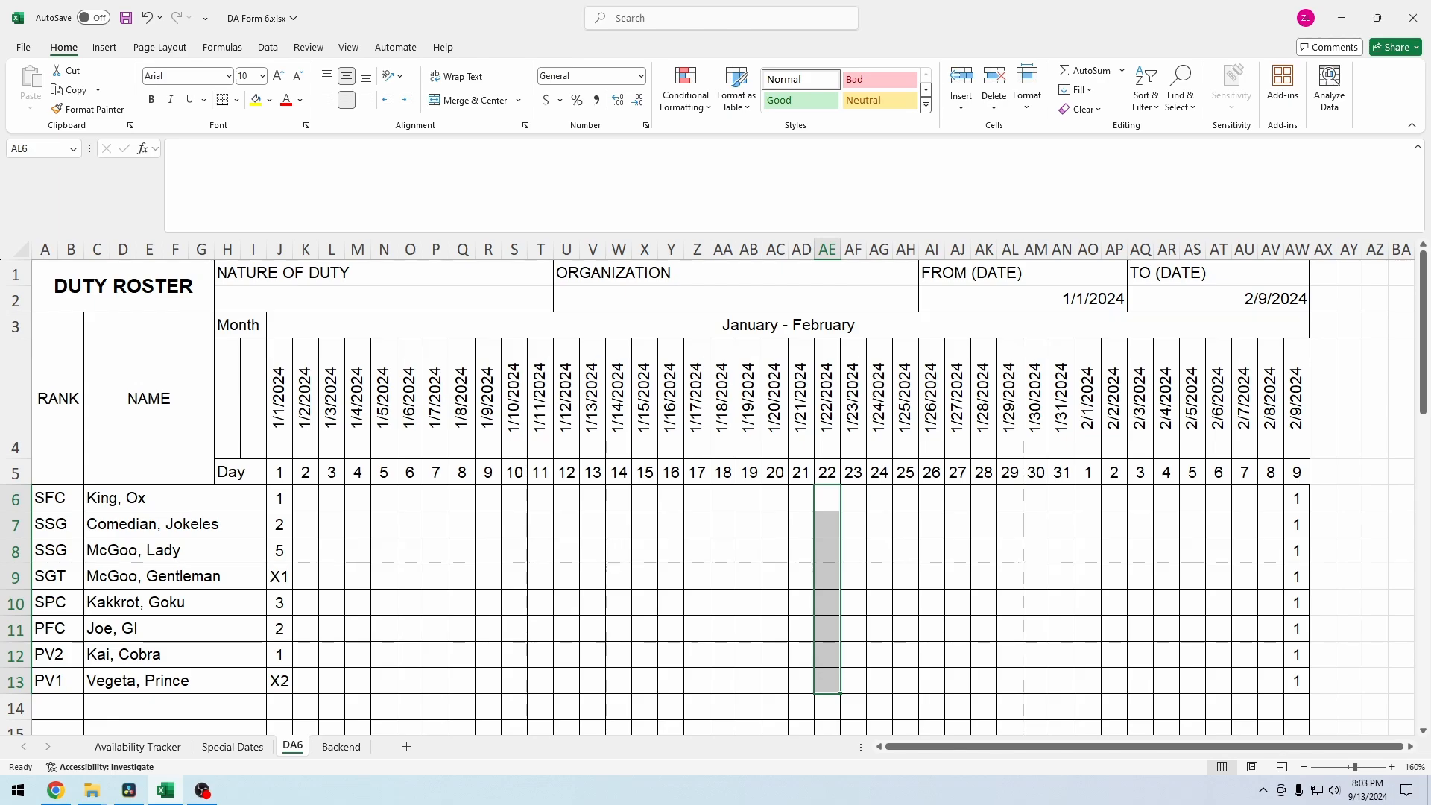
click(279, 498)
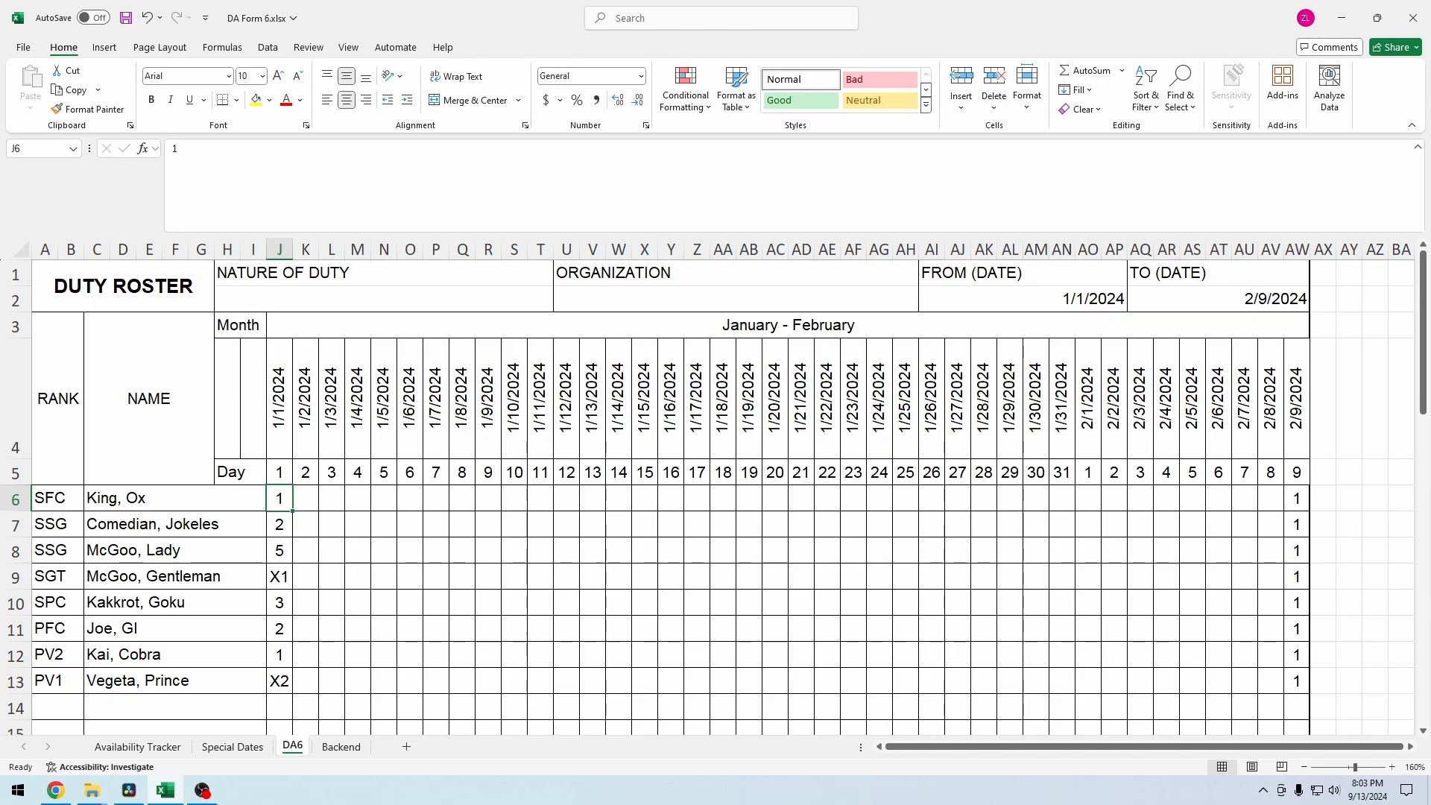
click(306, 398)
click(305, 499)
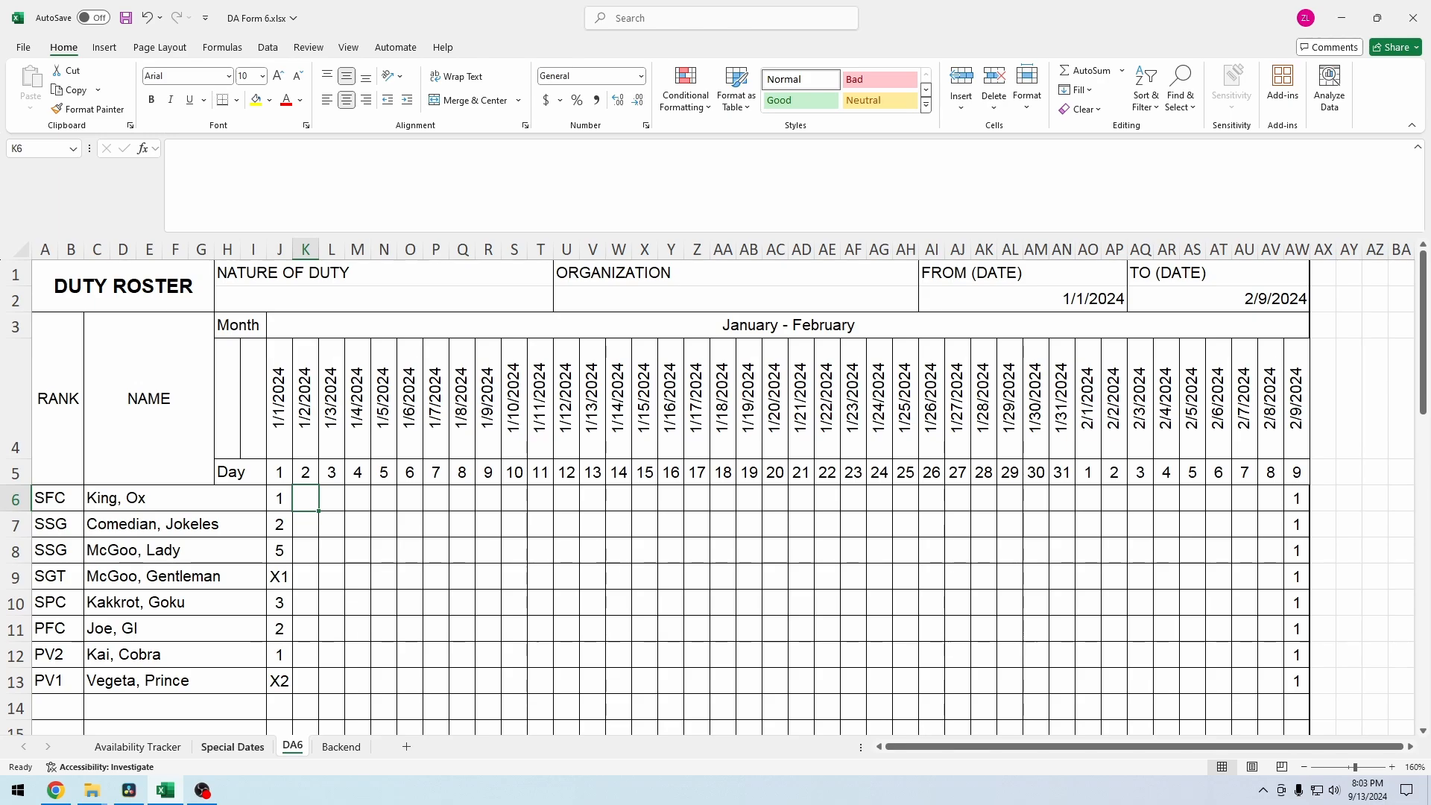
click(232, 746)
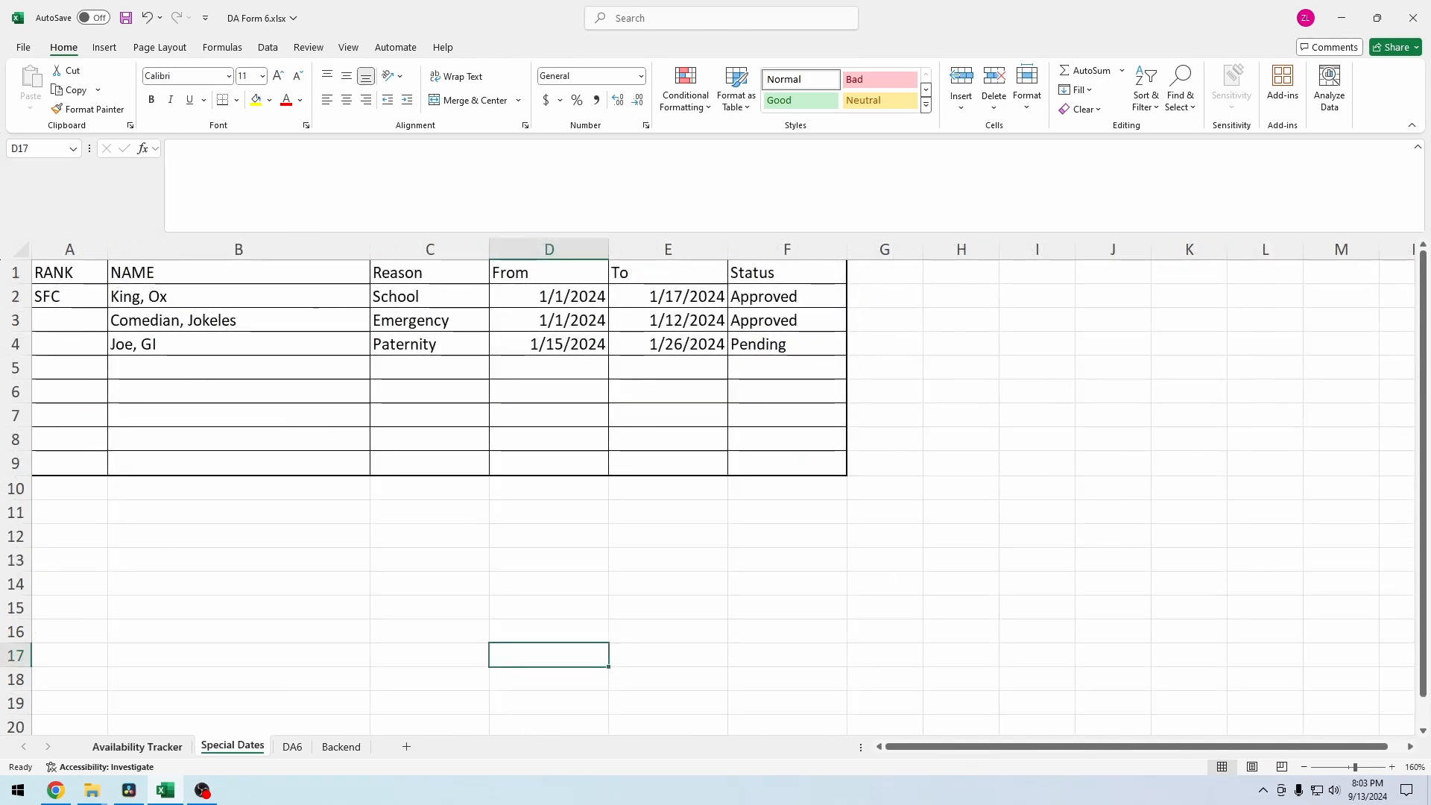
Step: On the Availability Tracker sheet, narrow columns C and D and rotate the Hidden Rank for Lookup header to 90 degrees
click(137, 746)
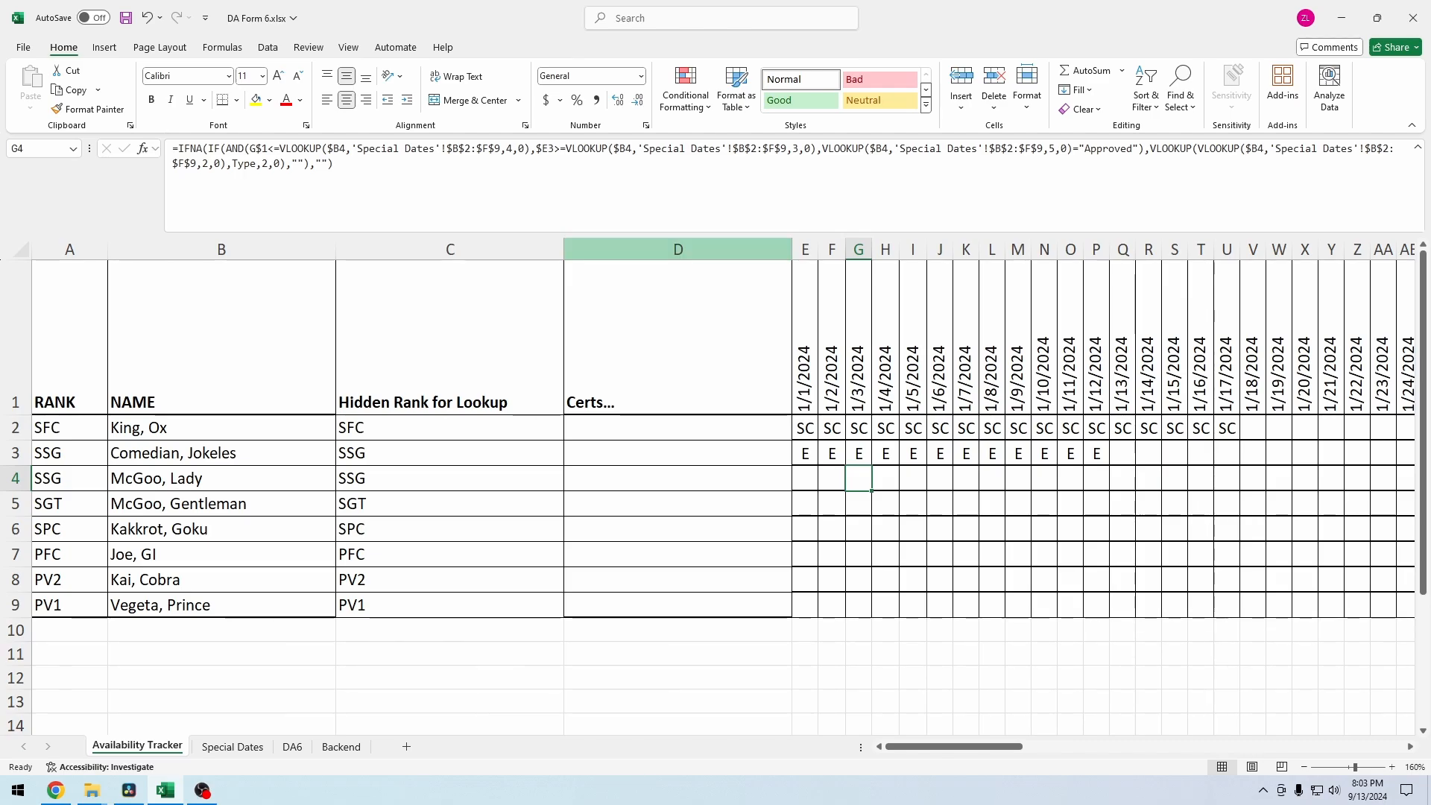
drag(793, 249, 523, 248)
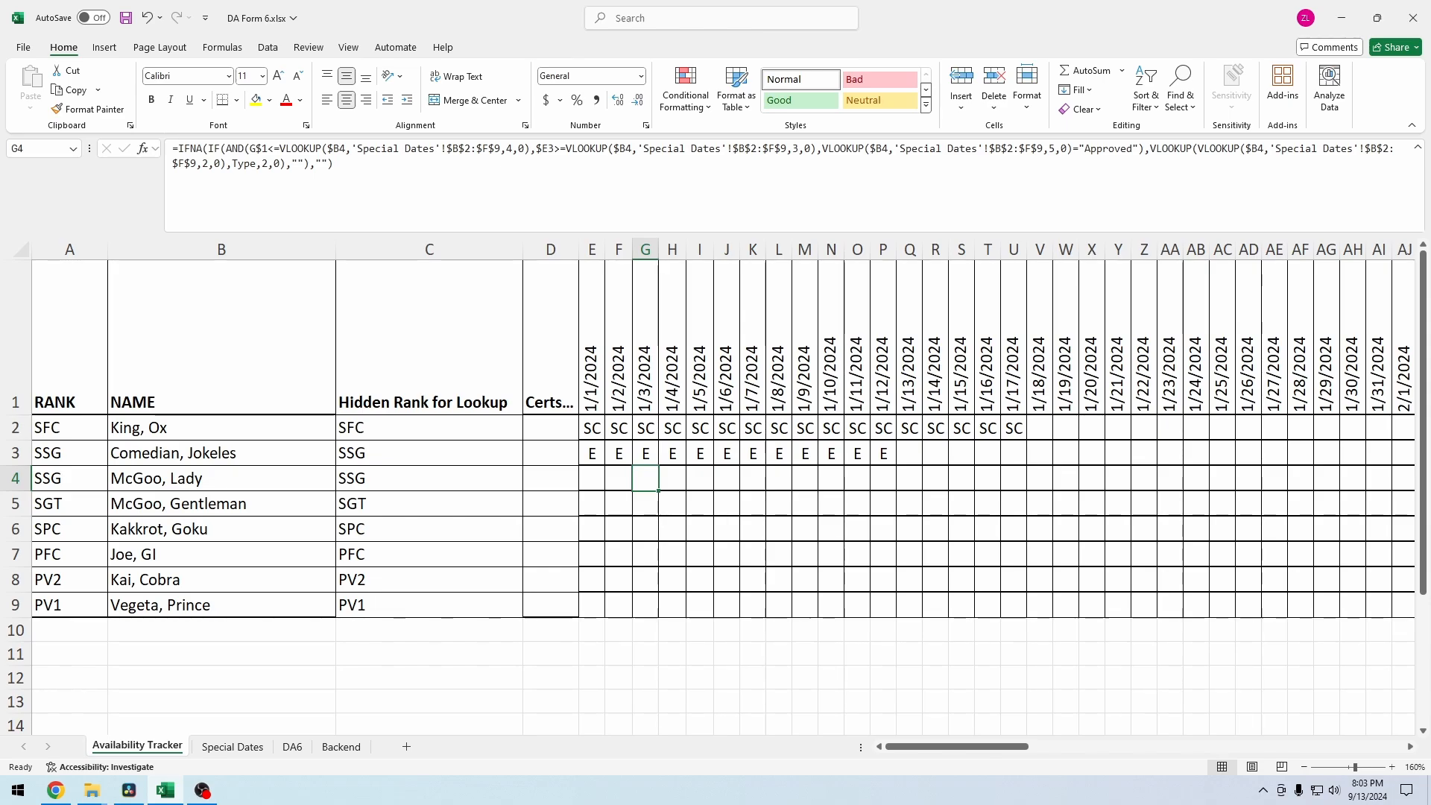
click(429, 335)
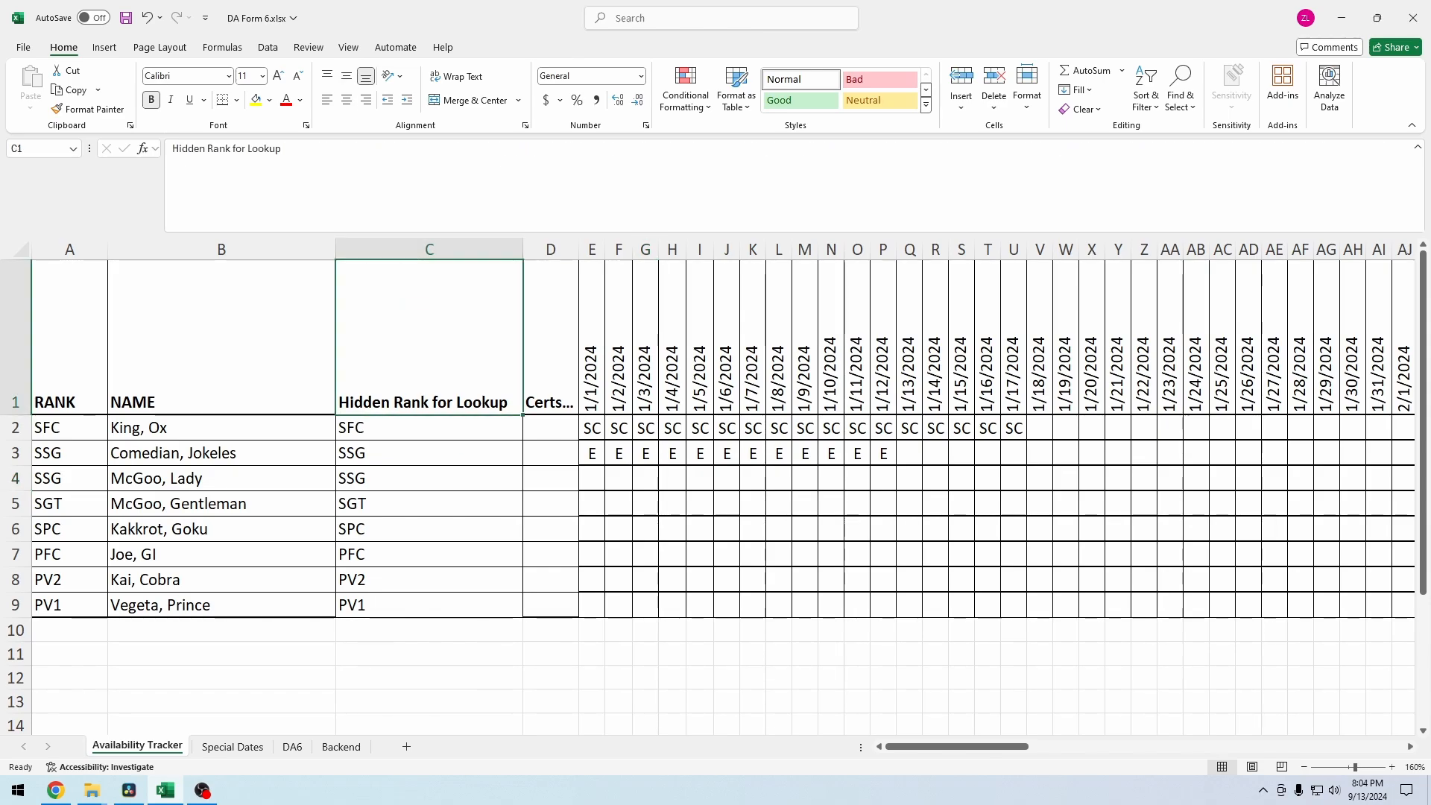
right_click(431, 260)
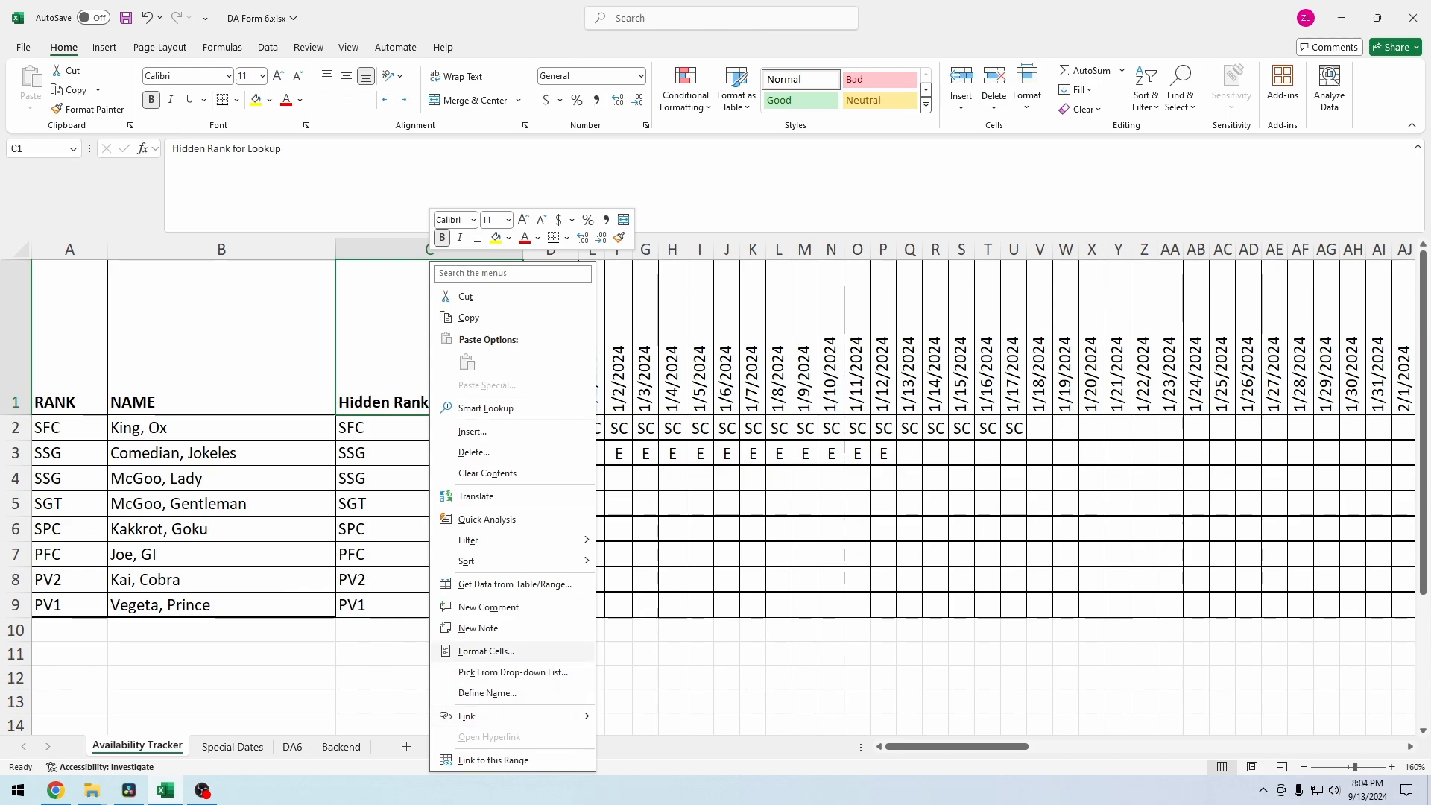
click(486, 650)
text(90)
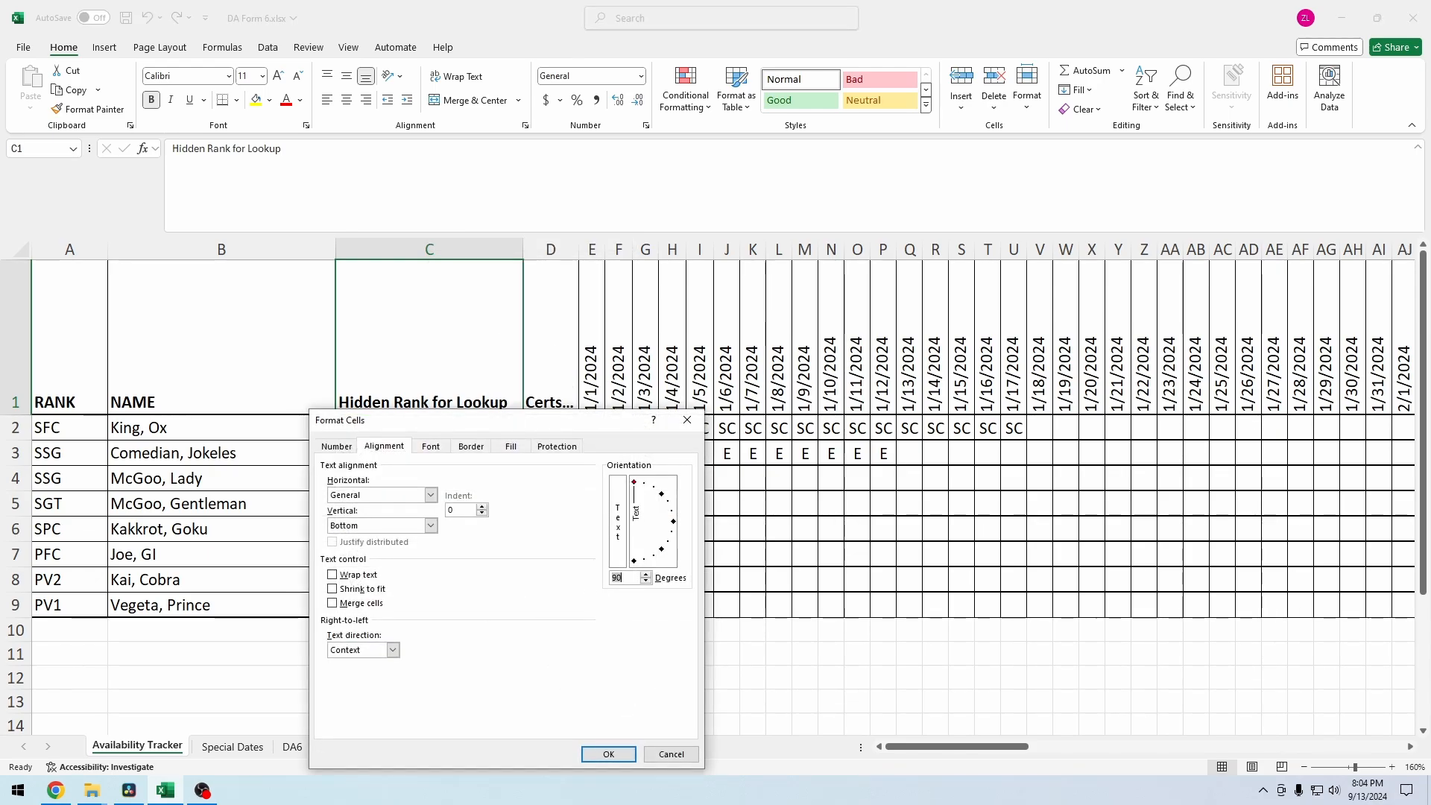
click(608, 754)
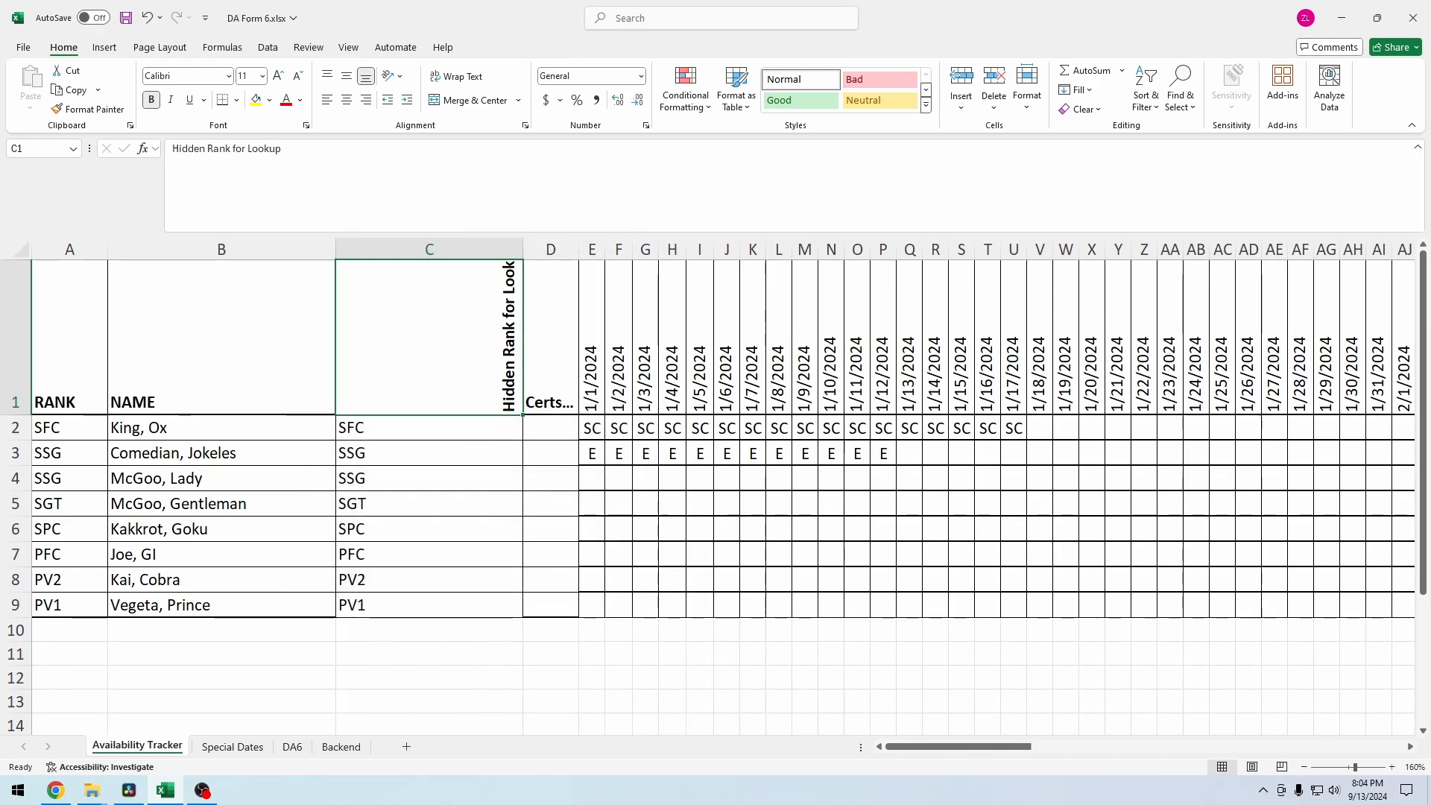
double_click(523, 249)
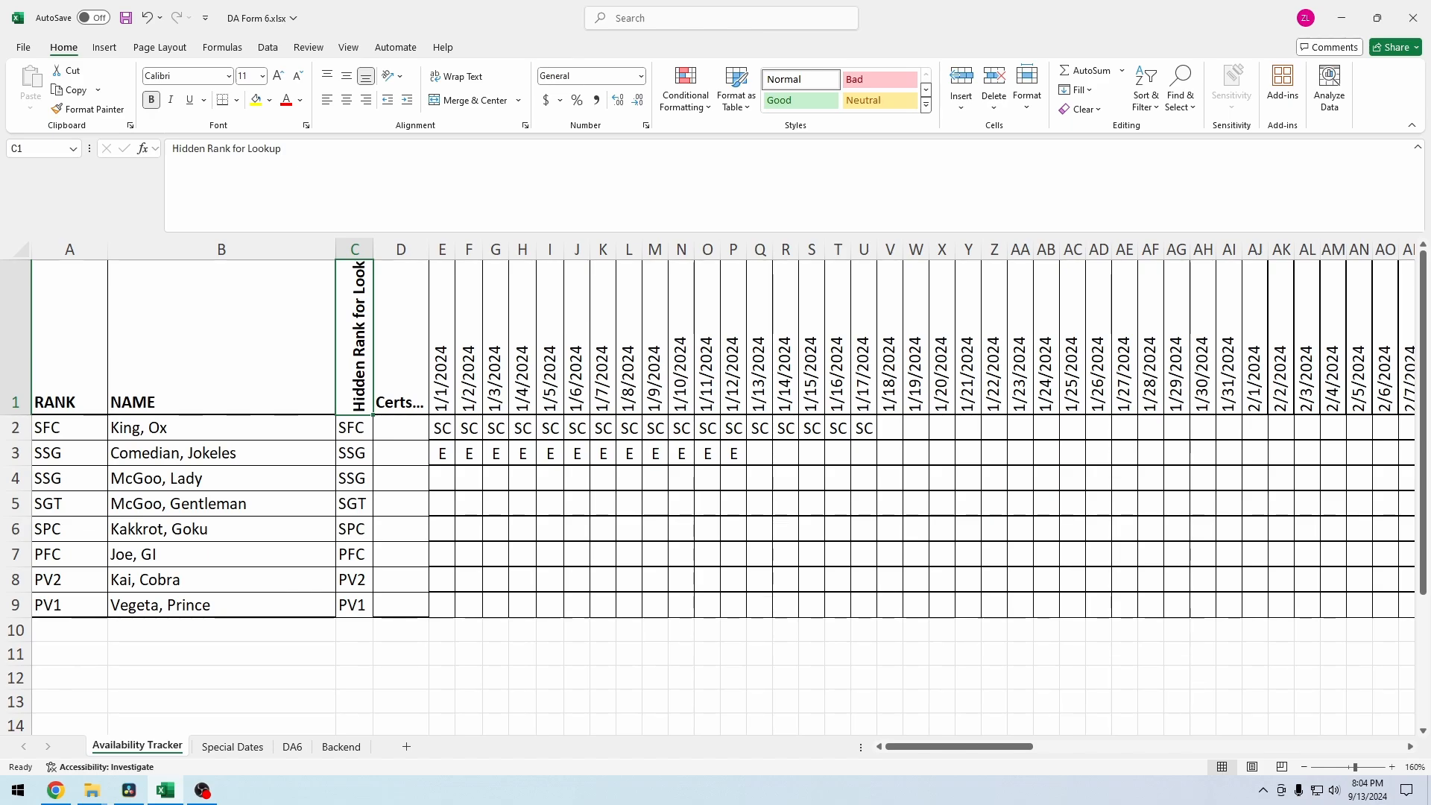
click(354, 249)
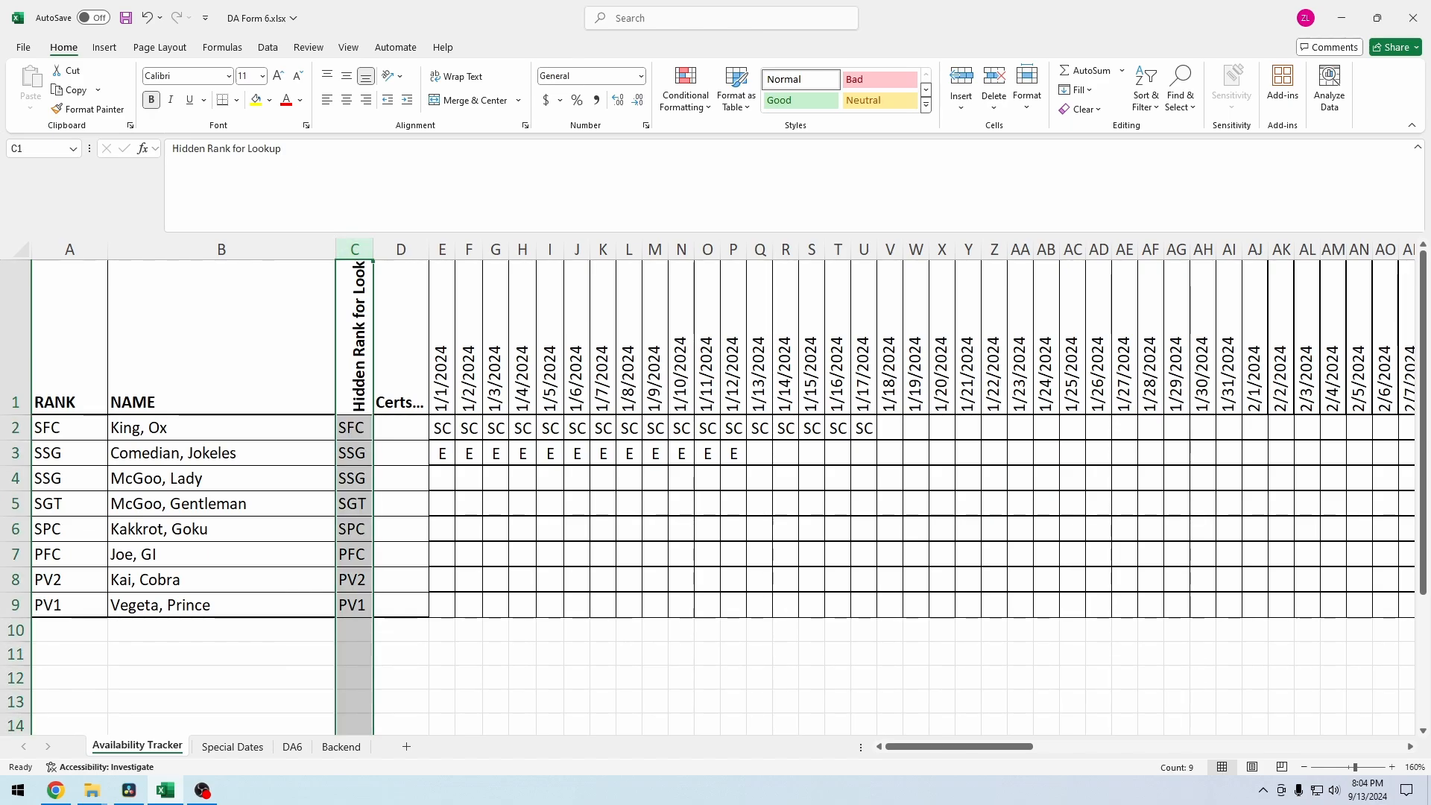
Step: Replace the first two soldiers' starting values in DA6 cells J6 and J7 with their Availability Tracker codes, SC and E
click(401, 428)
click(221, 428)
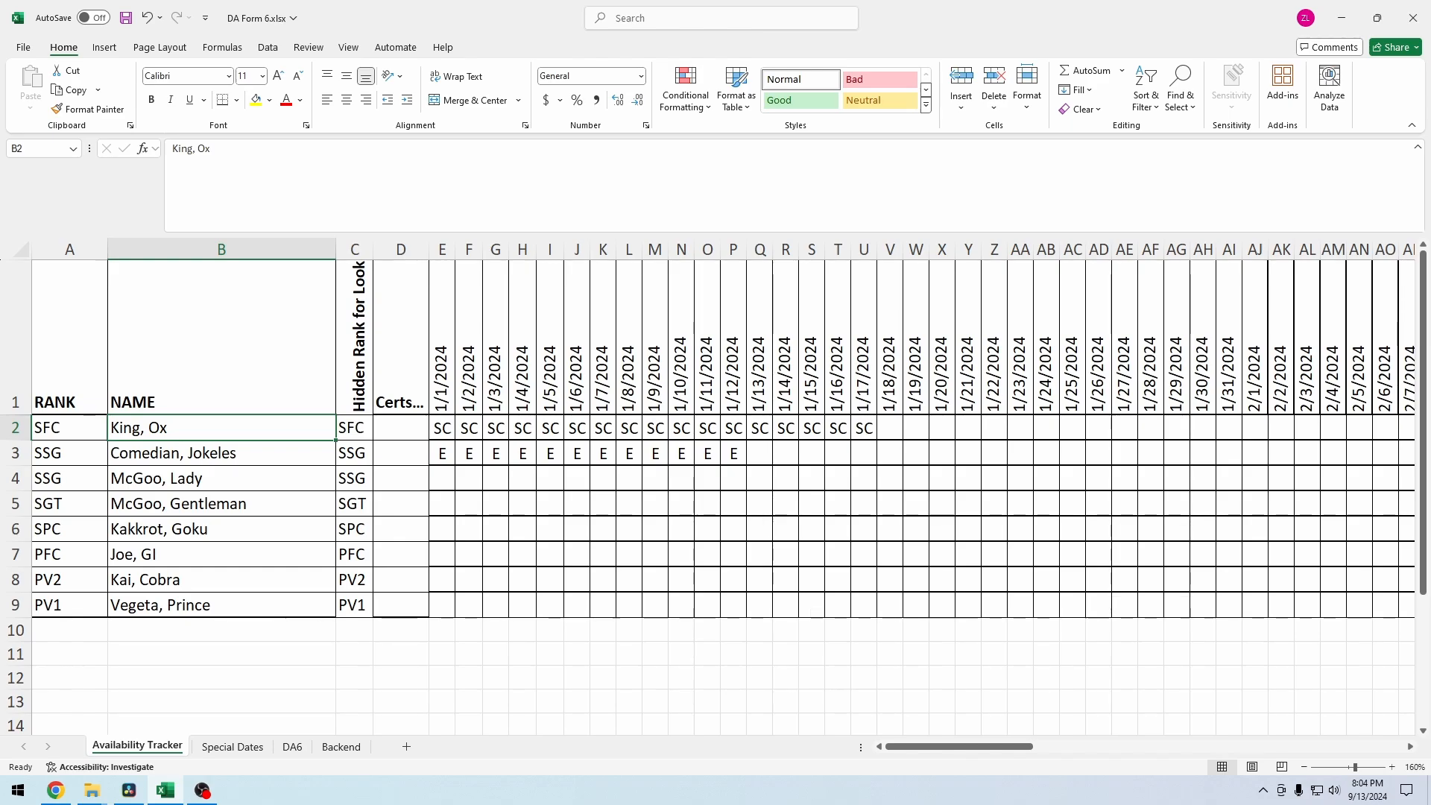
click(222, 453)
click(441, 453)
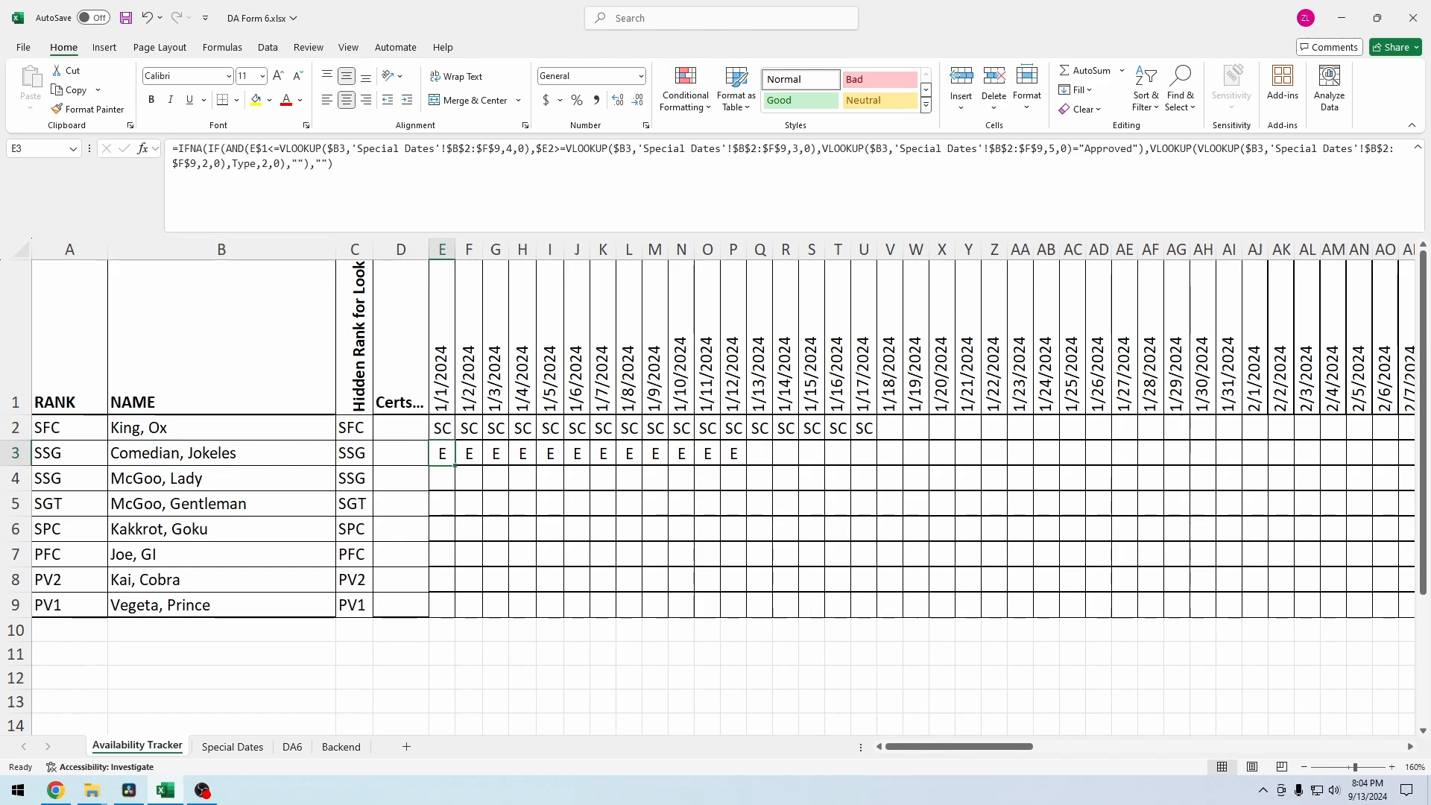
click(233, 746)
key(ctrl+Page_Down)
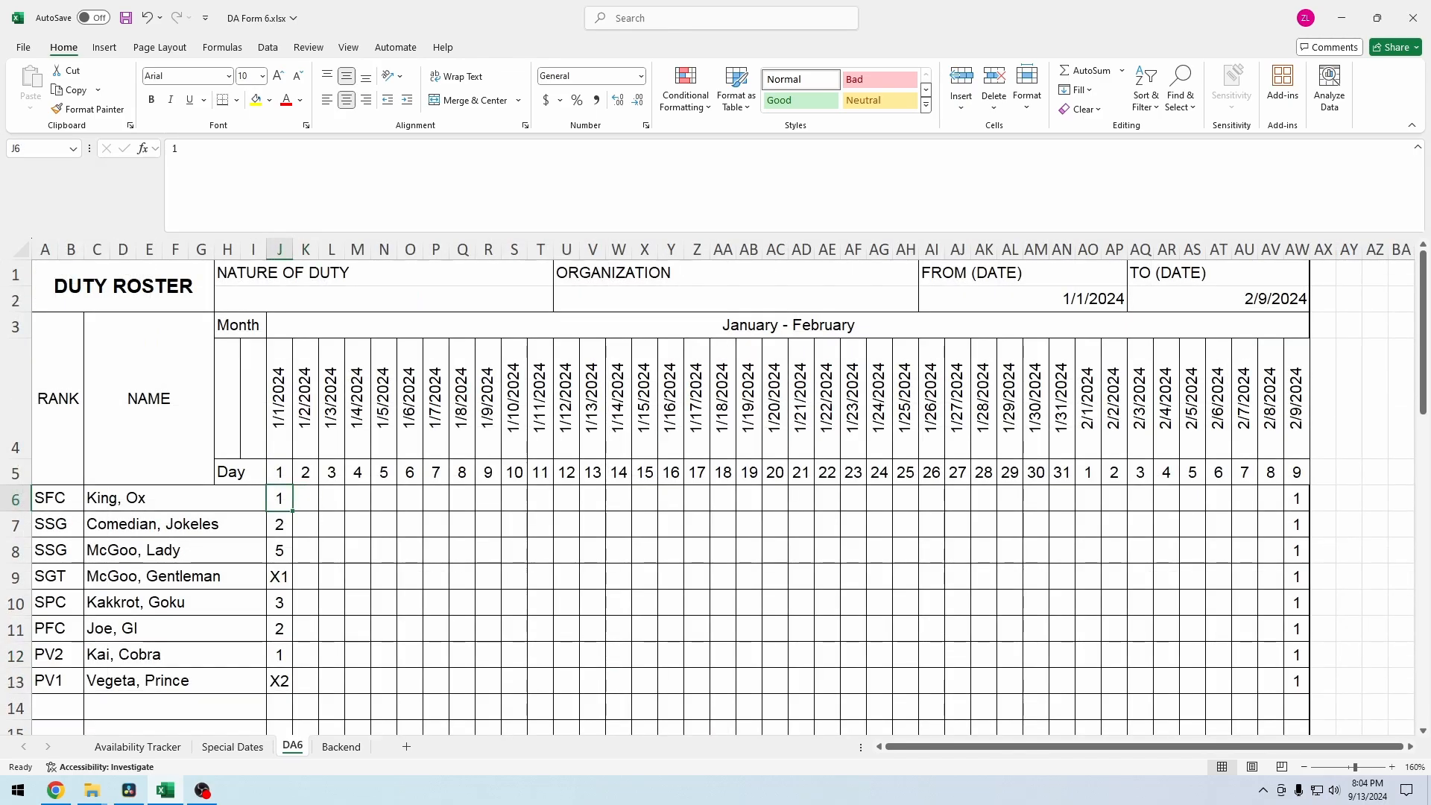
text(SC)
key(Return)
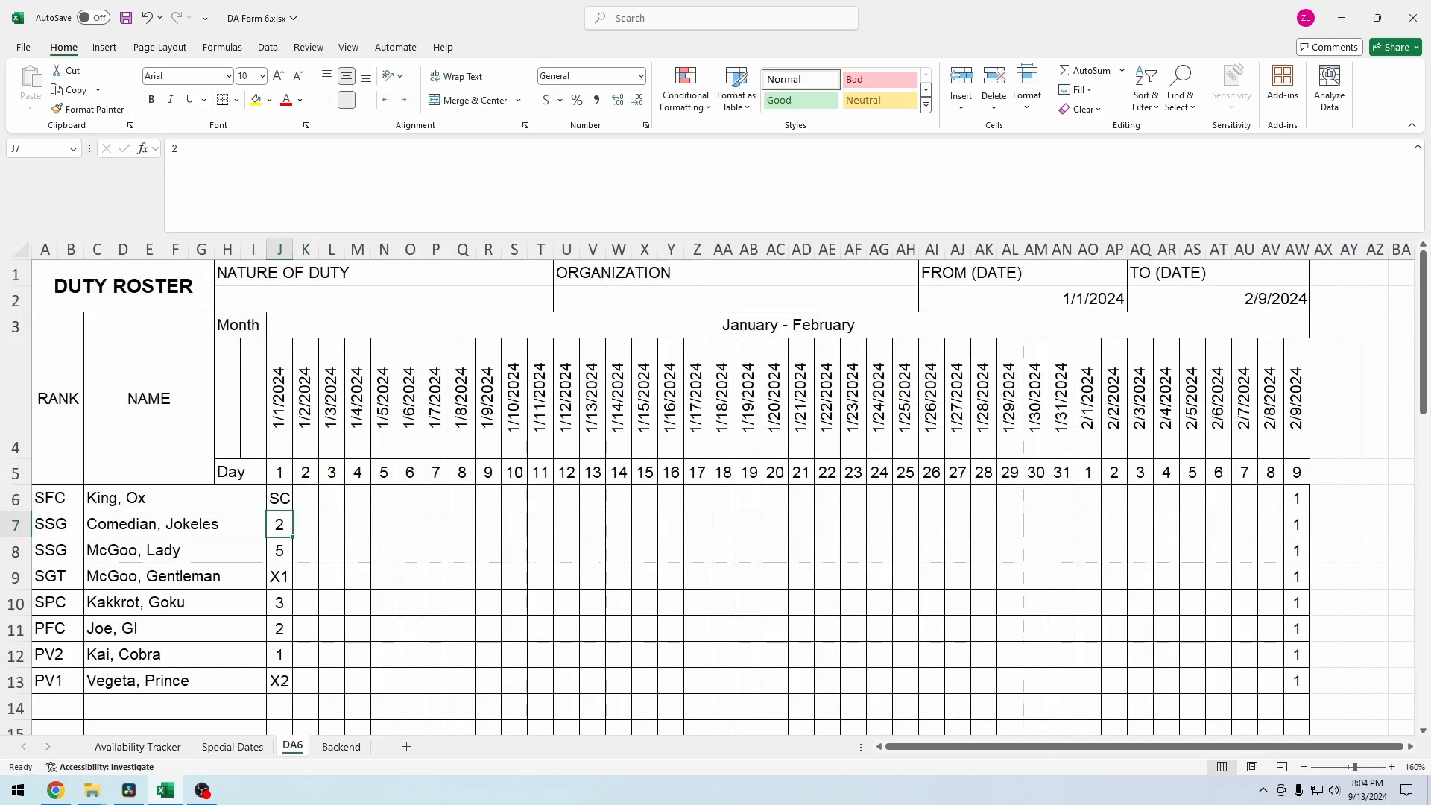
text(E)
key(Tab)
key(Tab)
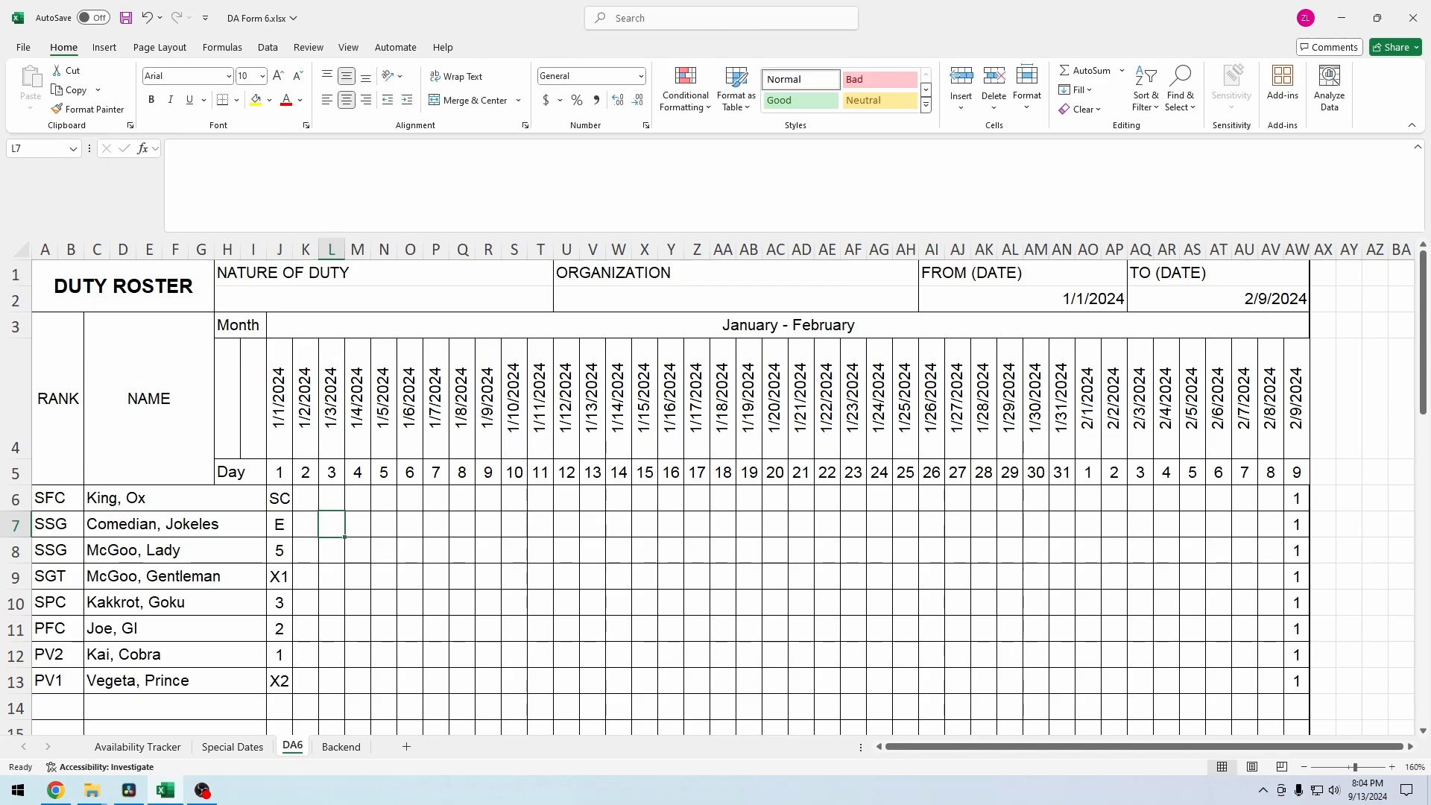
Step: Examine how K6's soldier name and the date in K4 locate the matching code in the Availability Tracker, returning to the DA6 sheet
click(306, 498)
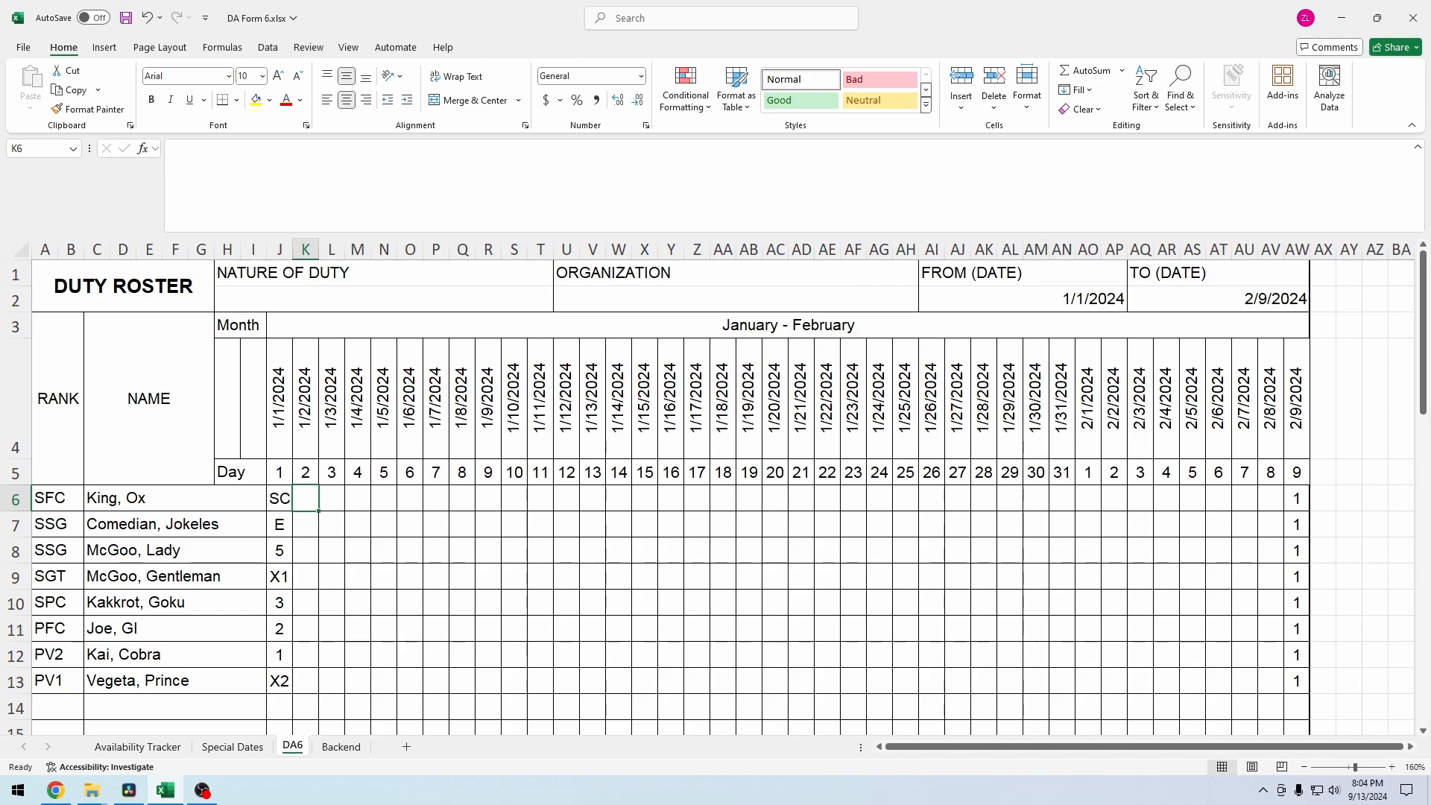
click(279, 602)
click(305, 602)
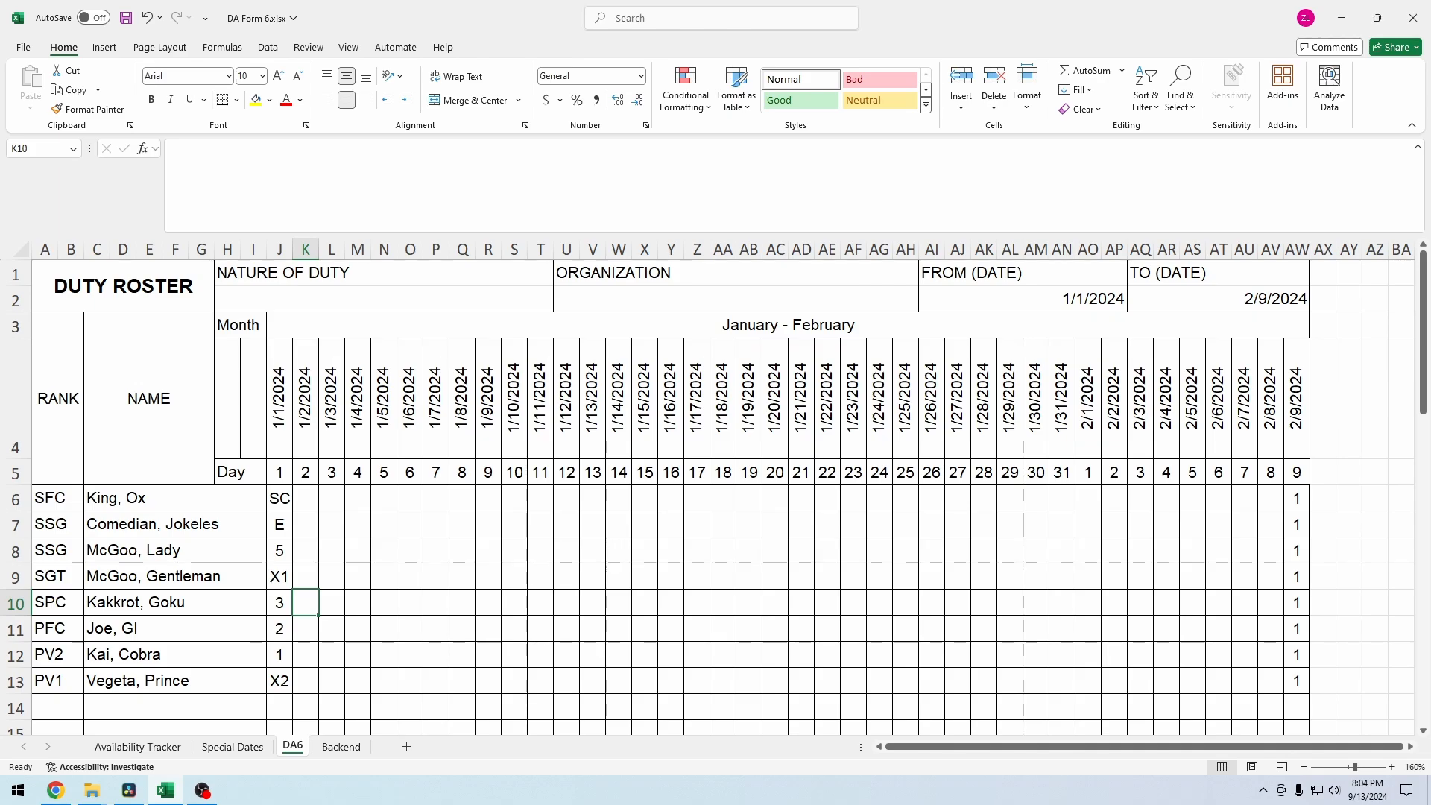
click(306, 498)
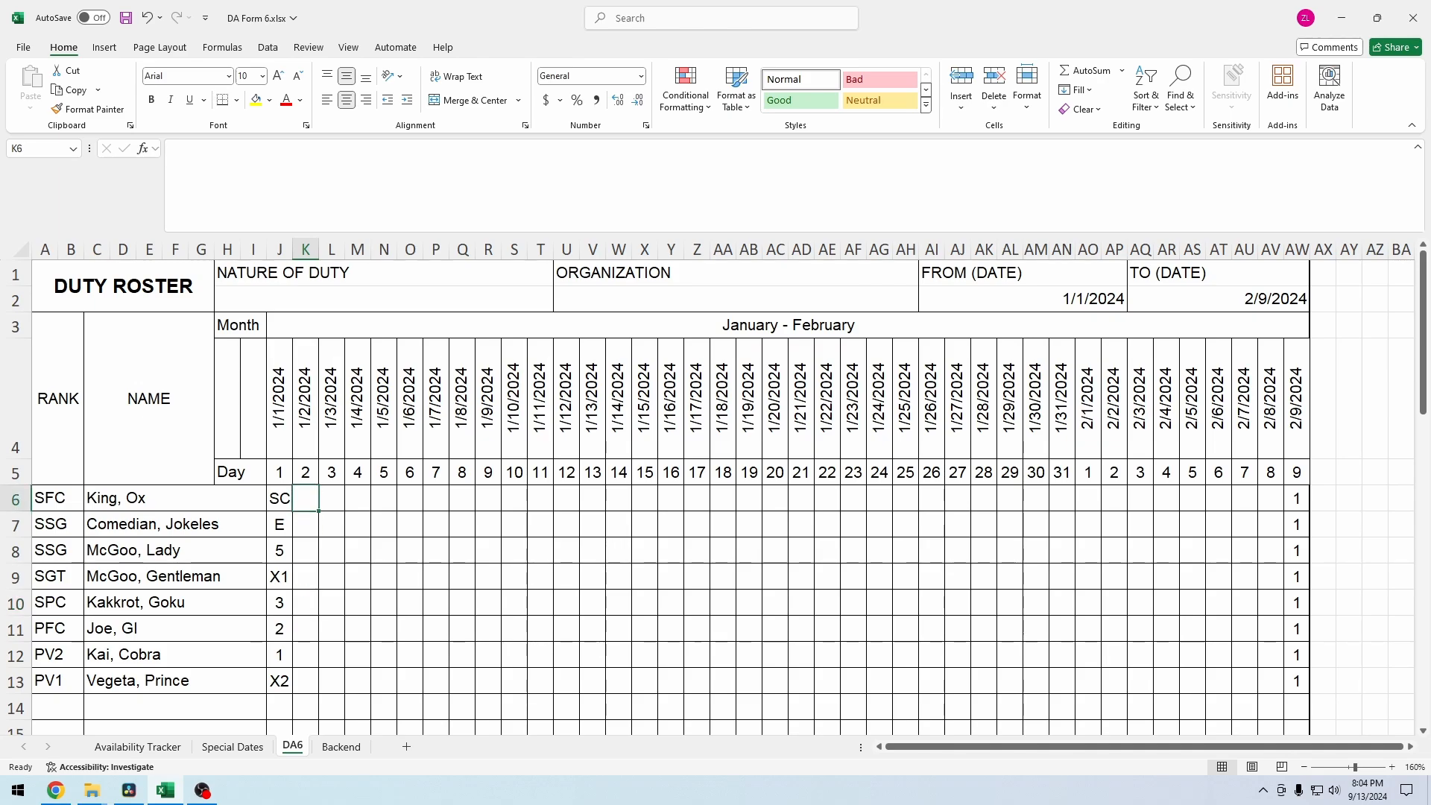
click(174, 498)
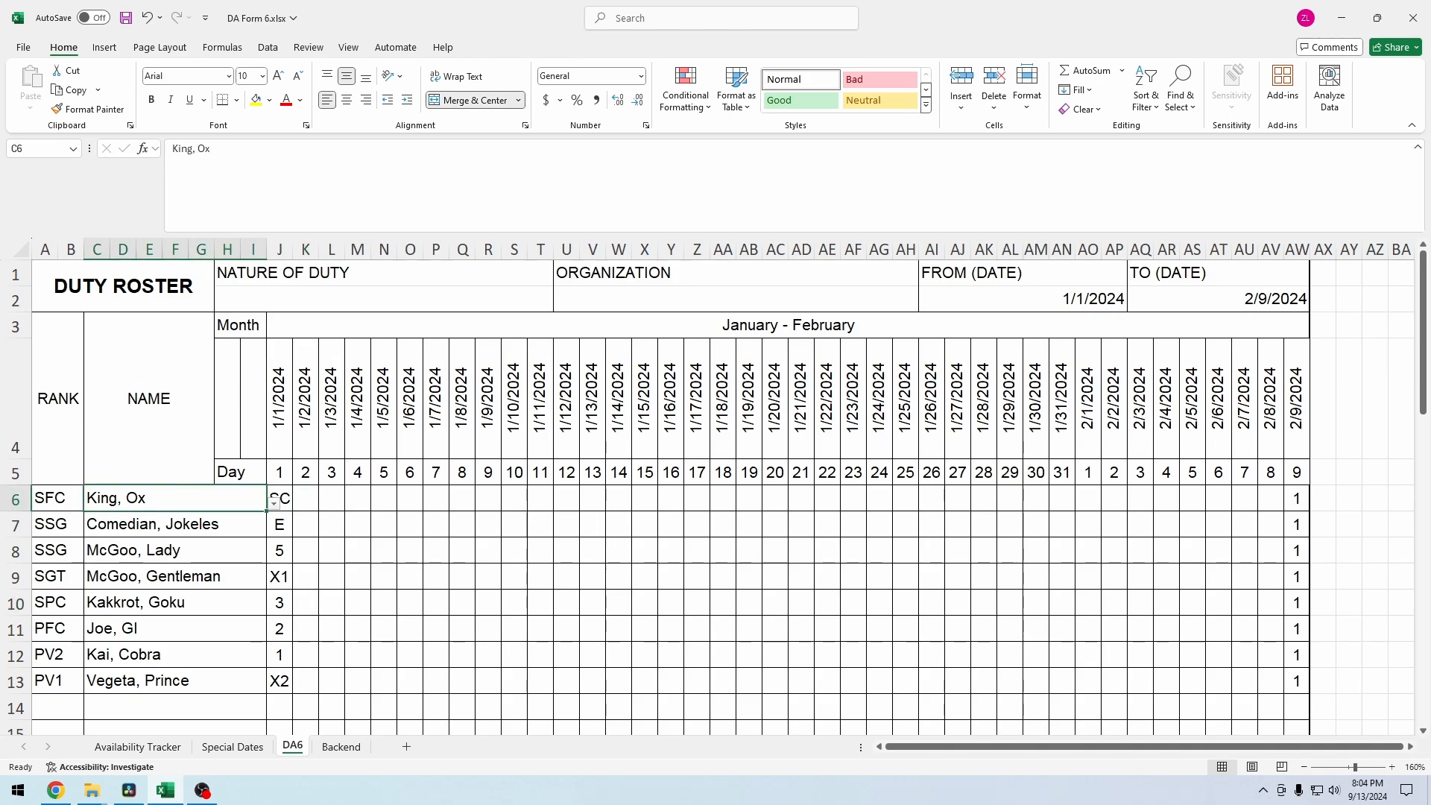
click(305, 398)
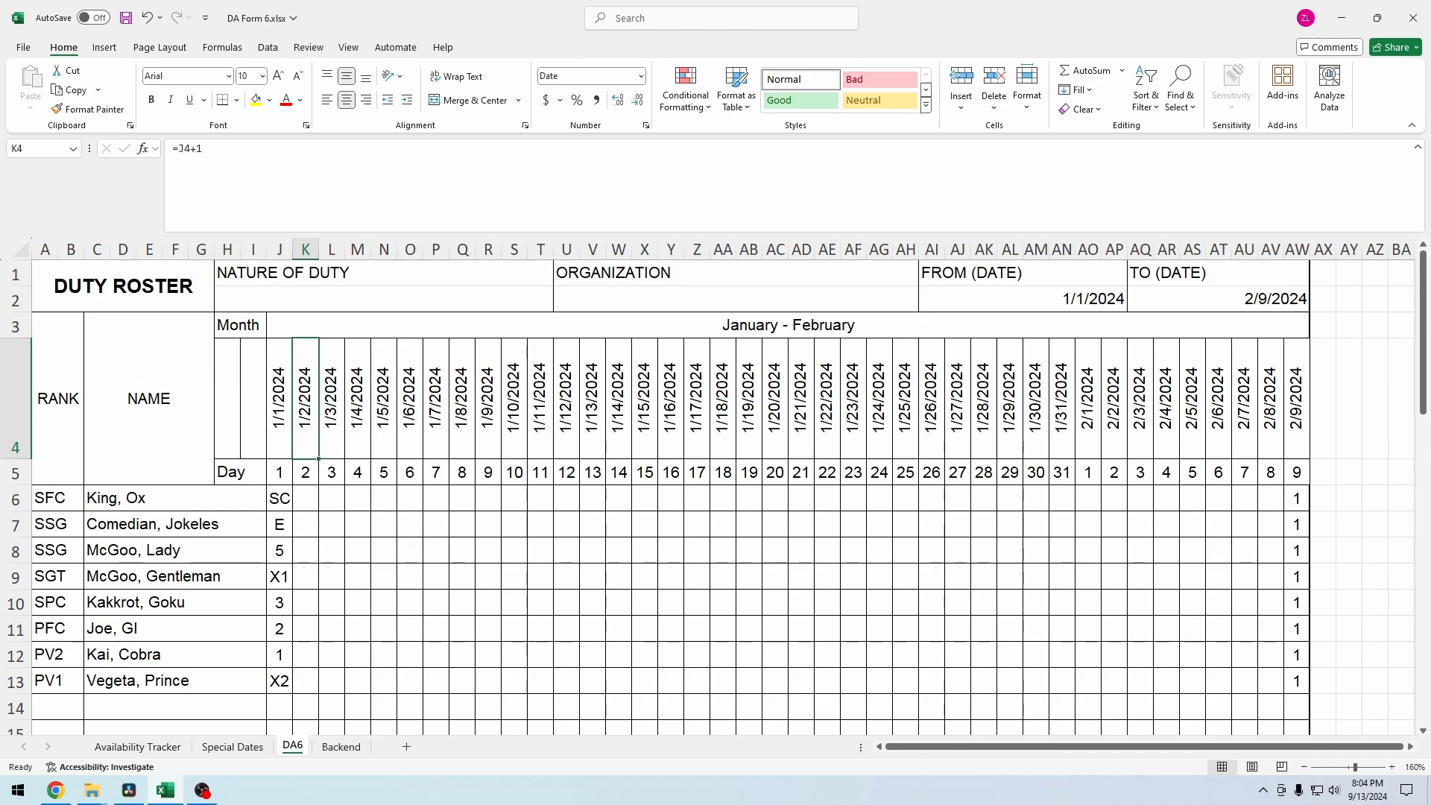
click(306, 498)
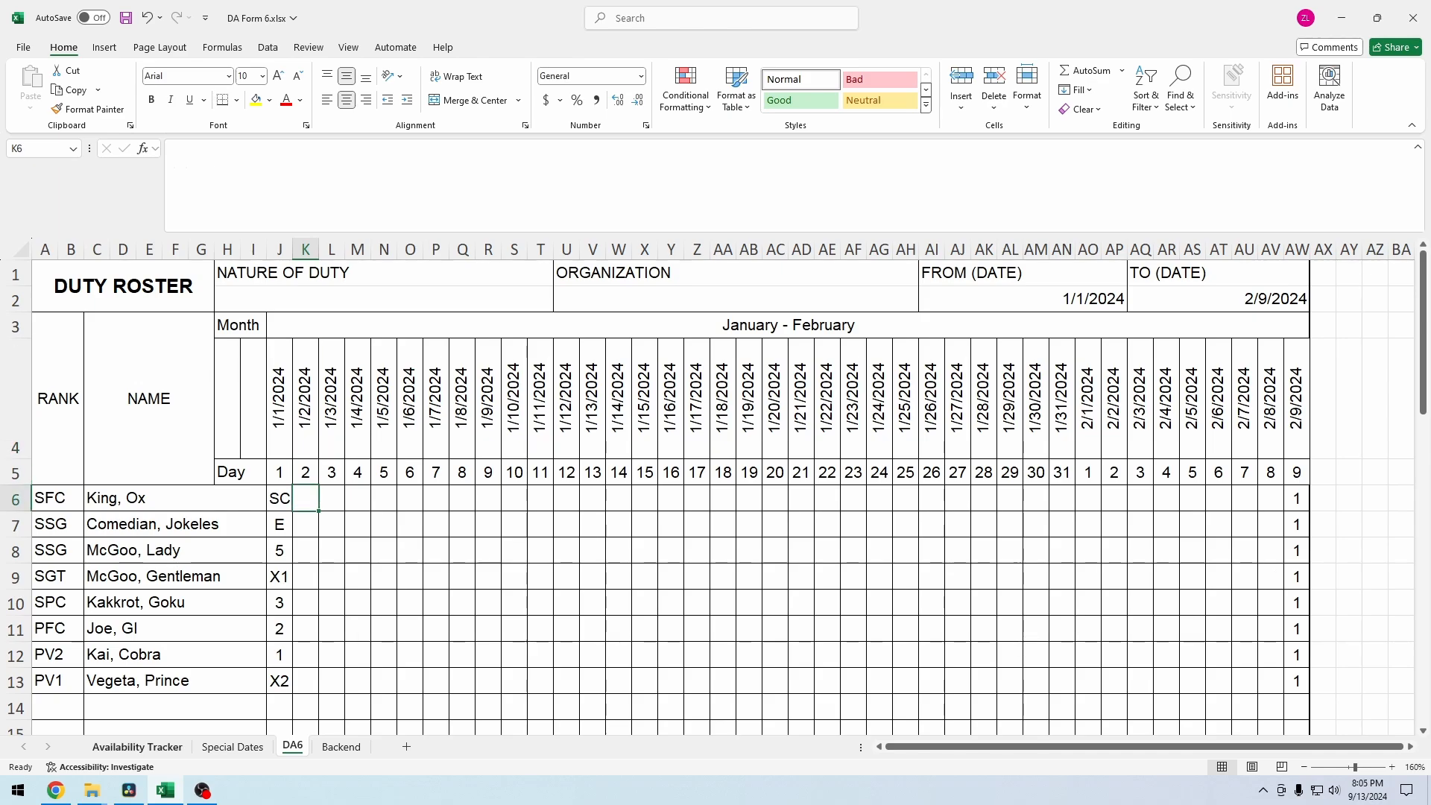
click(137, 747)
click(221, 427)
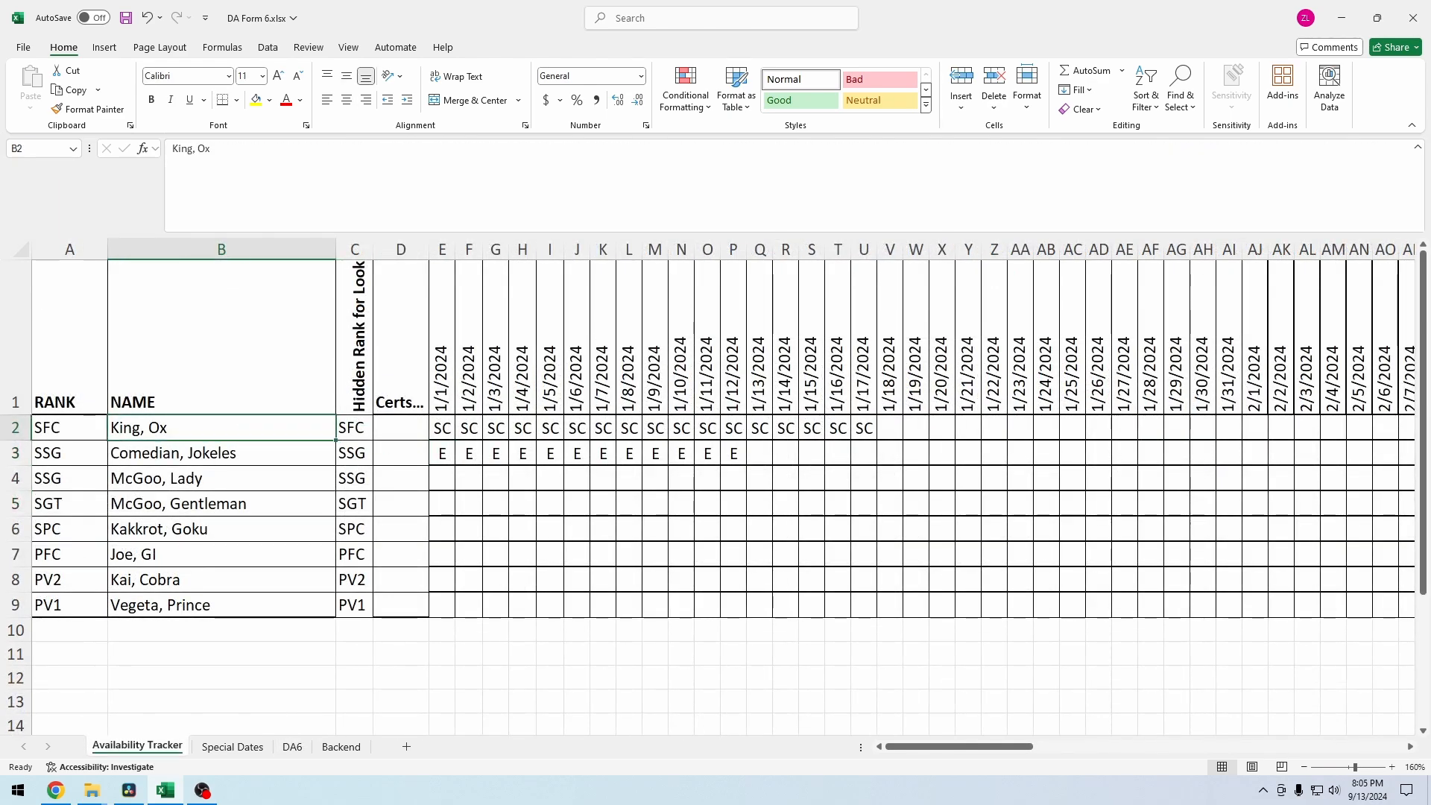
click(469, 378)
click(469, 427)
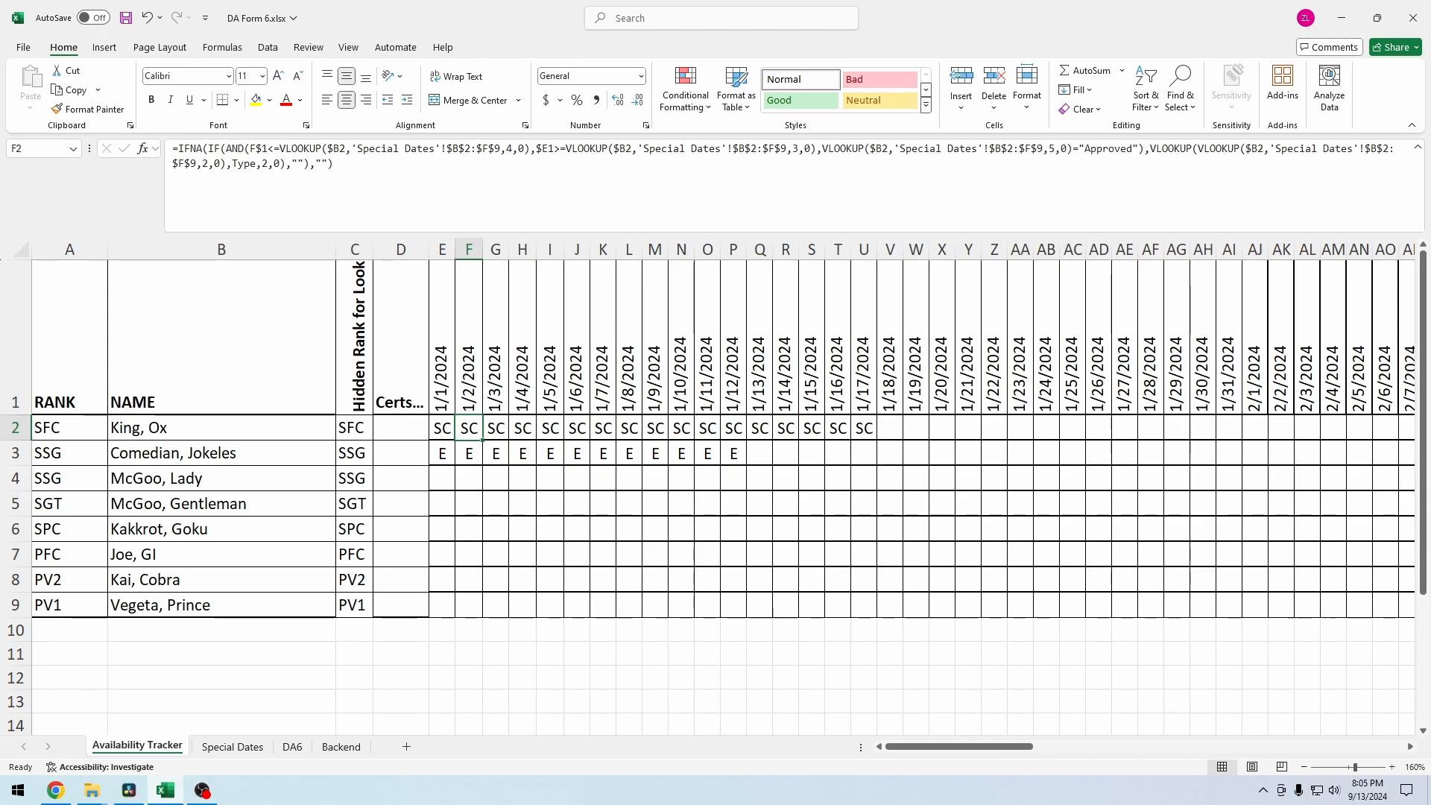
click(292, 747)
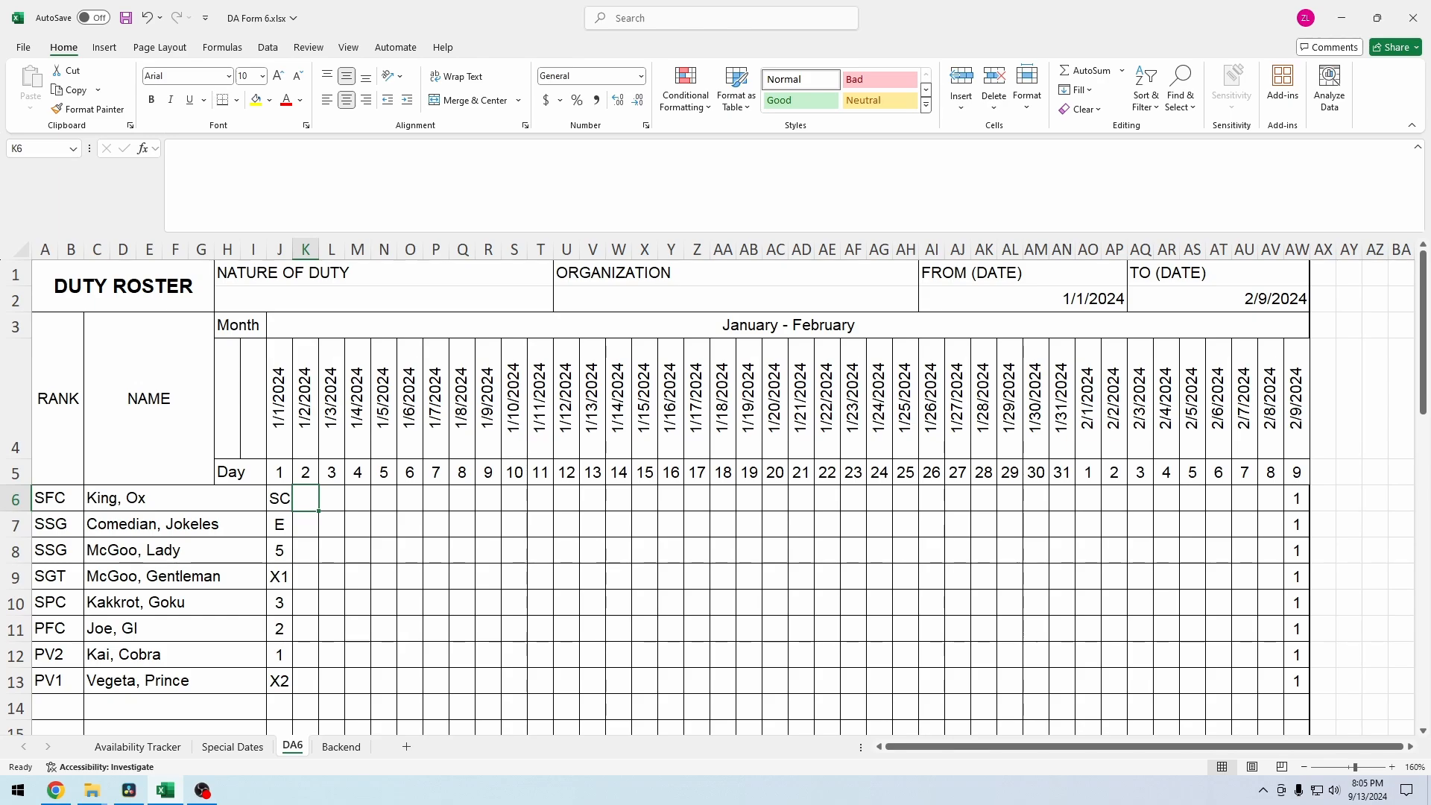
text(=)
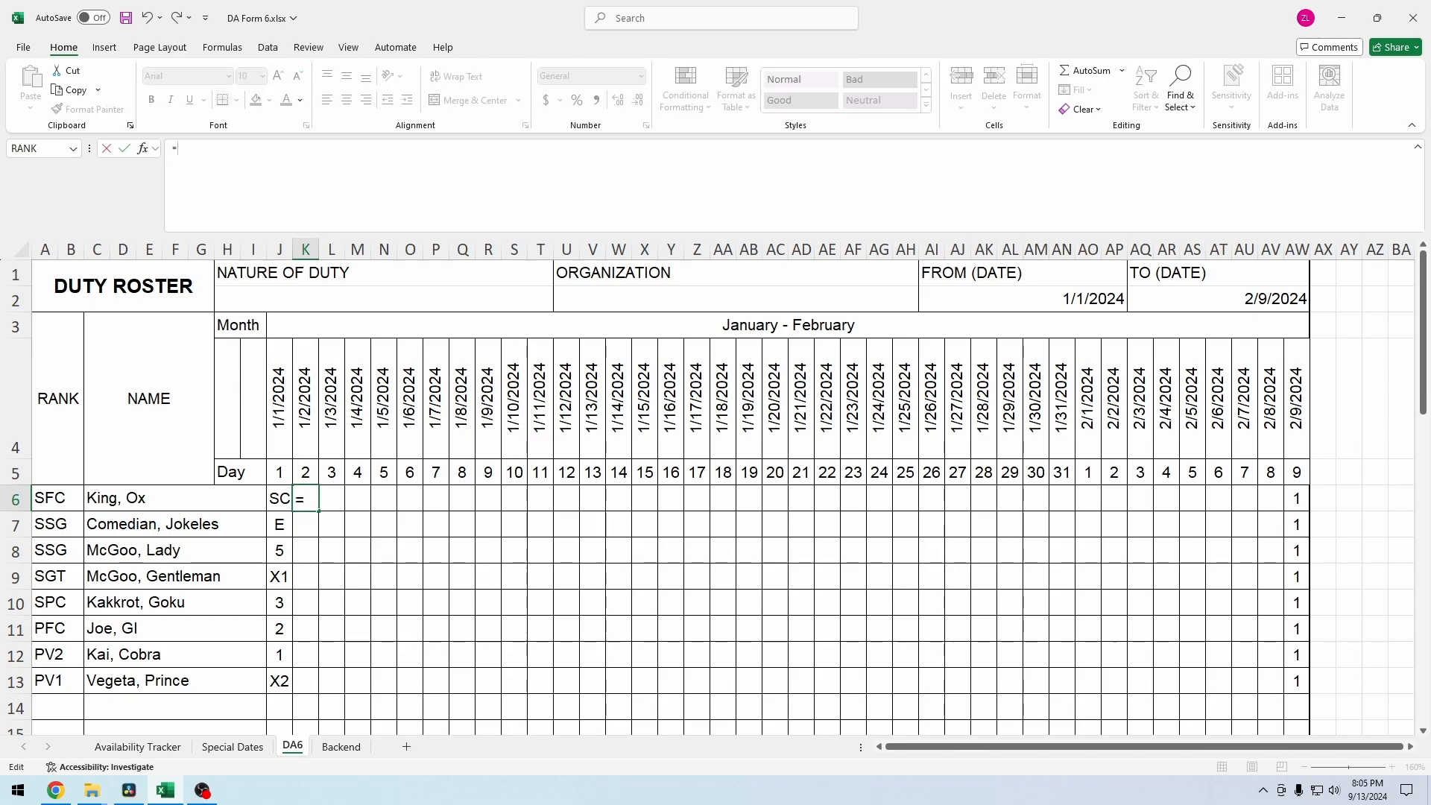
text(ind)
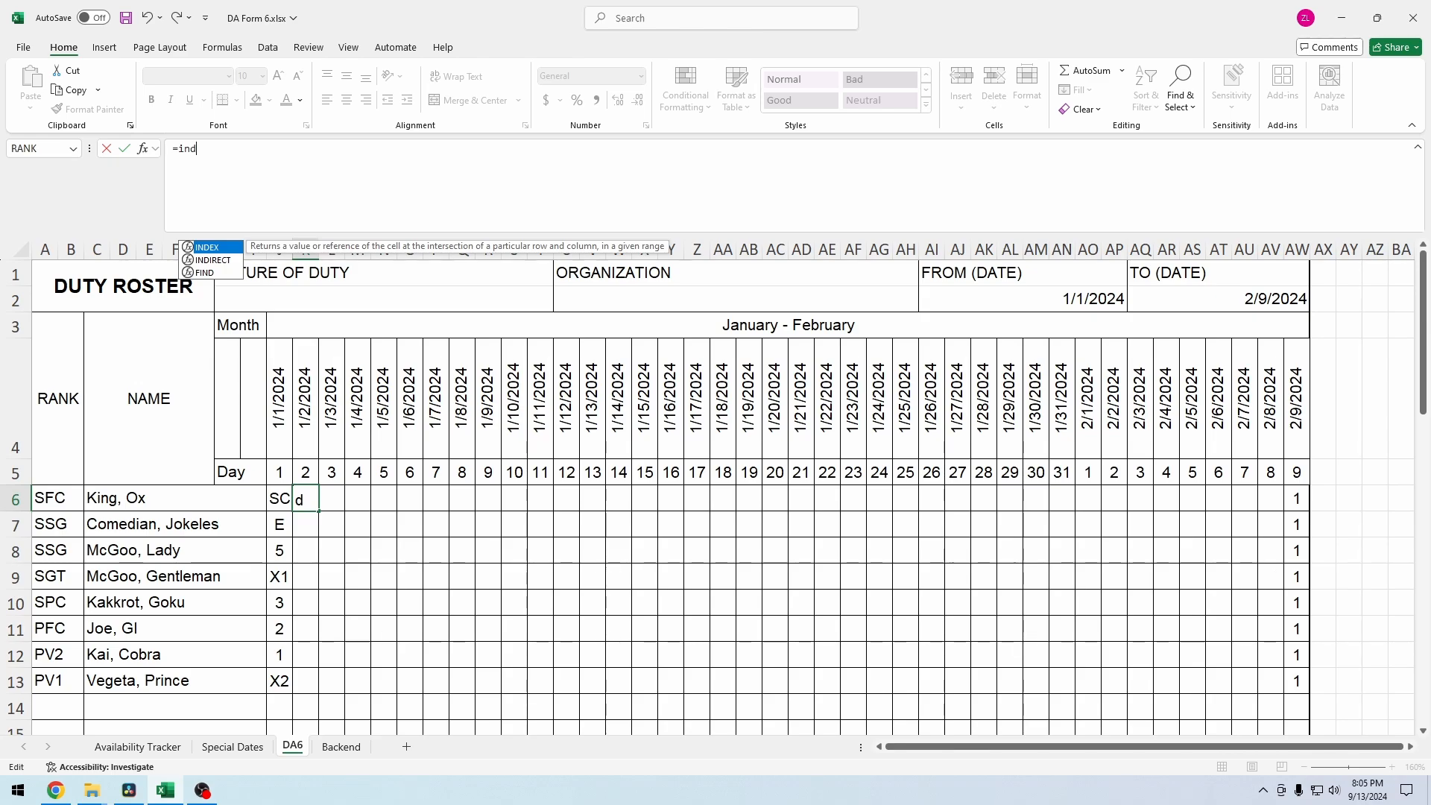
key(Tab)
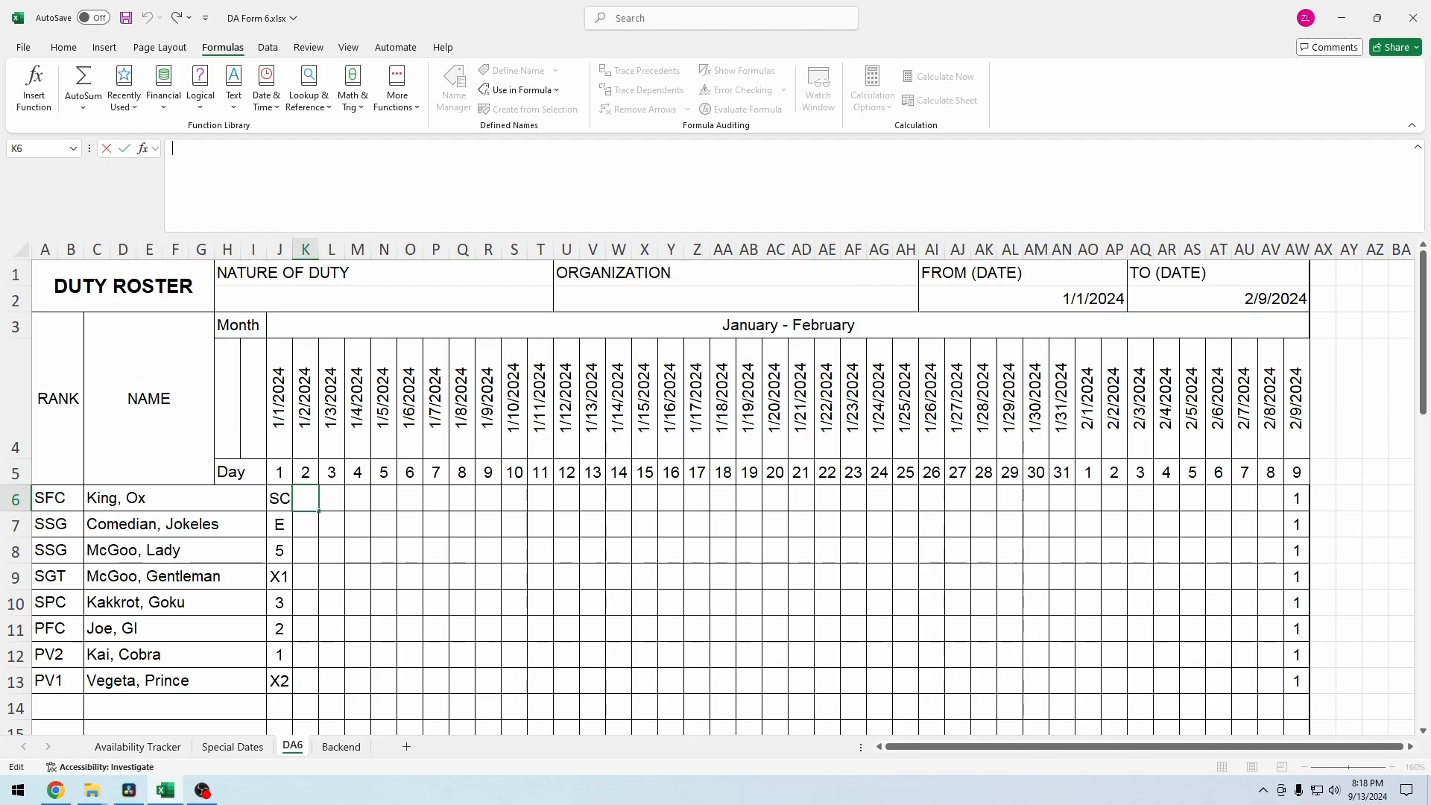
Step: Start an INDEX formula in K6 with the Availability Tracker range A1:ZZ200 as its array
text(=in)
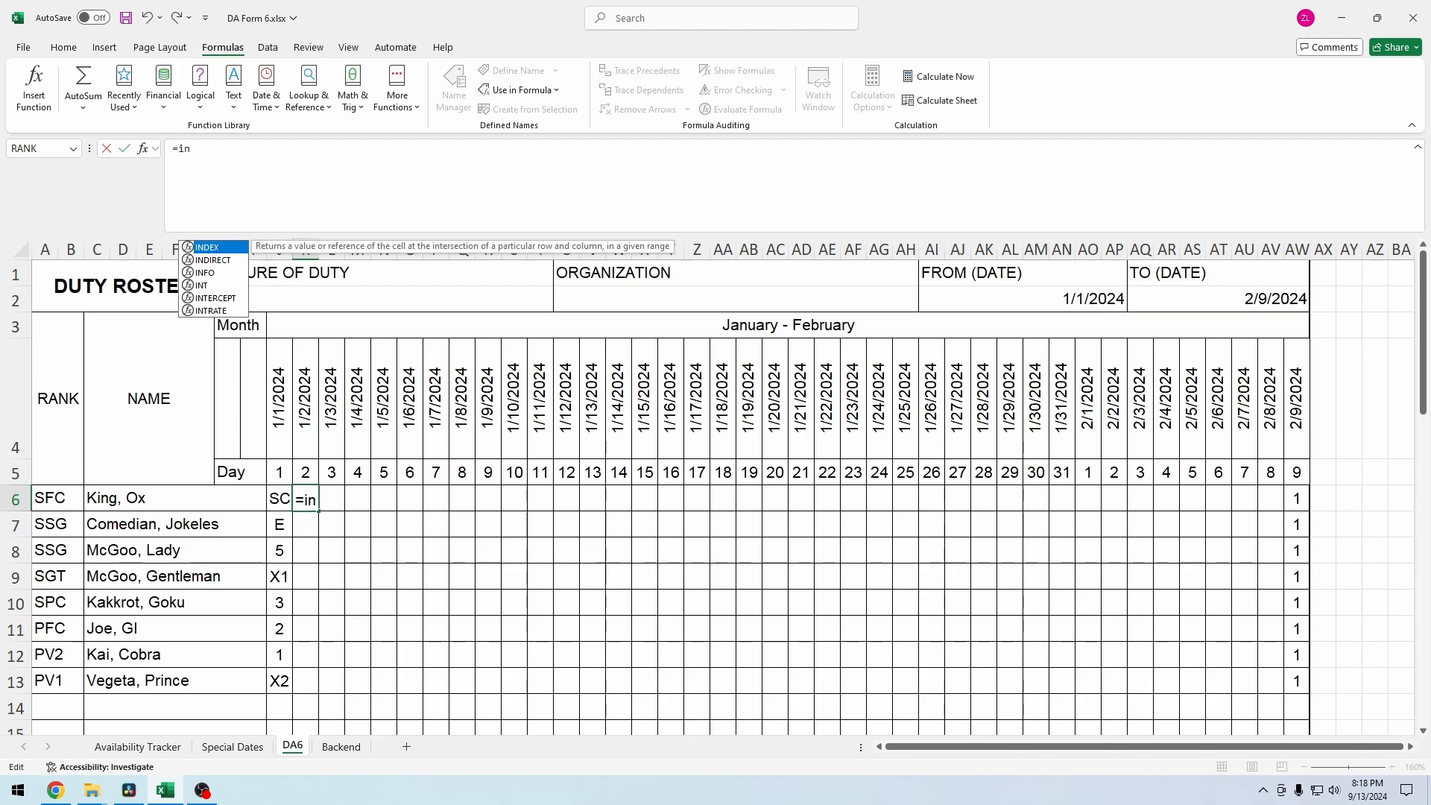
key(Tab)
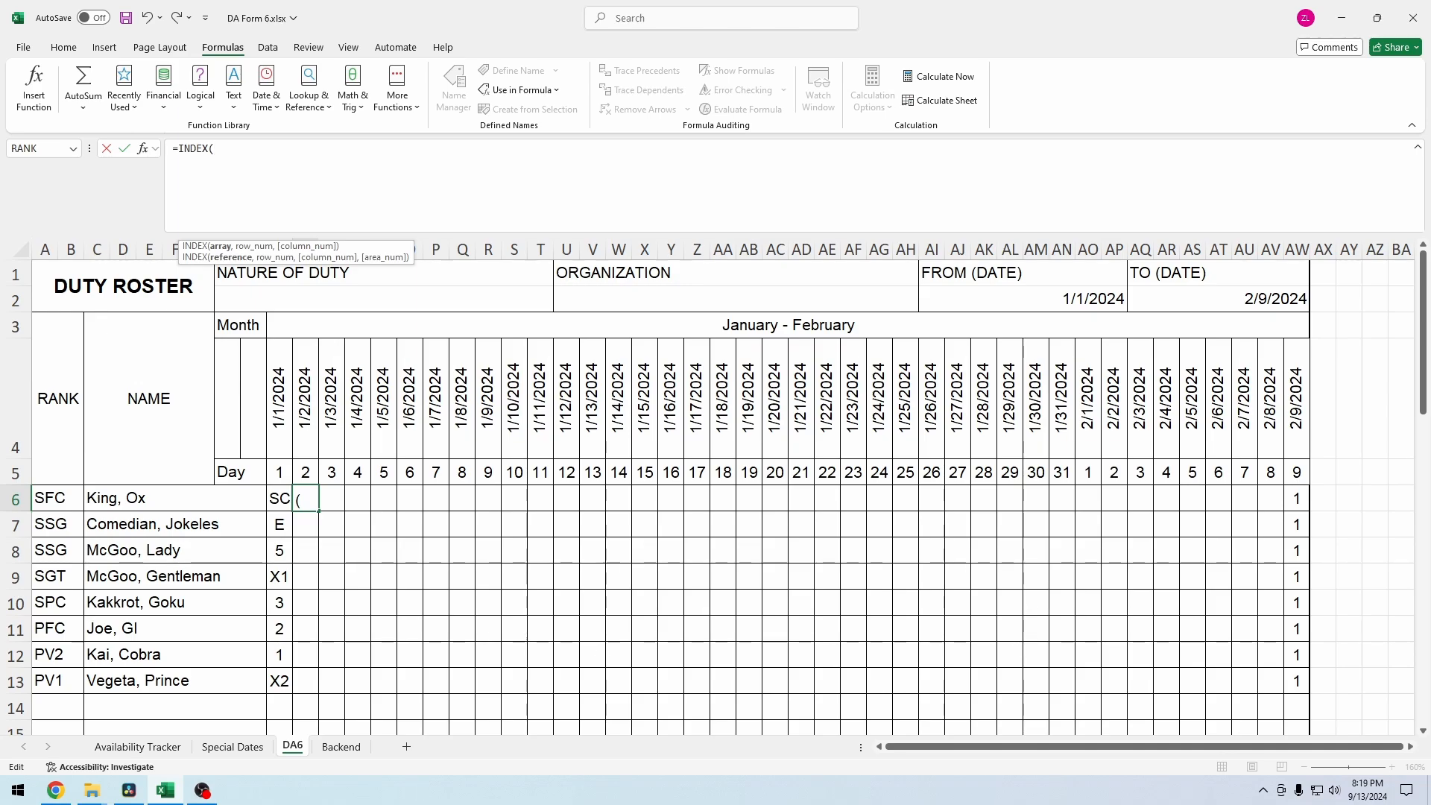
click(137, 746)
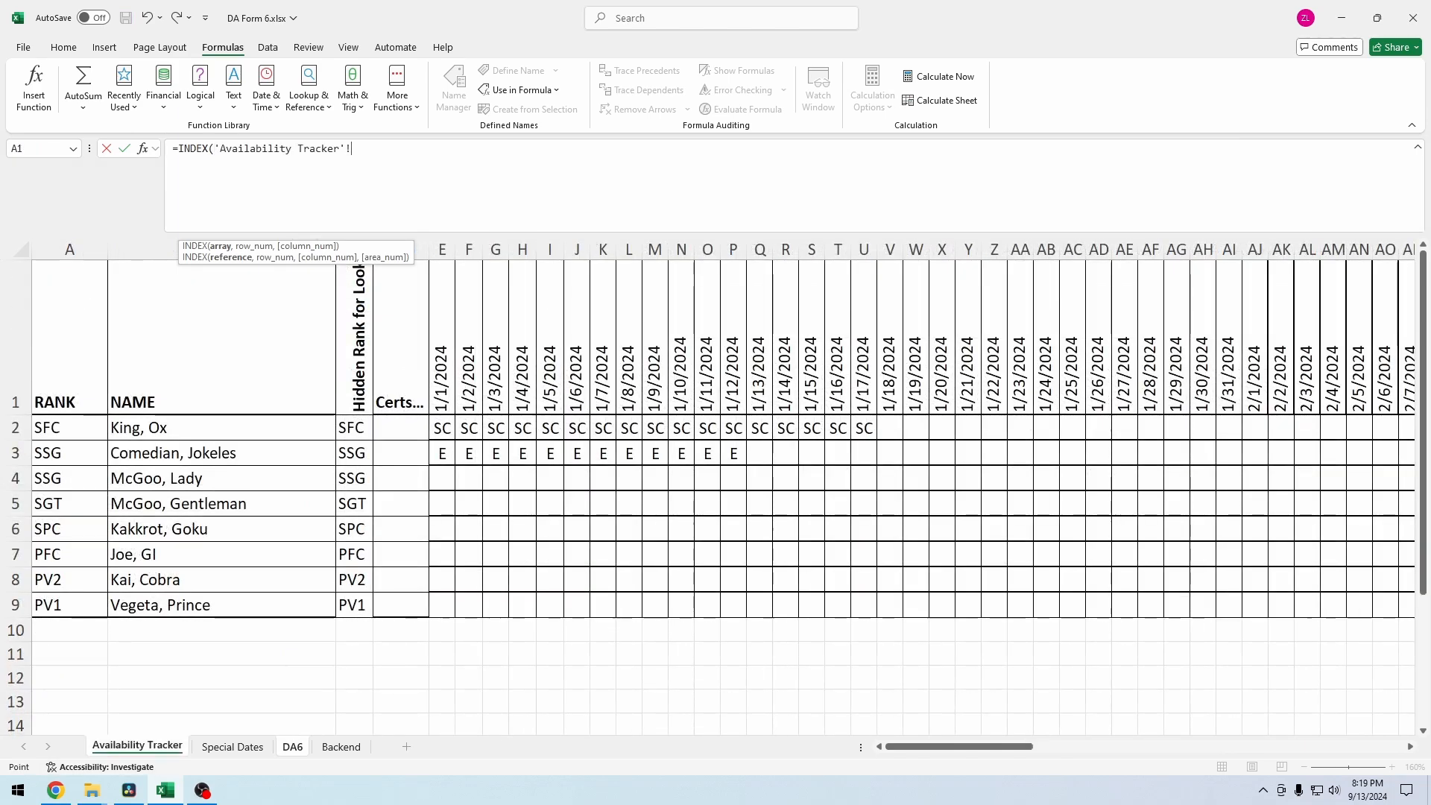
drag(71, 335, 665, 708)
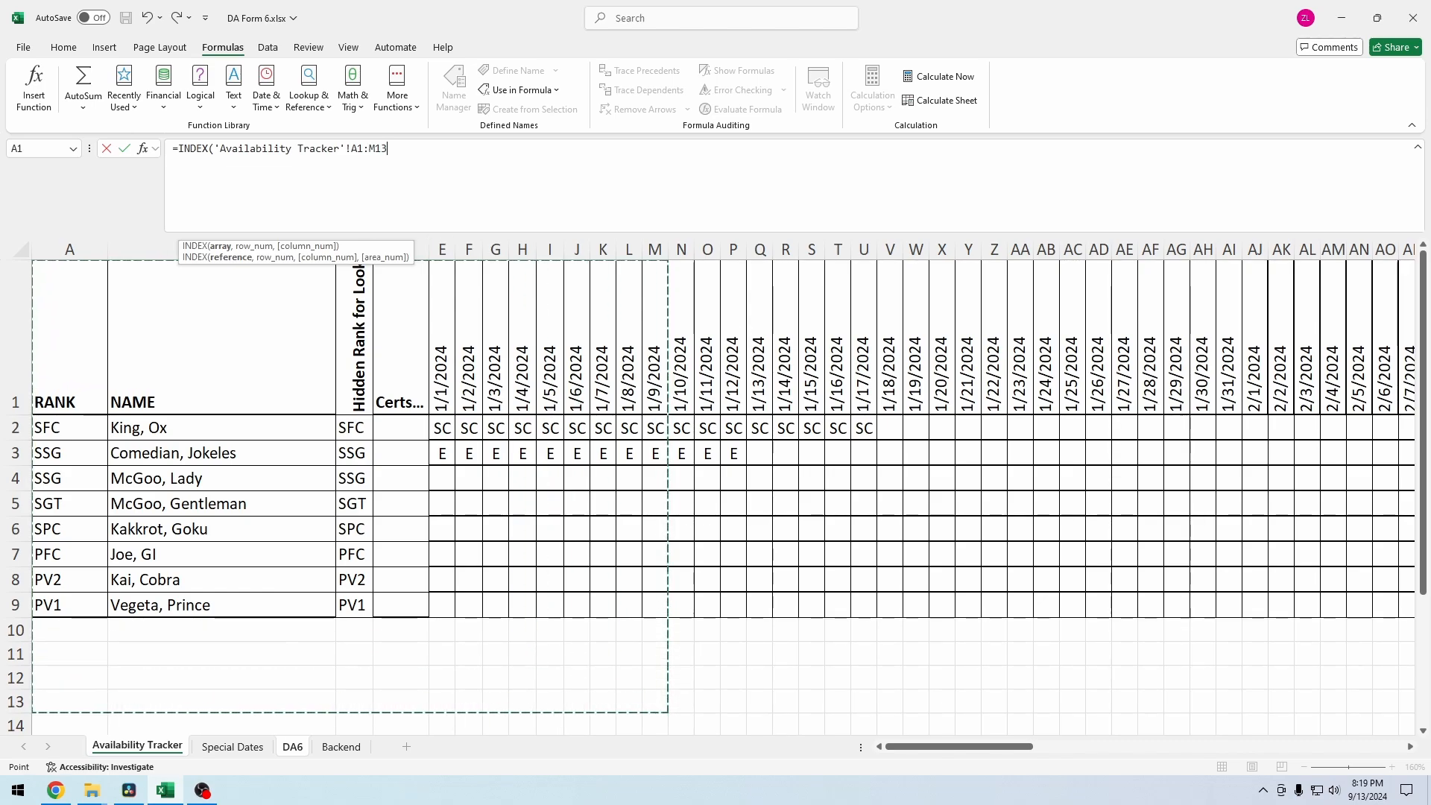
click(371, 148)
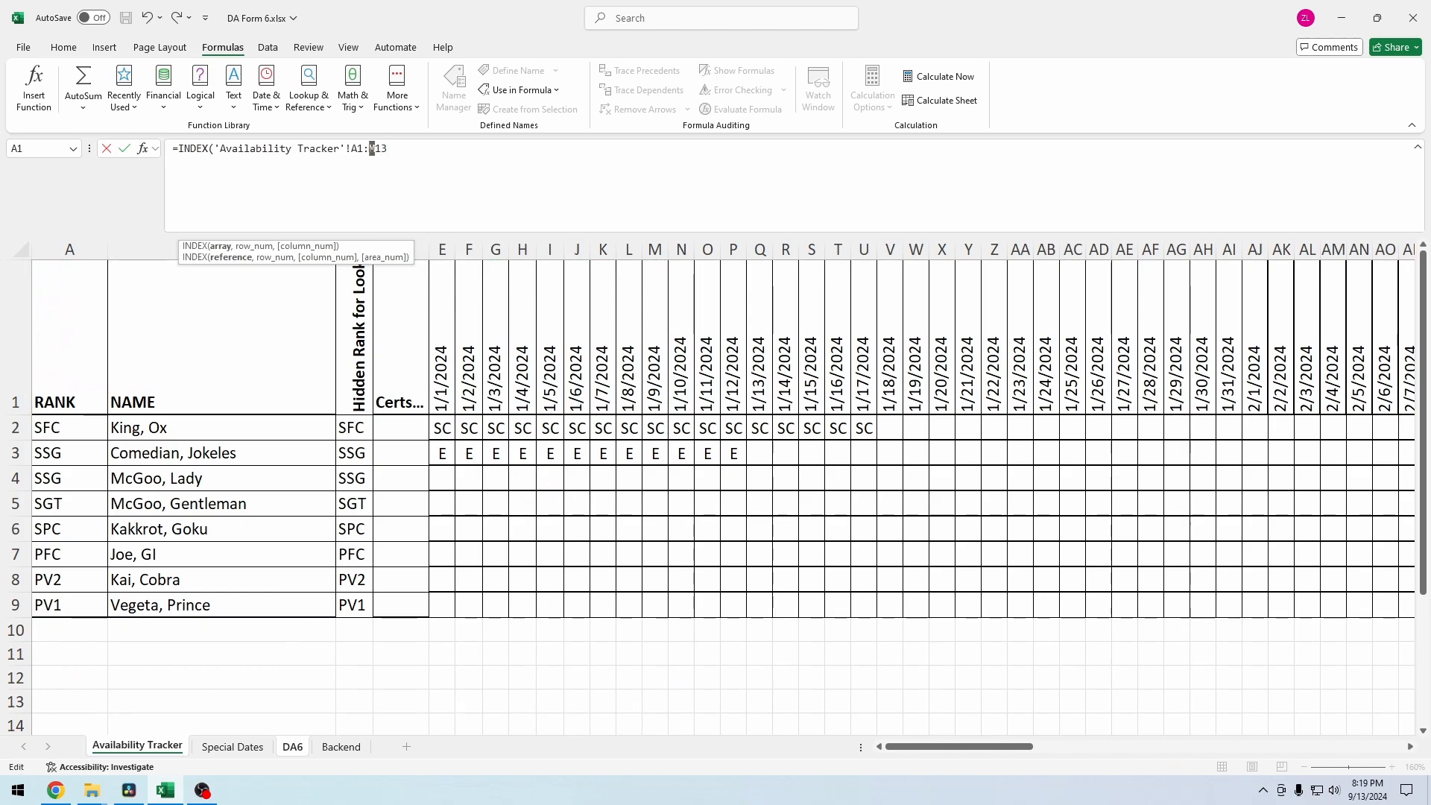
text(ZZ)
key(Delete)
text(200)
key(Delete)
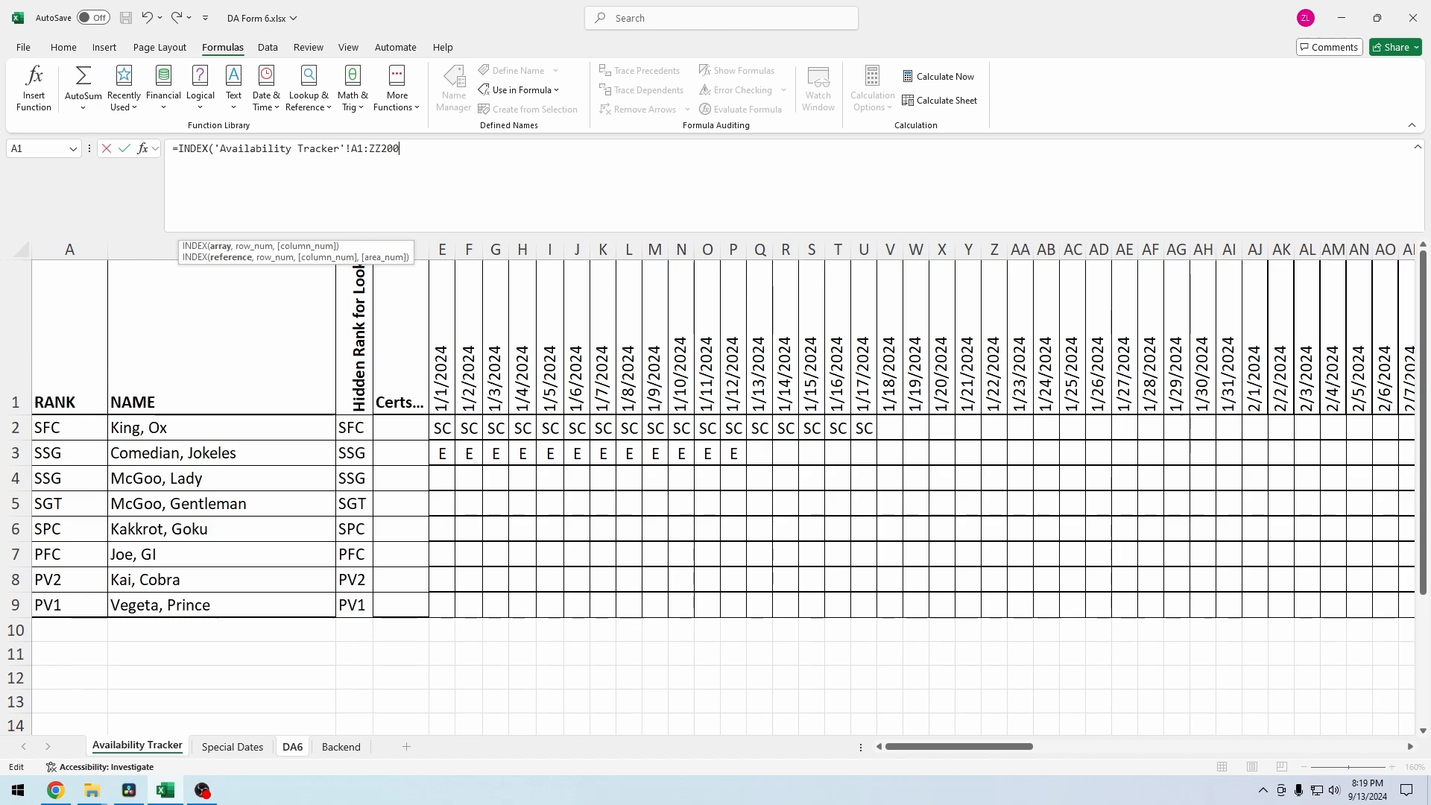
text(,)
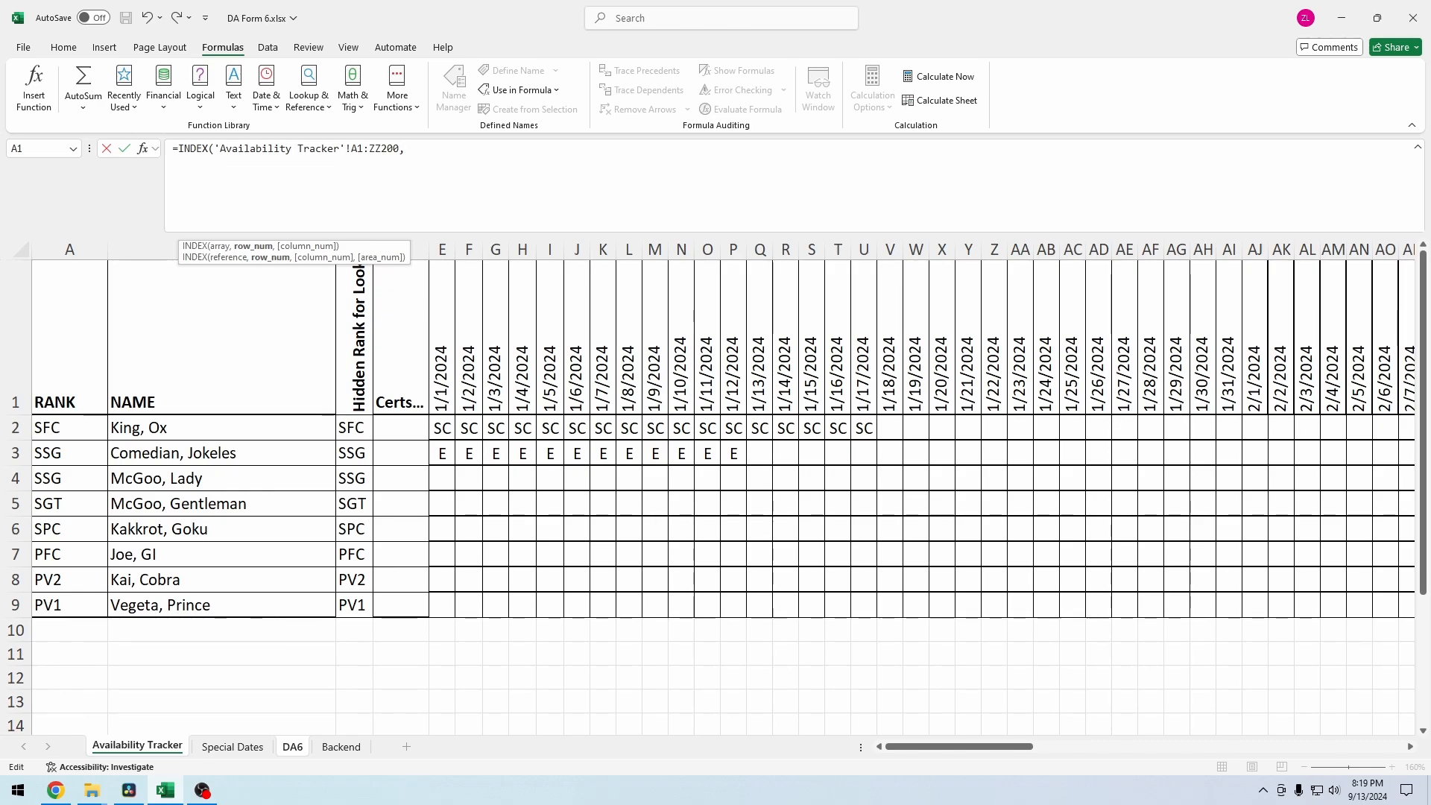
Step: Nest a MATCH function as the row number, using the DA6 name cell C6 without a sheet prefix as lookup value
text(mat)
key(Tab)
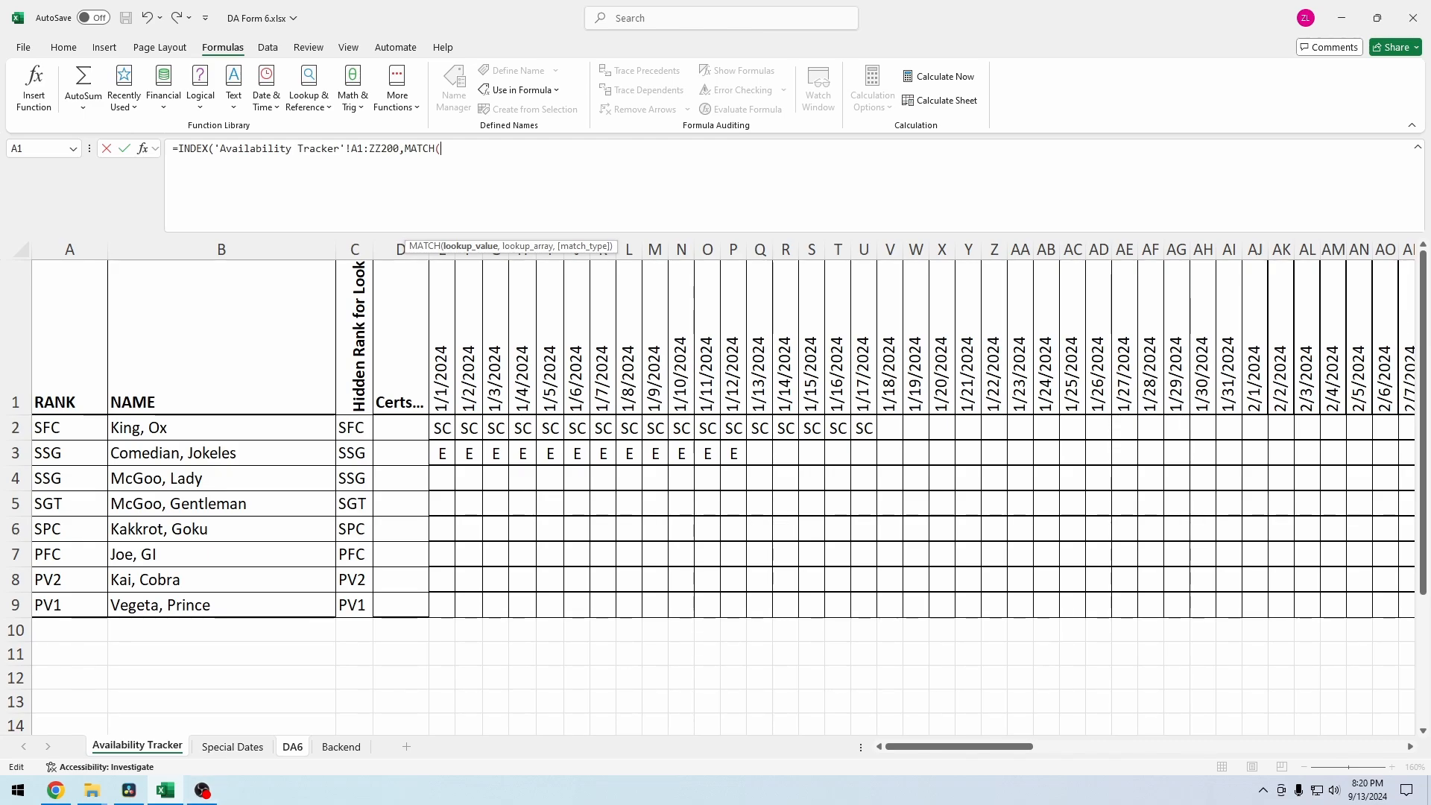
click(292, 747)
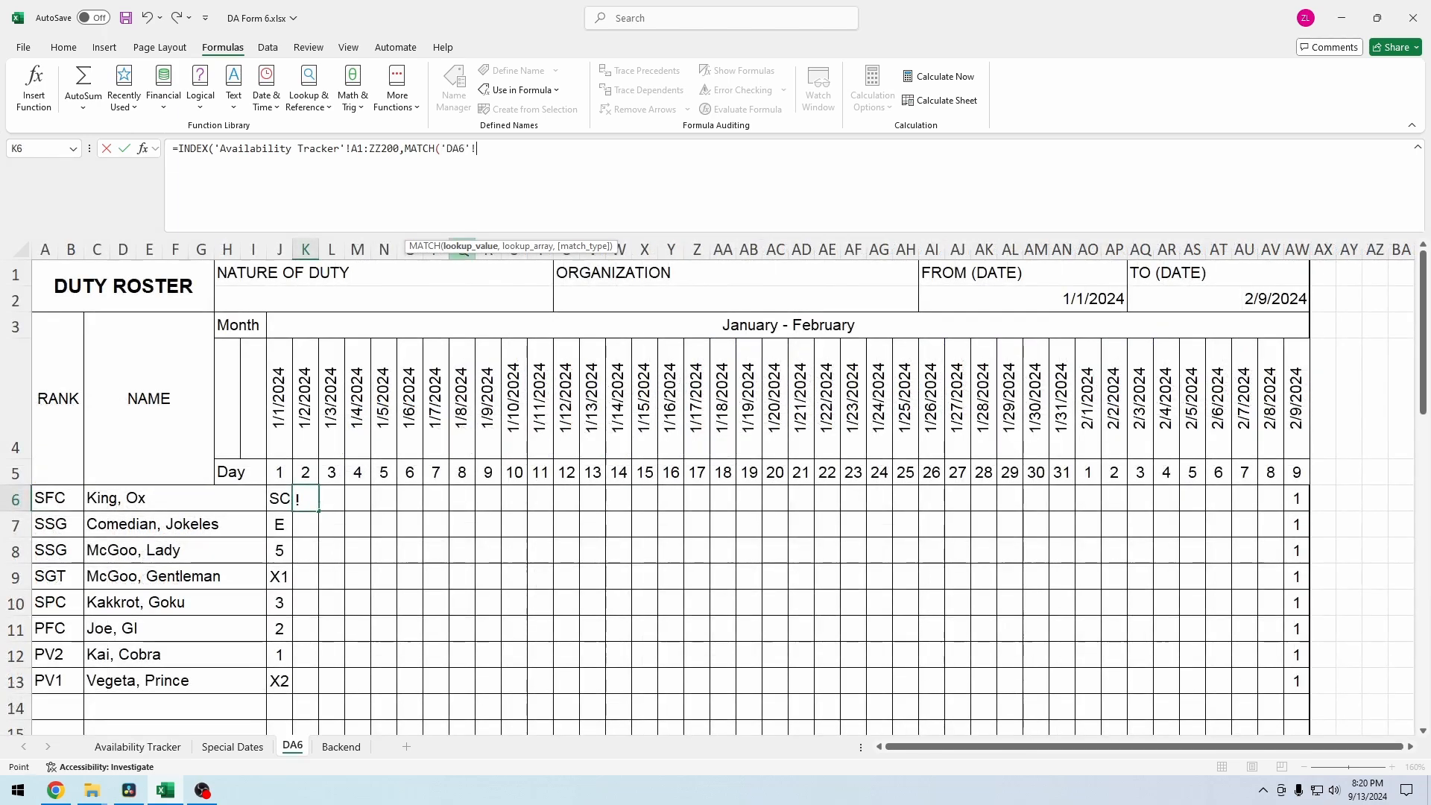
drag(477, 149, 442, 149)
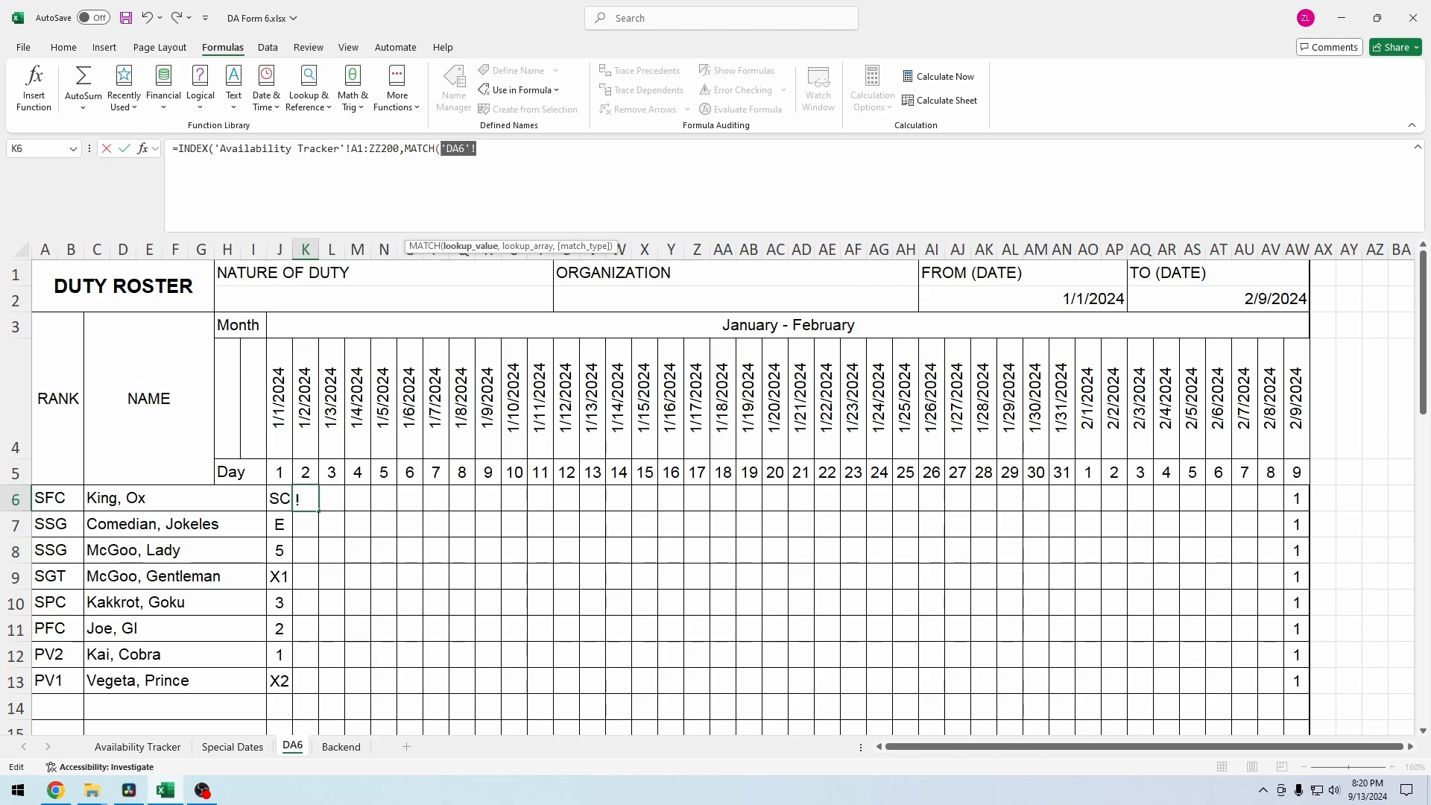
key(BackSpace)
text(C6)
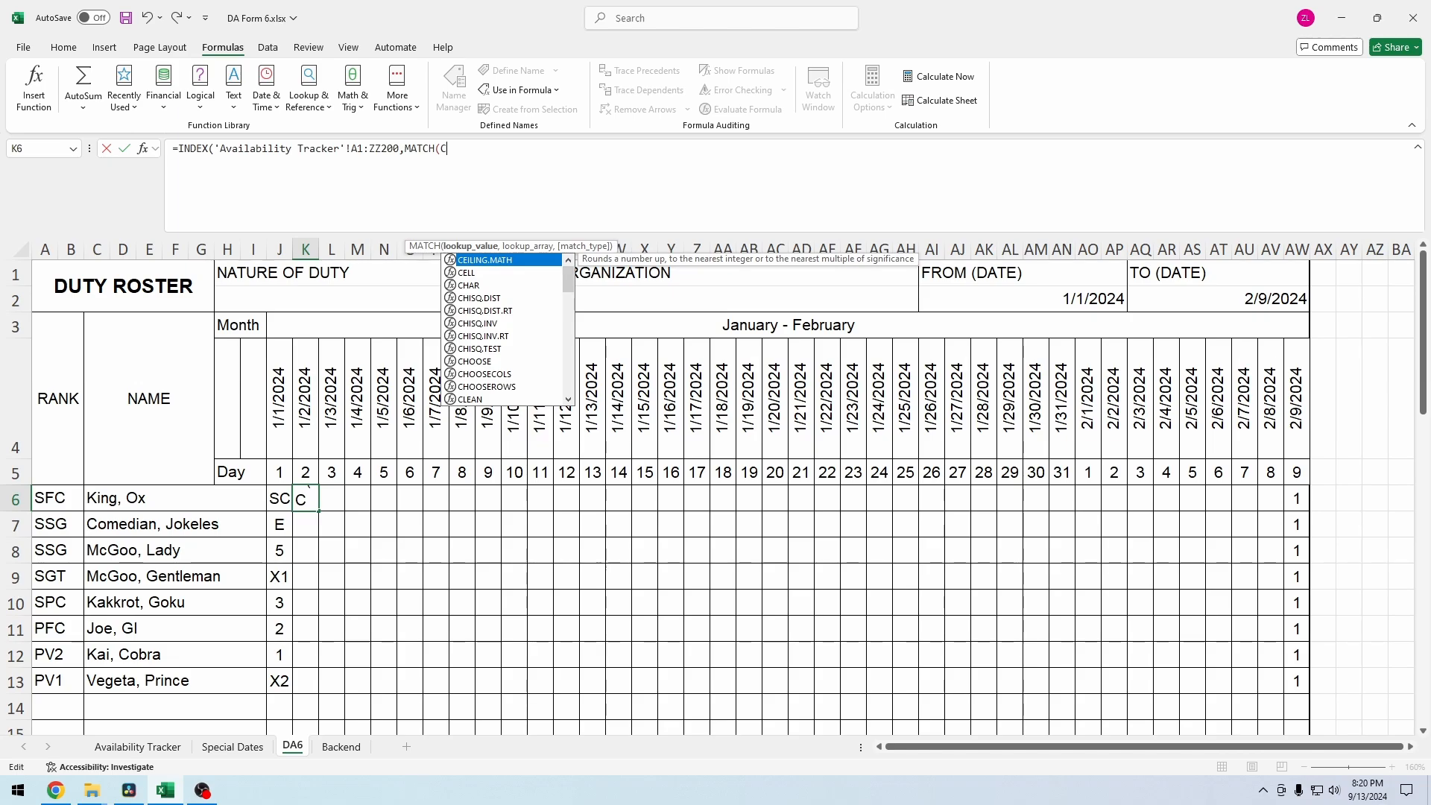
Step: Lock only the column of the MATCH lookup value, making it $C6, and continue to the lookup array
key(shift+Left)
key(shift+Left)
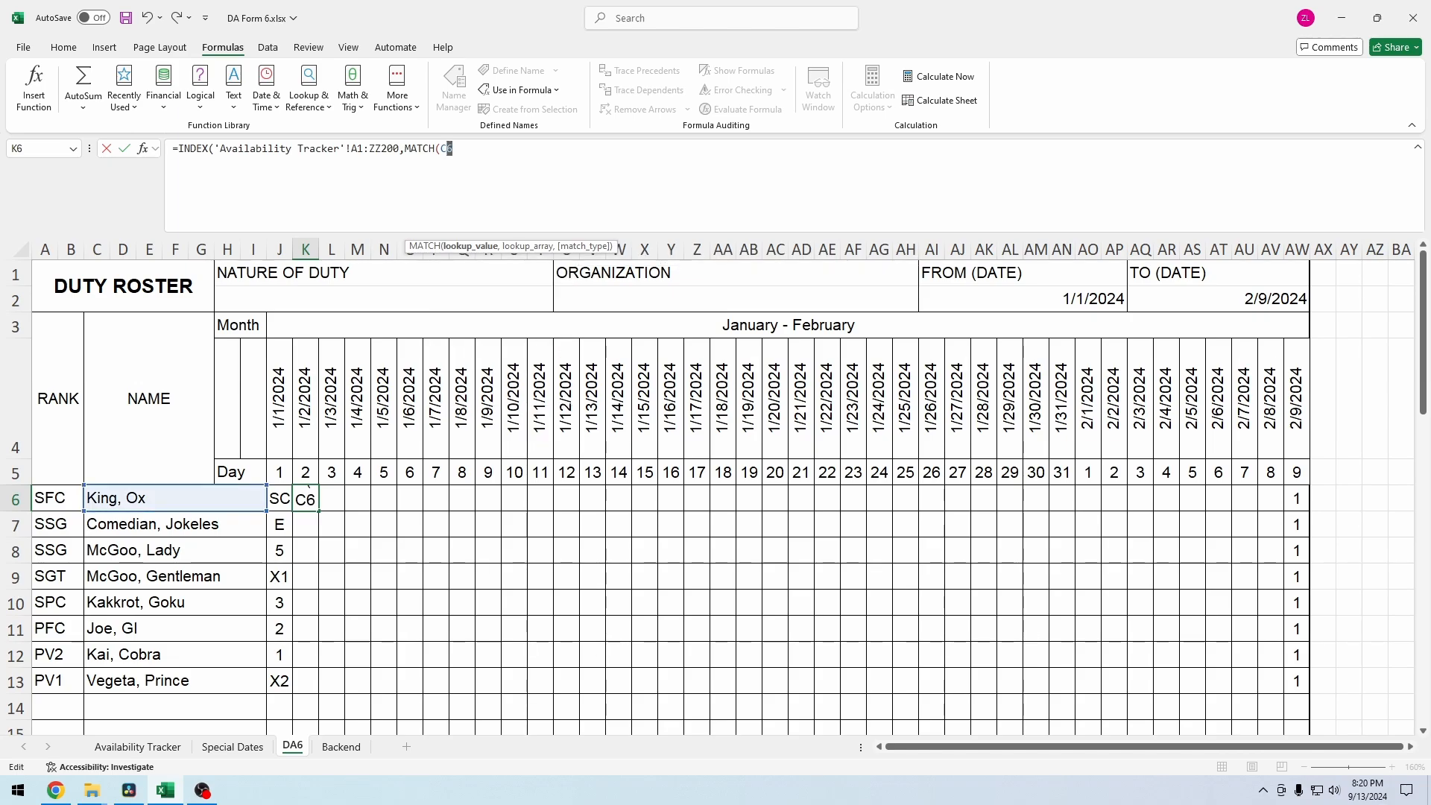
key(F4)
key(F4)
key(F4)
key(Right)
text(,)
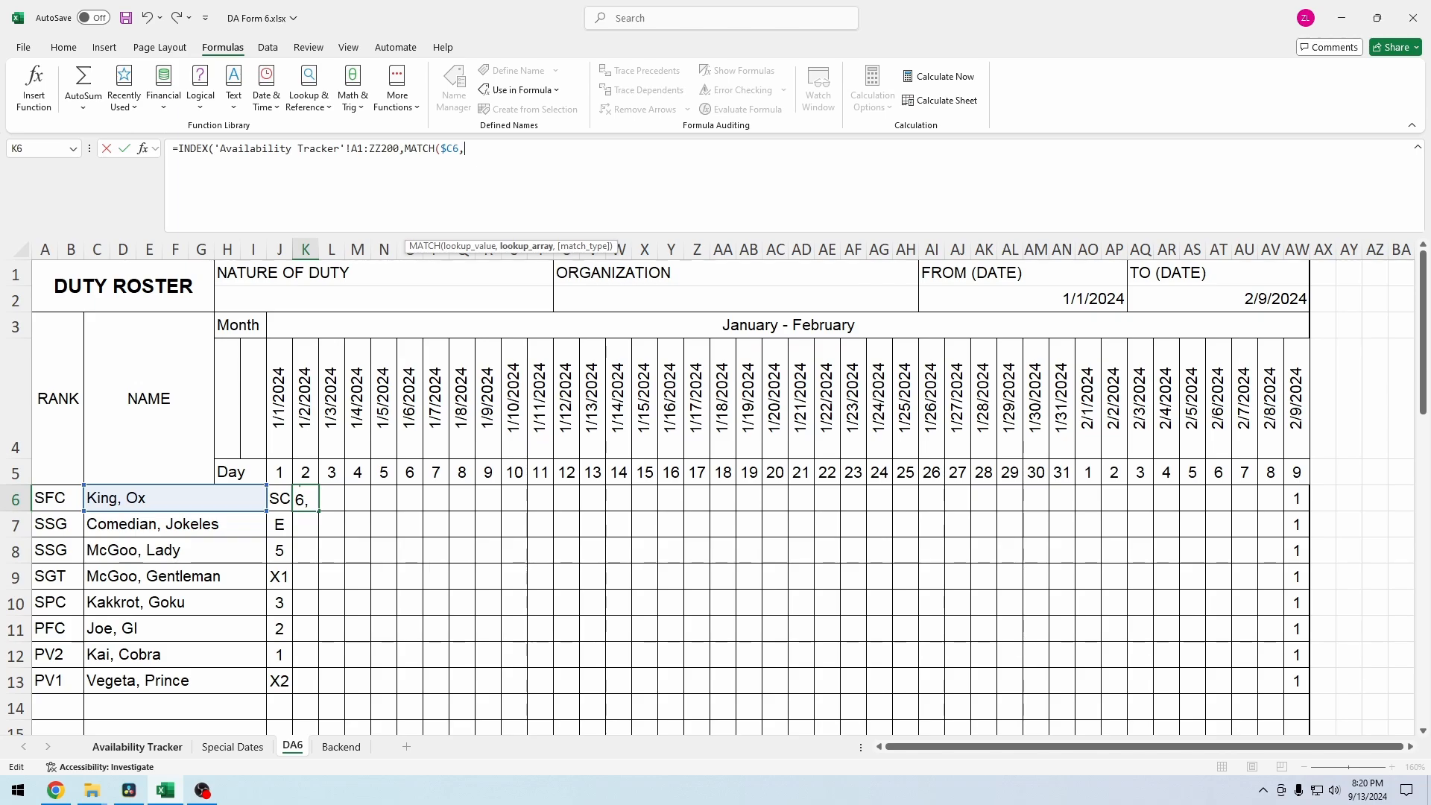
Step: Set the MATCH lookup array to the Availability Tracker's column B with match type 0 and close the function
click(137, 745)
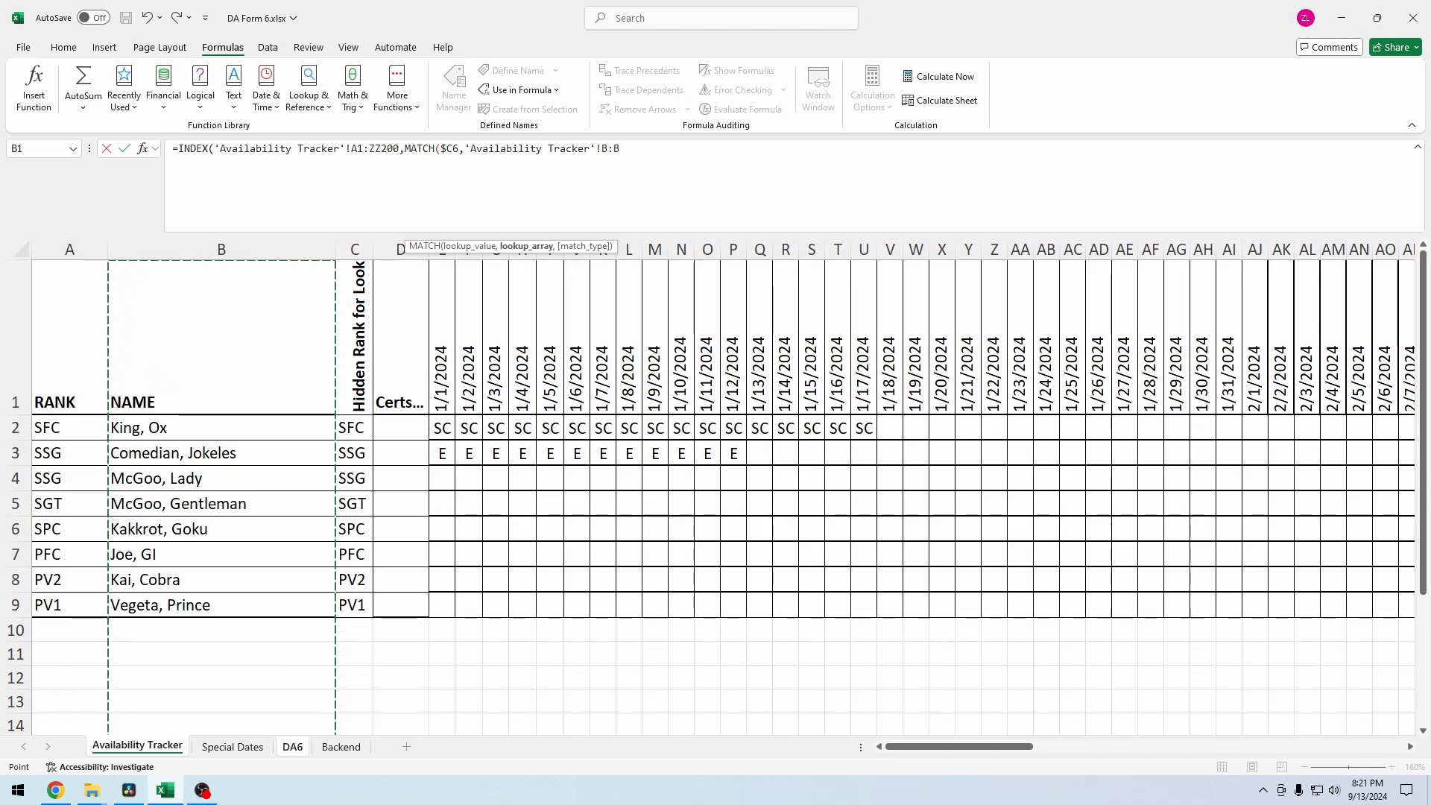
text(,)
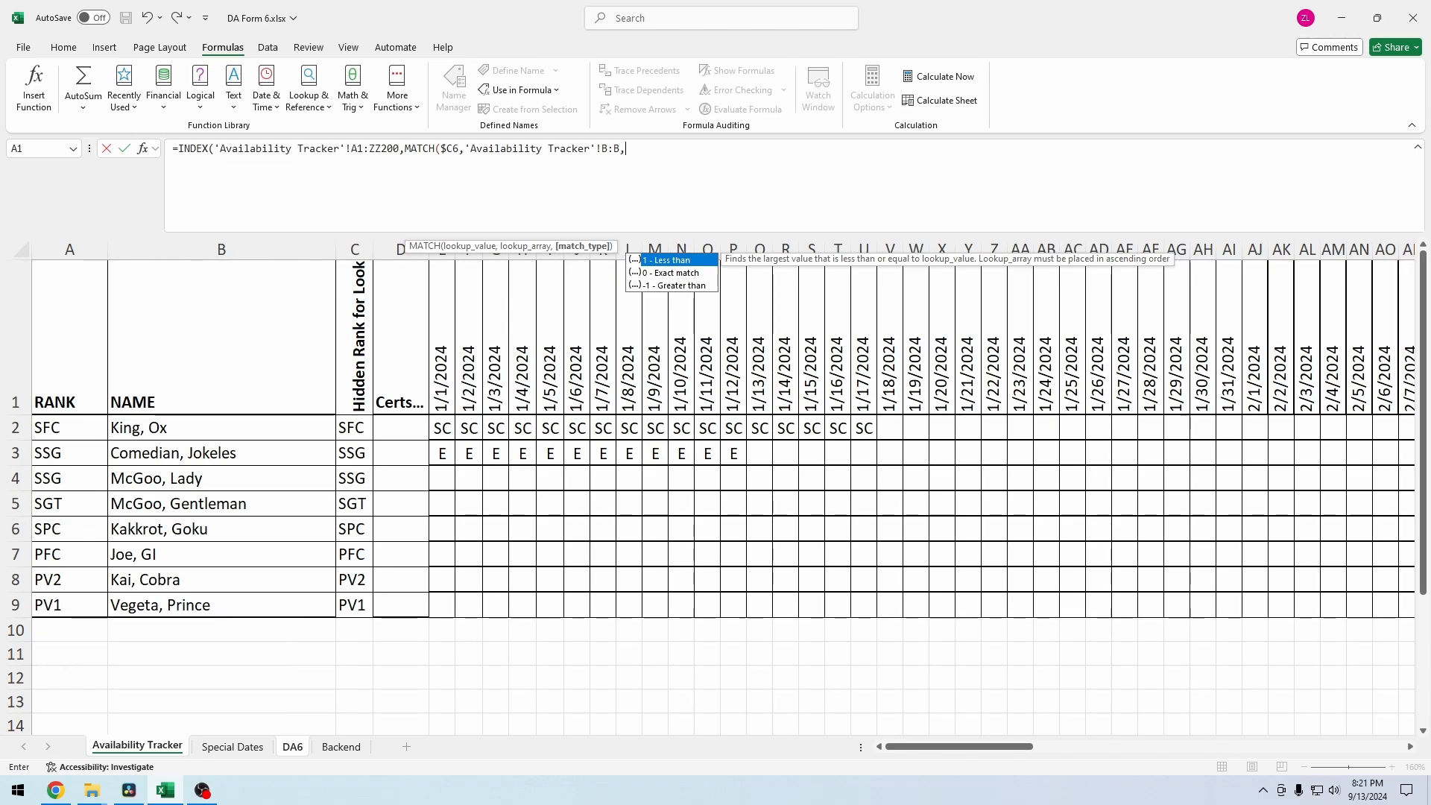
text(0))
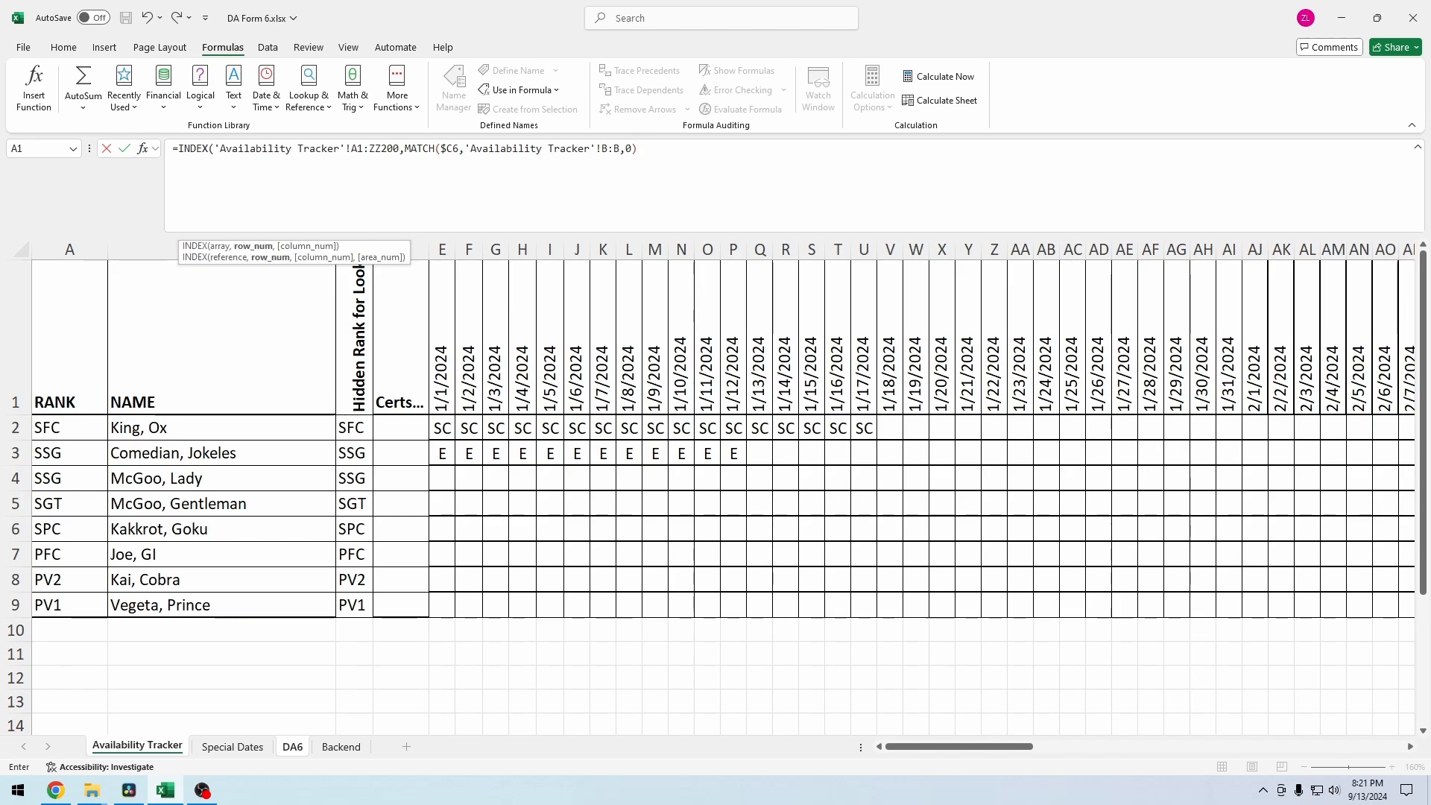
Step: Begin the INDEX column argument from the DA6 sheet and remove the inserted 'DA6'! sheet prefix
text(,)
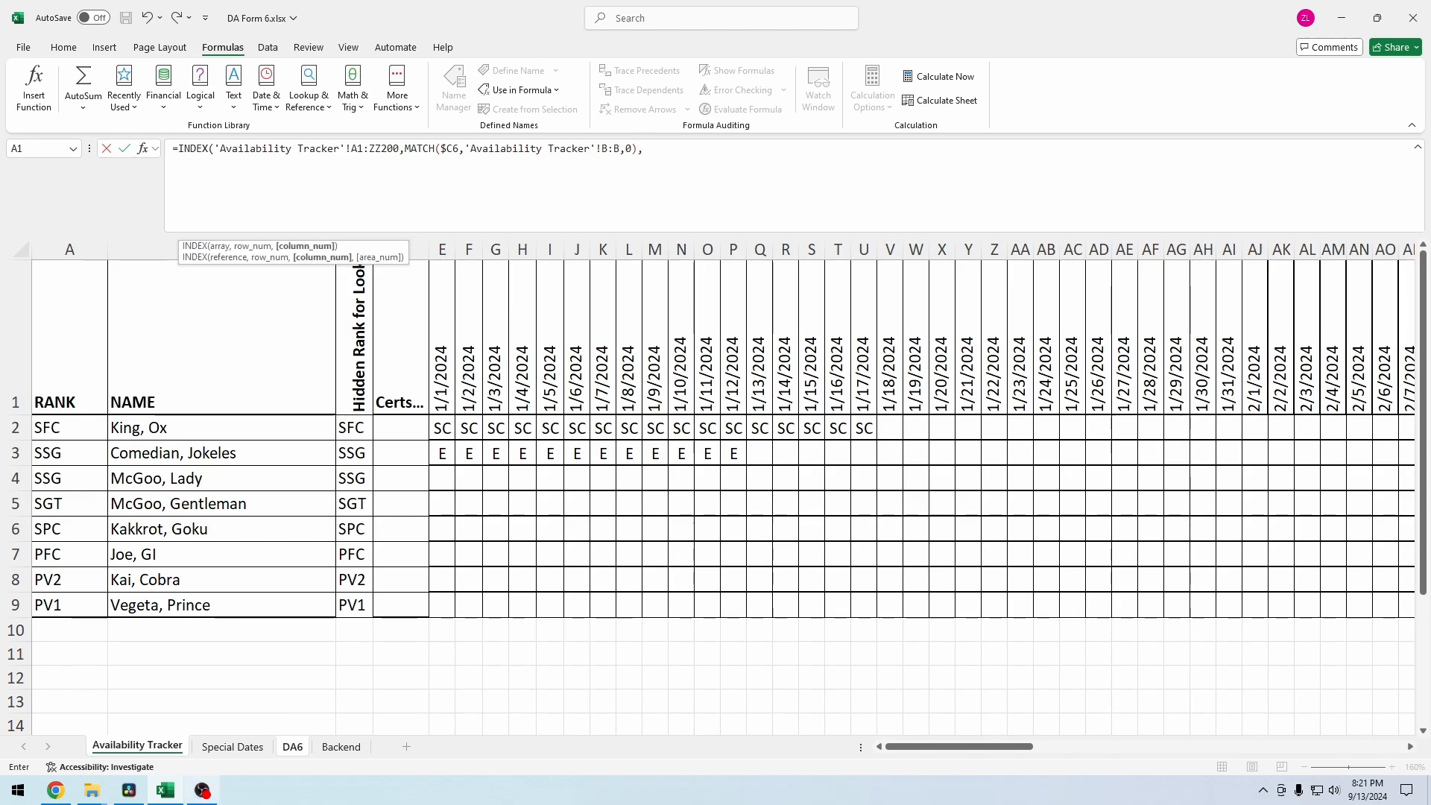
key(ctrl+Page_Down)
key(ctrl+Page_Down)
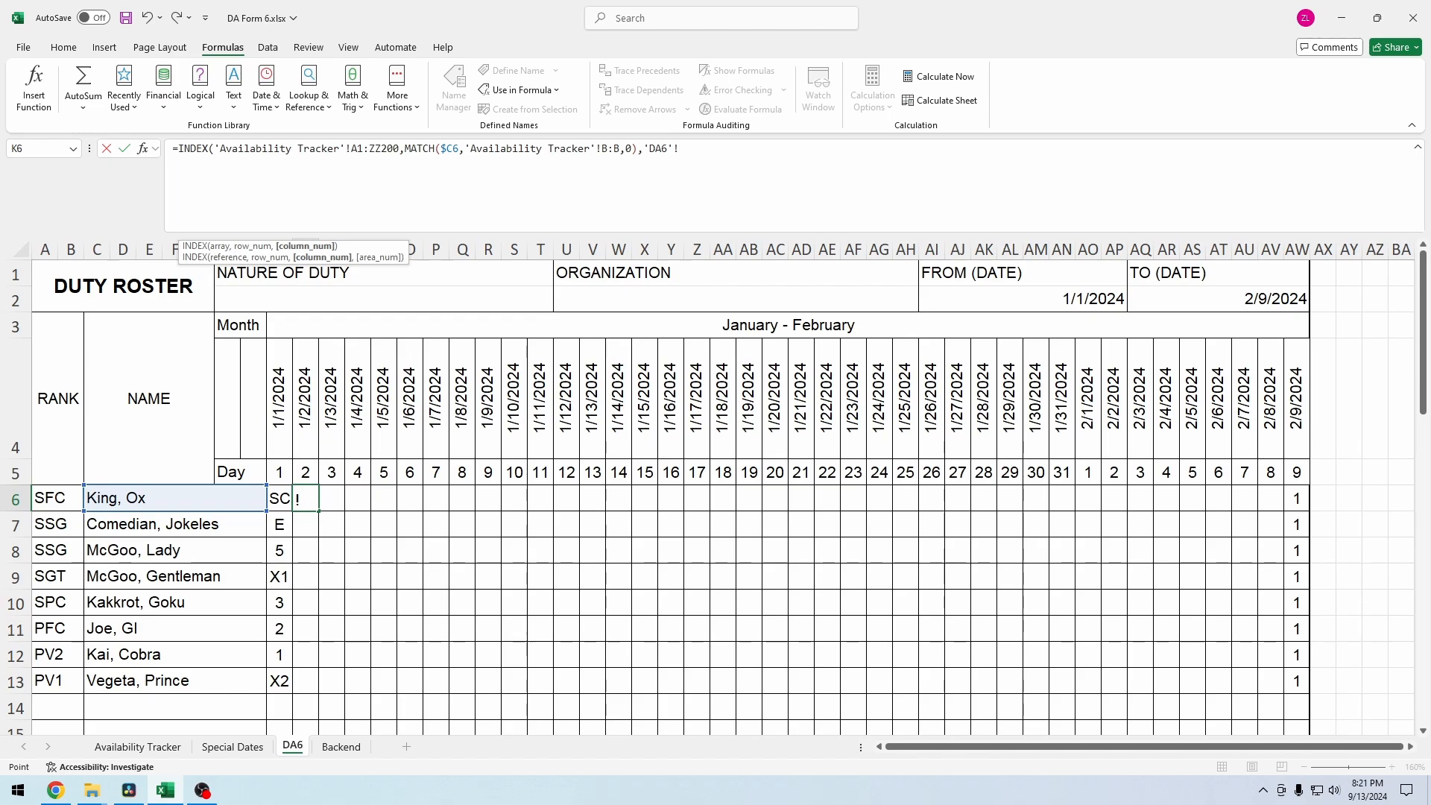
key(BackSpace)
key(BackSpace)
key(BackSpace)
key(BackSpace)
key(BackSpace)
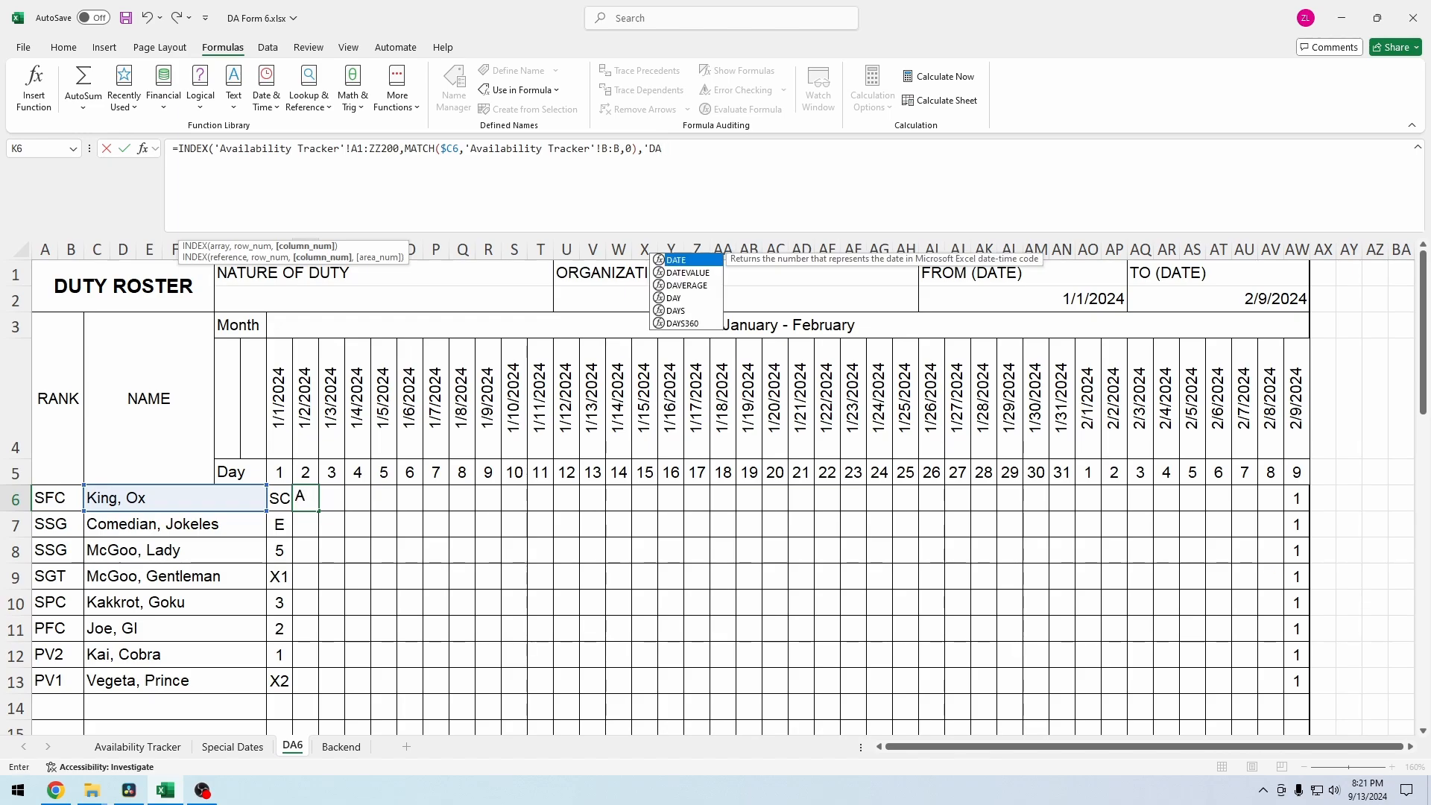
Step: Replace the unfinished column argument of K6's INDEX formula with a MATCH function that uses K$4 as the lookup value
key(BackSpace)
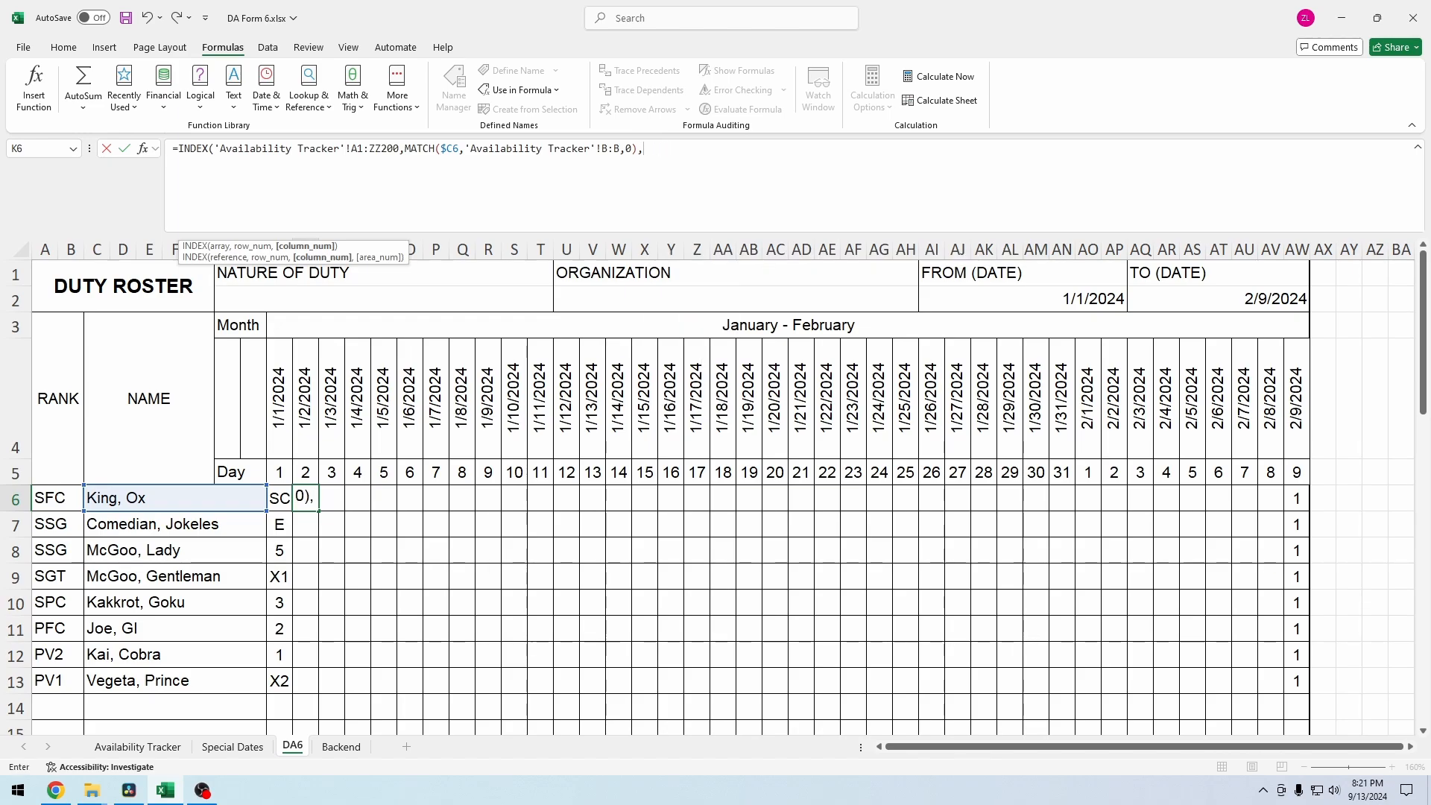
text(match)
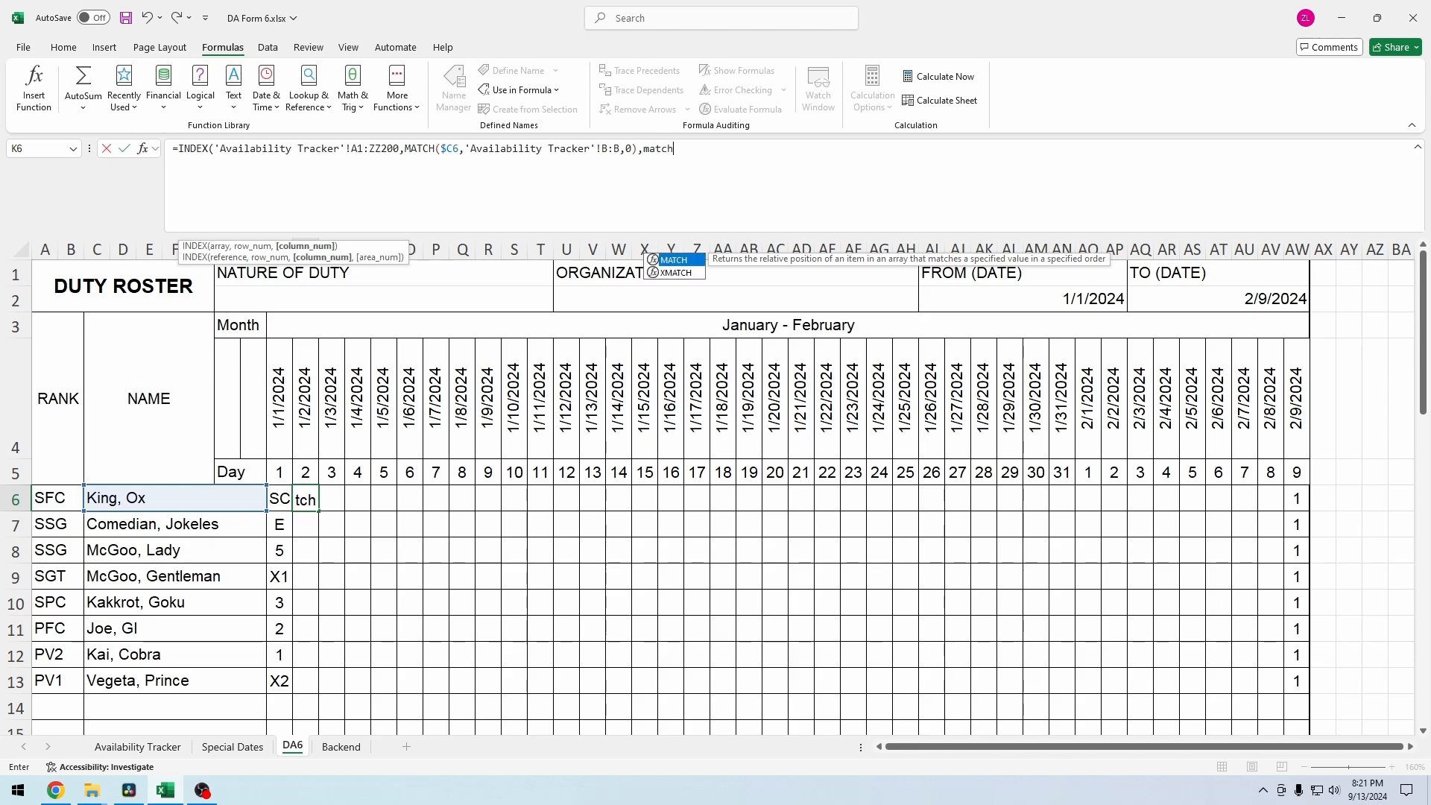
key(Tab)
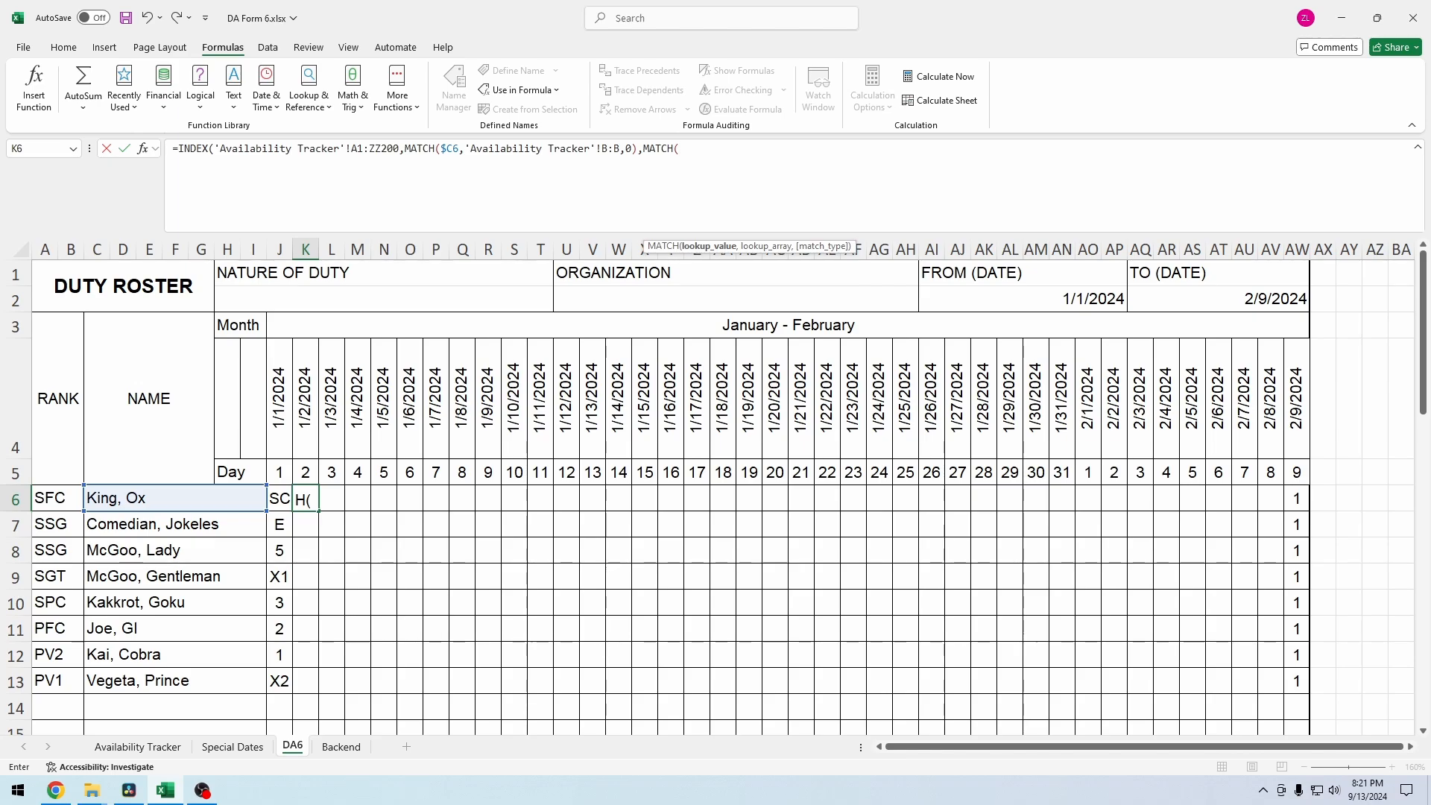
click(306, 398)
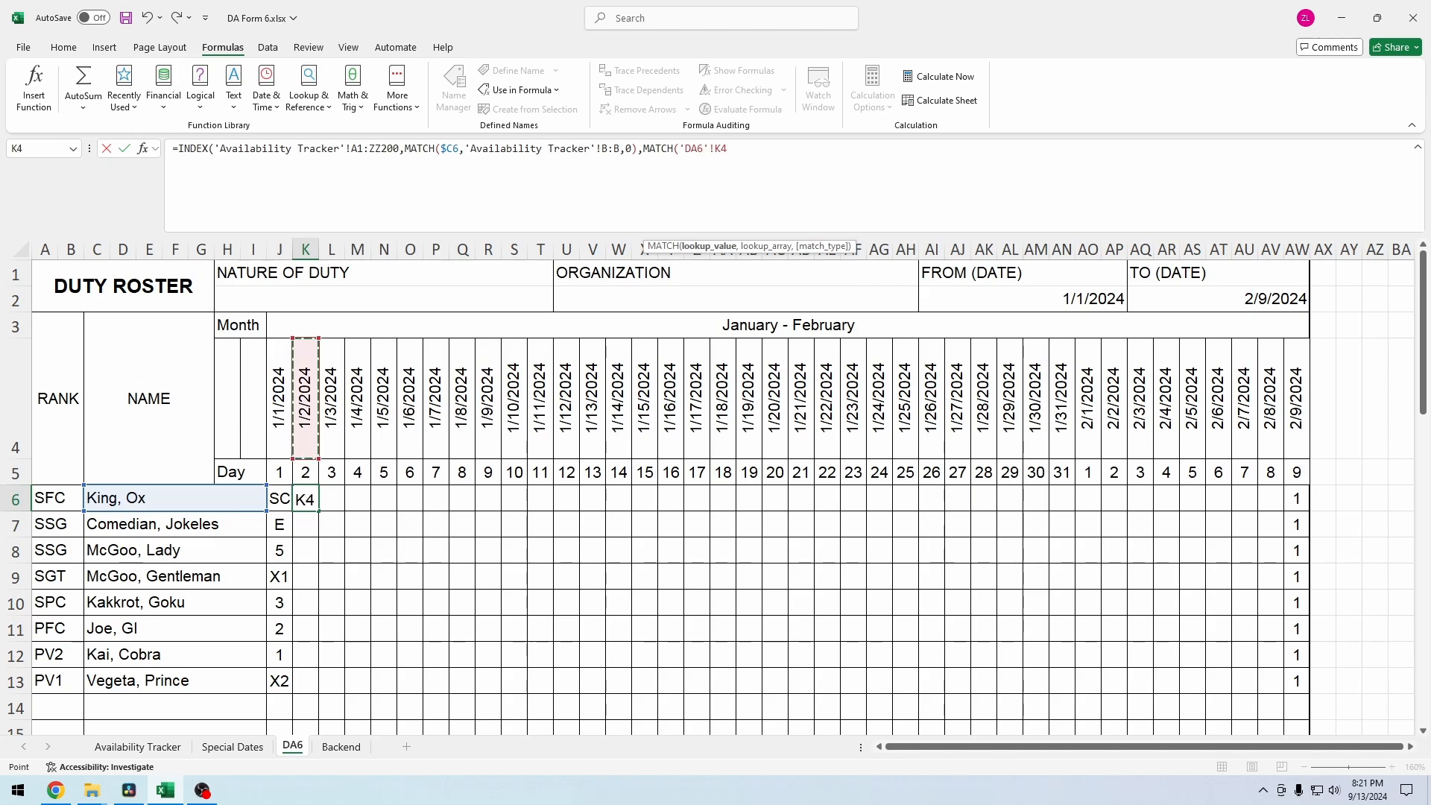
drag(714, 149, 679, 149)
key(BackSpace)
key(F4)
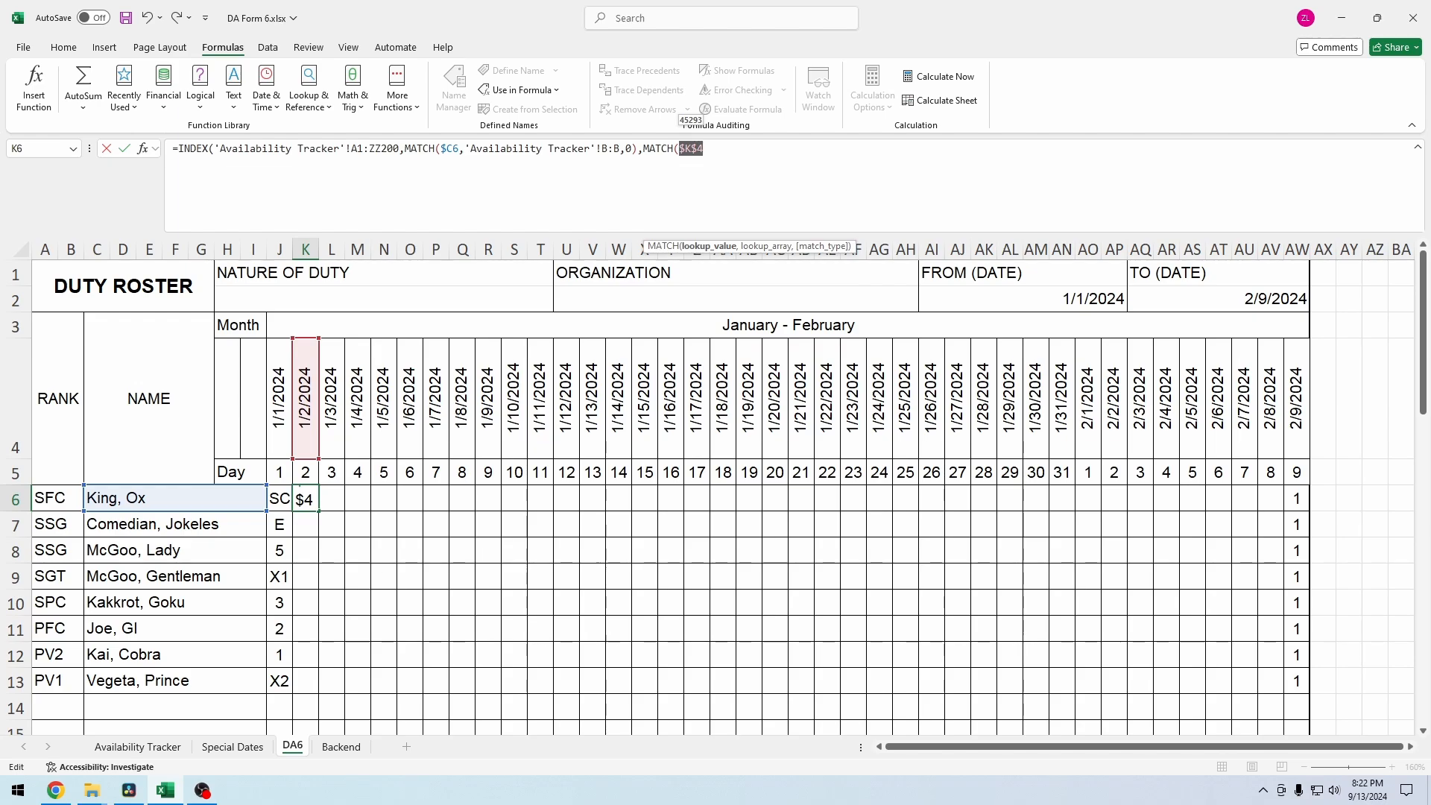
key(F4)
key(Right)
text(,)
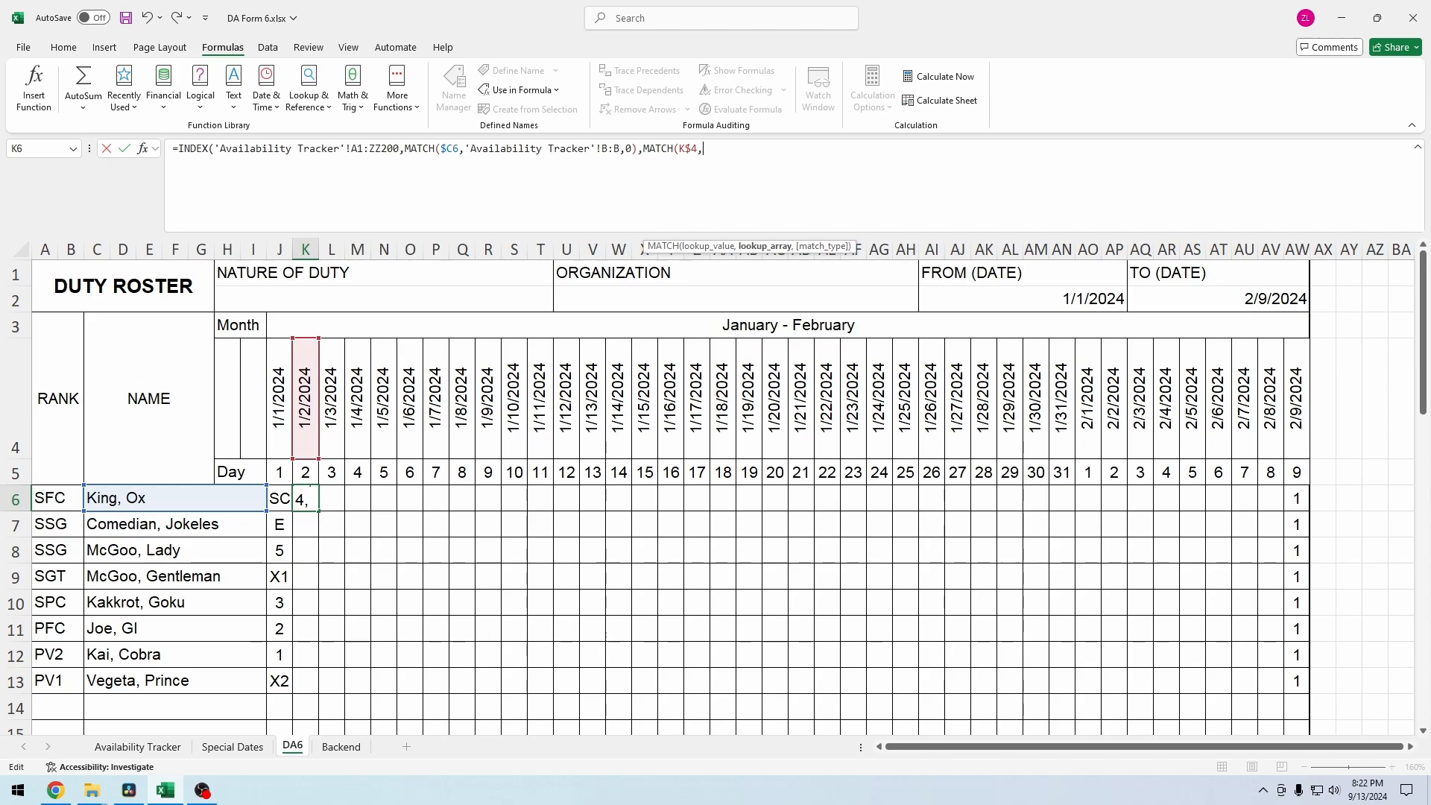
Step: Complete the MATCH with row 1:1 of the Availability Tracker sheet and match type 0, and commit the INDEX formula in K6
click(138, 746)
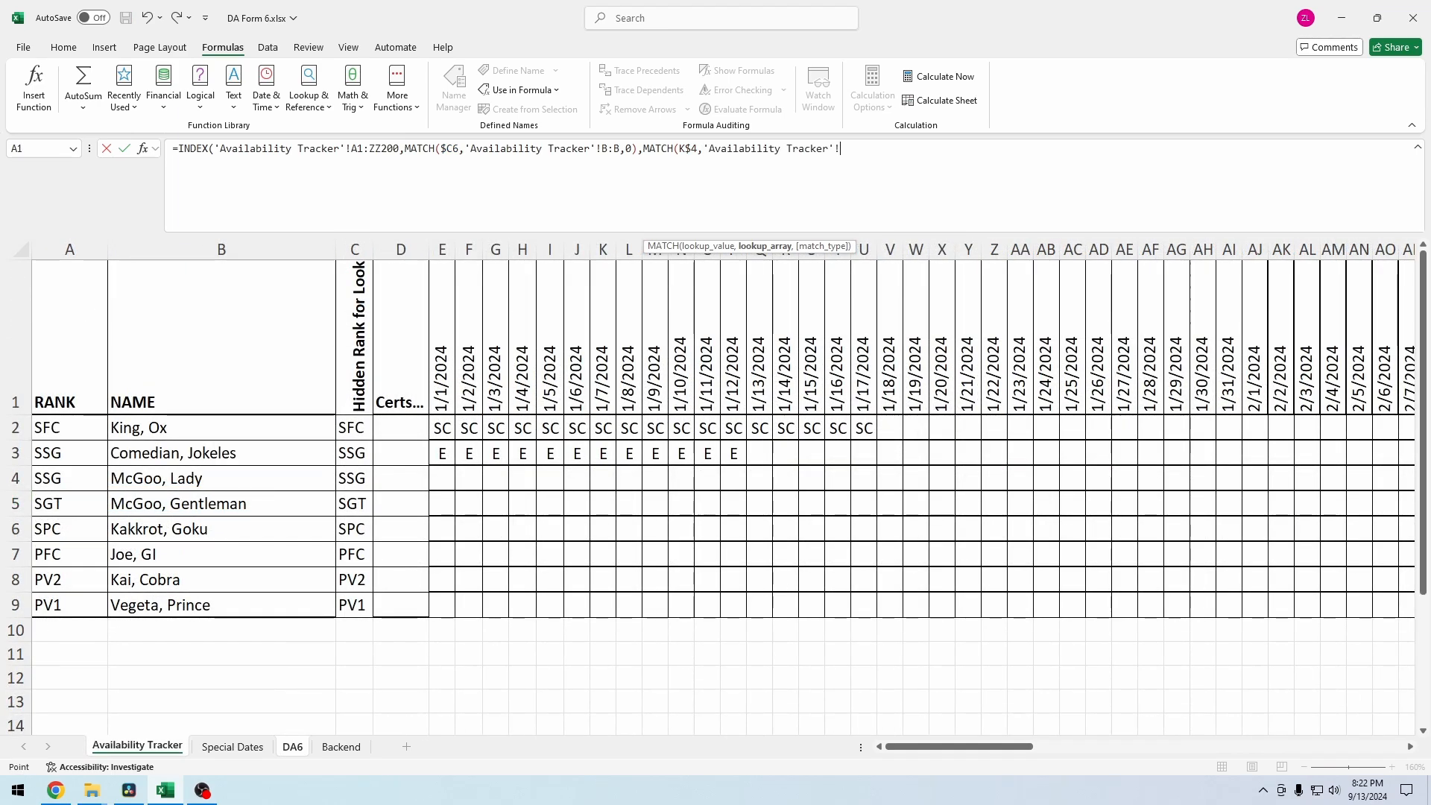
click(15, 335)
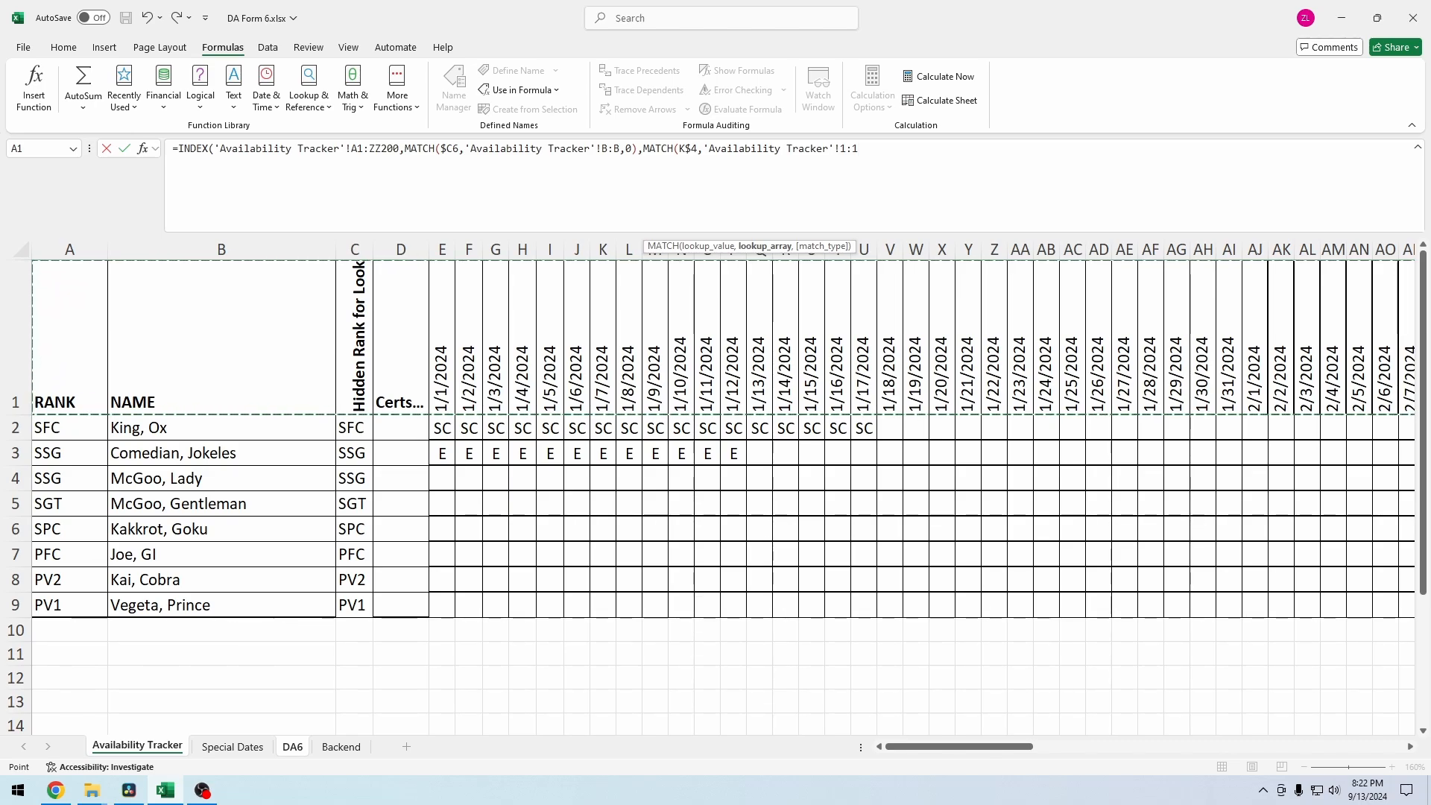
text(,)
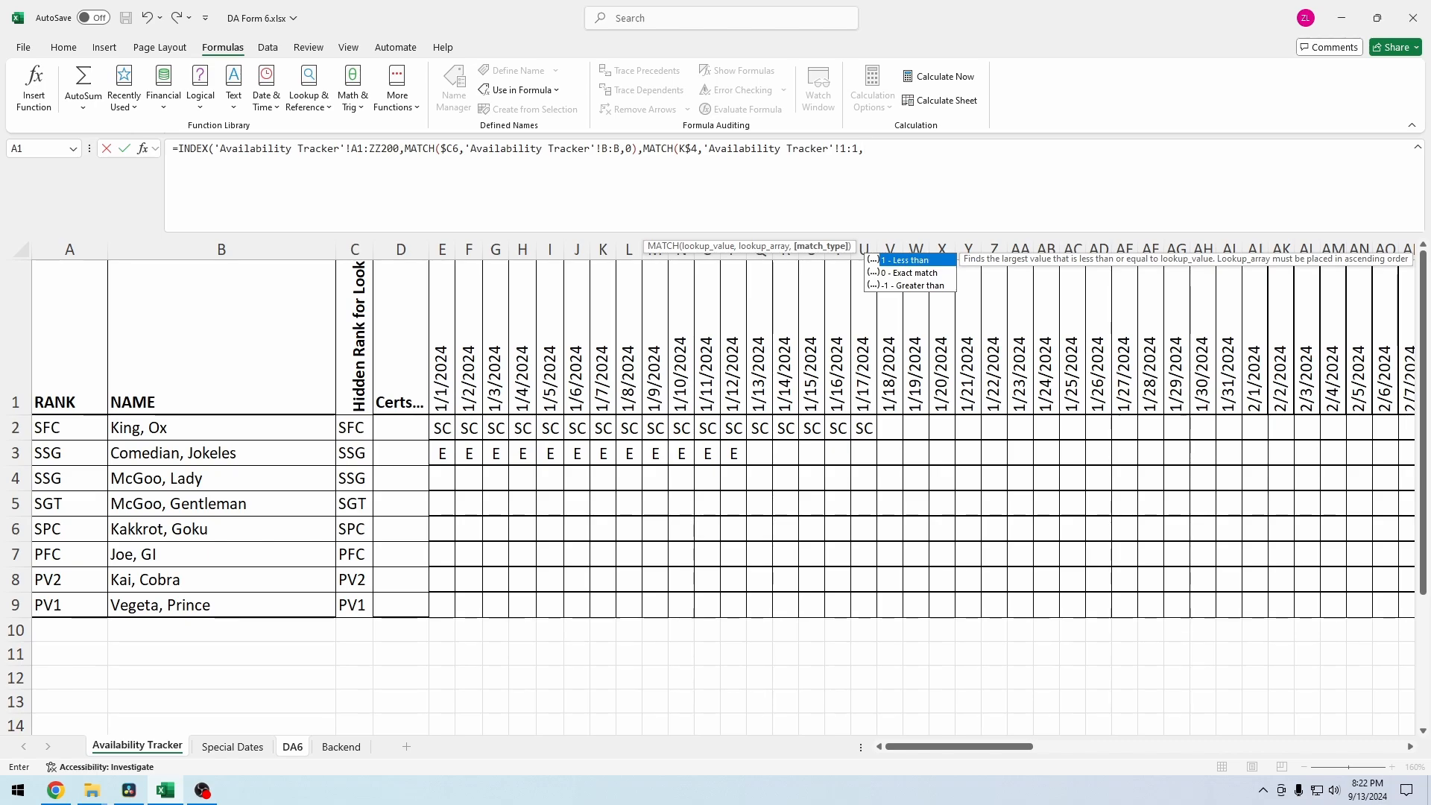
text(0))
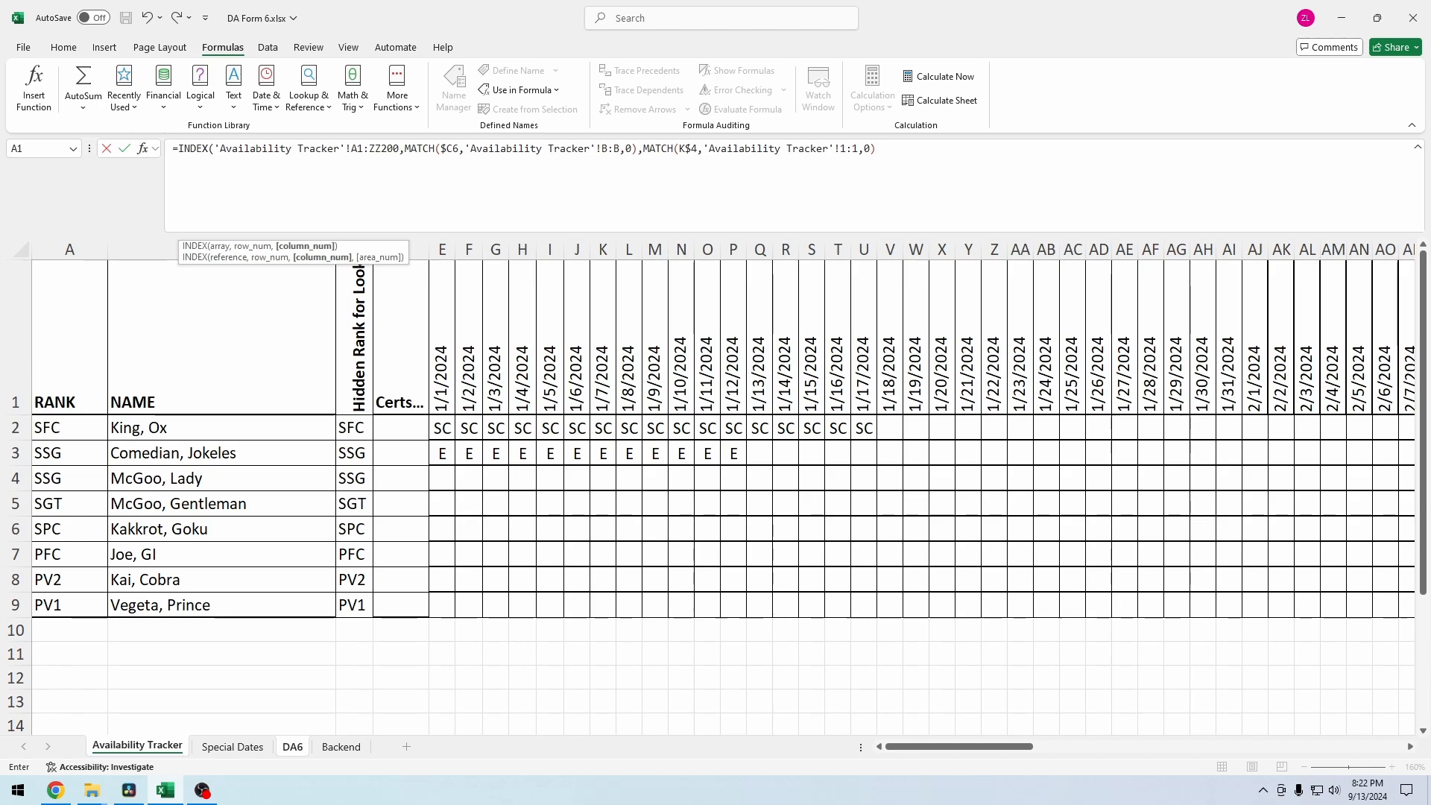
text())
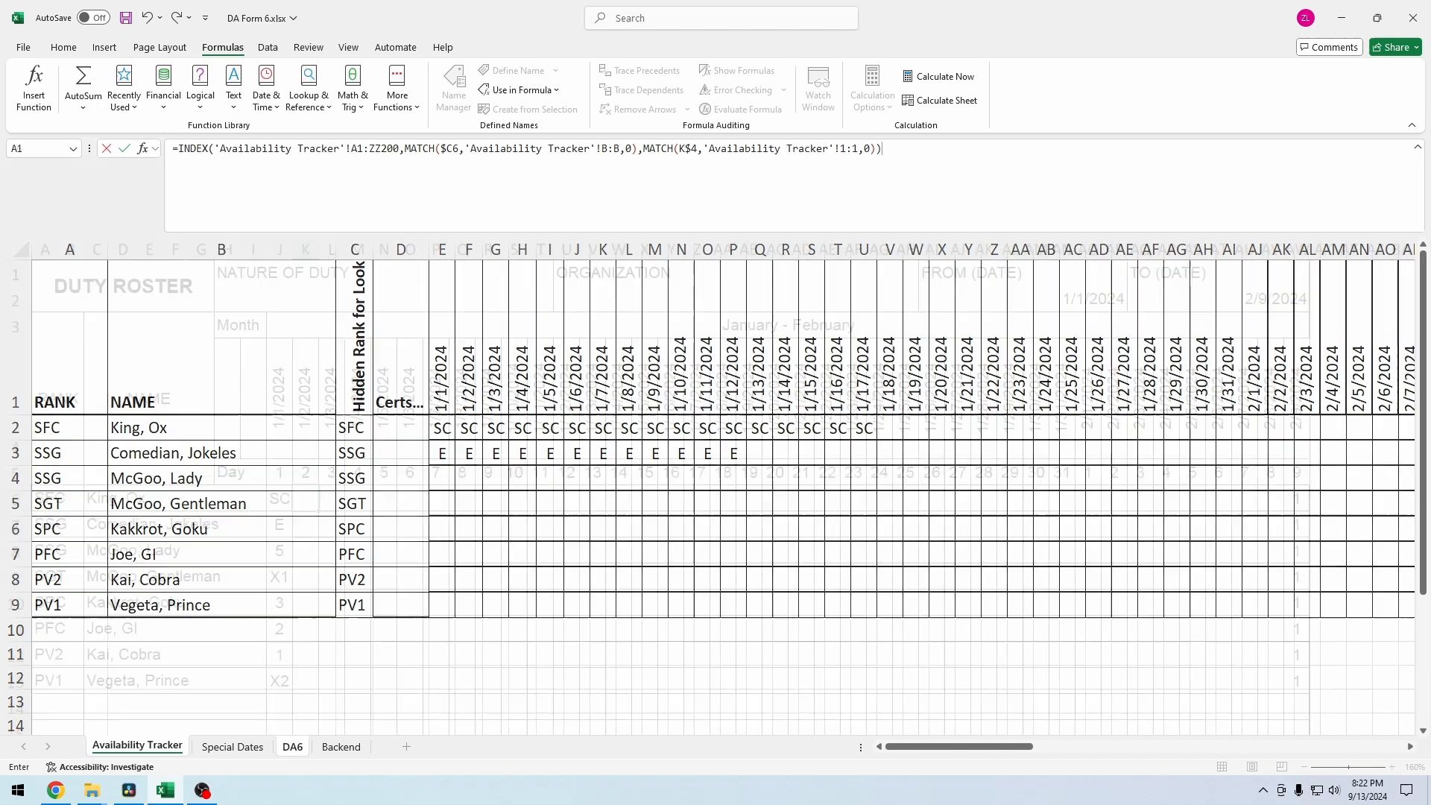
key(Return)
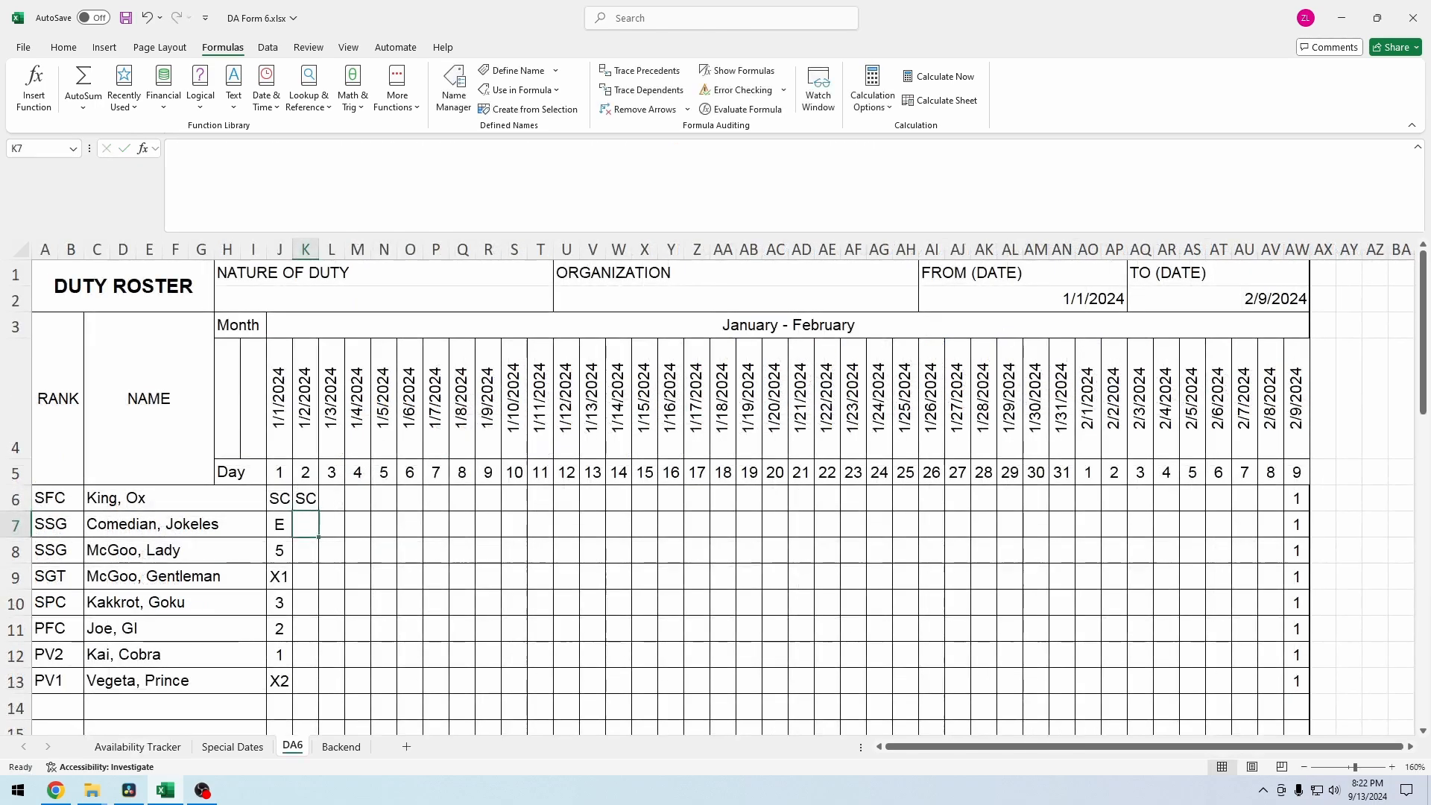
Step: Step through the INDEX/MATCH formula in K6 with Evaluate Formula, stepping into the $C6 reference and evaluating each part
key(Up)
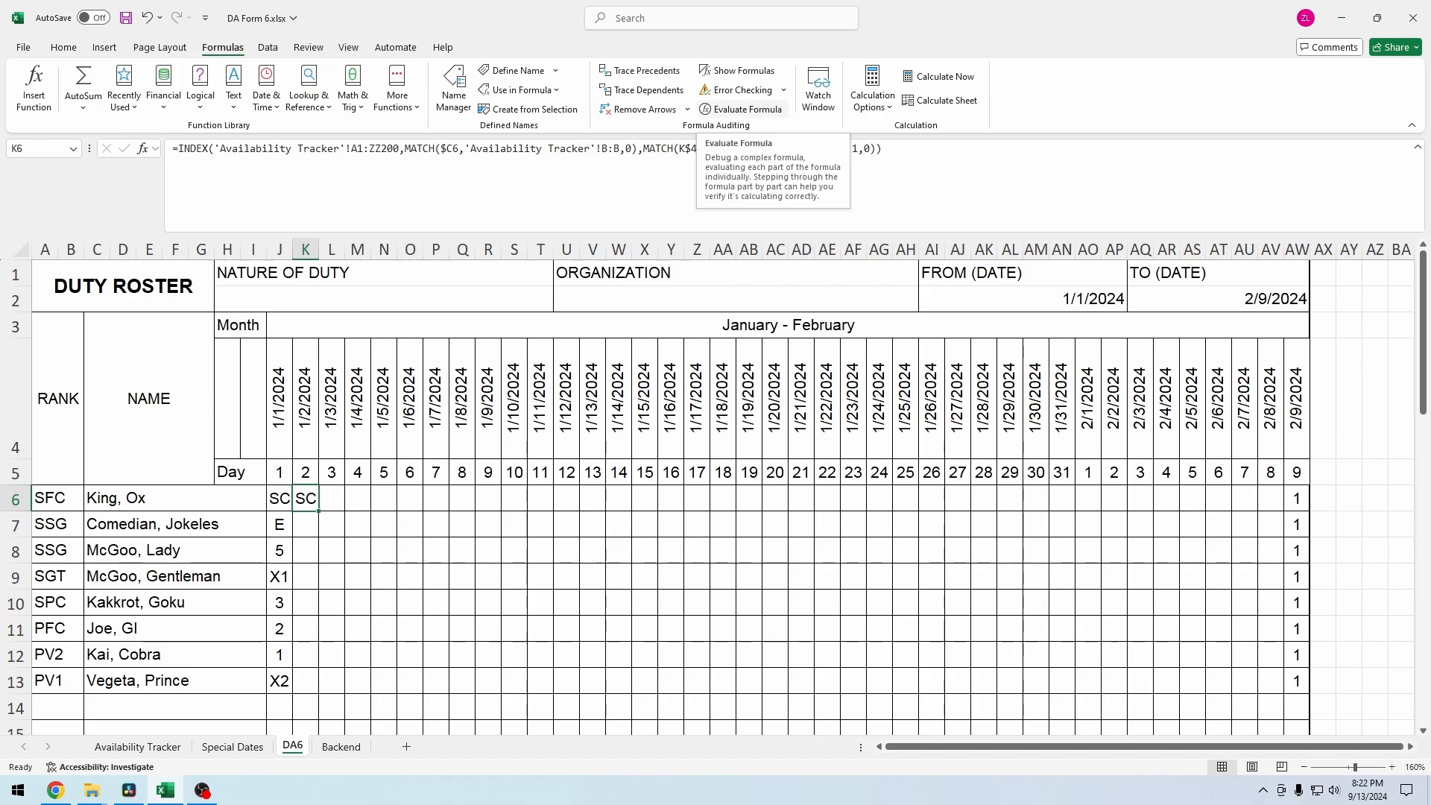
click(305, 550)
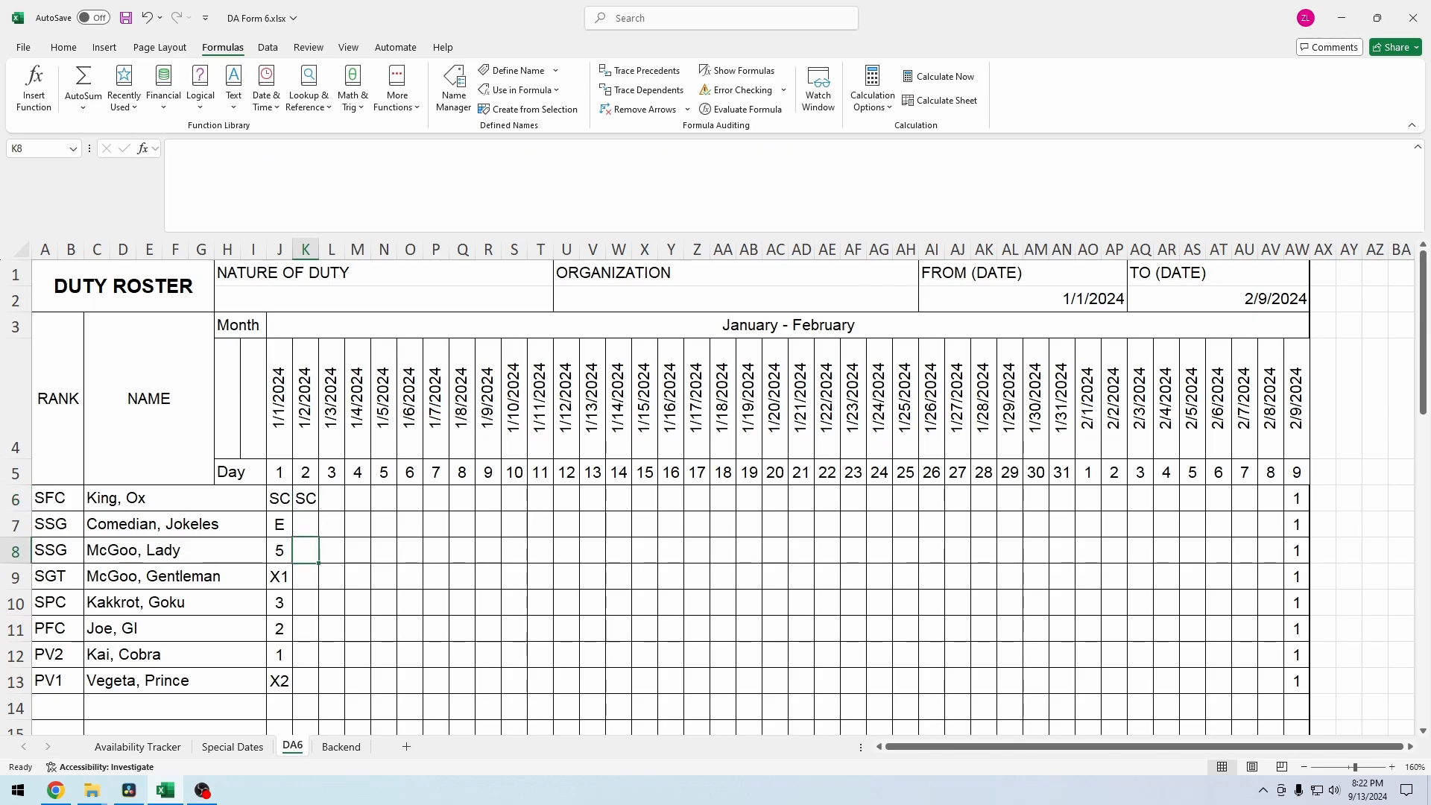
click(306, 497)
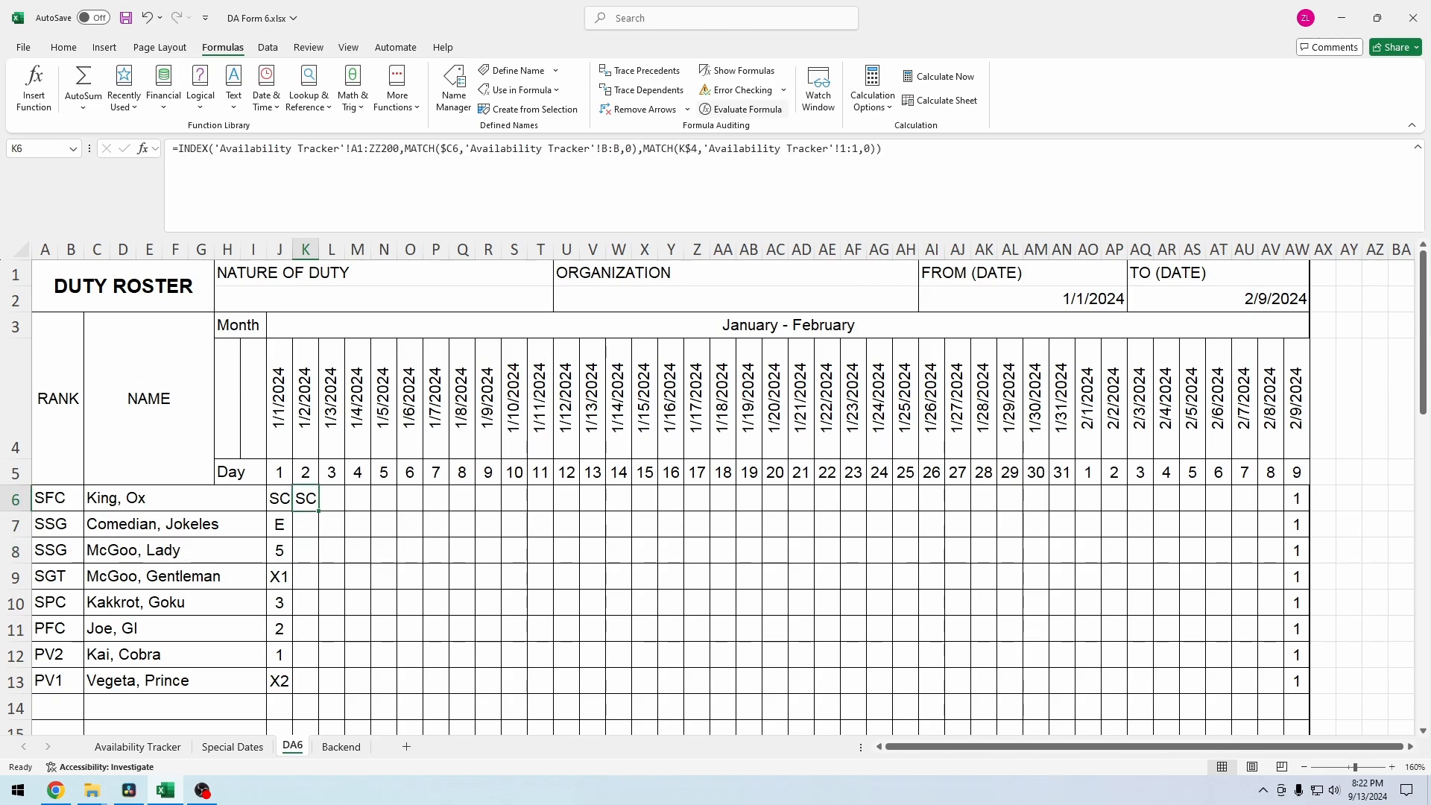
click(741, 108)
drag(335, 343, 499, 351)
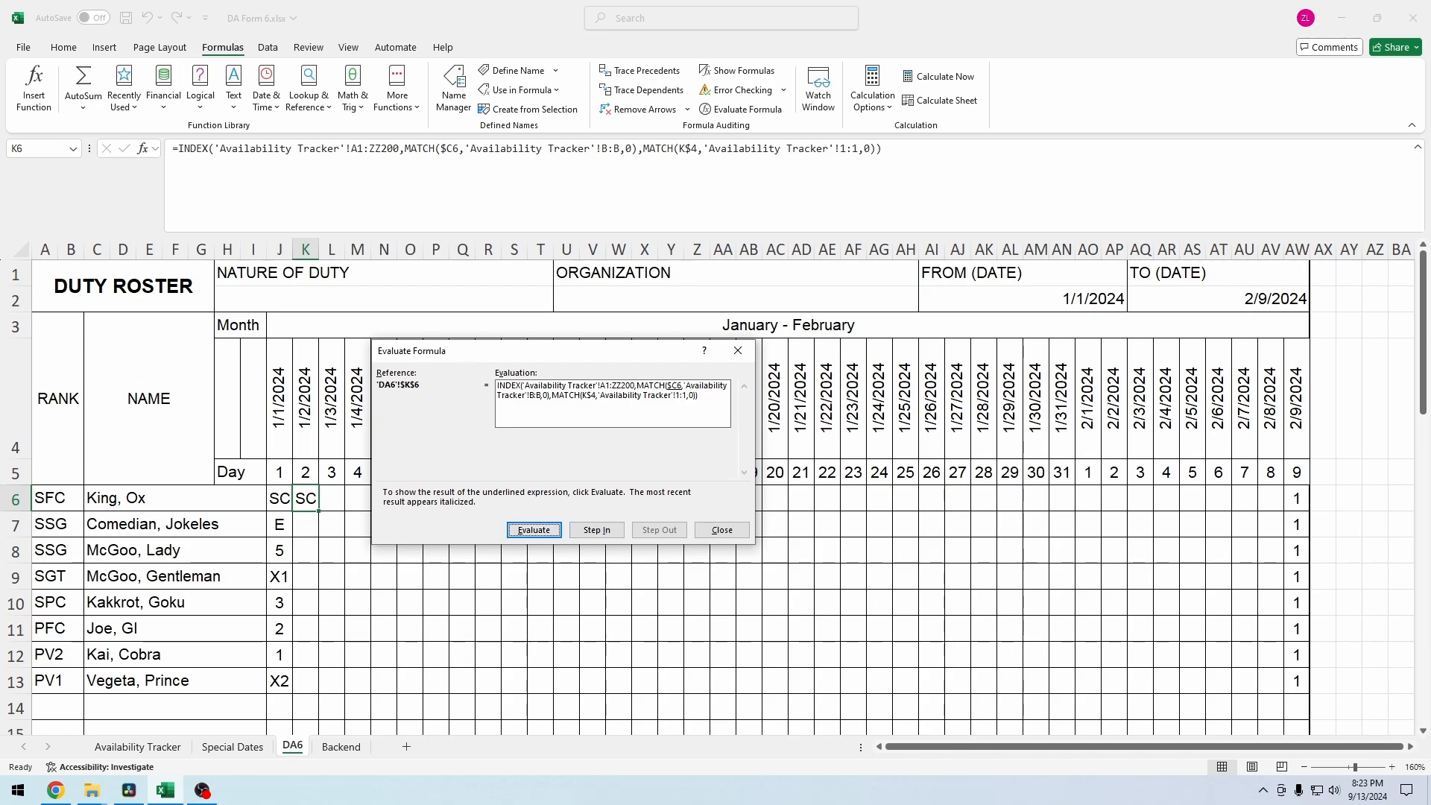
click(597, 530)
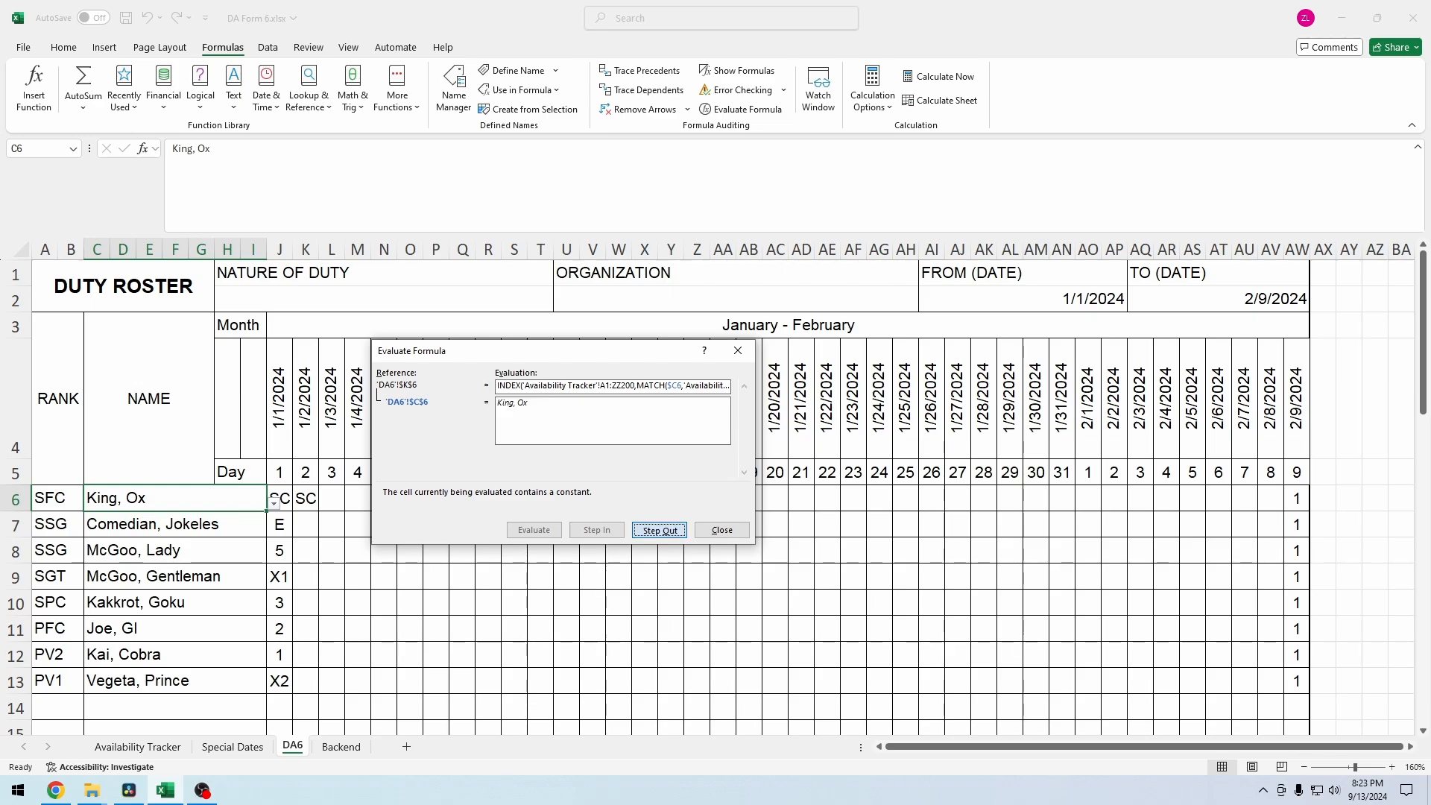
key(Return)
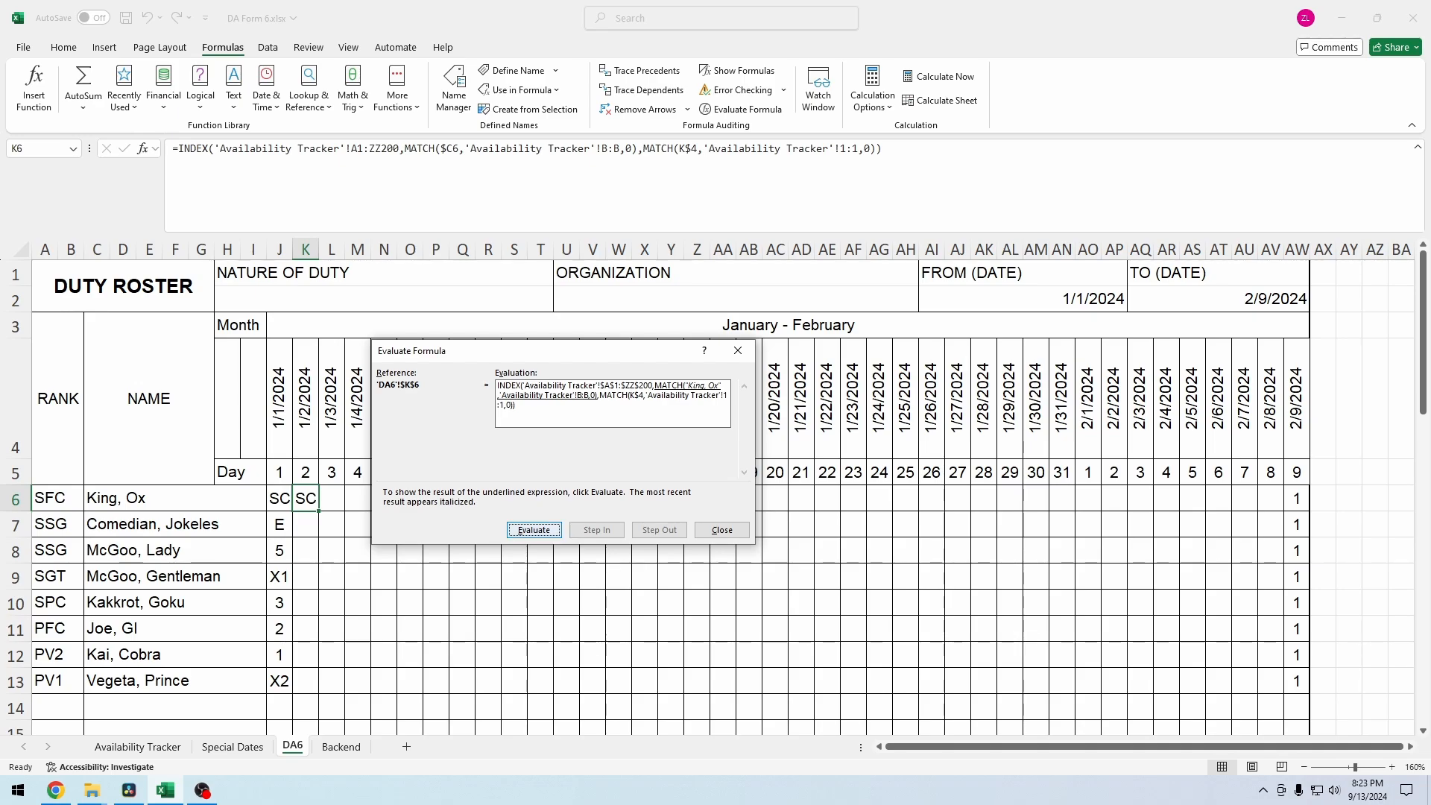
key(Return)
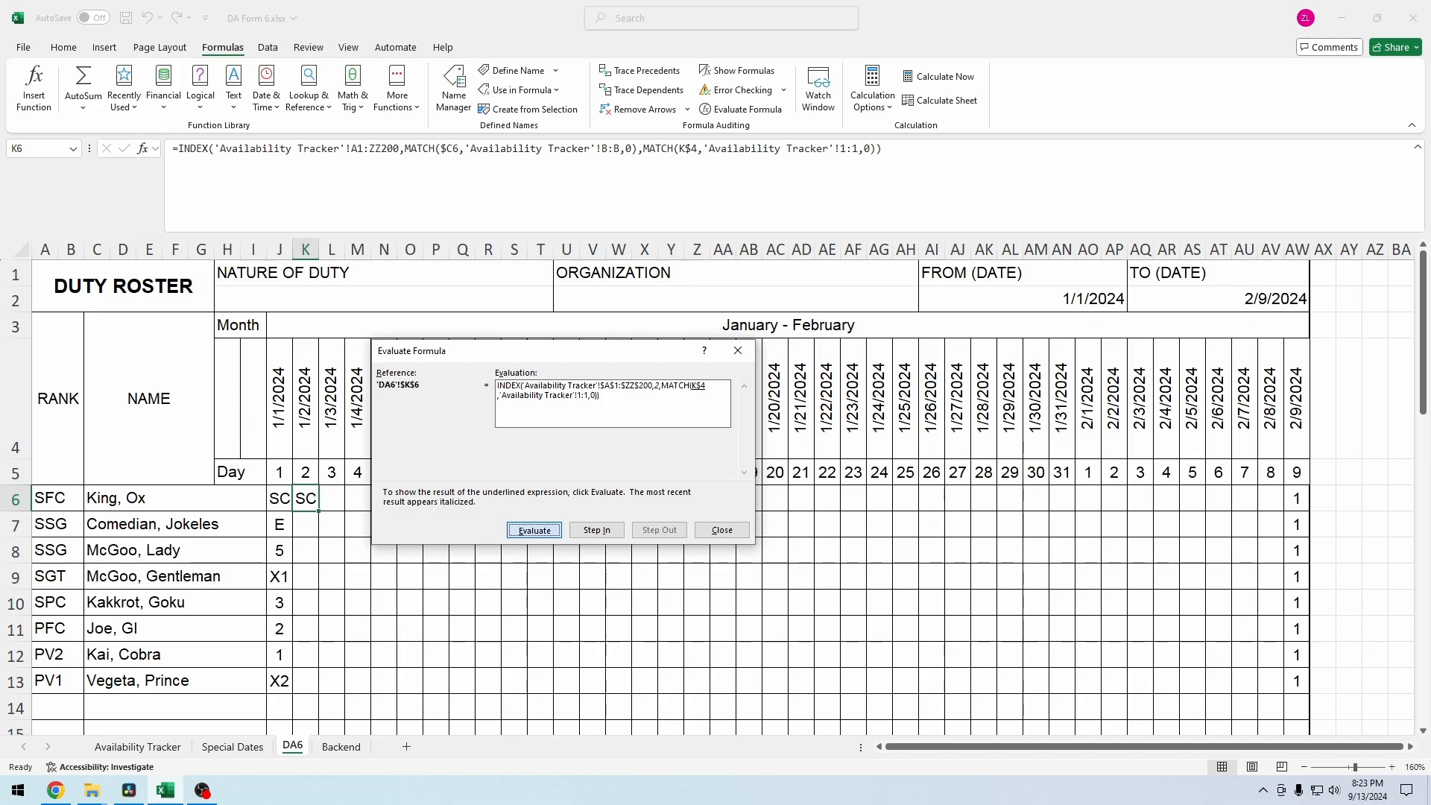
key(Return)
key(Return)
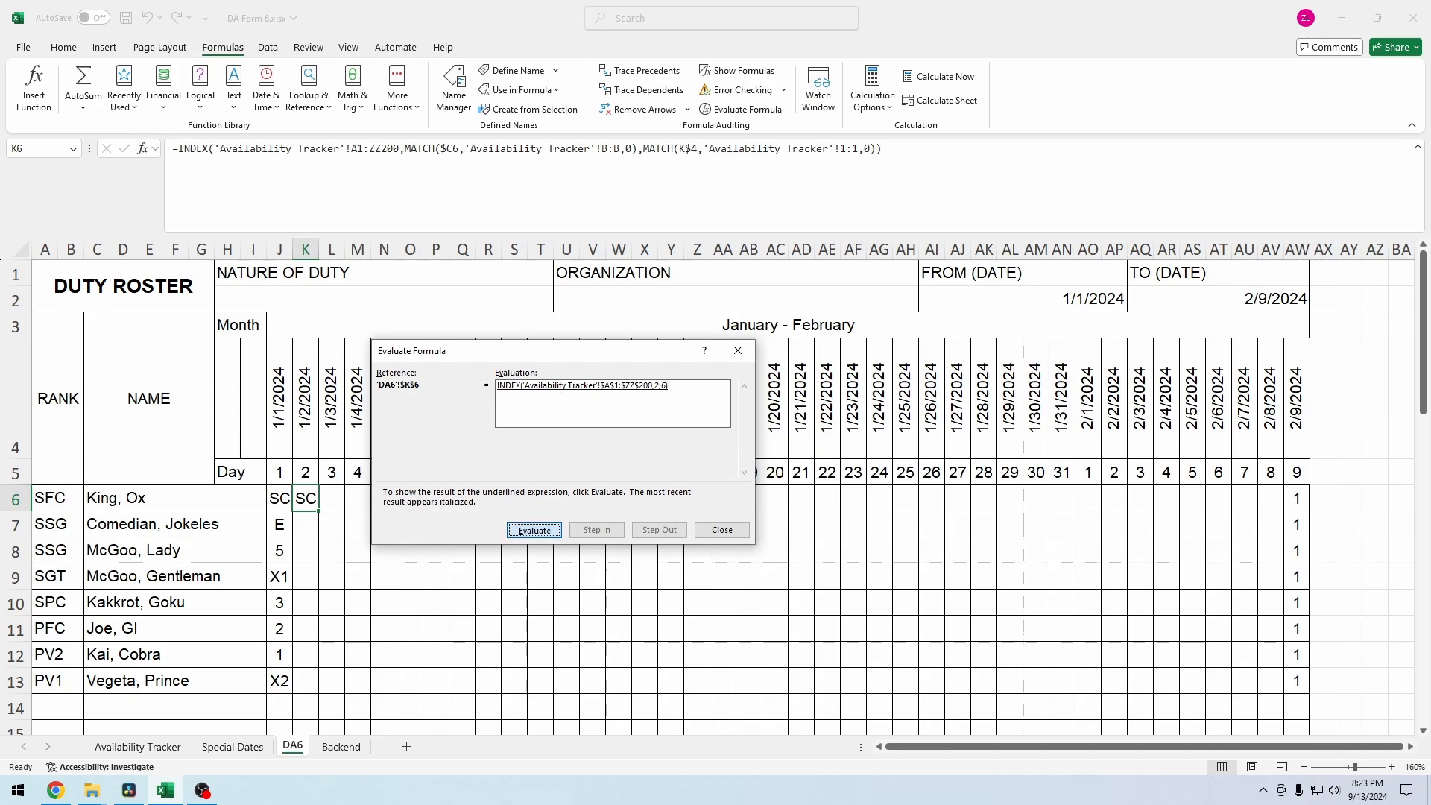
key(Return)
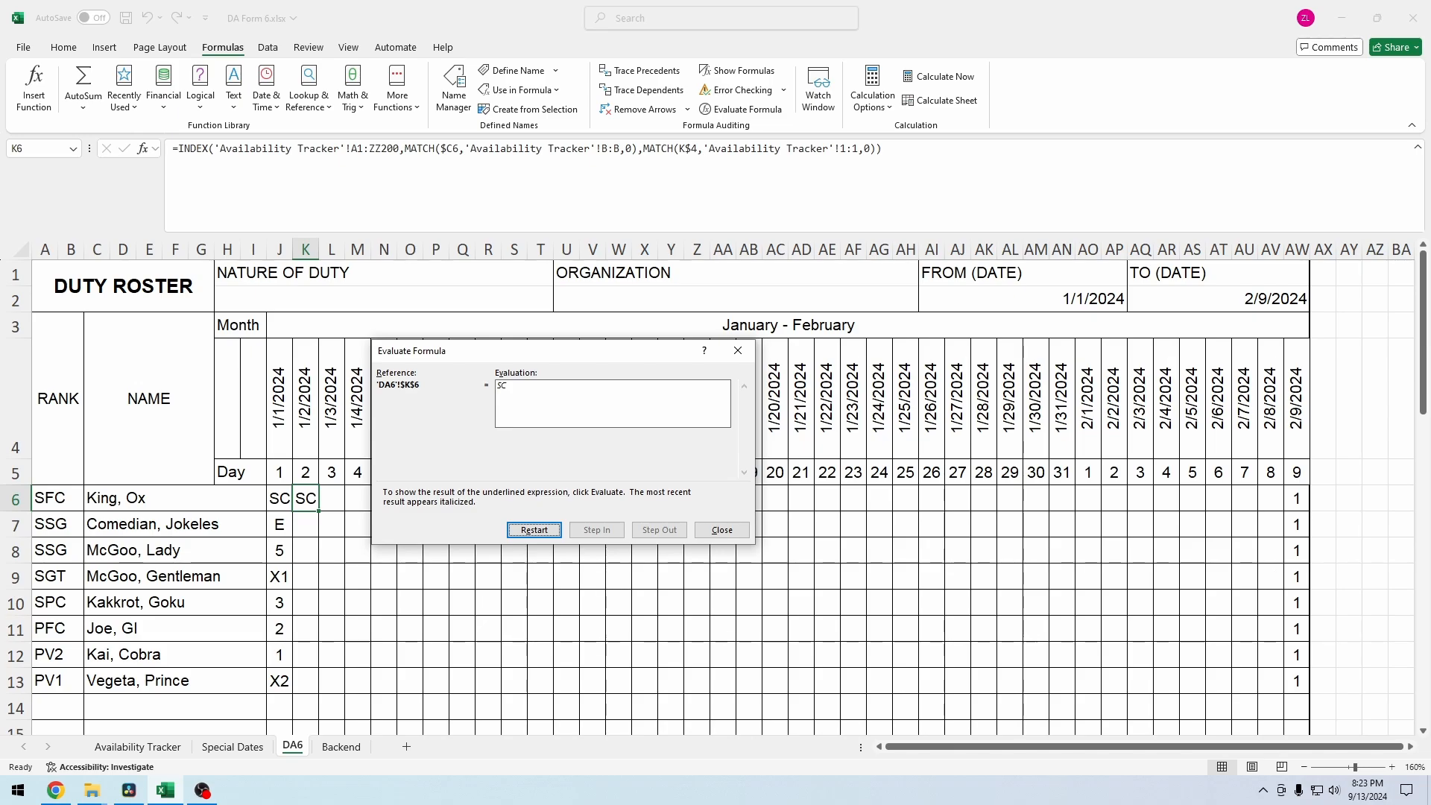
key(Return)
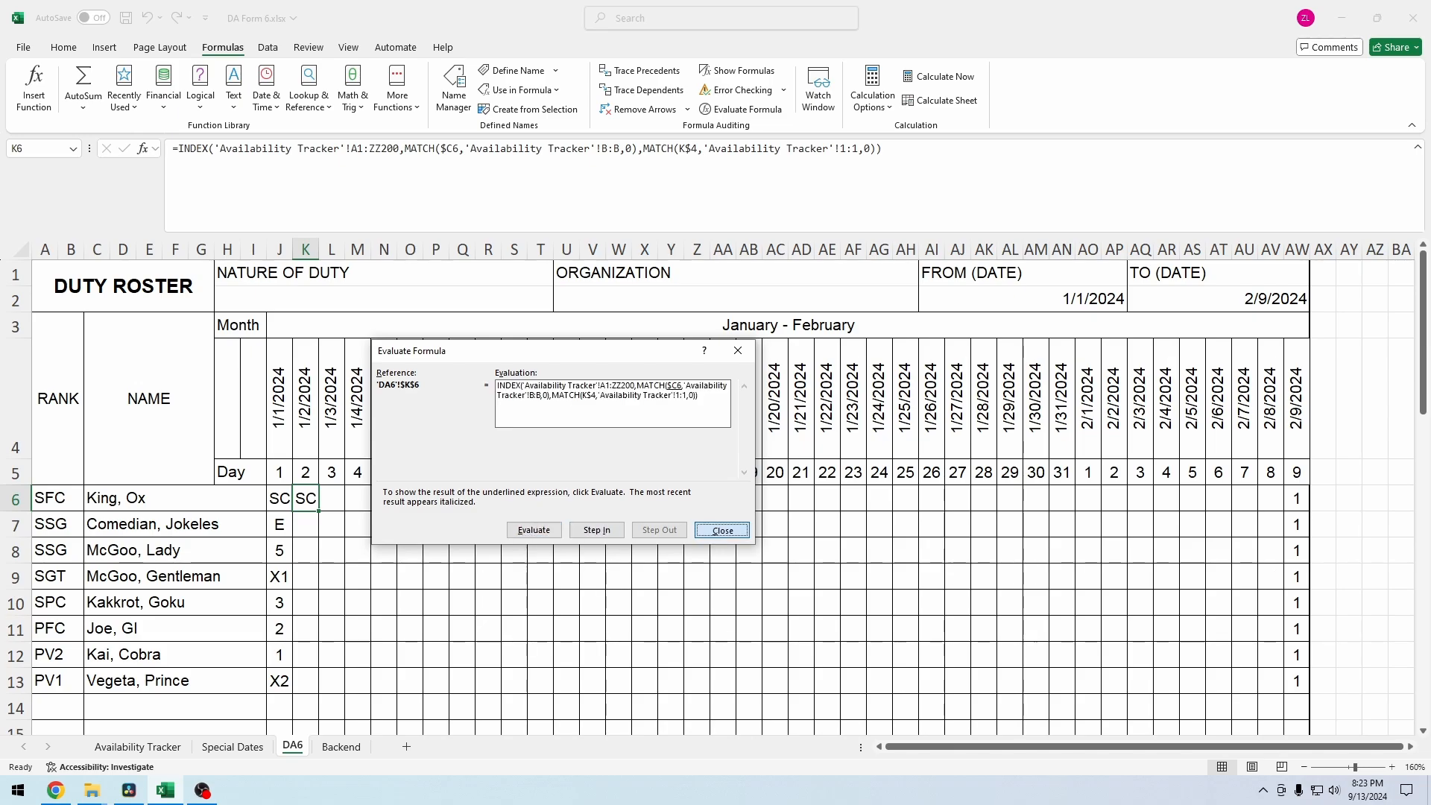
click(721, 530)
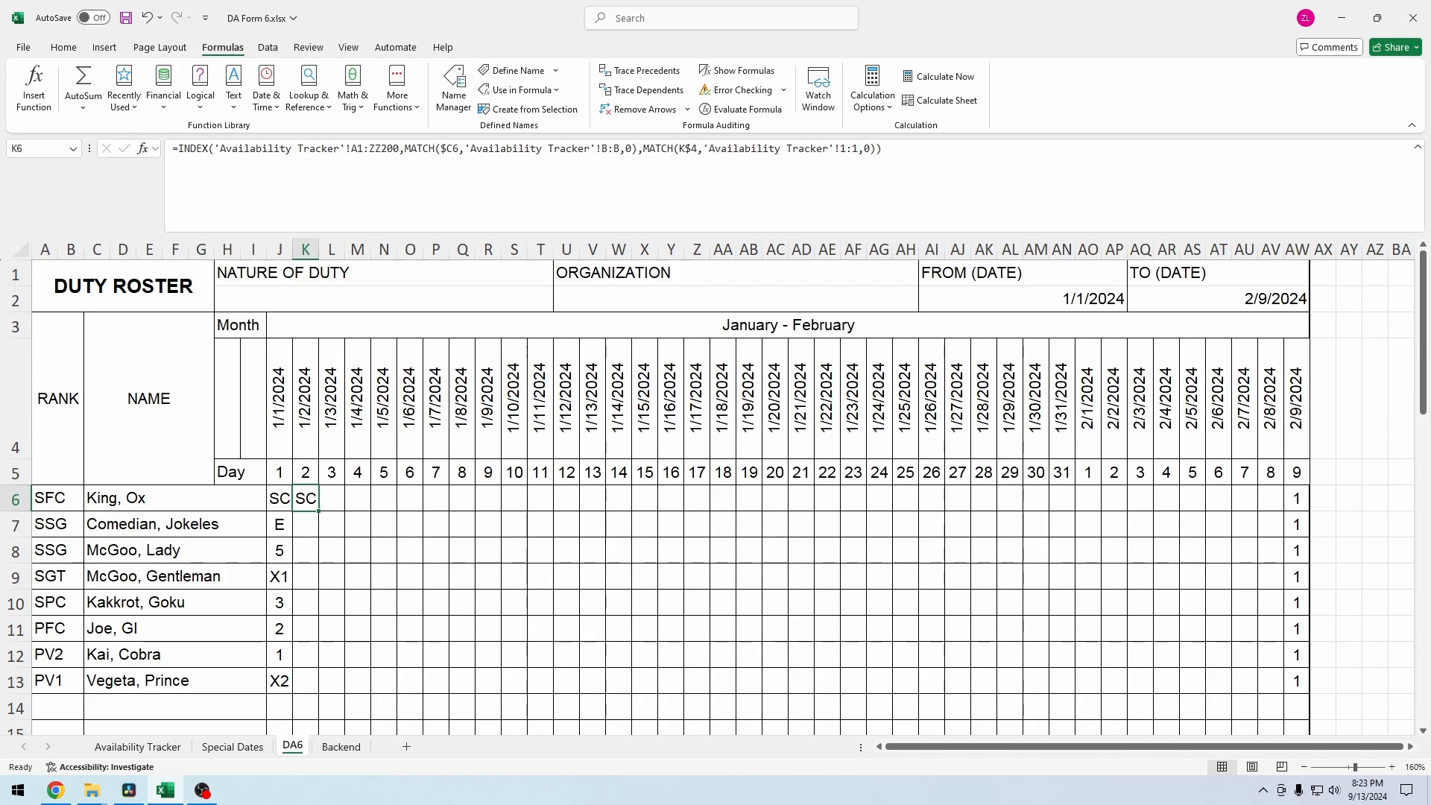
Step: Fill the INDEX/MATCH formula from K6 down to K13 and inspect the copied formula in K7
drag(318, 511, 309, 681)
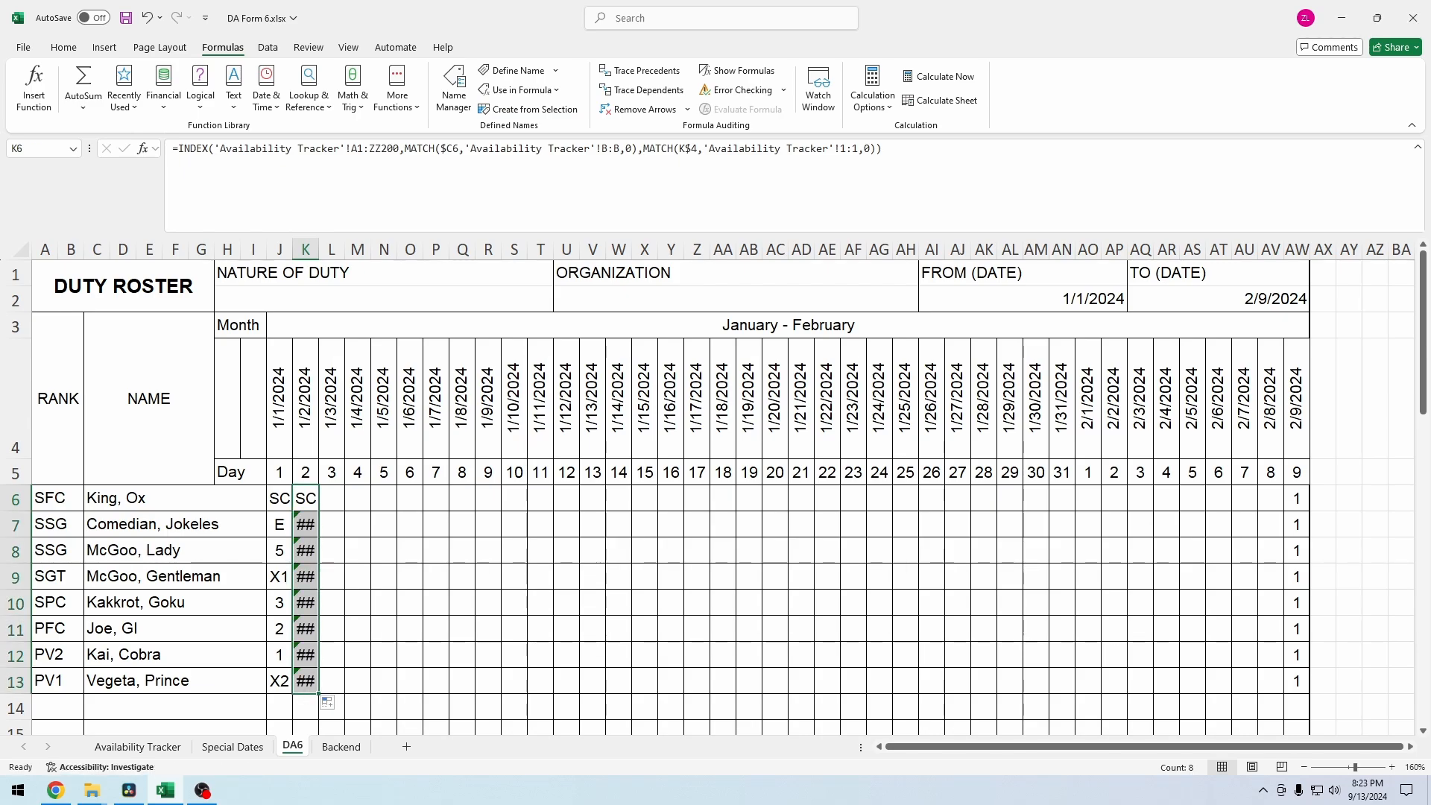
click(305, 524)
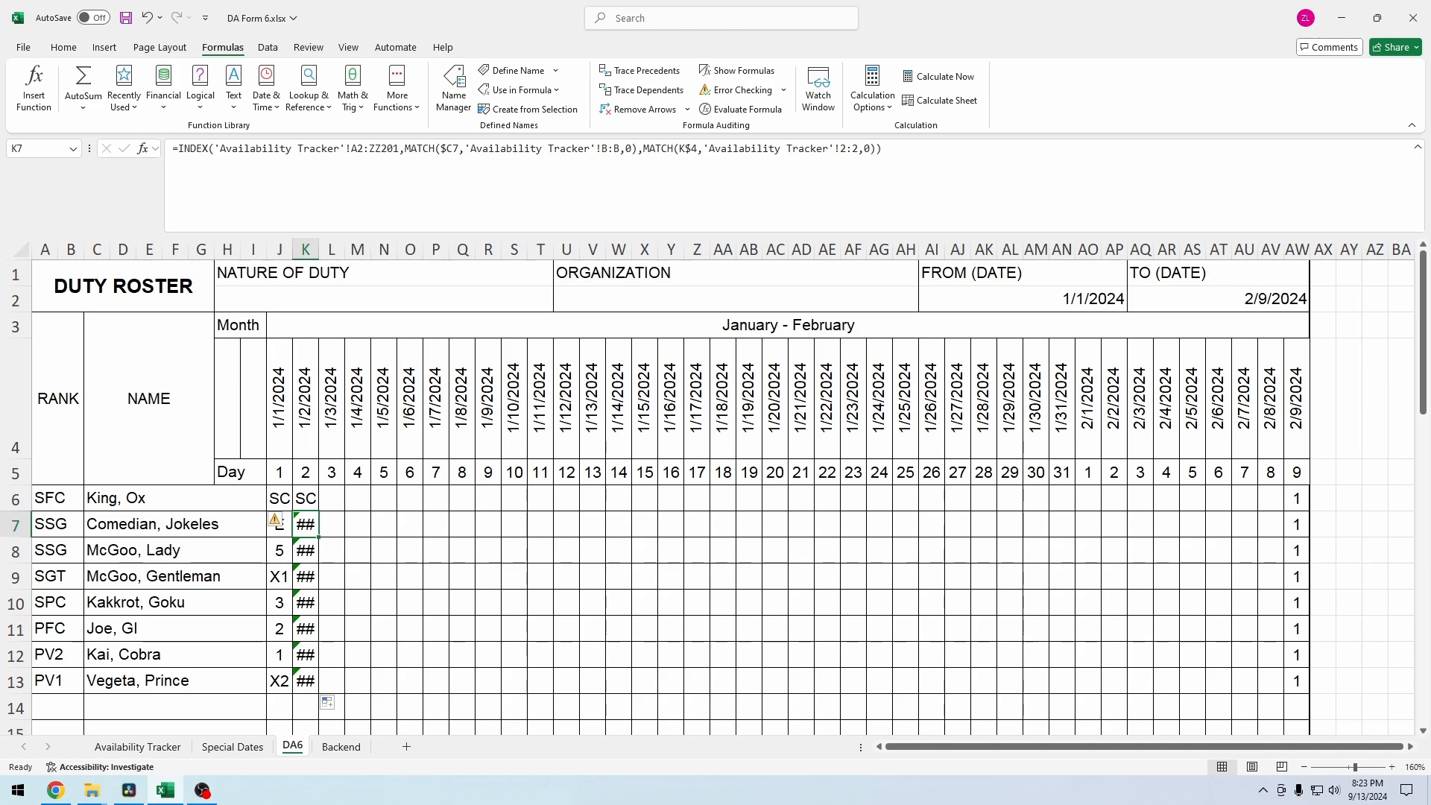
Step: Compare the column and row lookup references in the formulas of K6 and K7 without editing either
click(306, 498)
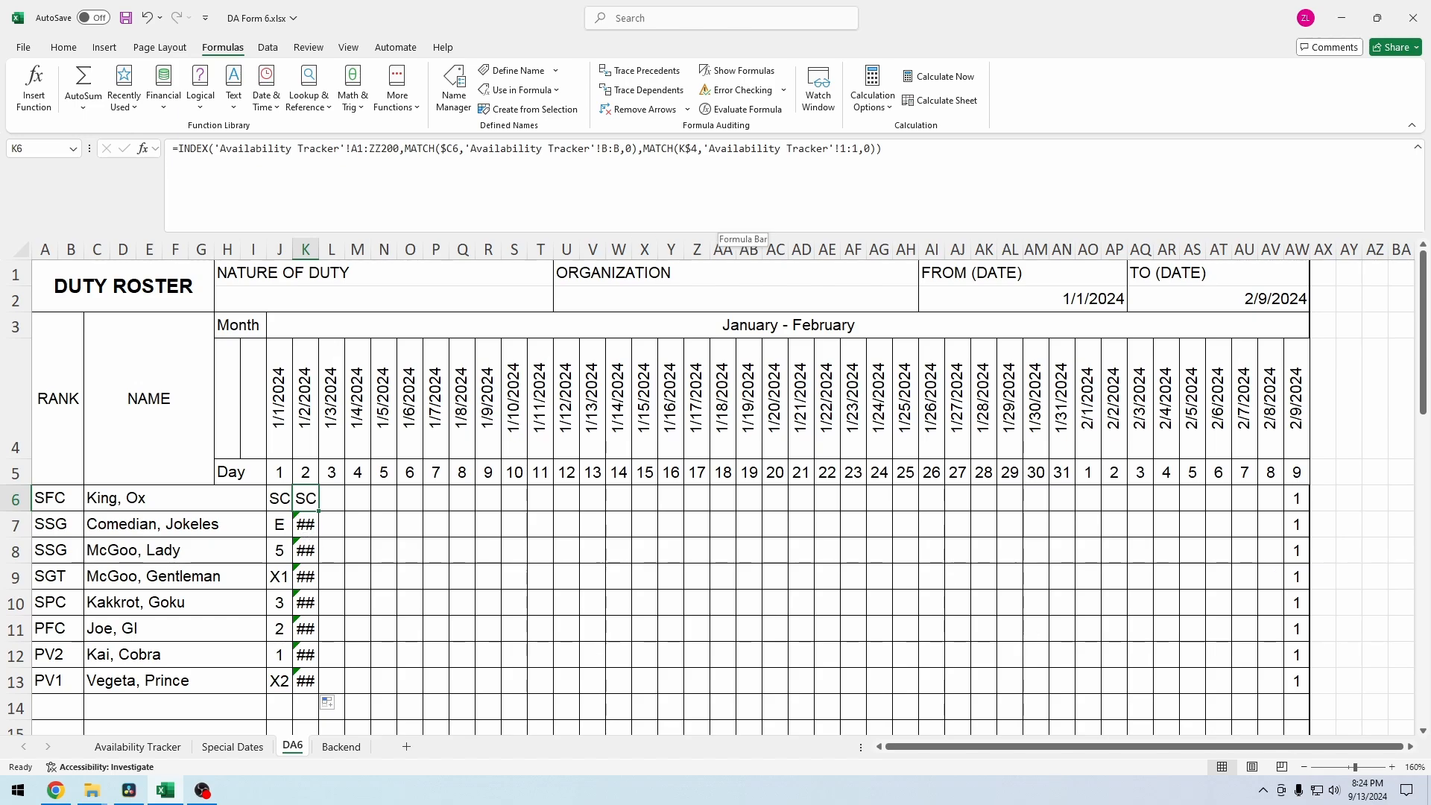
double_click(604, 148)
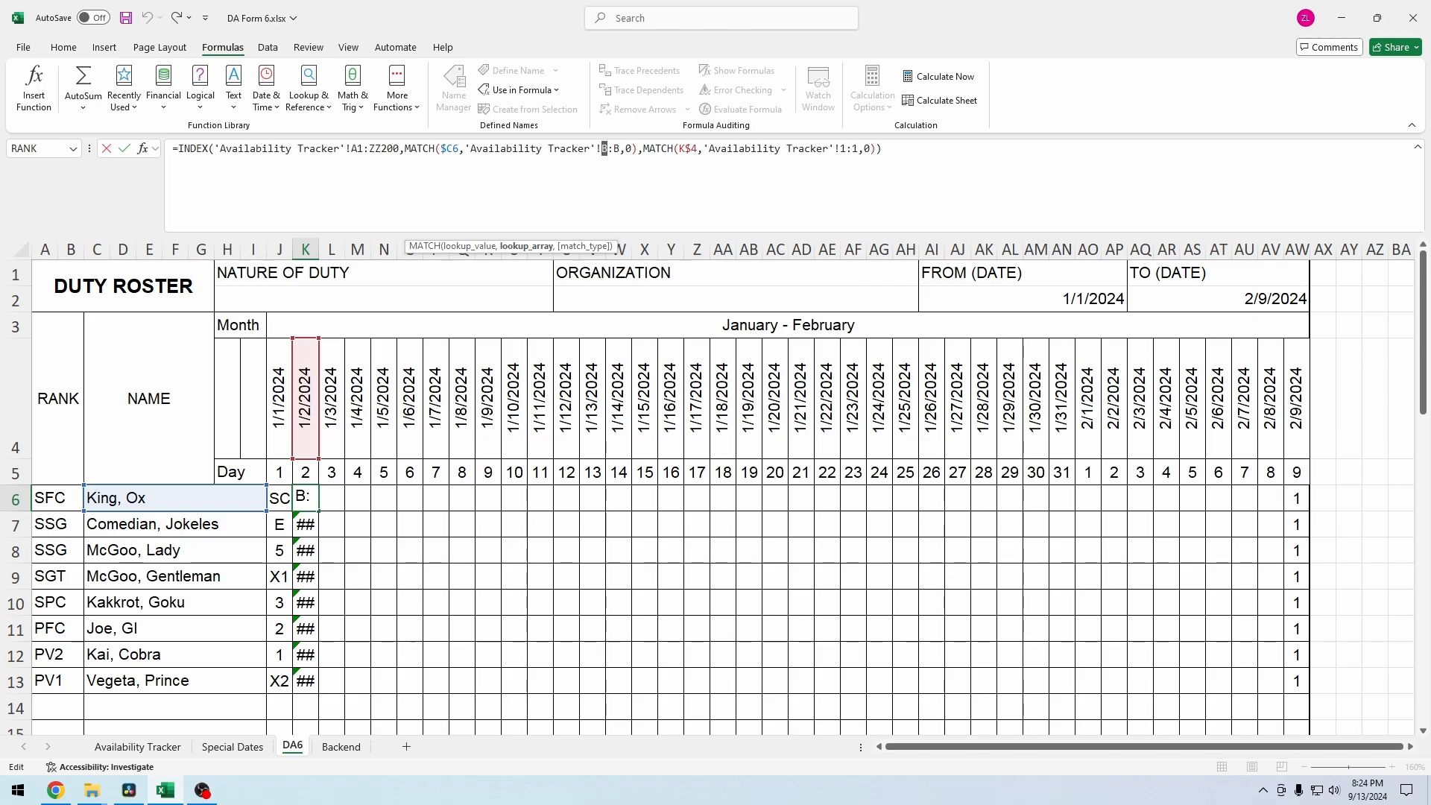
drag(619, 148, 591, 148)
drag(829, 148, 882, 149)
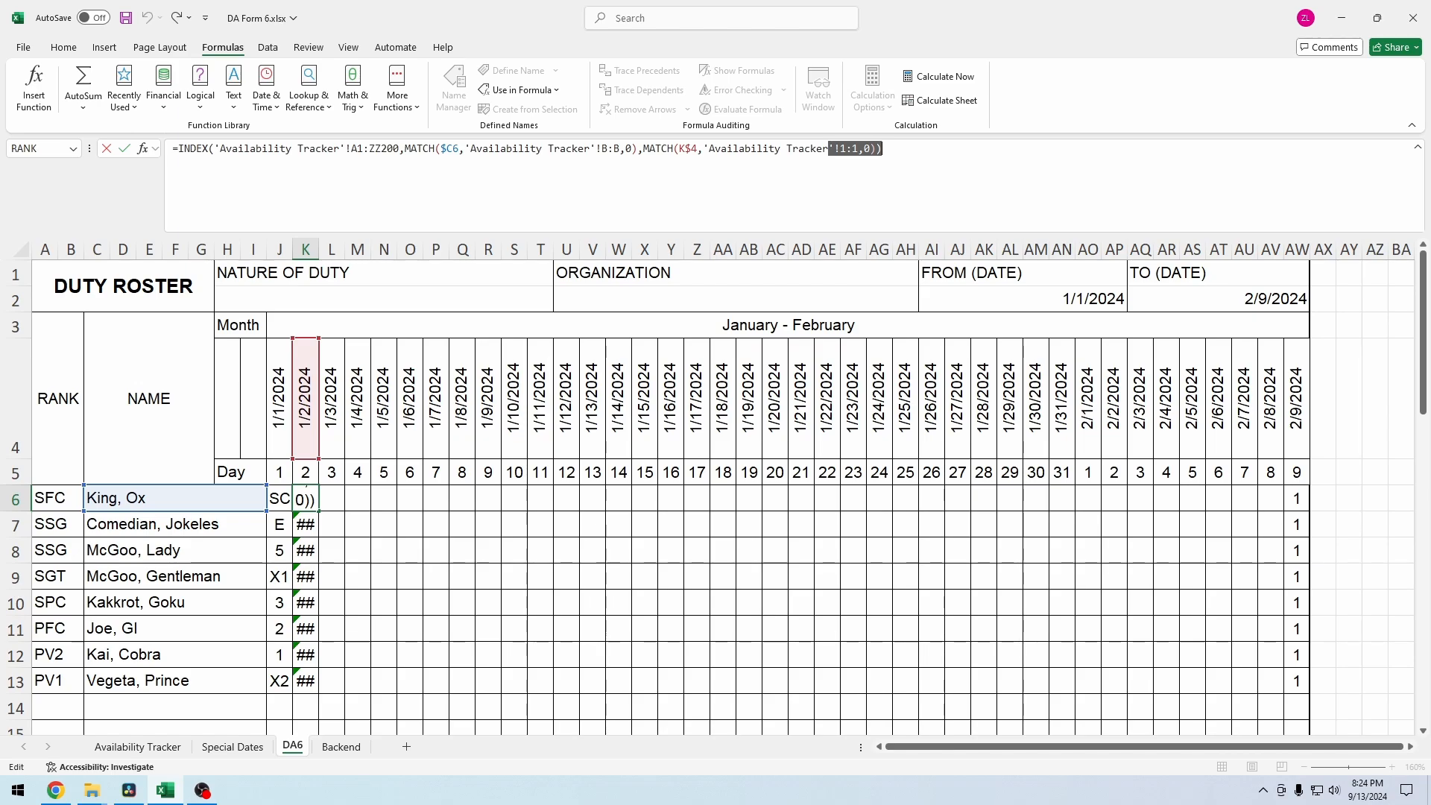
key(Return)
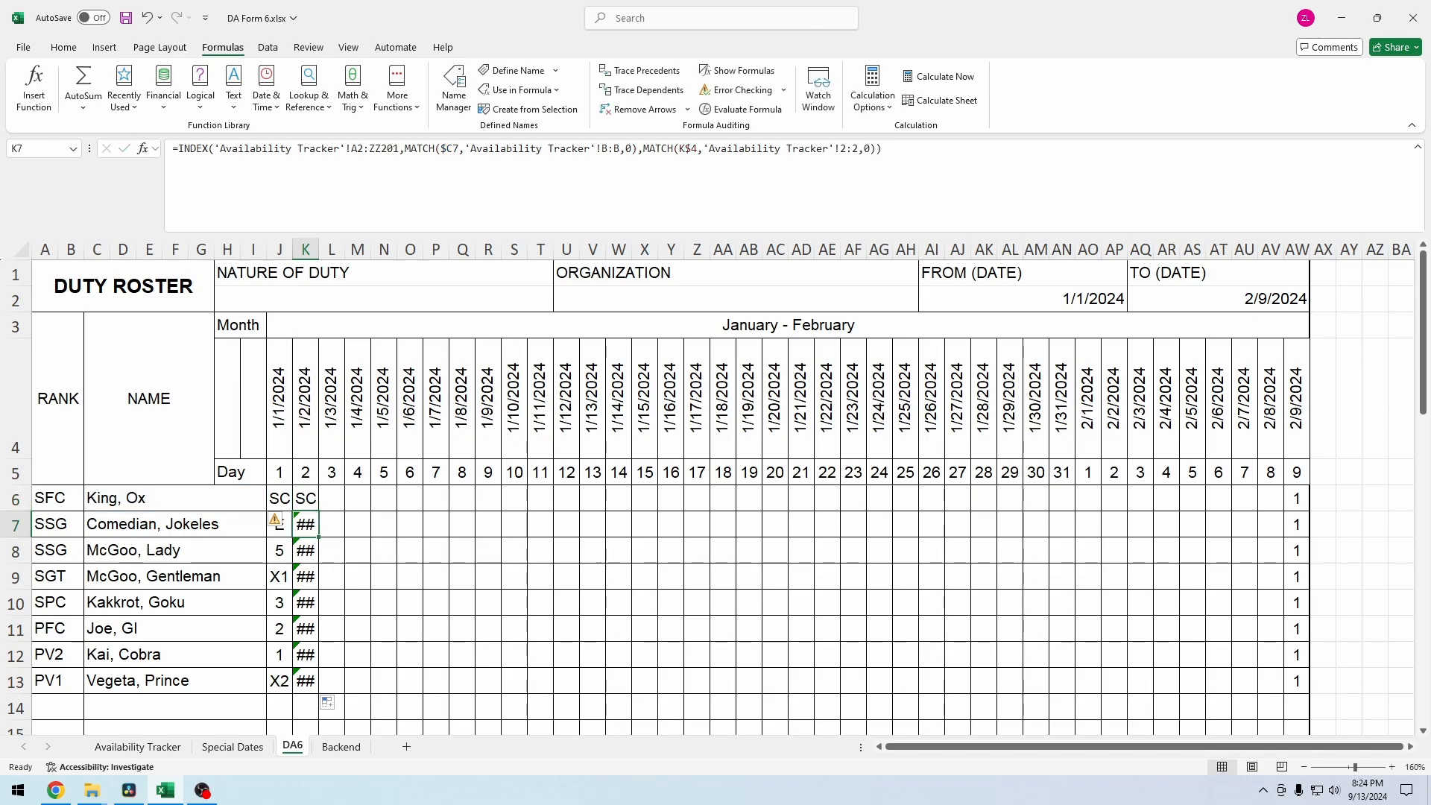
drag(595, 148, 625, 148)
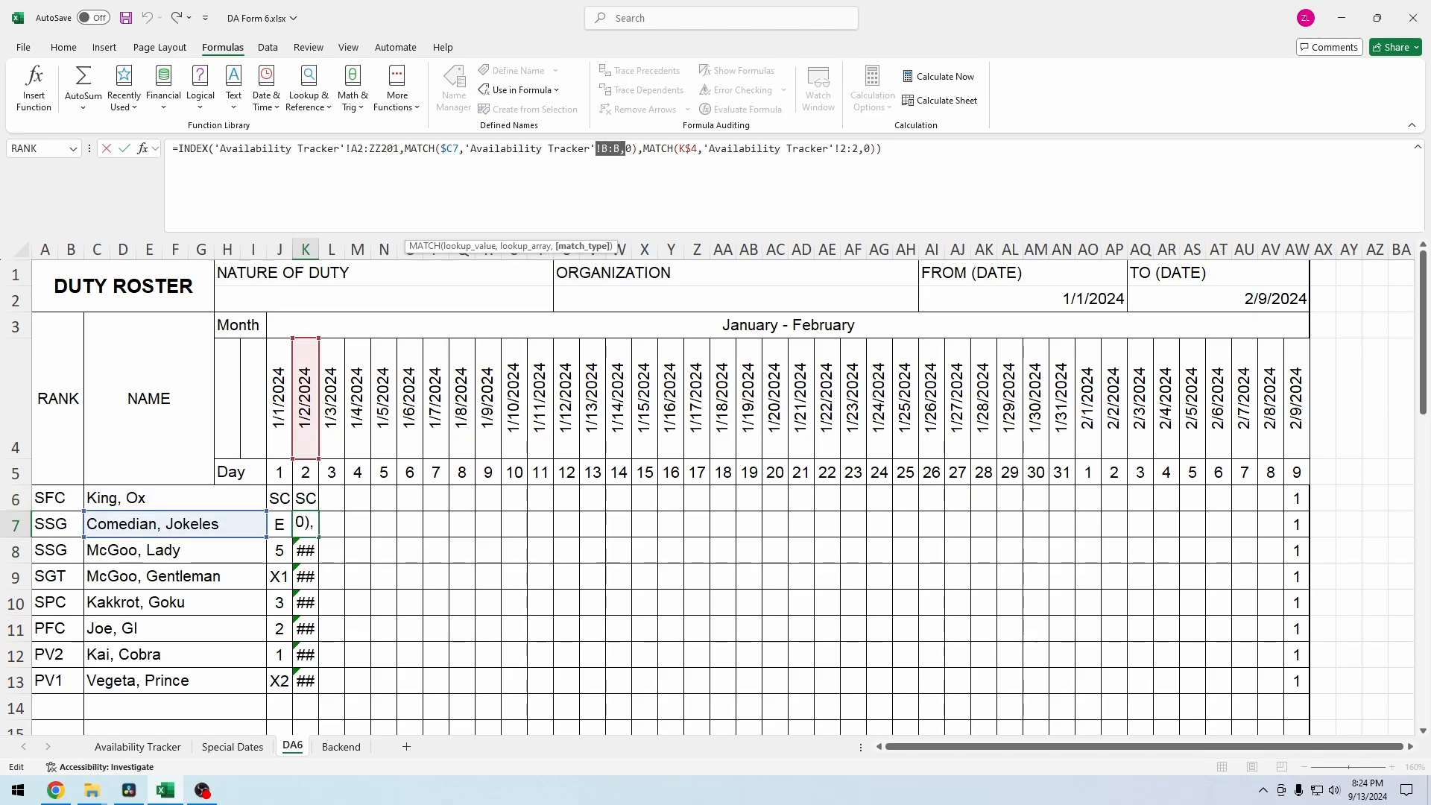
drag(828, 149, 883, 149)
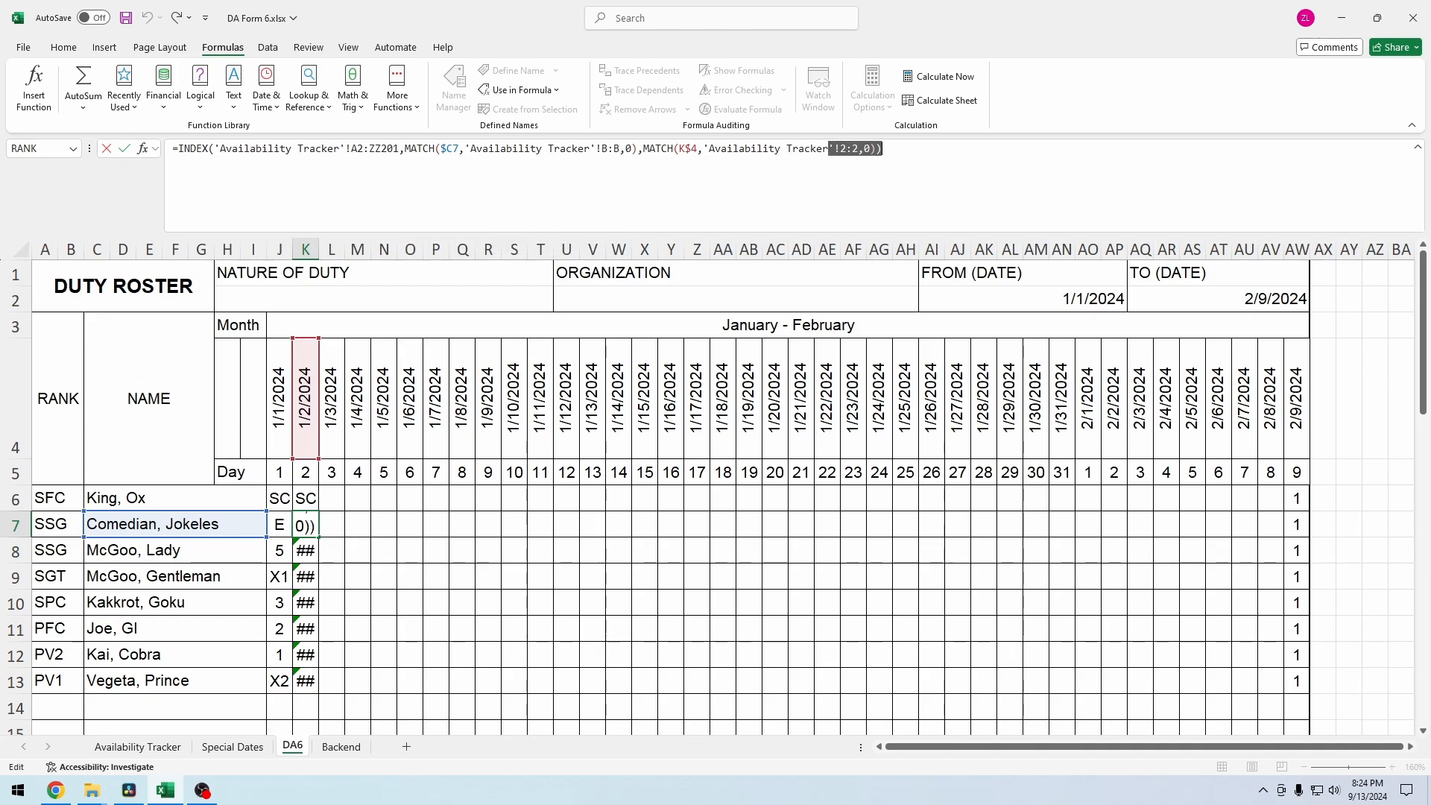
key(Escape)
Step: Examine the availability entries across the dates in row 2 of the Availability Tracker sheet, and return to K6 on DA6
click(137, 747)
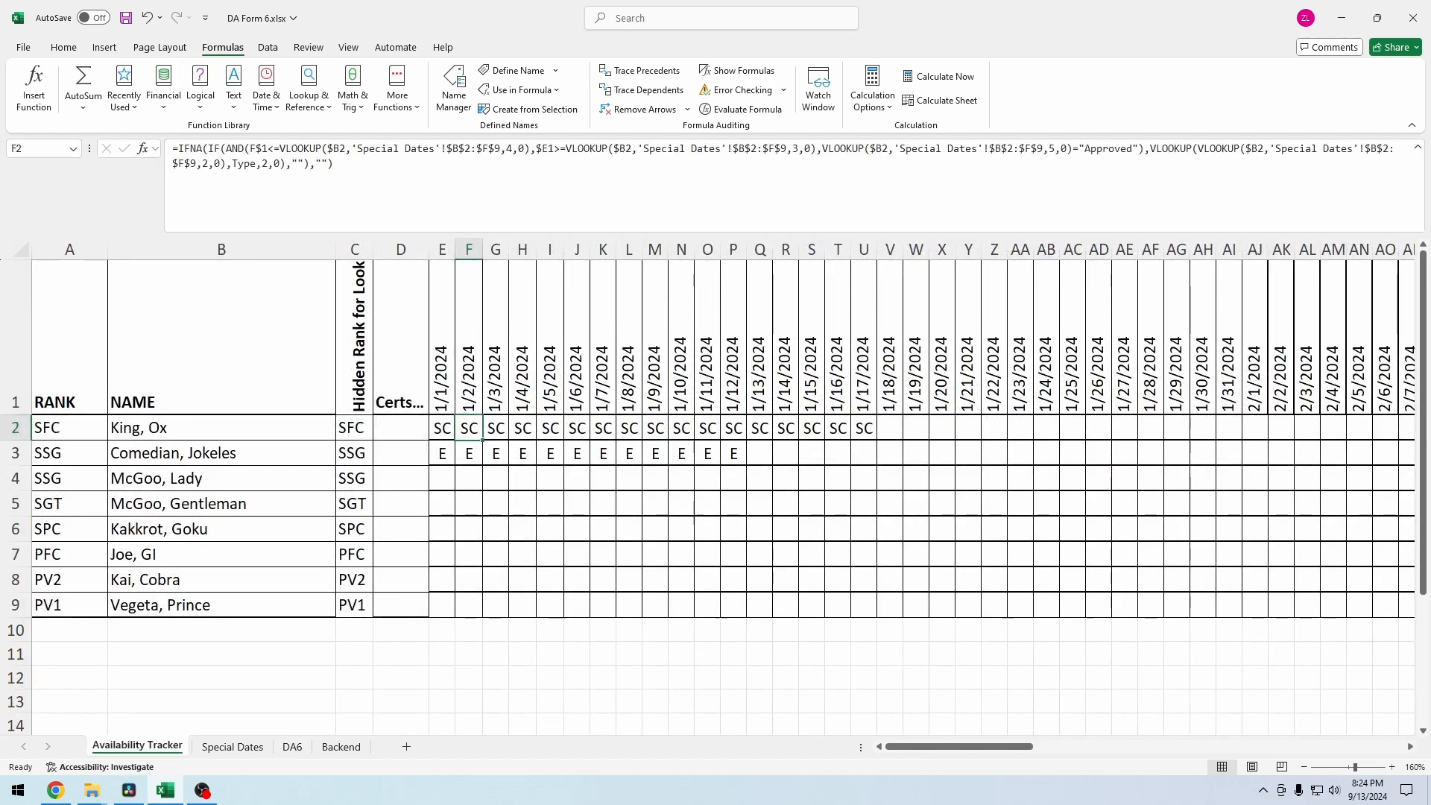
drag(442, 427, 1098, 428)
drag(603, 386, 942, 386)
drag(759, 428, 1020, 428)
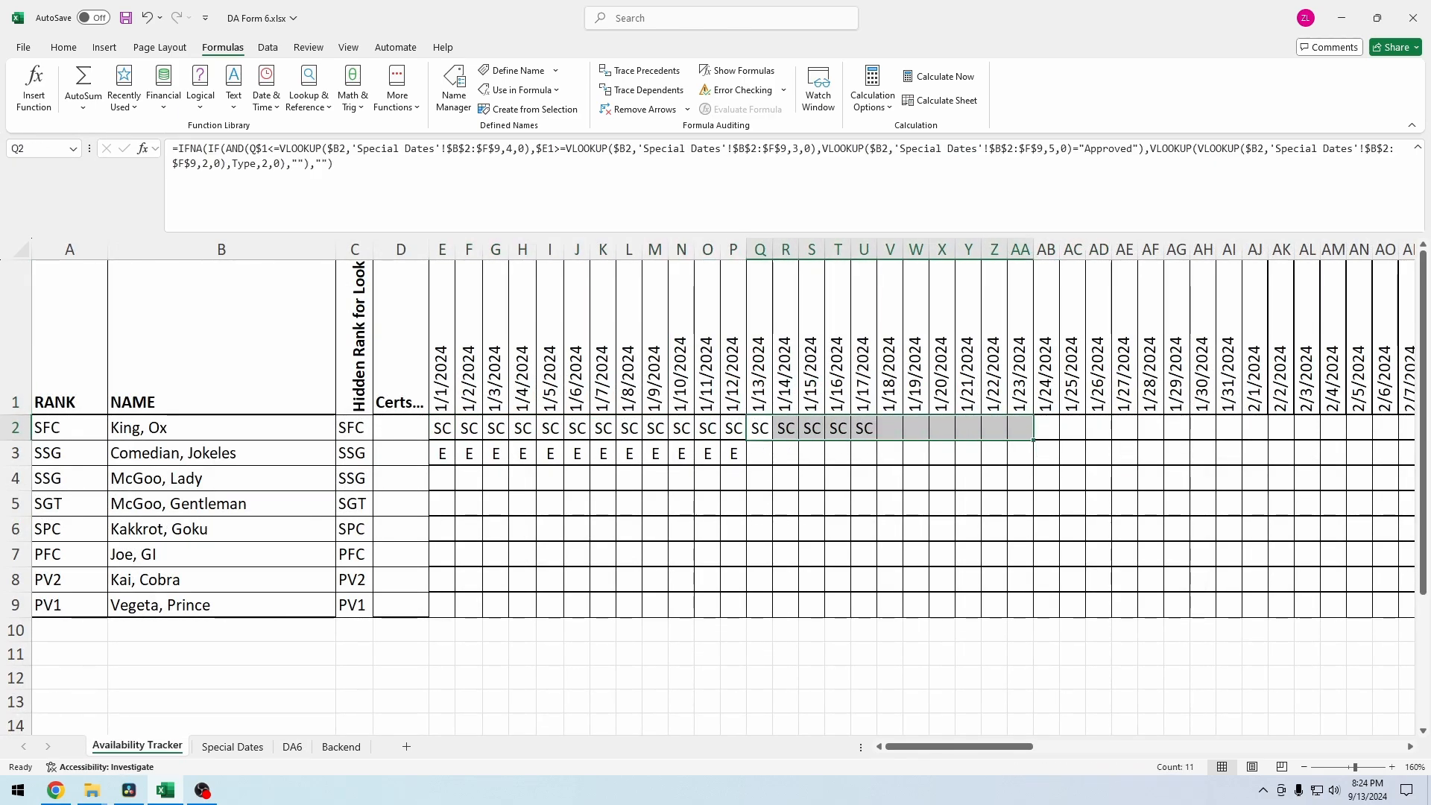
click(292, 746)
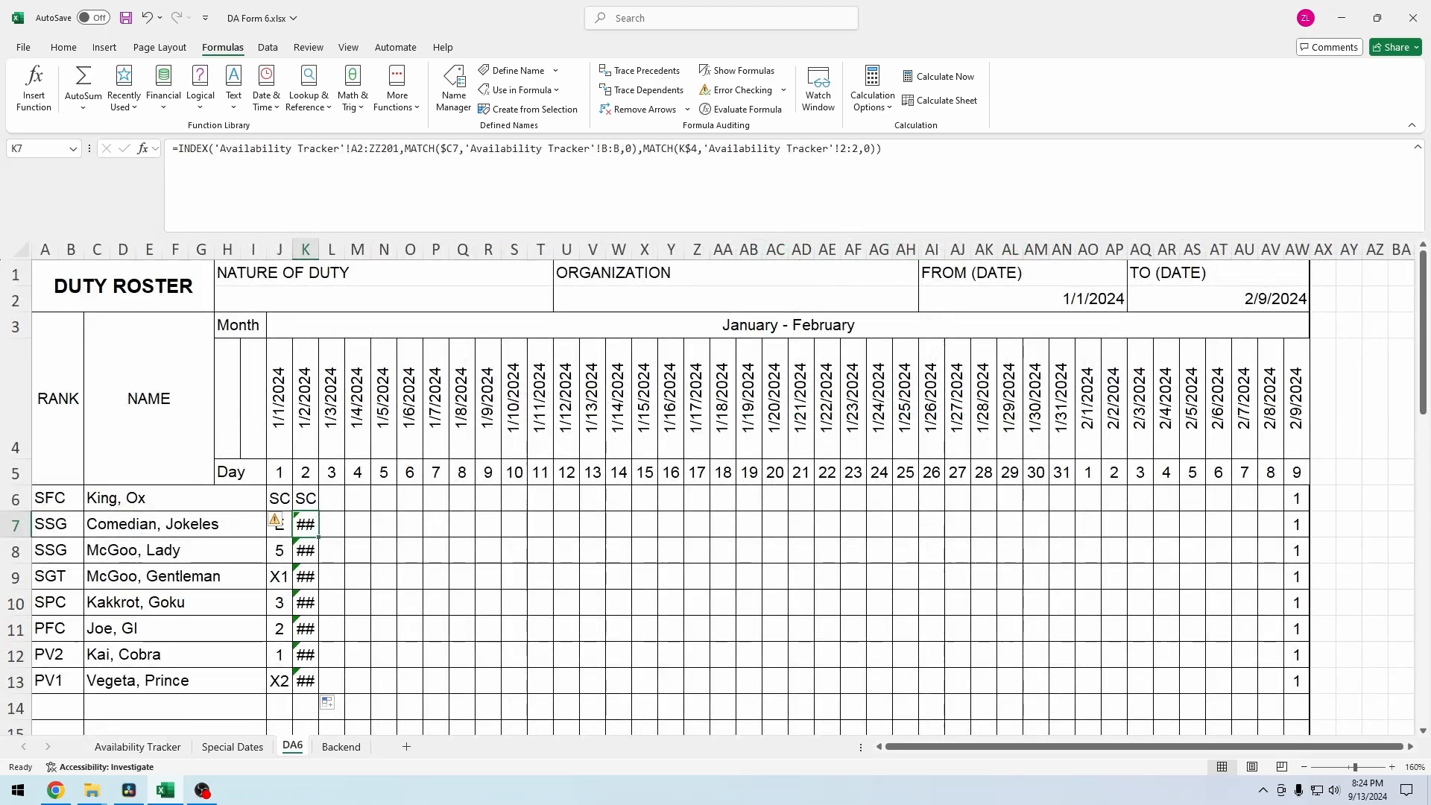
click(304, 498)
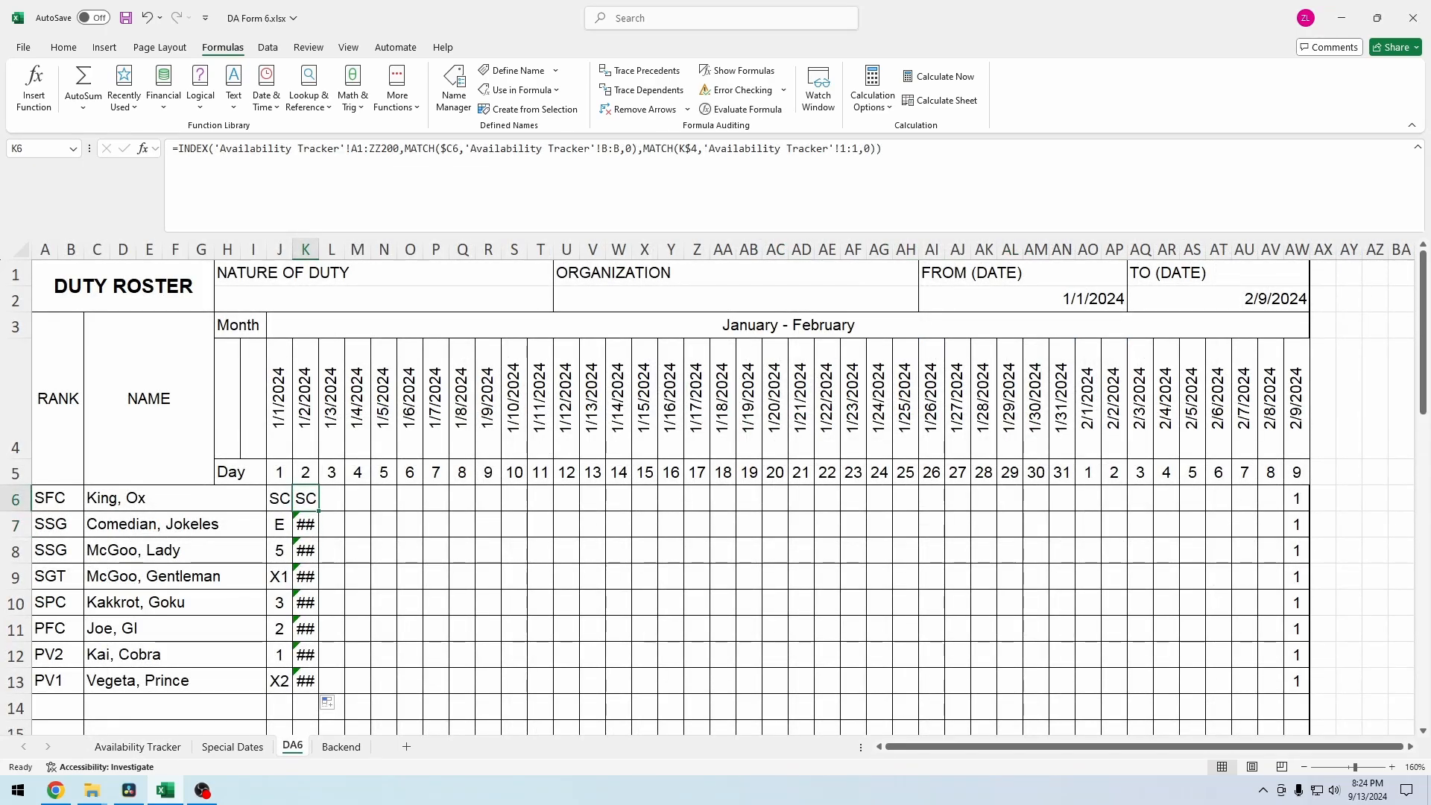
Step: Fill the K6 formula across to M6 and inspect the row lookup range in the copied formula in L6 without editing it
drag(318, 511, 361, 506)
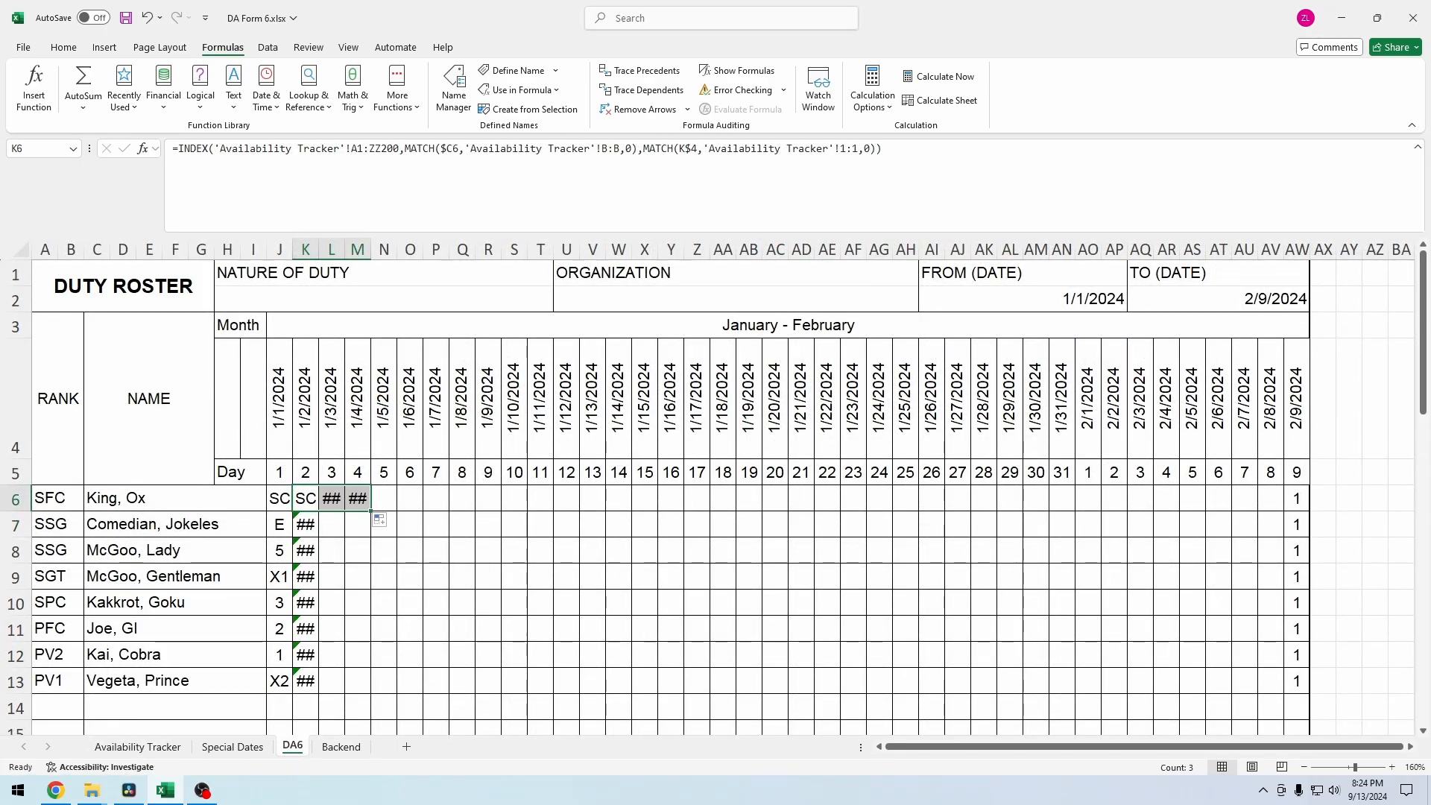
click(332, 500)
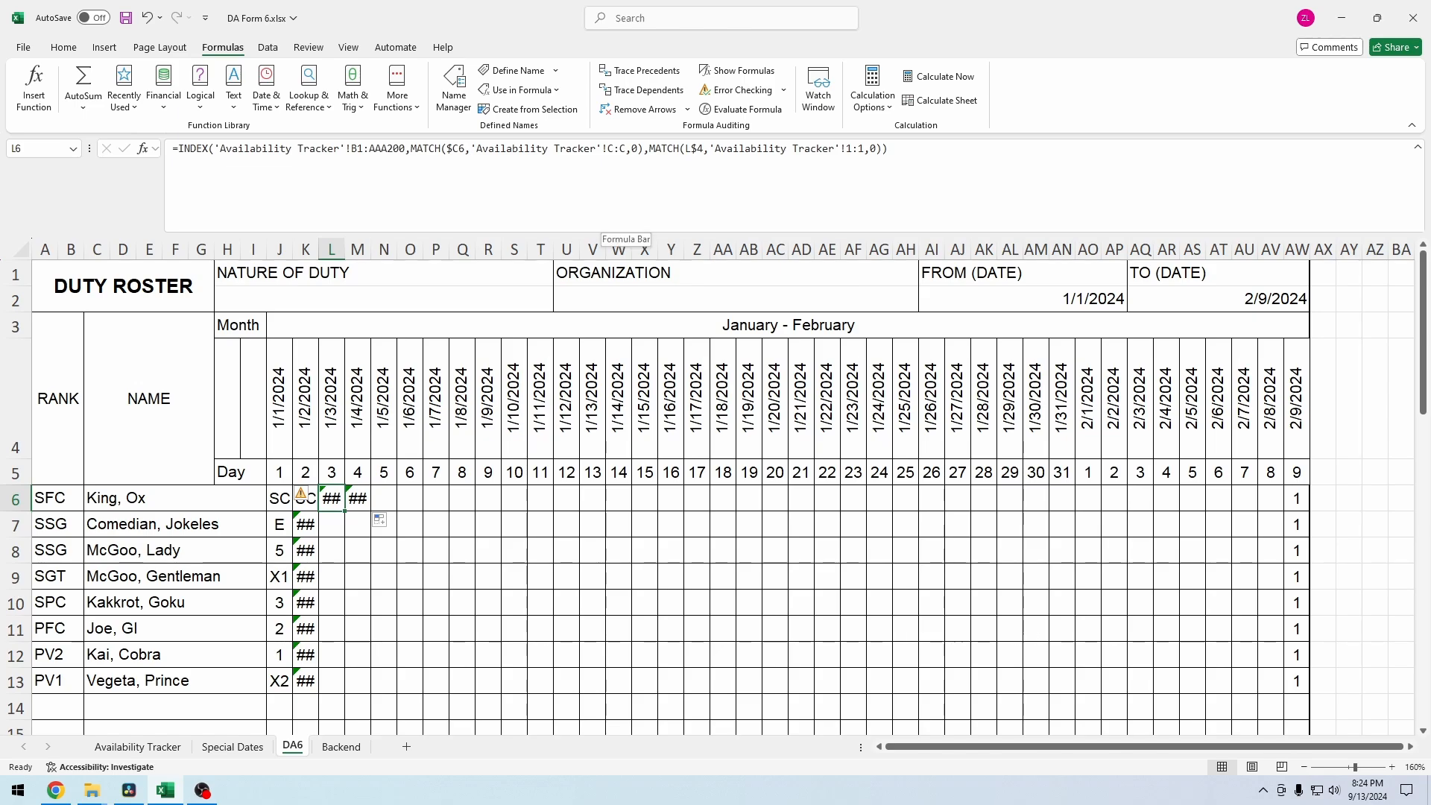
click(610, 149)
drag(583, 148, 656, 148)
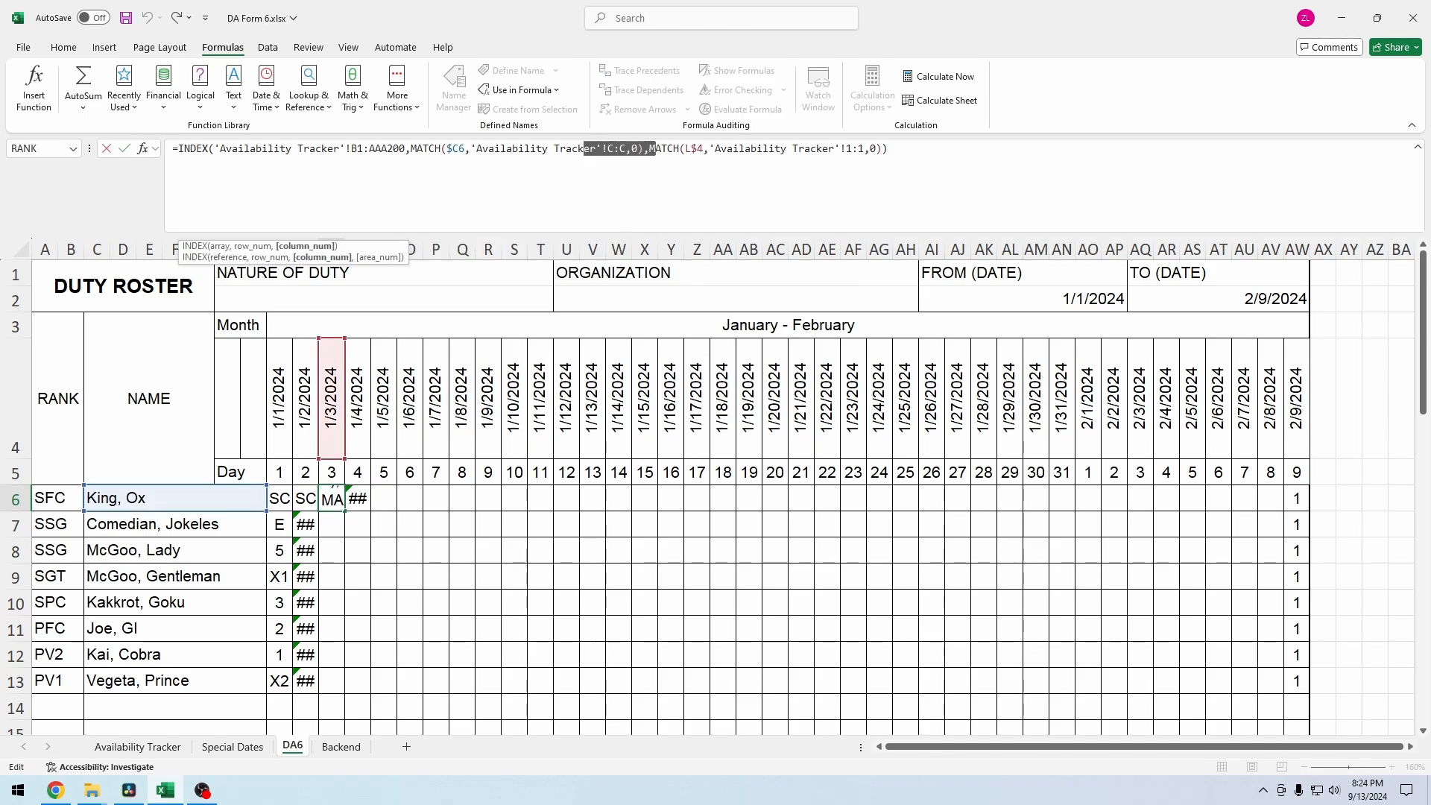
key(Escape)
Step: Examine column C on the Availability Tracker sheet as the target of the shifted lookup range, and return to DA6
click(137, 747)
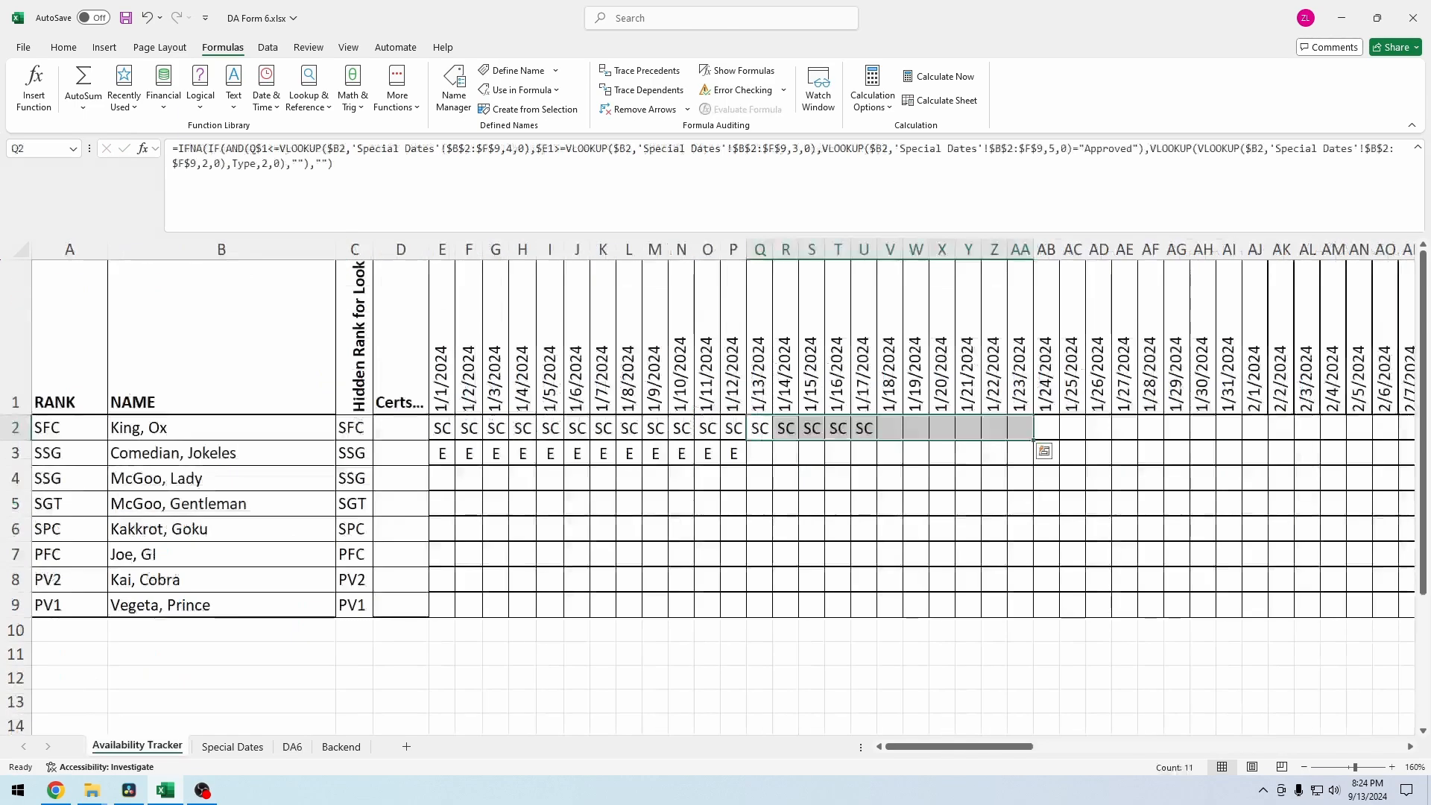
click(355, 249)
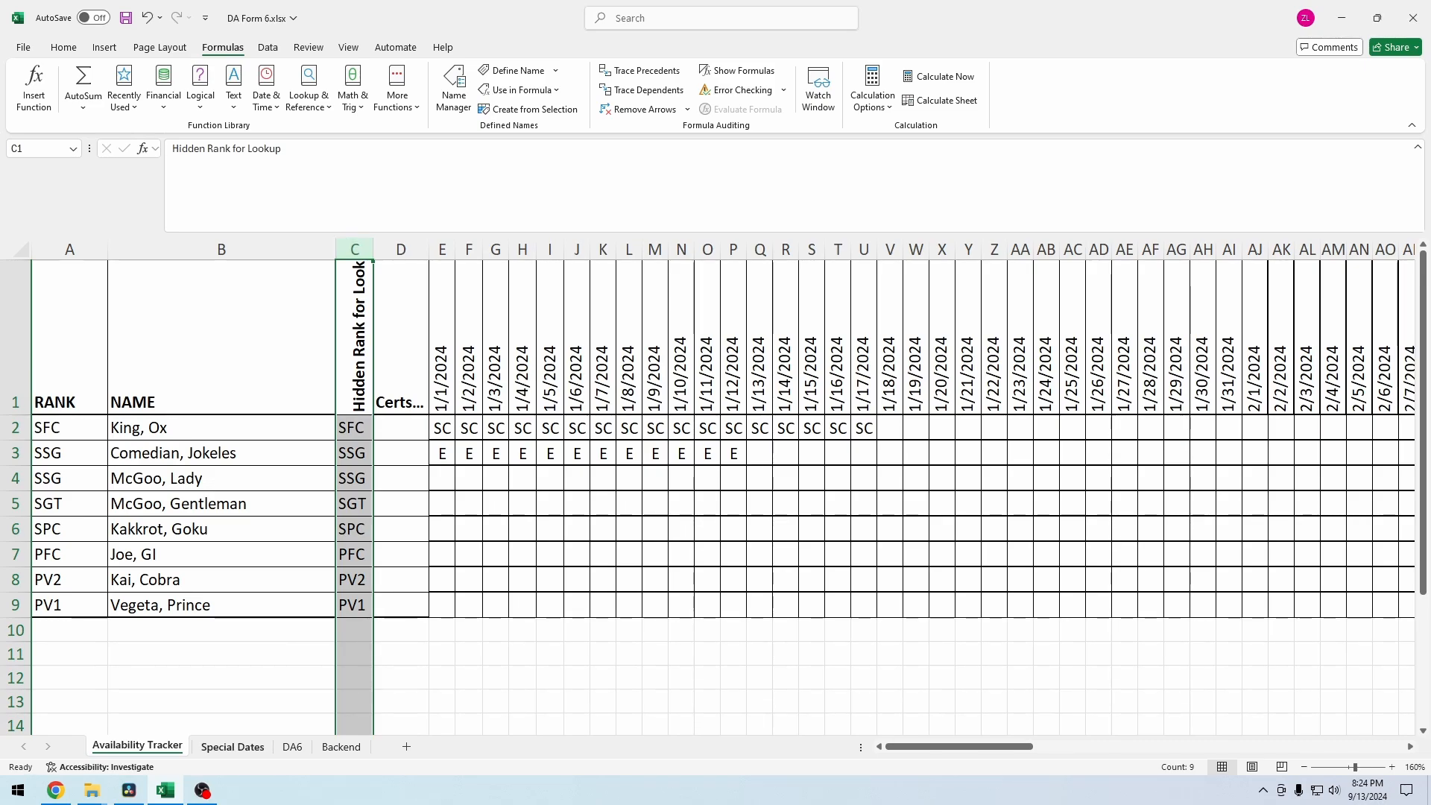
click(292, 747)
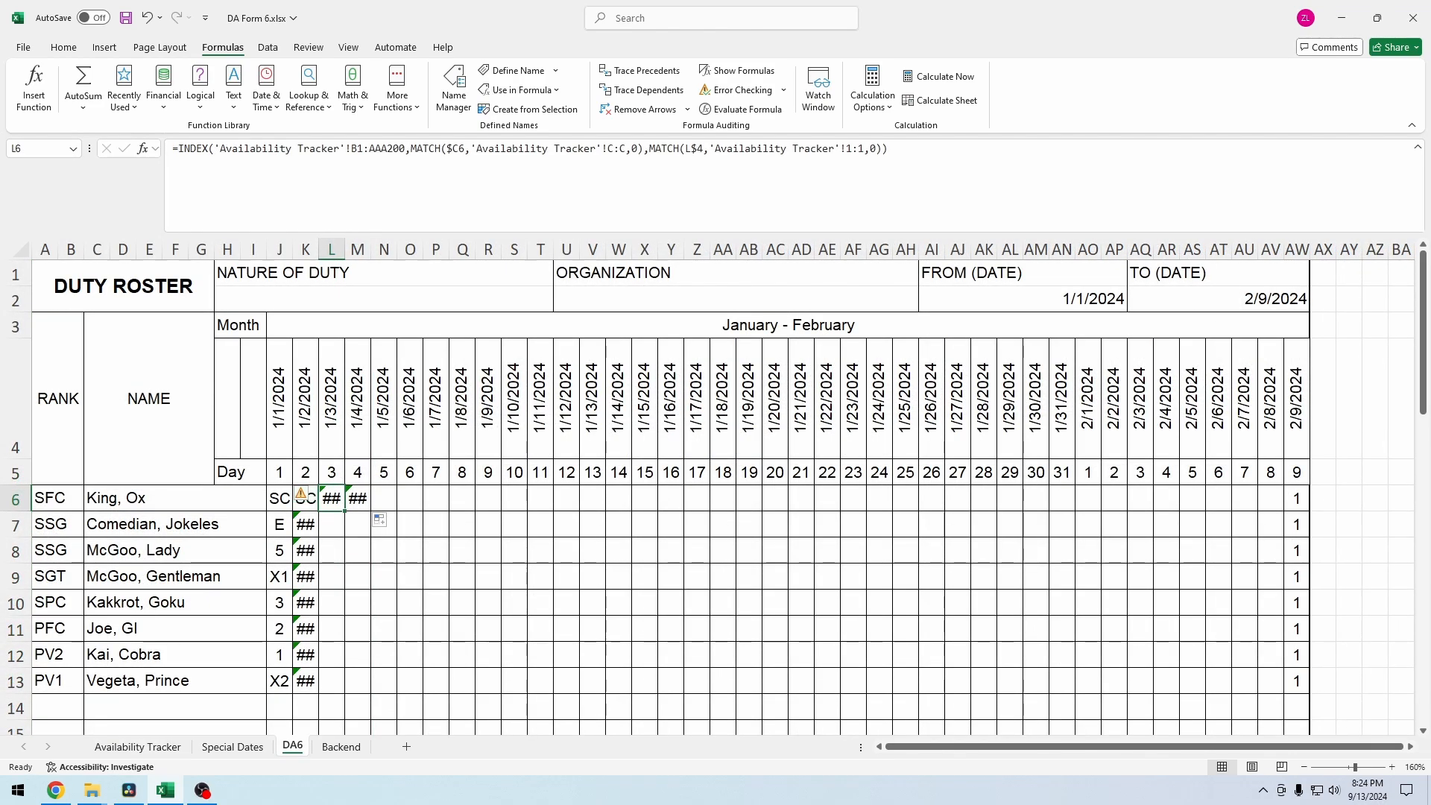
Step: Undo the formula fills across row 6 and down column K so only K6 keeps the formula
click(306, 500)
key(ctrl+z)
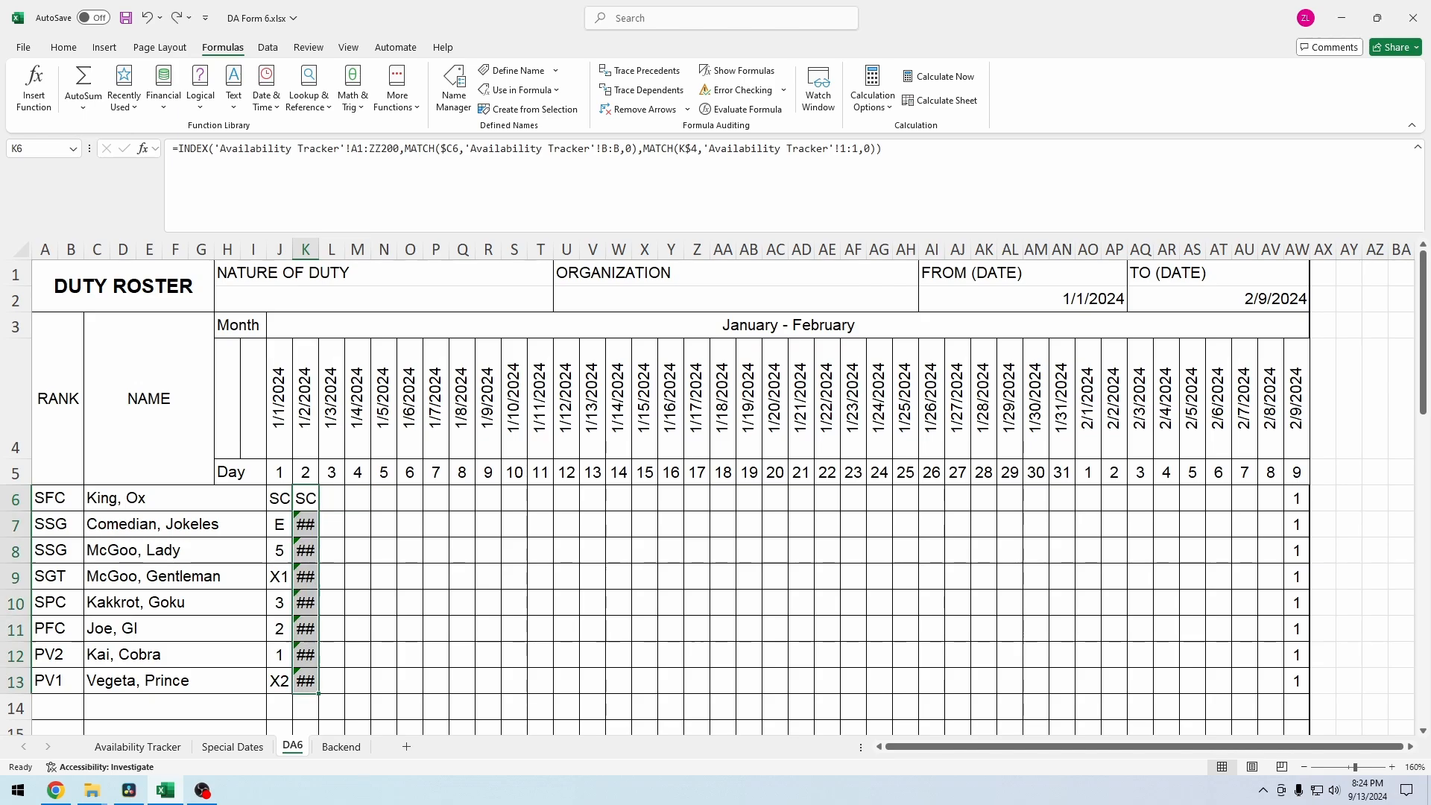
key(ctrl+z)
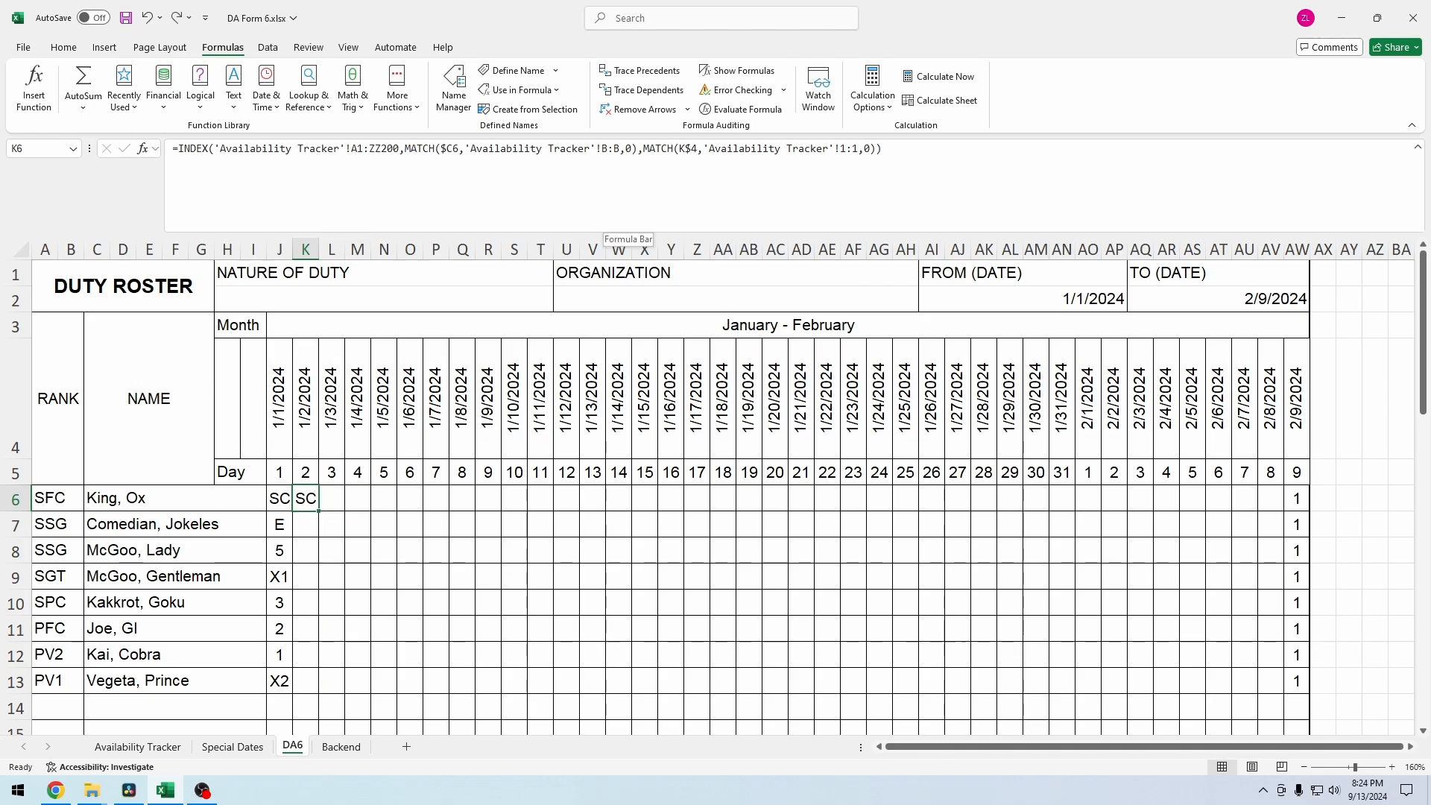
Step: Make both MATCH lookup ranges in the K6 formula absolute, as $B:$B for the names and $1:$1 for the dates
drag(602, 149, 619, 149)
key(ctrl+a)
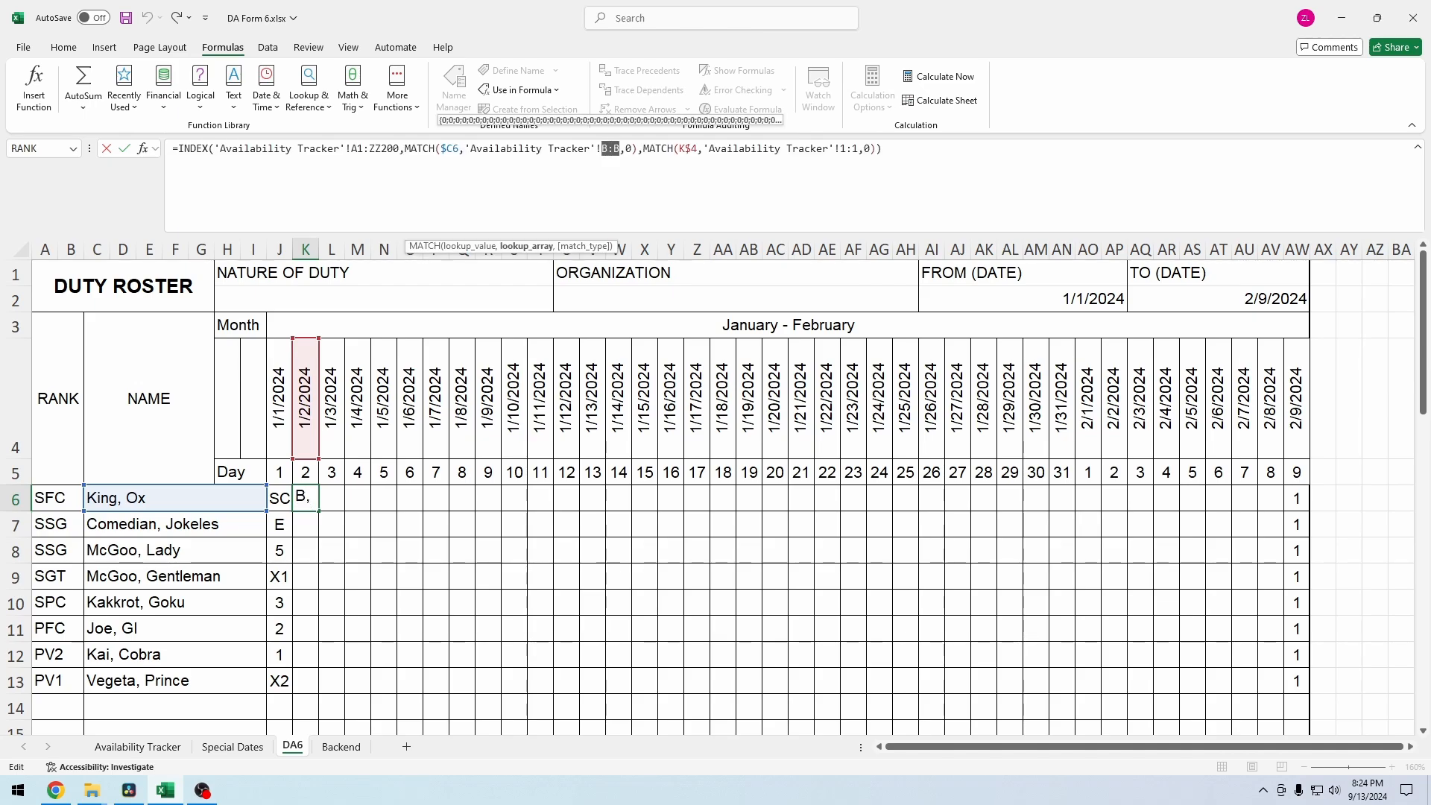
key(F4)
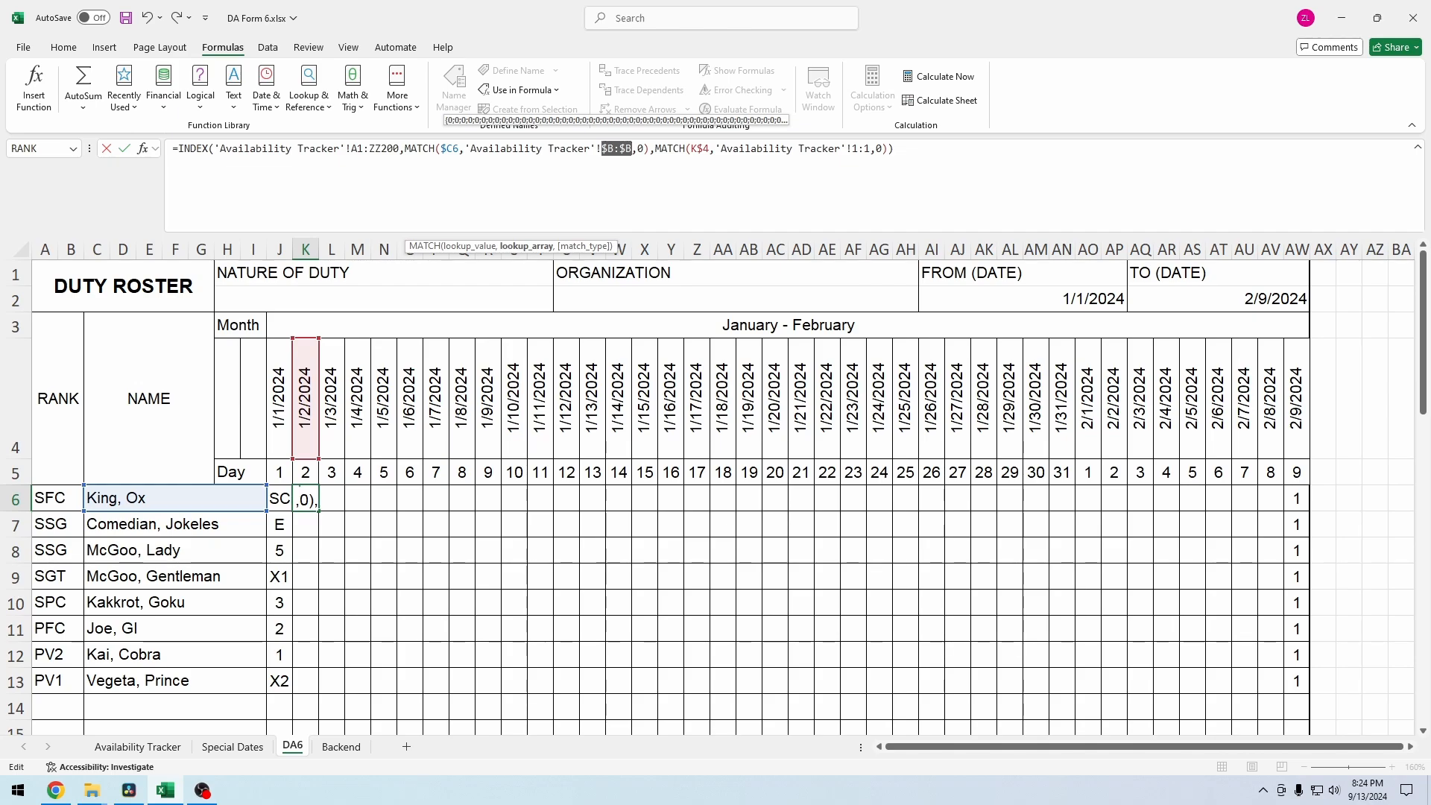
drag(870, 149, 852, 149)
key(F4)
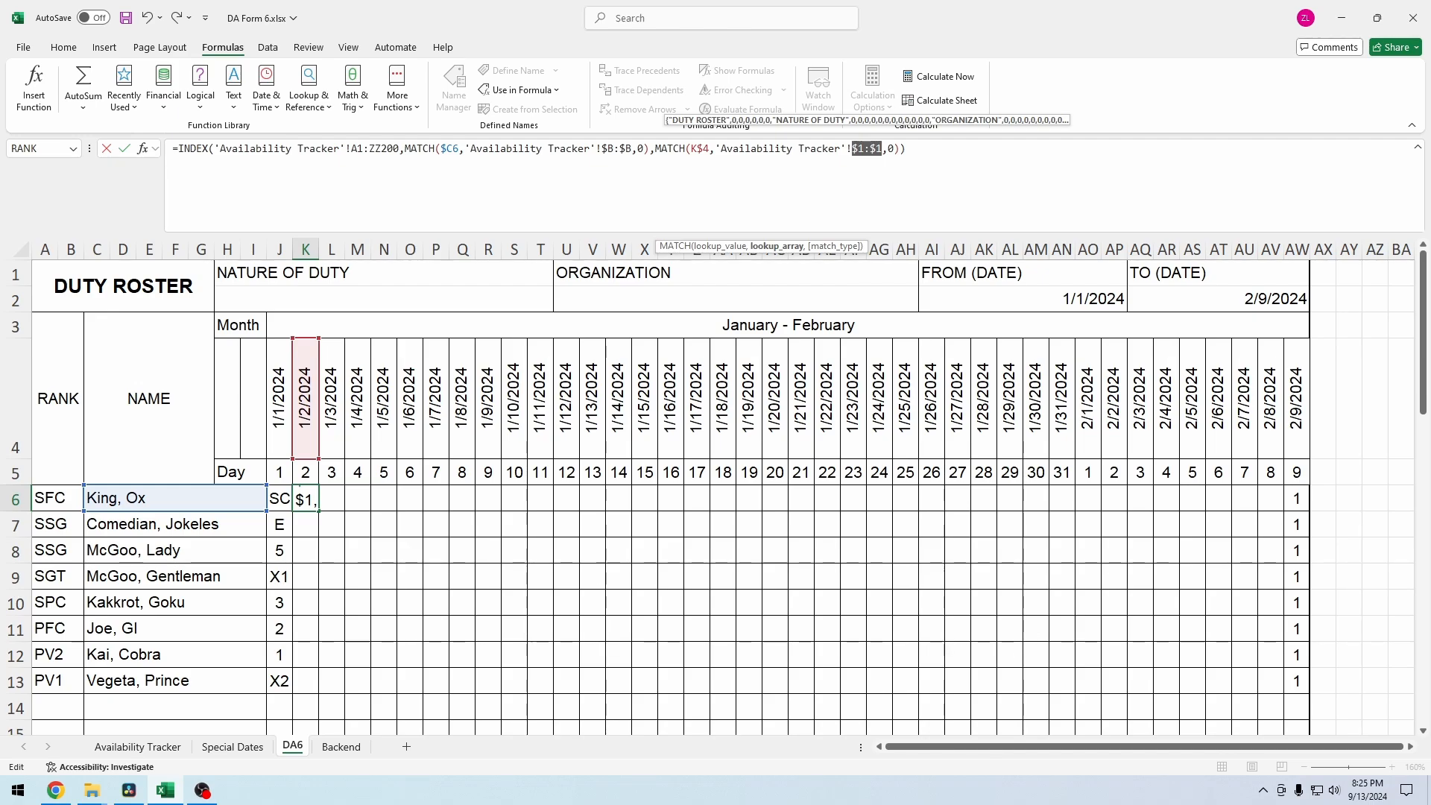
key(Return)
Step: Fill the K6 formula down to K13 and compare the INDEX array range in K6 with the copy in K7
click(305, 498)
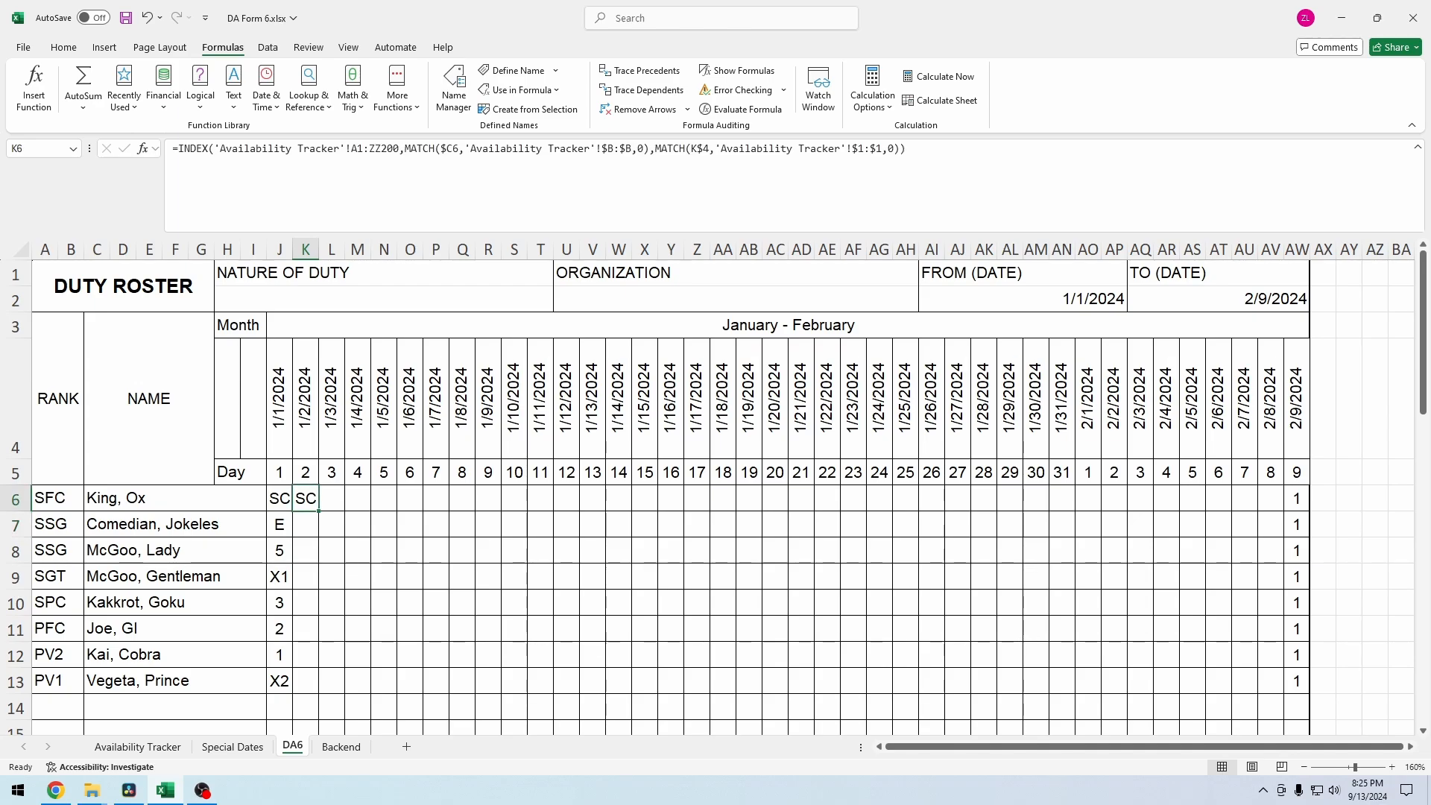
drag(319, 511, 319, 693)
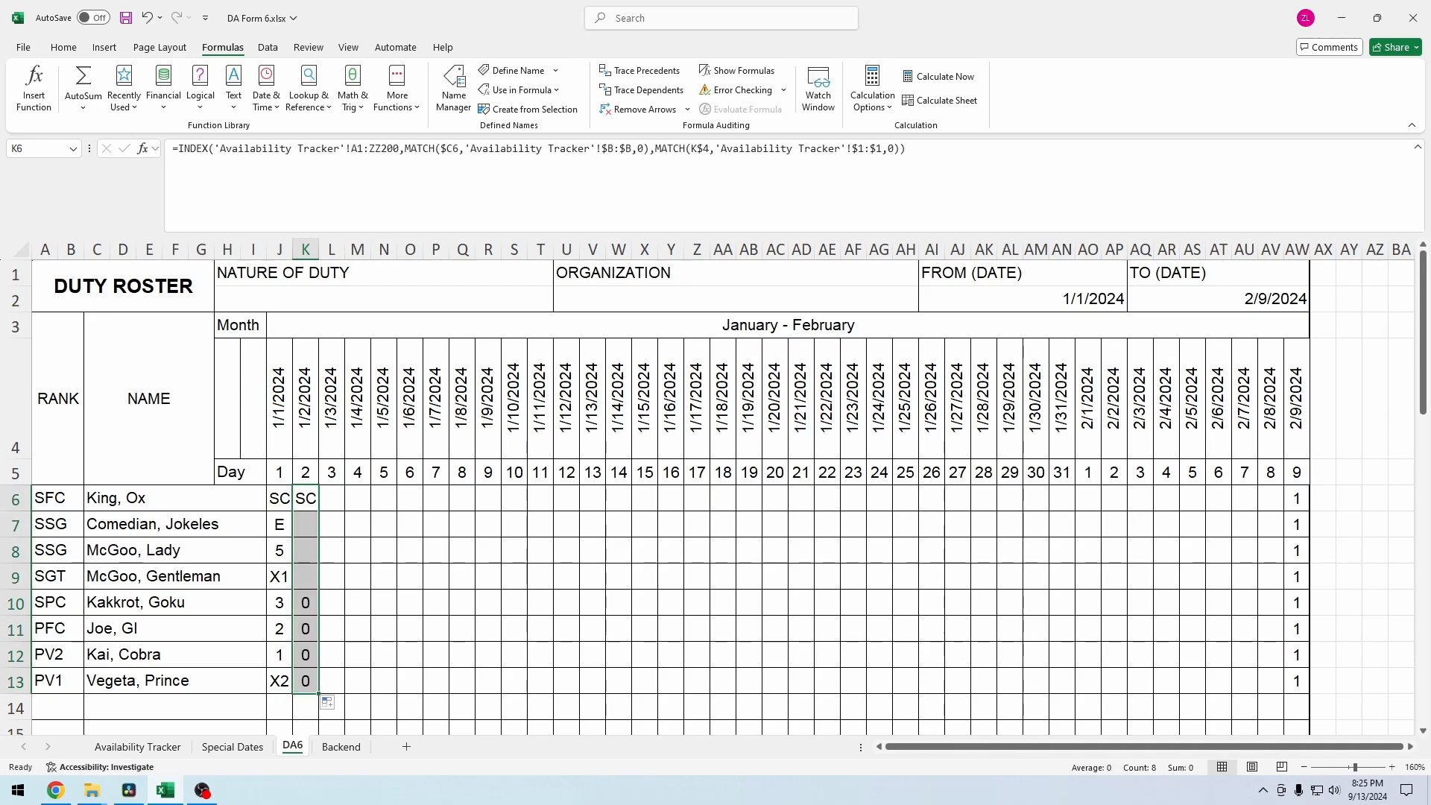
click(305, 524)
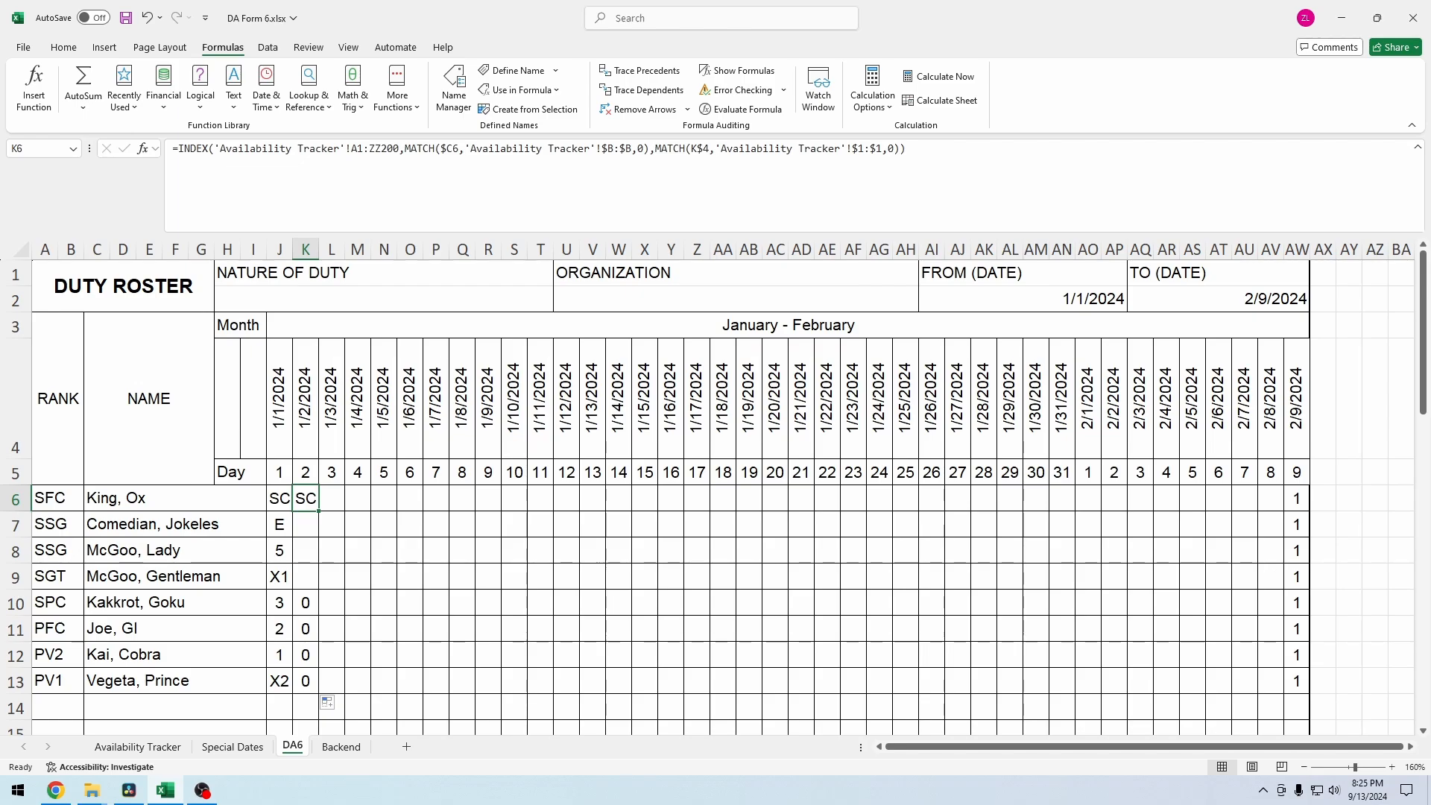
drag(393, 149, 333, 148)
key(Escape)
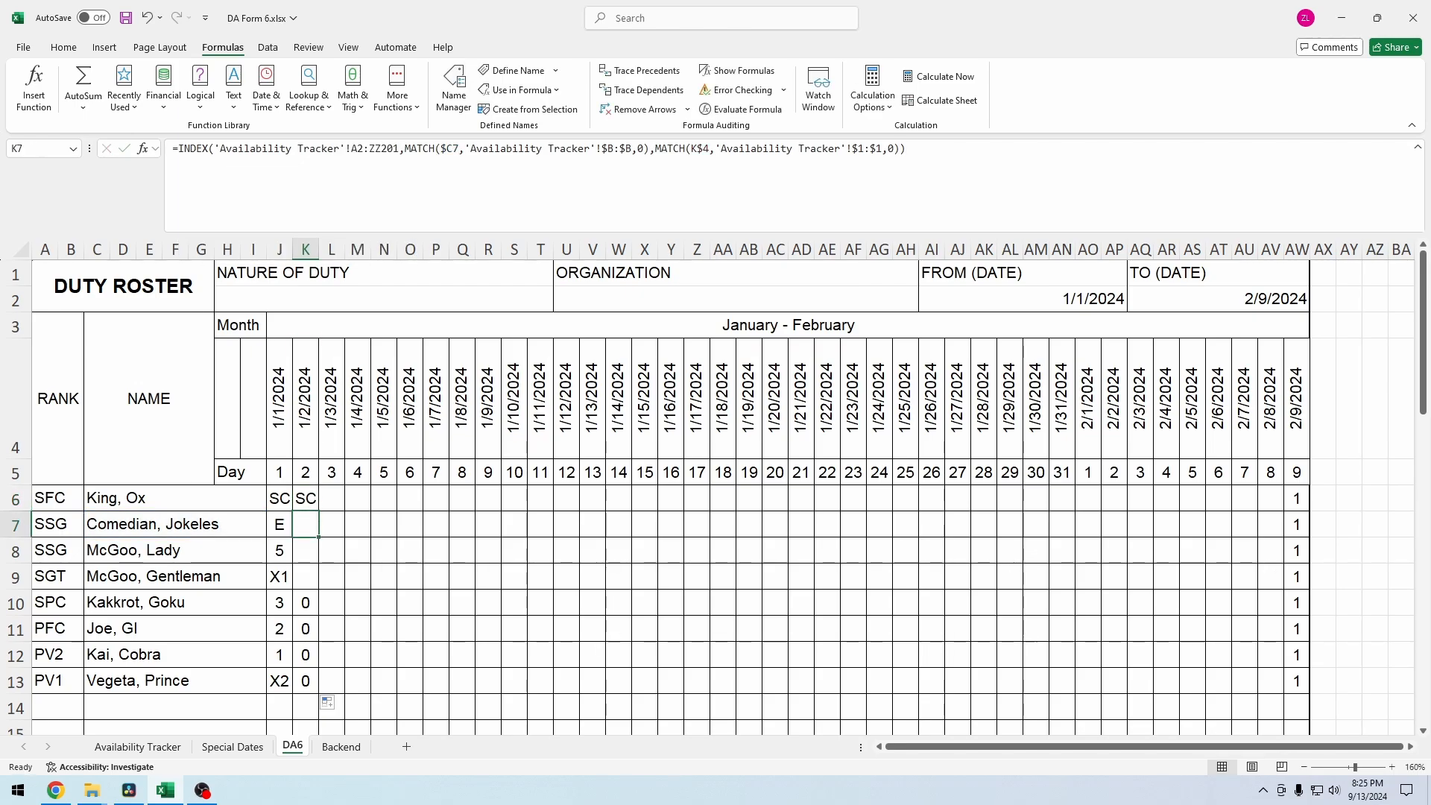
key(Up)
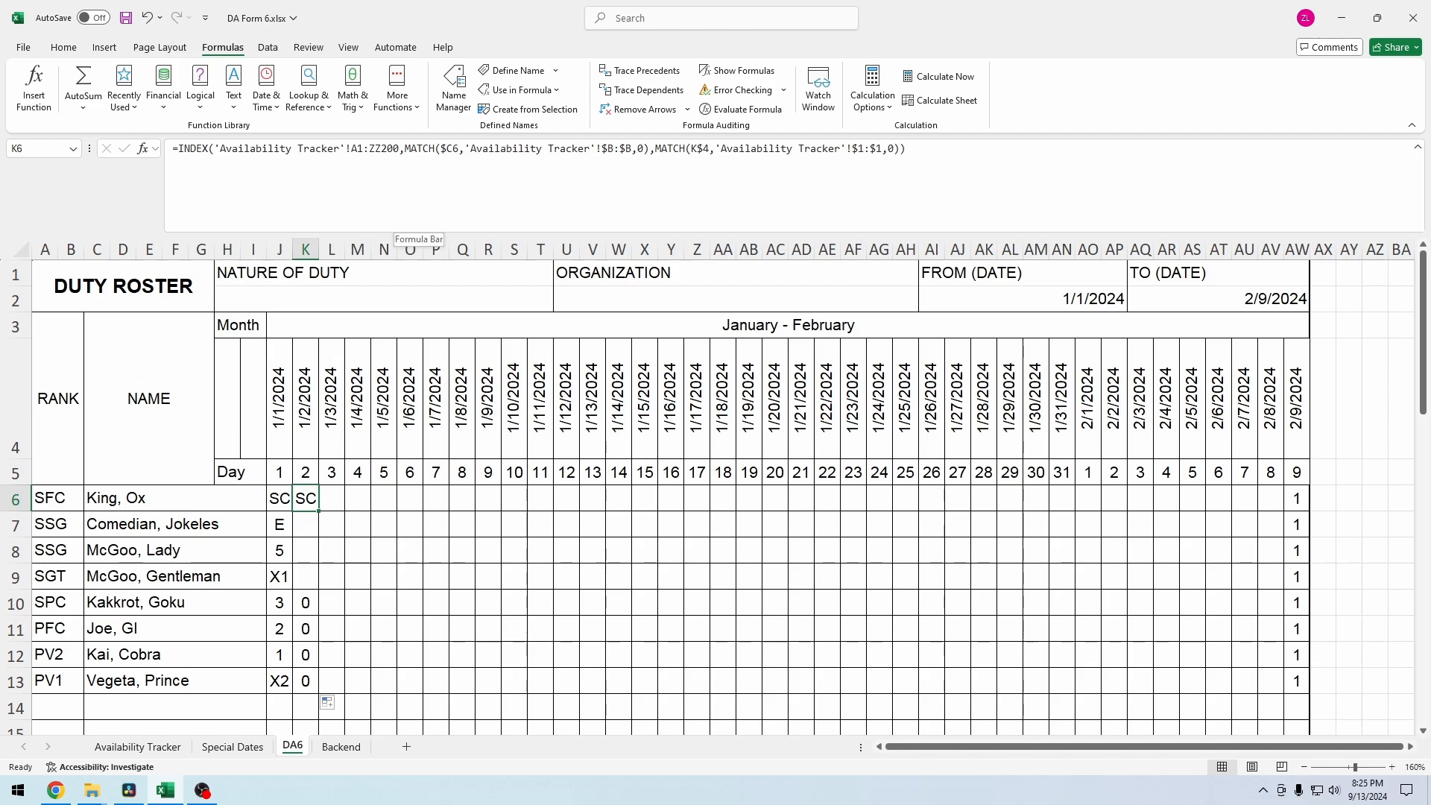
Step: Make the INDEX array in the K6 formula absolute, as 'Availability Tracker'!$A$1:$ZZ$200
drag(399, 148, 351, 148)
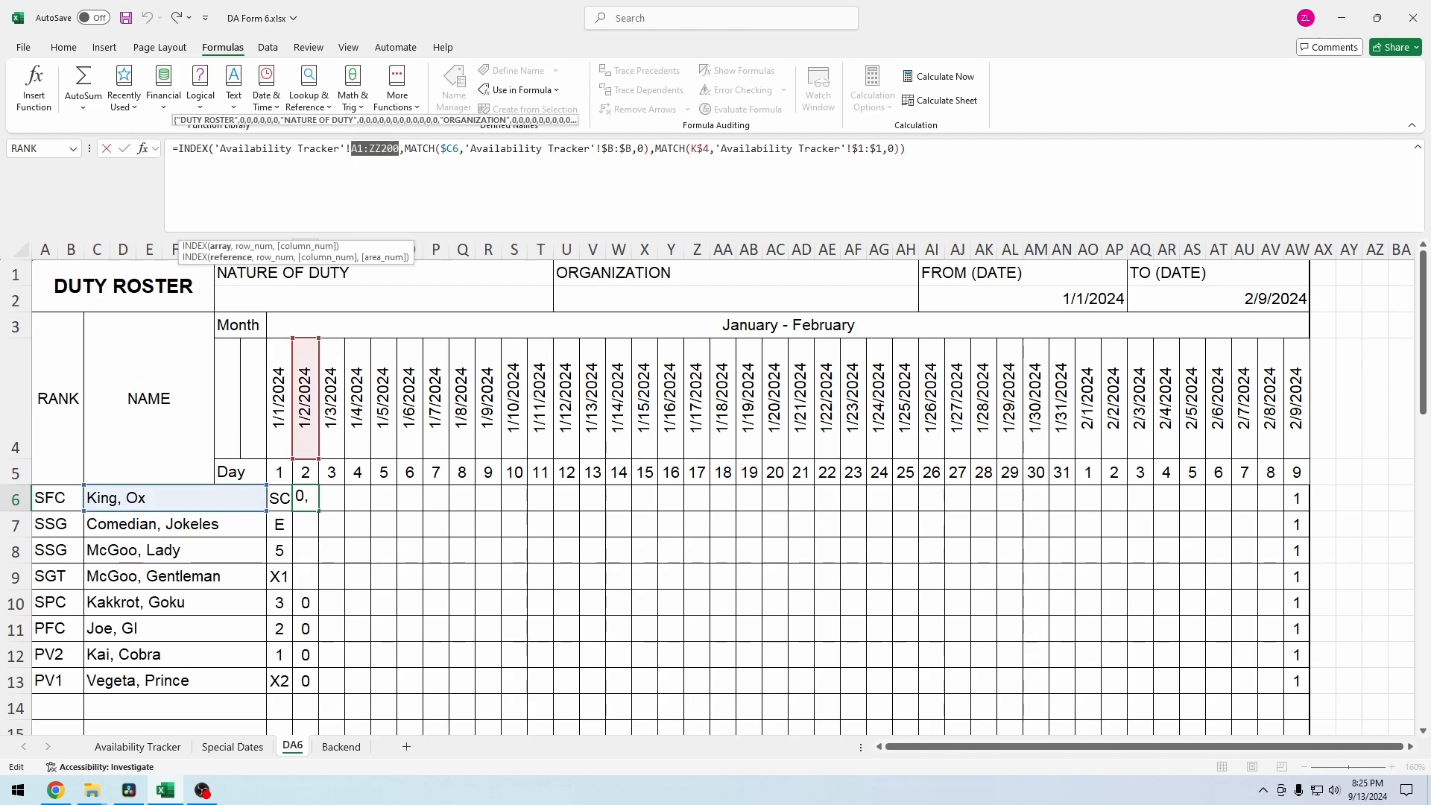
key(F4)
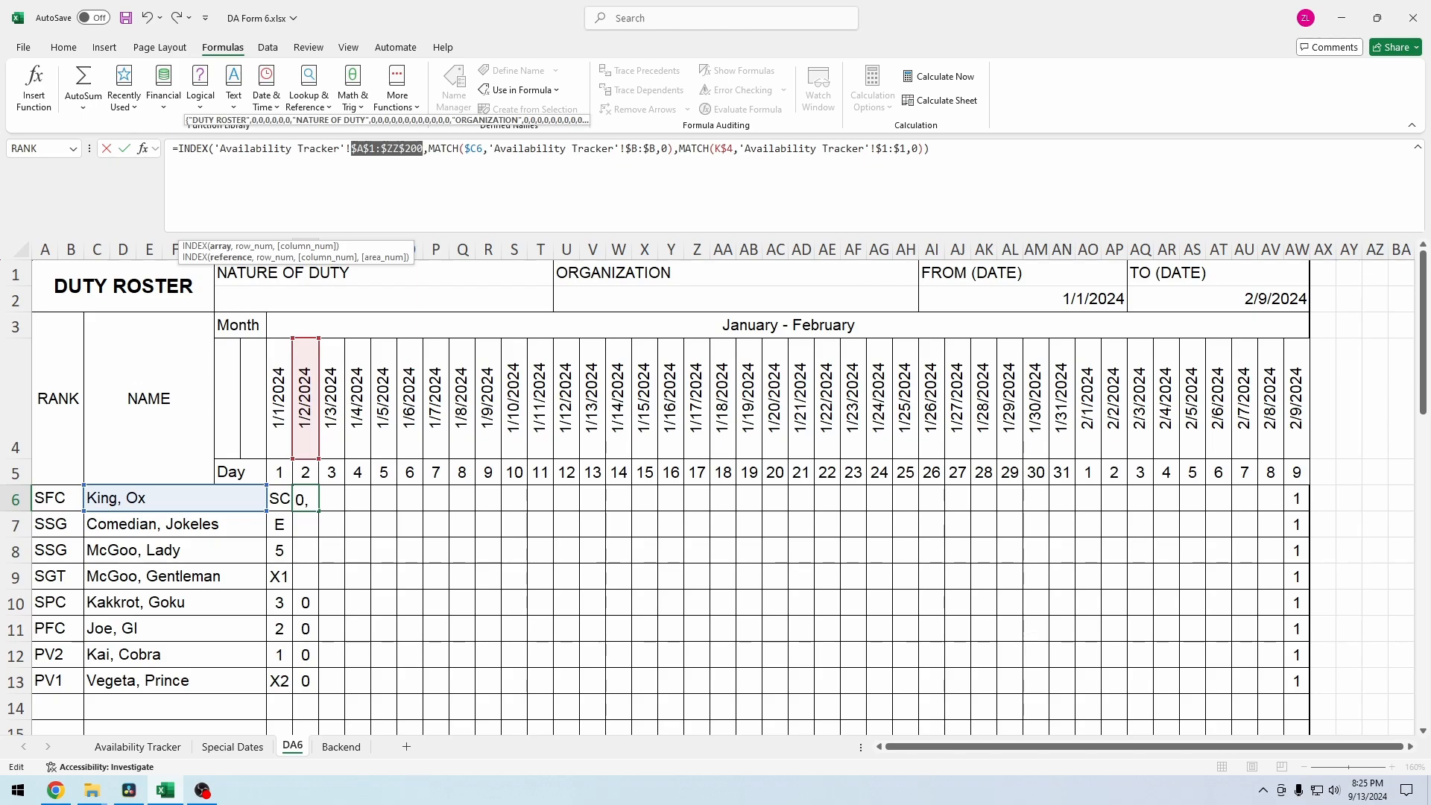
key(Return)
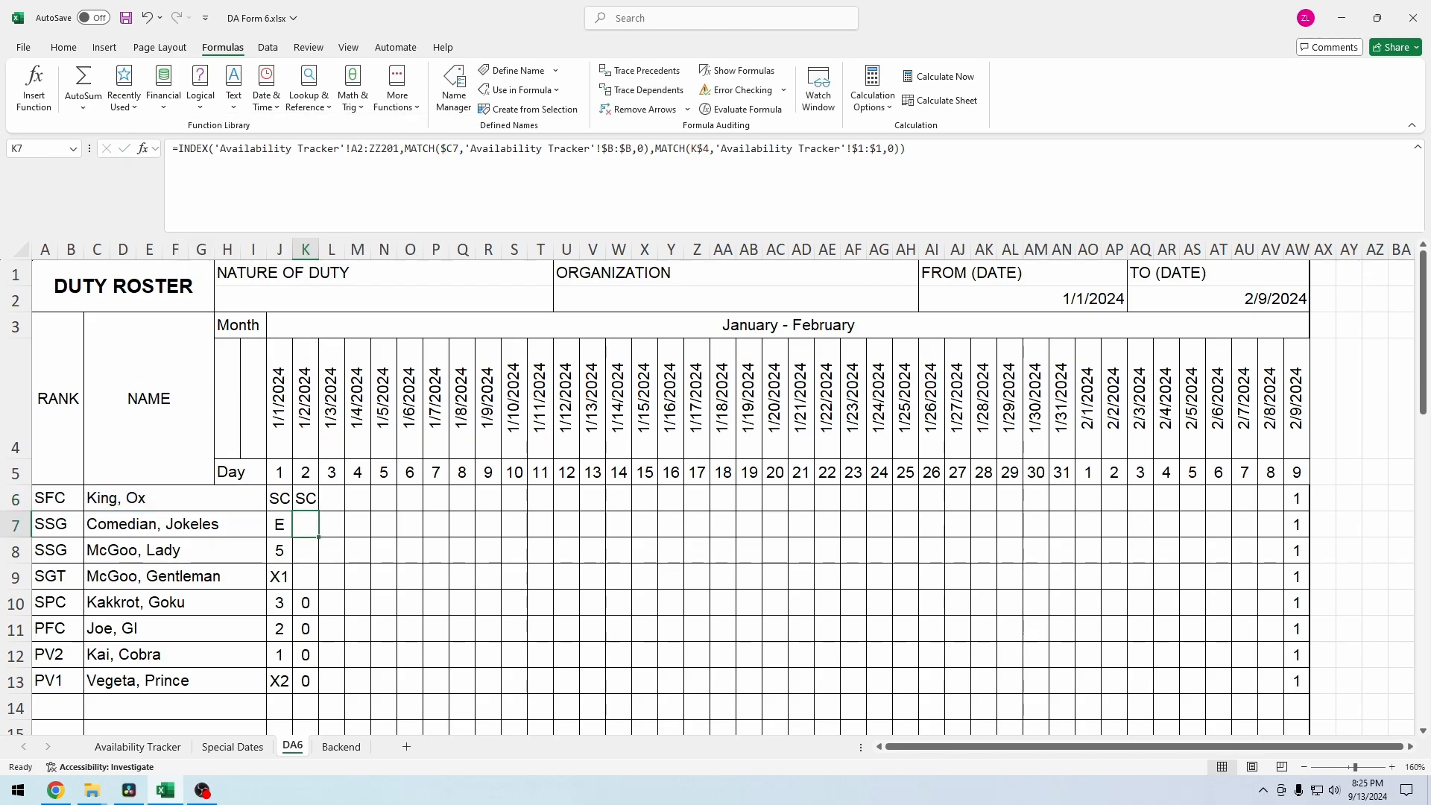
Step: Fill the corrected K6 formula down column K through the remaining roster rows and inspect the copy in K7
key(Up)
key(ctrl+shift+Down)
key(ctrl+d)
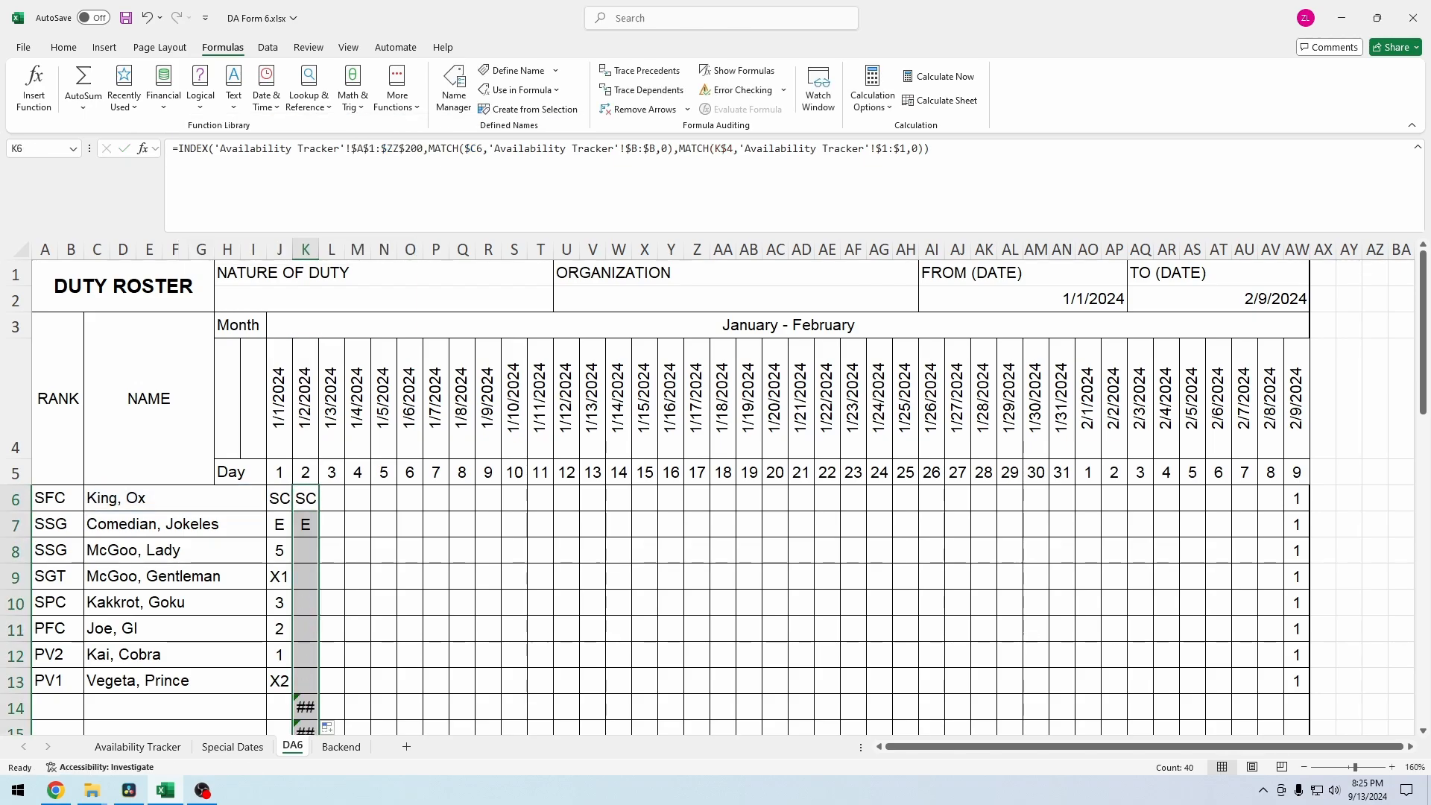
scroll(716, 492, down, 3)
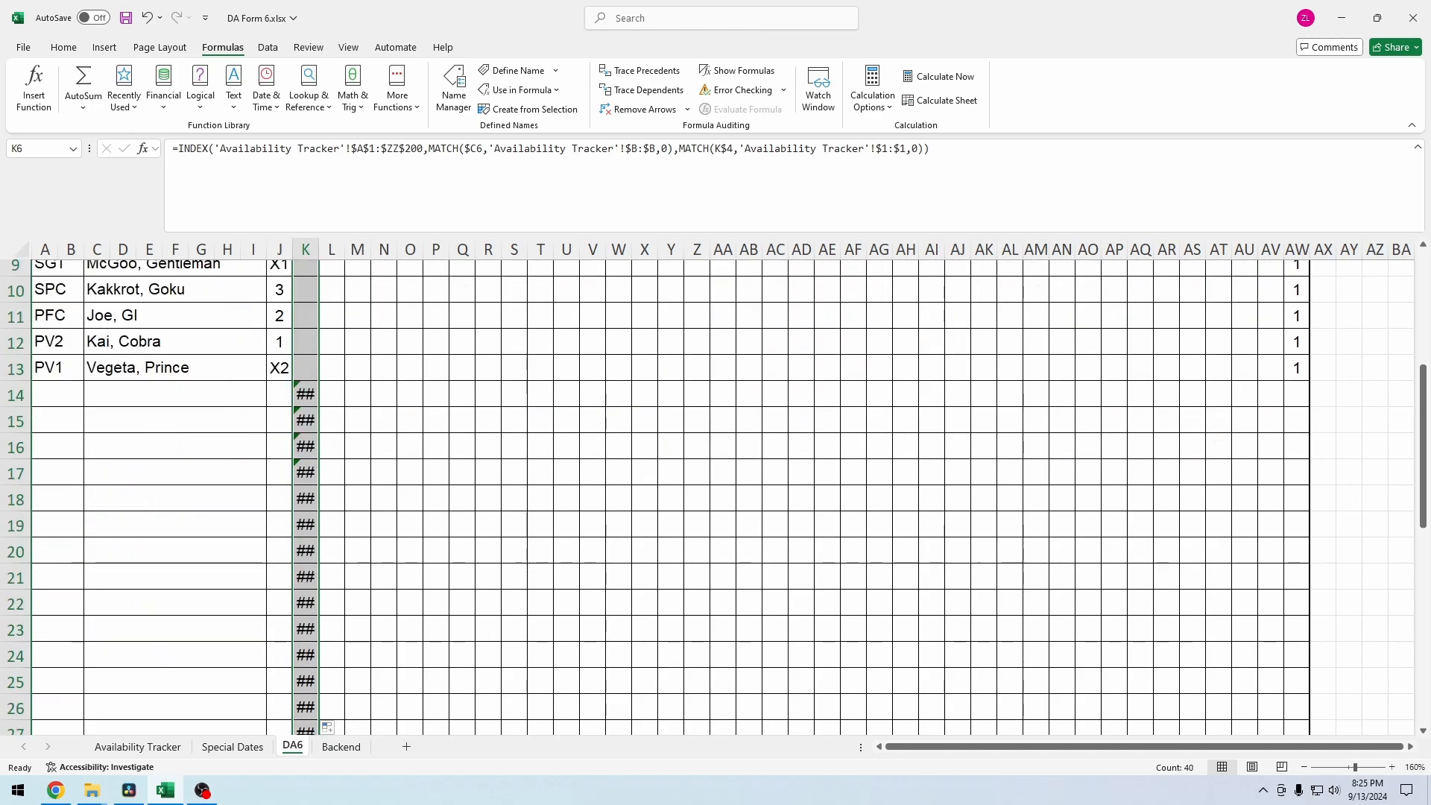
scroll(716, 492, up, 3)
click(305, 446)
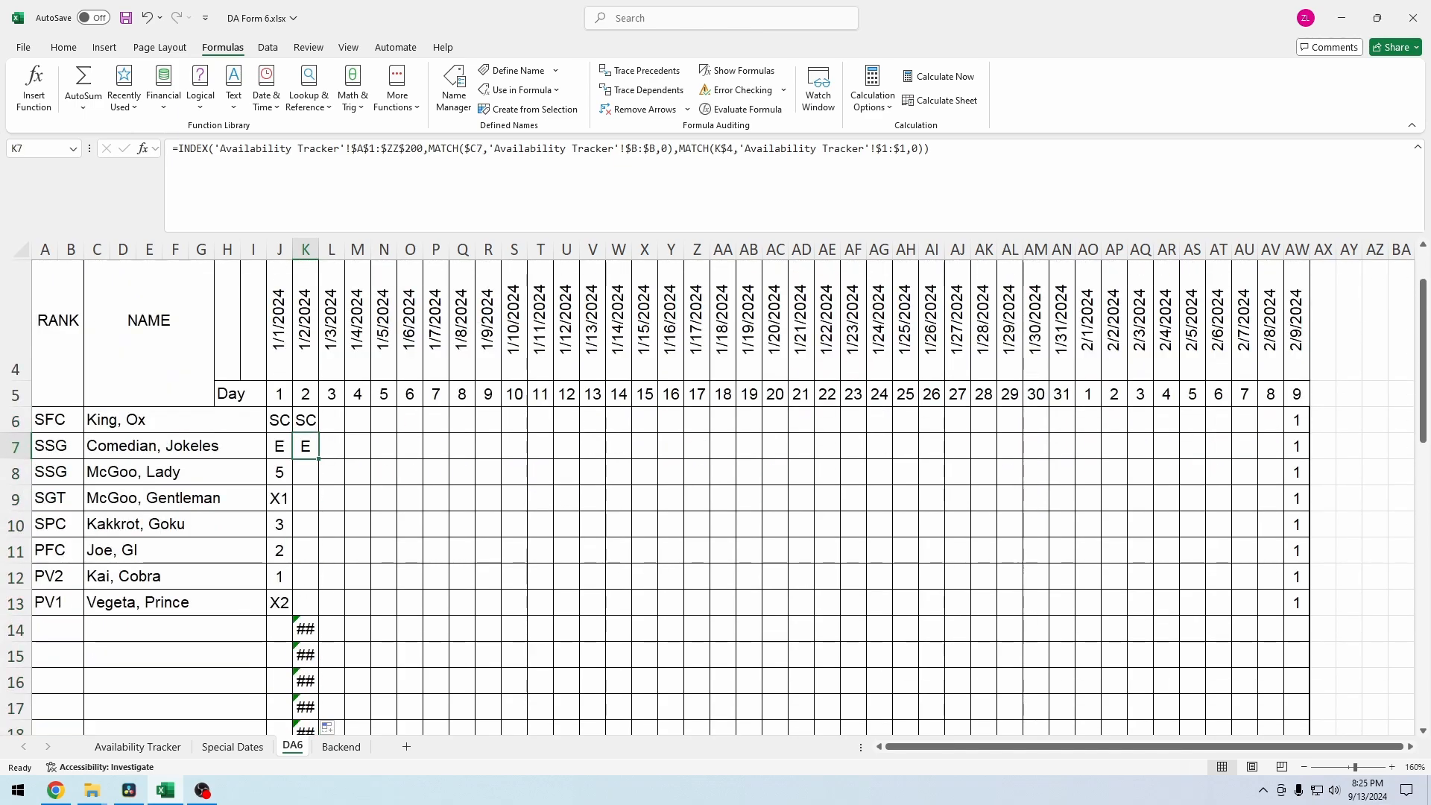
Step: Enter the test code "ty" in E4 for 1/1/2024 on Availability Tracker and check the DA6 roster
click(137, 747)
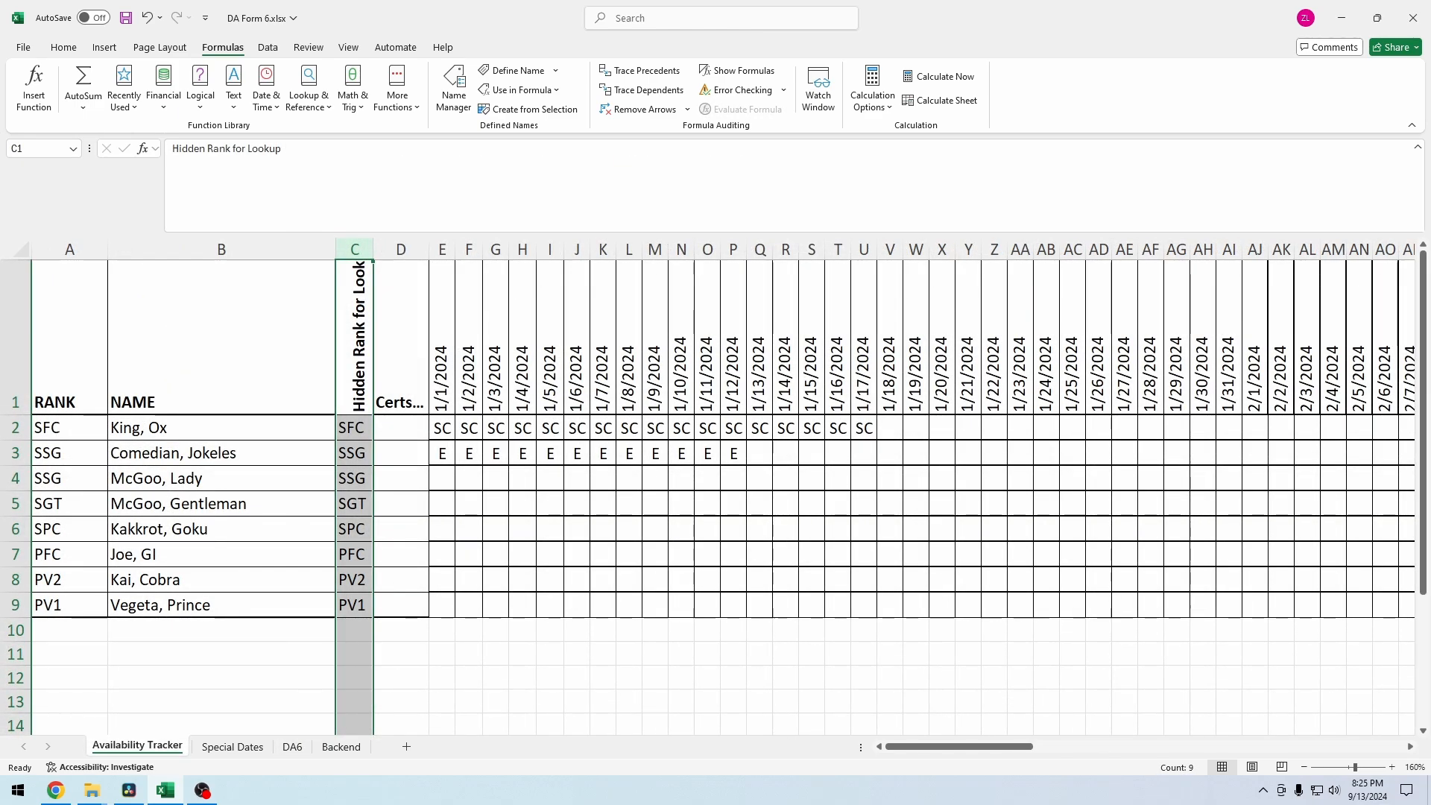
click(442, 478)
text(ty)
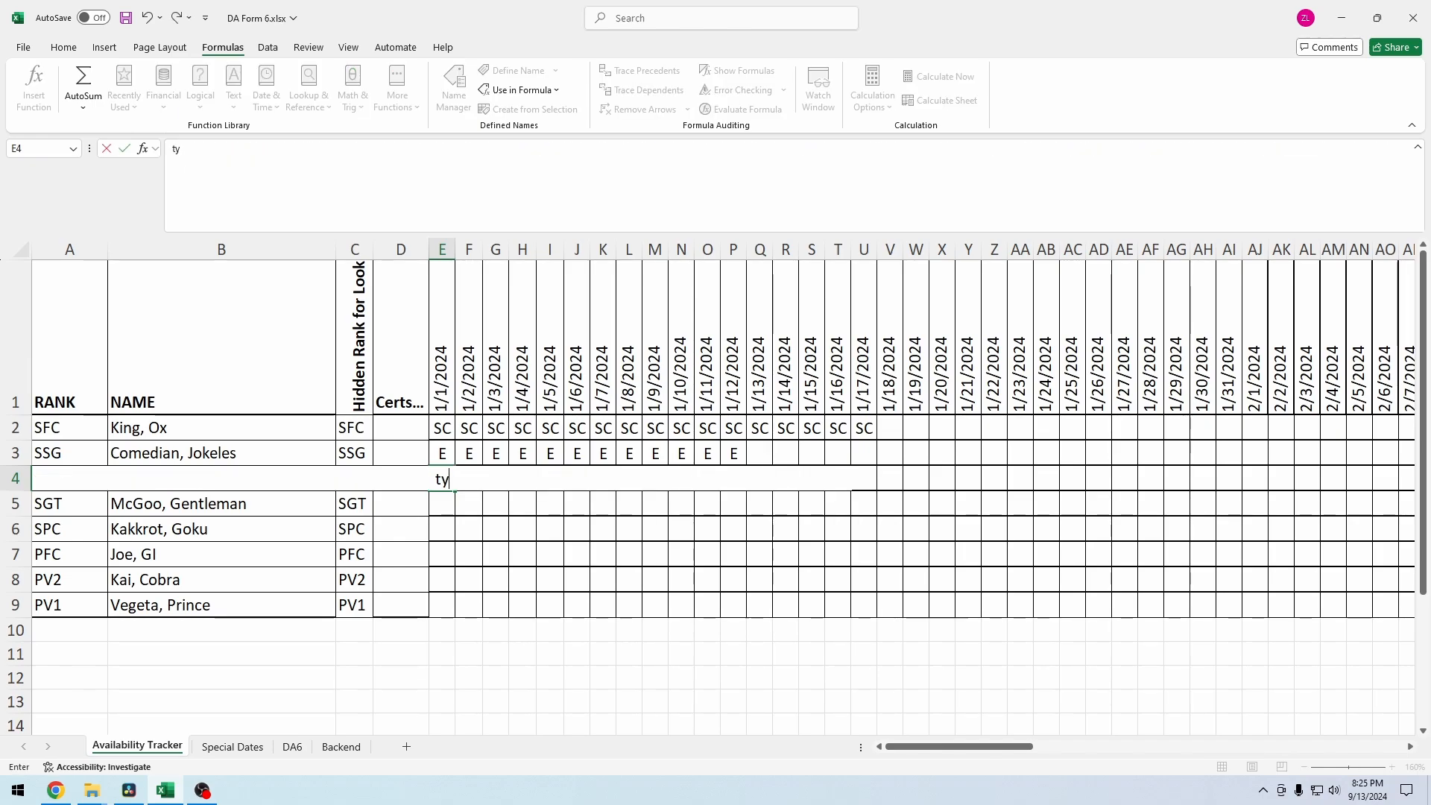
key(Return)
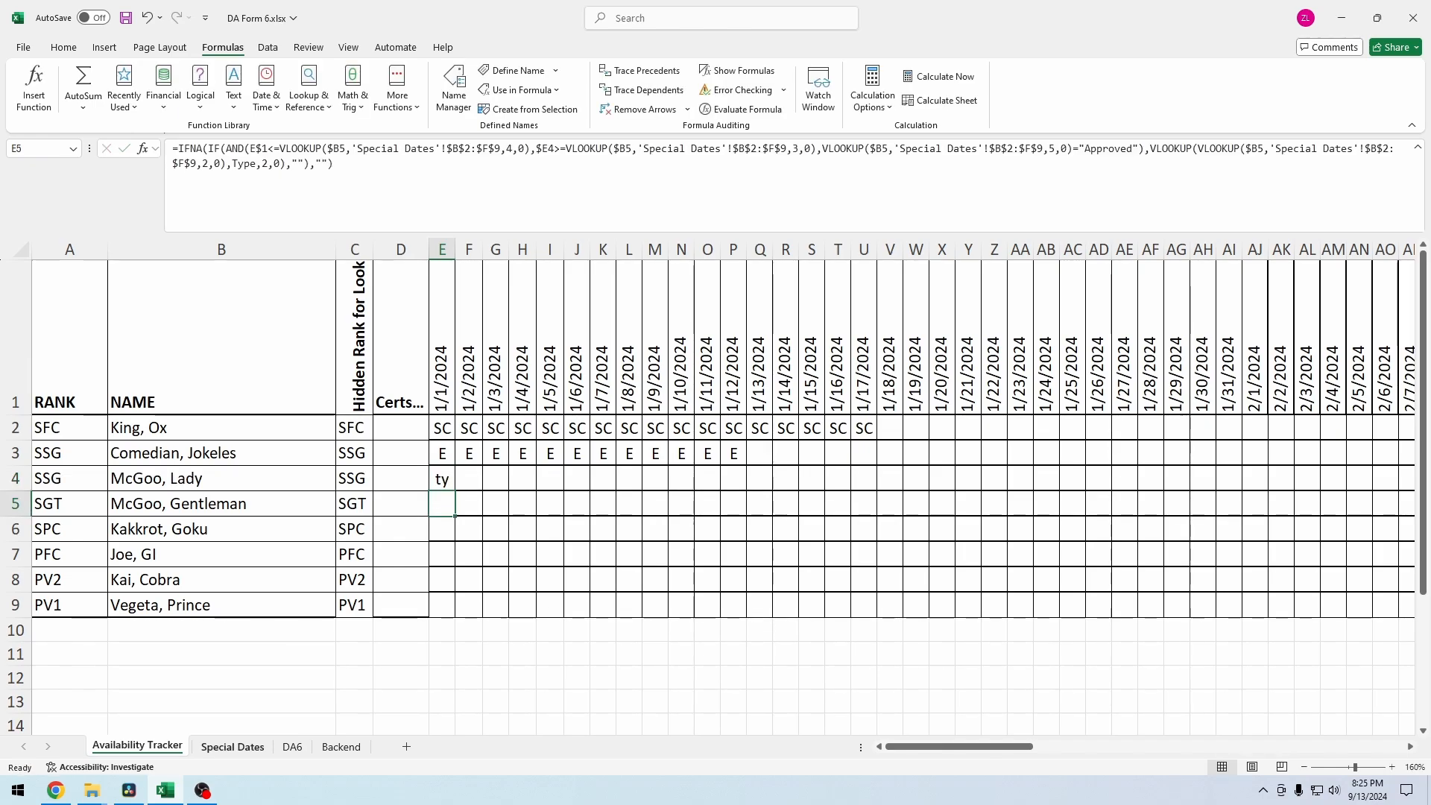
click(292, 746)
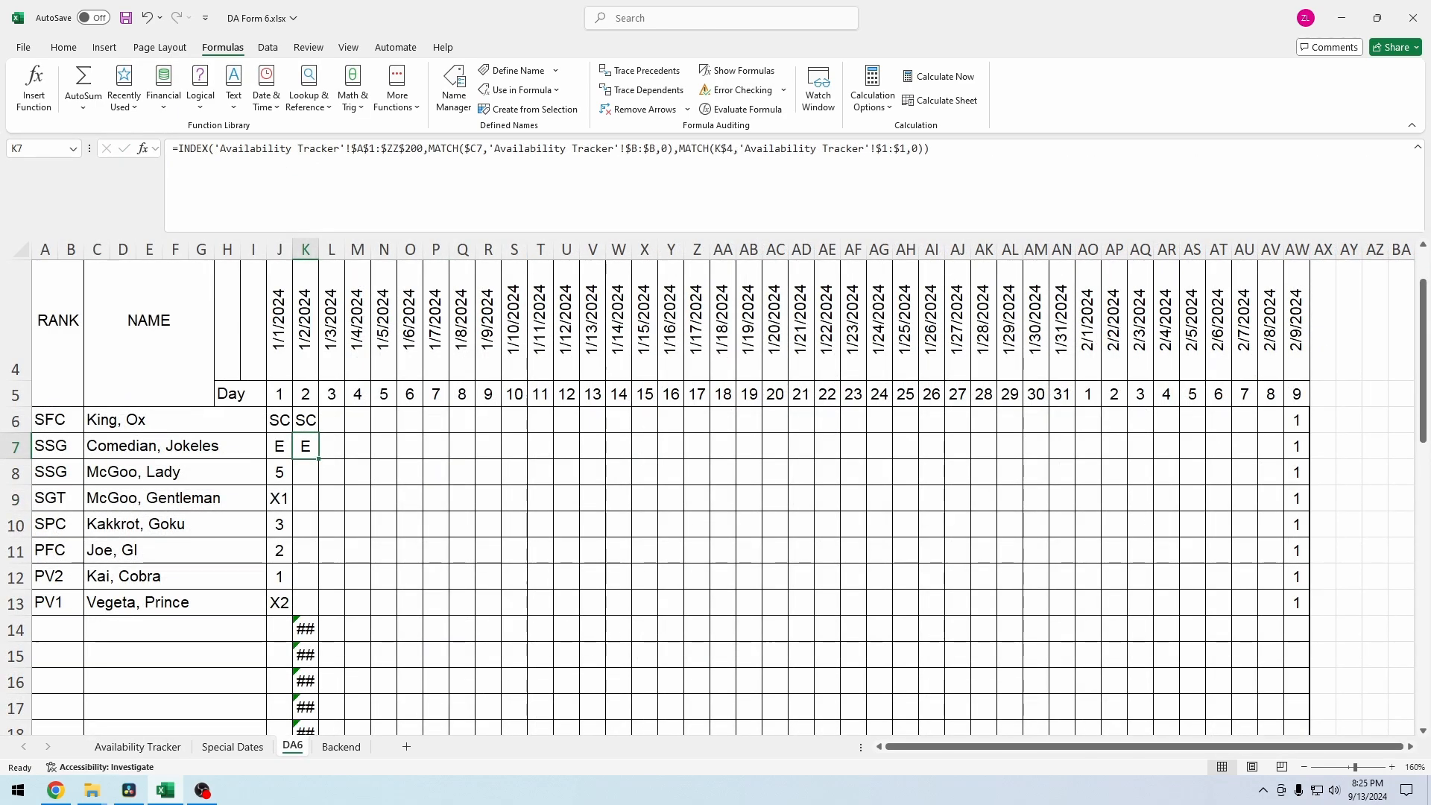
Step: Enter the test code "rtyn" in F4 for 1/2/2024 on Availability Tracker and check K8 on DA6
click(137, 746)
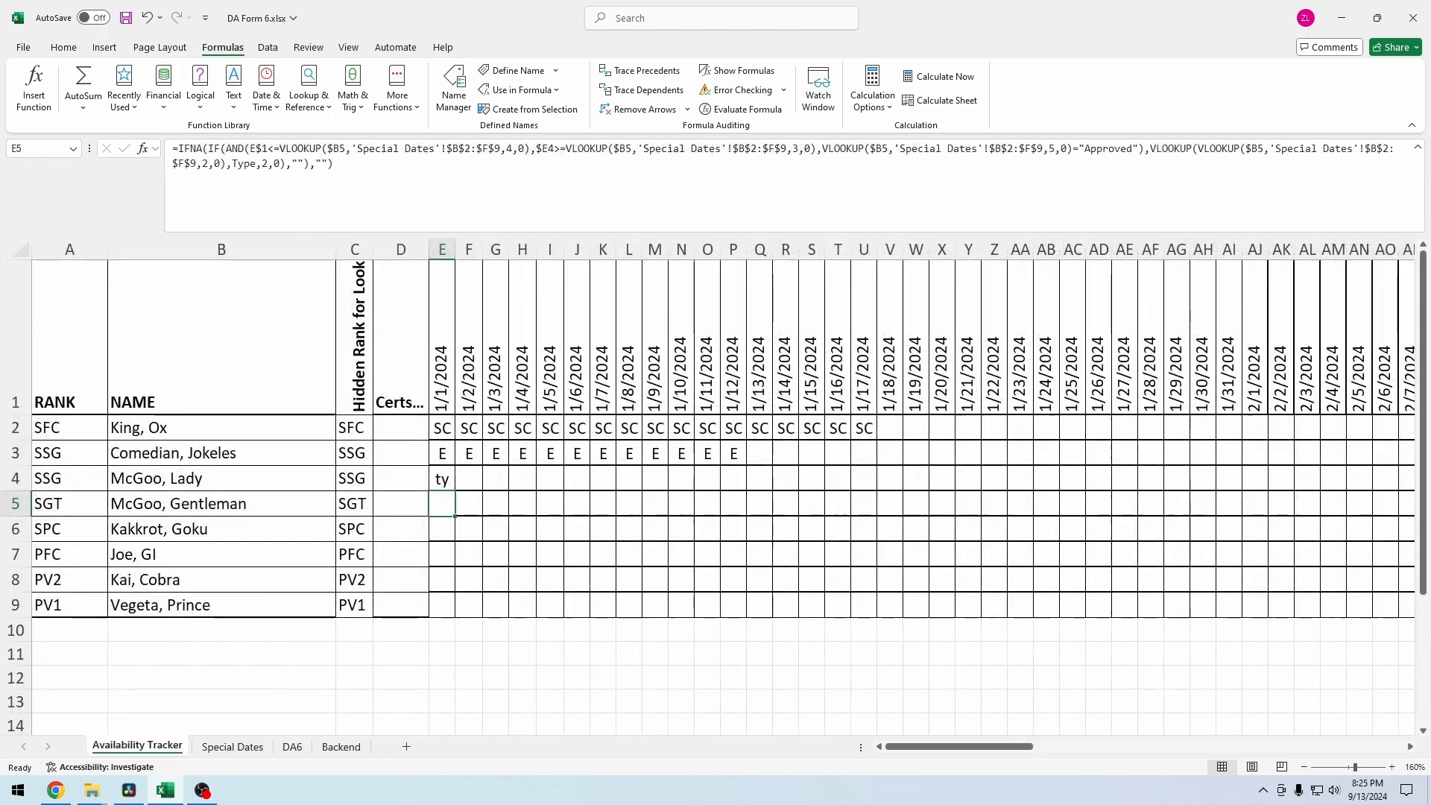
click(469, 478)
text(rtyn)
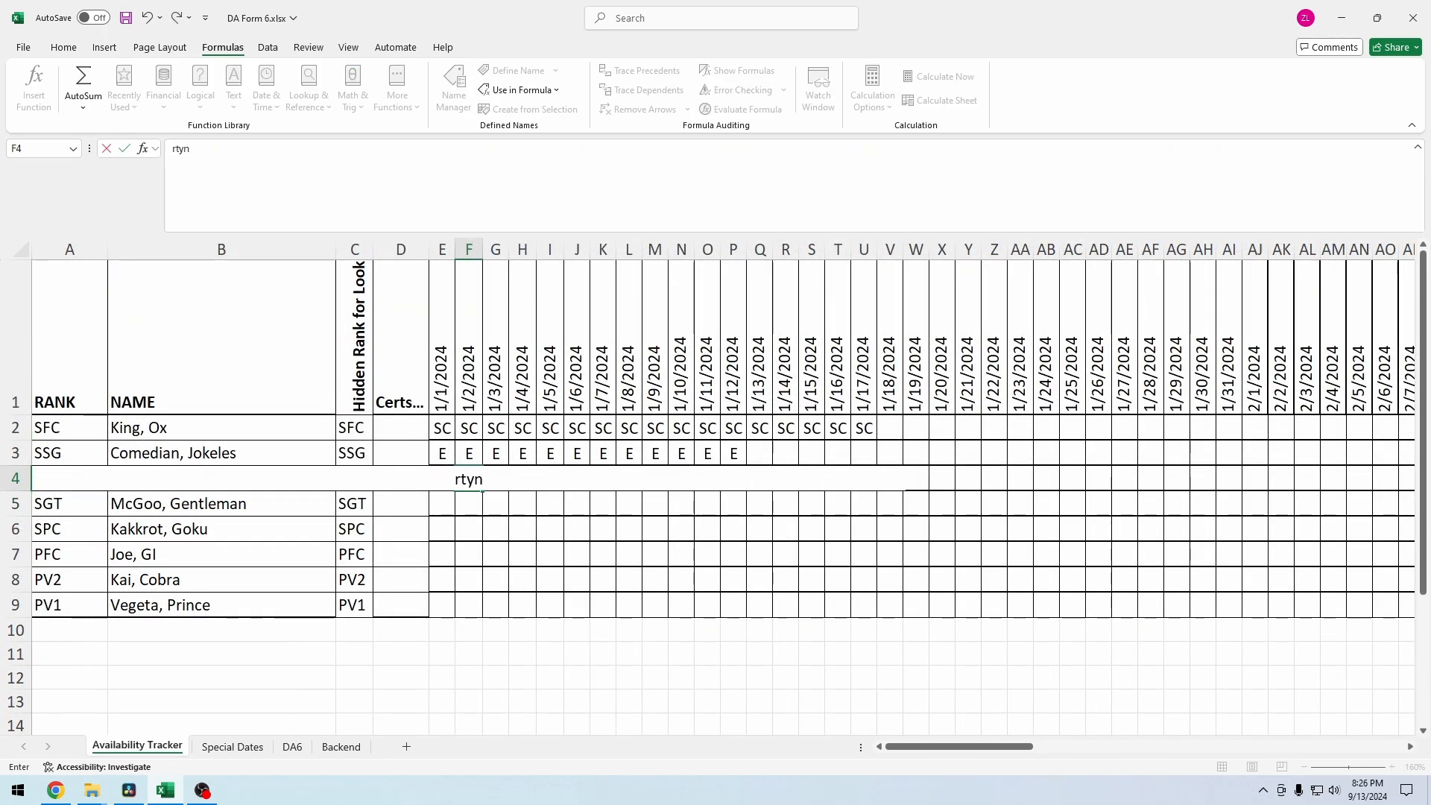
key(Return)
key(ctrl+Page_Down)
key(ctrl+Page_Down)
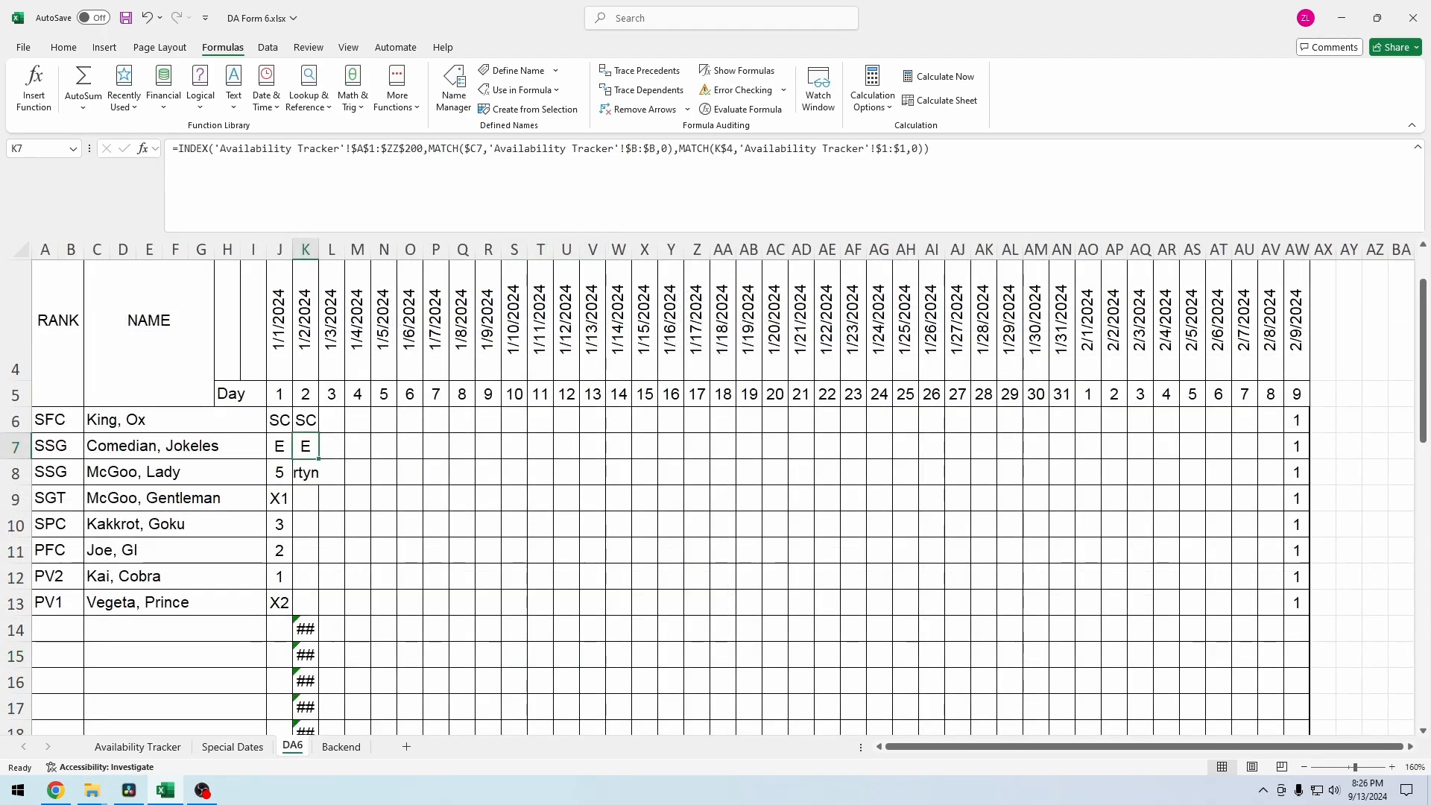
click(305, 473)
Step: Undo the two test entries in E4 and F4 on the Availability Tracker sheet
click(138, 747)
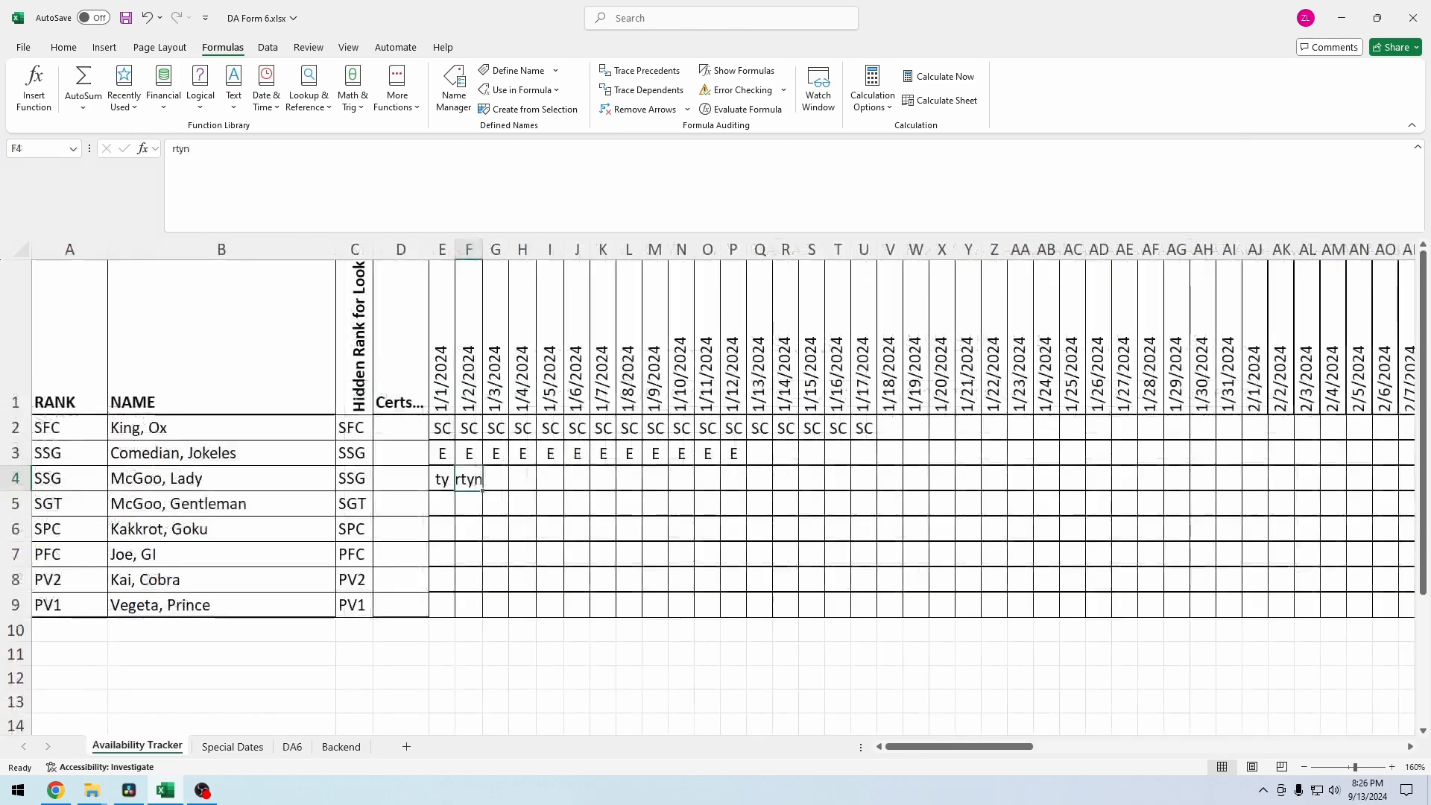
key(ctrl+z)
key(ctrl+z)
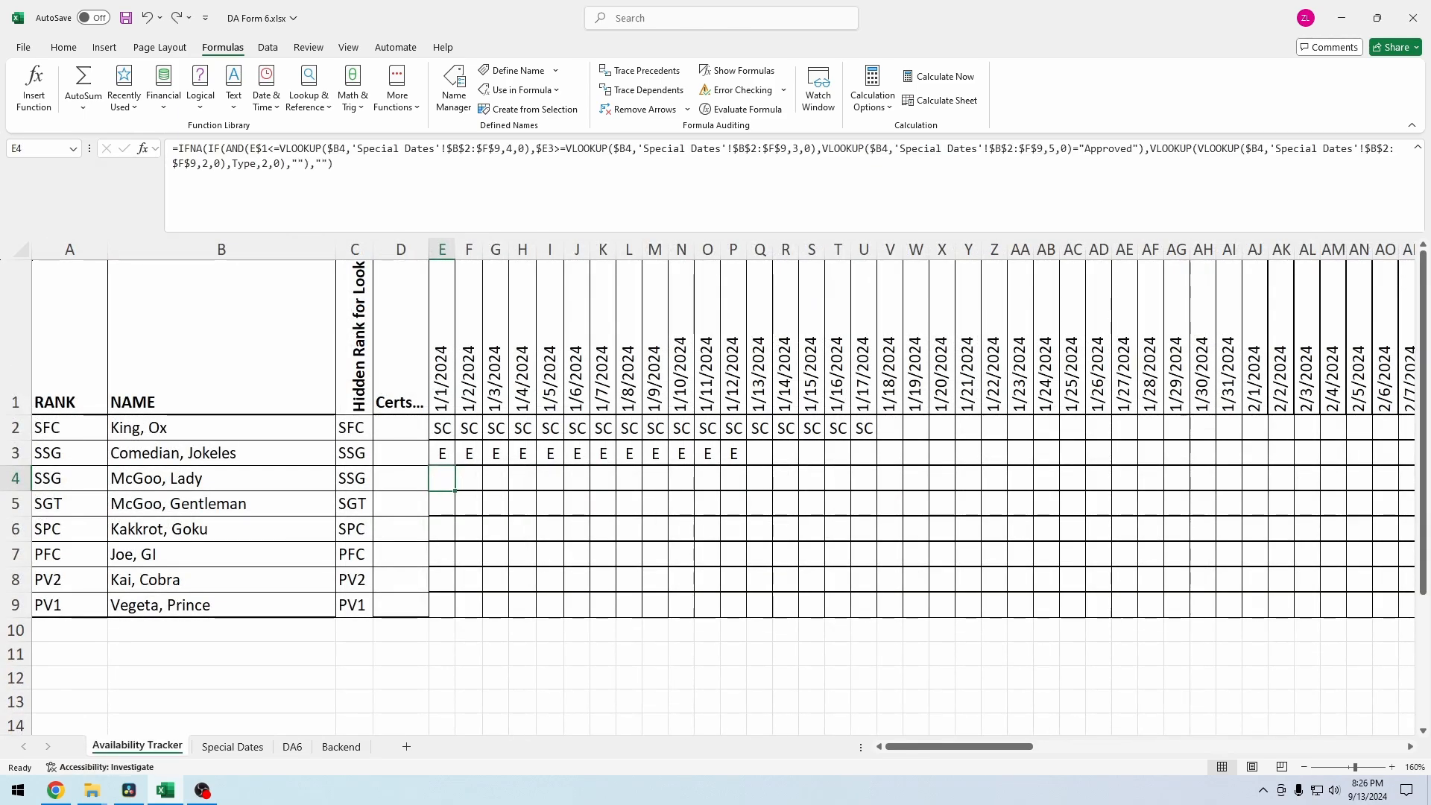
Step: AutoFit column K on DA6 and examine the formula in K14 alongside its name cell C14
click(292, 747)
scroll(715, 495, down, 3)
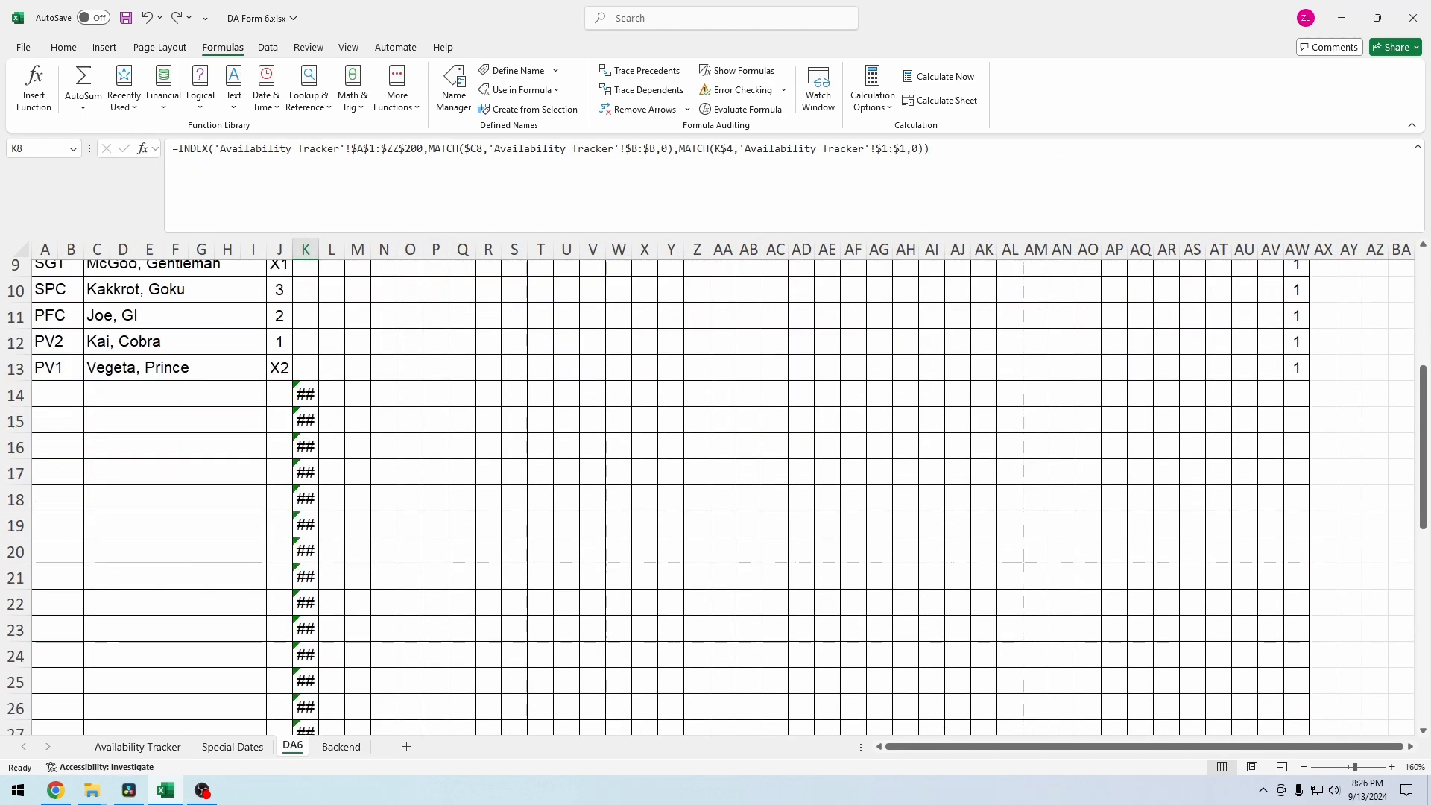
double_click(319, 249)
click(312, 394)
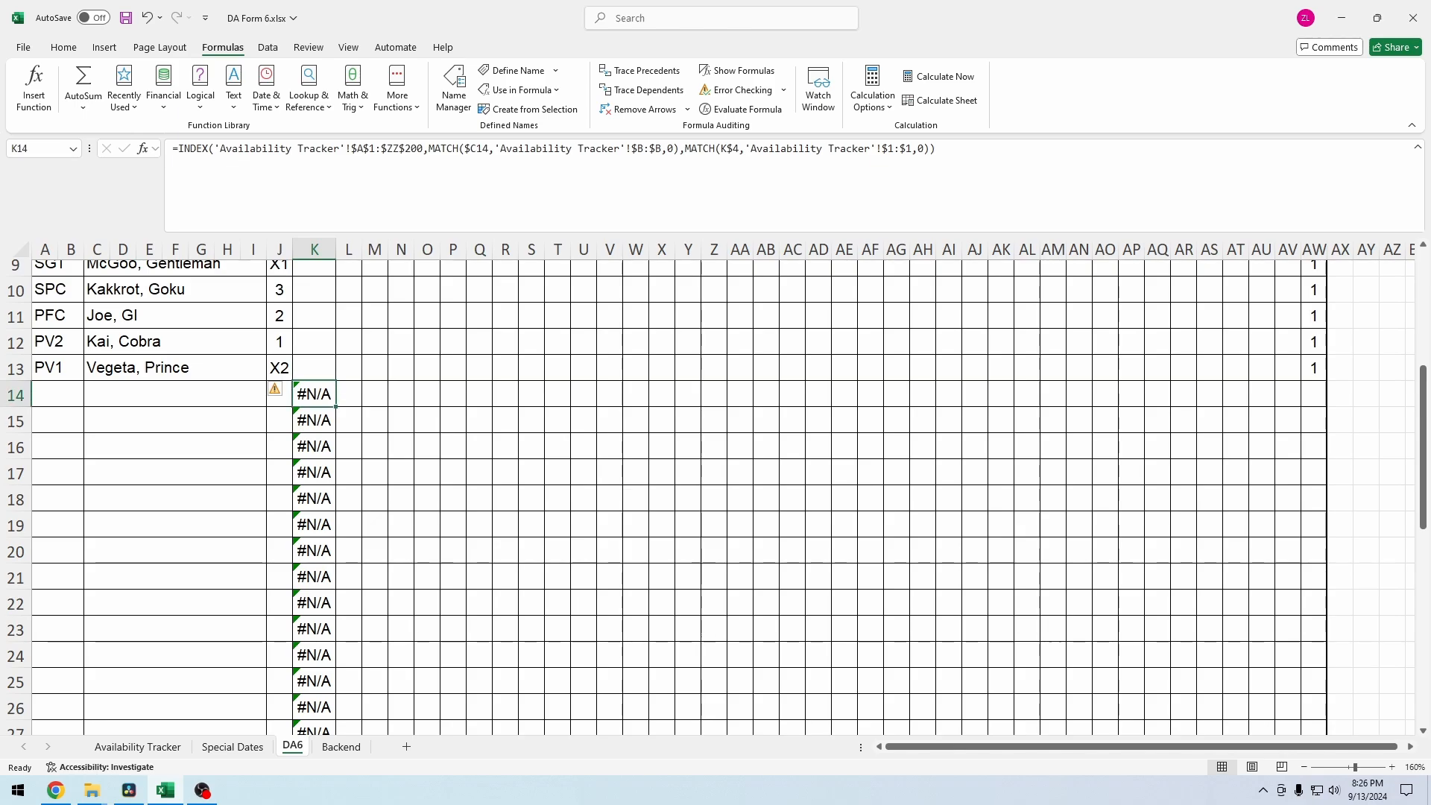
click(175, 394)
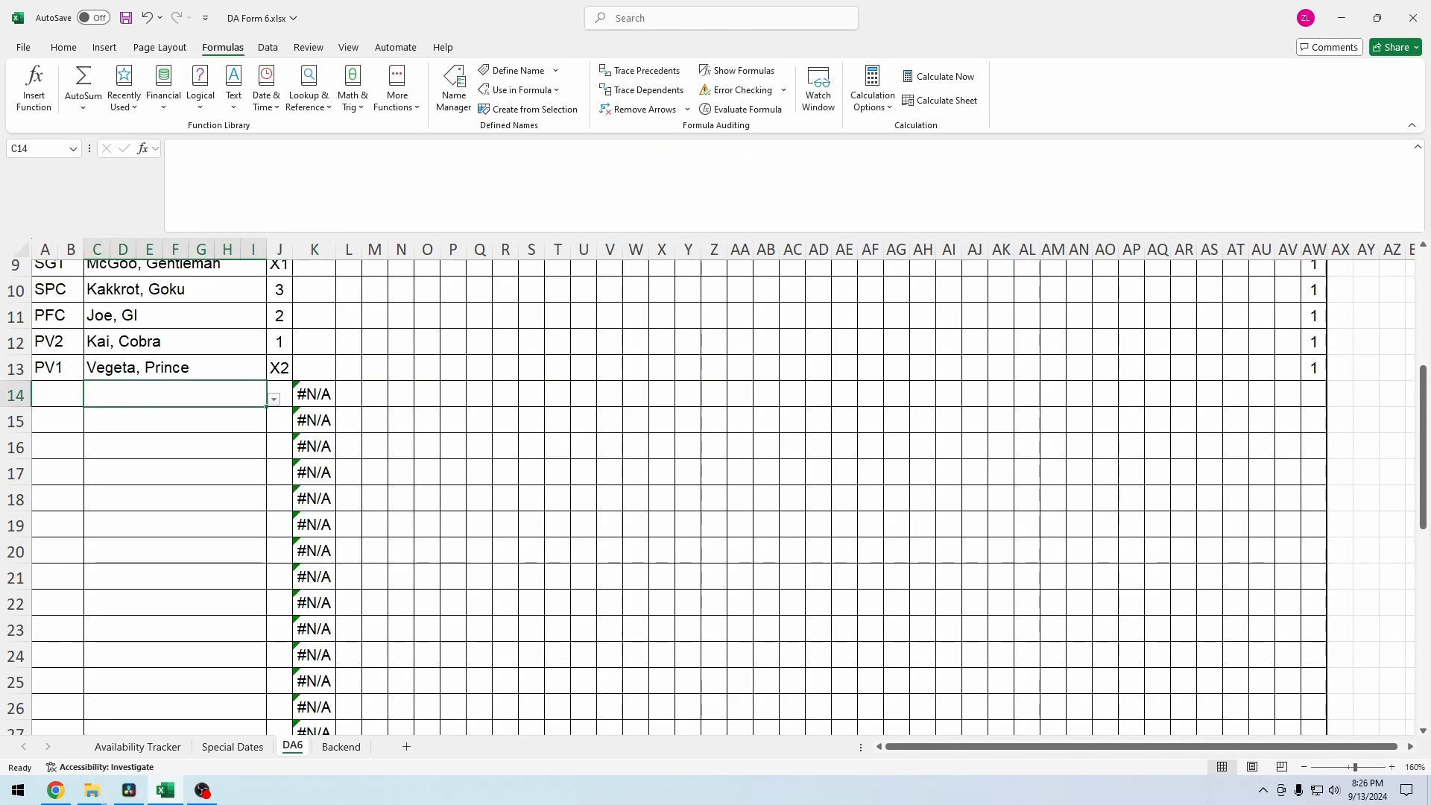
scroll(715, 495, up, 3)
scroll(715, 496, down, 1)
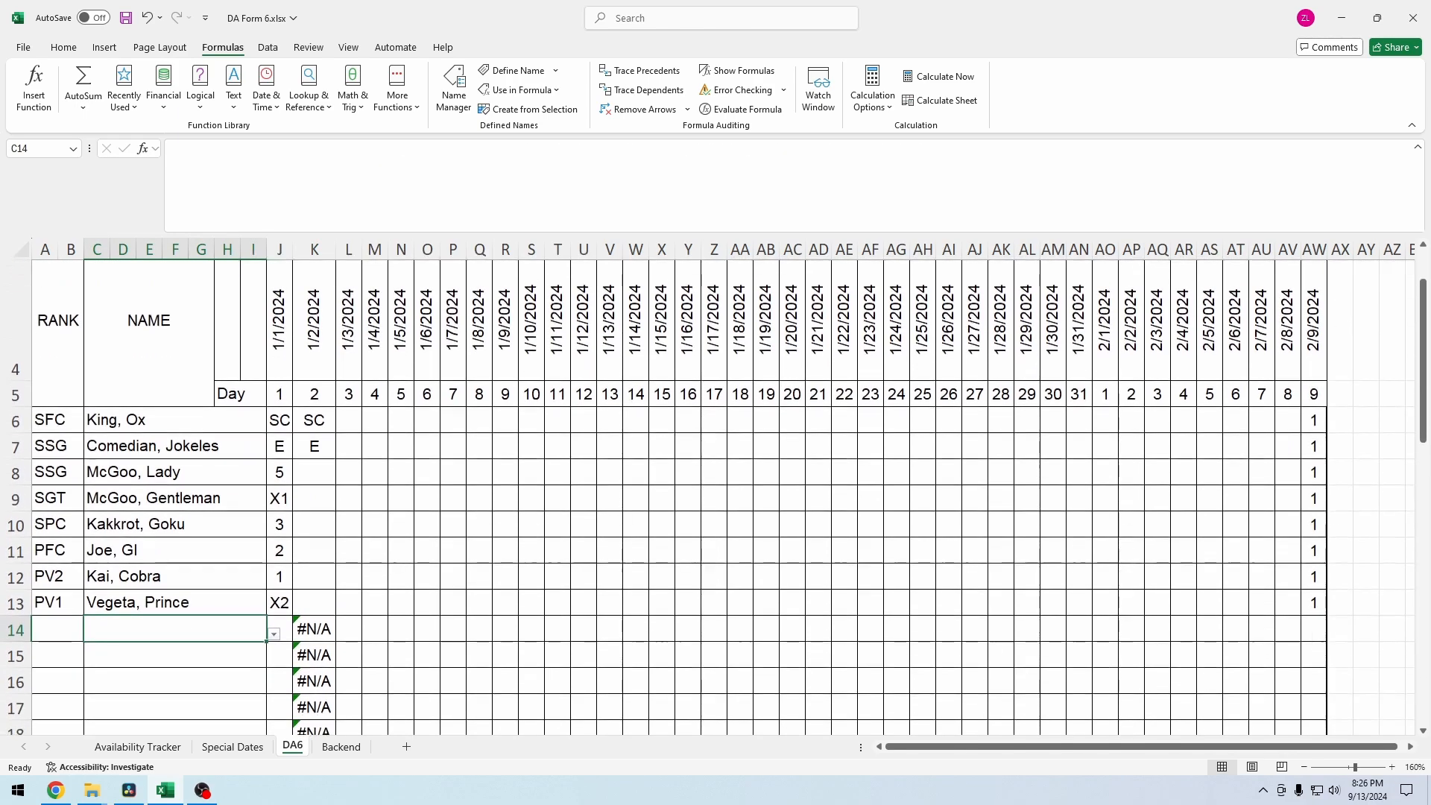
Step: Merge and center AX5:AY5 on DA6, just past the last date column in the Day row
click(314, 420)
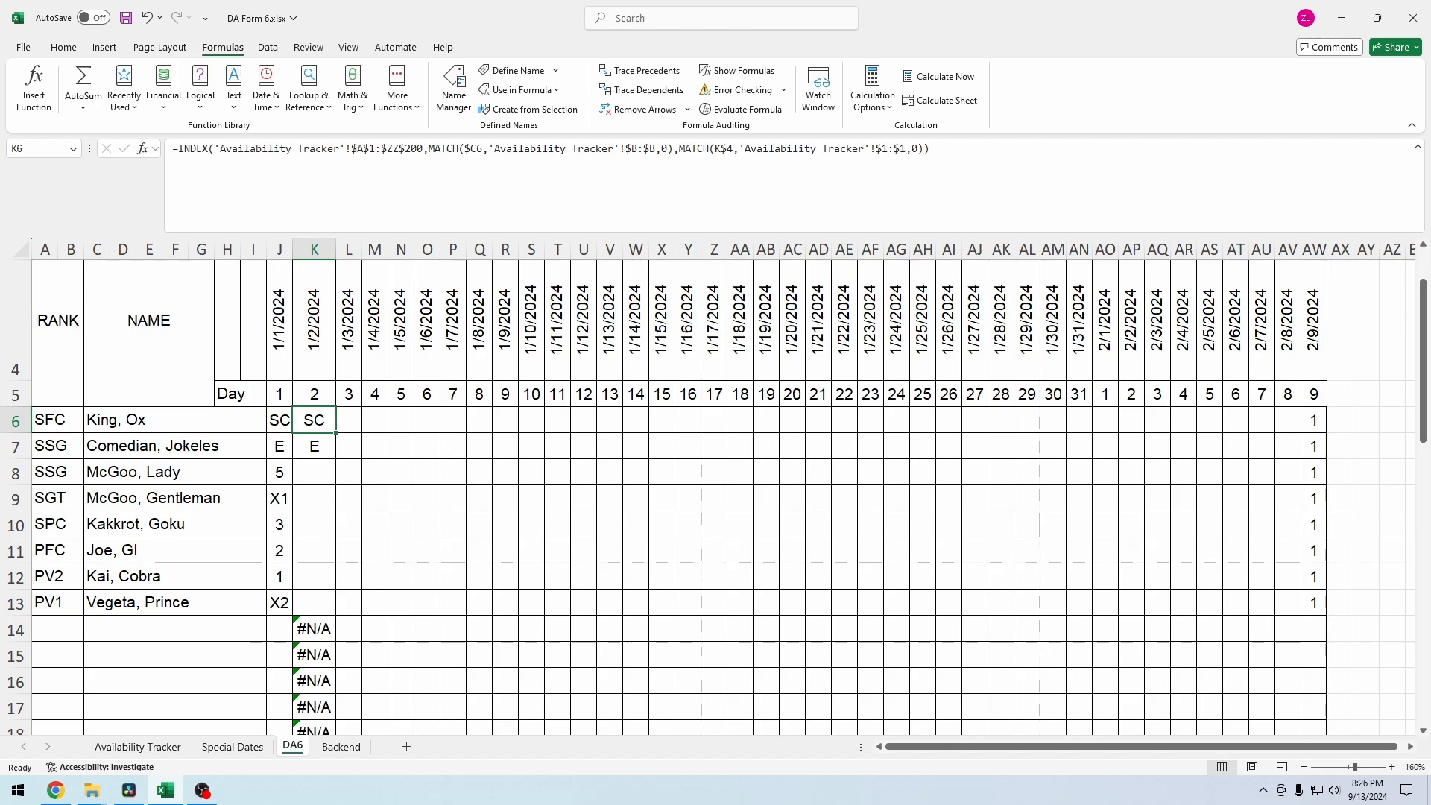
click(313, 472)
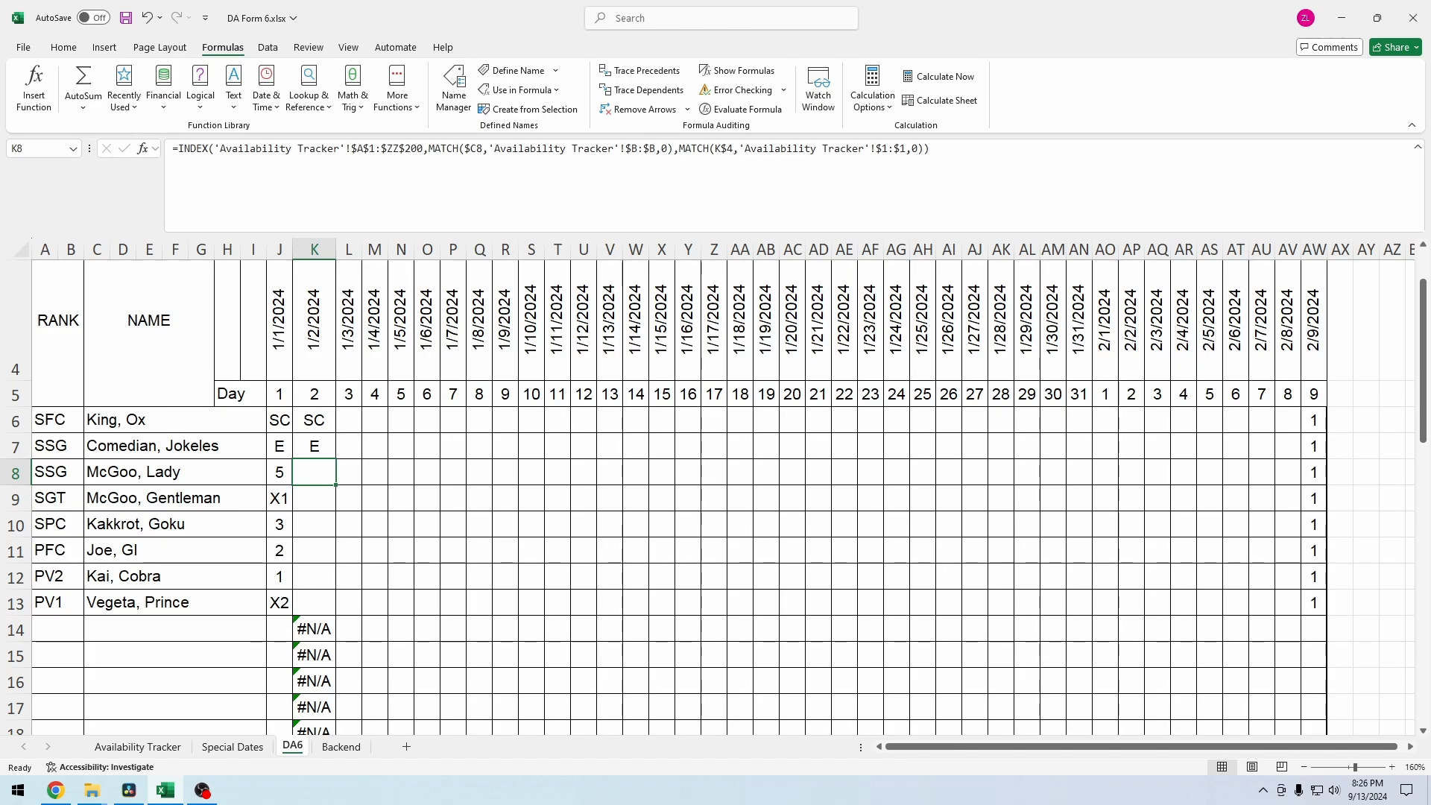
scroll(715, 492, right, 7)
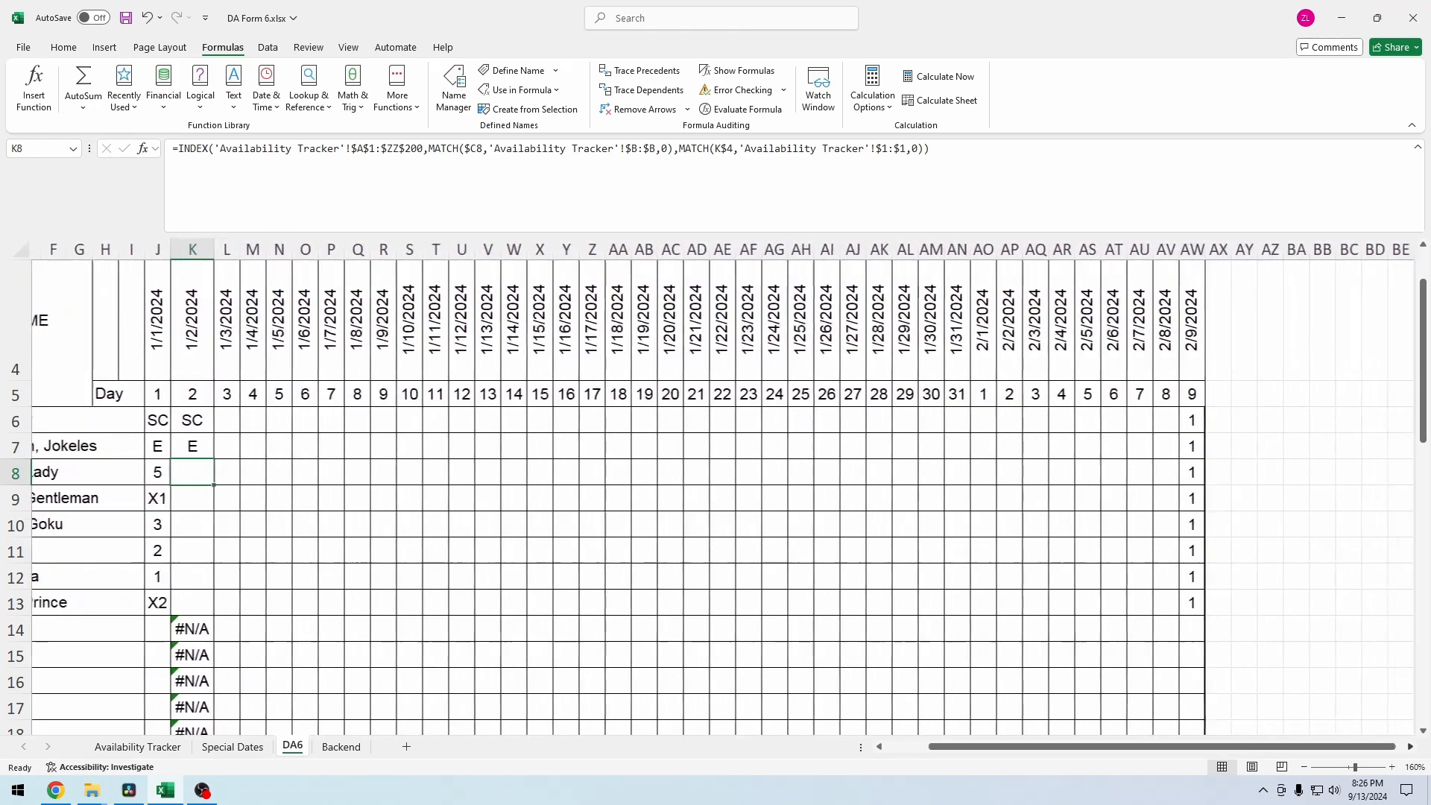
click(1157, 321)
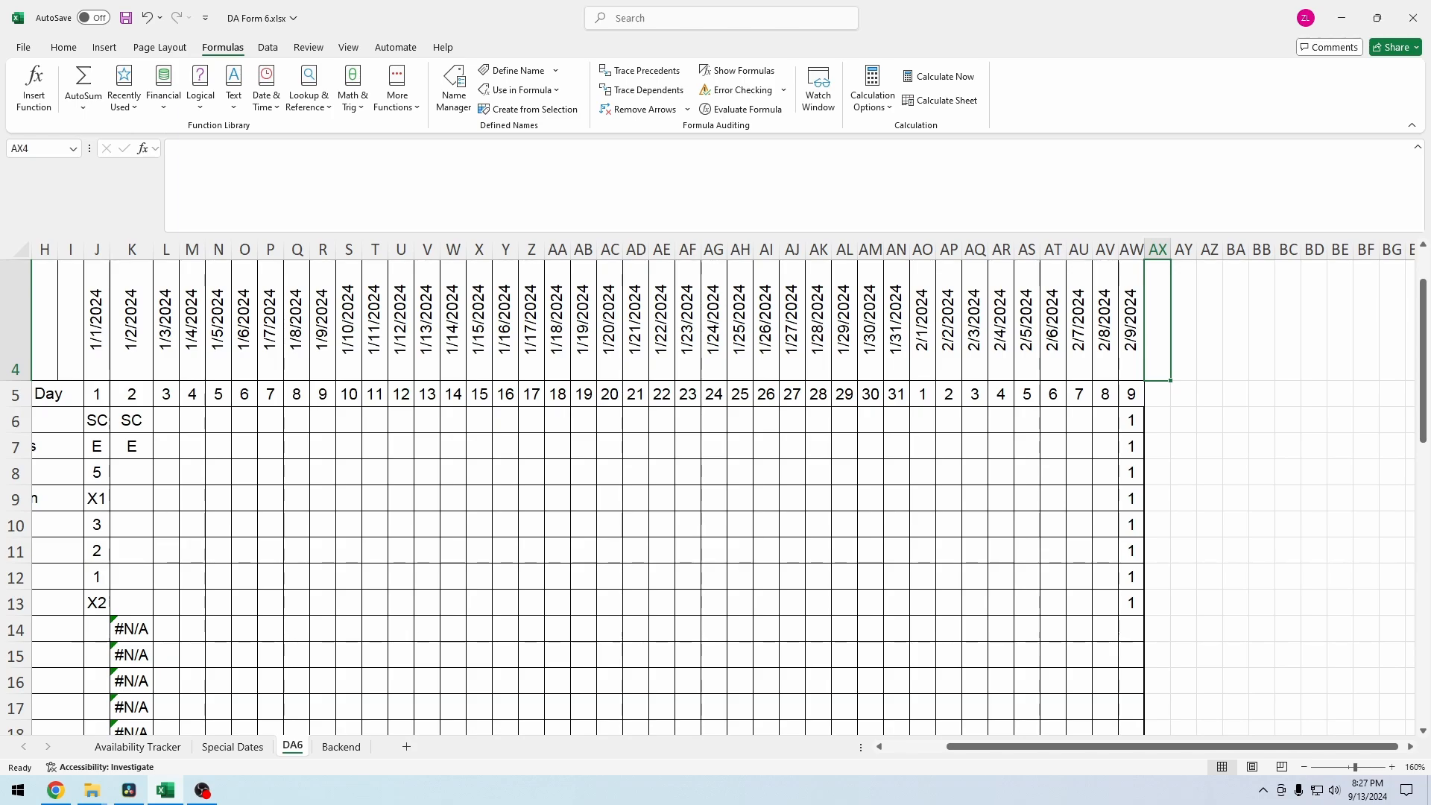
mouse_move(1158, 395)
mouse_down()
mouse_move(1236, 395)
mouse_move(1185, 394)
mouse_up()
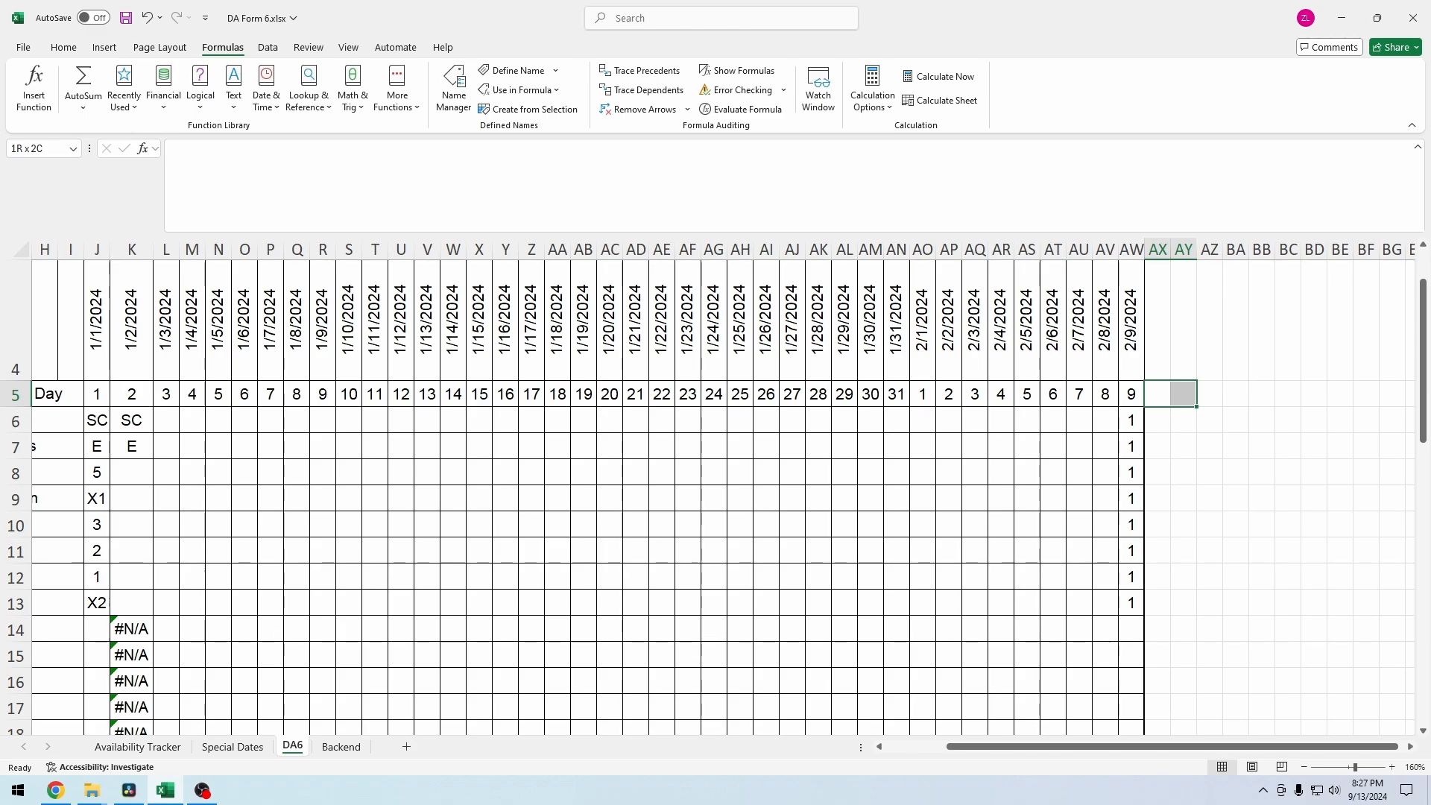
scroll(715, 492, left, 3)
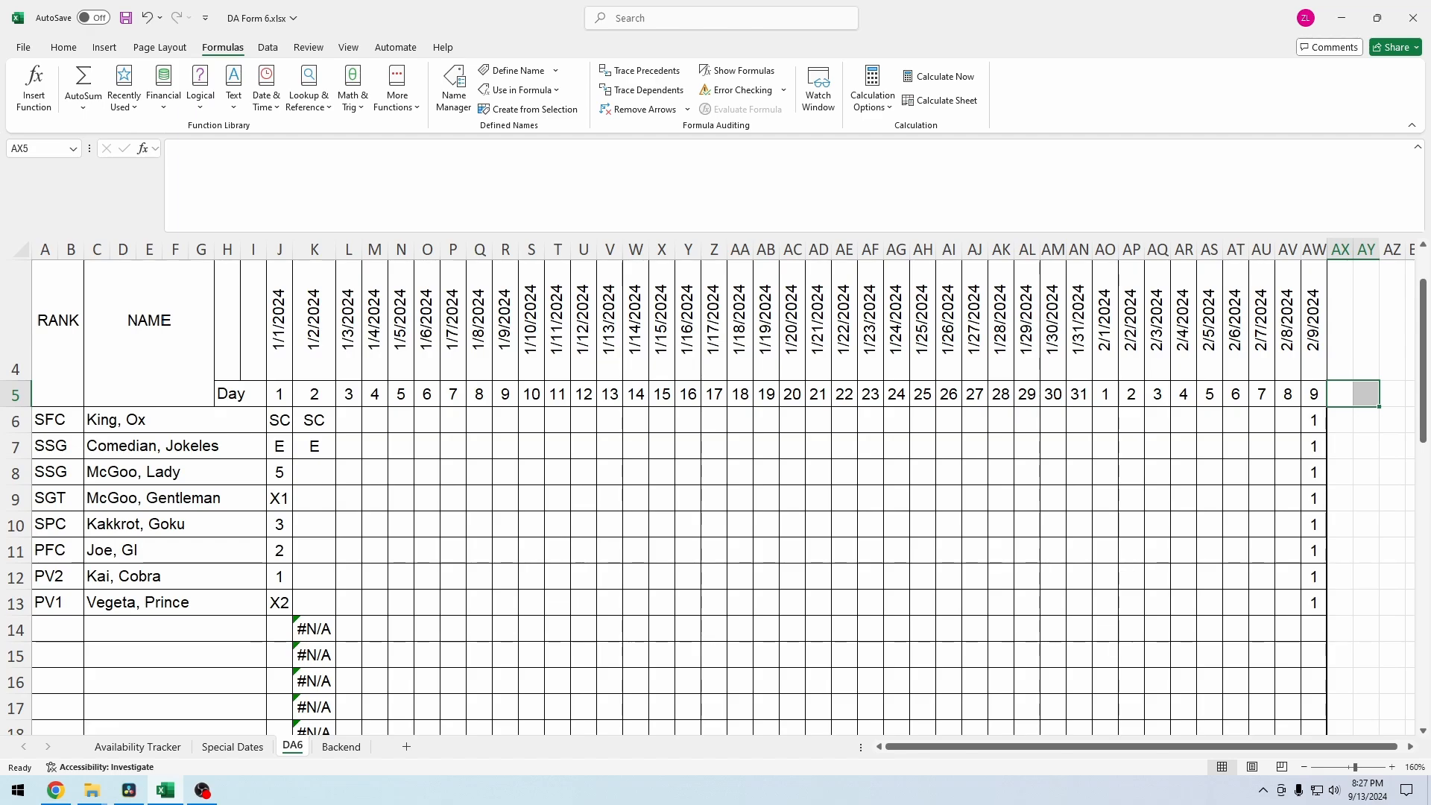
drag(1340, 393, 1366, 393)
click(104, 47)
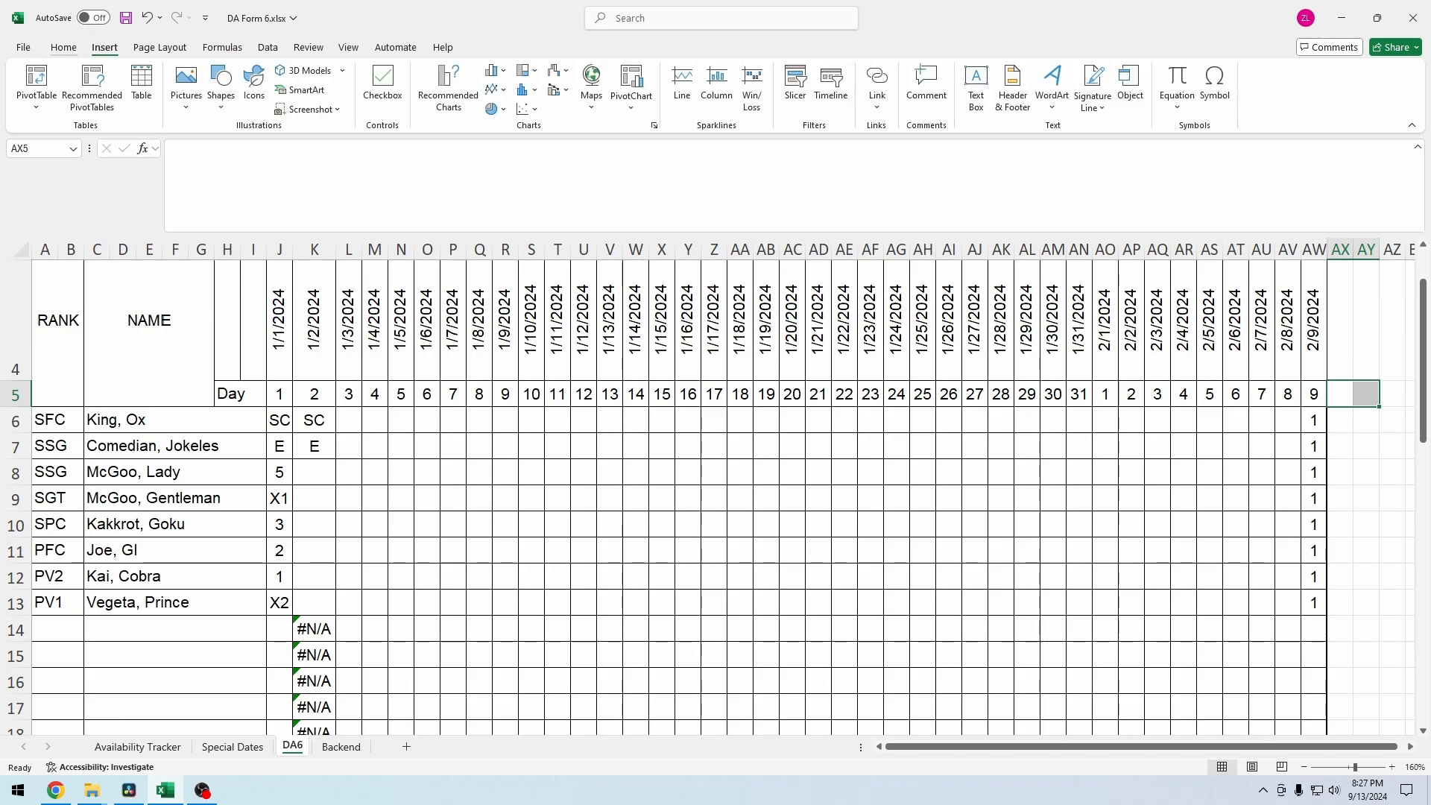
click(159, 47)
click(64, 47)
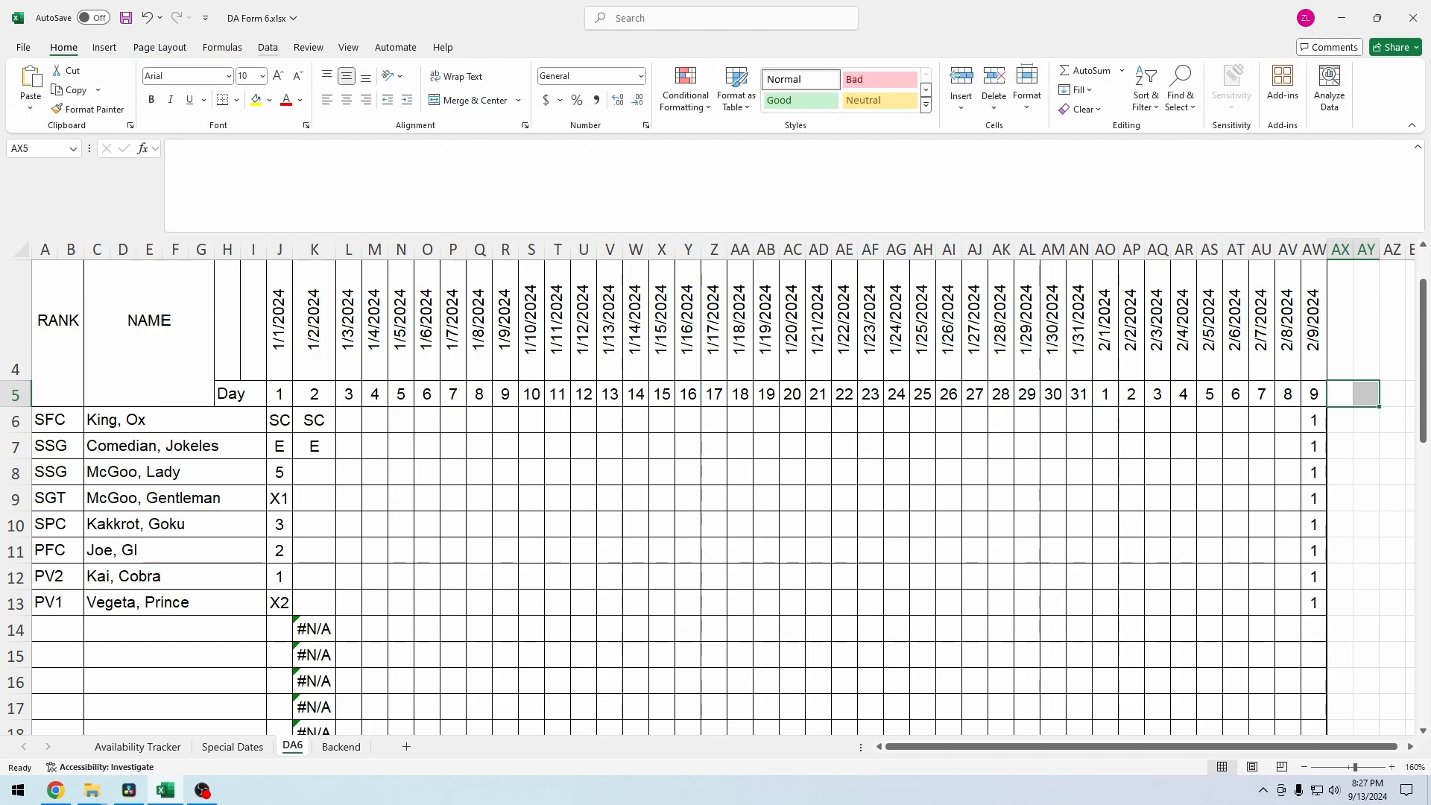
click(469, 100)
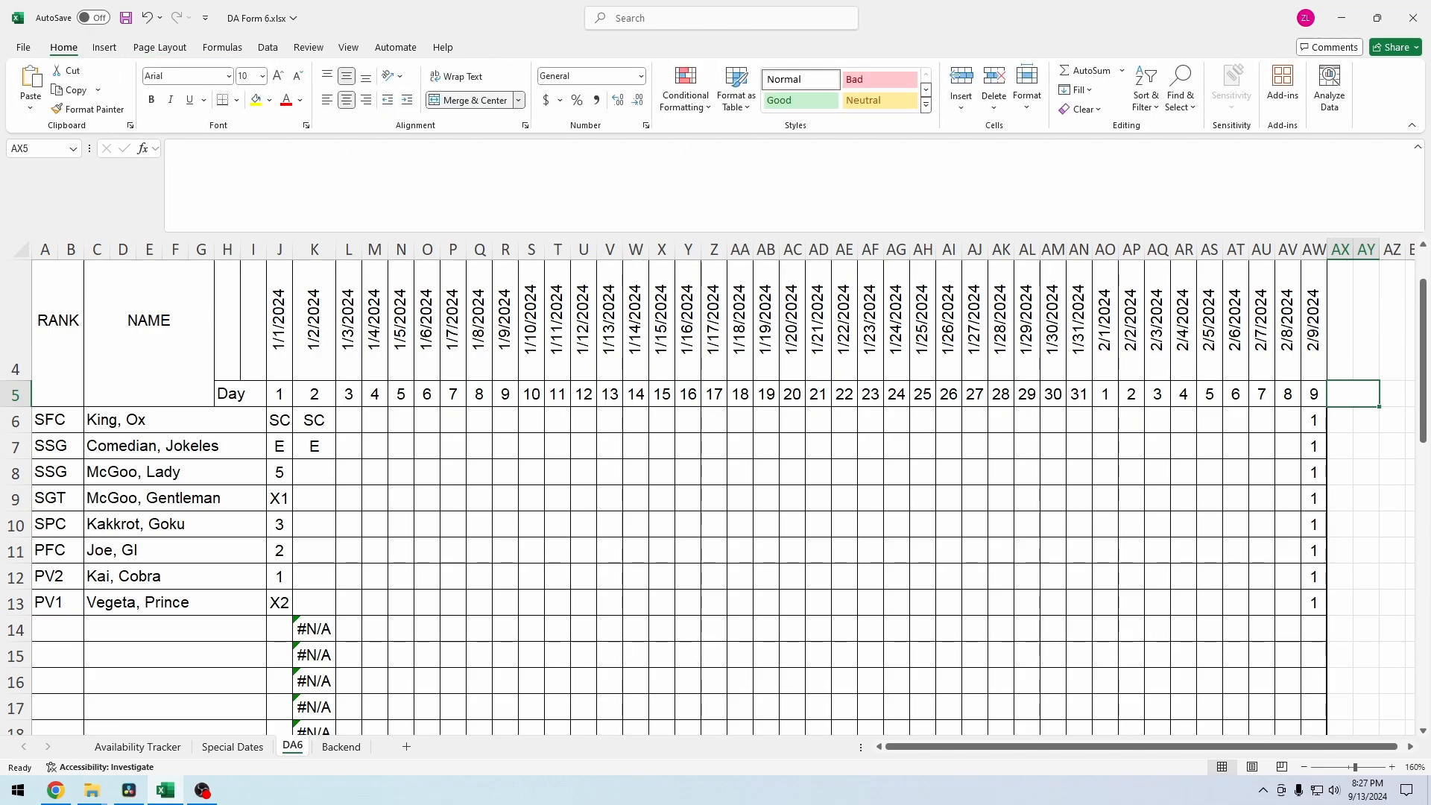
Step: Enter the rotation label "5&2" in the merged cell AX5
click(173, 148)
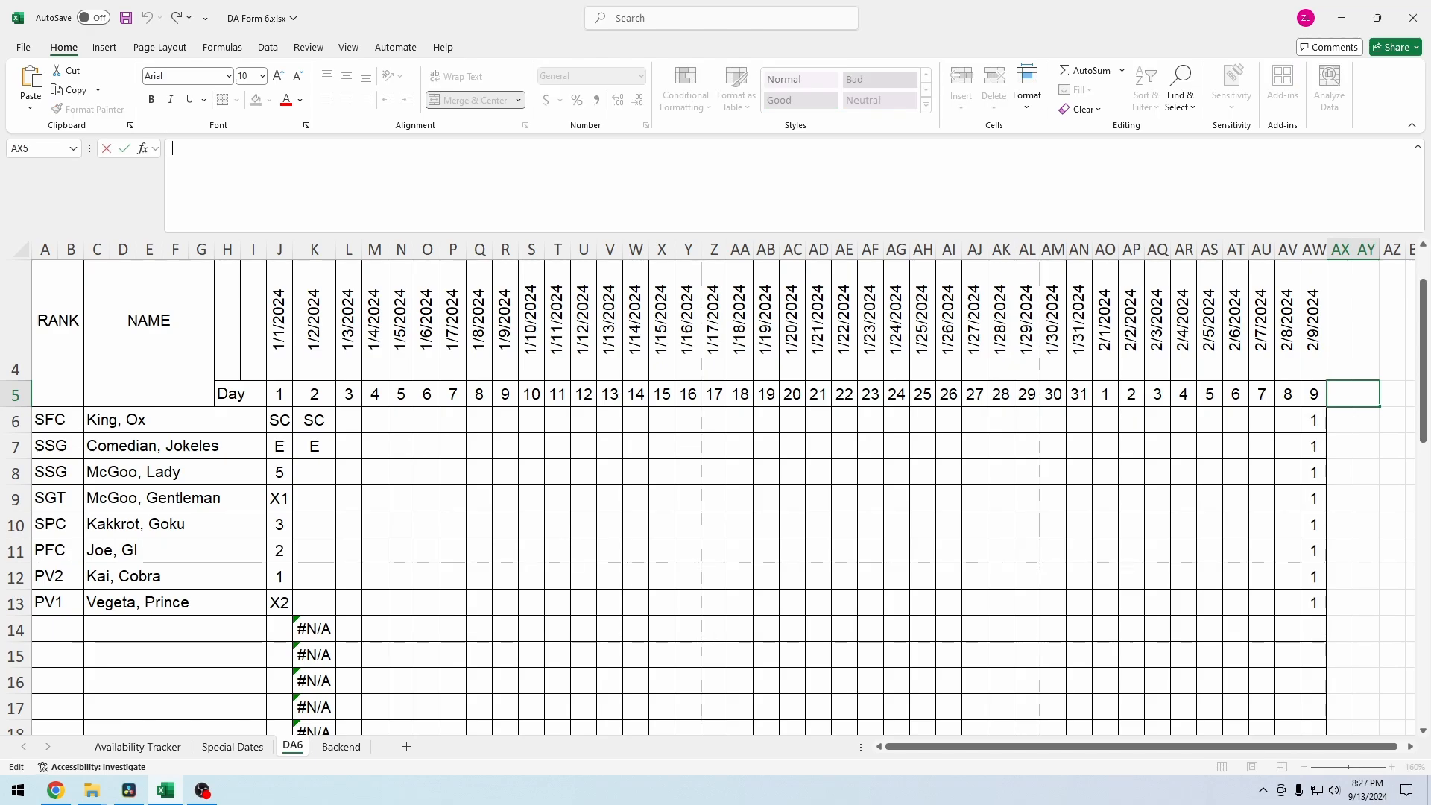
text(%)
text(&2)
key(BackSpace)
key(BackSpace)
key(BackSpace)
text(5&2)
key(Return)
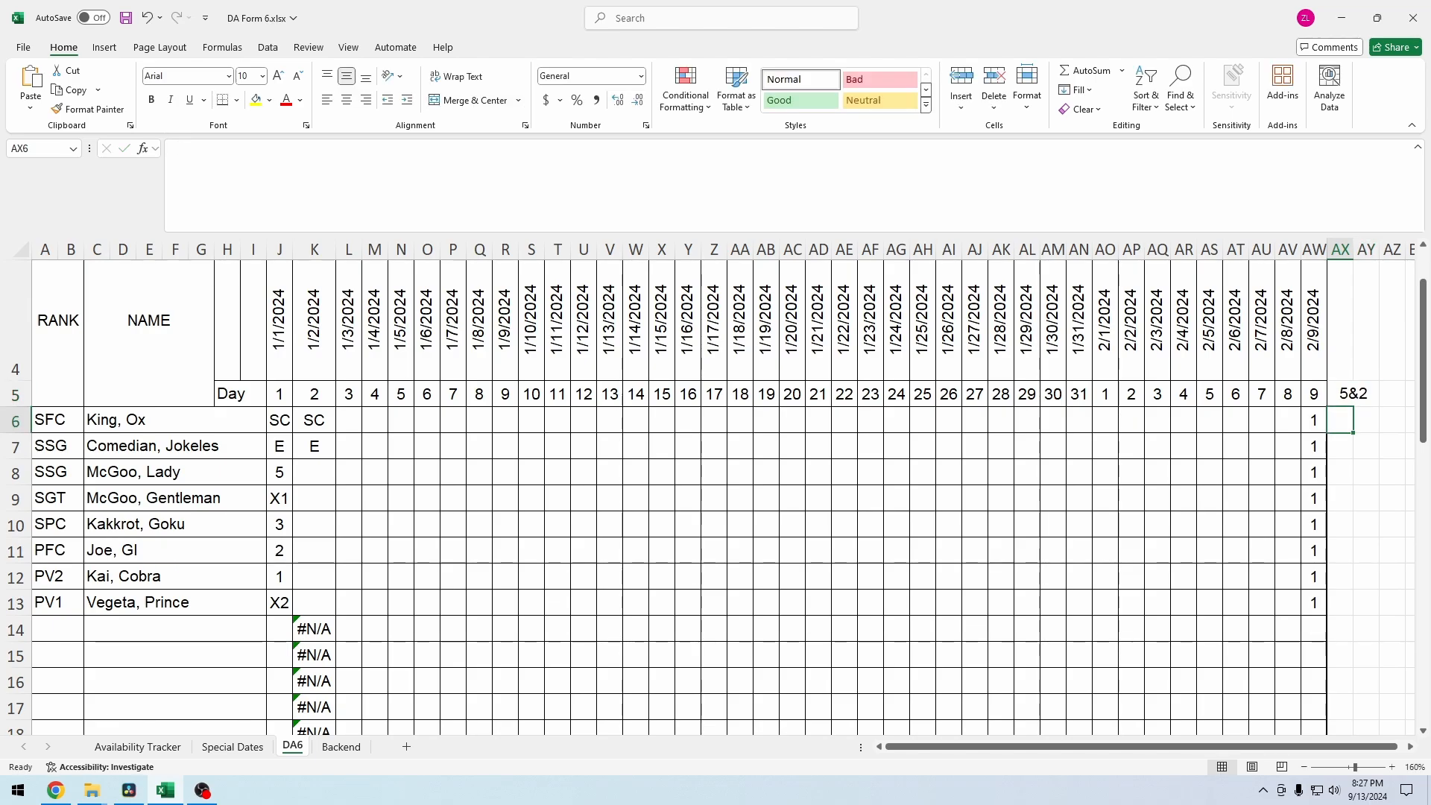
Step: Look over the Rotation5&2 and Out lookup table in I1:J8 on the Backend sheet
key(ctrl+Page_Down)
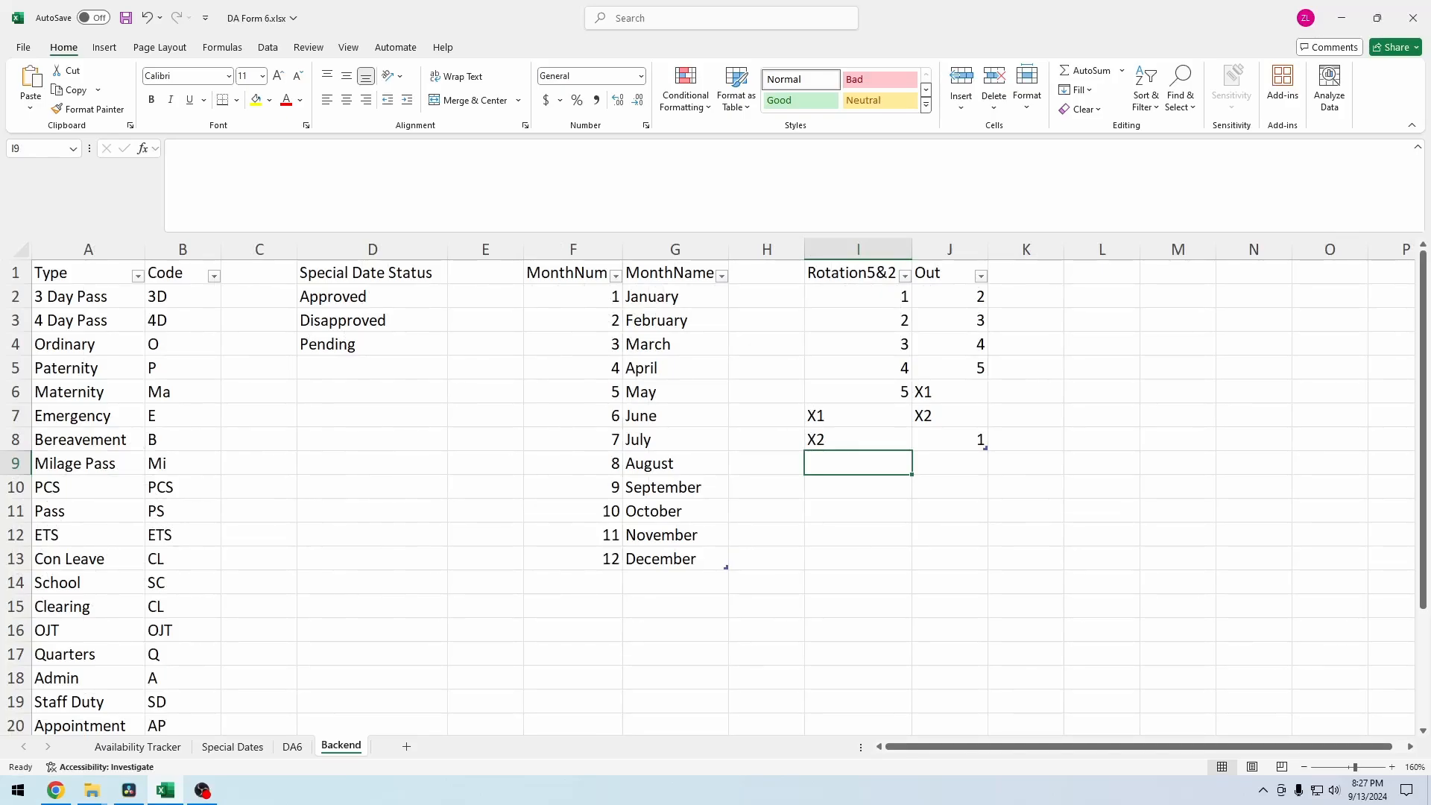
key(Up)
key(Up)
key(Up)
key(Up)
key(Up)
key(Up)
key(Up)
key(Up)
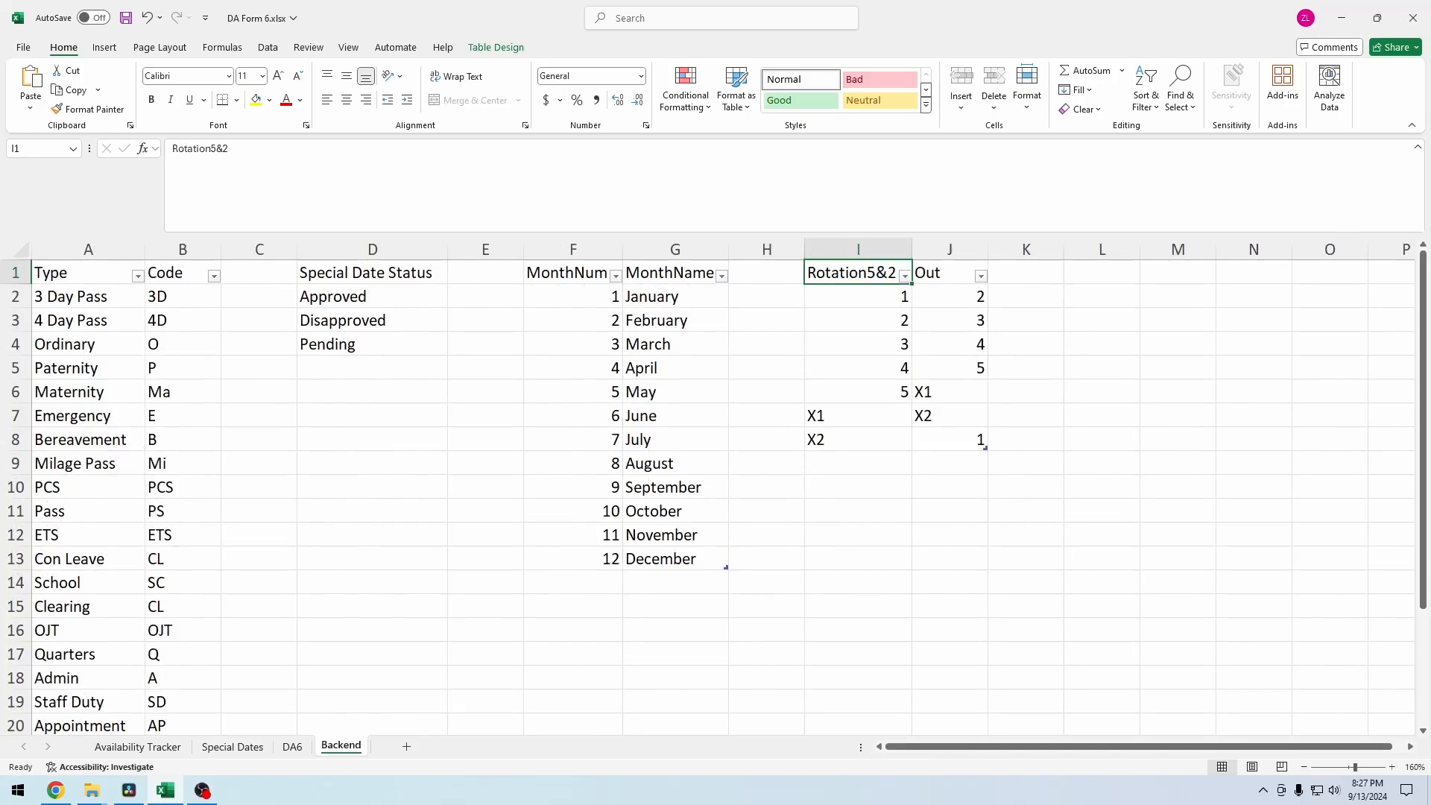
key(Down)
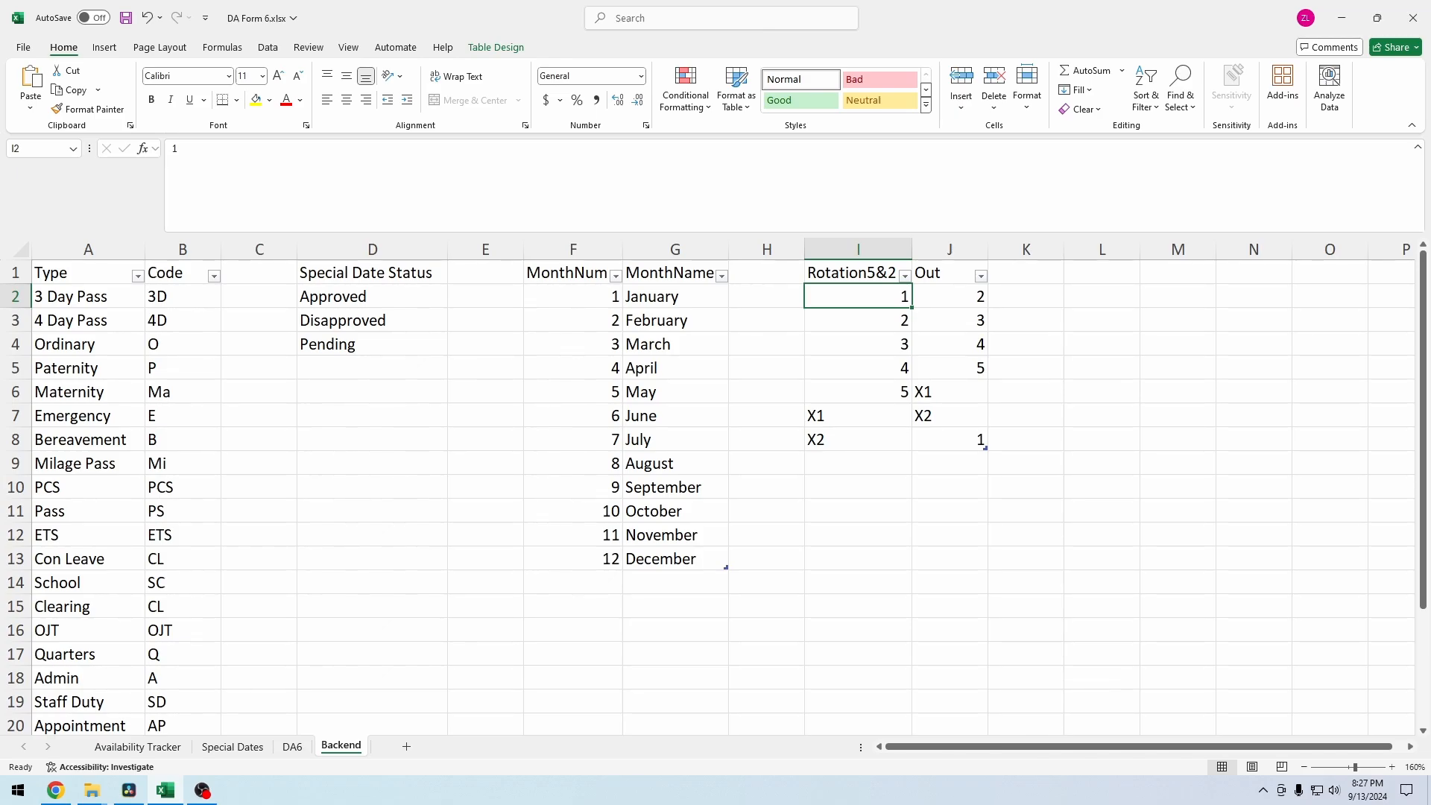
drag(850, 272, 950, 439)
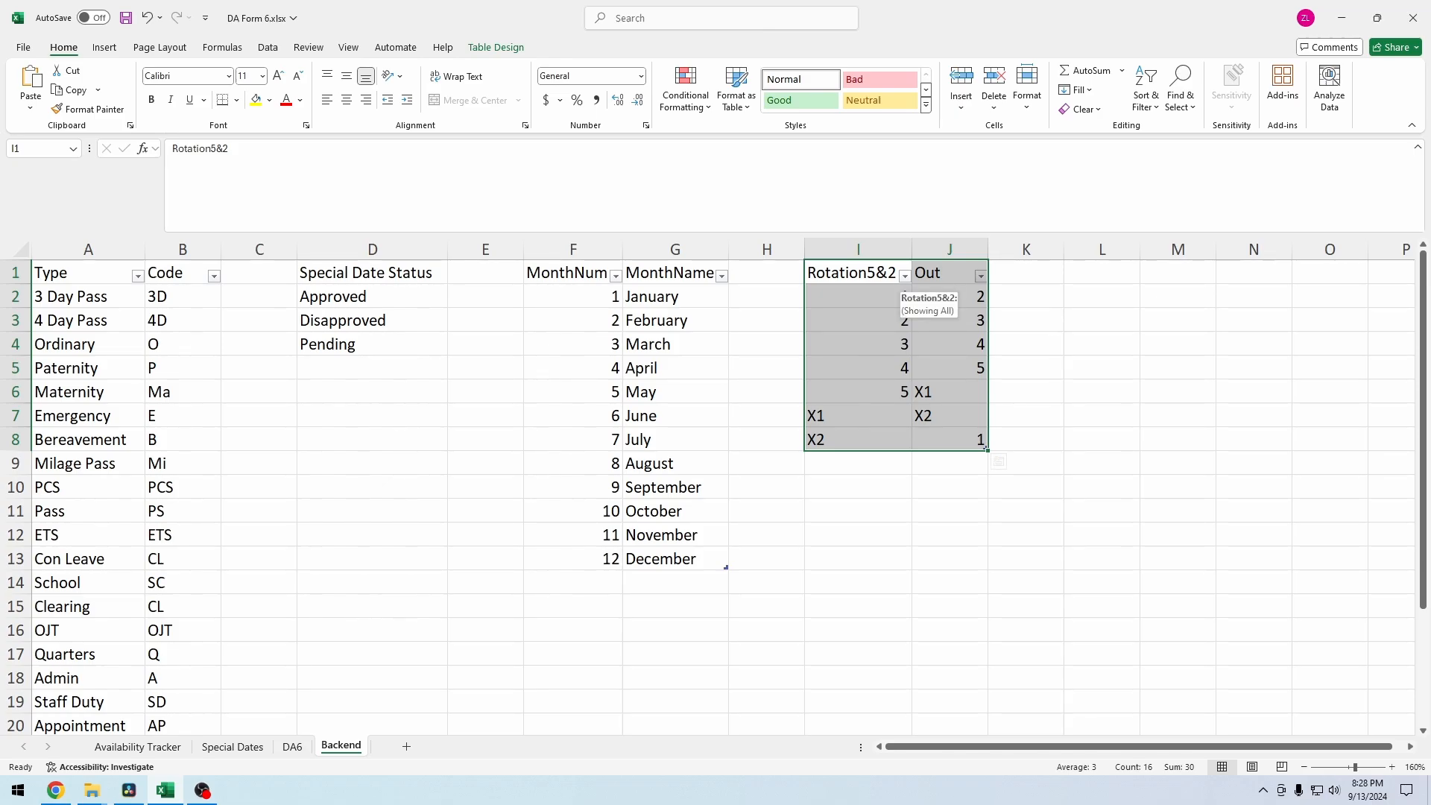
Step: Trace how each Rotation5&2 value maps to its Out value from row 2 through row 8
click(872, 297)
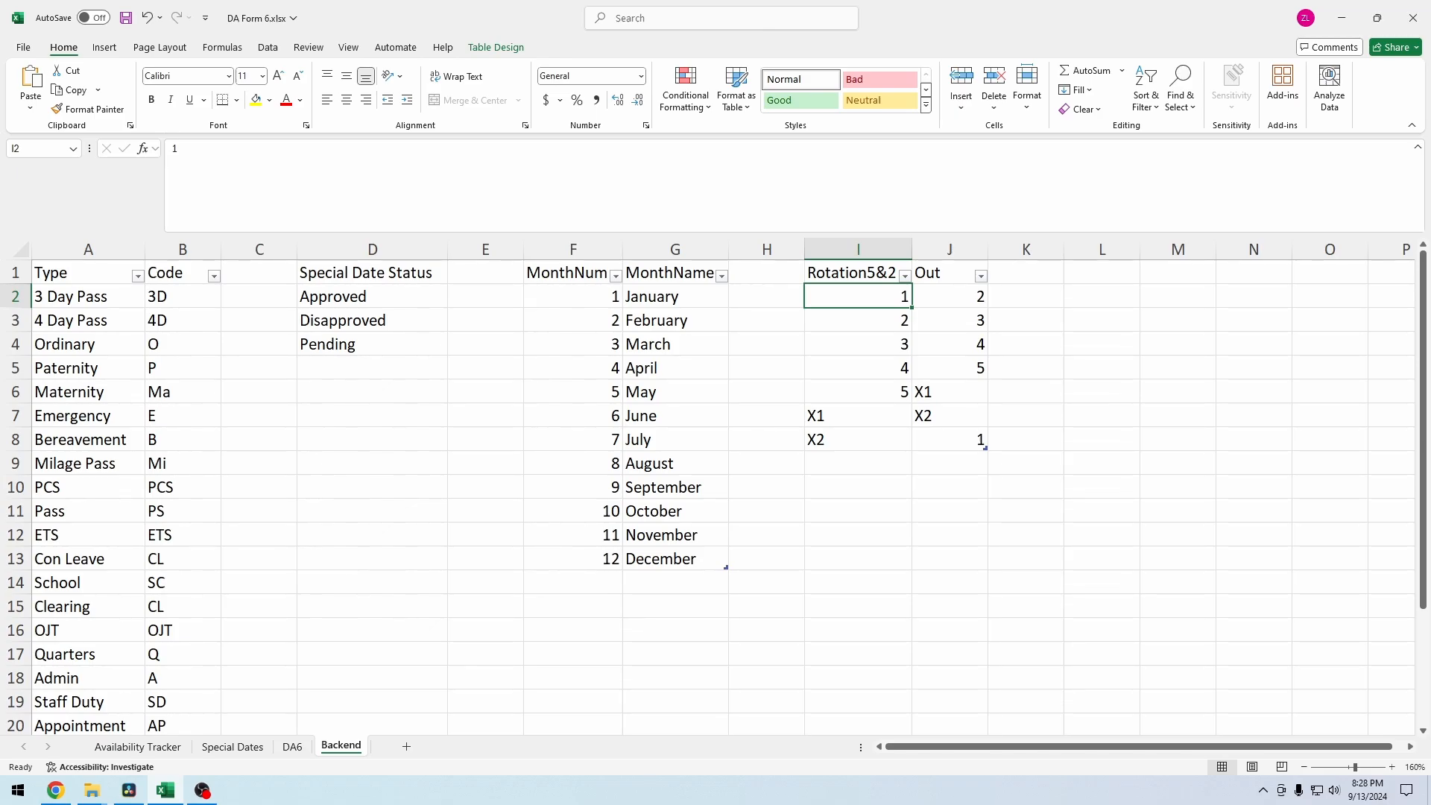
click(950, 296)
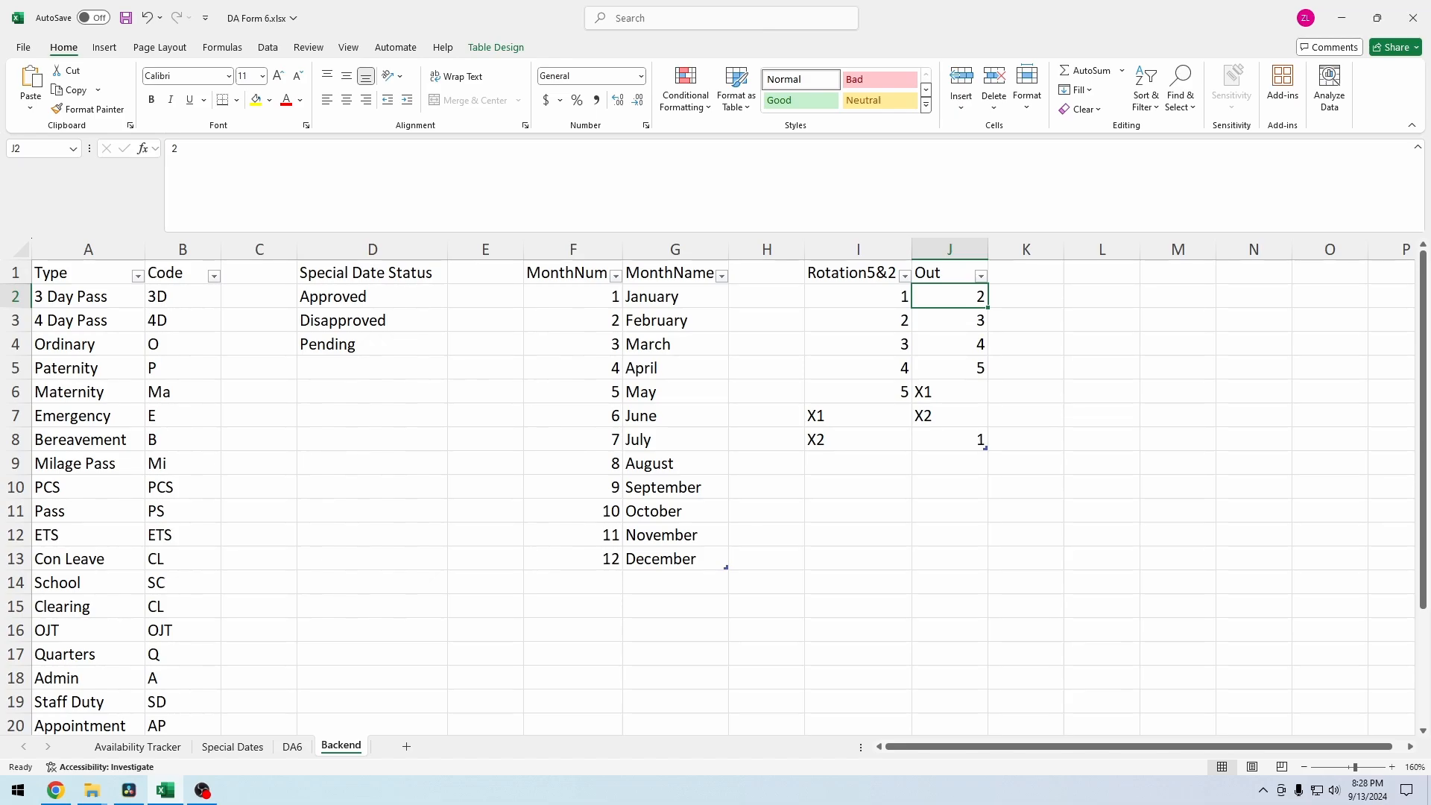
key(Tab)
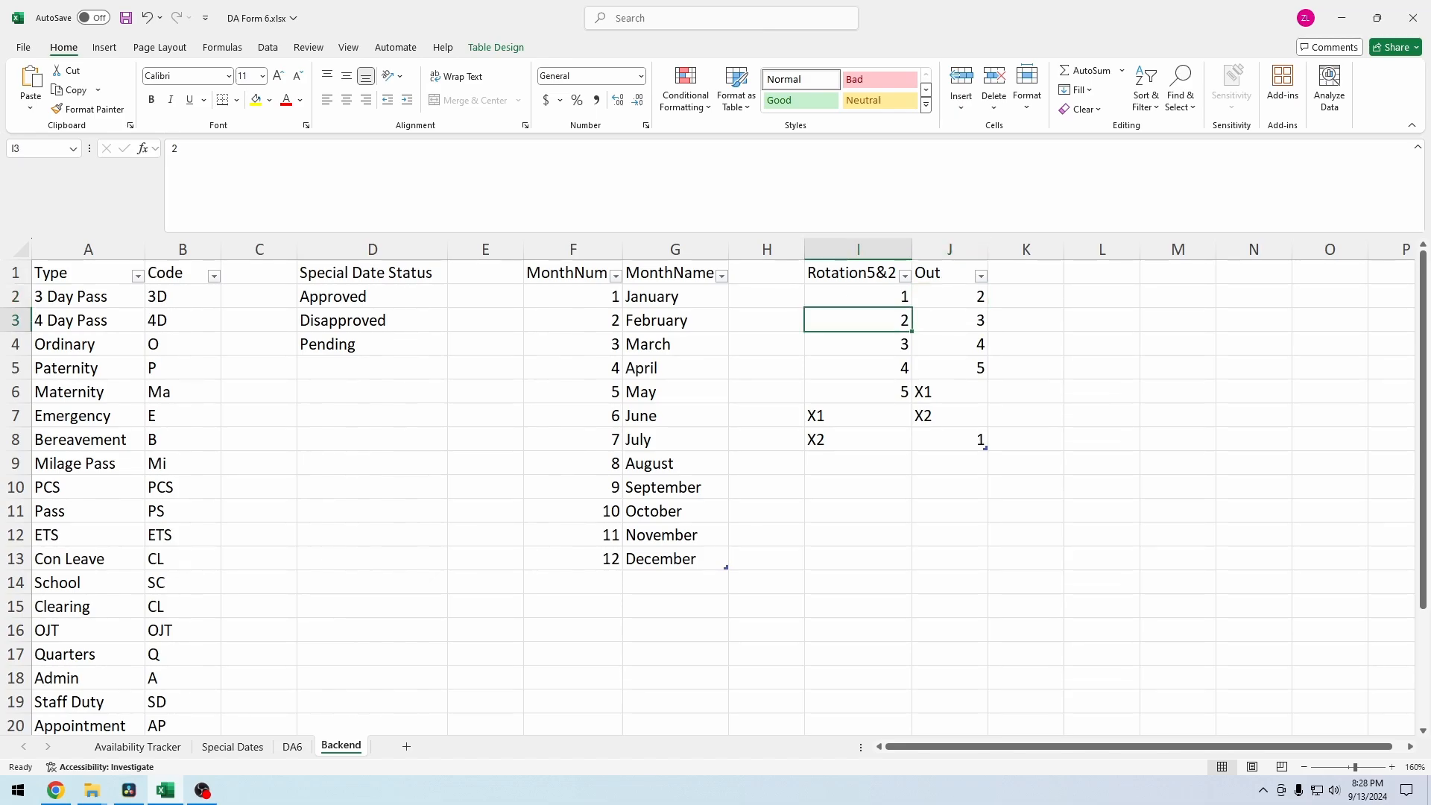
click(949, 321)
click(858, 368)
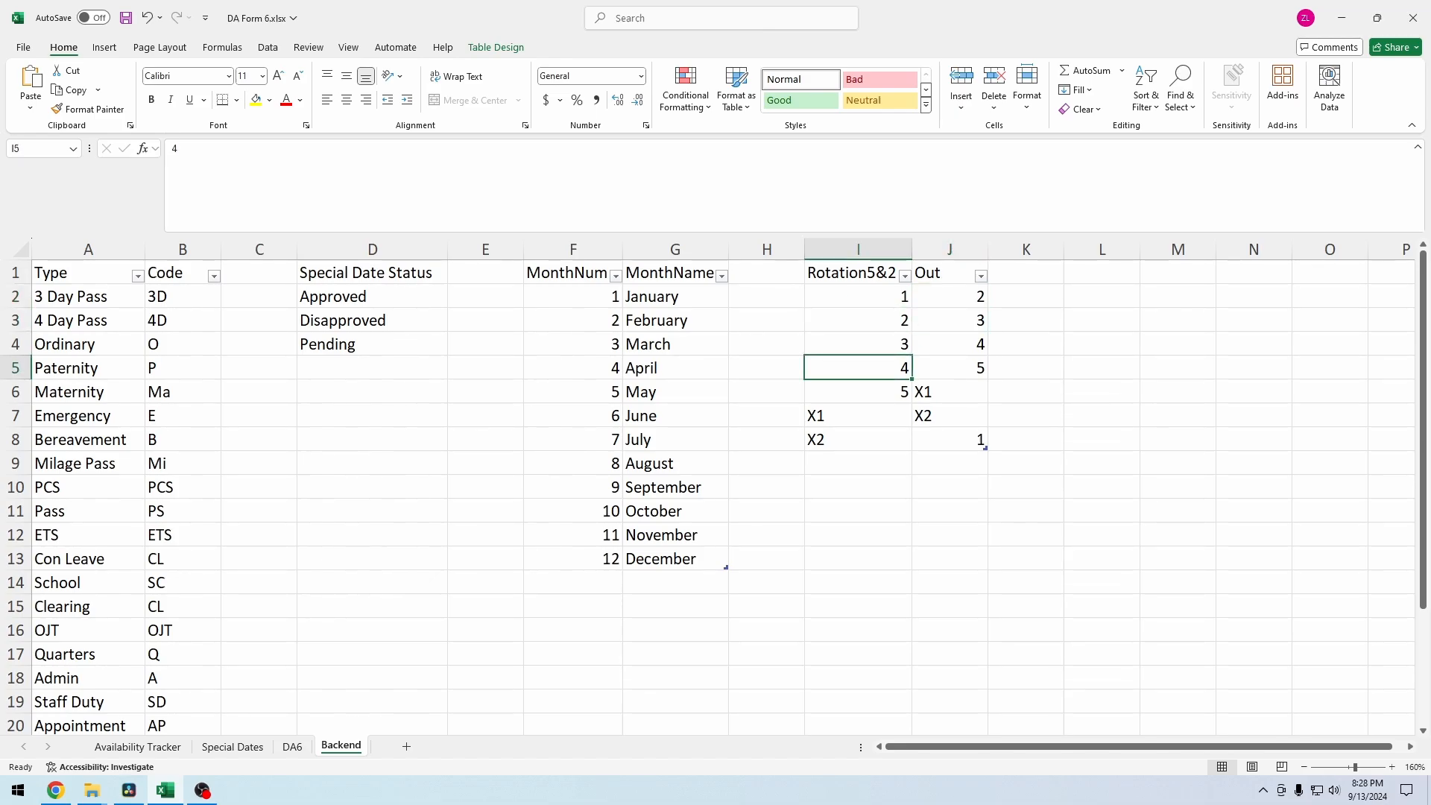
click(857, 392)
click(949, 392)
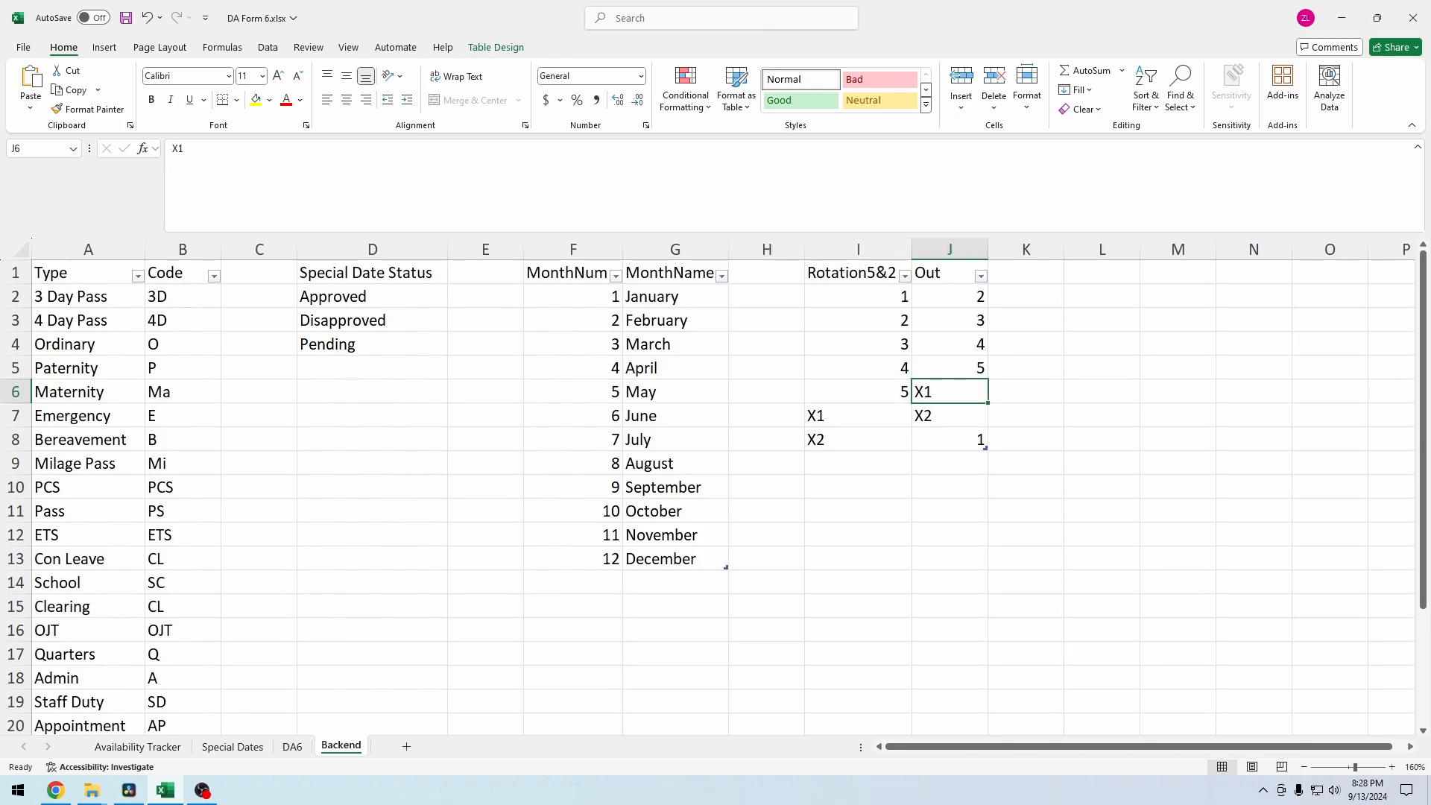
drag(858, 416, 949, 416)
click(857, 440)
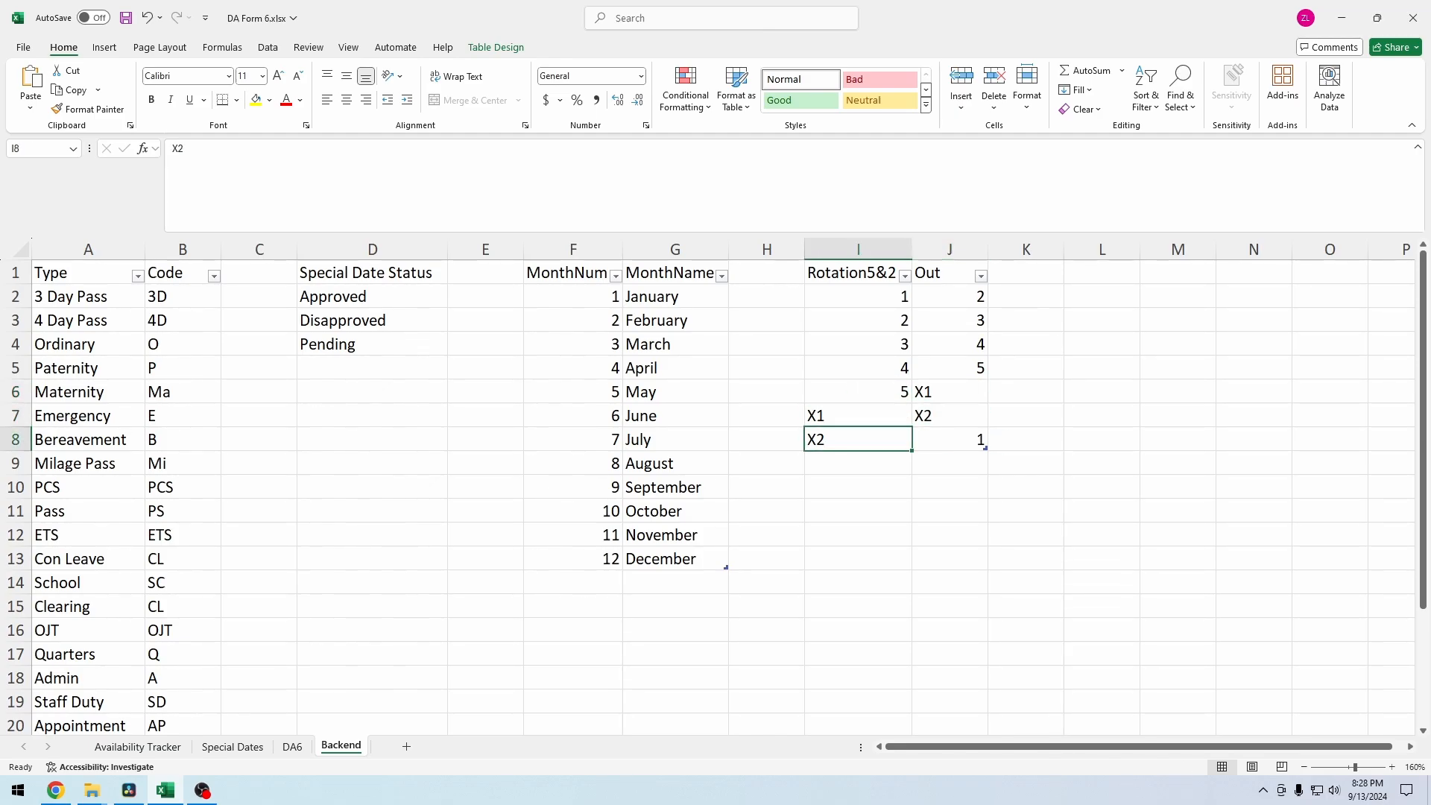
click(982, 444)
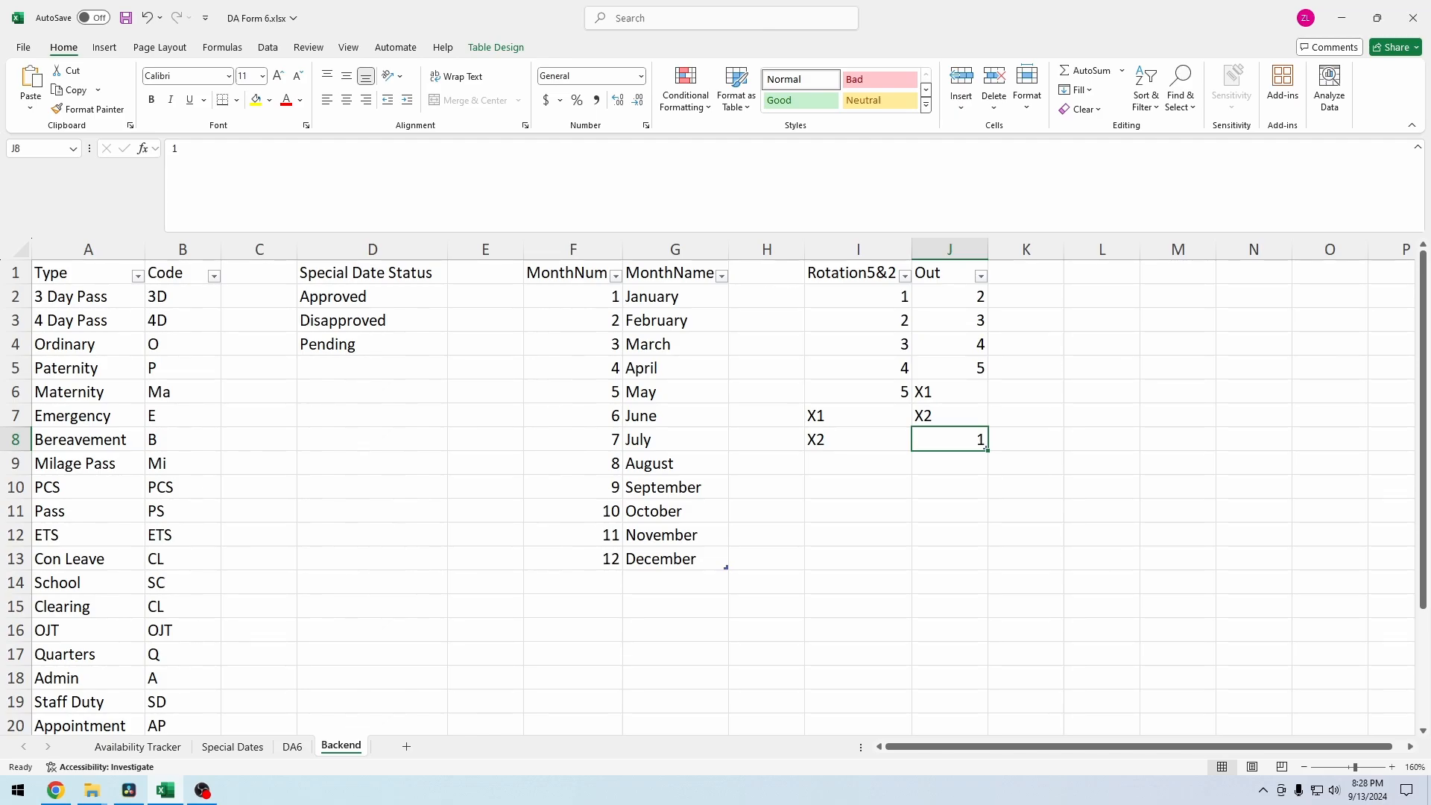
click(857, 297)
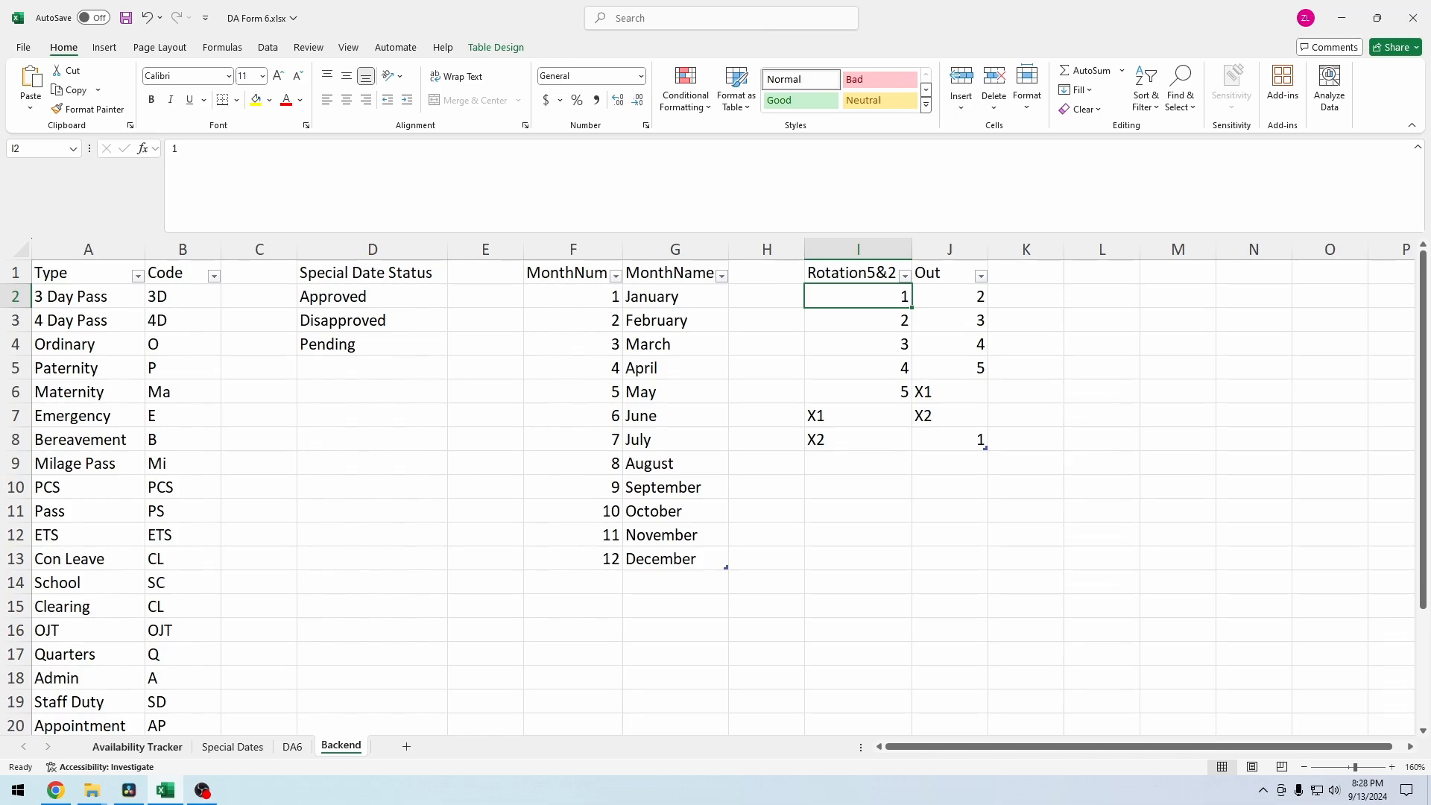
Step: Narrow column K on DA6 to match the other date columns and review the formula in K8
click(292, 746)
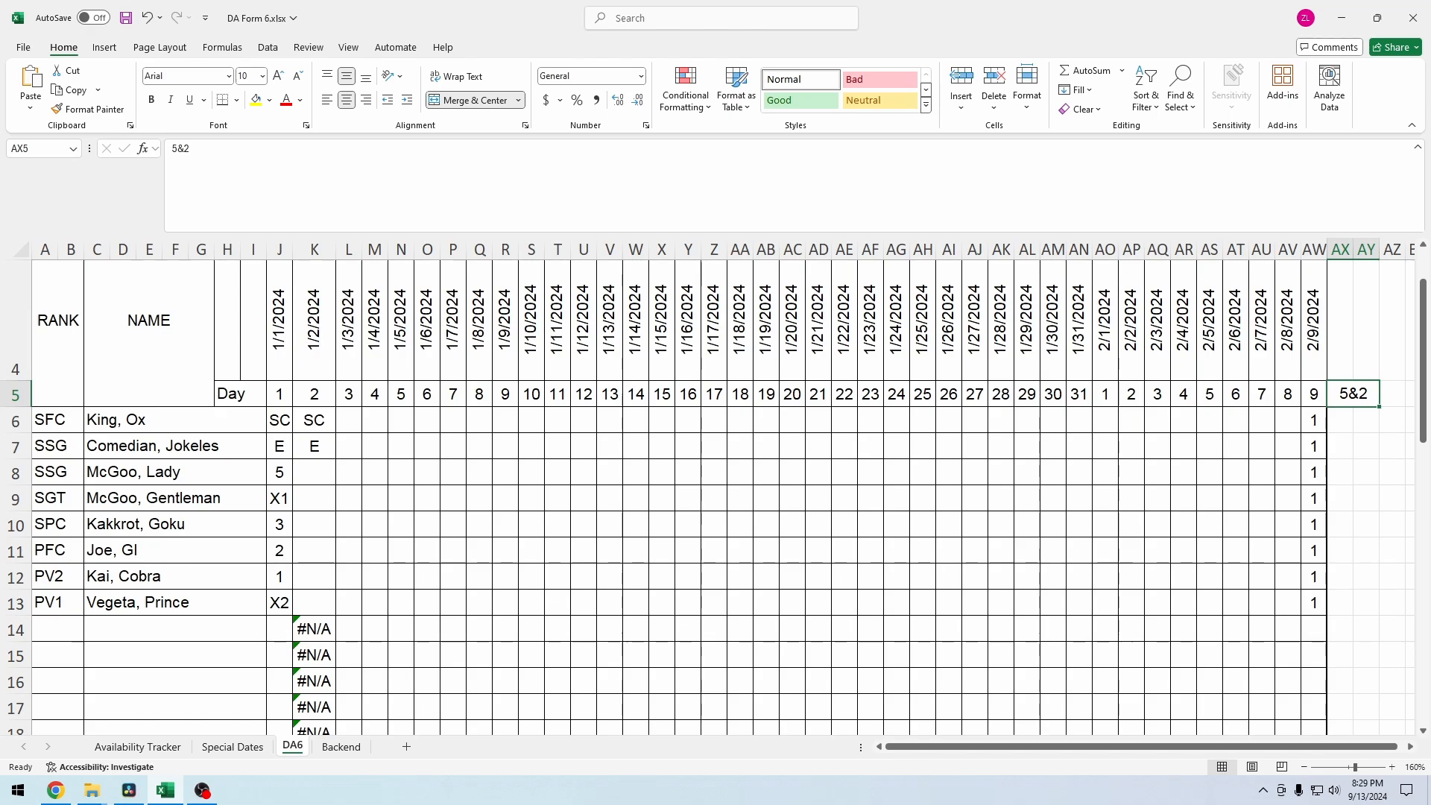
click(314, 472)
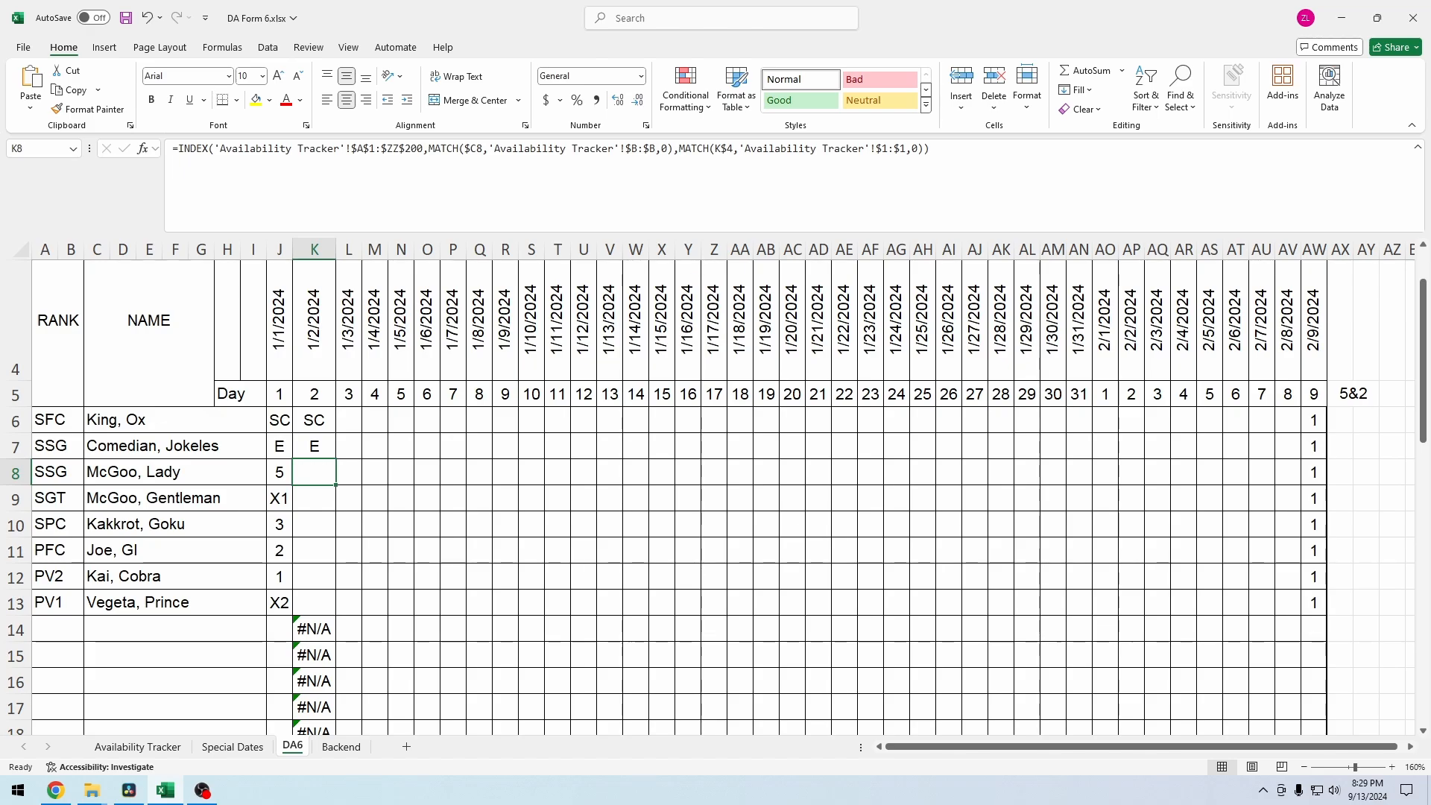
drag(335, 249, 318, 249)
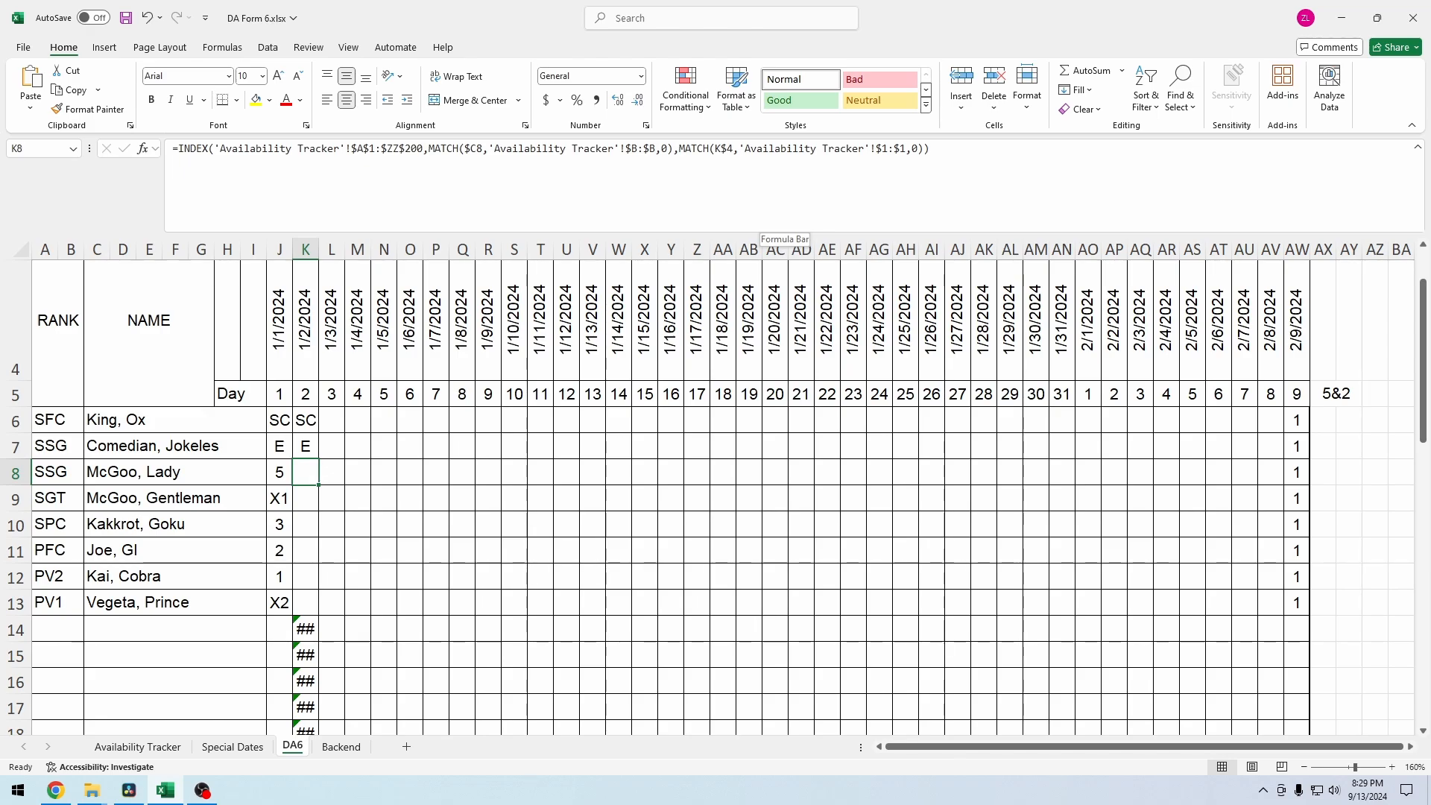
key(F2)
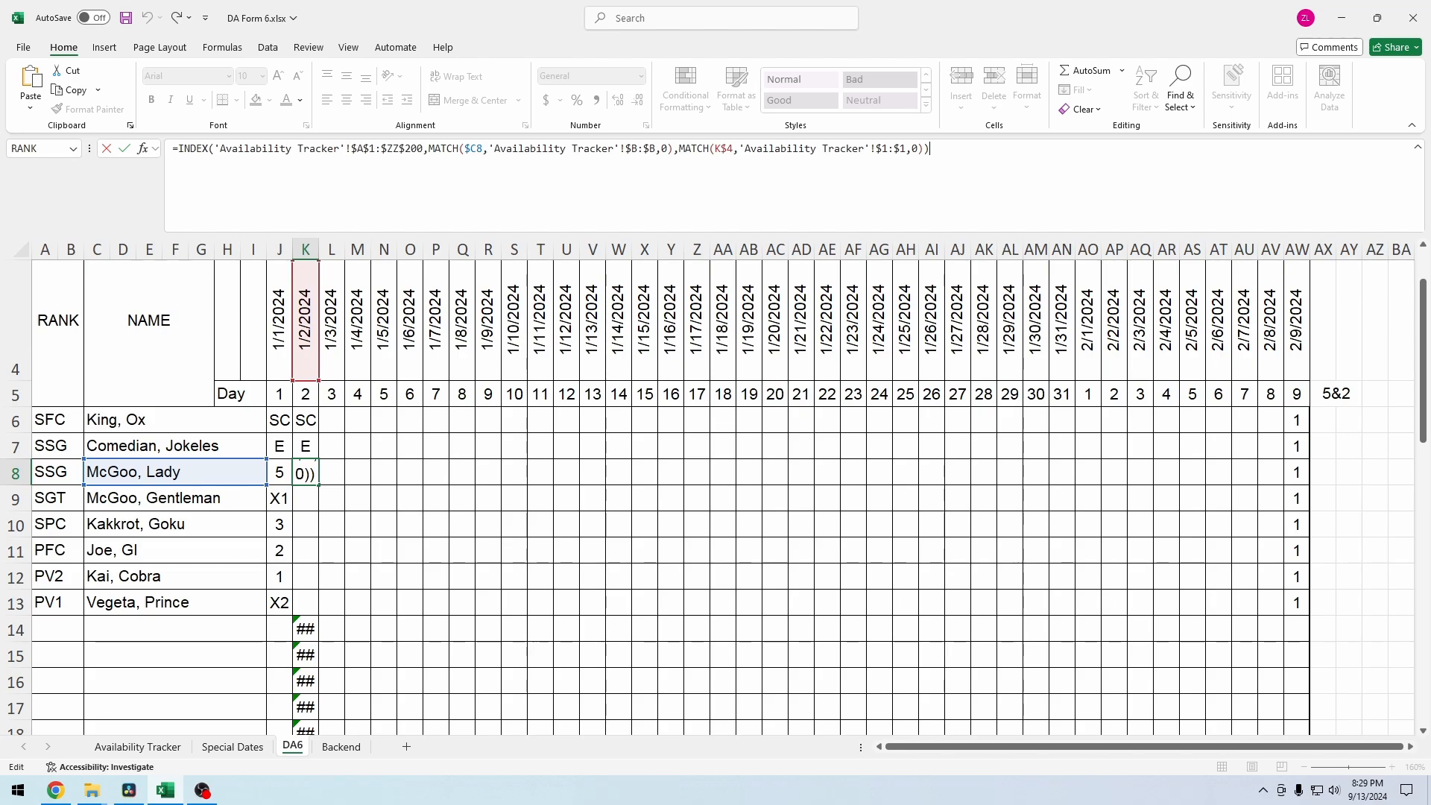
click(178, 149)
key(Escape)
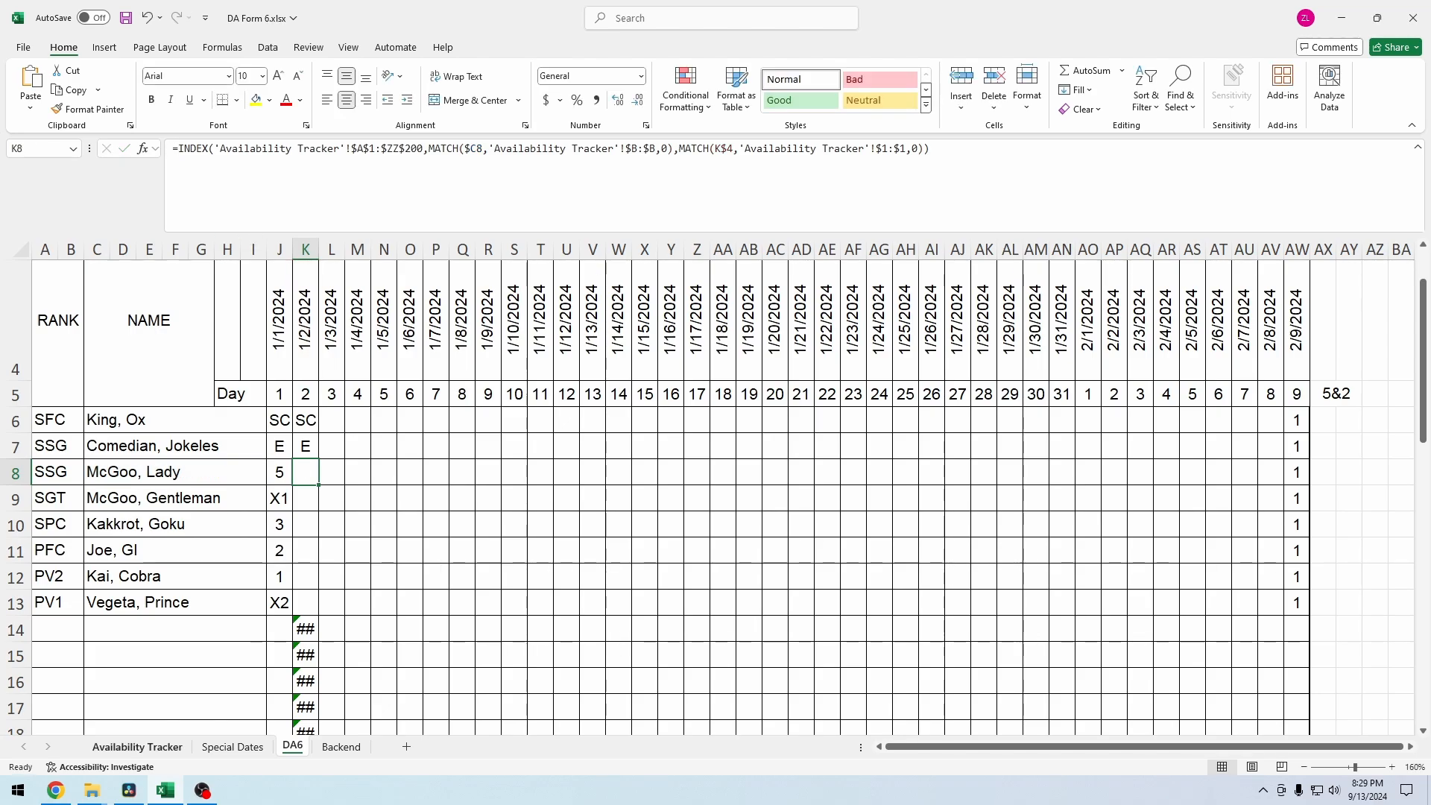
Step: Compare E4 on Availability Tracker, J8 on DA6 and the Backend rotation table, then inspect the formula in K7 on DA6
click(137, 746)
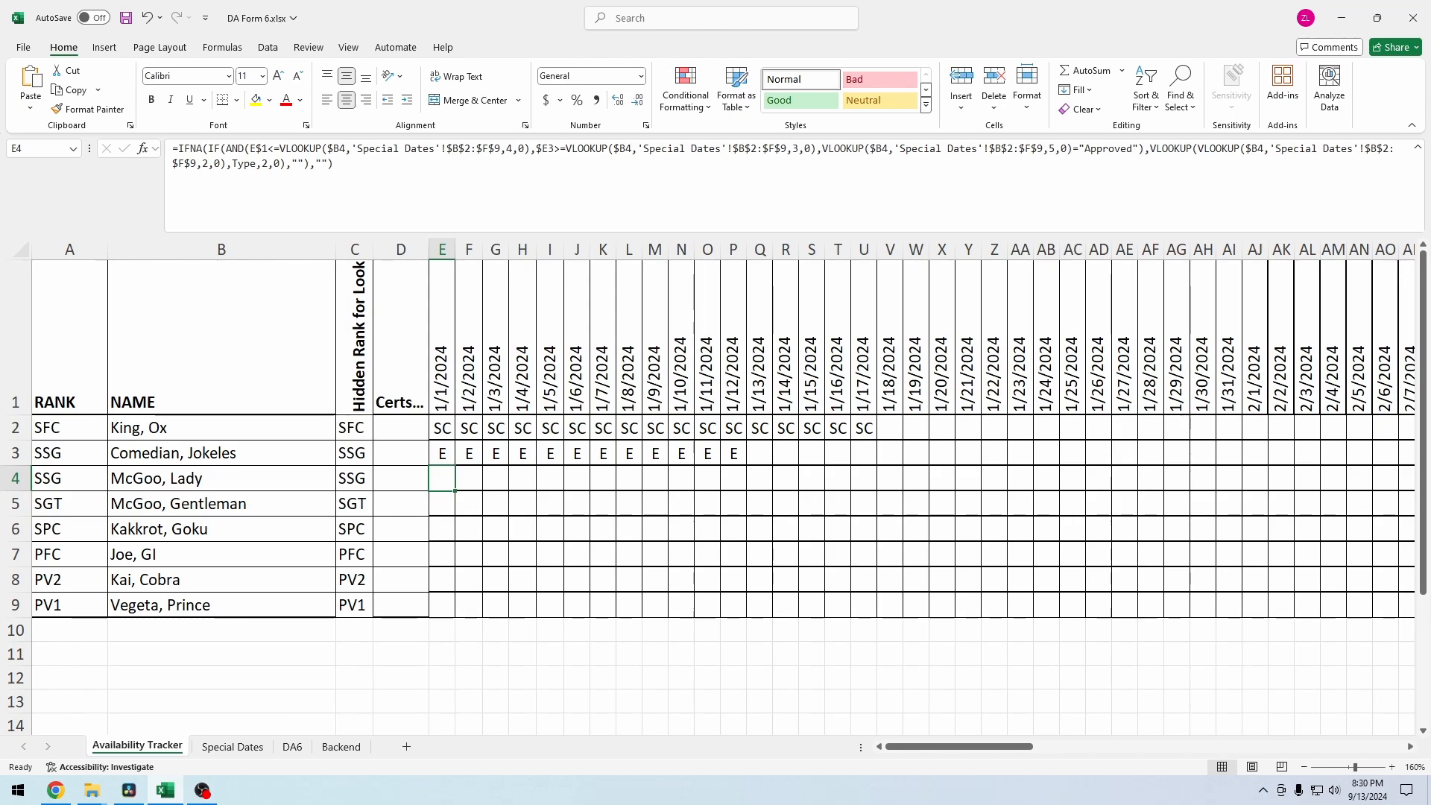
click(292, 746)
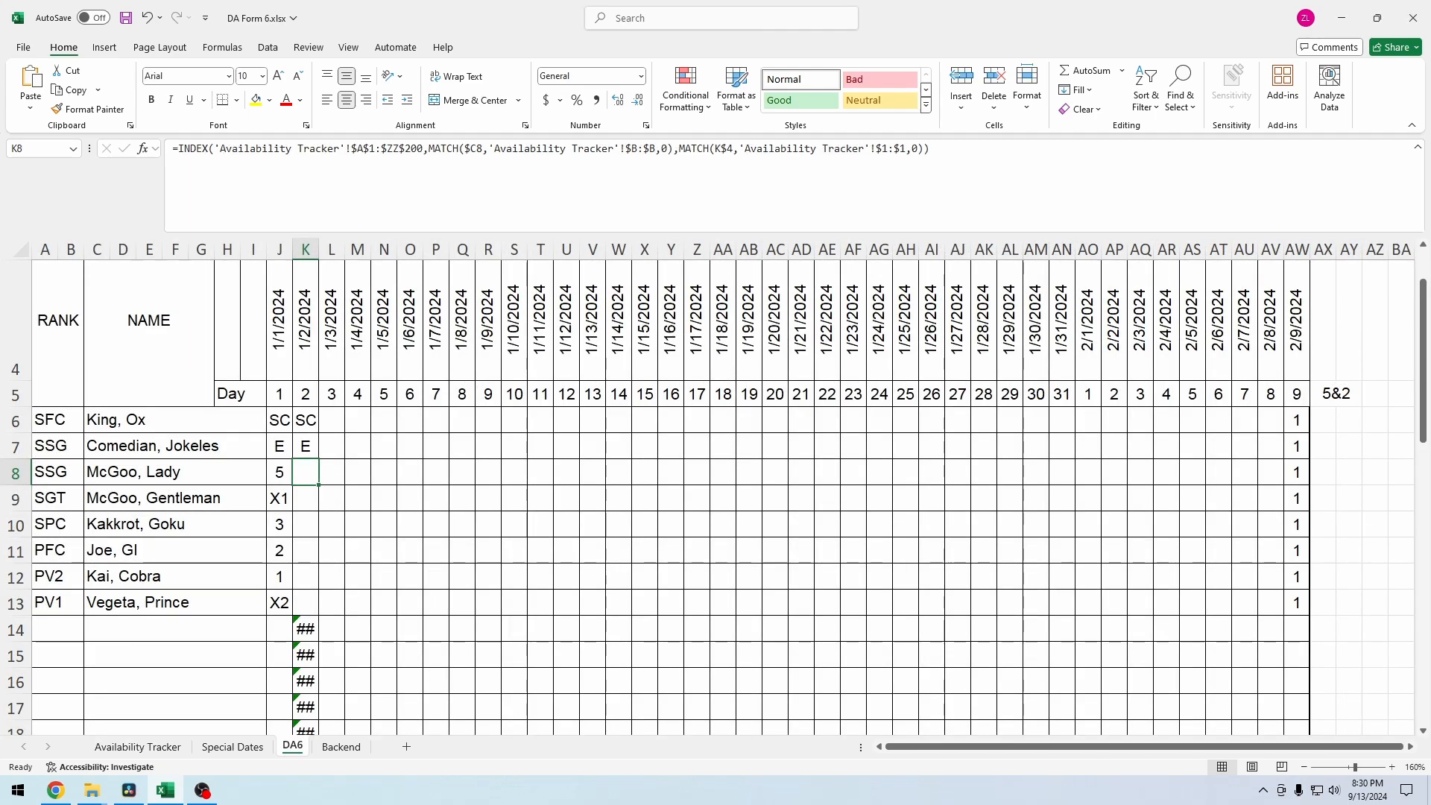
click(279, 471)
click(340, 746)
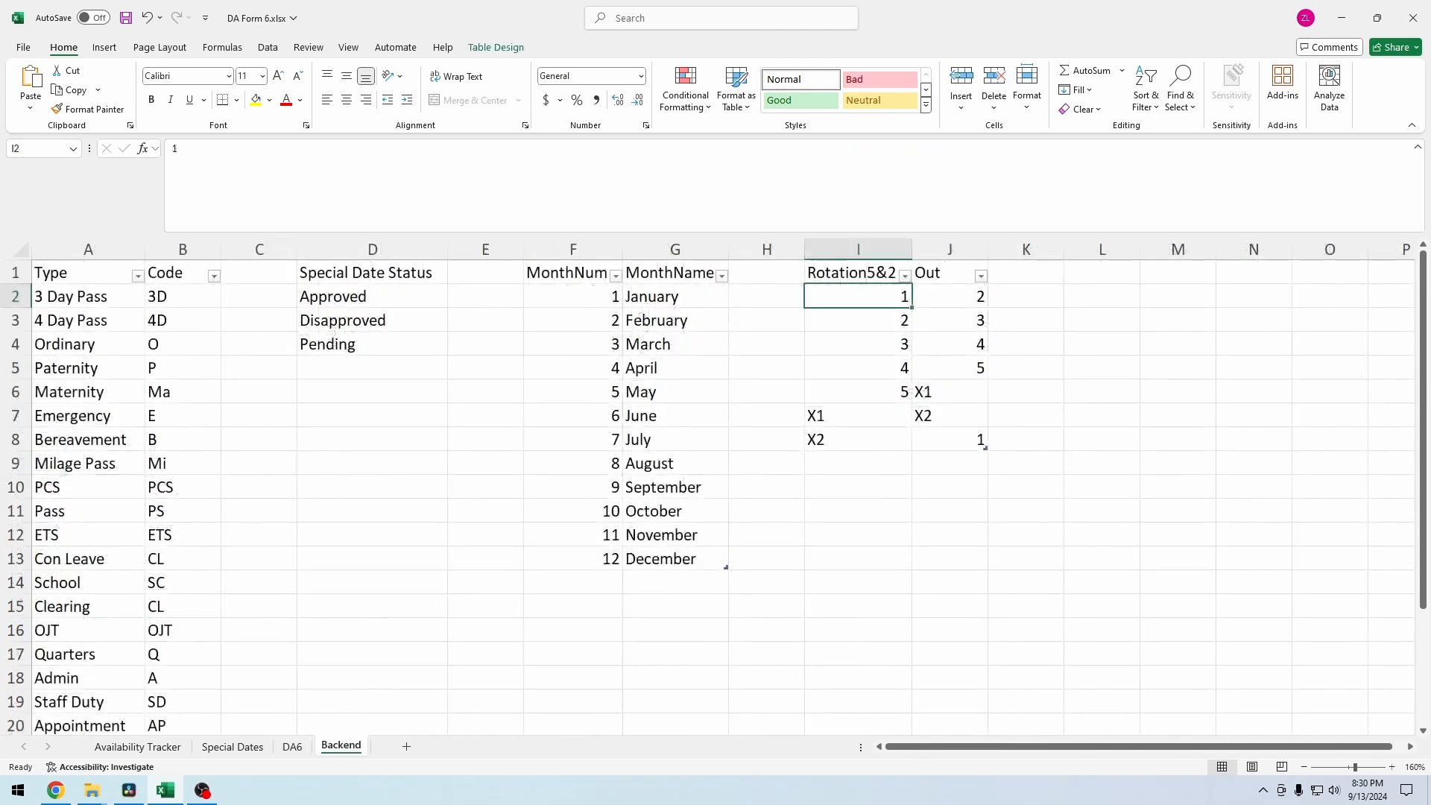
drag(857, 296, 954, 439)
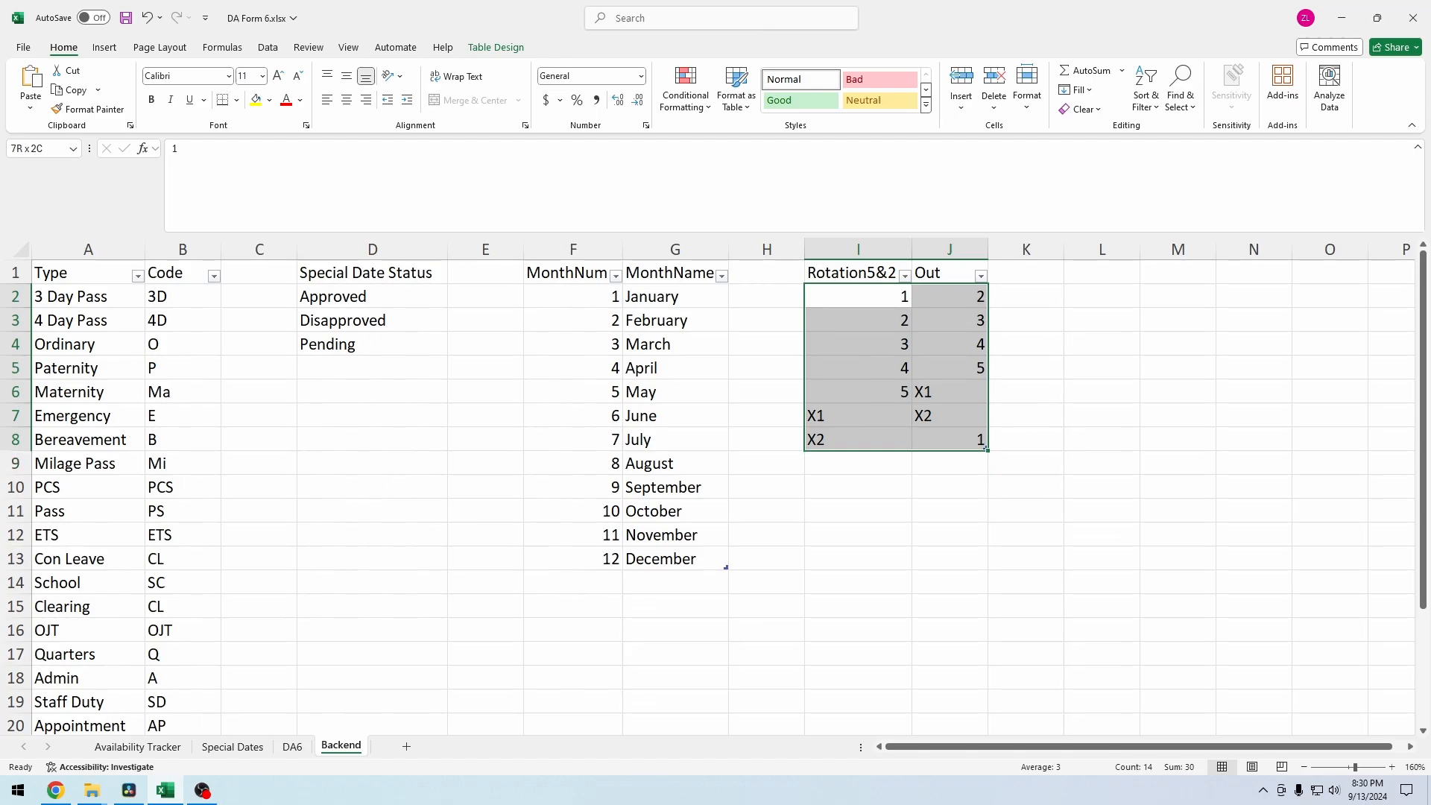
click(949, 296)
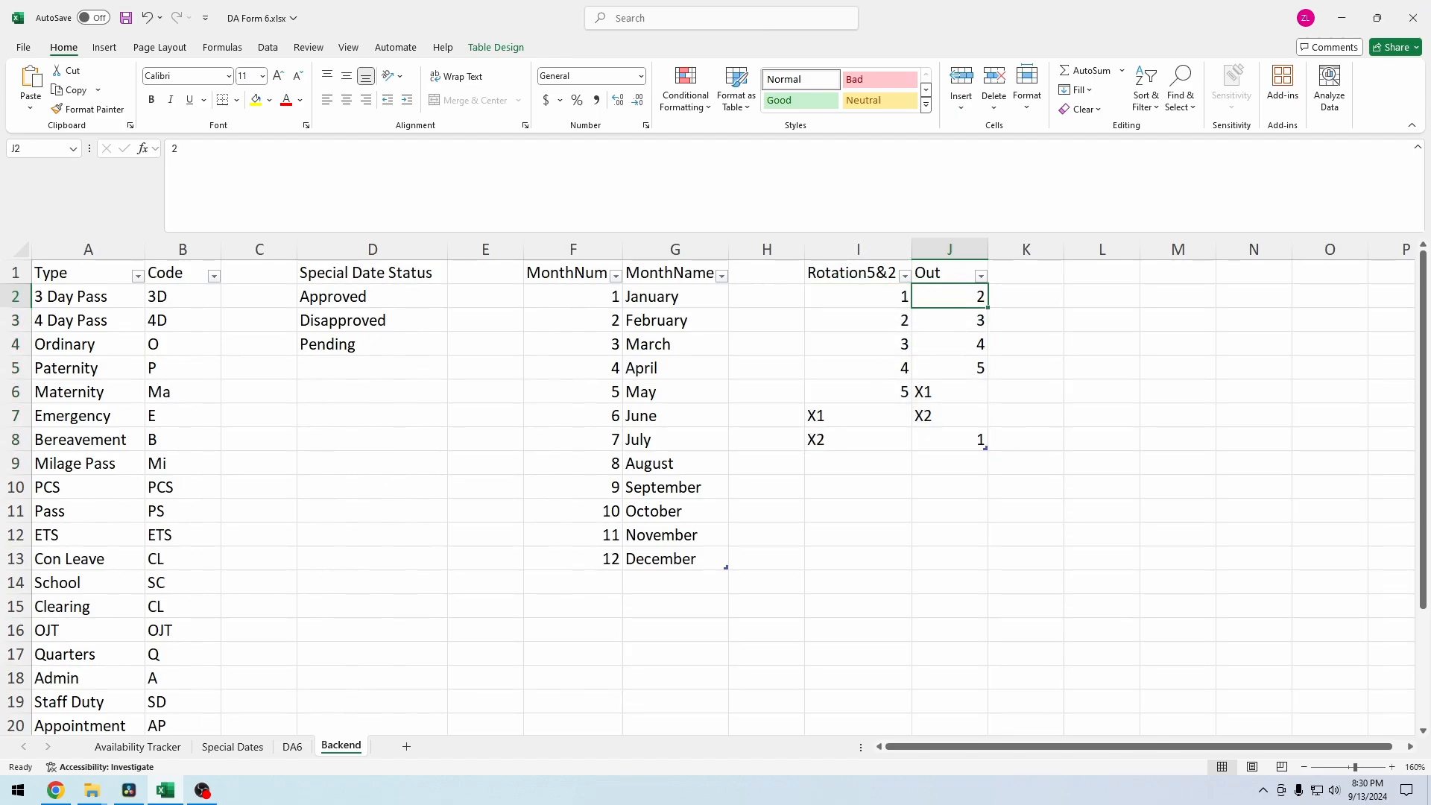
click(292, 746)
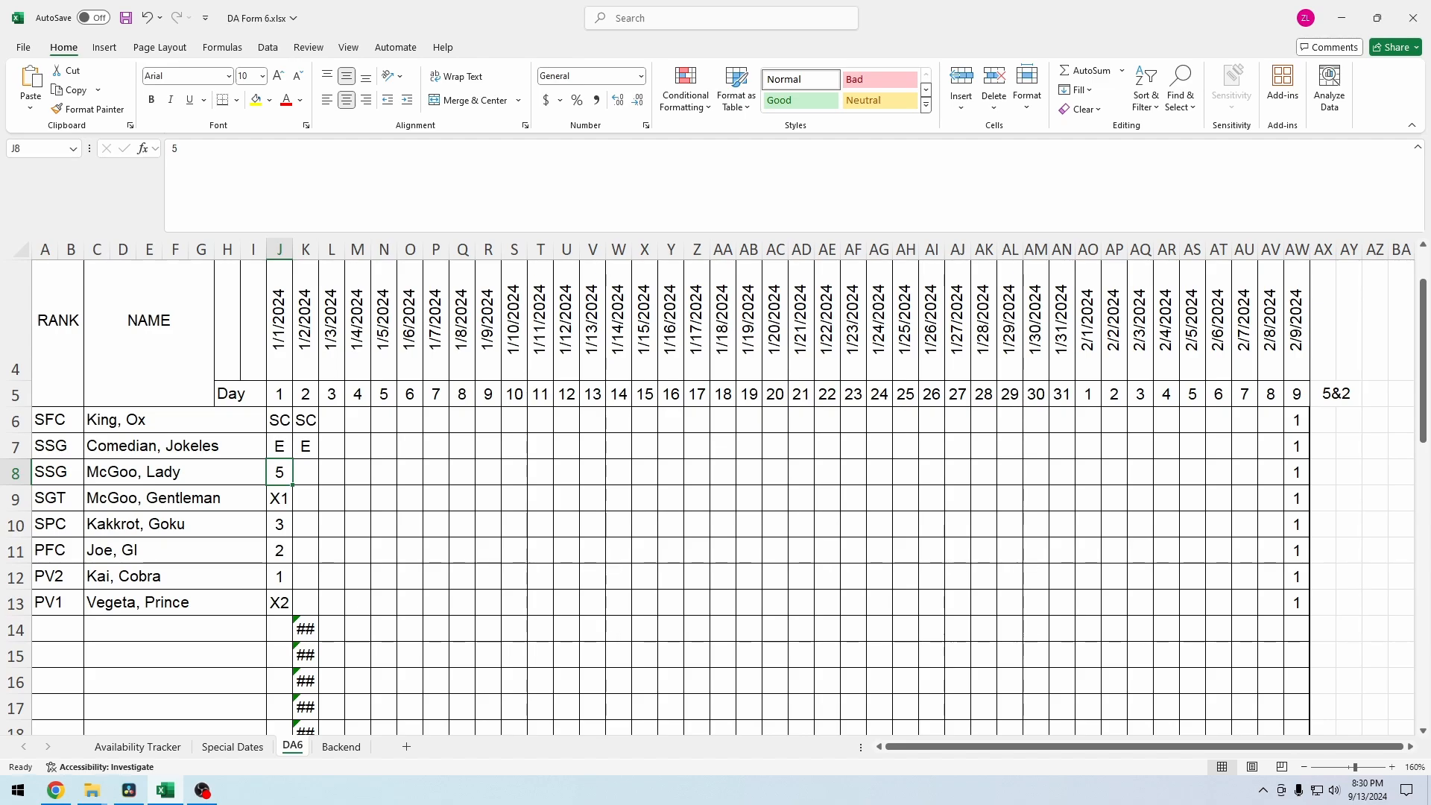
click(305, 446)
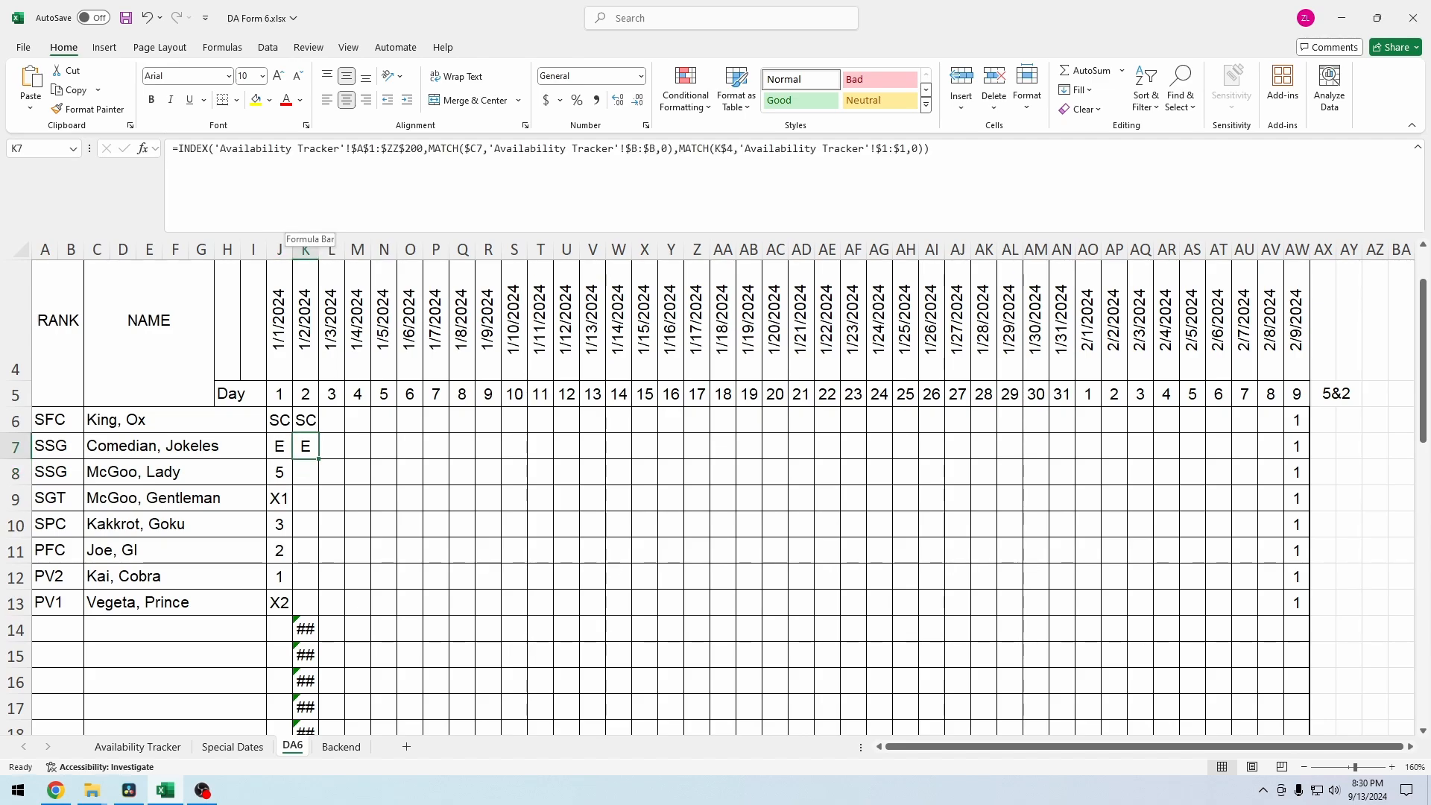
Step: Compare the availability codes and formulas in K6:K7 on DA6 with cells J8 and K8
click(306, 420)
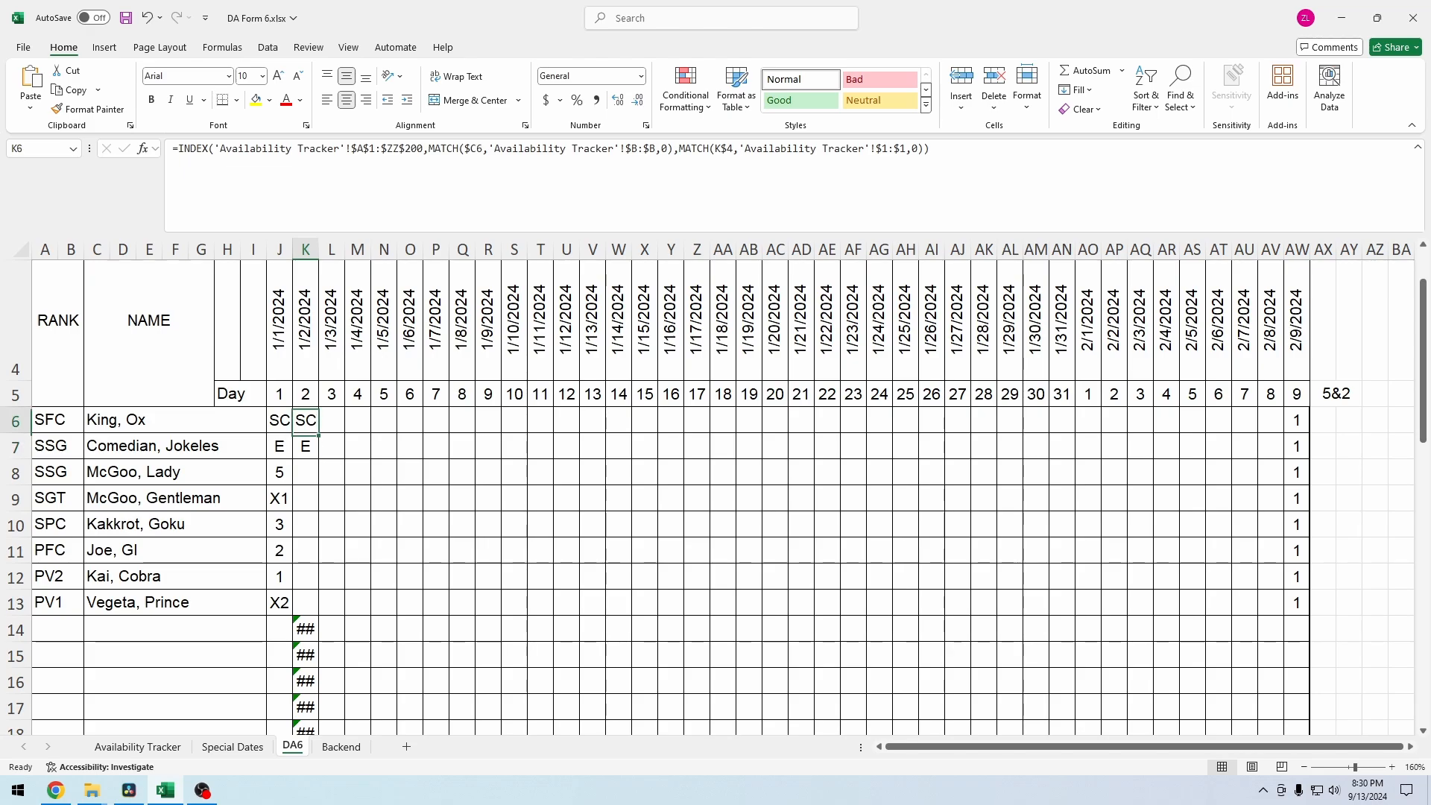
key(shift+Down)
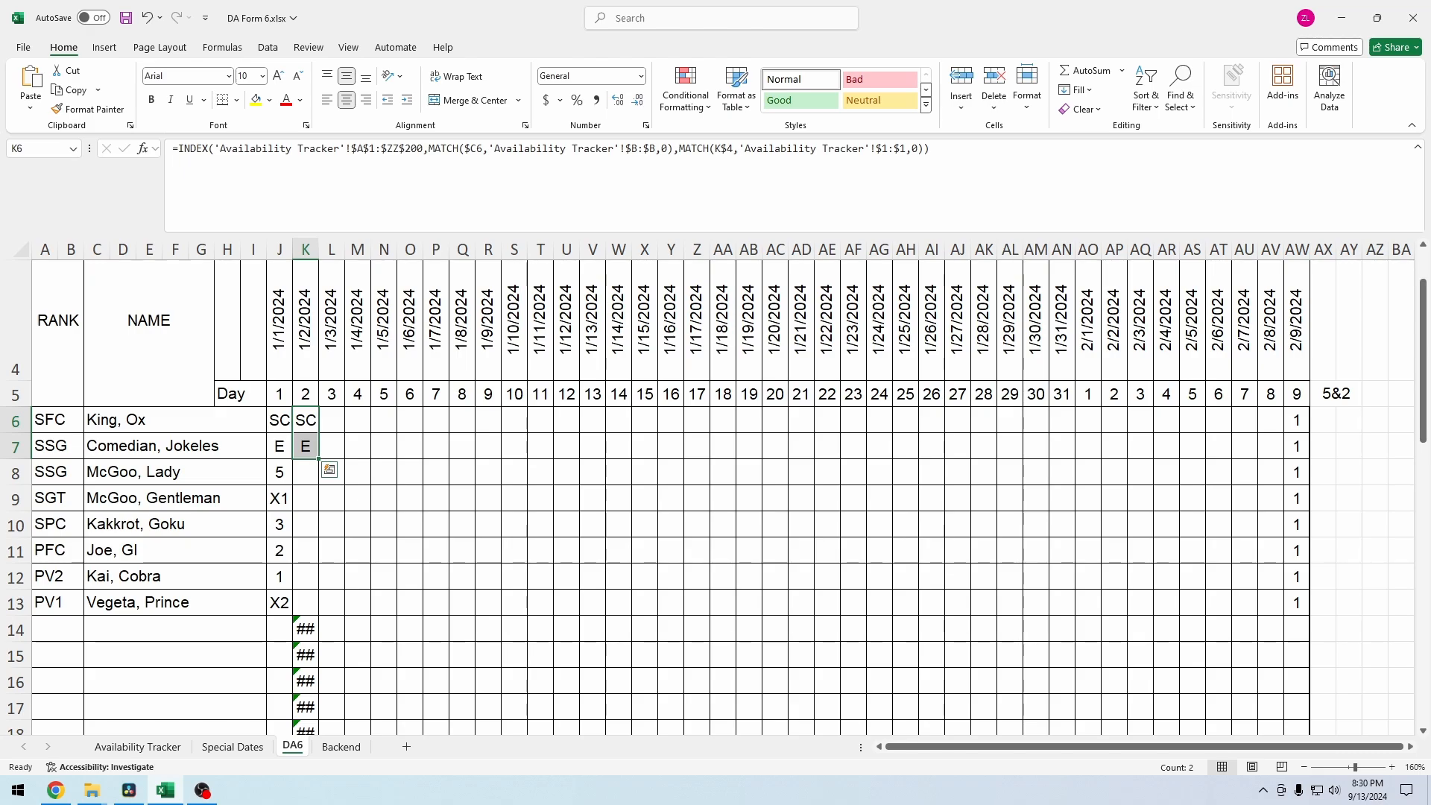
click(280, 472)
click(306, 471)
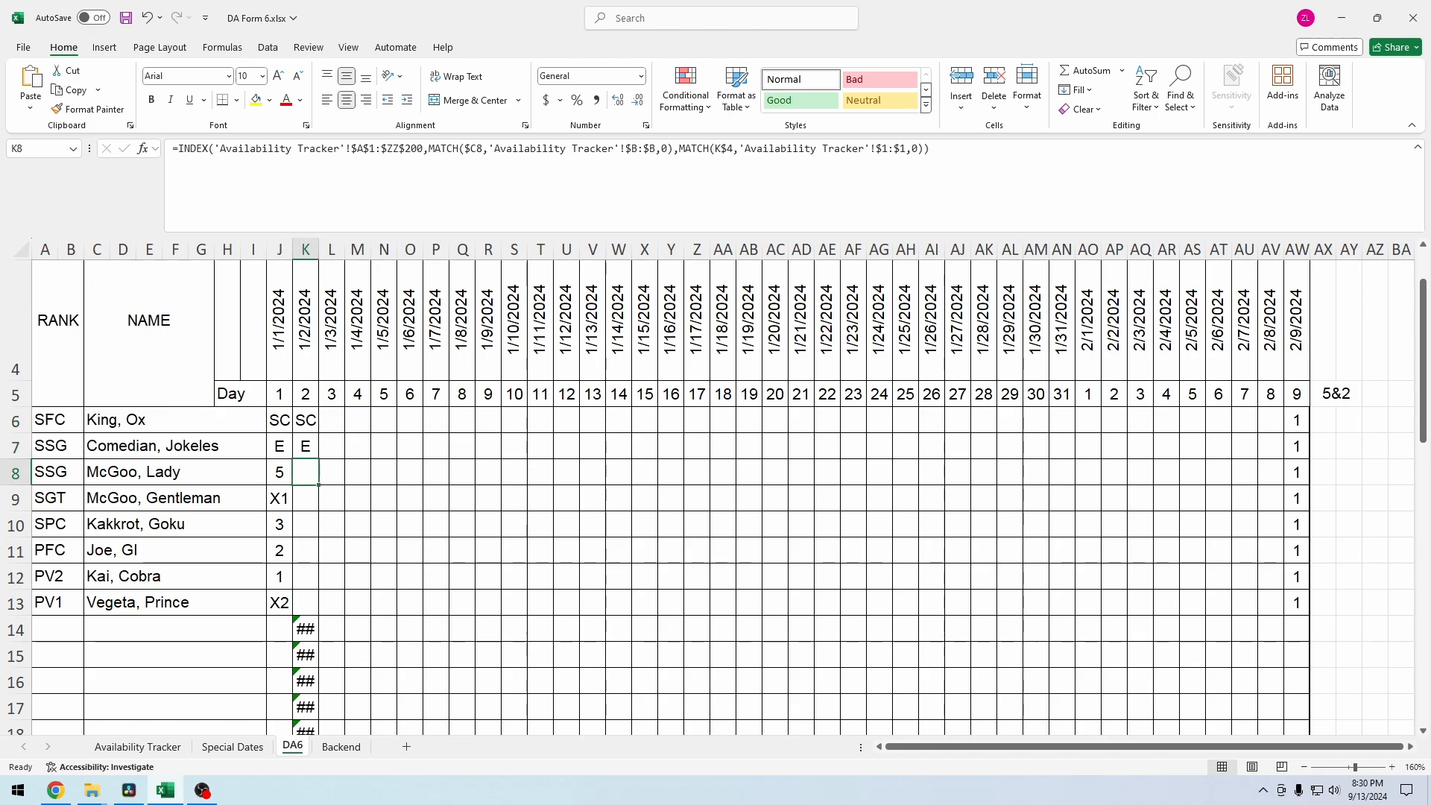
drag(305, 420, 306, 447)
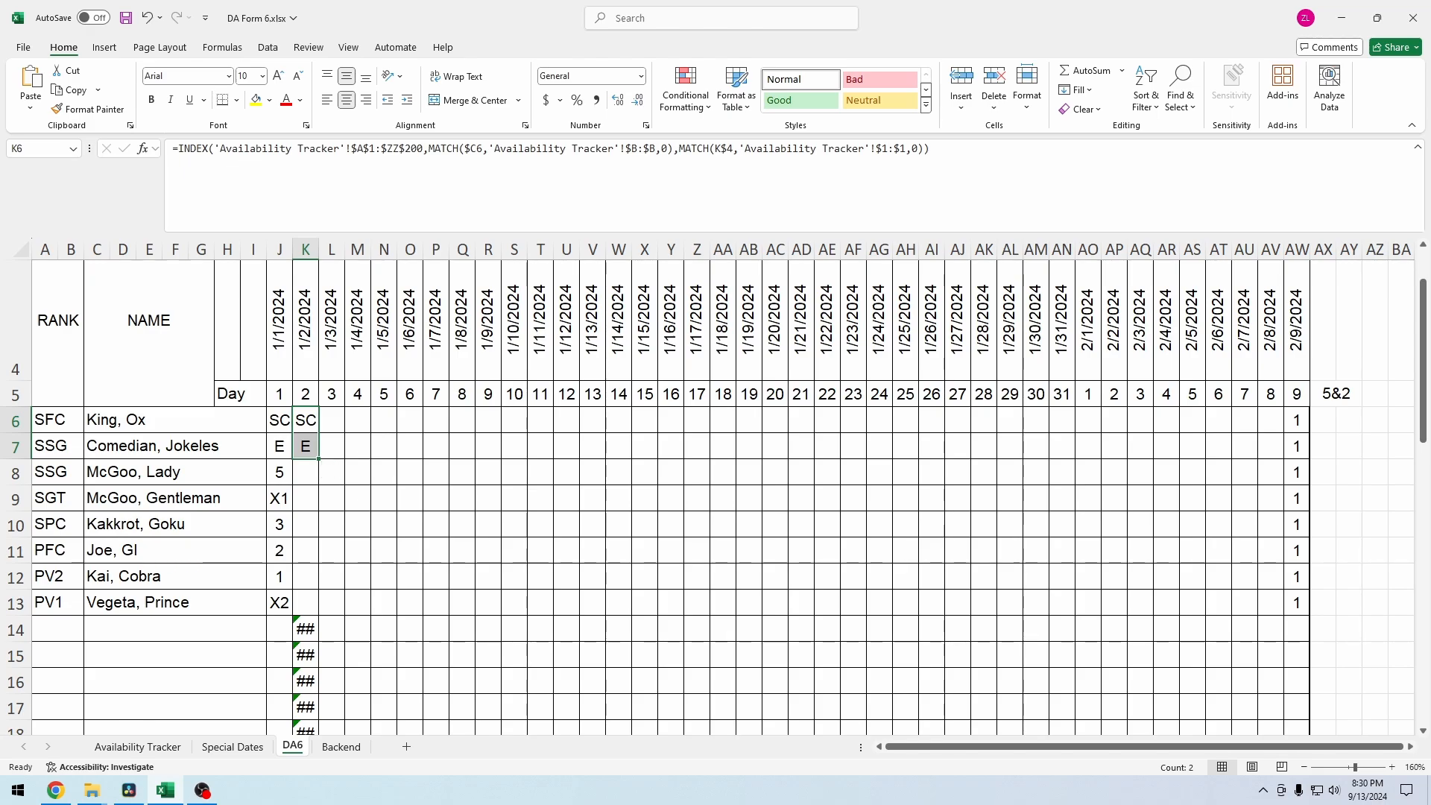
click(176, 220)
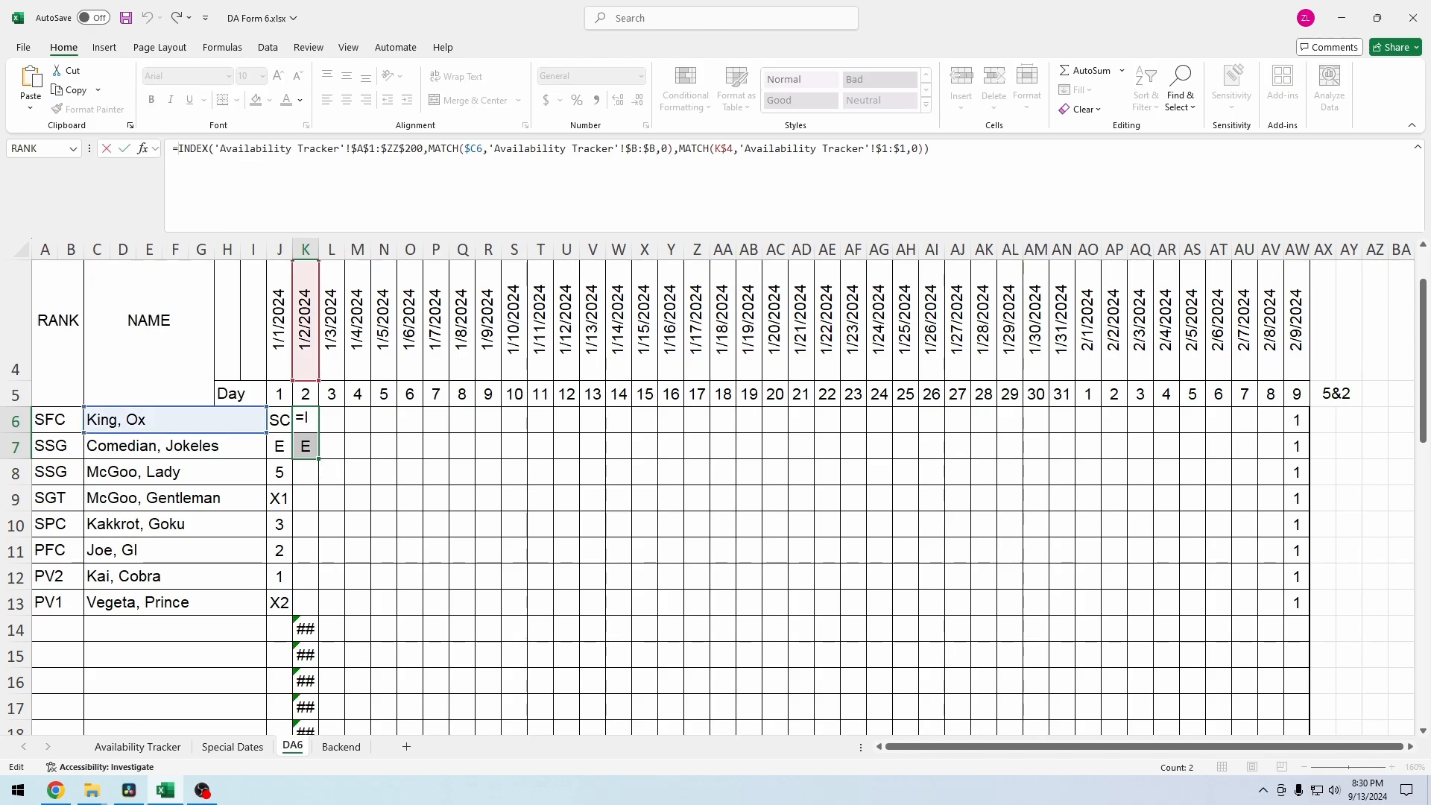
text(IF()
key(End)
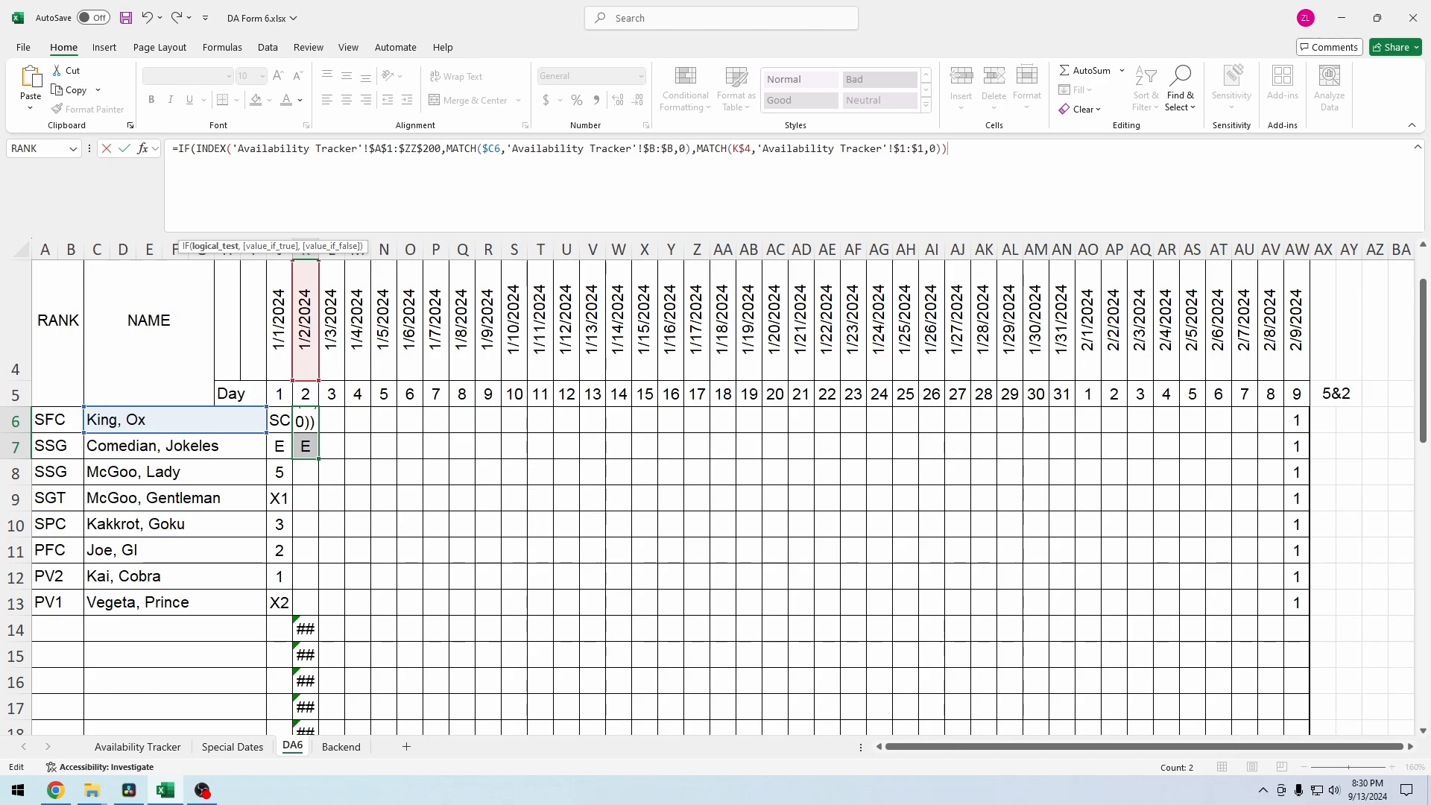
key(shift+Left)
key(shift+Left)
key(shift+Left)
key(shift+Left)
key(shift+Left)
key(shift+Left)
key(shift+Left)
key(shift+Left)
key(shift+Left)
key(shift+Left)
key(shift+Left)
key(shift+Left)
drag(876, 149, 196, 149)
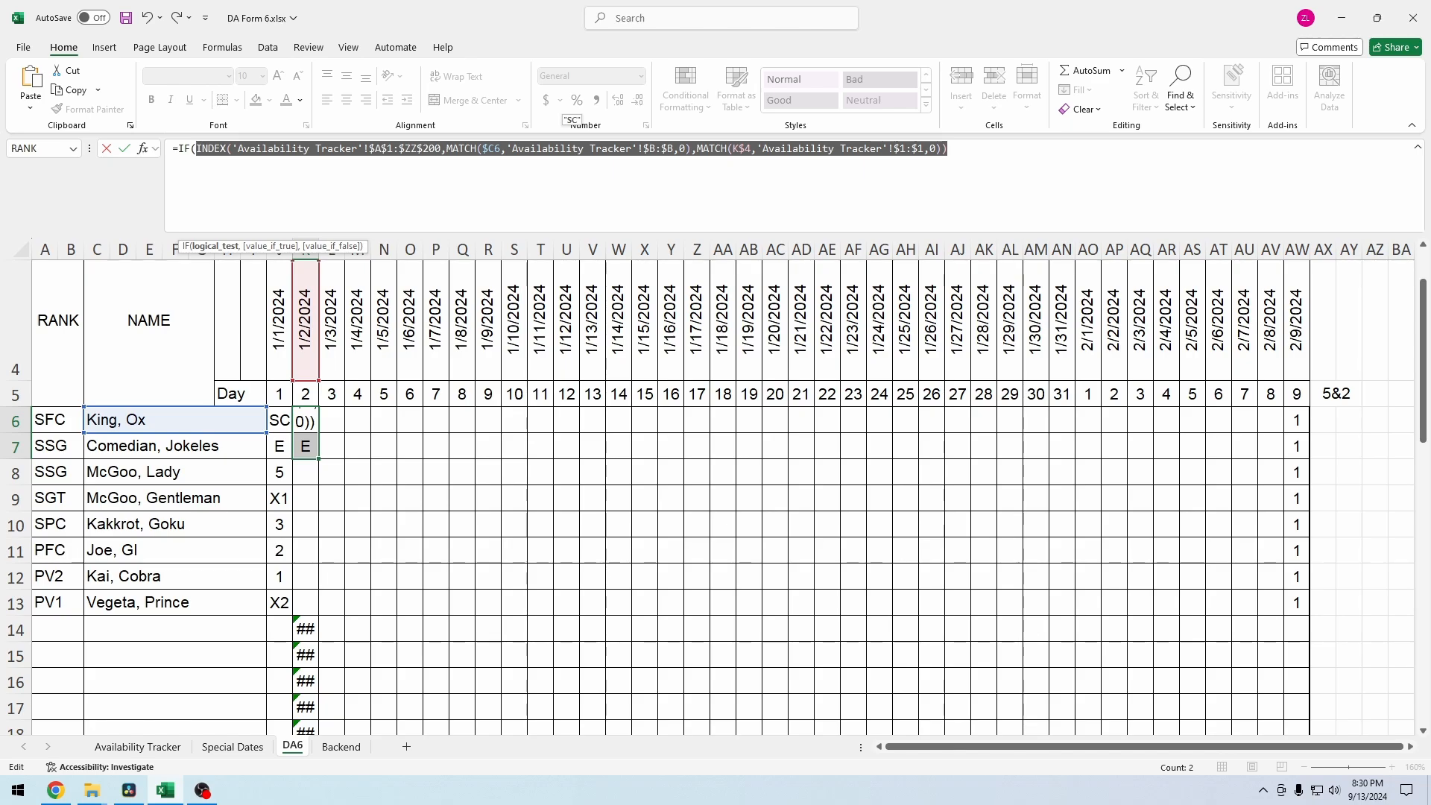
key(Escape)
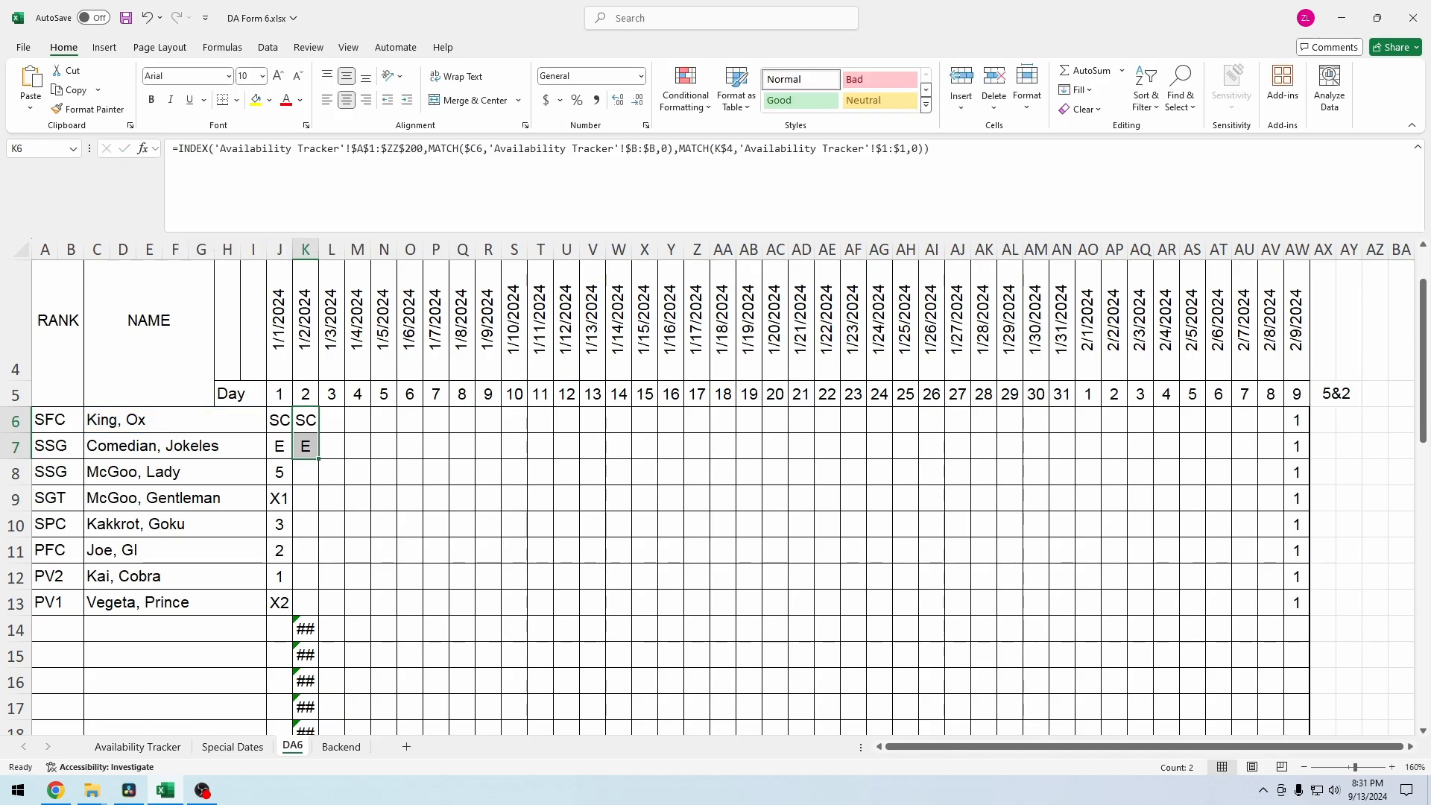
Step: Copy the whole INDEX/MATCH expression from the formula in K6, without its equals sign, and leave the cell unchanged
click(306, 420)
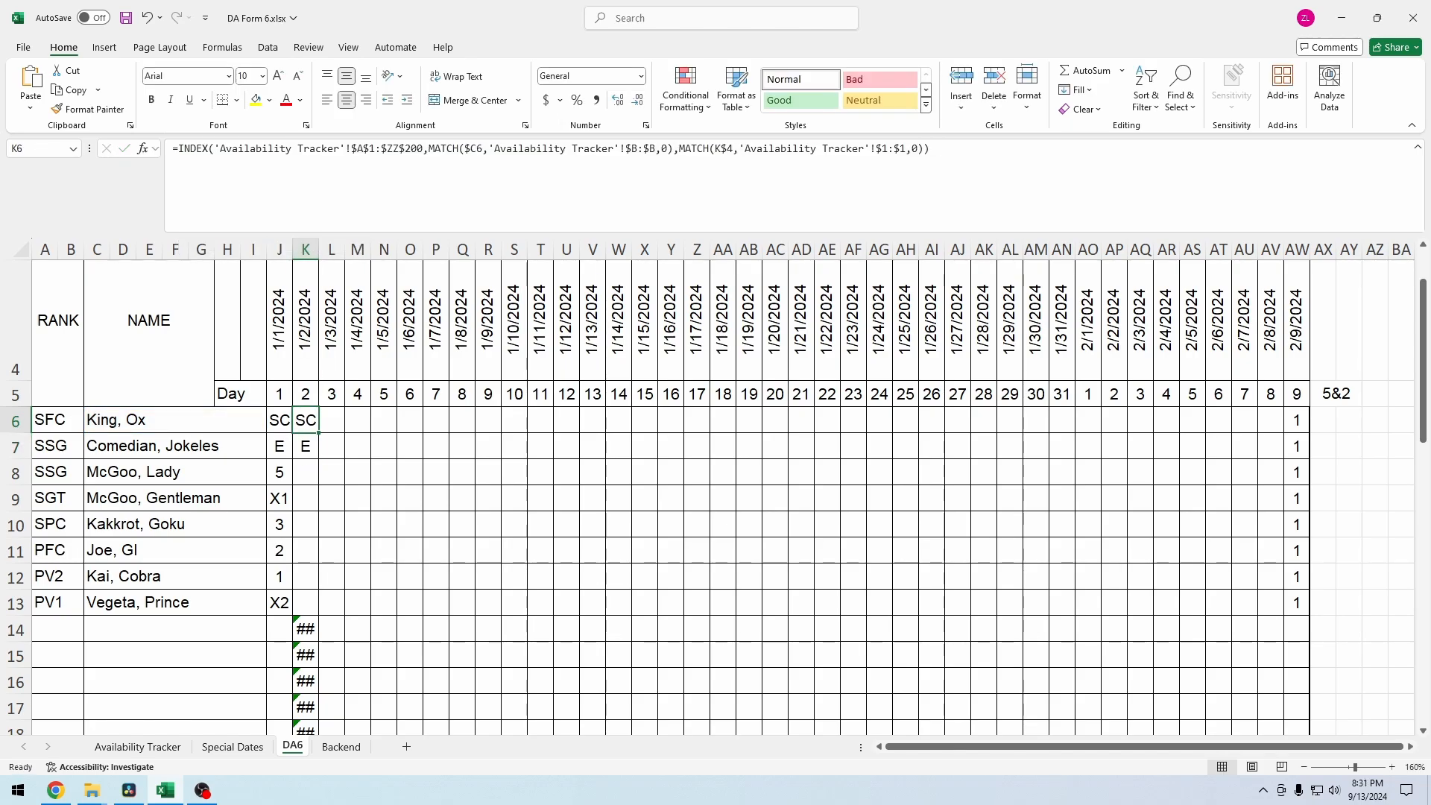
drag(930, 149, 215, 149)
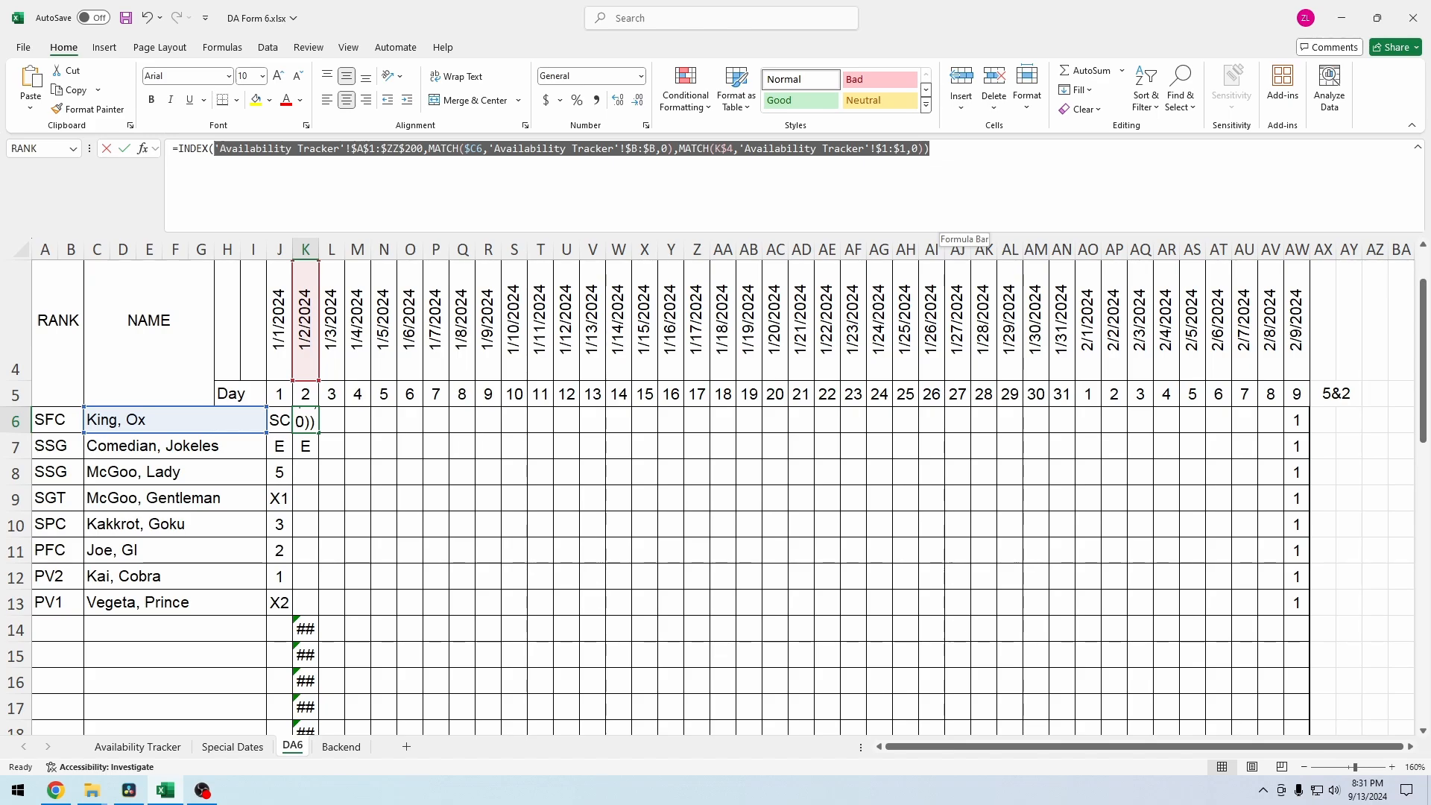
key(shift+Left)
key(shift+Left)
key(shift+Left)
key(shift+Left)
key(shift+Left)
key(shift+Left)
key(ctrl+c)
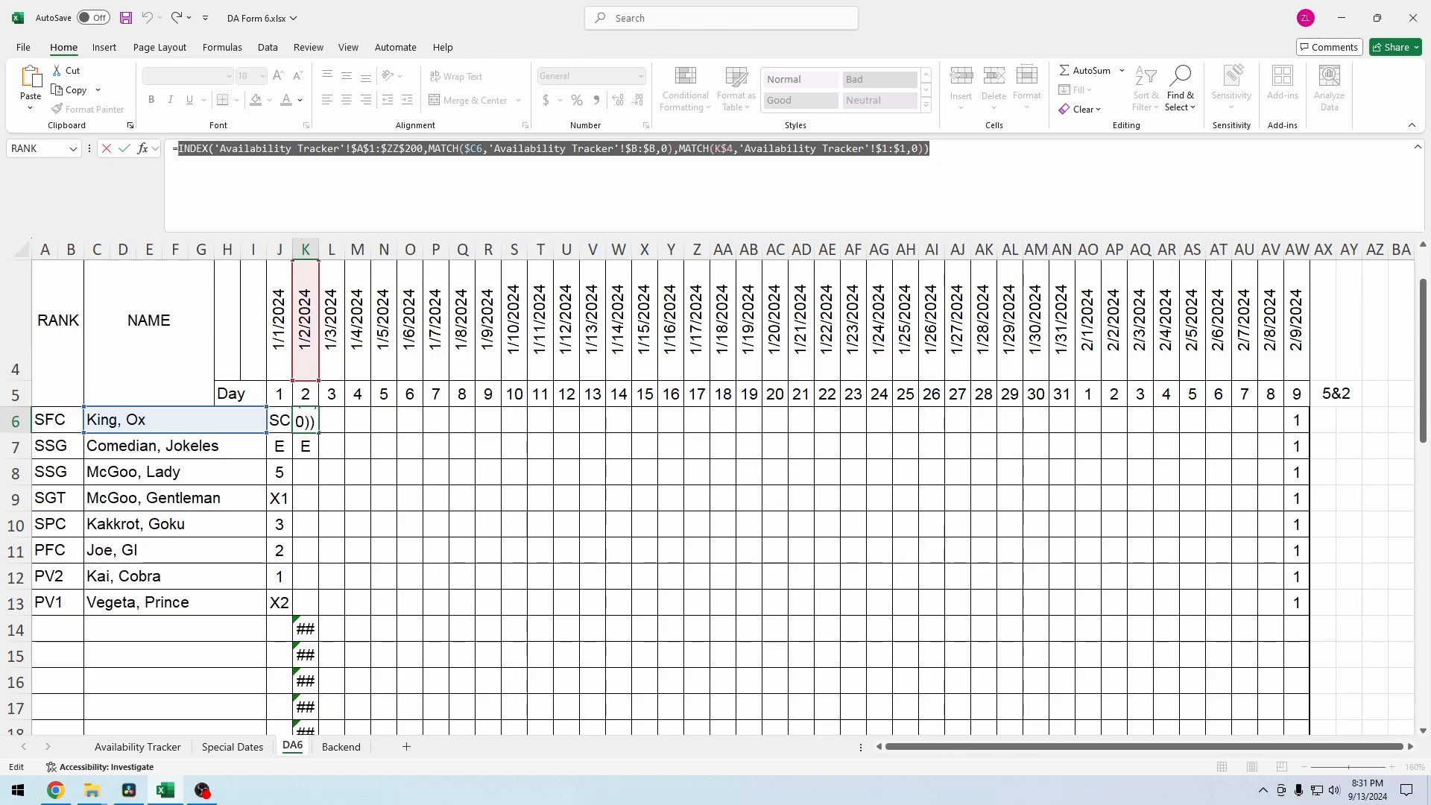
key(Escape)
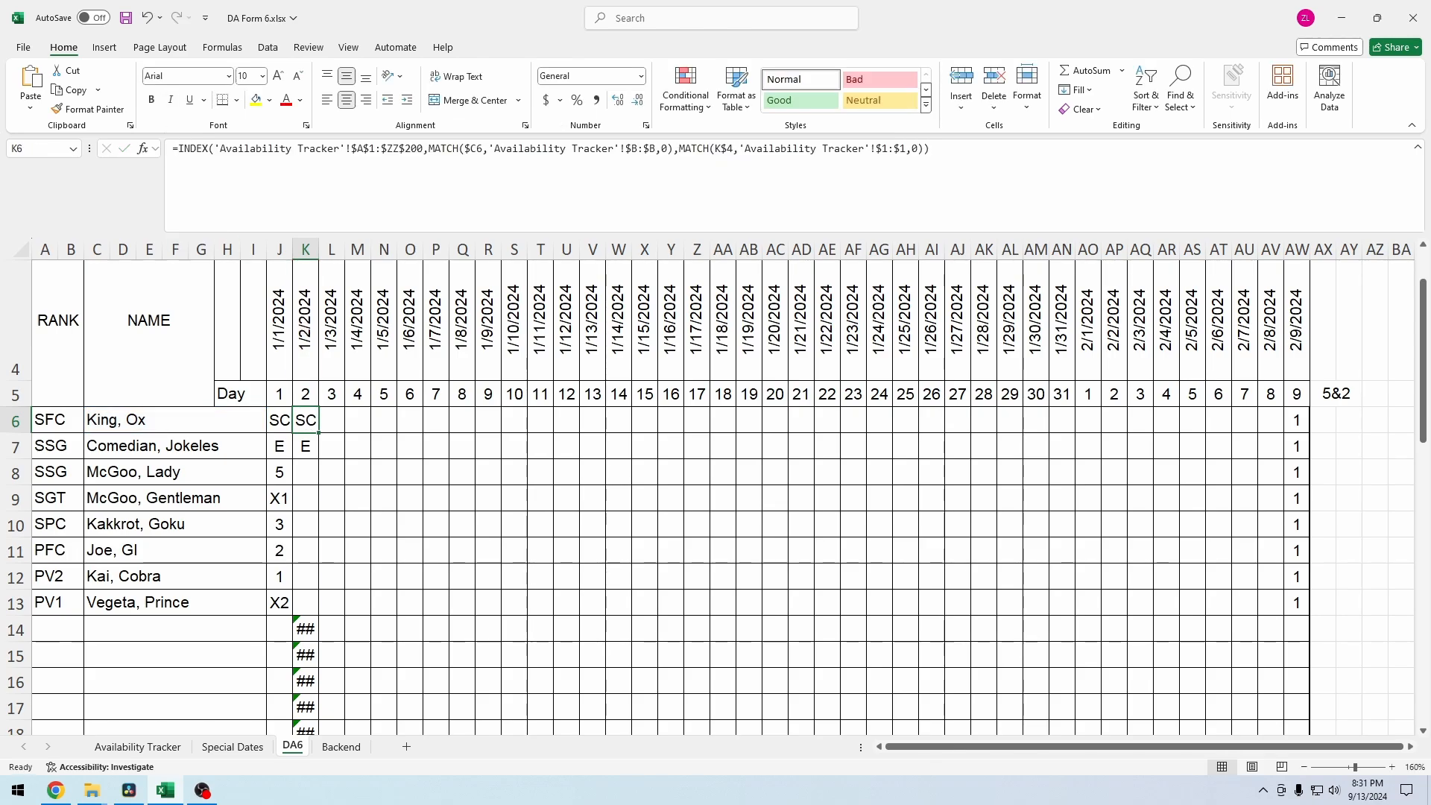
Step: Wrap K6's INDEX/MATCH in an IF that tests for ="" and open a VLOOKUP as the value if true
key(F2)
text(IF()
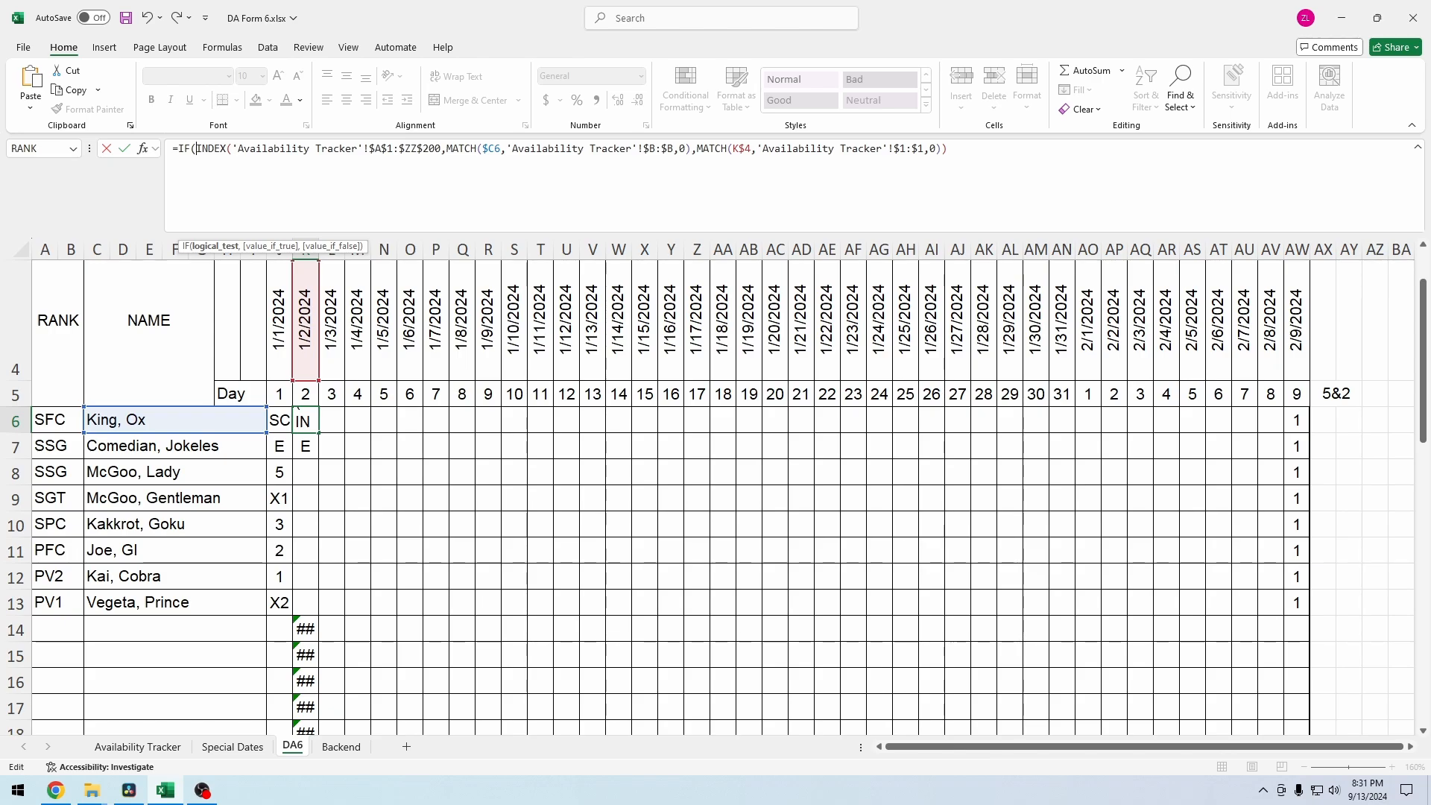
key(End)
text(+)
key(BackSpace)
text(="",vlookup()
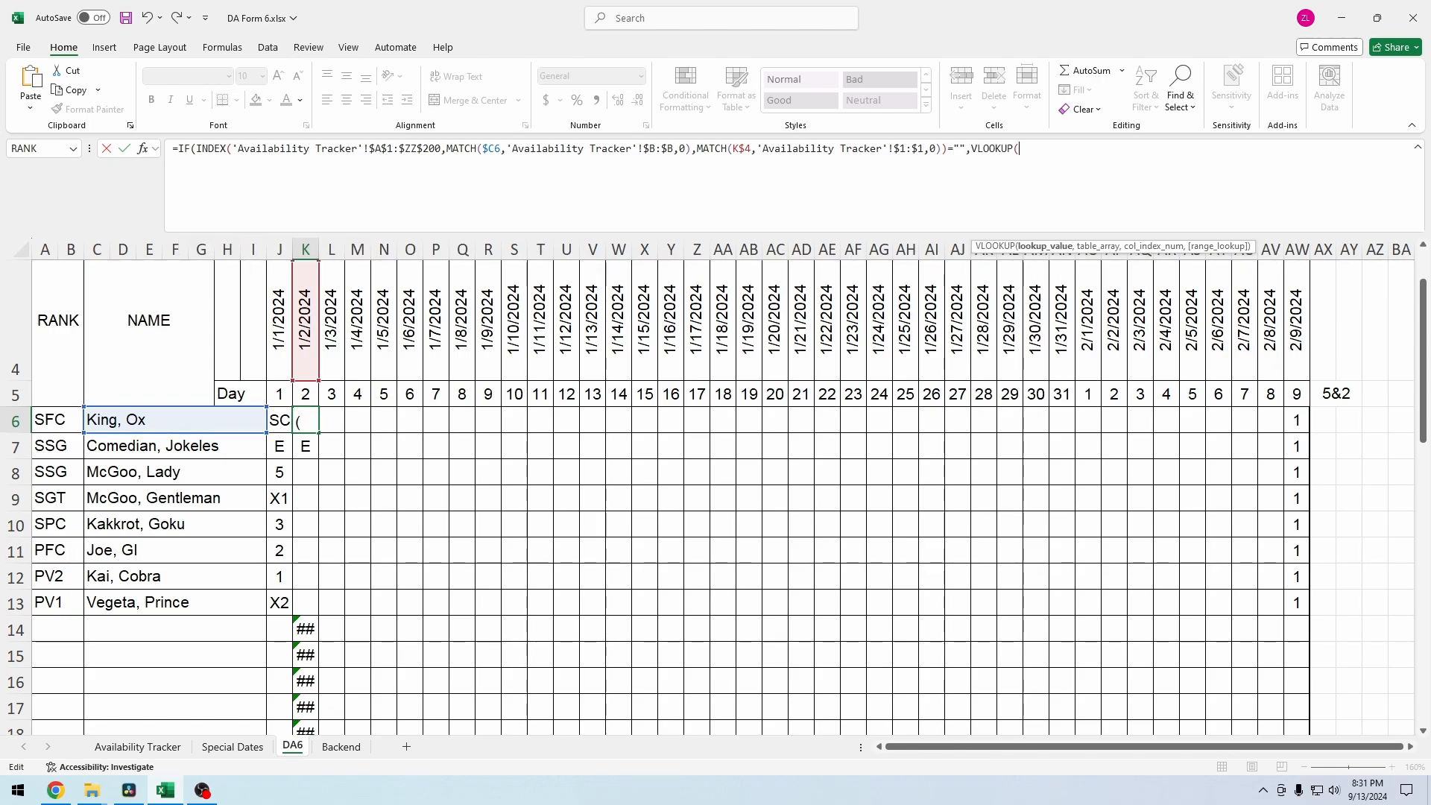
Step: Complete the VLOOKUP with J6 as lookup value, Backend's Rotation52[#All] as table, column 2 and exact match 0
click(279, 420)
text(,)
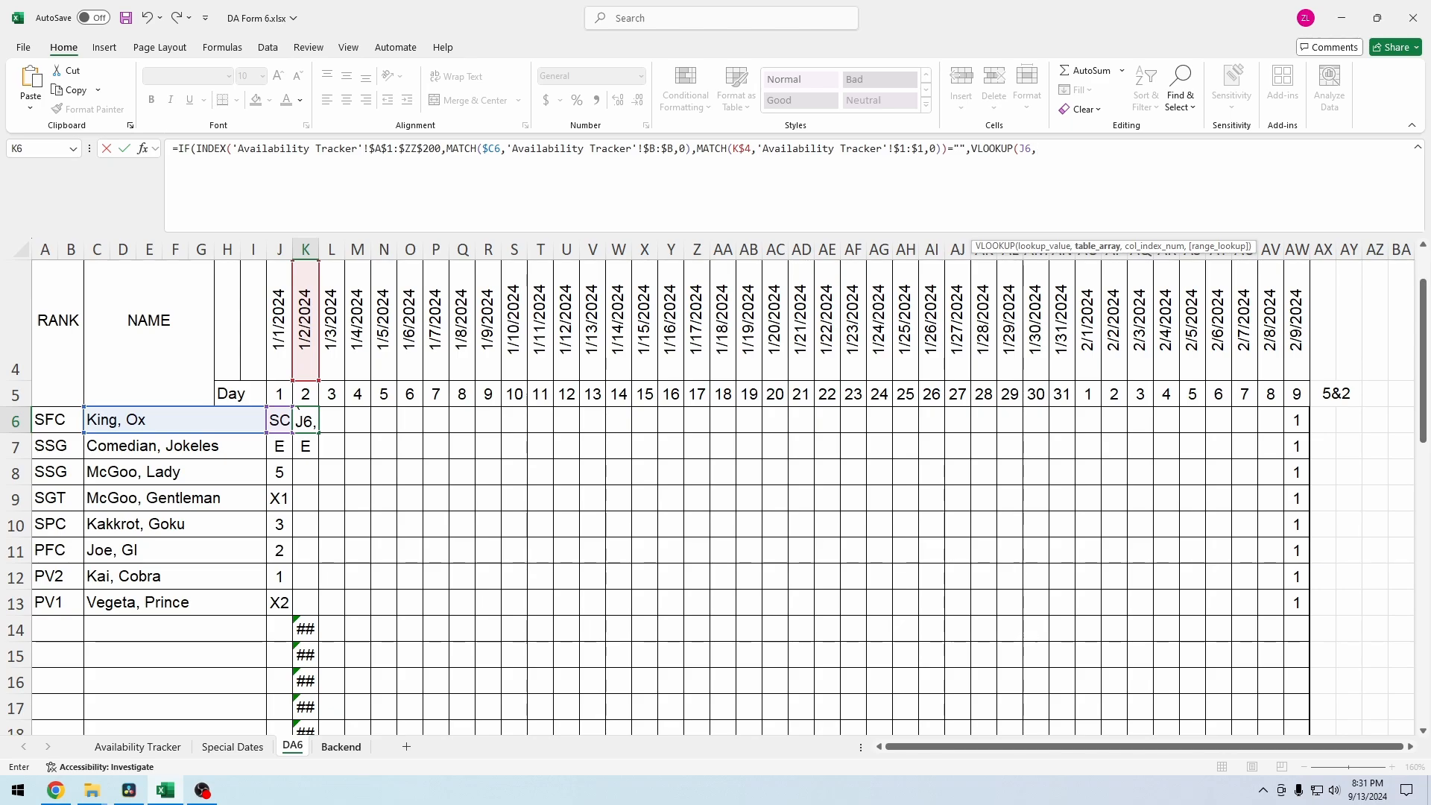
click(340, 747)
drag(857, 274, 951, 440)
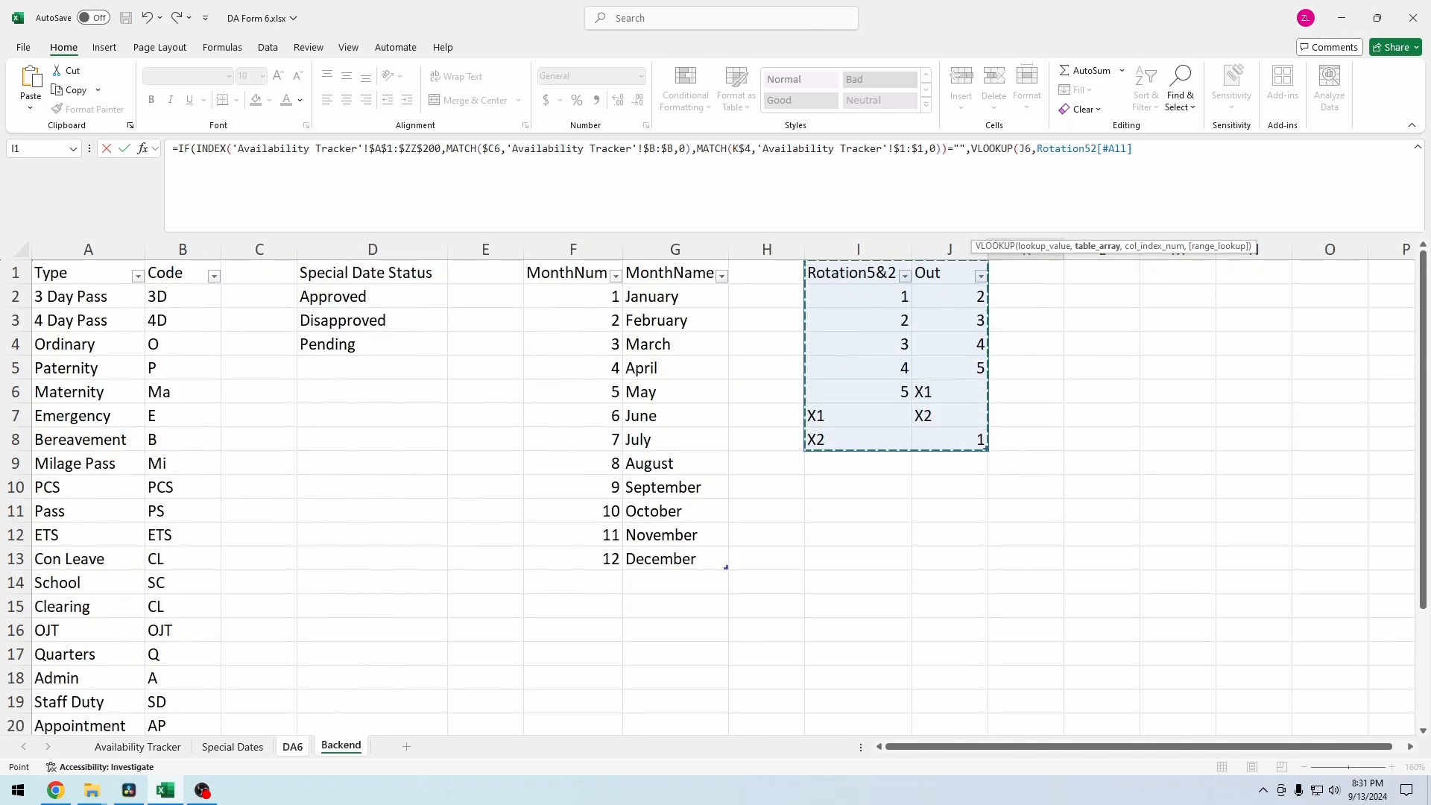
text(,)
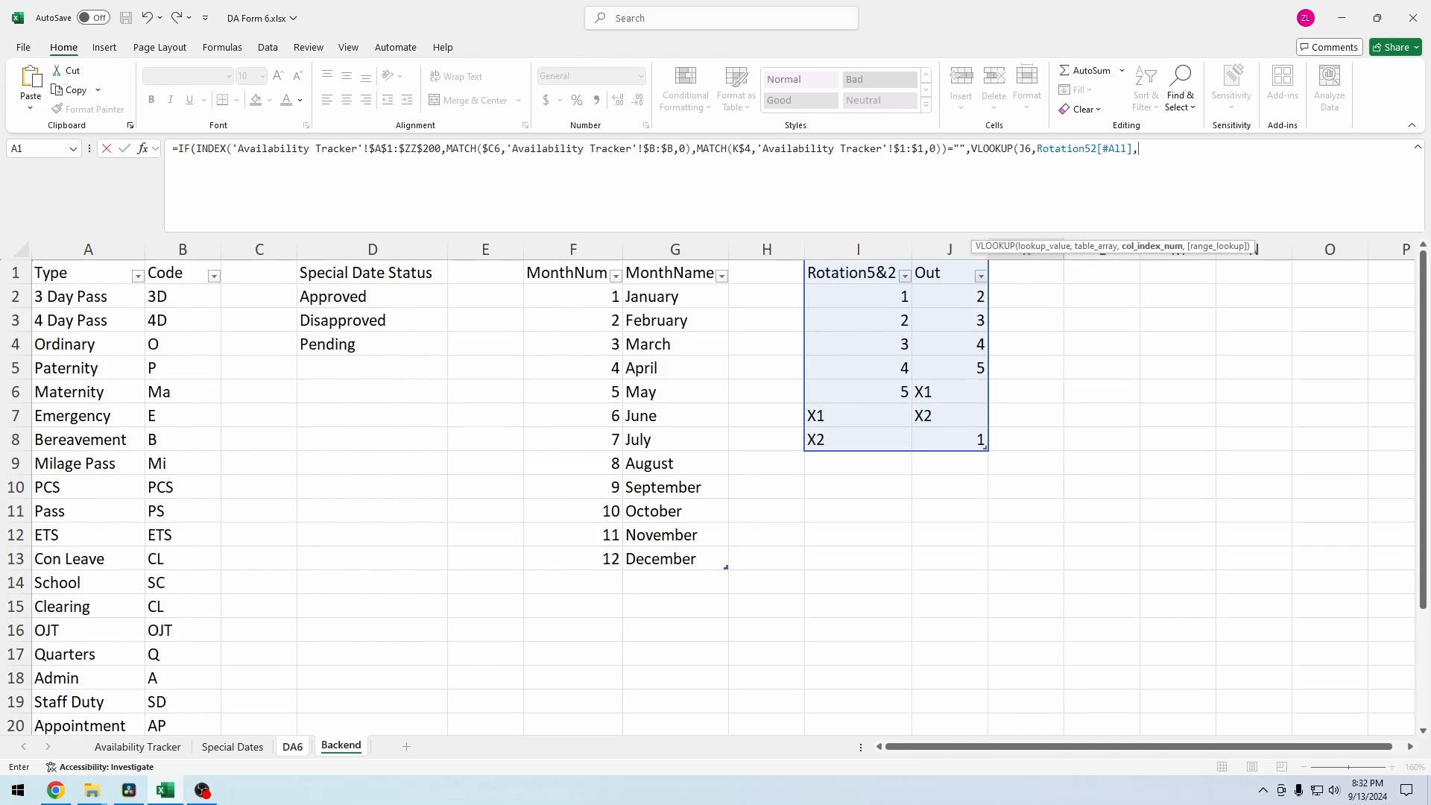
text(2,)
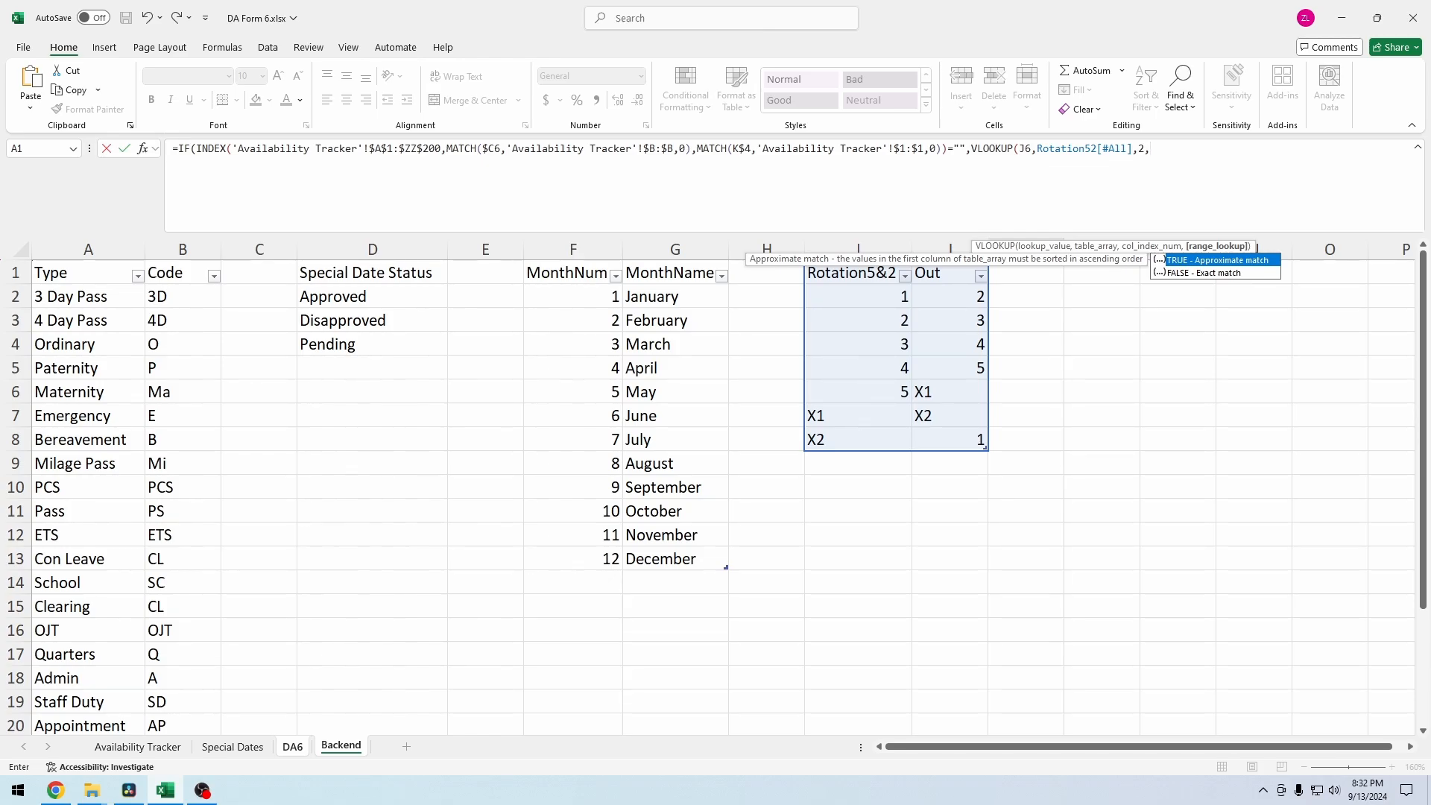
text(0))
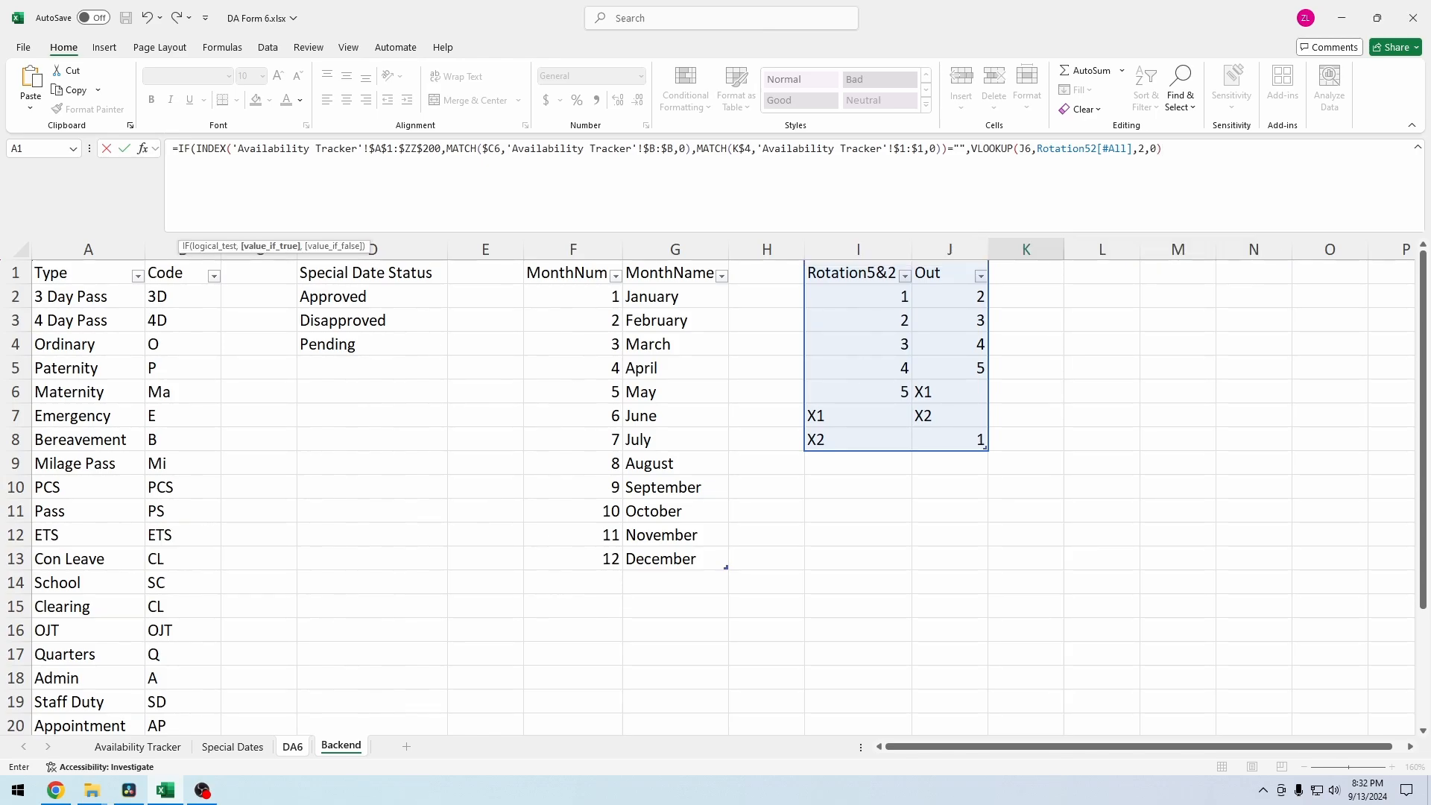
Step: Add the copied INDEX/MATCH expression as the IF's value if false, close the formula and enter it in K6
text(,)
key(ctrl+v)
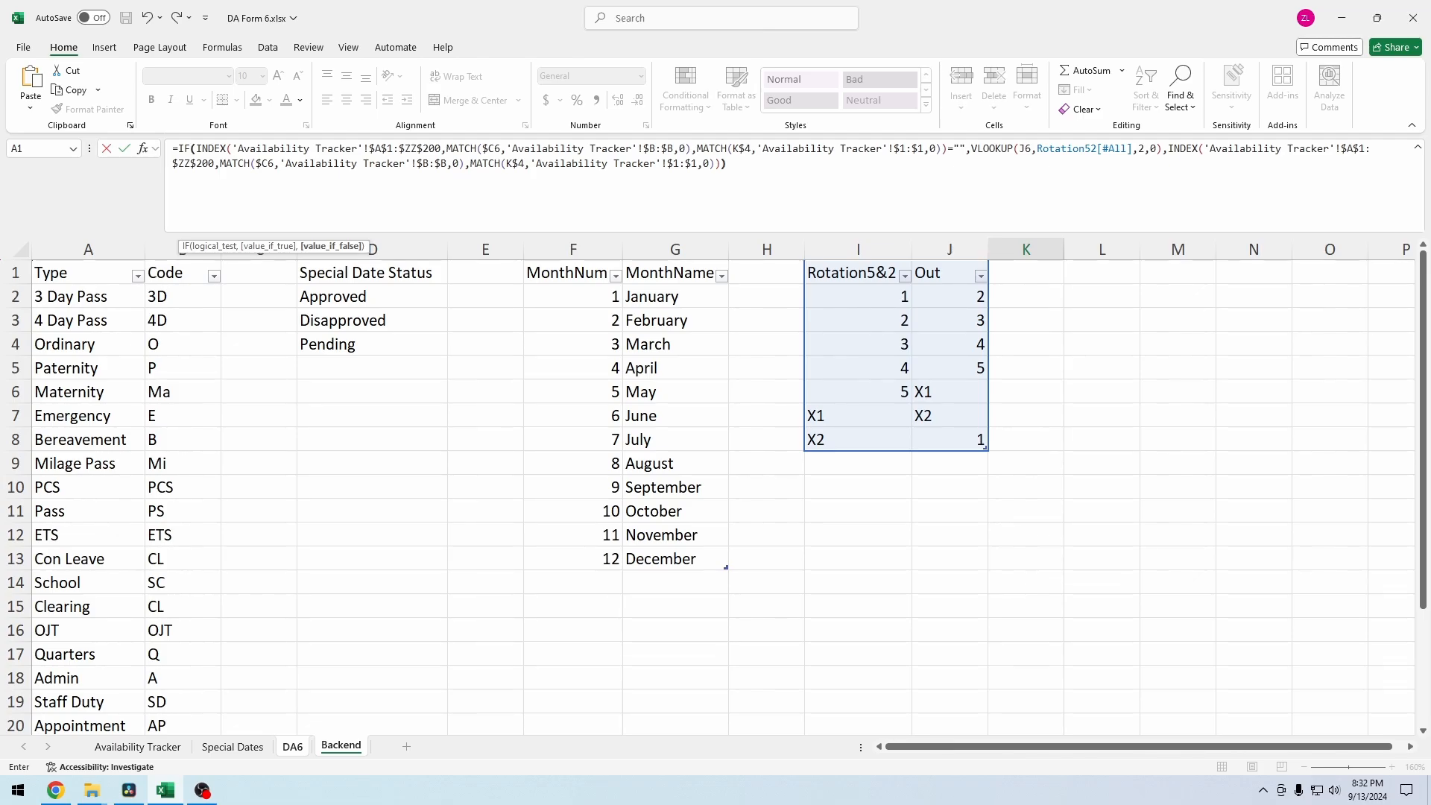
text())
key(Return)
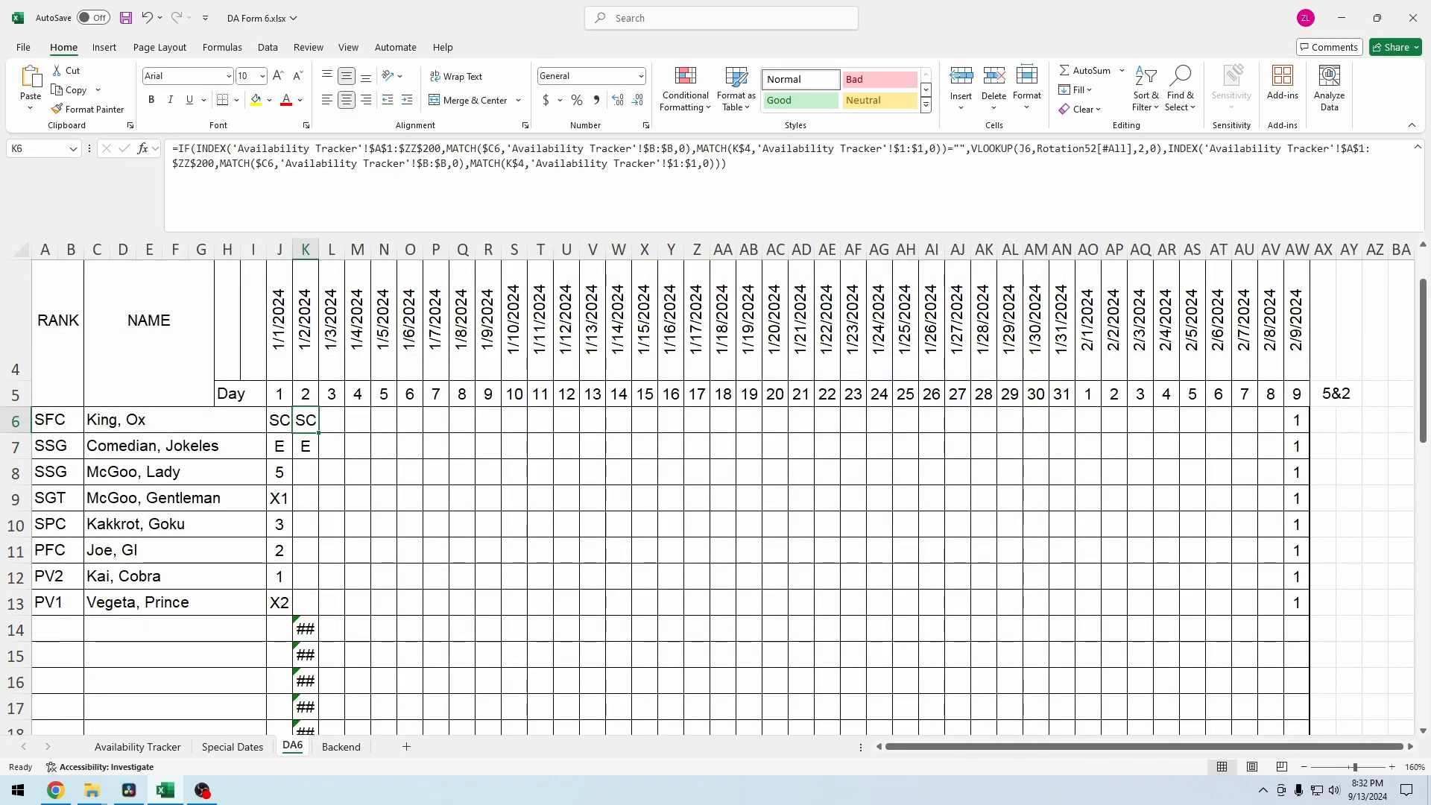
Step: Fill the K6 formula down to K13, and extend the K8 formula across row 8 to AH8
drag(318, 433, 318, 616)
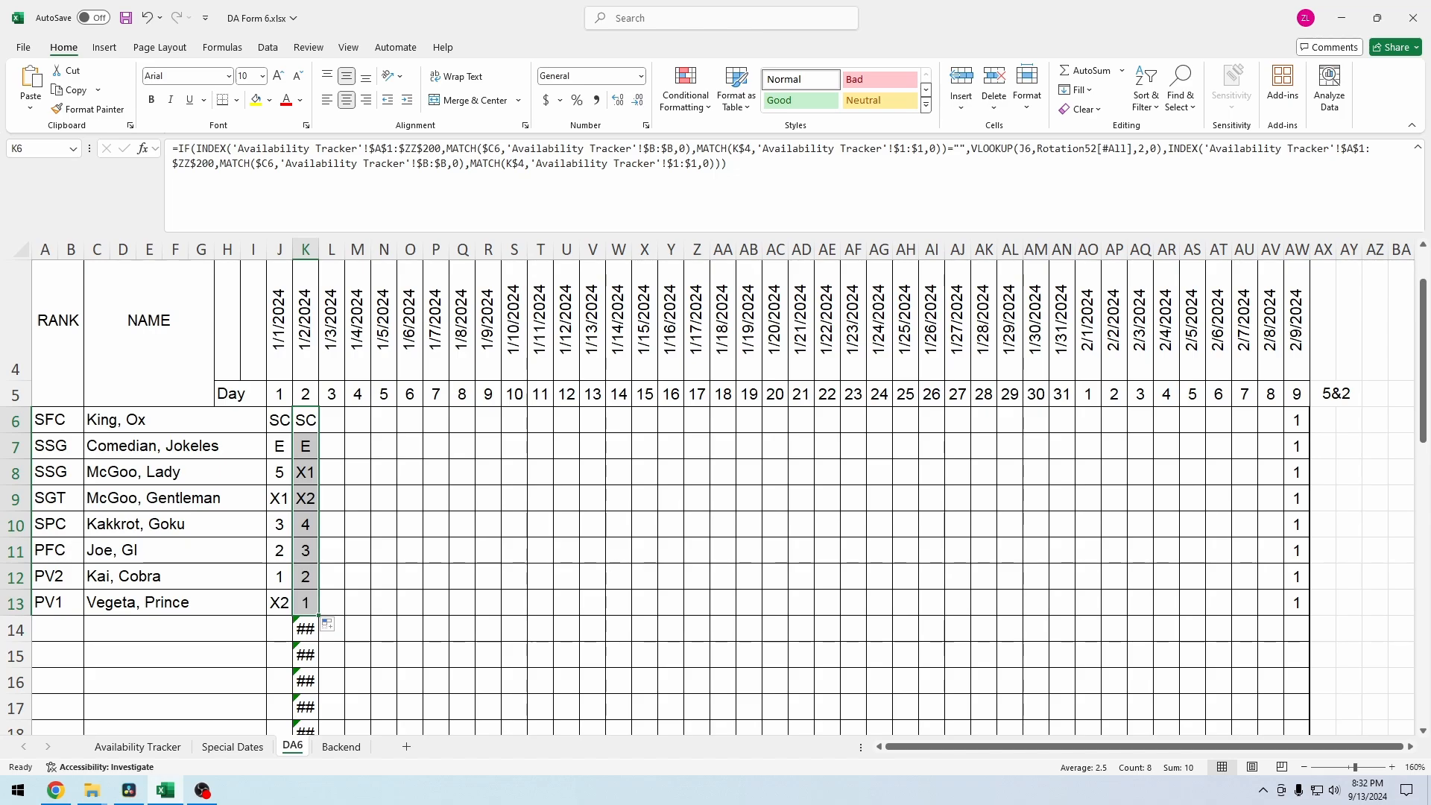
click(279, 473)
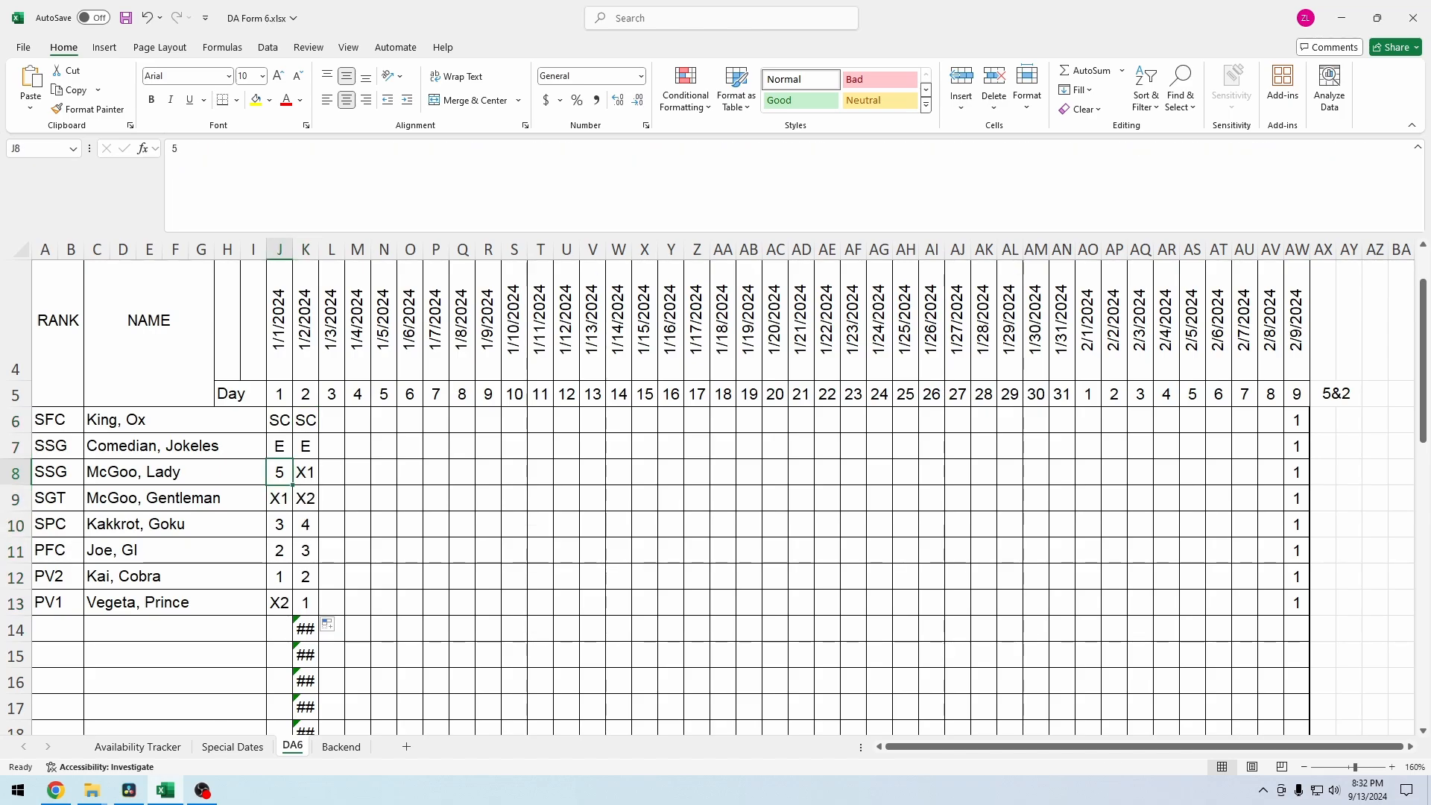
click(306, 472)
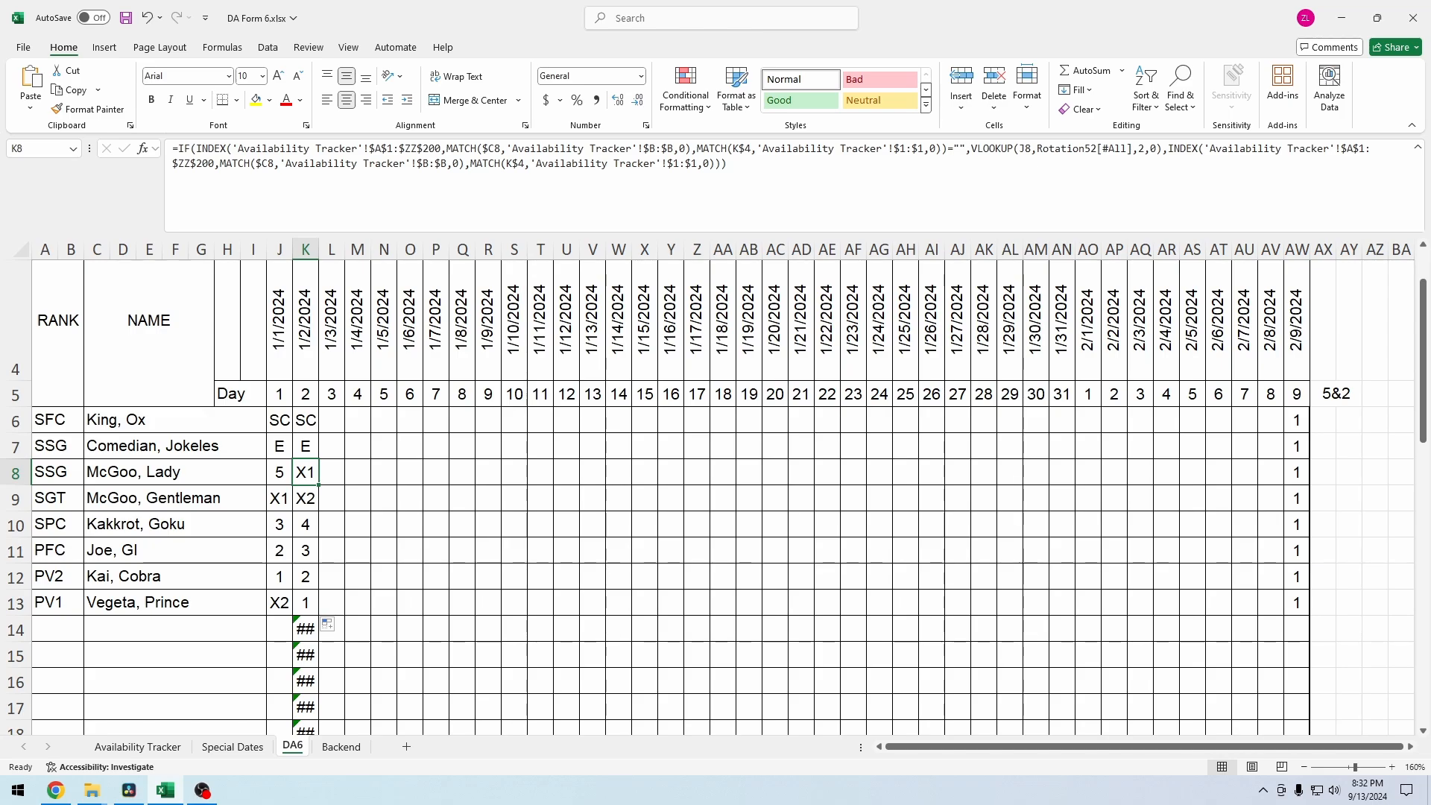
drag(318, 485, 339, 481)
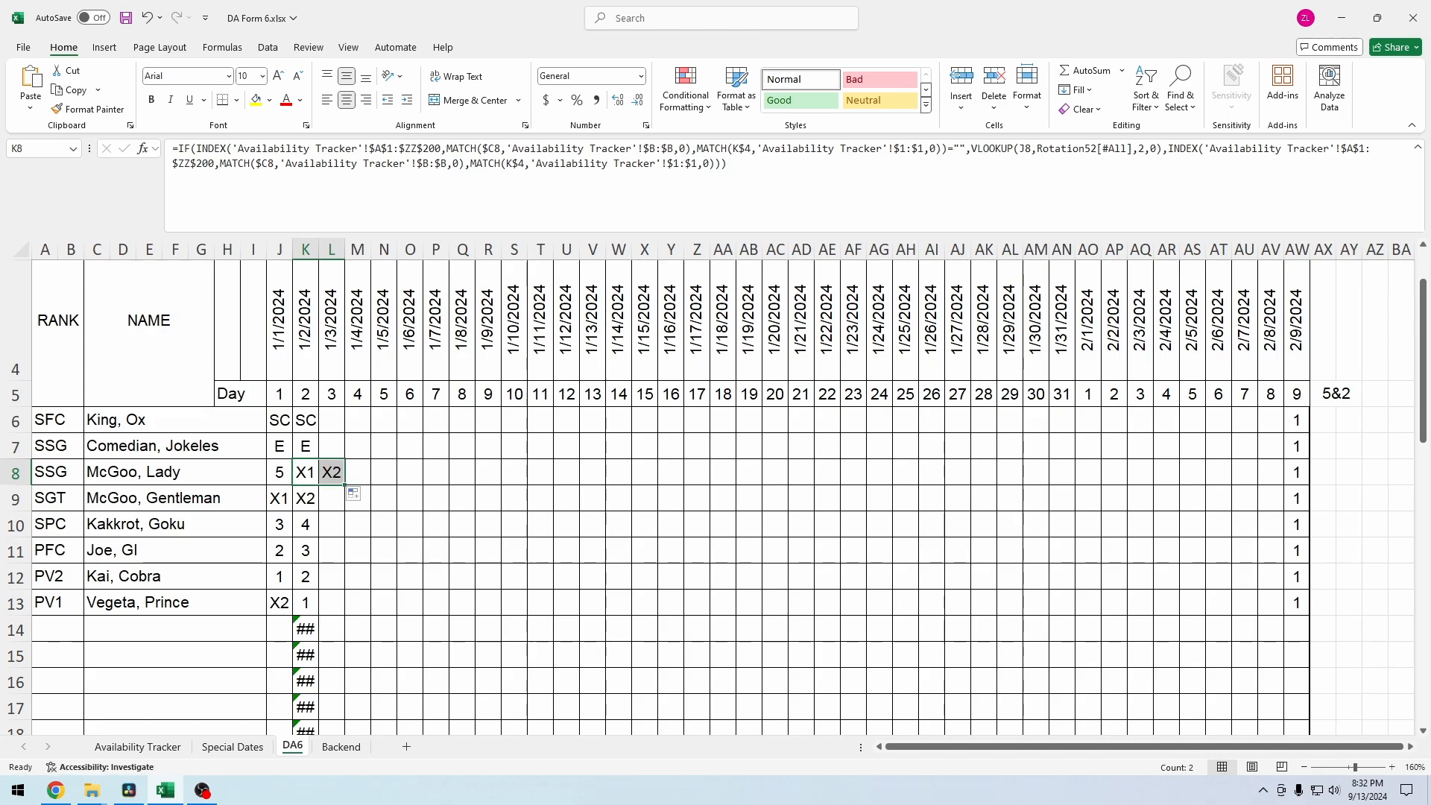
drag(345, 485, 919, 485)
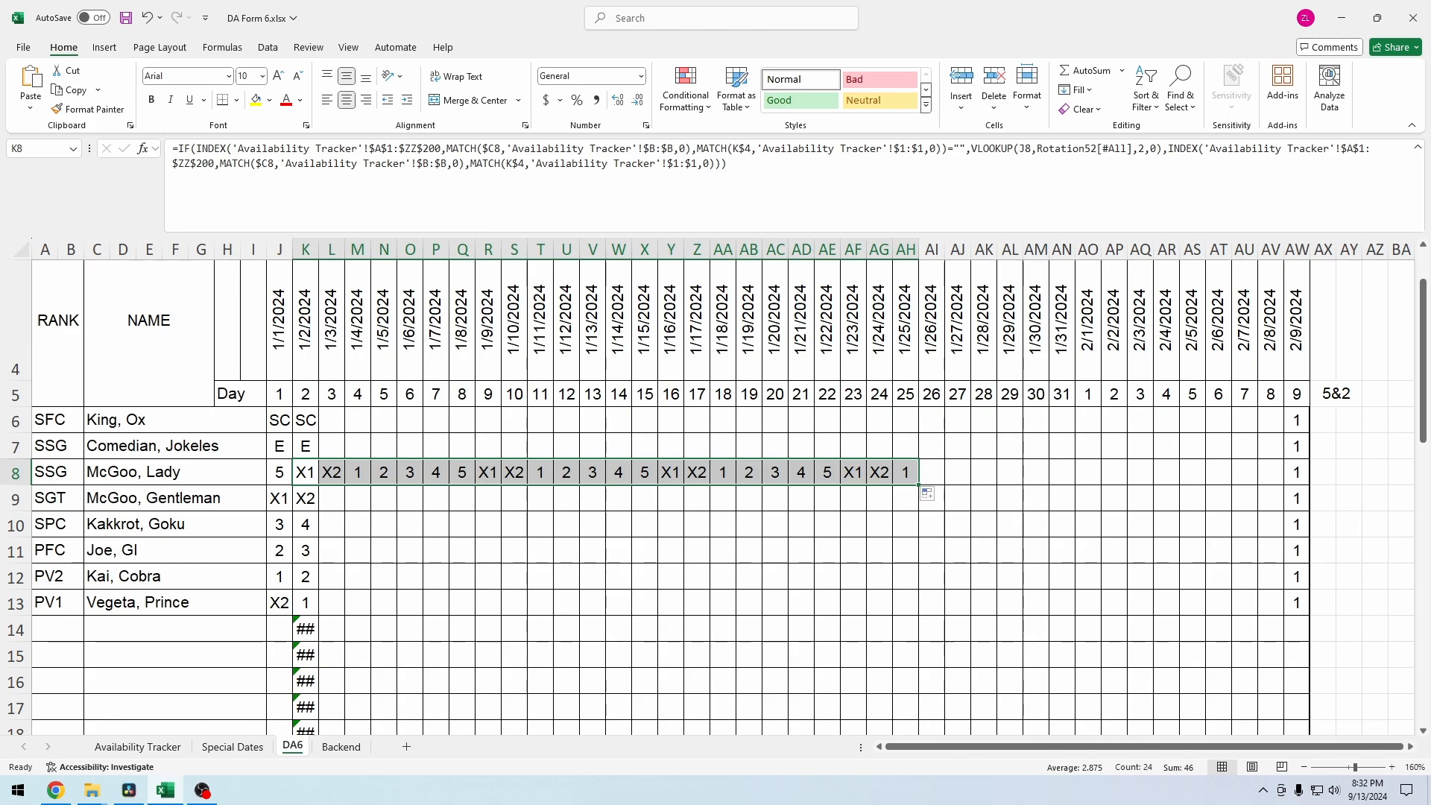
Step: Examine the column K formulas in the rows without names, comparing the empty name cell C14 with K14
key(ctrl+Down)
key(Up)
scroll(670, 492, up, 11)
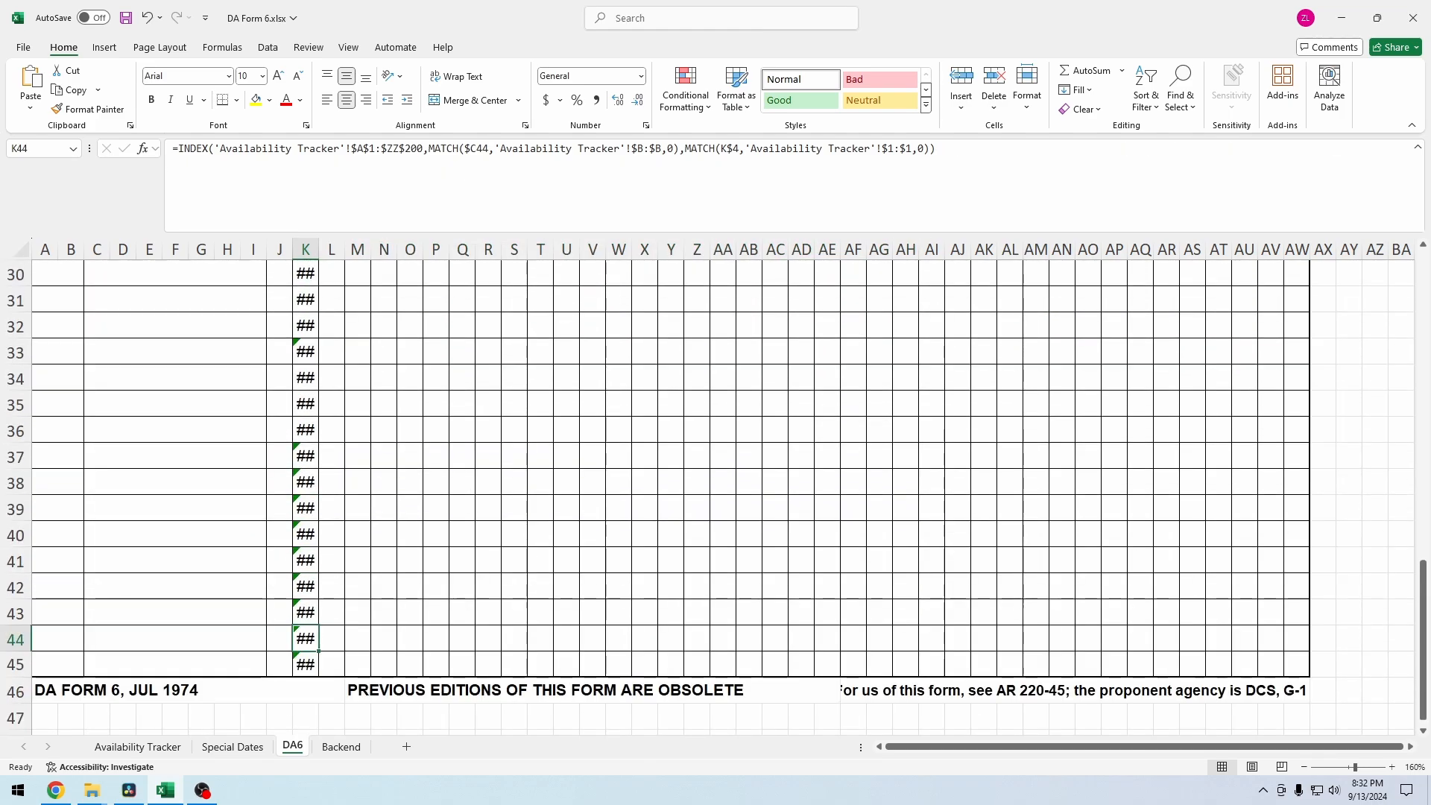
scroll(671, 492, up, 1)
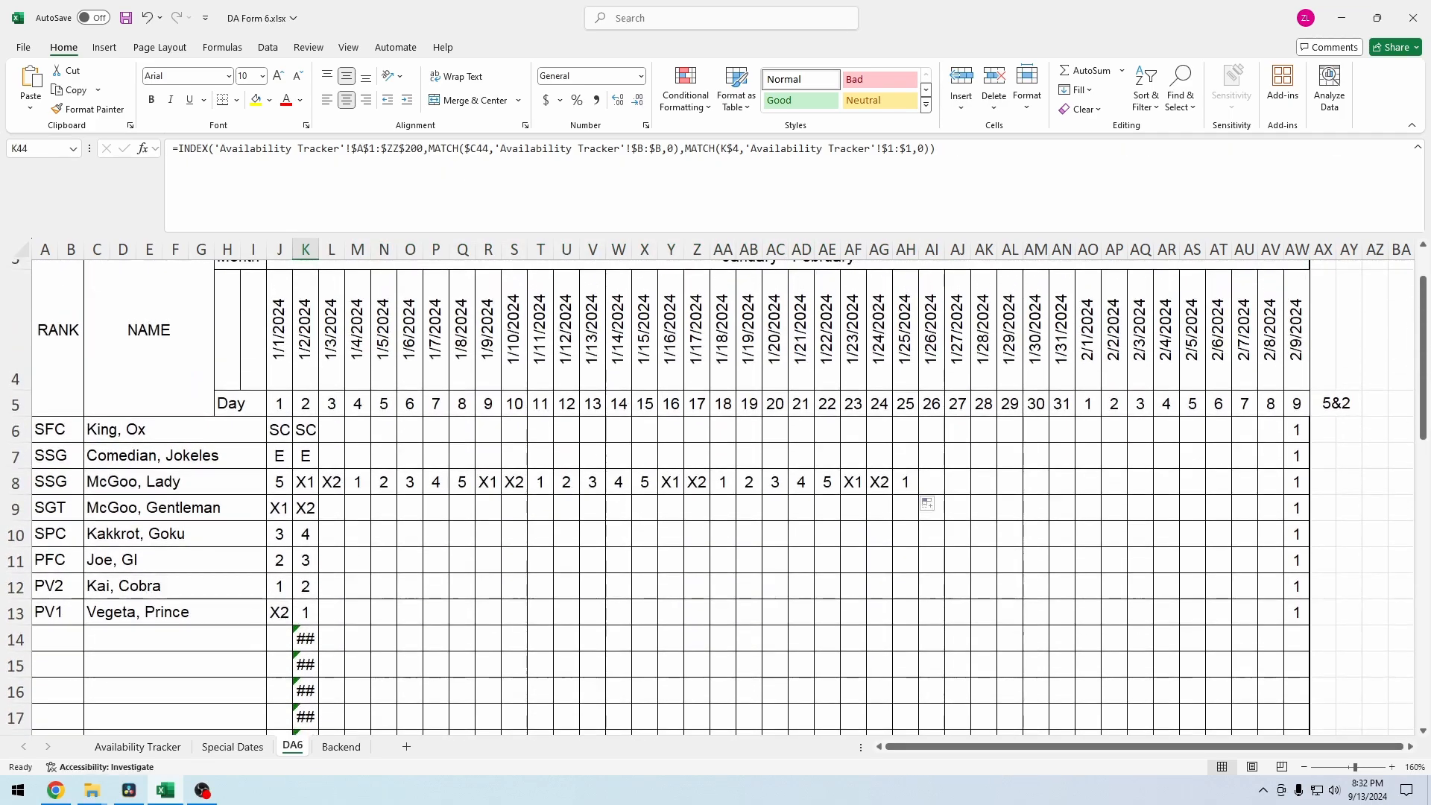
click(175, 639)
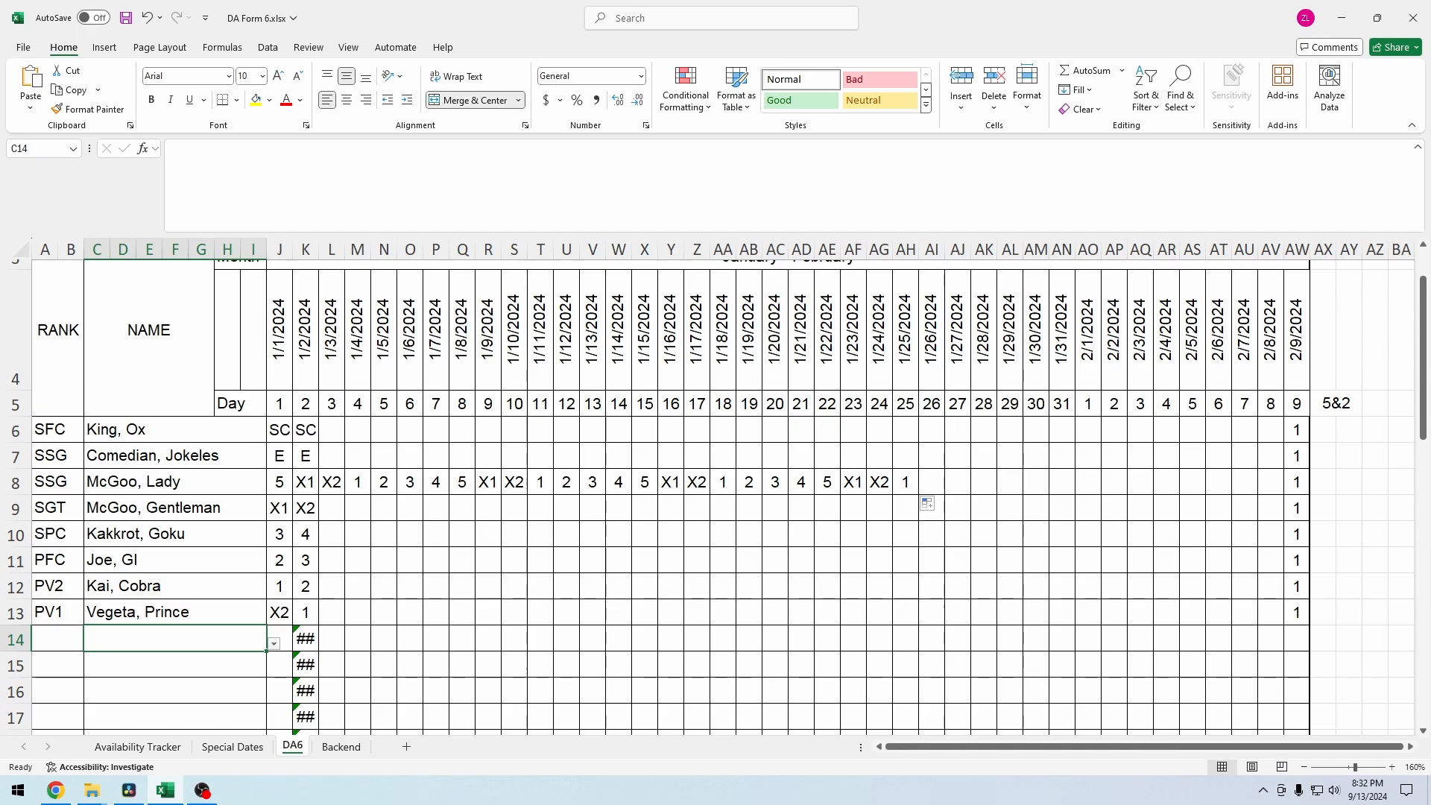
click(305, 639)
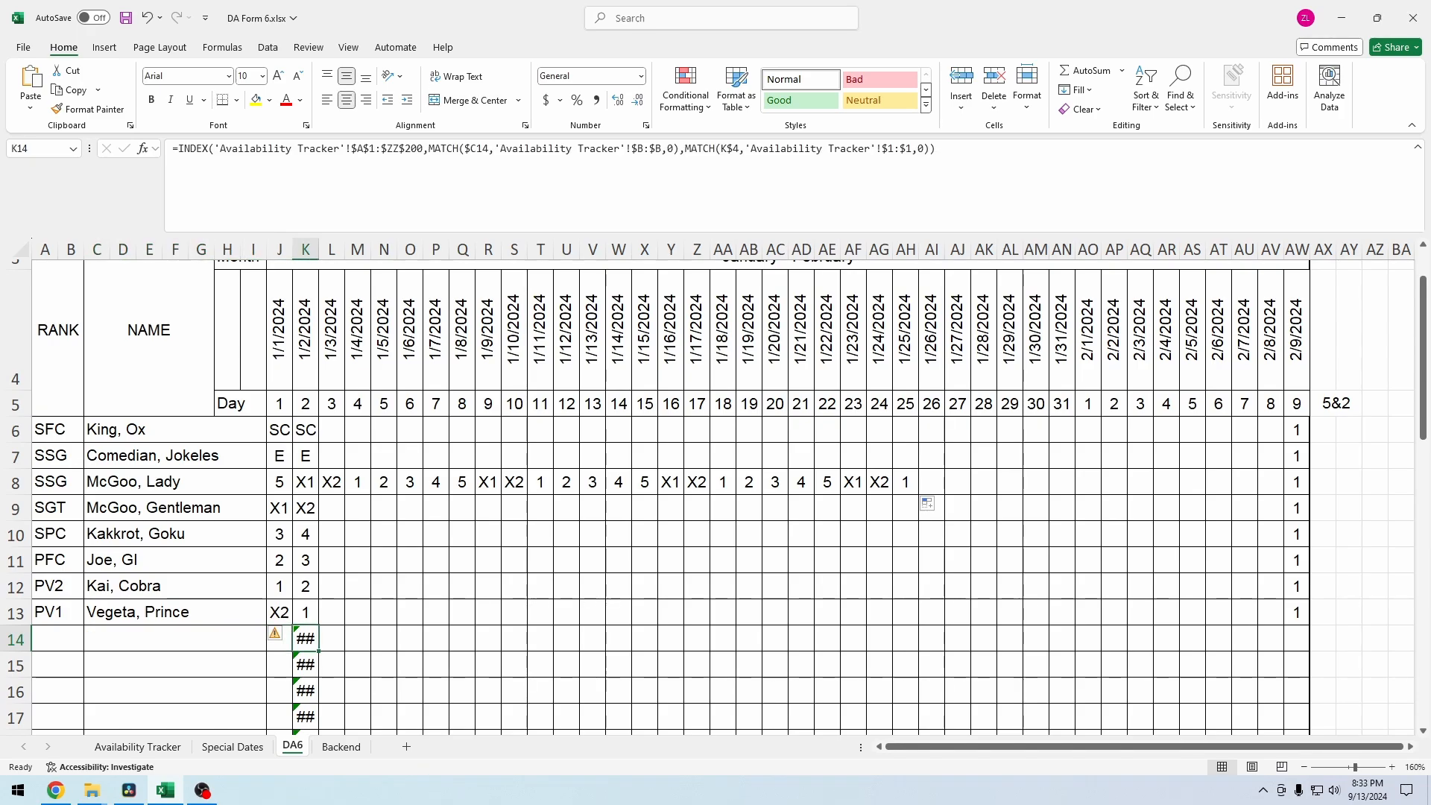
click(175, 639)
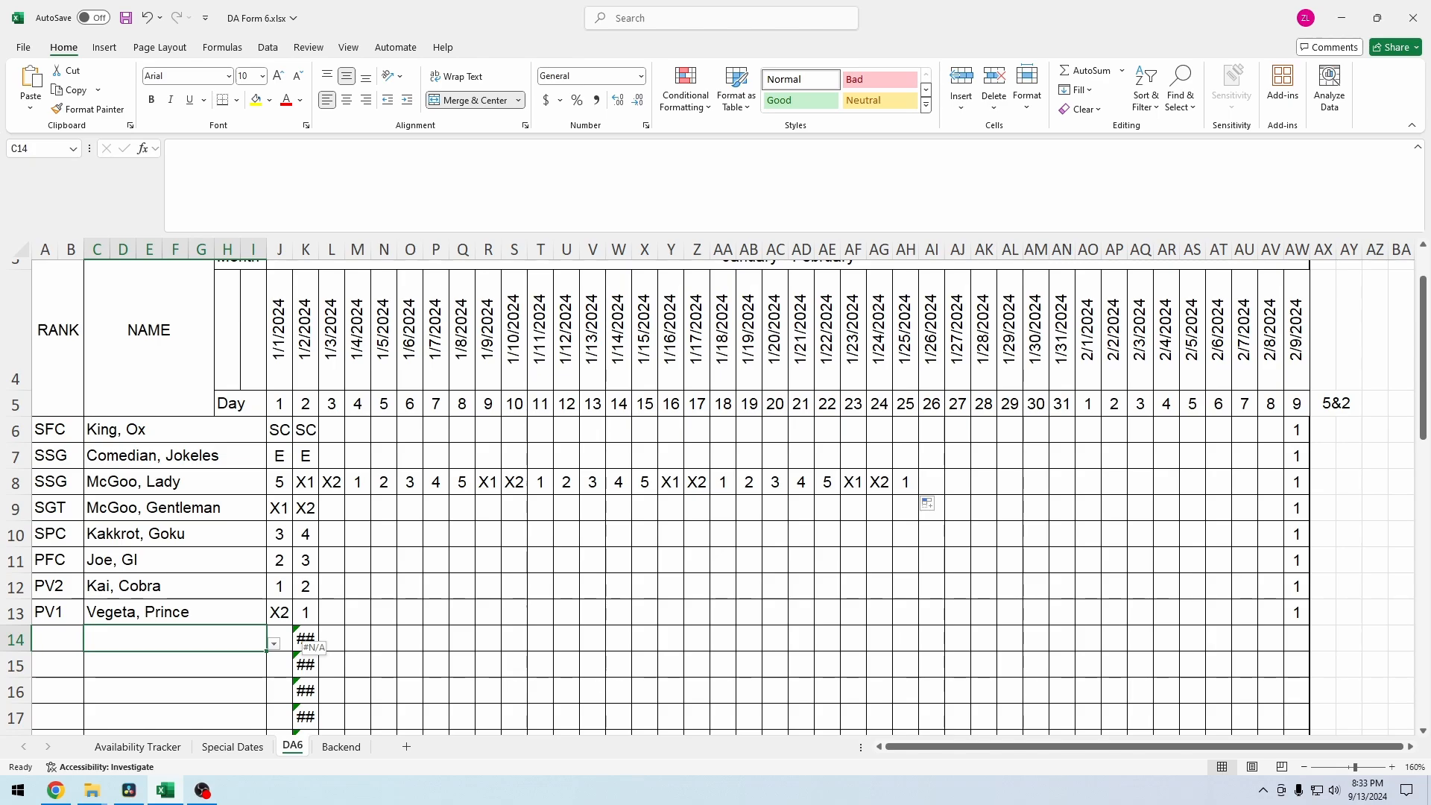
click(305, 639)
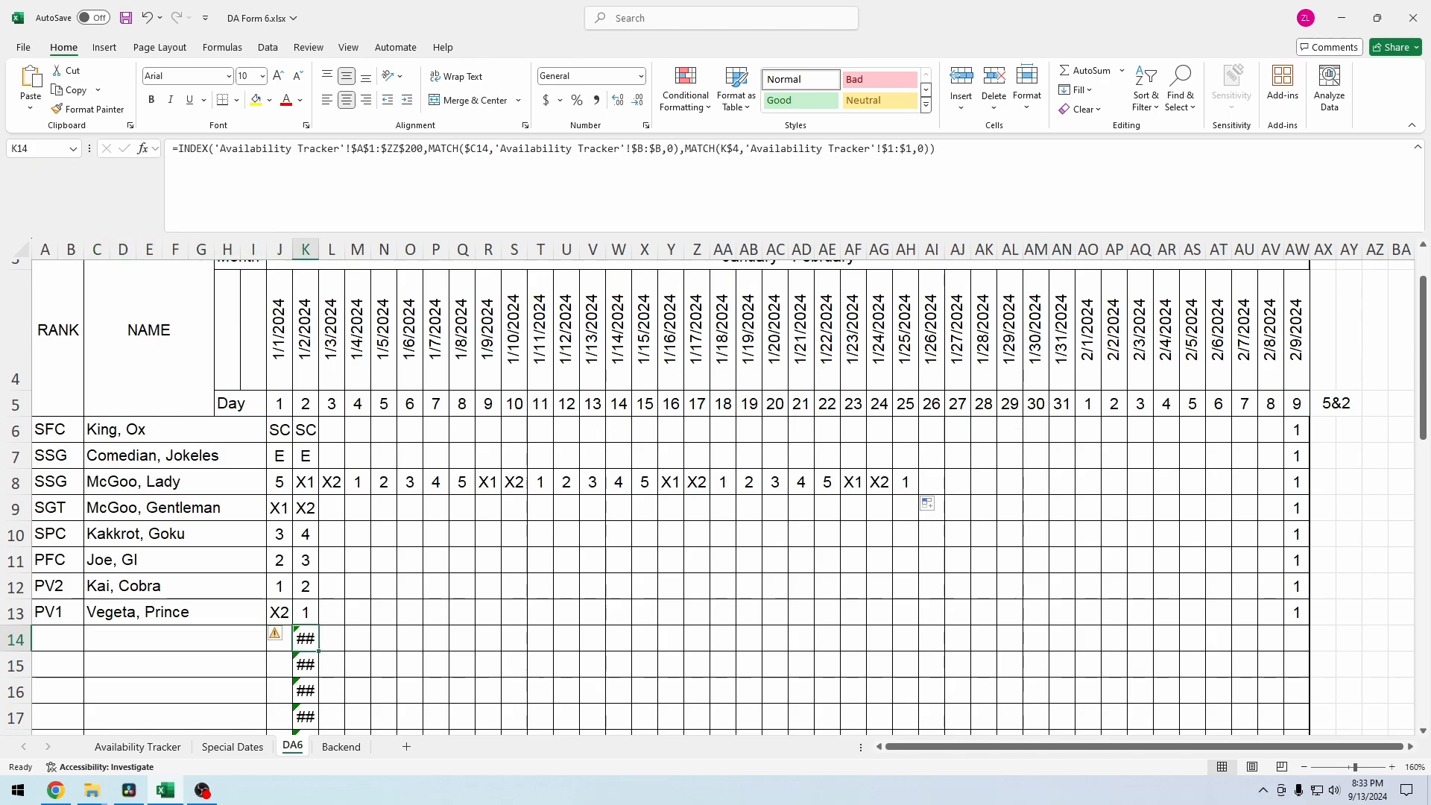
Step: Start an outer IF around the existing K6 formula, using the column-locked name cell $C6 in its logical test
click(305, 430)
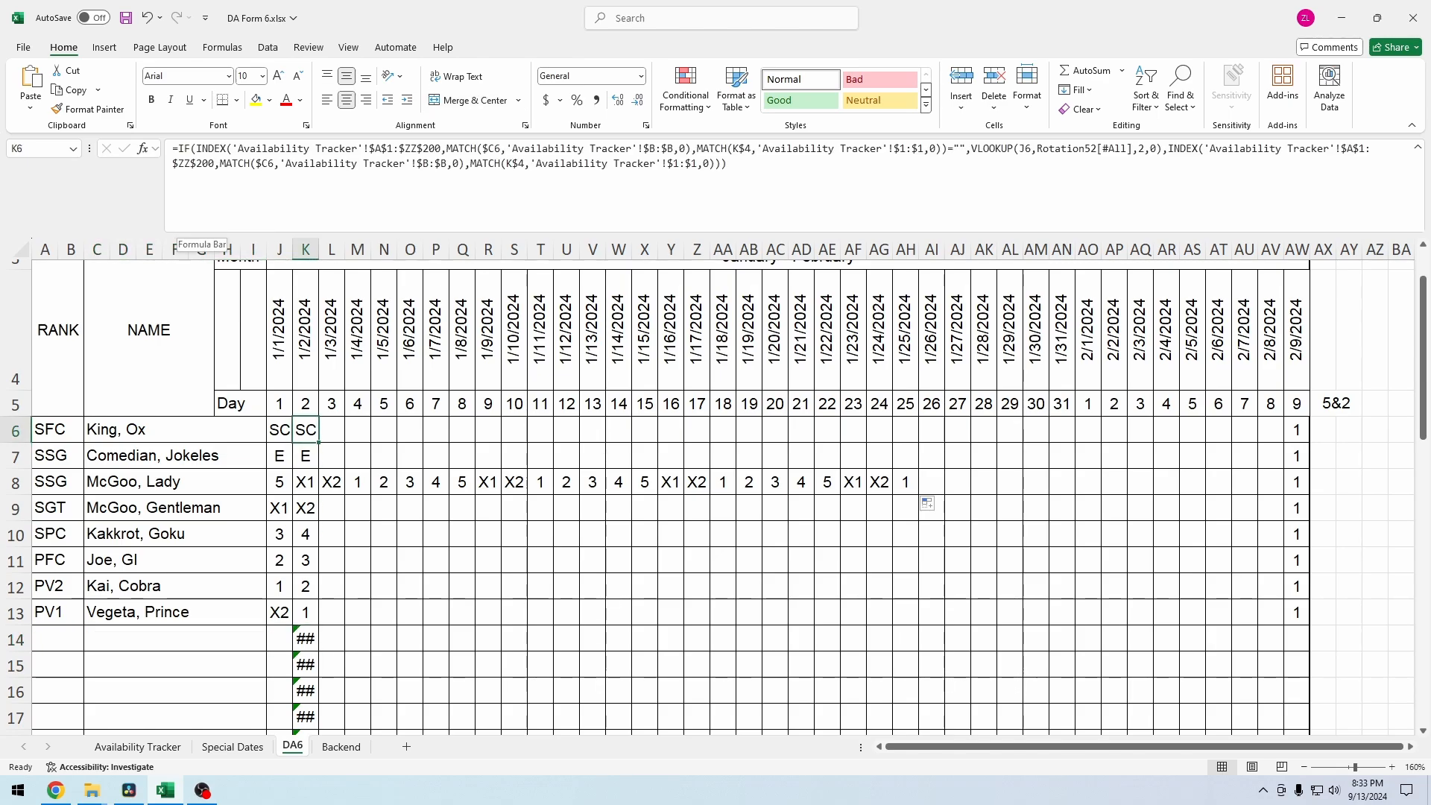
click(179, 148)
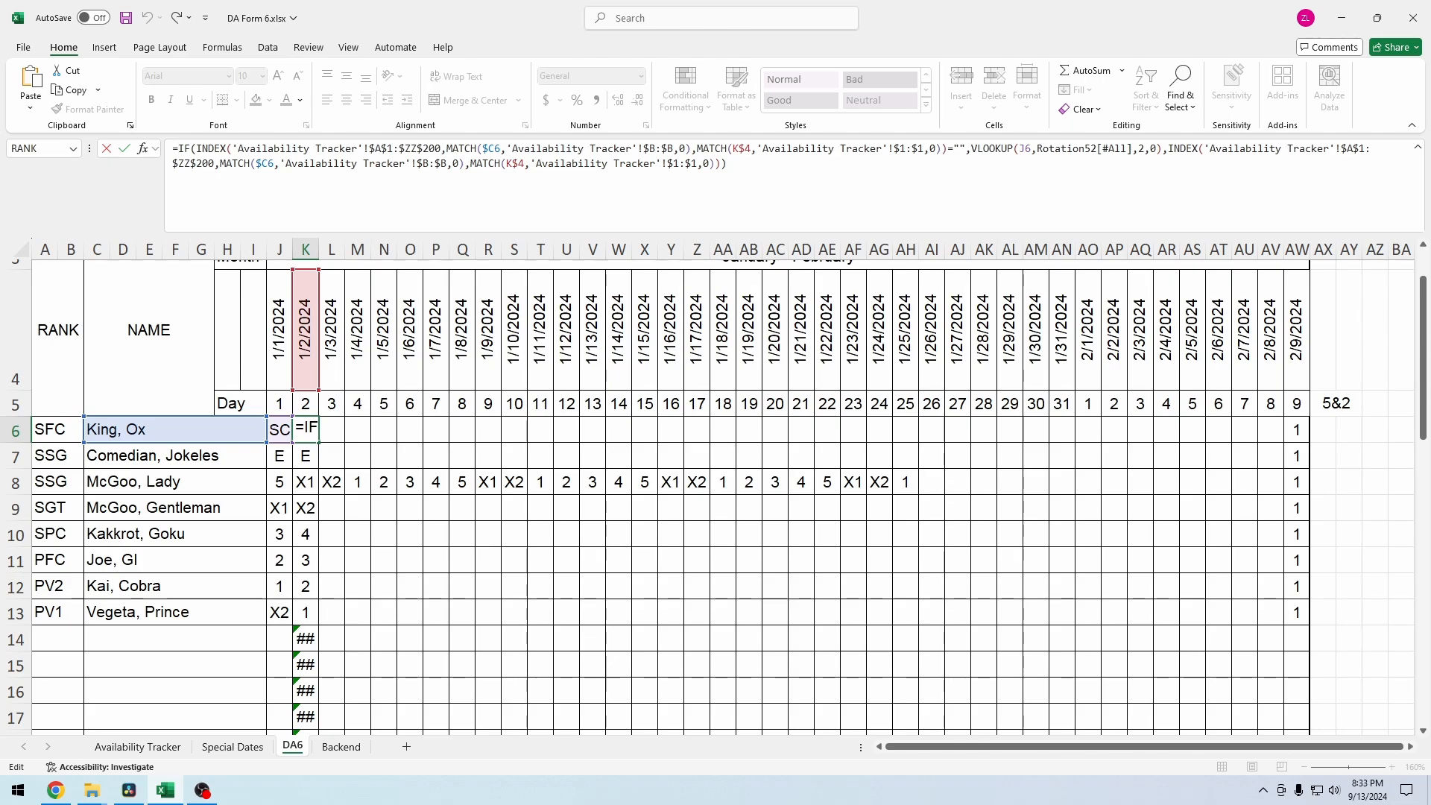
text(IF()
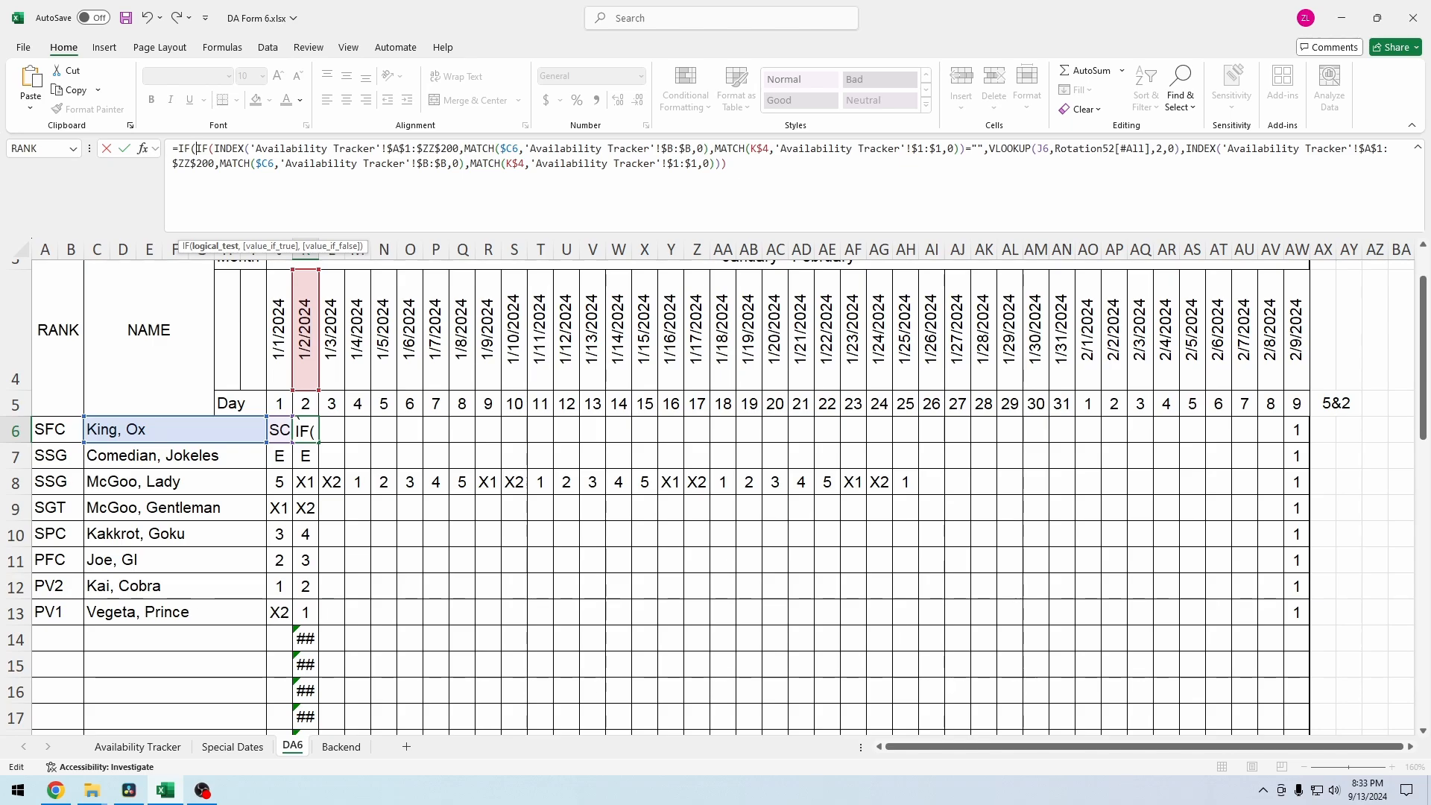
click(175, 430)
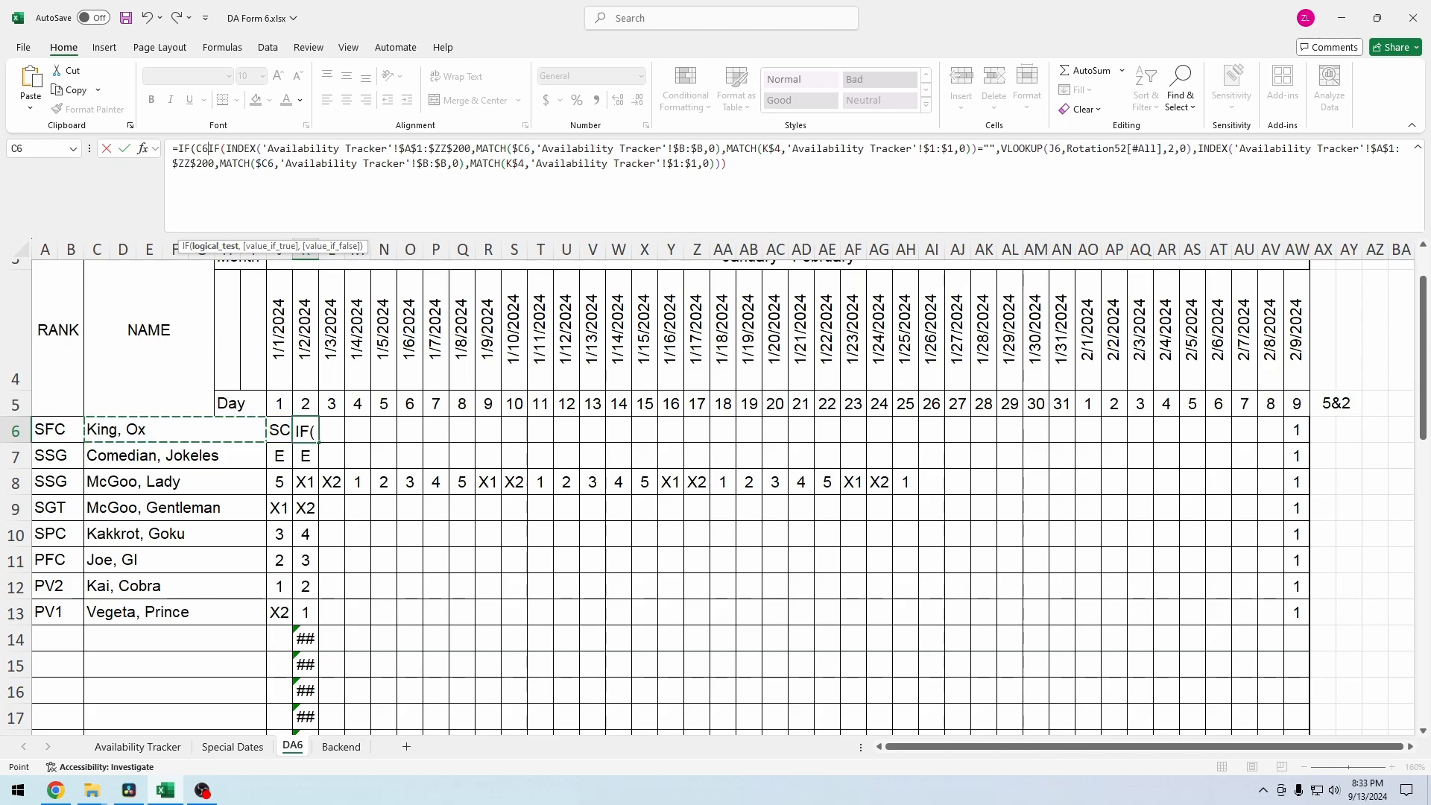
key(F4)
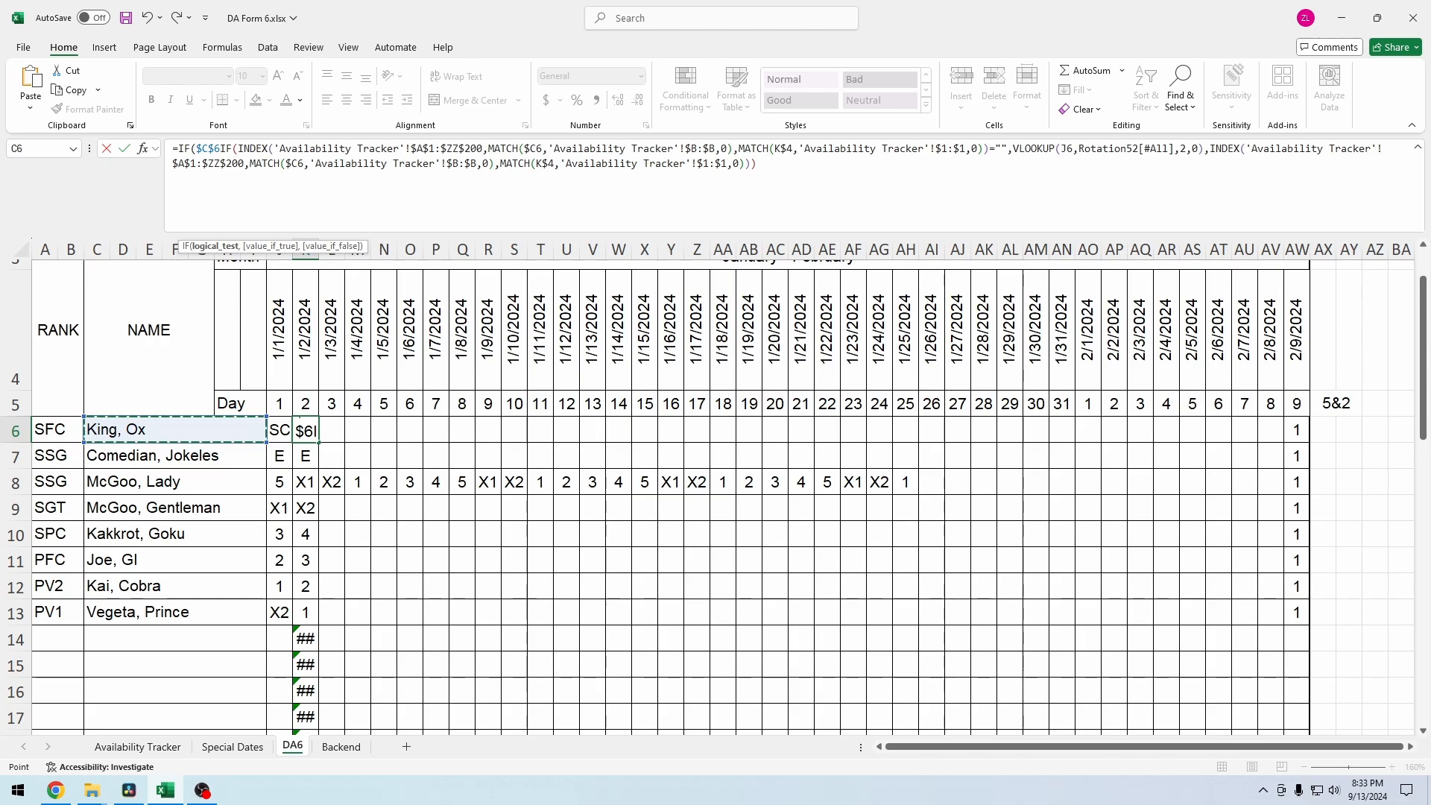
key(F4)
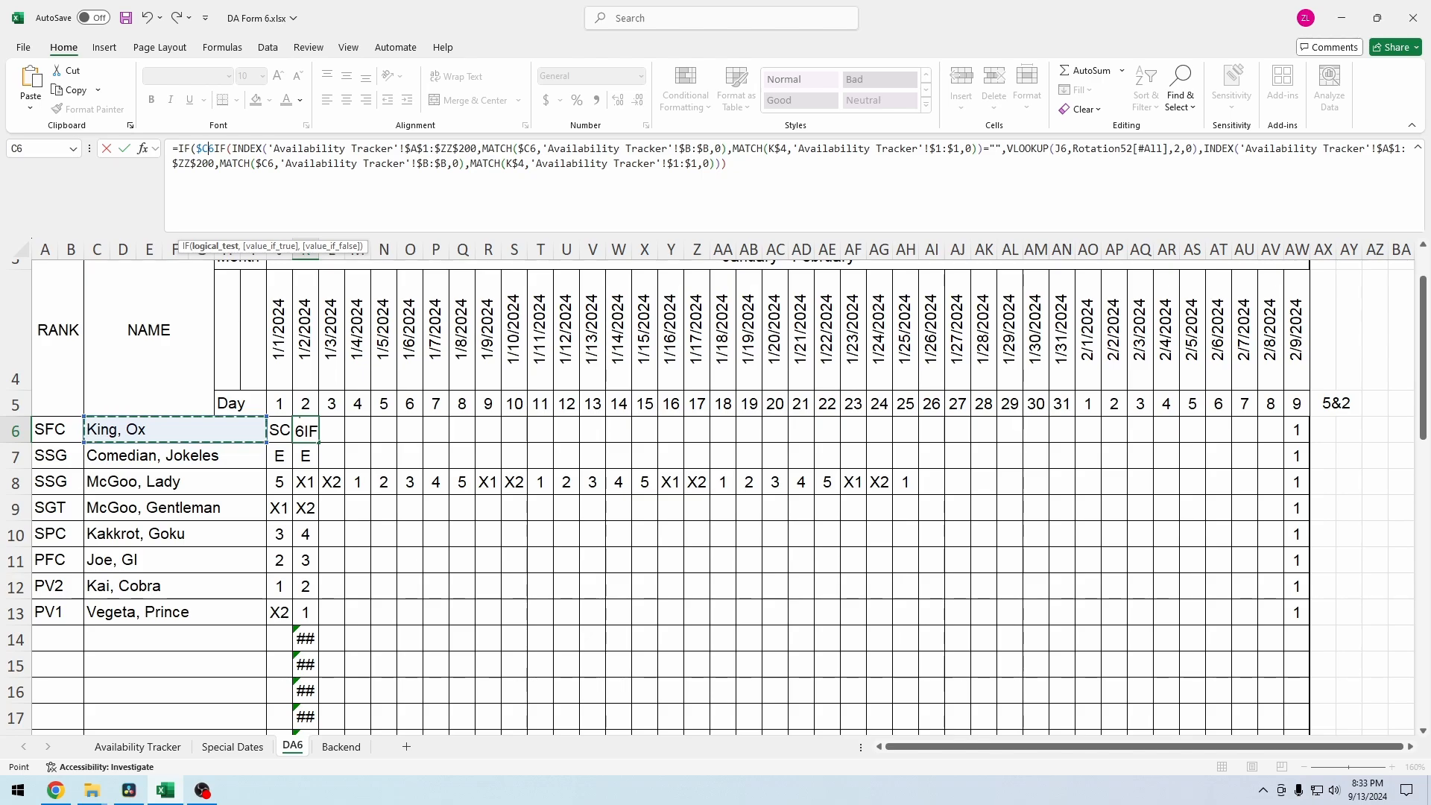
key(F4)
key(F4)
key(F4)
key(F4)
key(F4)
text(,)
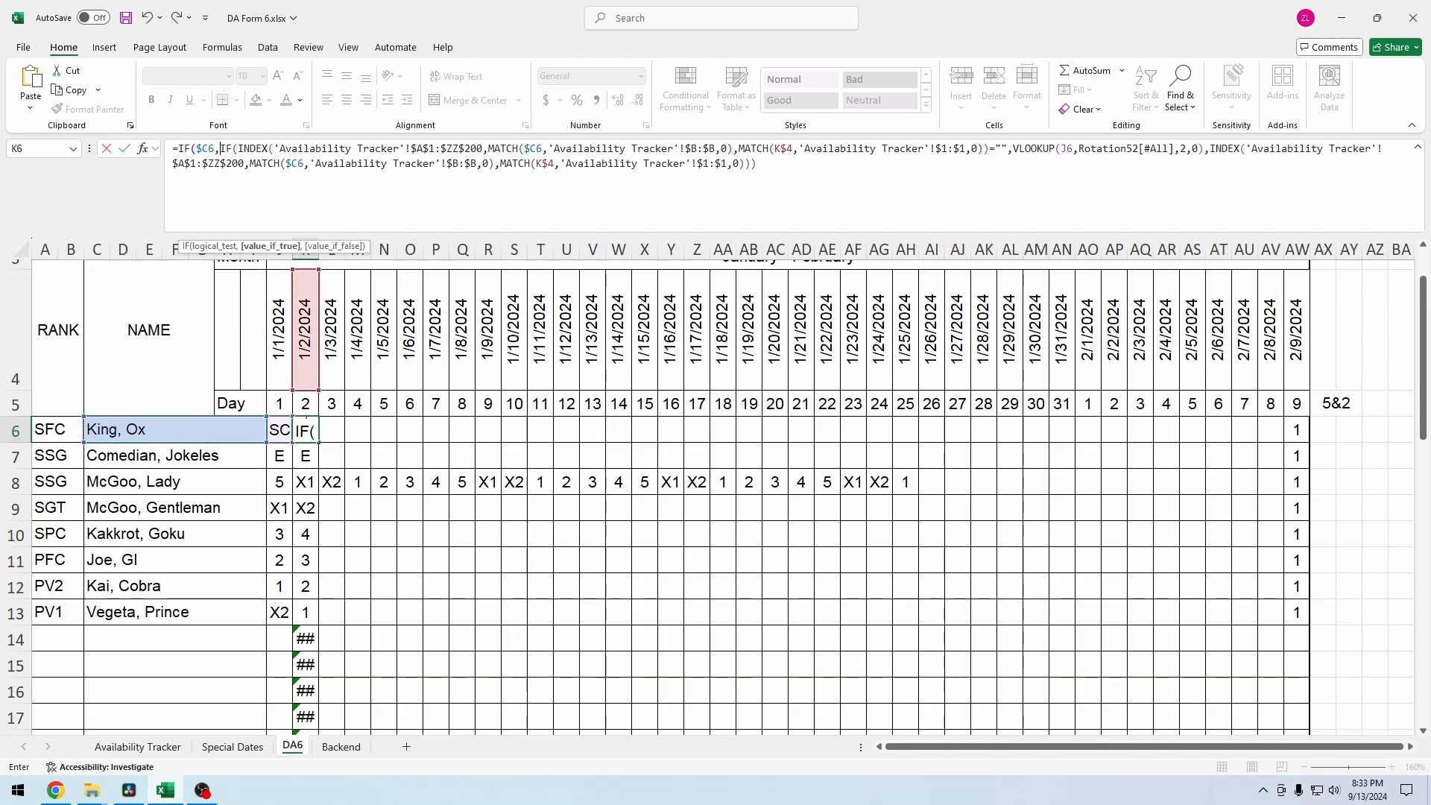
text(=)
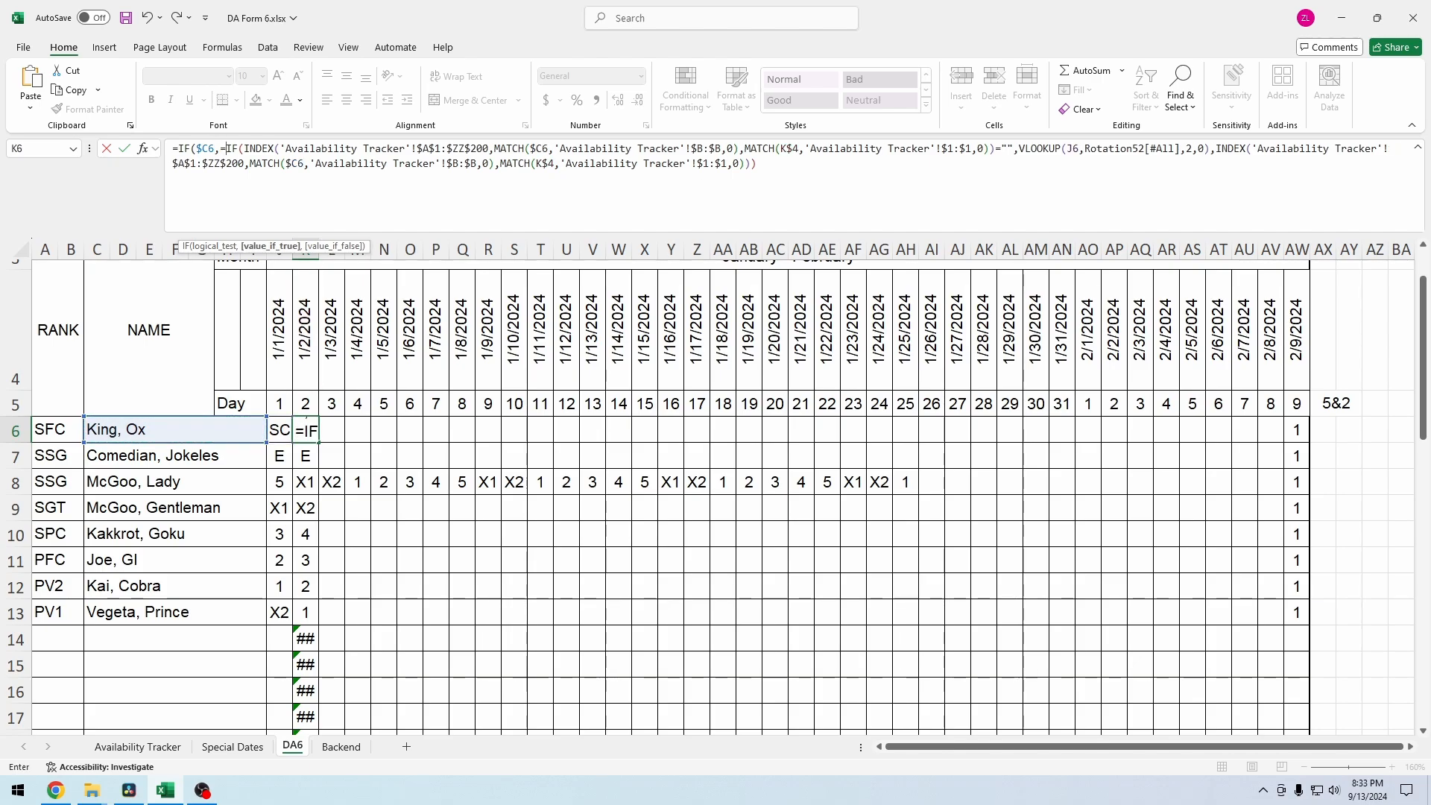
text("")
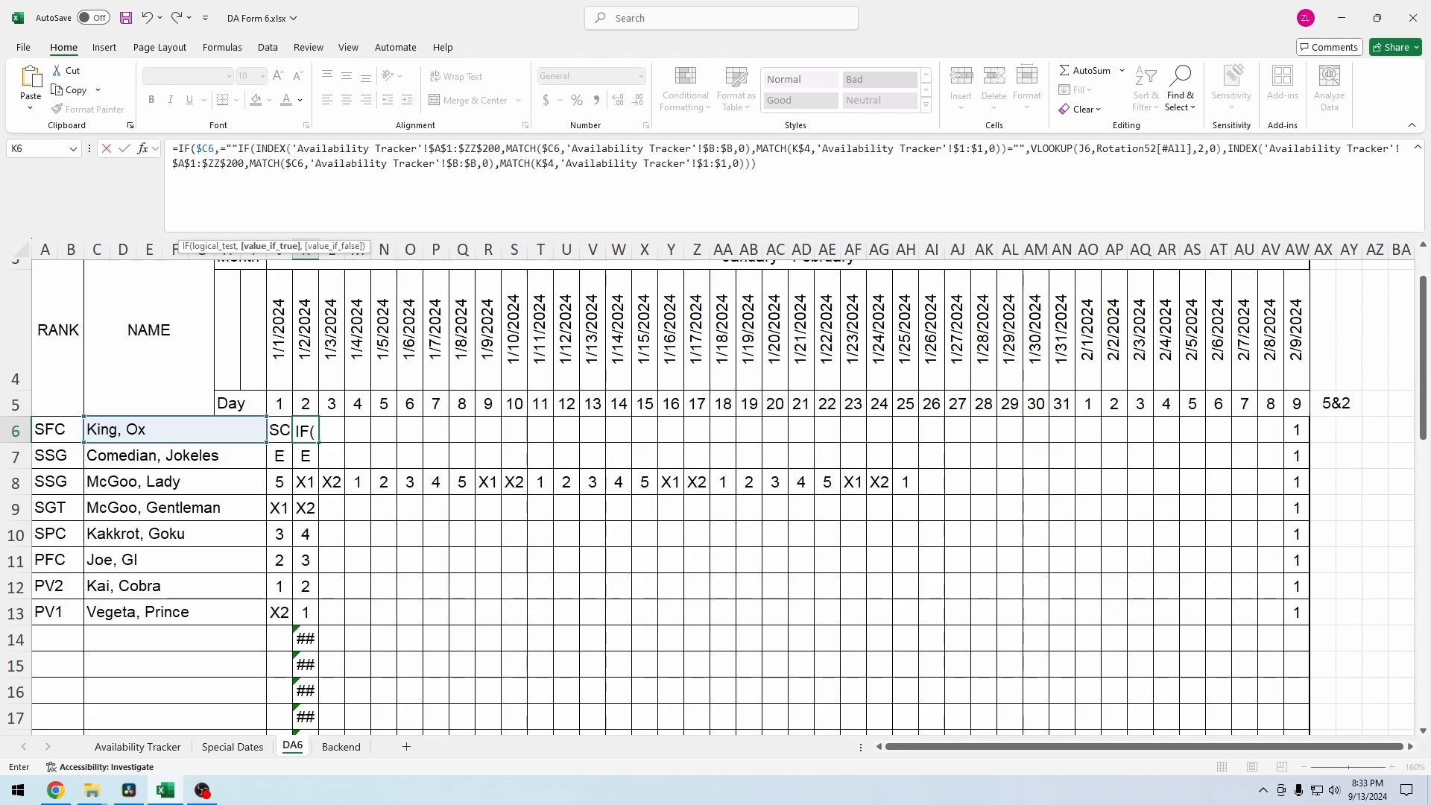
text(,)
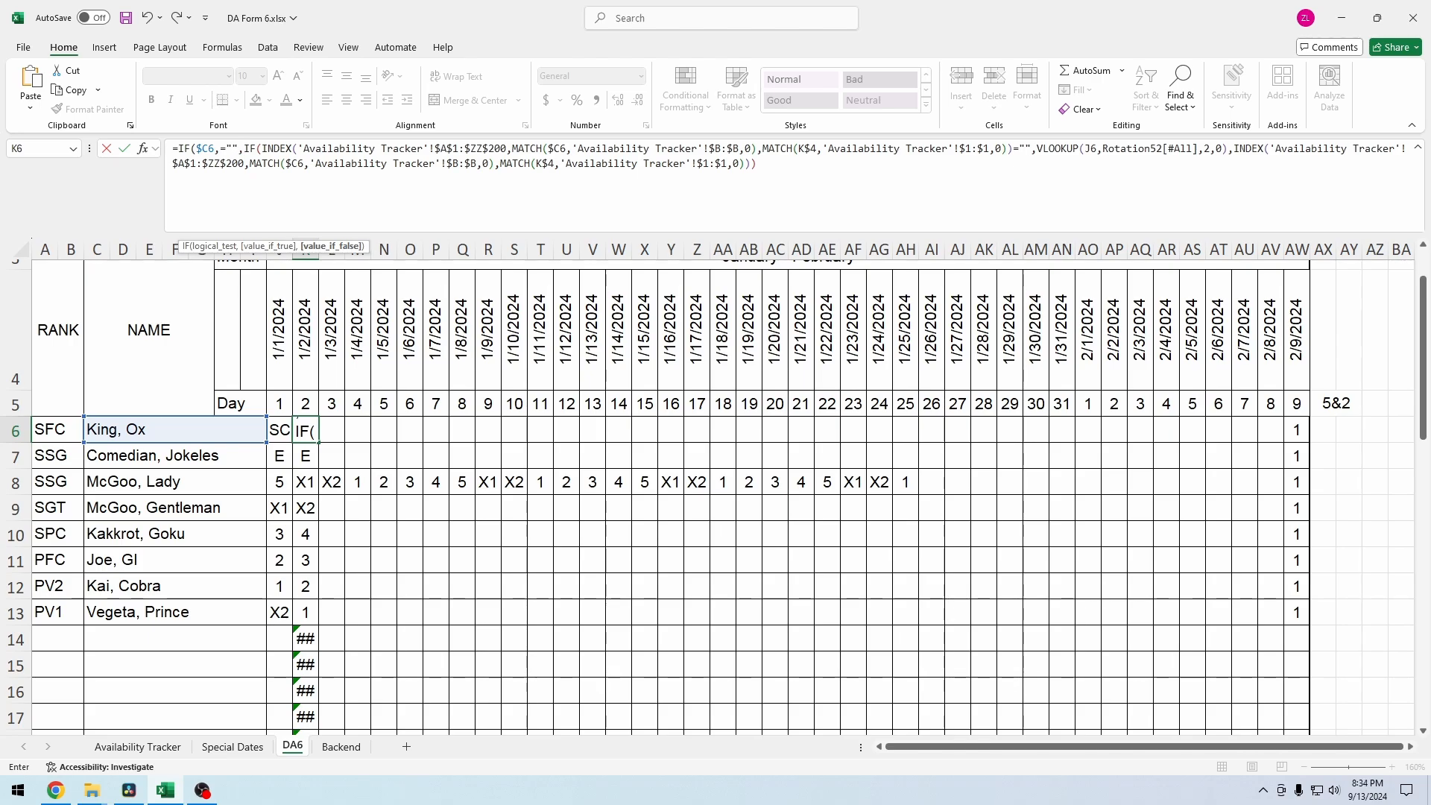
key(BackSpace)
key(BackSpace)
key(BackSpace)
key(BackSpace)
key(BackSpace)
Step: Complete K6's outer IF with the test $C6="", an empty string if true and the existing formula if false, and enter it
text(=)
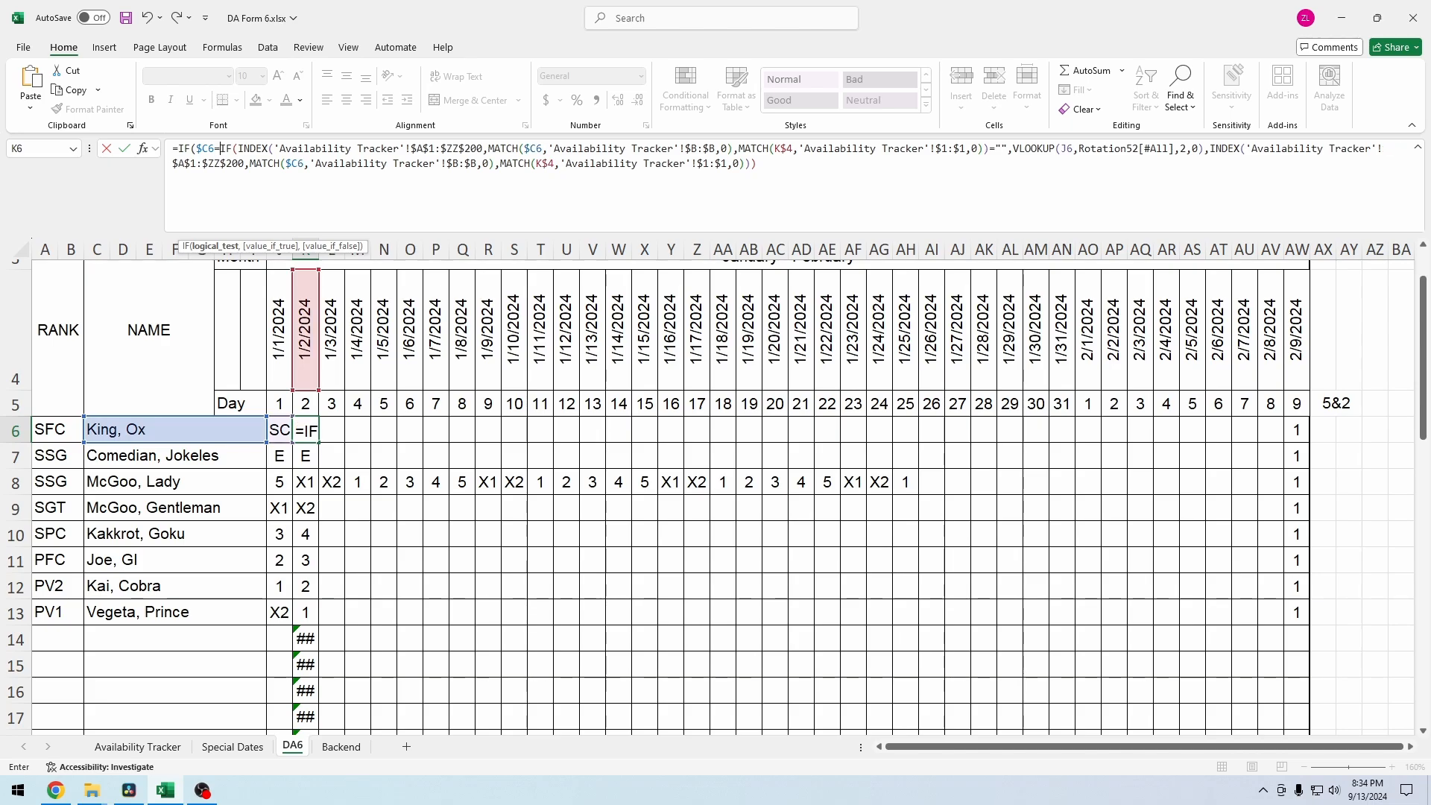
text("")
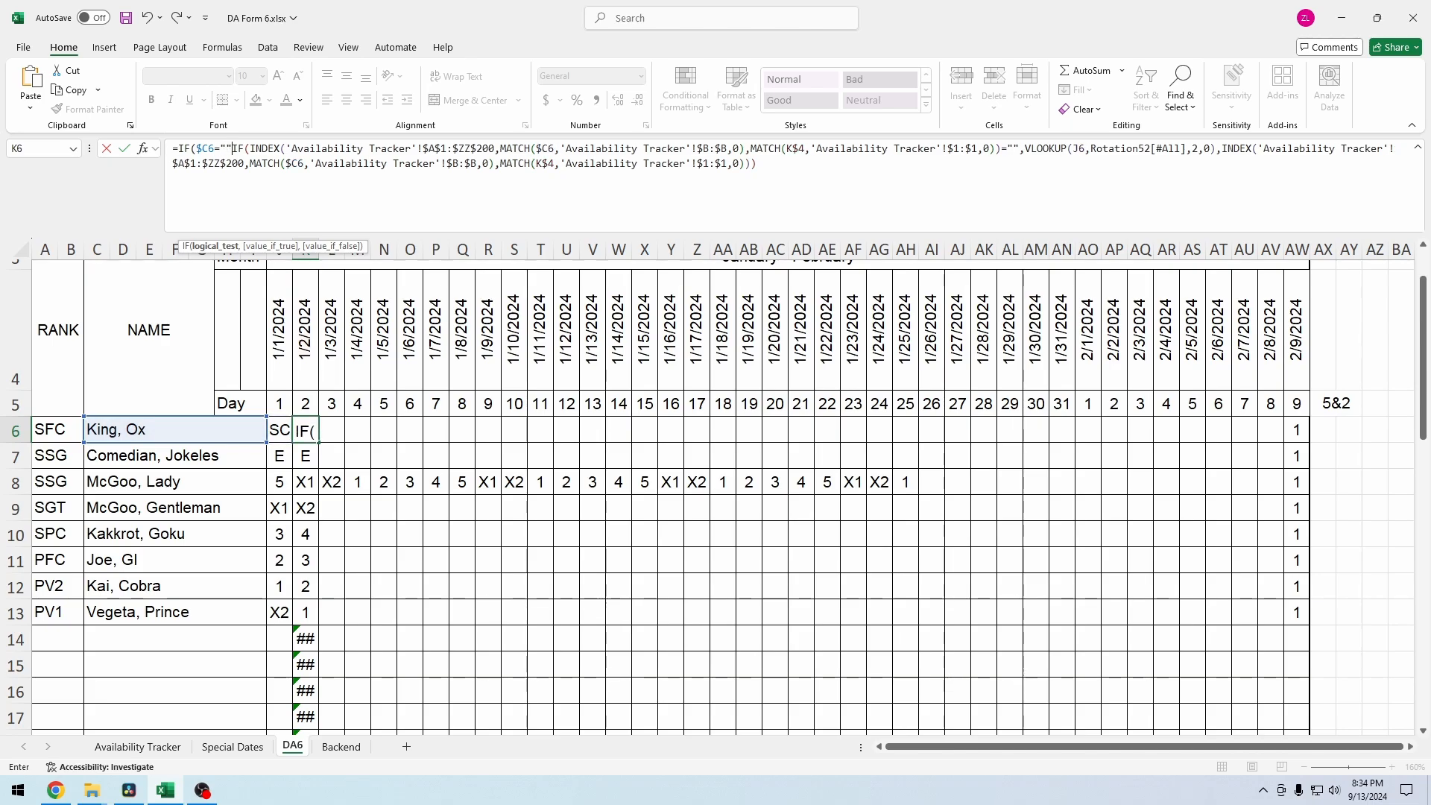
text(,)
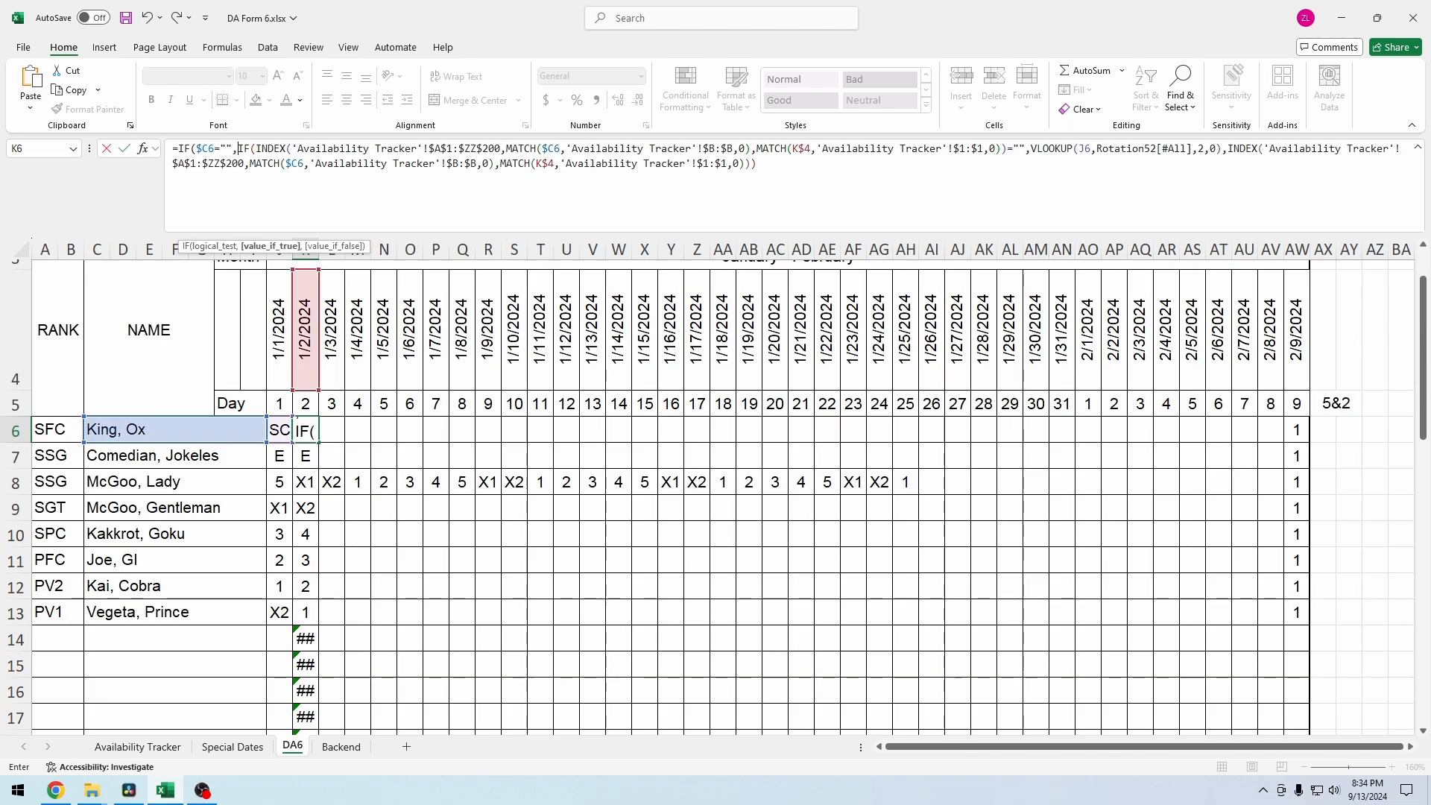
text("",)
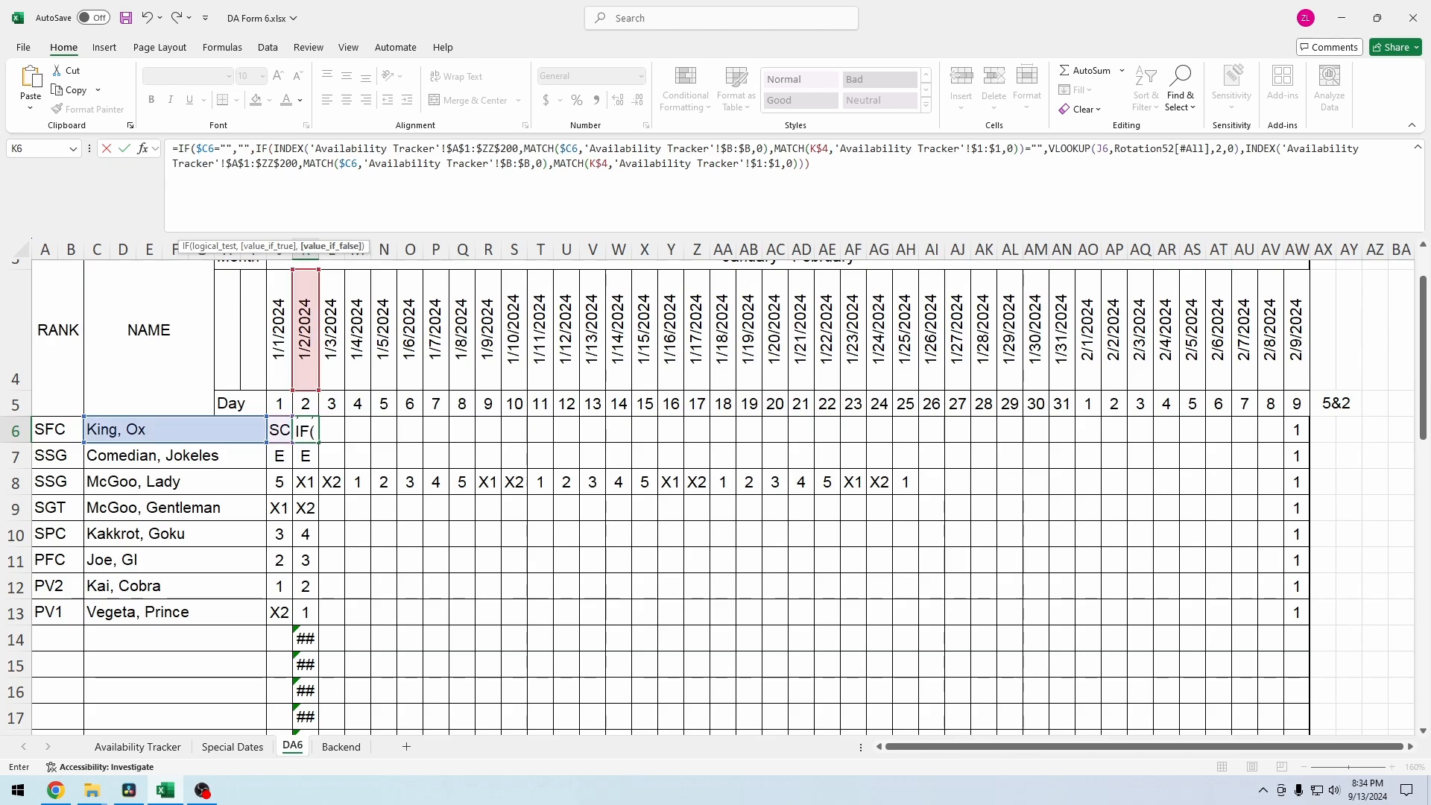
click(813, 164)
text())
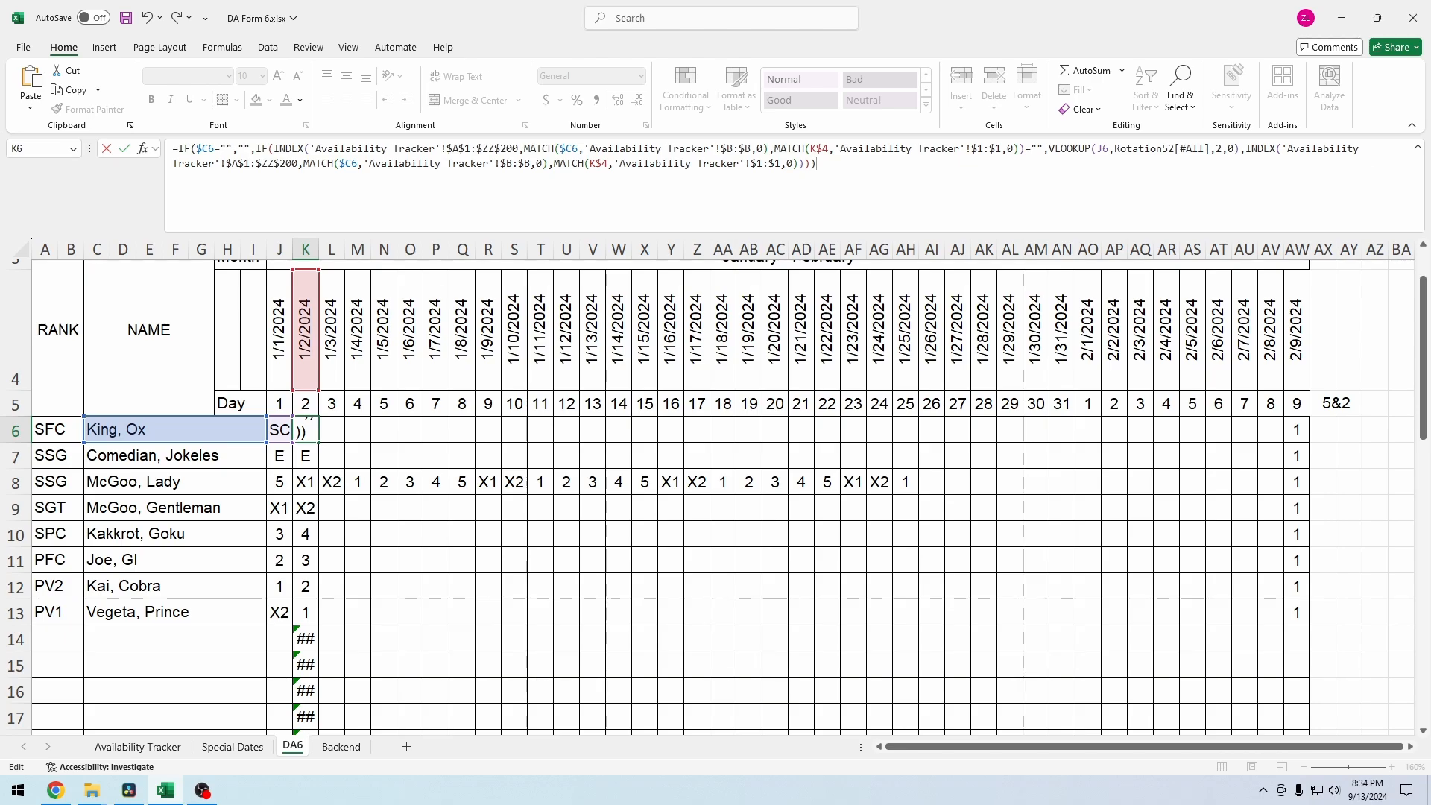
key(Return)
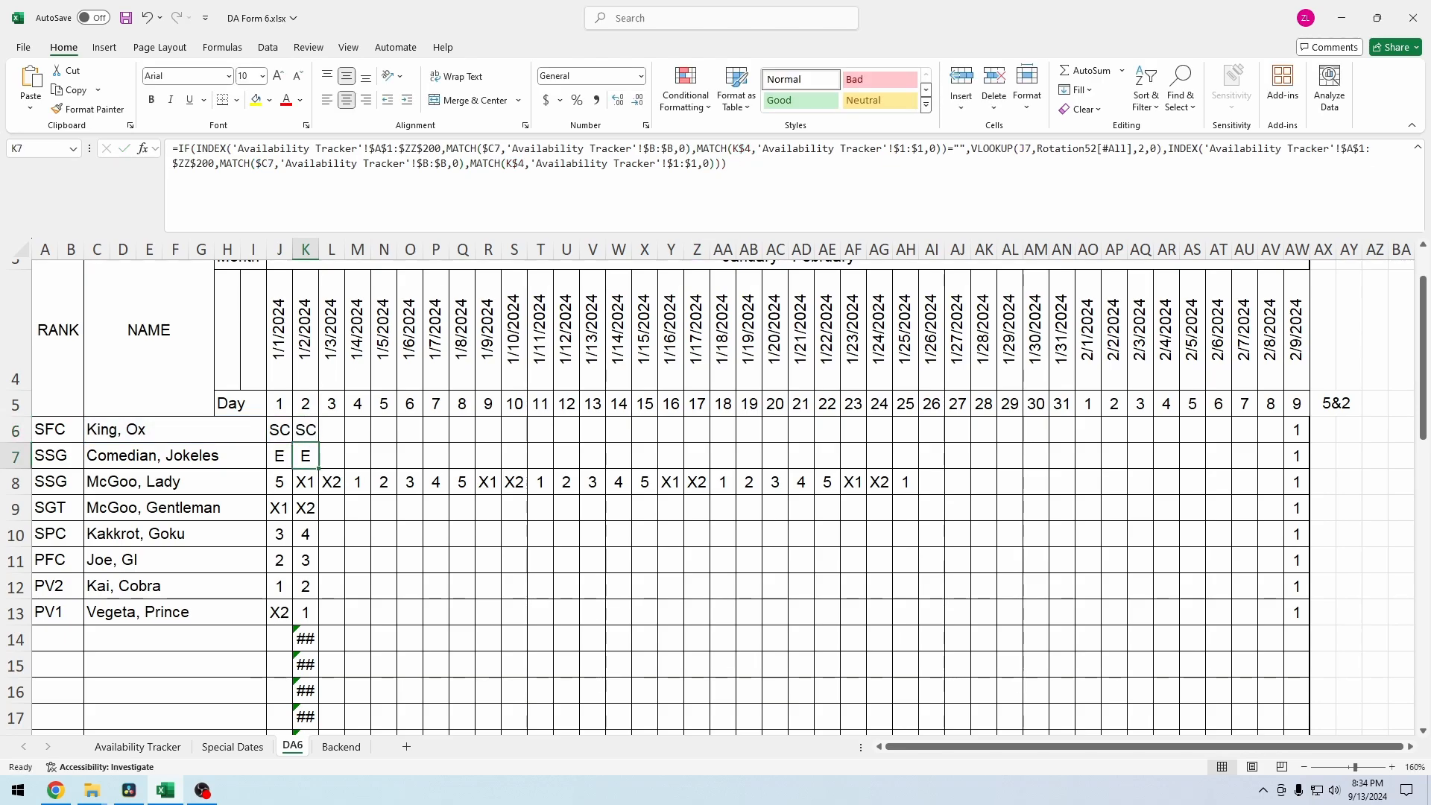
Step: Fill the revised K6 formula down column K and check the formula in K14, a row without a name
click(305, 430)
double_click(318, 442)
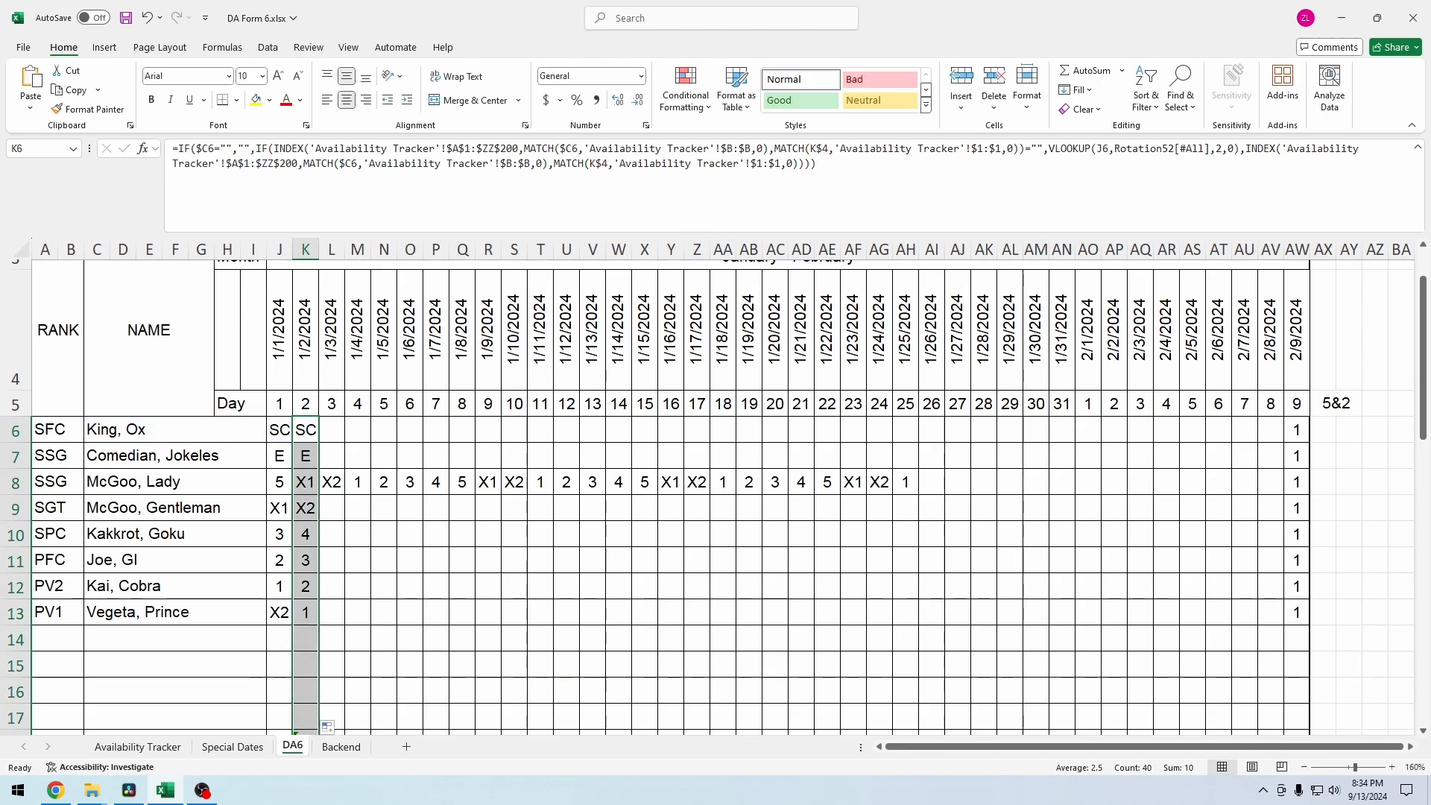
scroll(715, 492, down, 3)
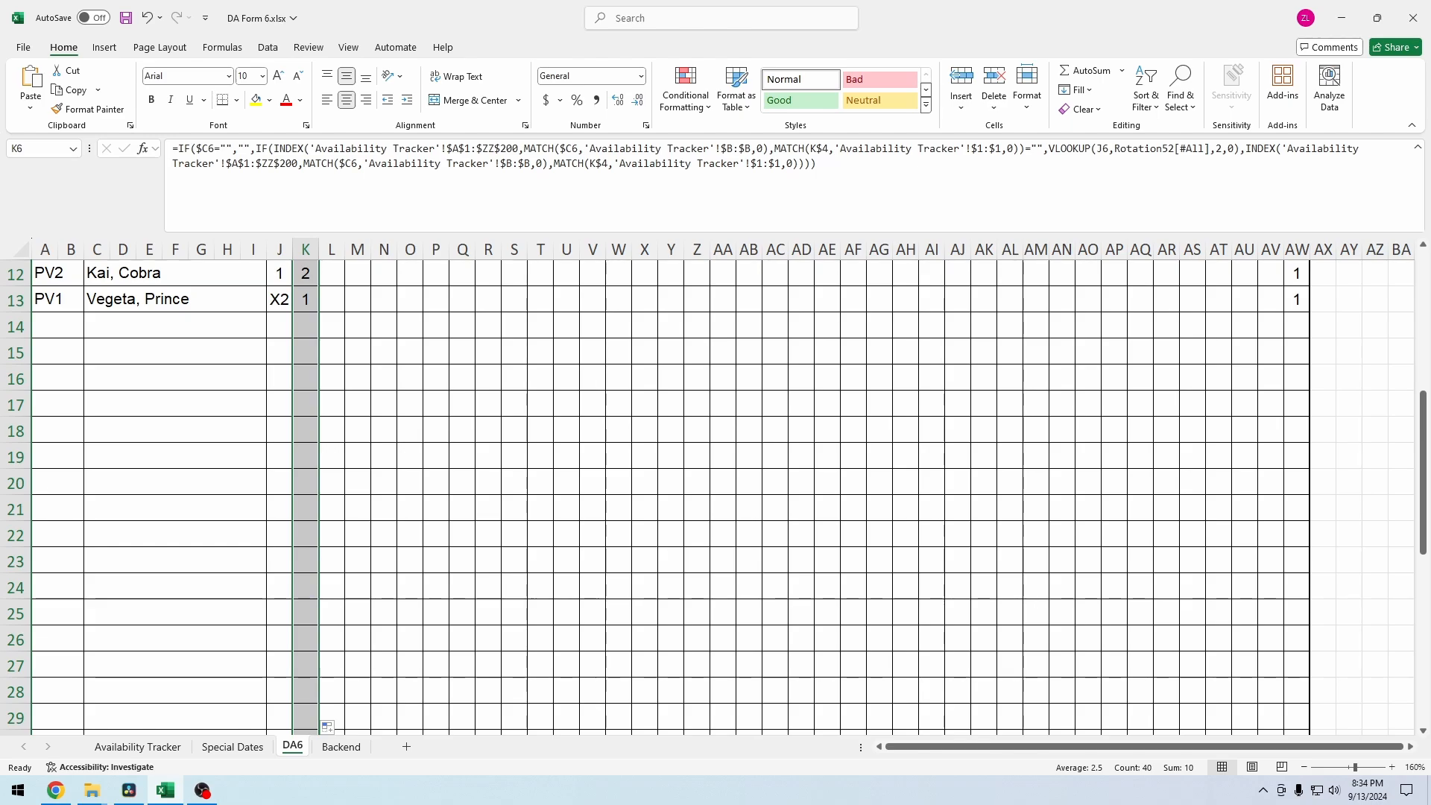
click(306, 326)
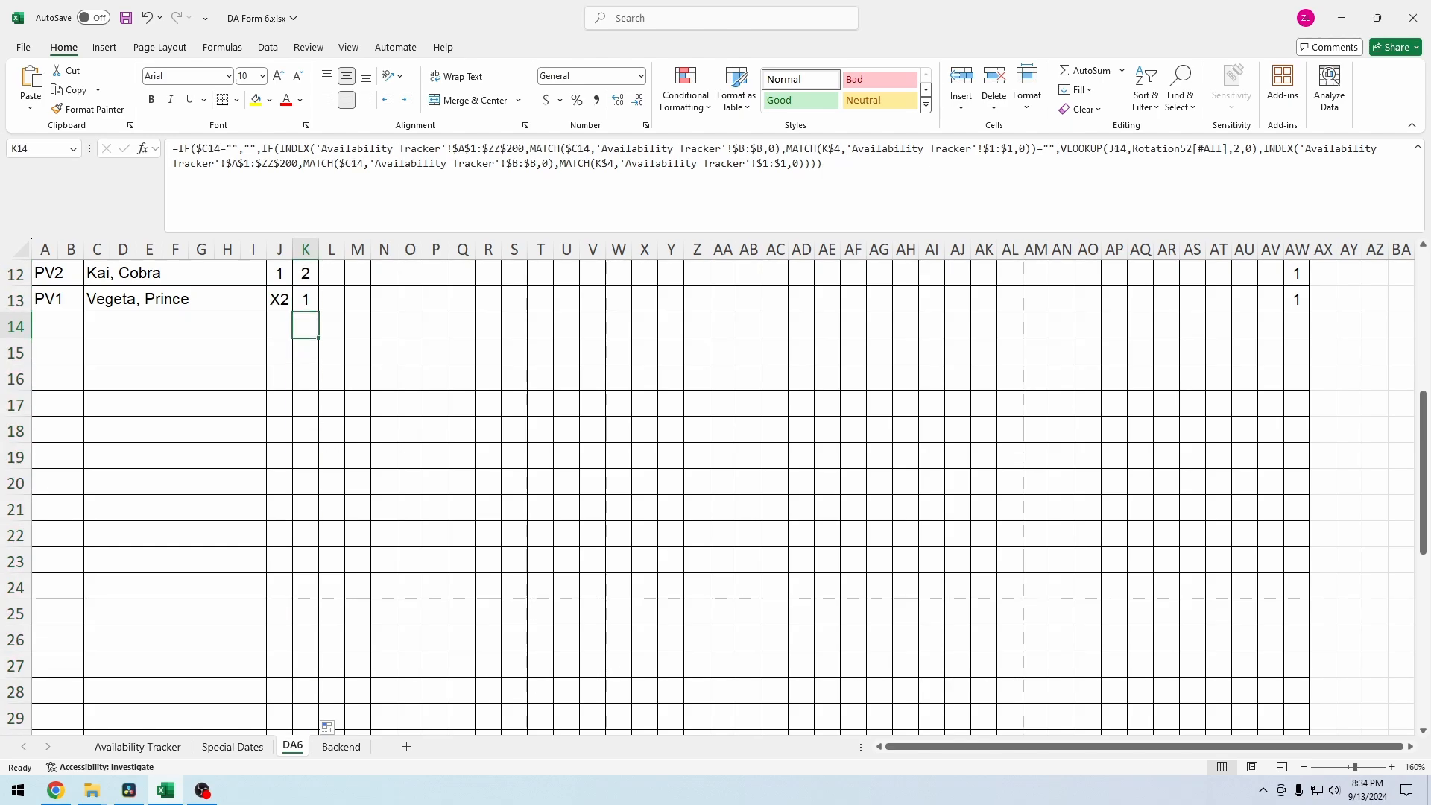
scroll(715, 491, up, 3)
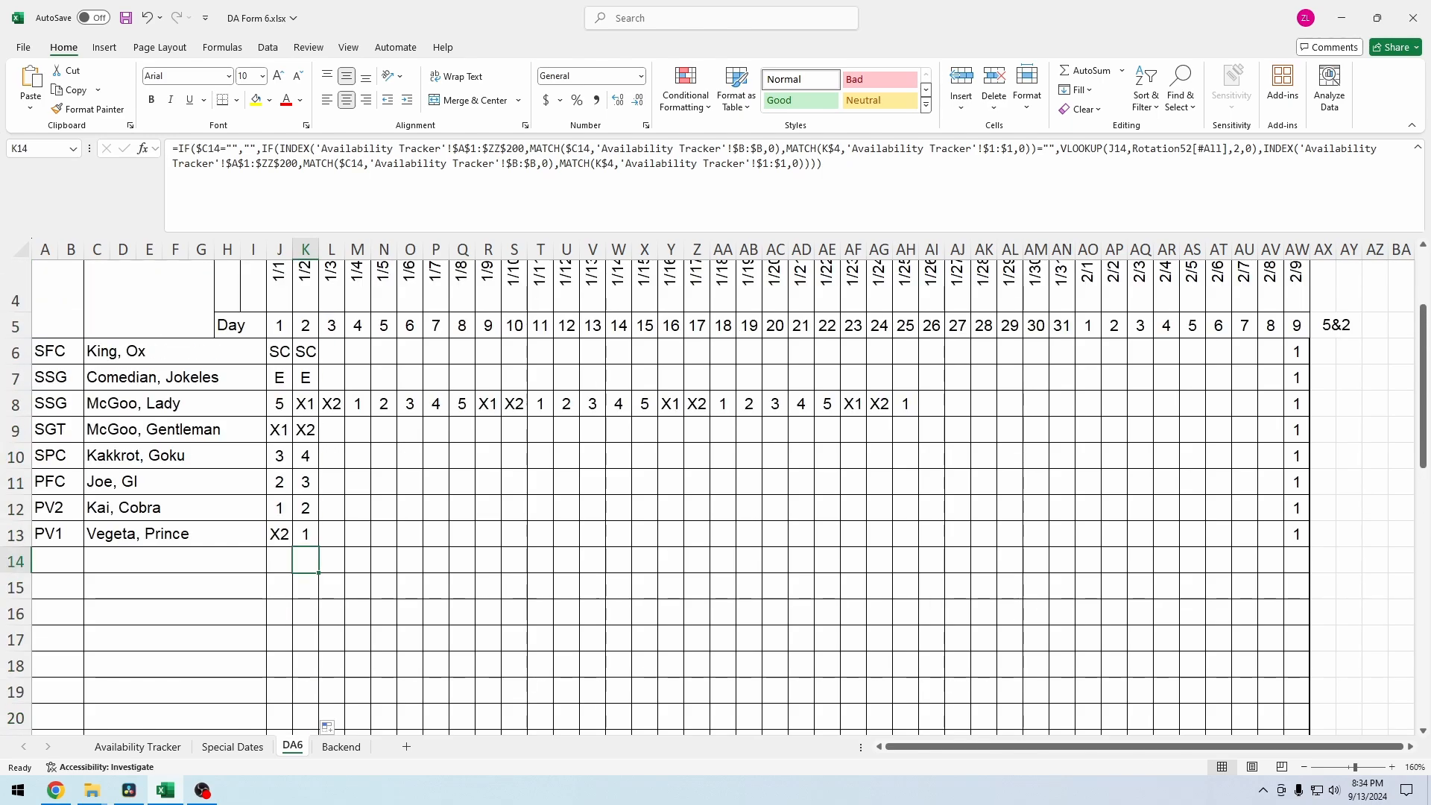
Step: Extend the K6 formula across row 6 to AW6 and down through row 45, covering the whole roster grid
click(306, 351)
drag(319, 364, 1309, 363)
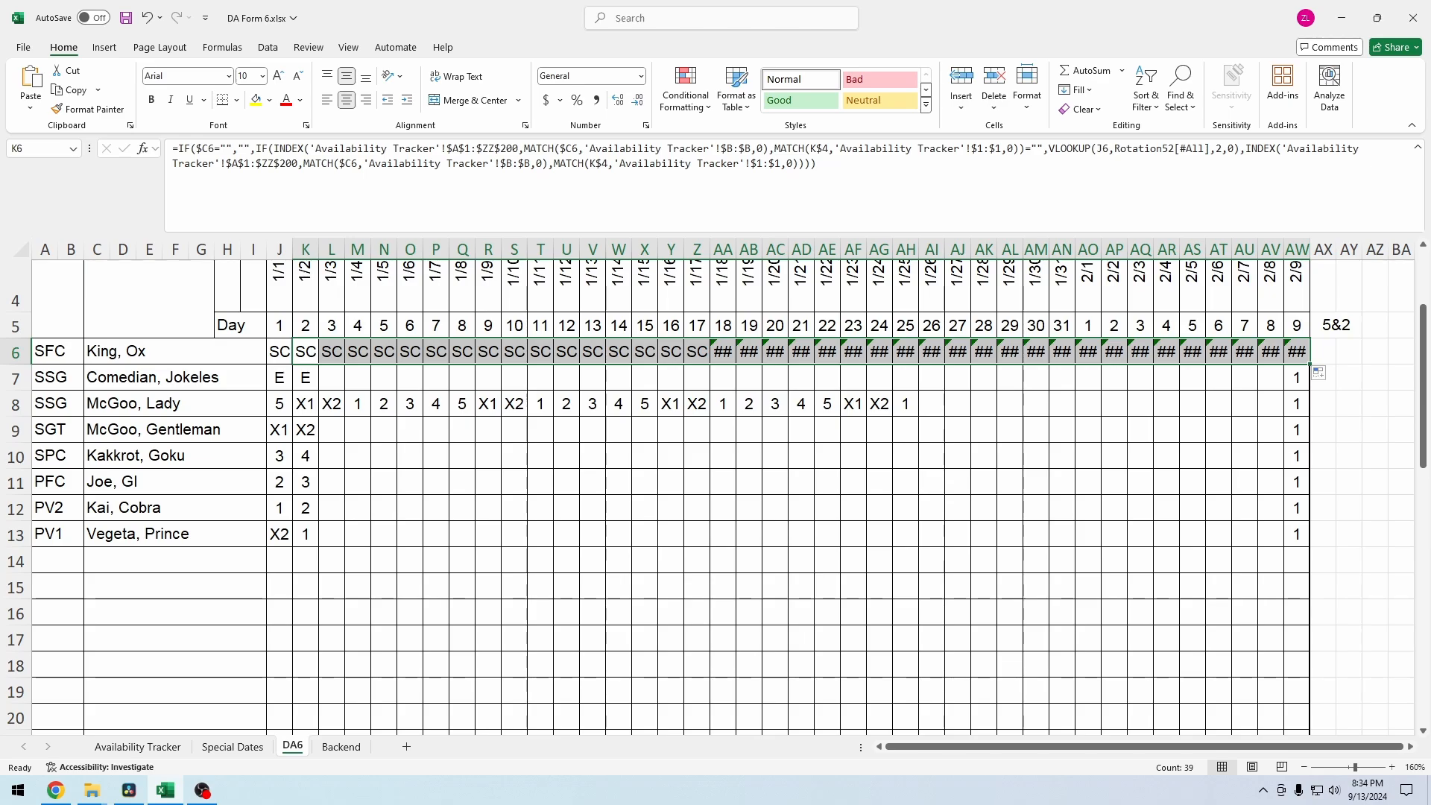
drag(1310, 364, 1305, 667)
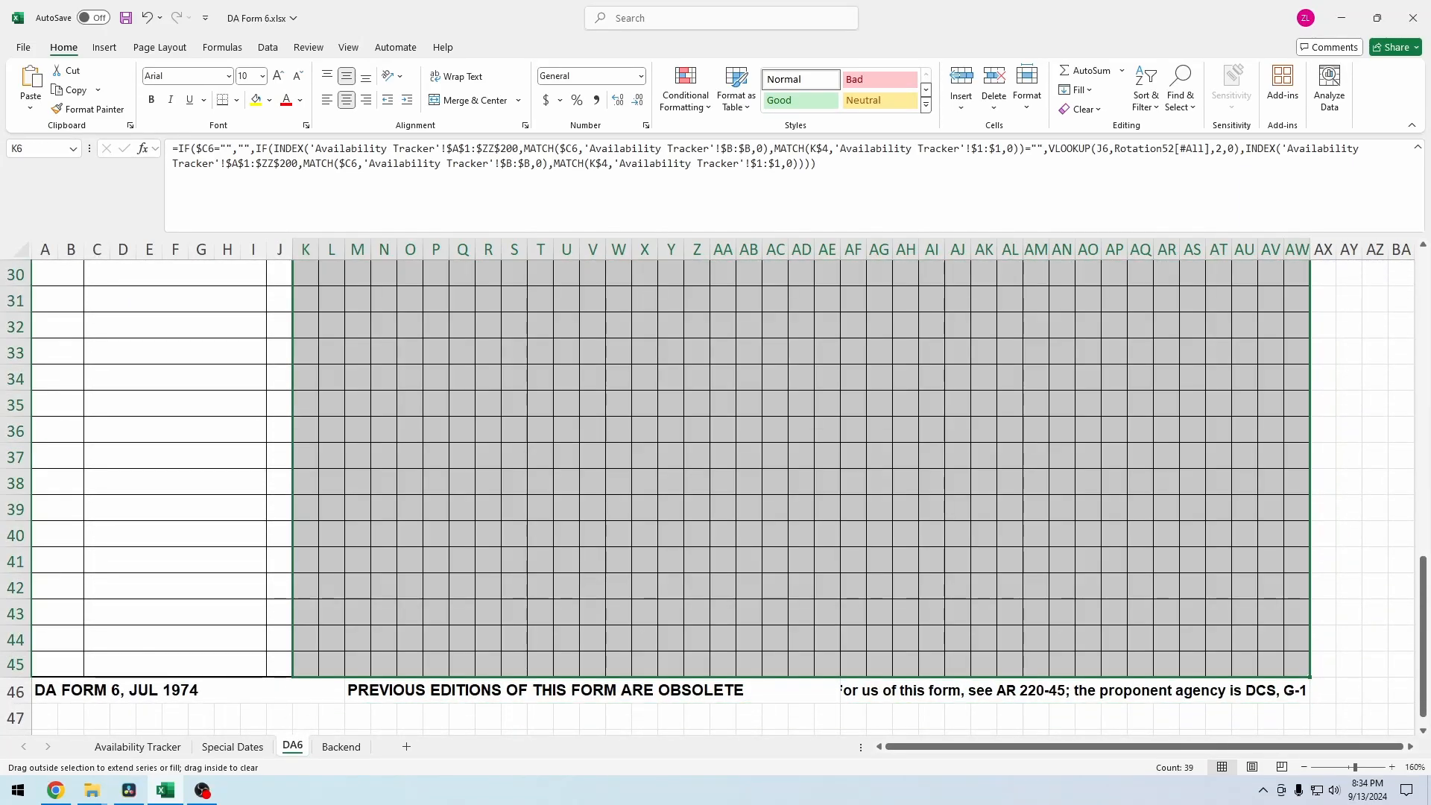
scroll(1304, 667, up, 8)
scroll(745, 448, up, 2)
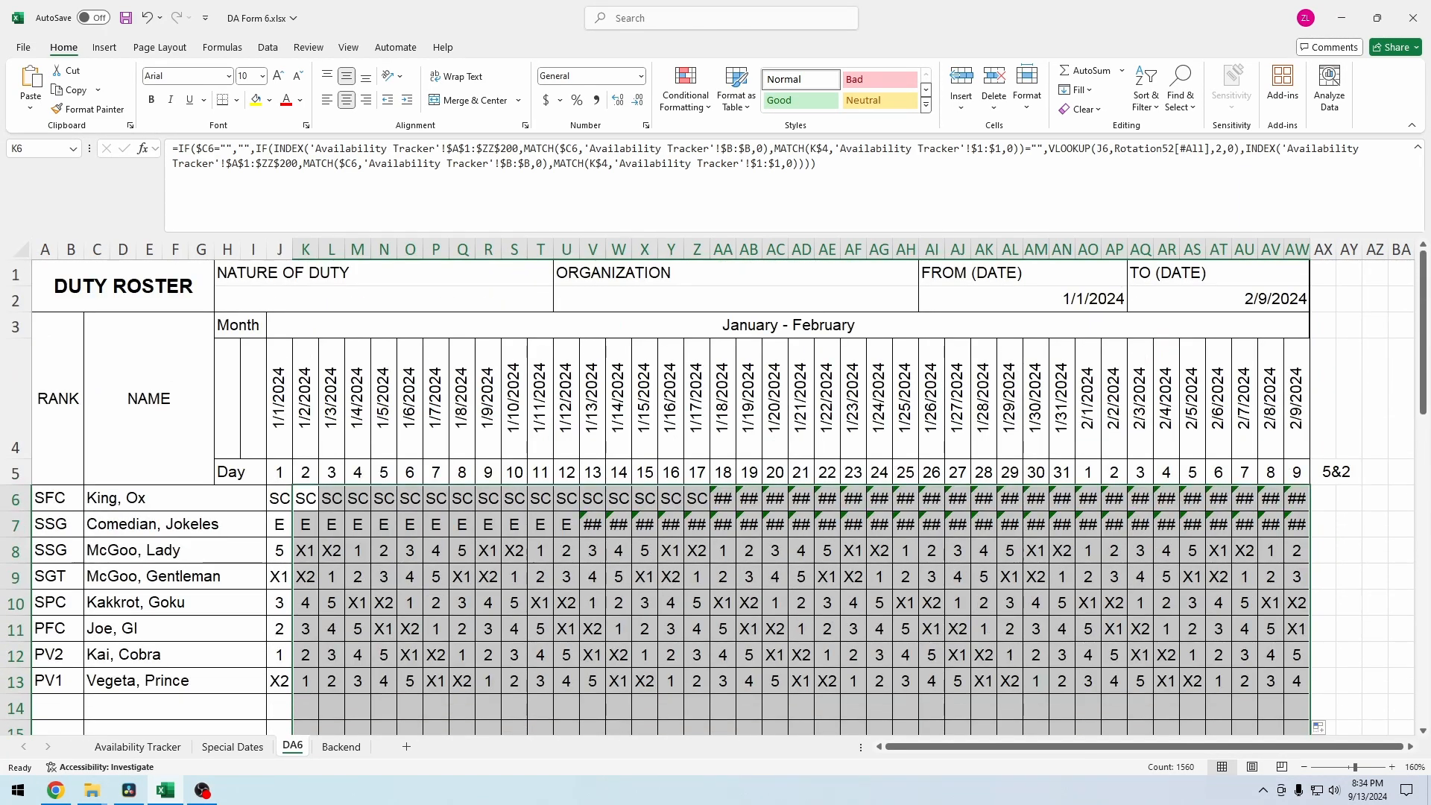
Step: Inspect the AA6 formula and compare it with the dates after 1/17/2024 in the first soldier's Availability Tracker row
click(723, 498)
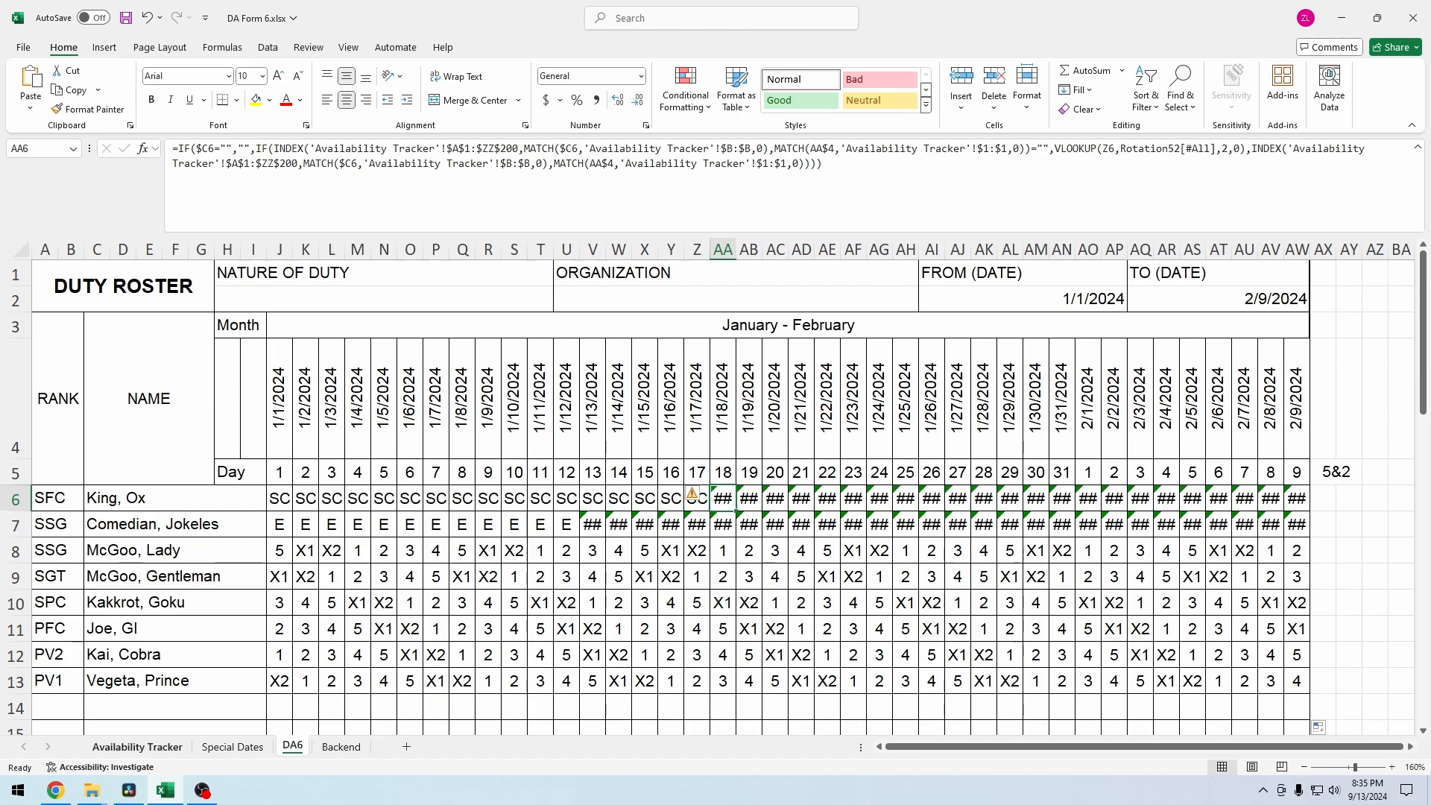
click(137, 746)
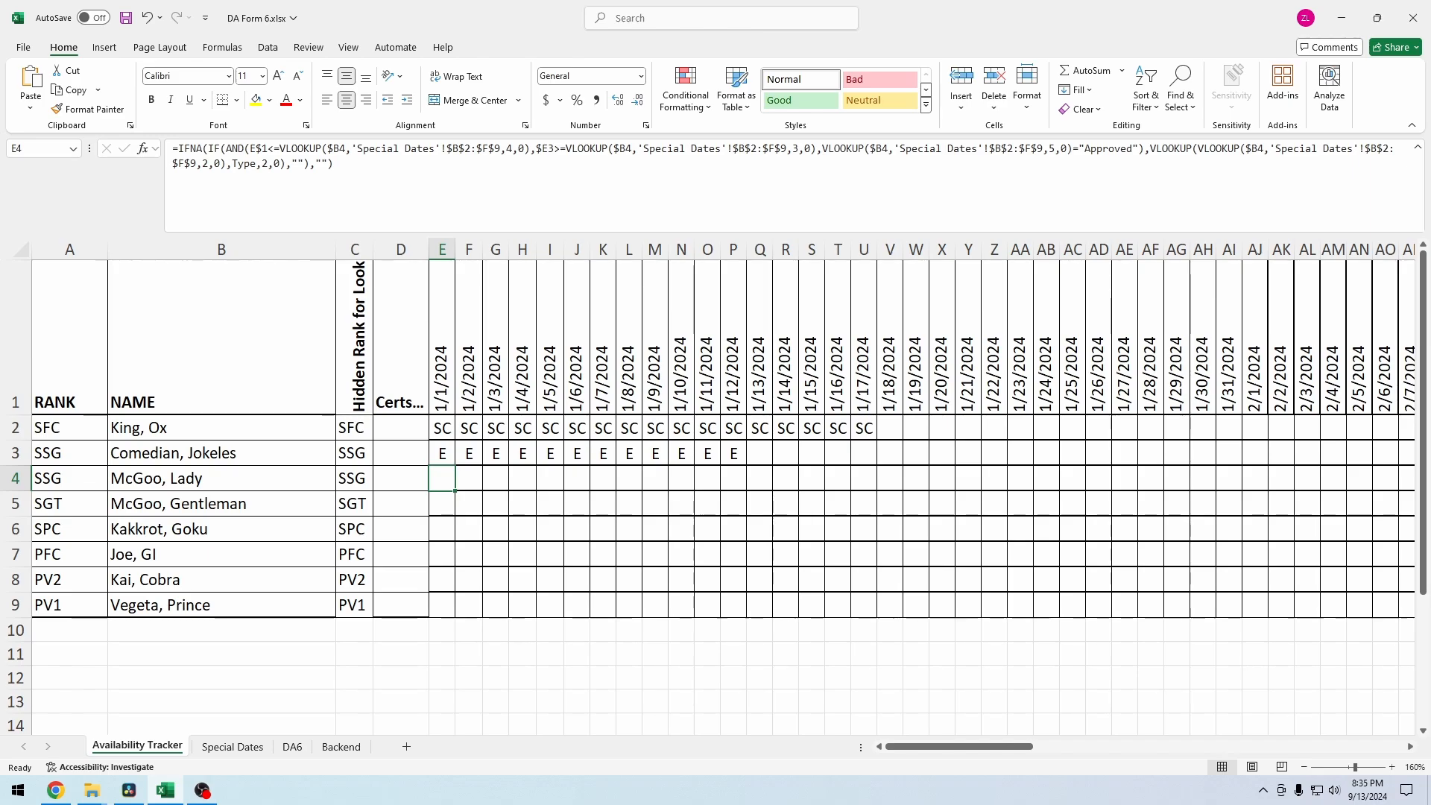
click(292, 746)
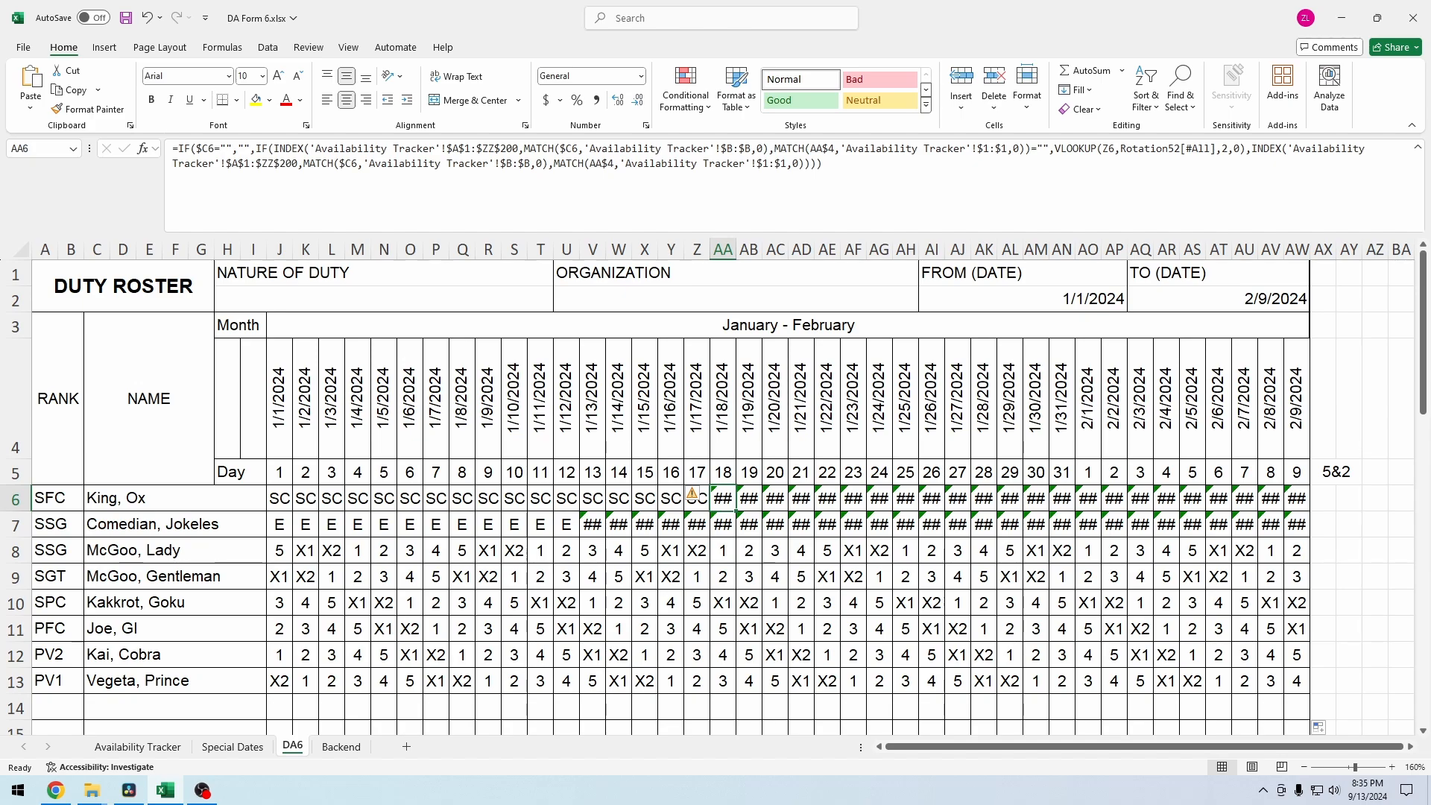
Step: Wrap the entire K6 formula in IFNA with 1 as the fallback value and enter it
click(177, 227)
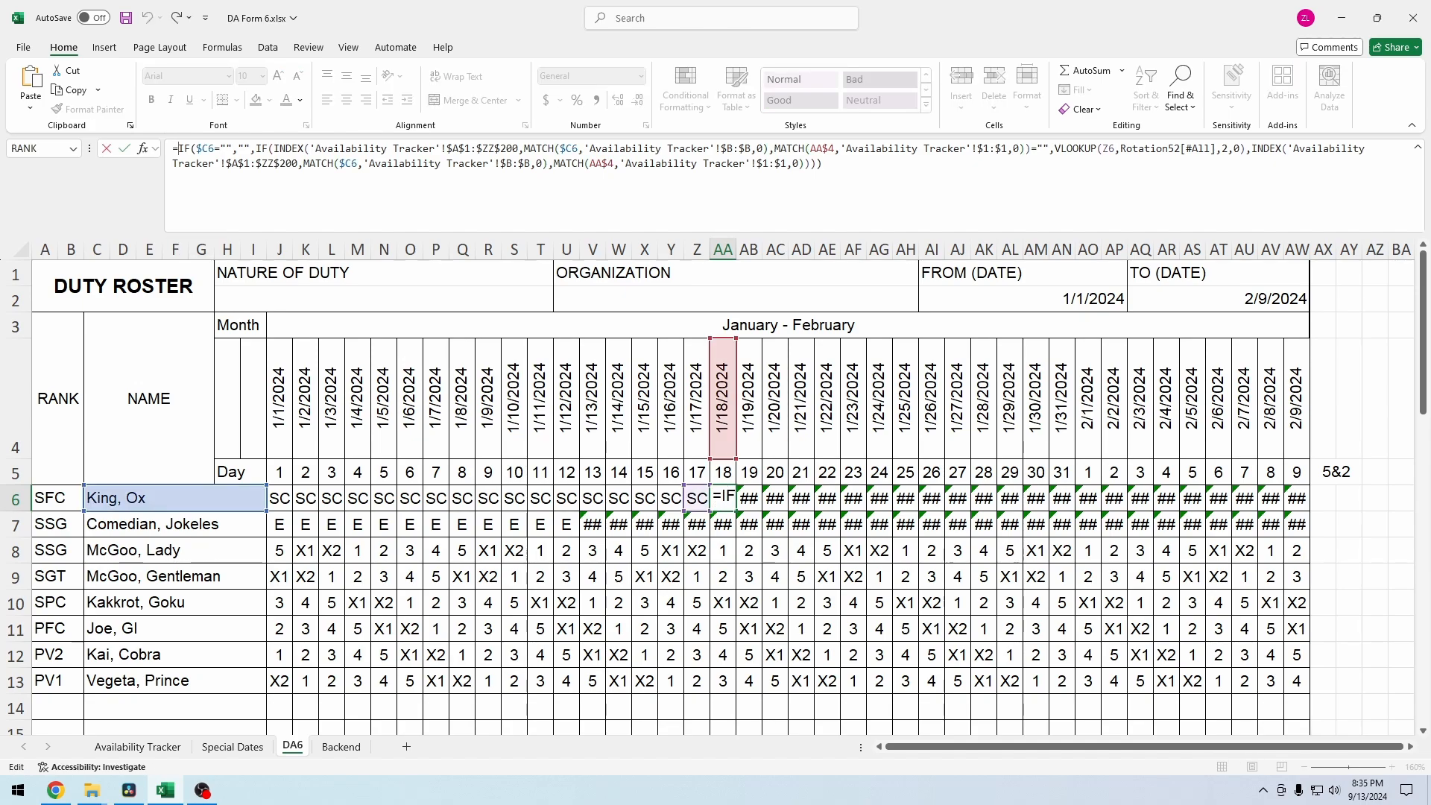
text(IFNA()
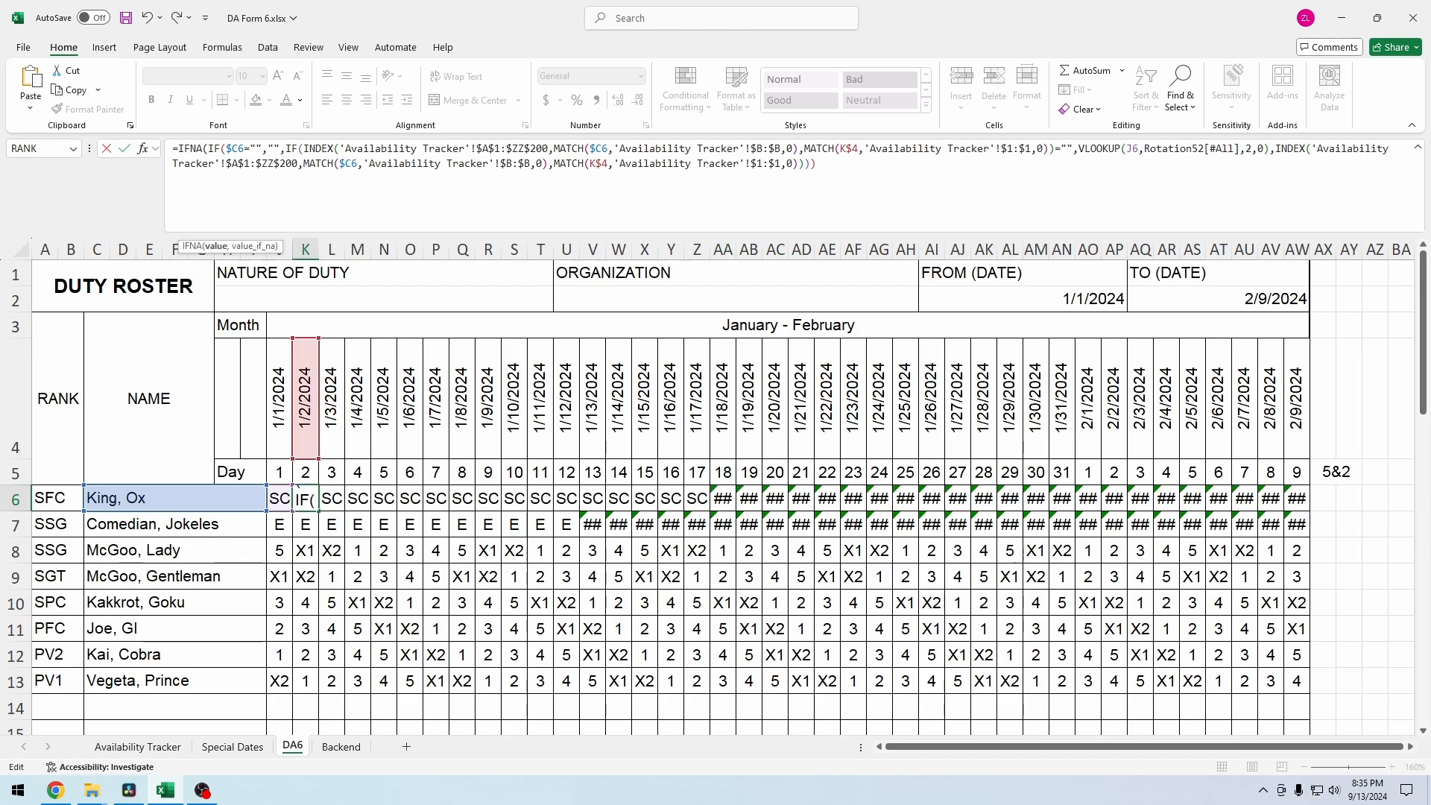
key(End)
text(,1))
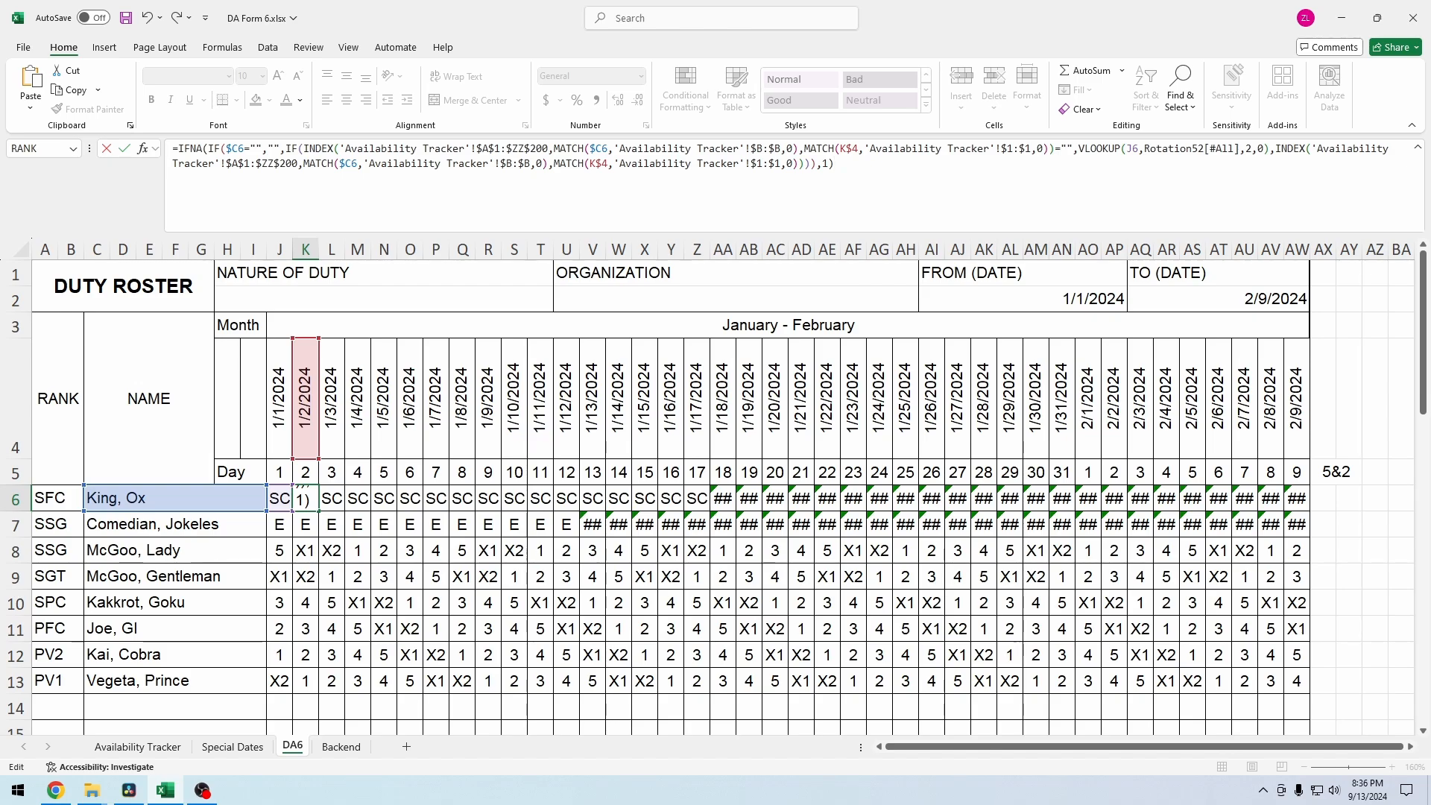
key(Return)
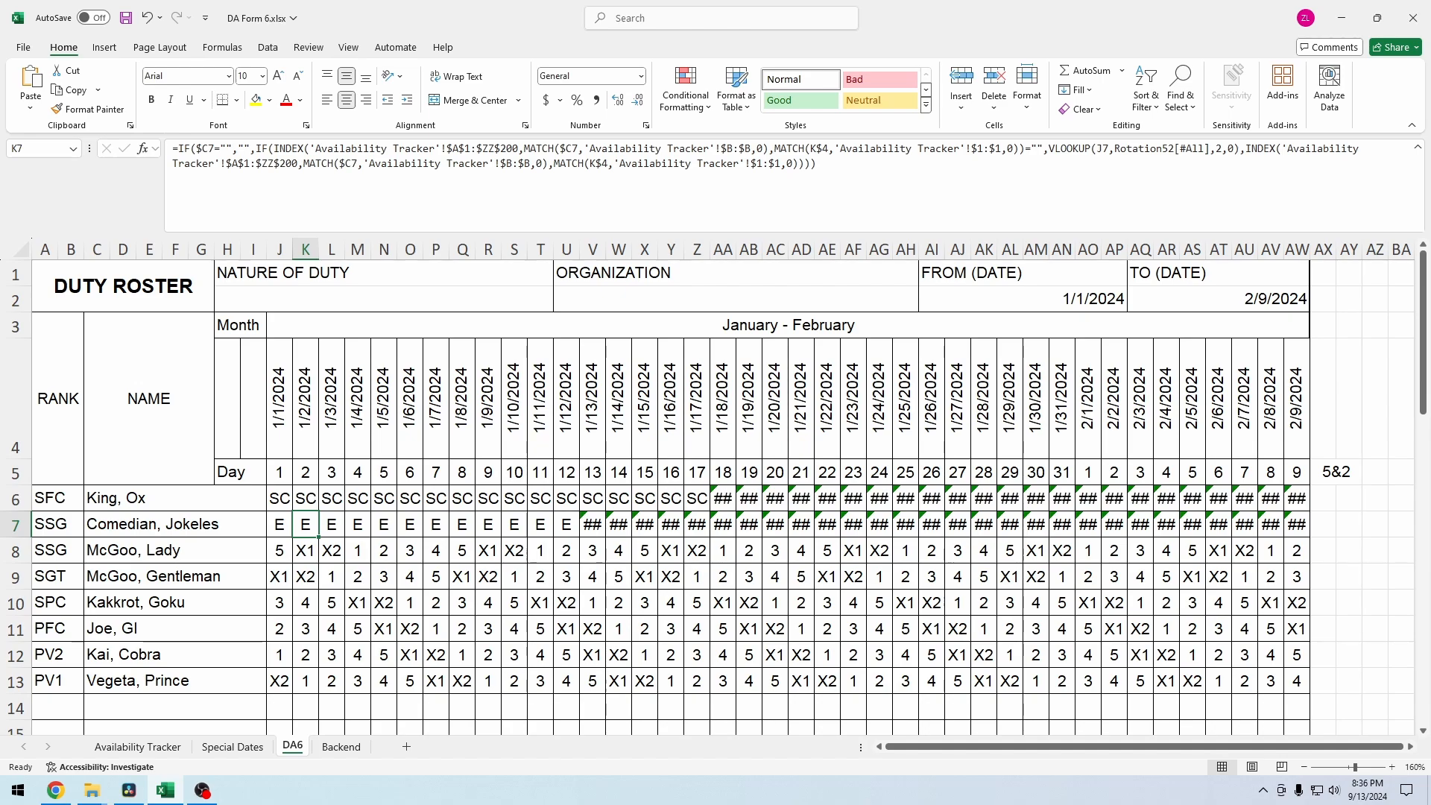
Step: Fill the IFNA formula from K6 down column K and across row 6 to AW6, and compare the row with the Availability Tracker
click(306, 498)
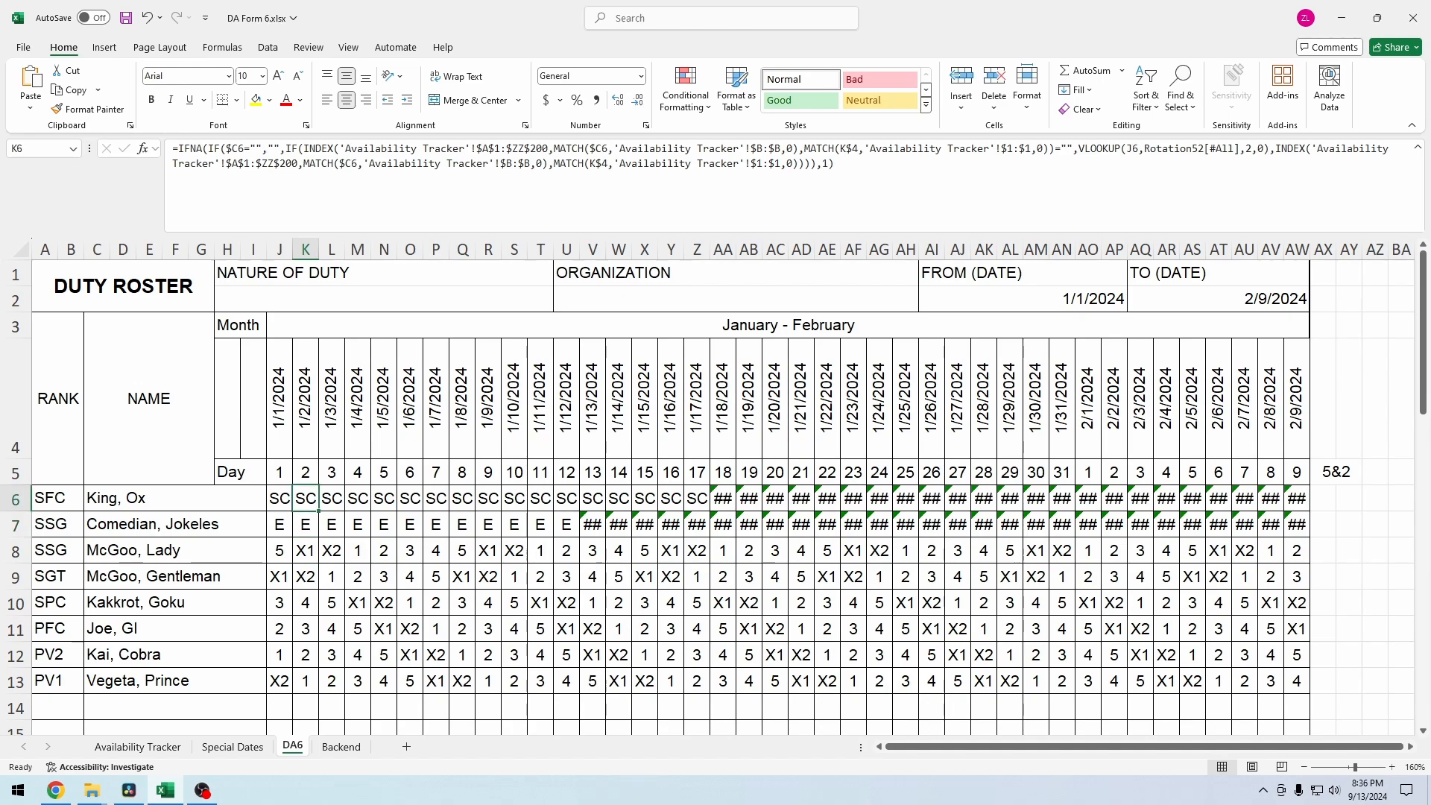
drag(318, 511, 318, 730)
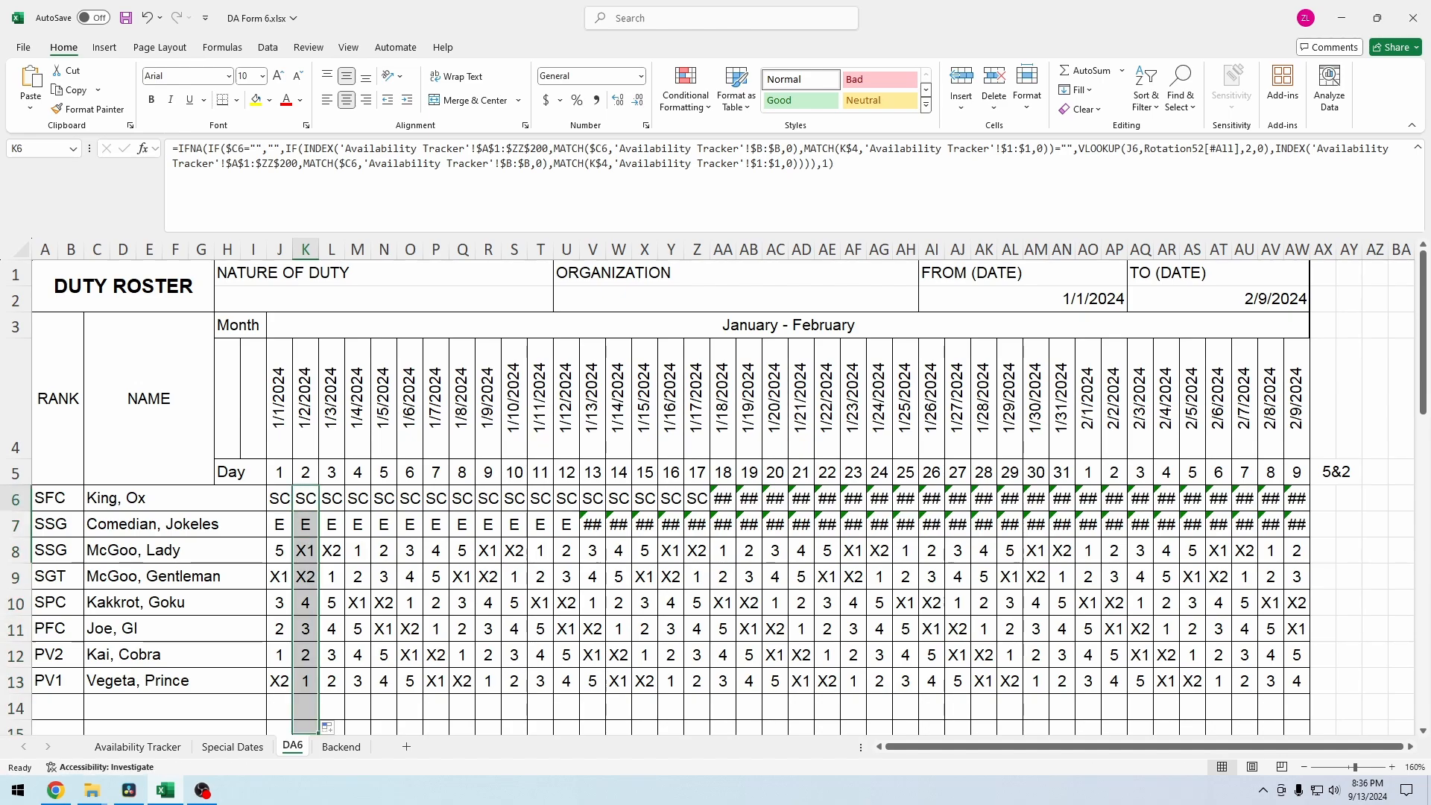
click(305, 499)
drag(318, 511, 320, 511)
drag(682, 499, 1301, 500)
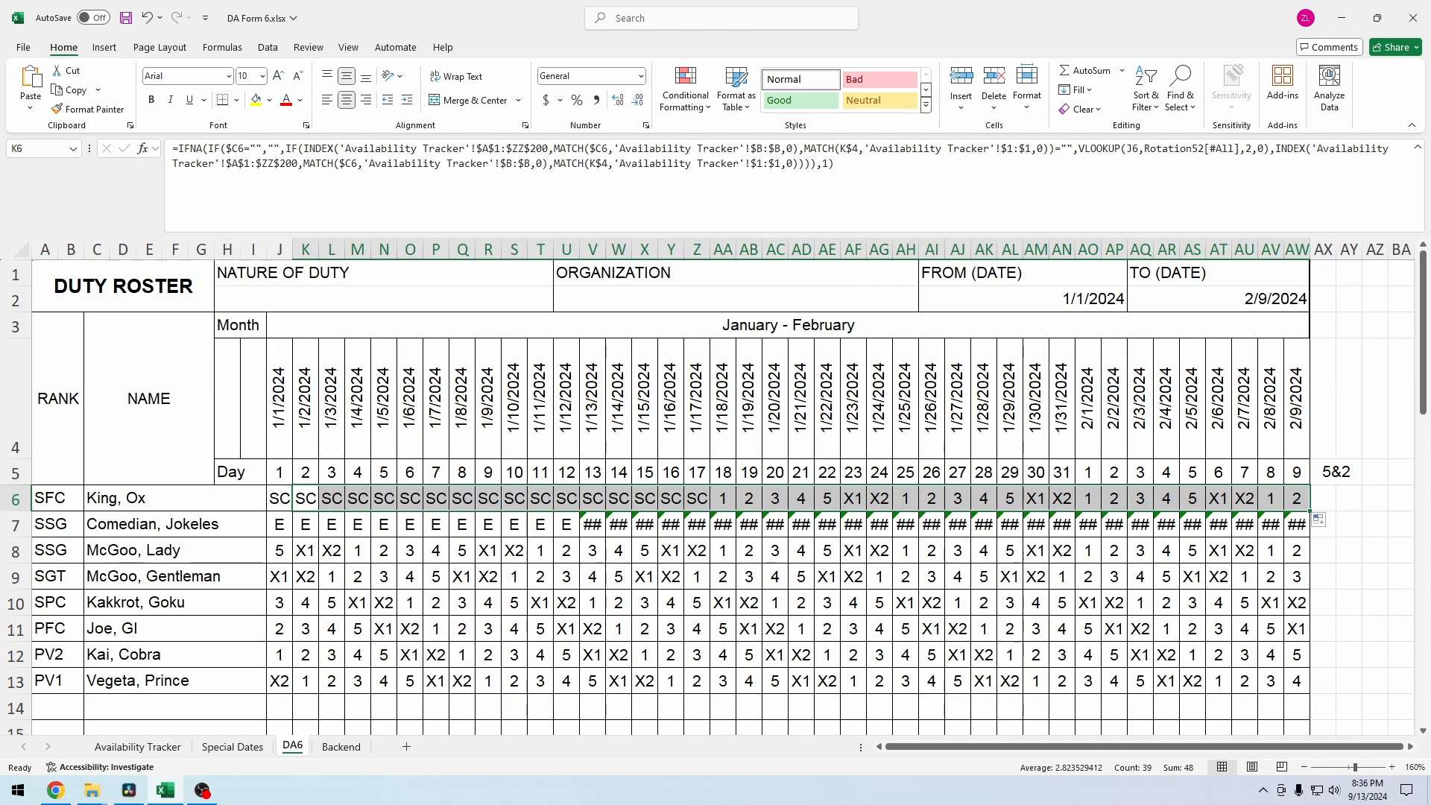
click(137, 746)
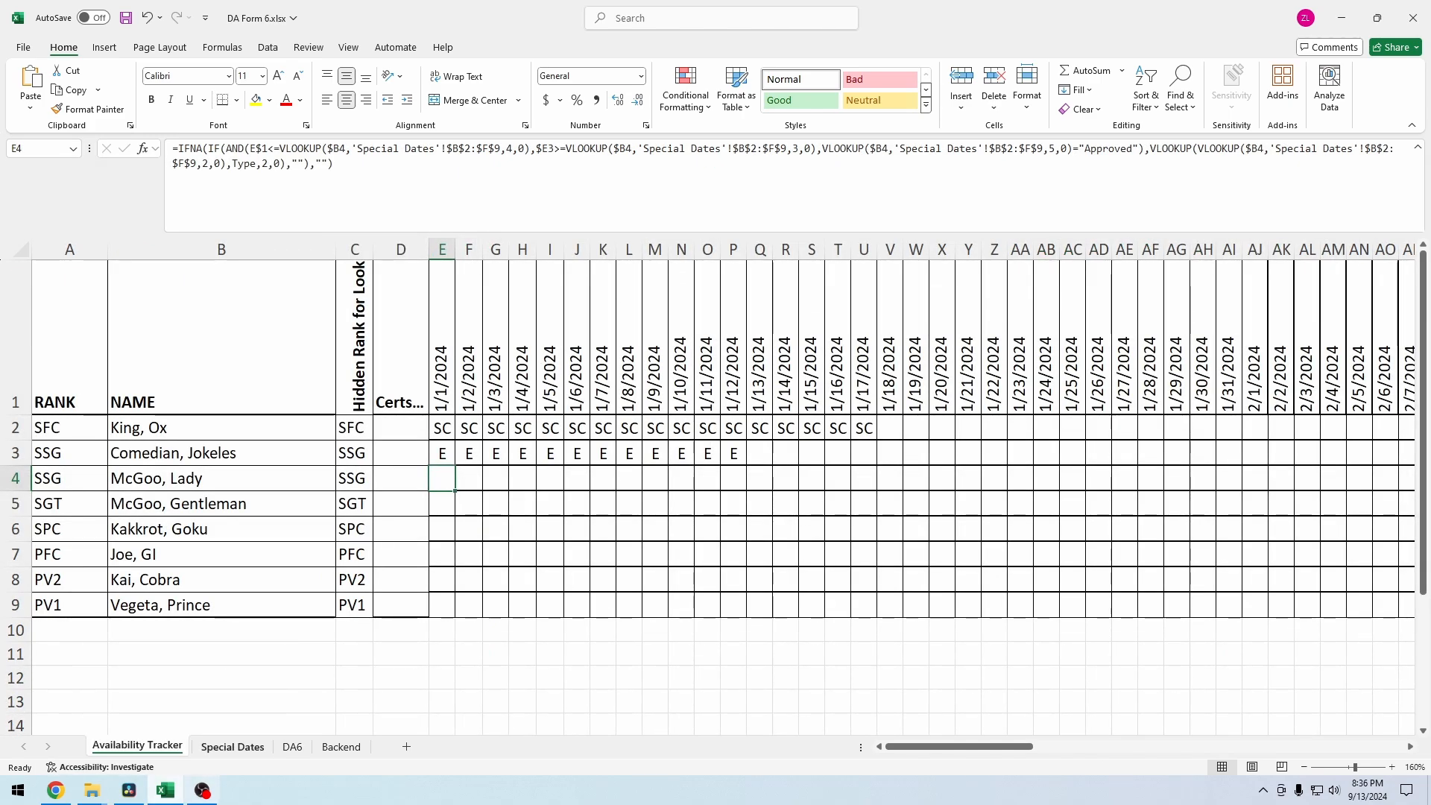
click(292, 747)
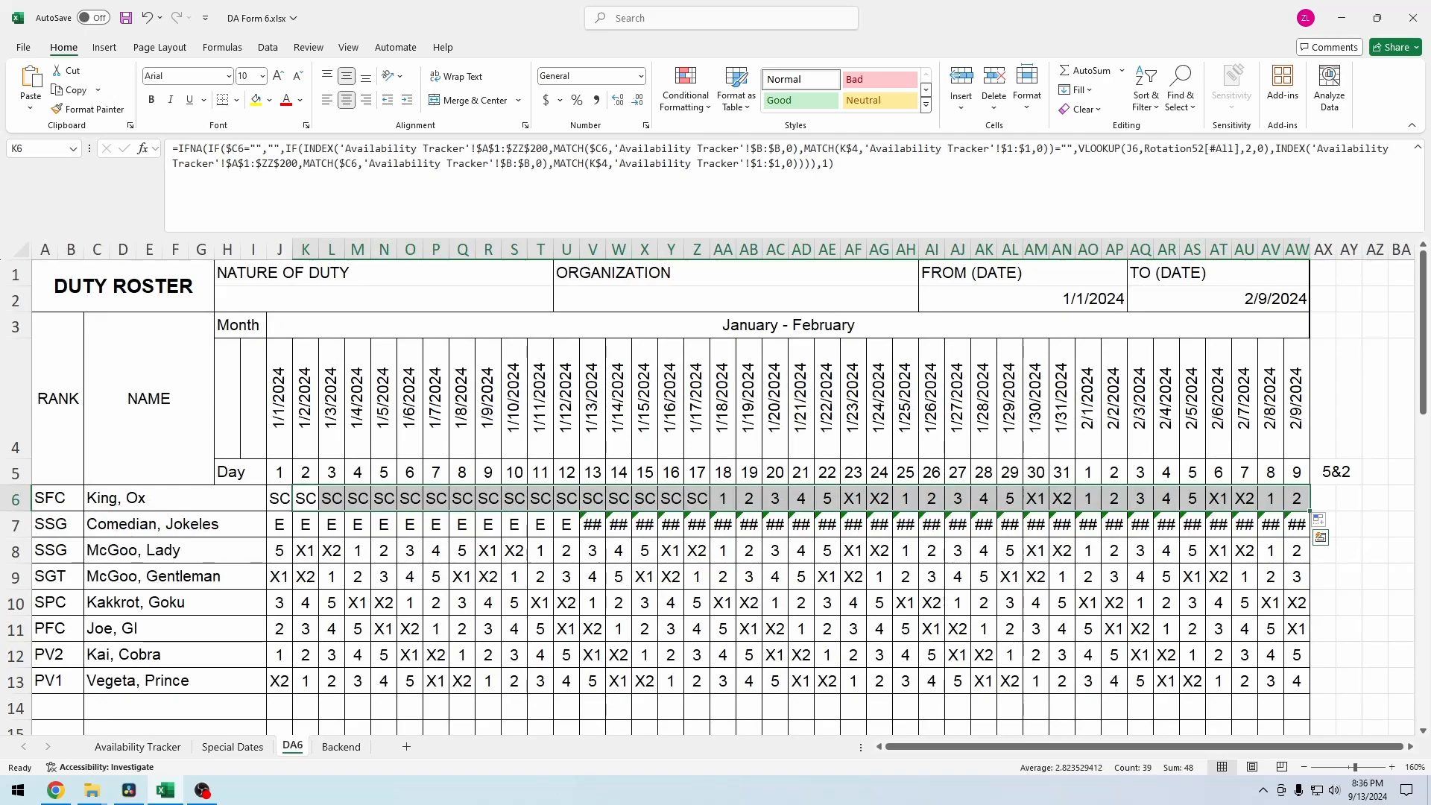
Step: Fill the row 6 formulas from K6:AW6 down through row 45 to cover the whole roster grid
click(723, 498)
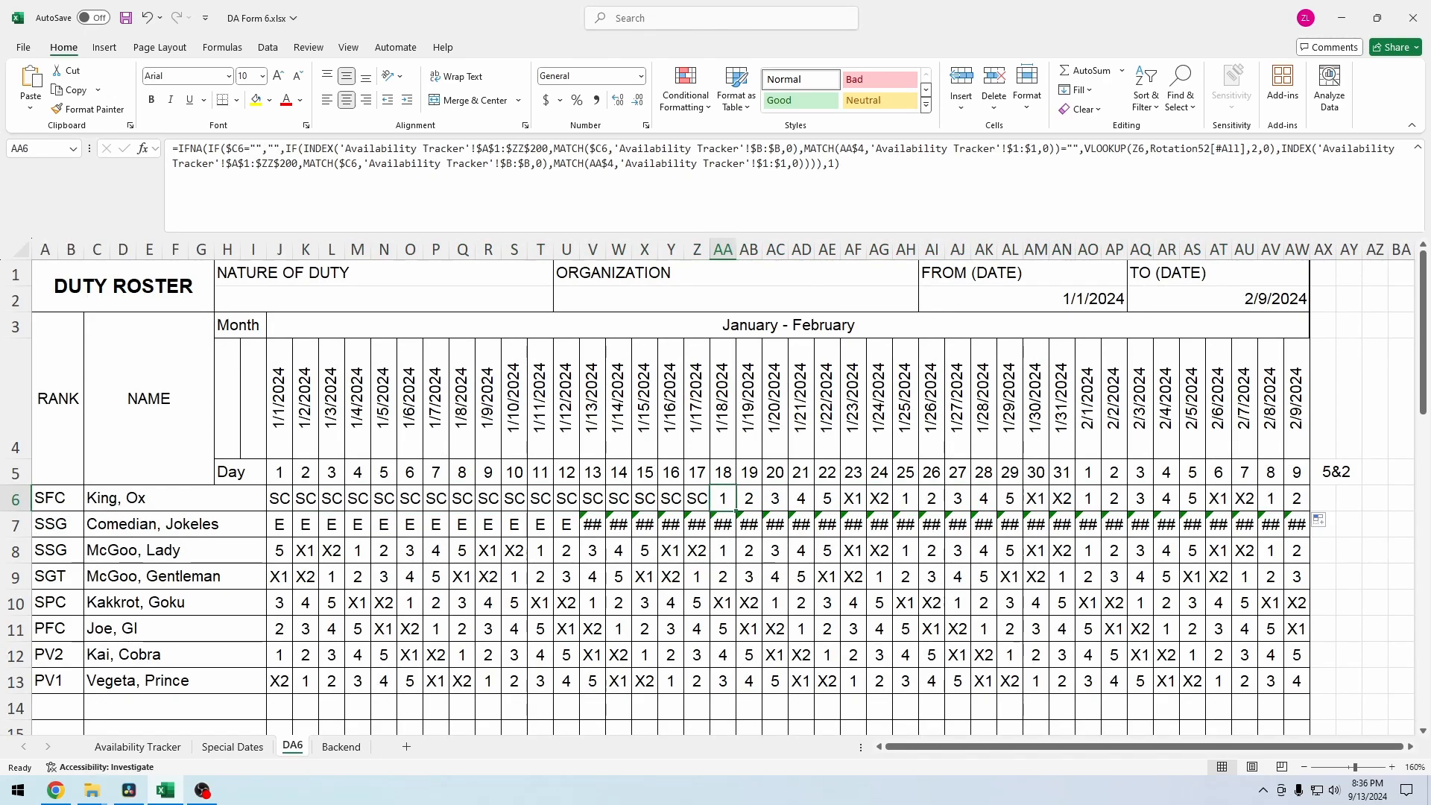
click(749, 498)
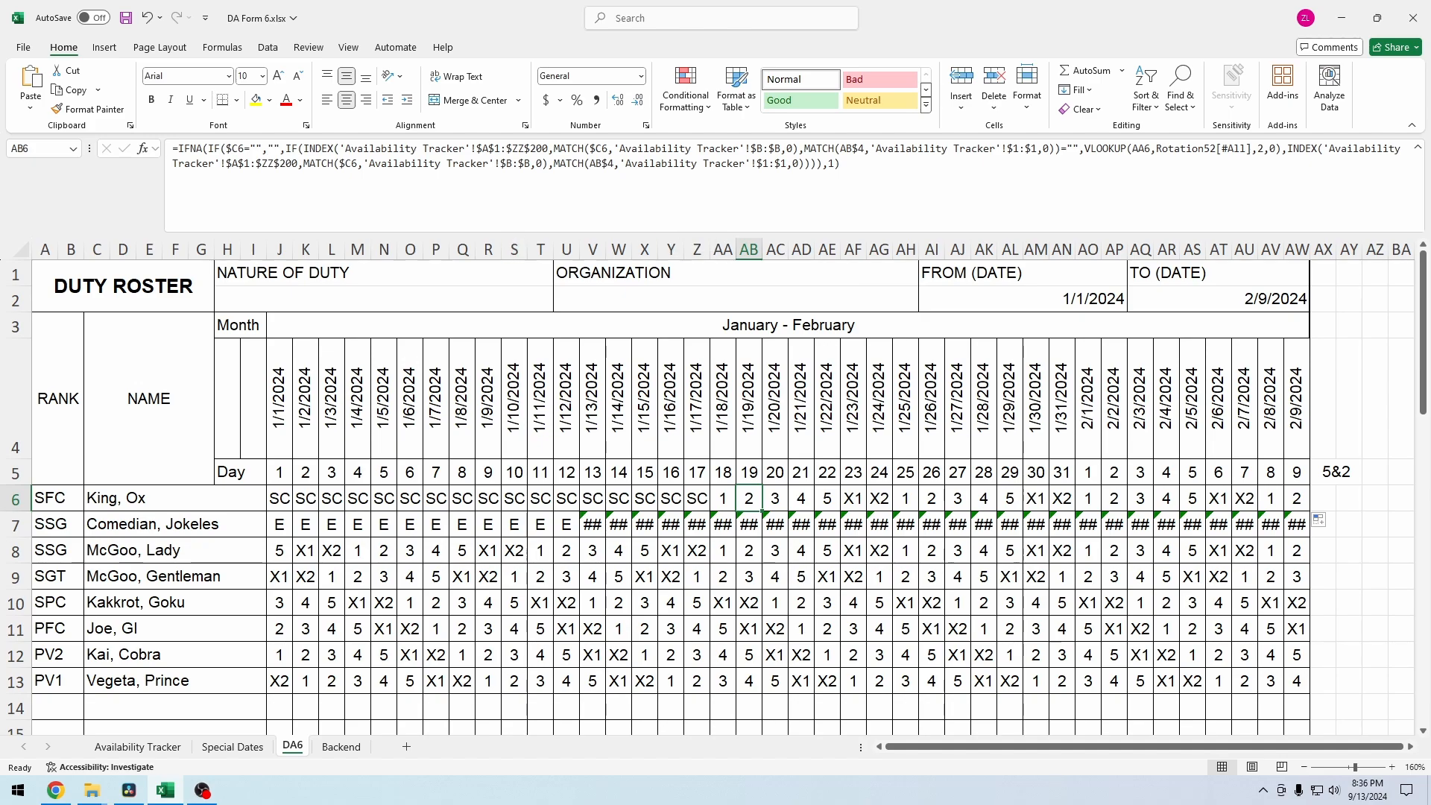
drag(305, 498, 1297, 497)
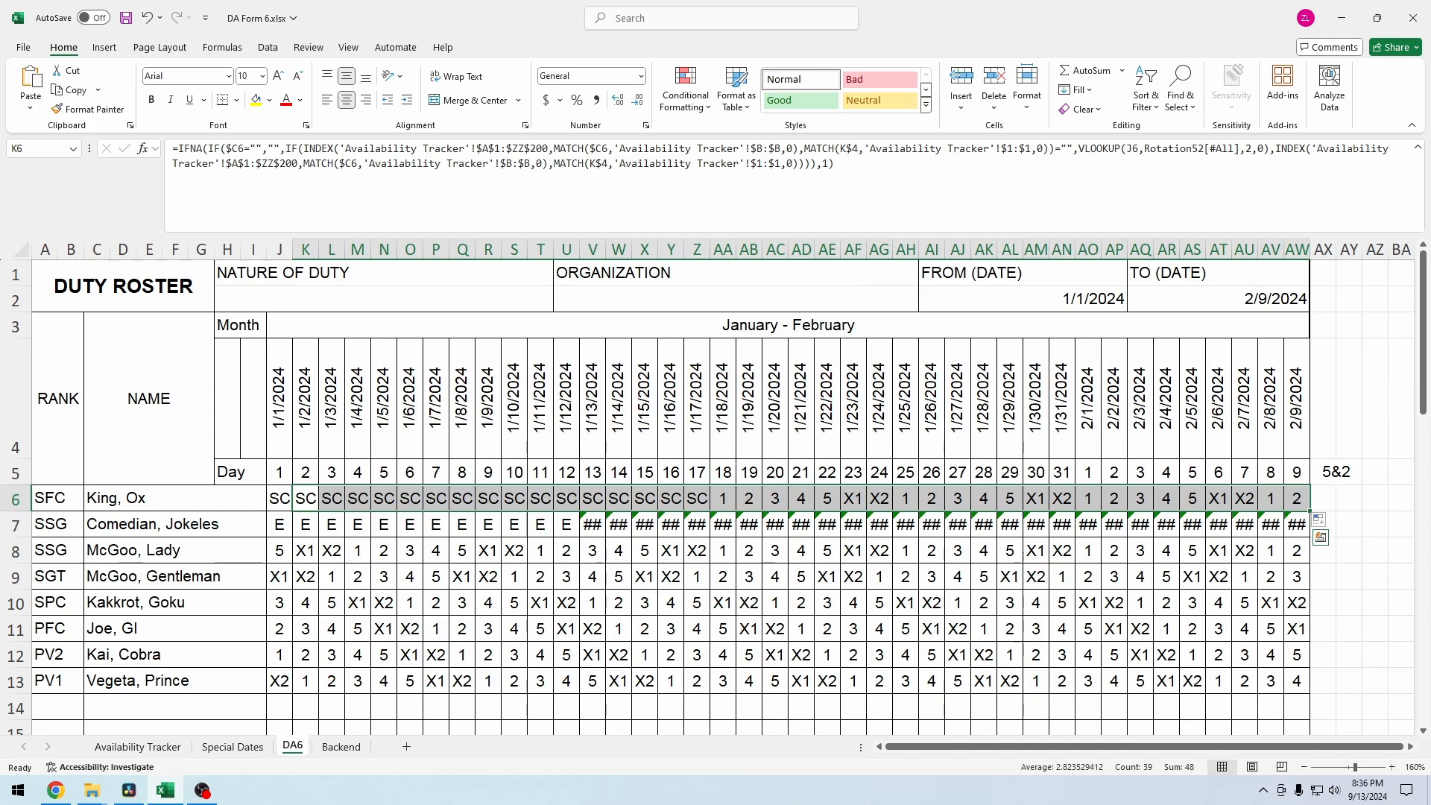
double_click(1310, 511)
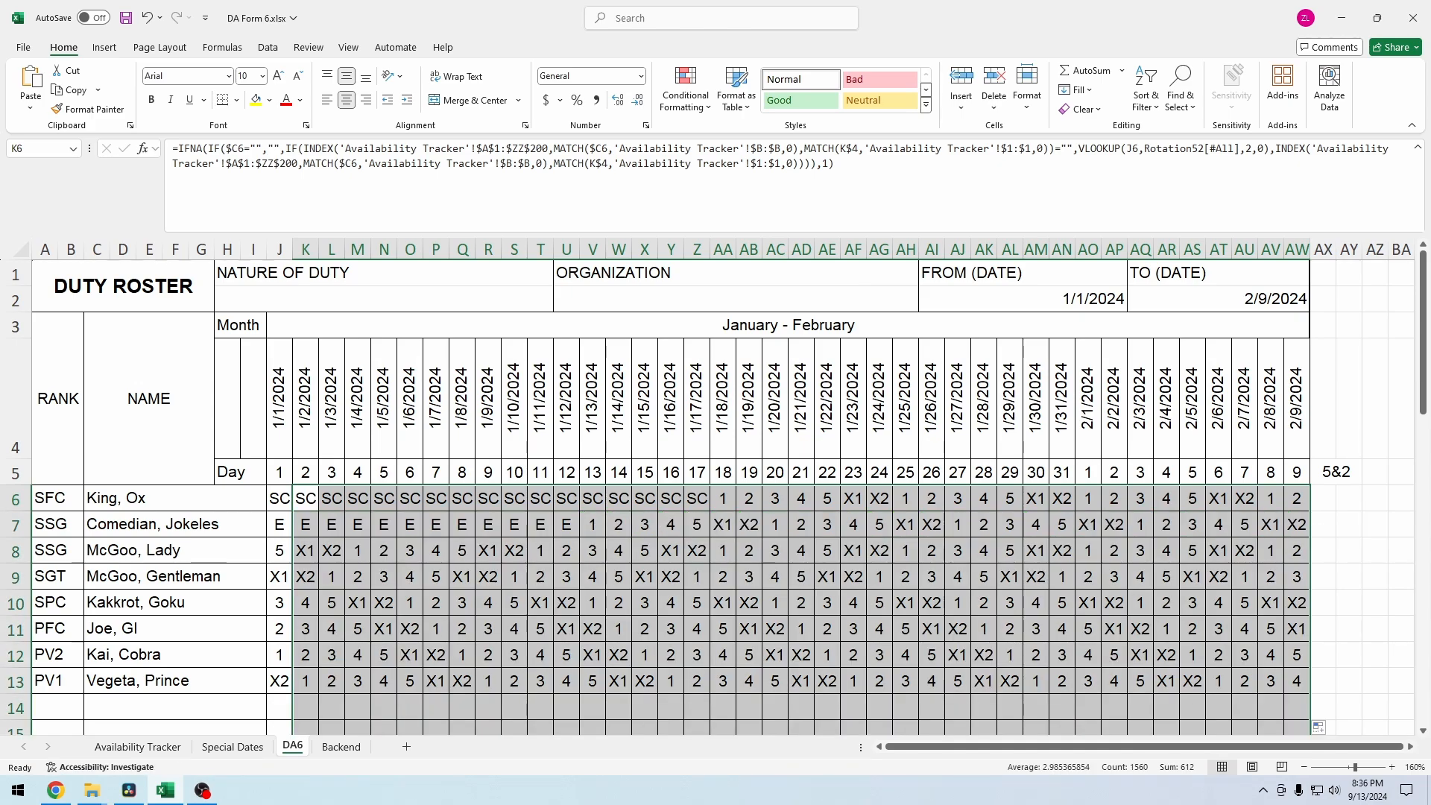
click(1349, 550)
scroll(723, 497, down, 2)
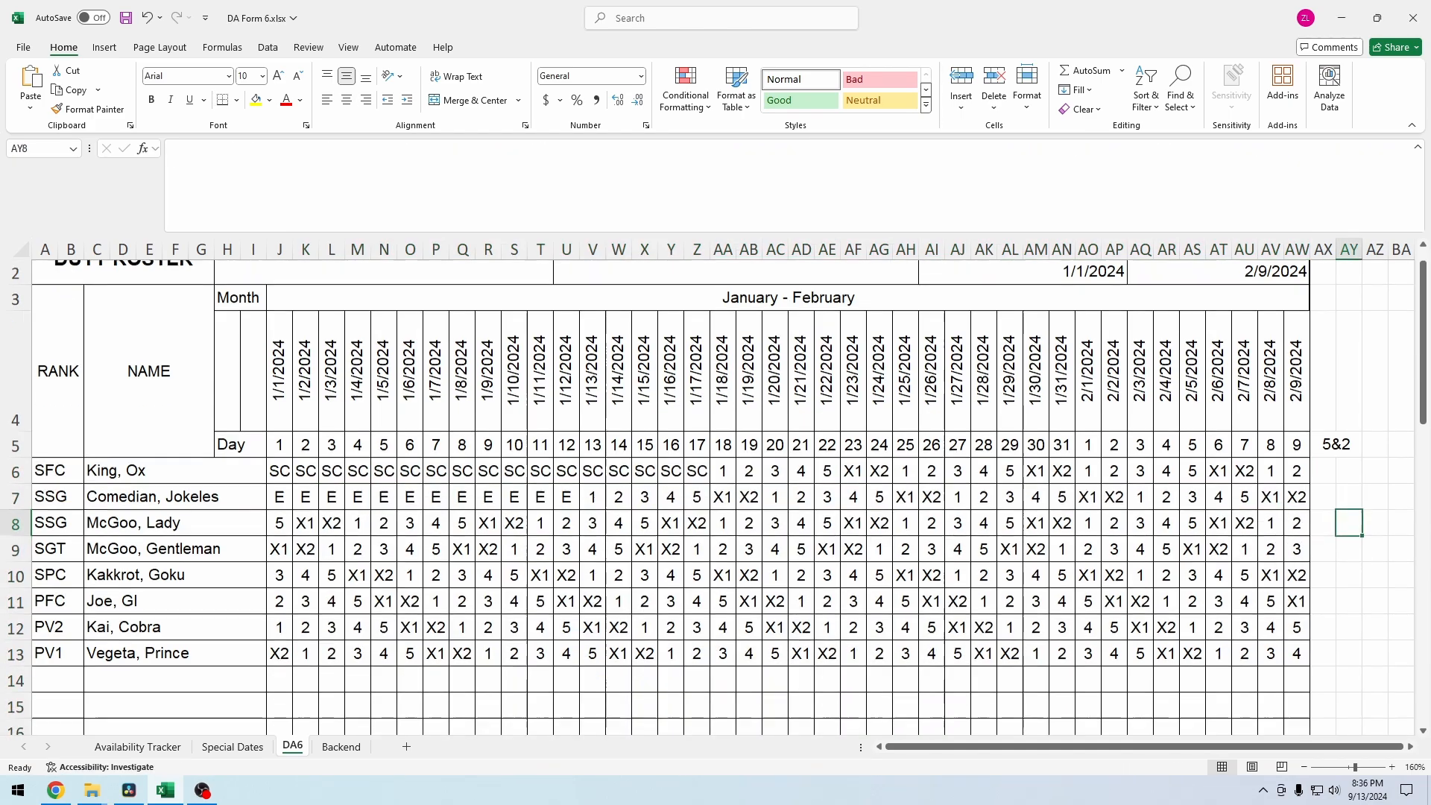
scroll(722, 497, up, 1)
scroll(722, 497, up, 1)
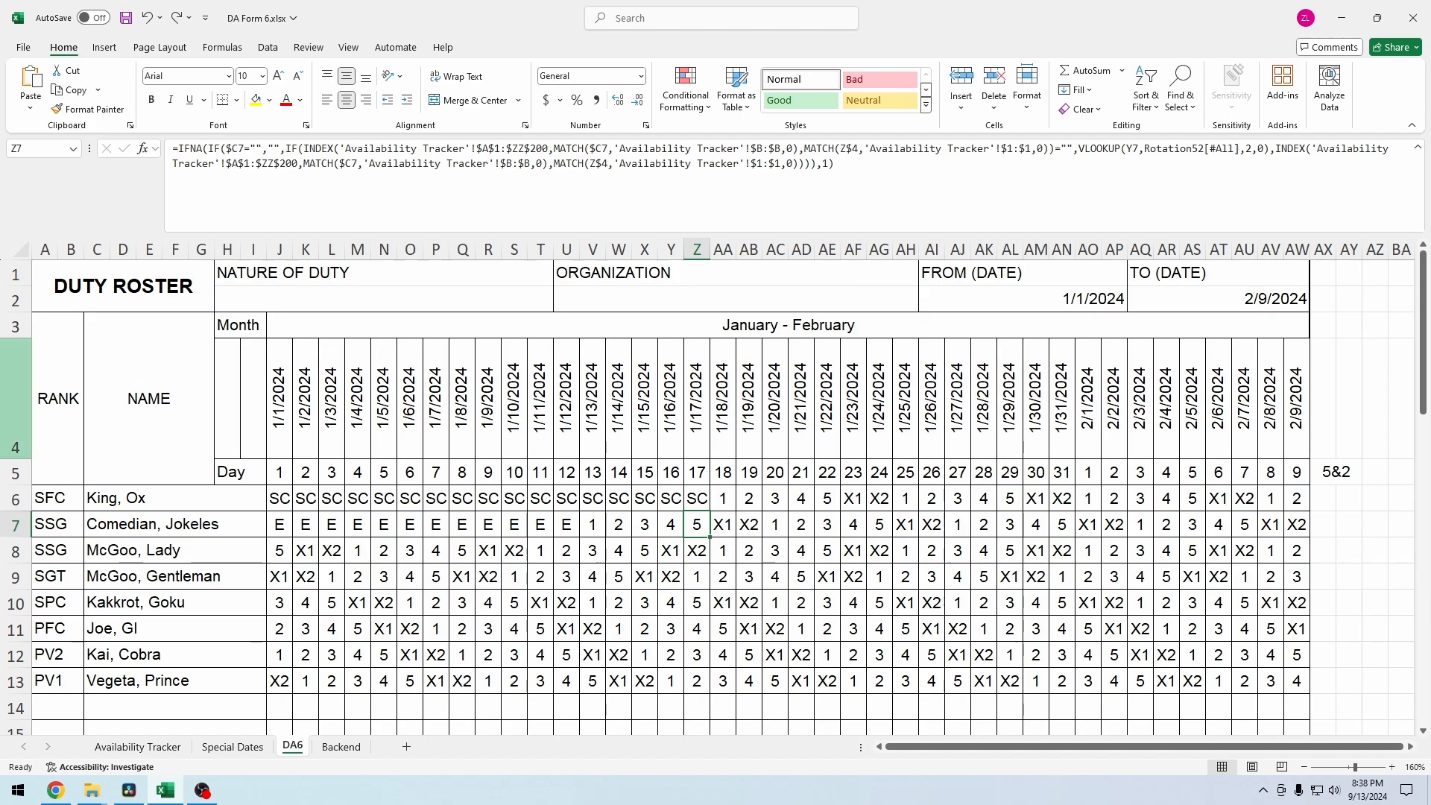
Step: Hide row 4, which holds the full dates, on the DA6 sheet
click(16, 391)
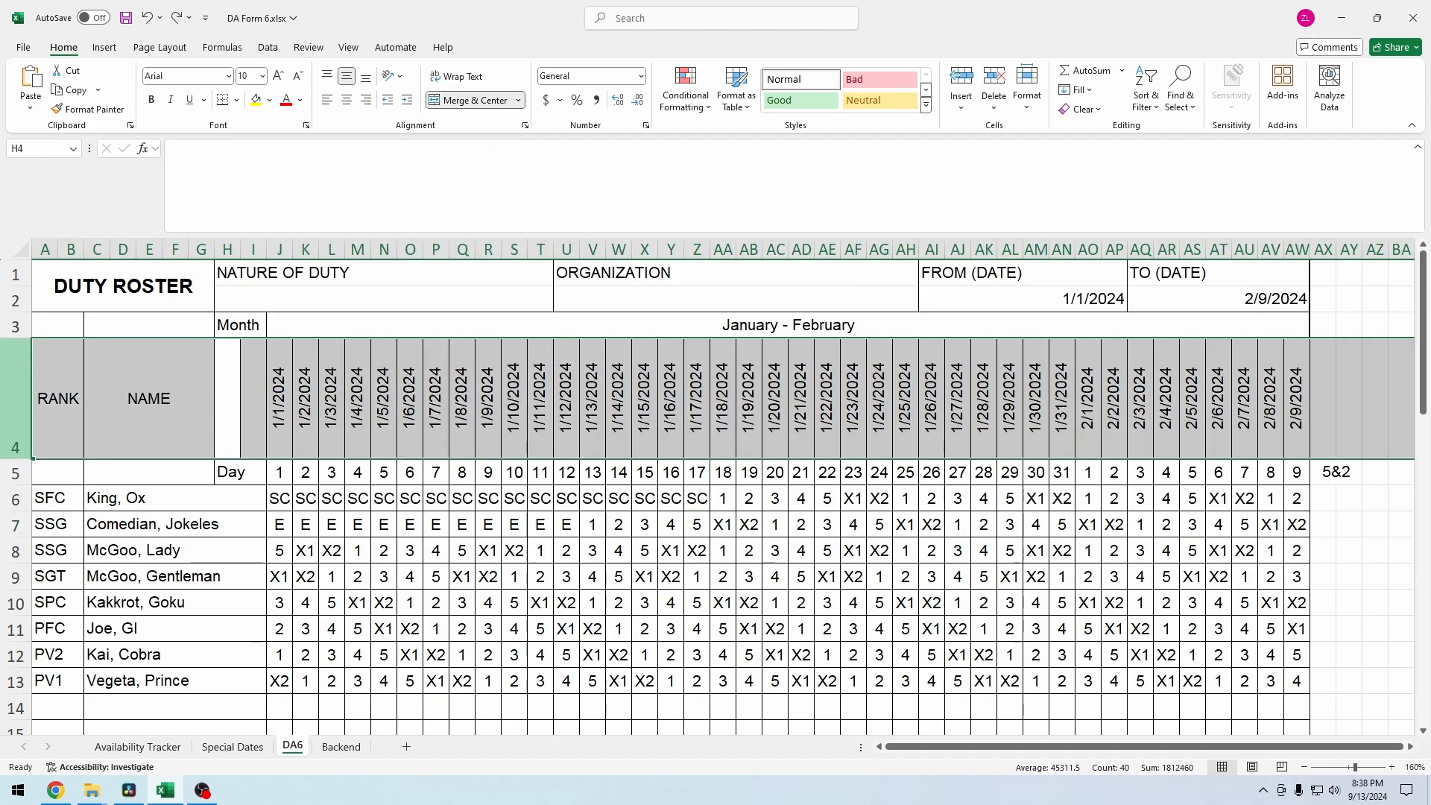
right_click(16, 391)
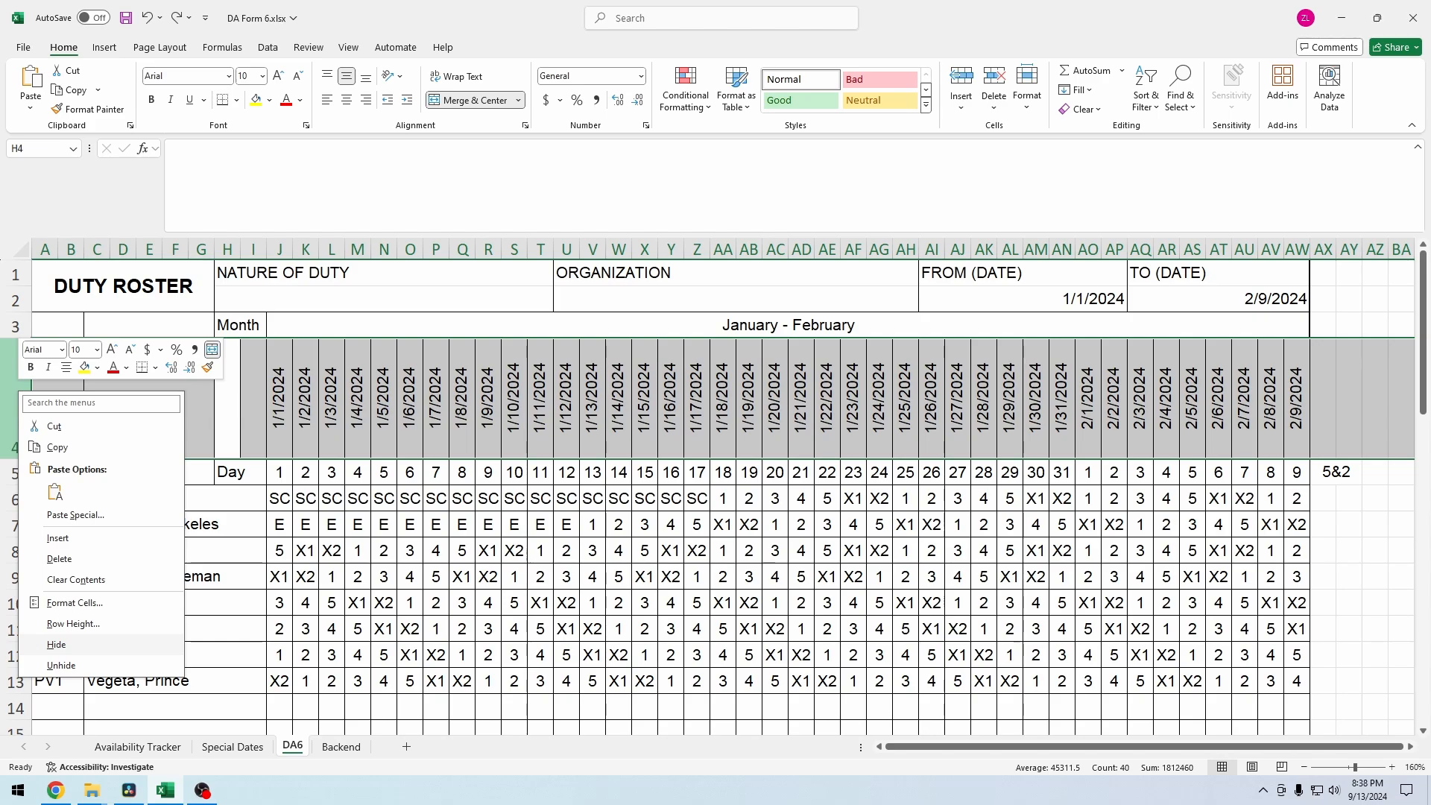
click(56, 644)
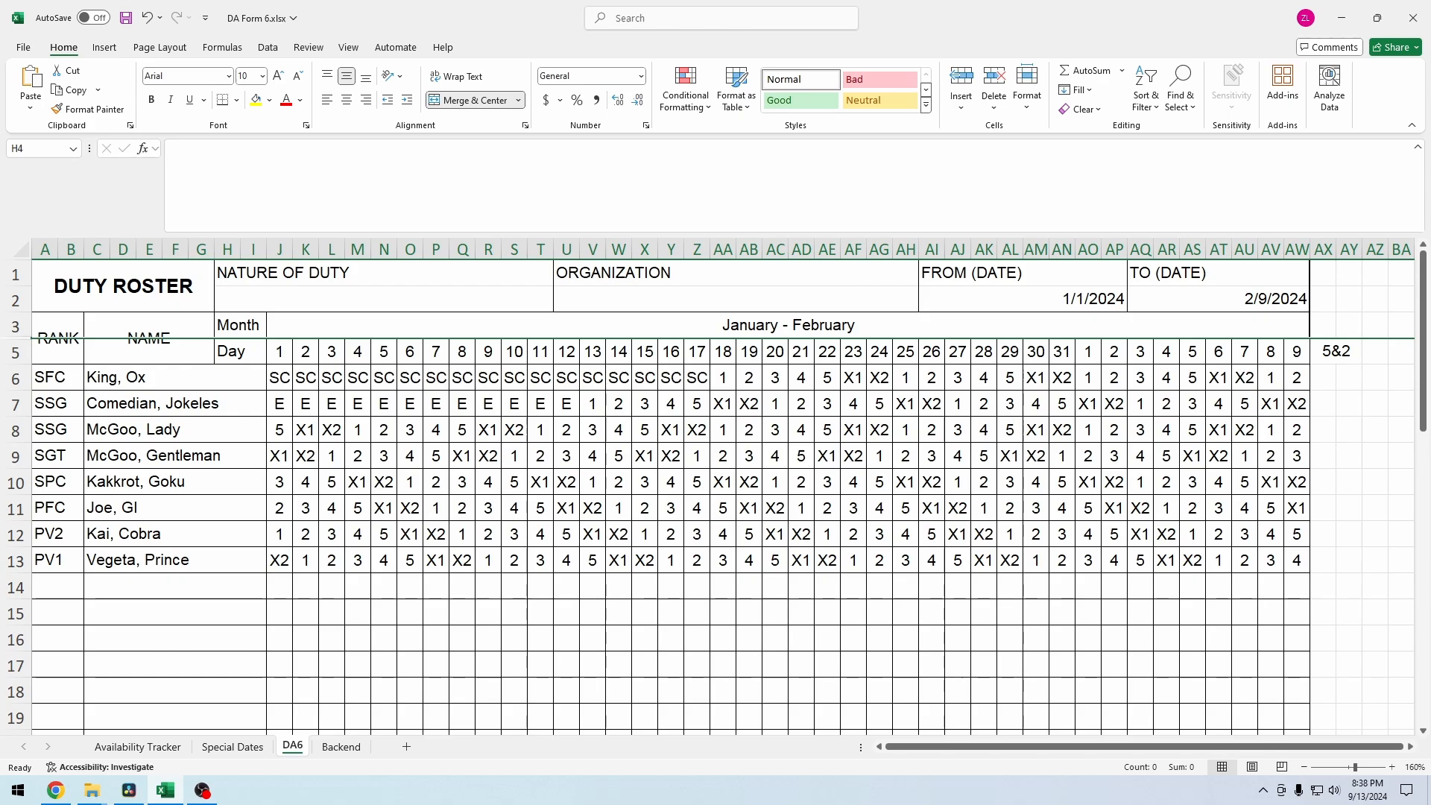
click(1349, 482)
Step: Apply thick outside borders around the roster form from A1 to AW45
drag(1192, 277, 15, 662)
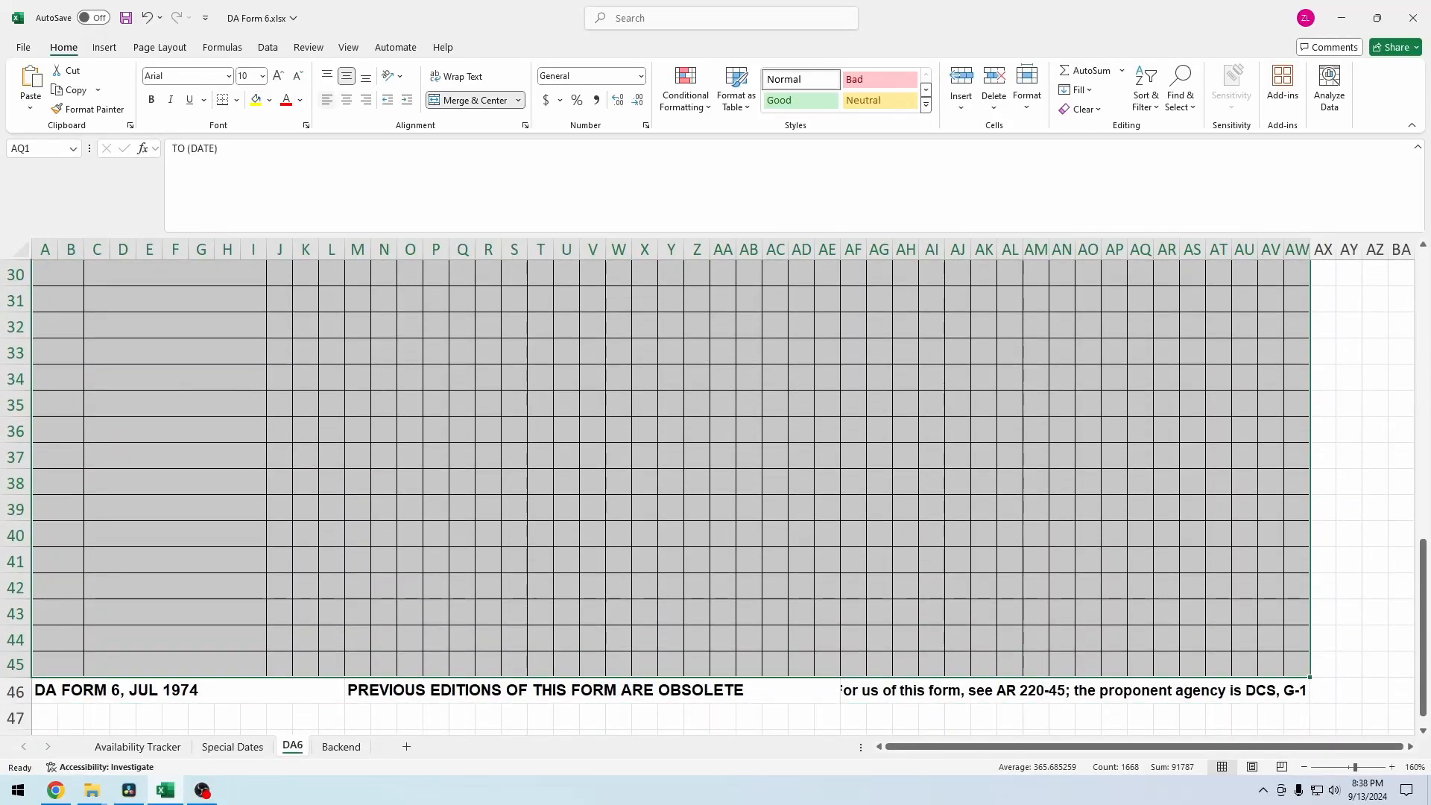
click(236, 99)
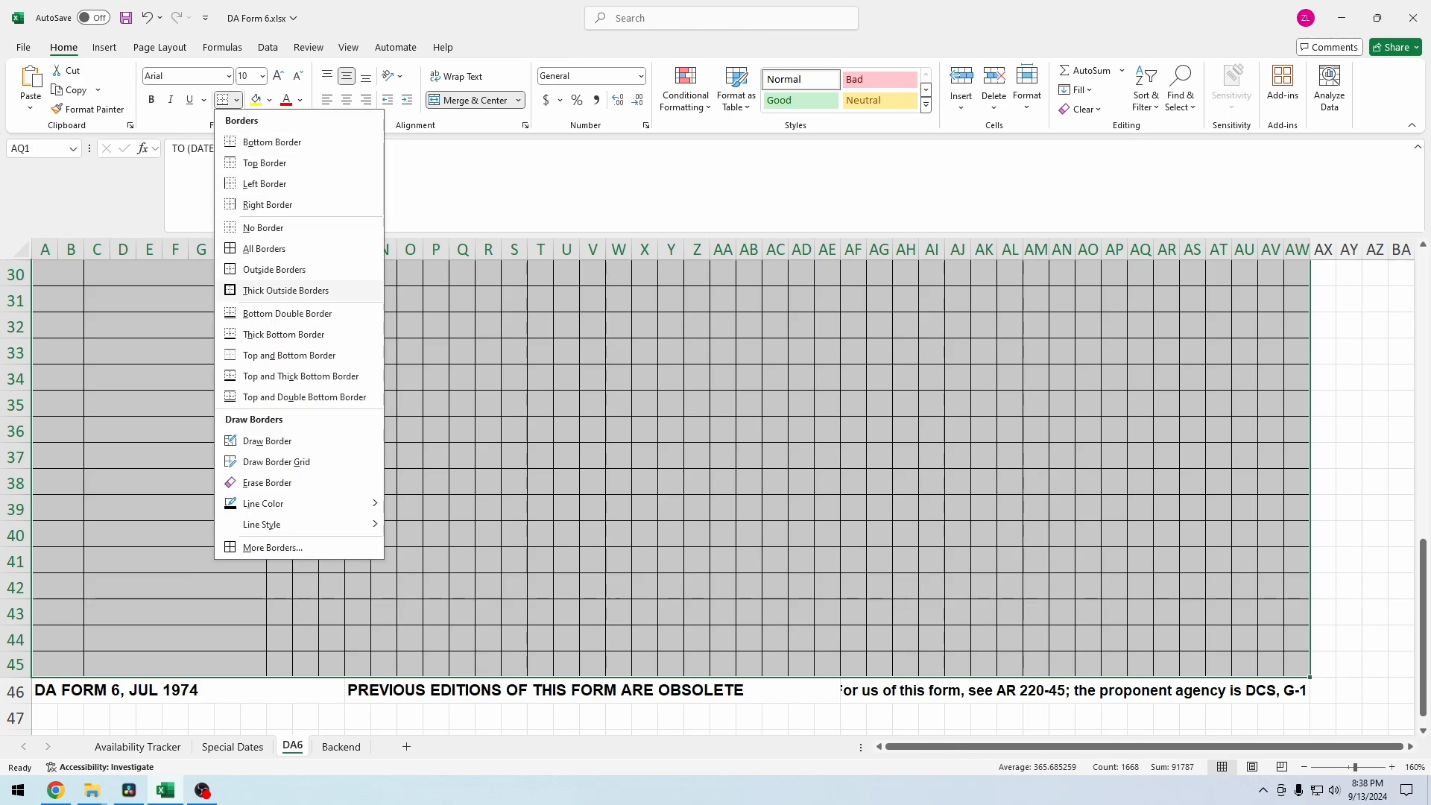
click(285, 290)
scroll(285, 290, up, 10)
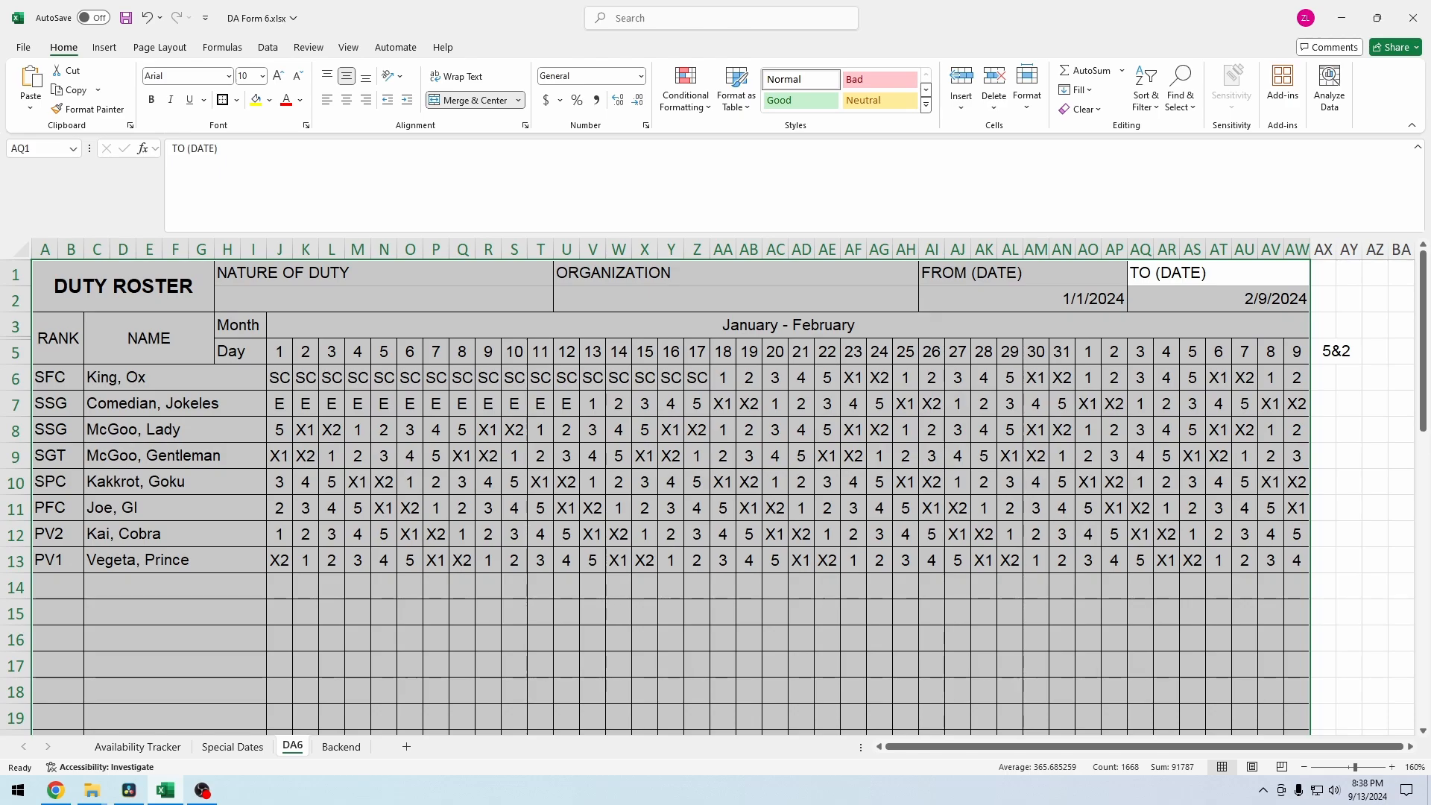
click(1349, 429)
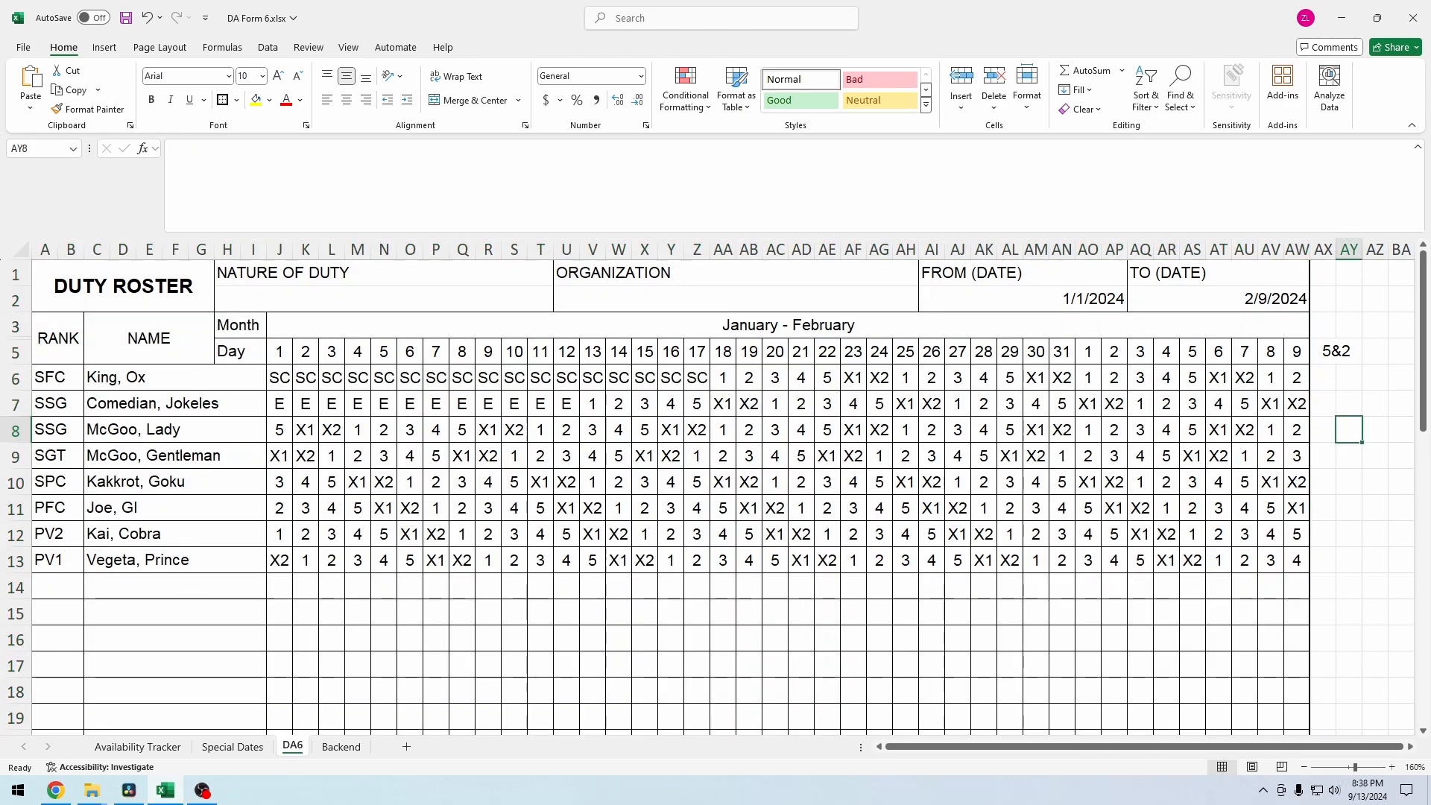
Step: Select the whole form through its footer in row 46 and set the print orientation to landscape
drag(1267, 291, 26, 639)
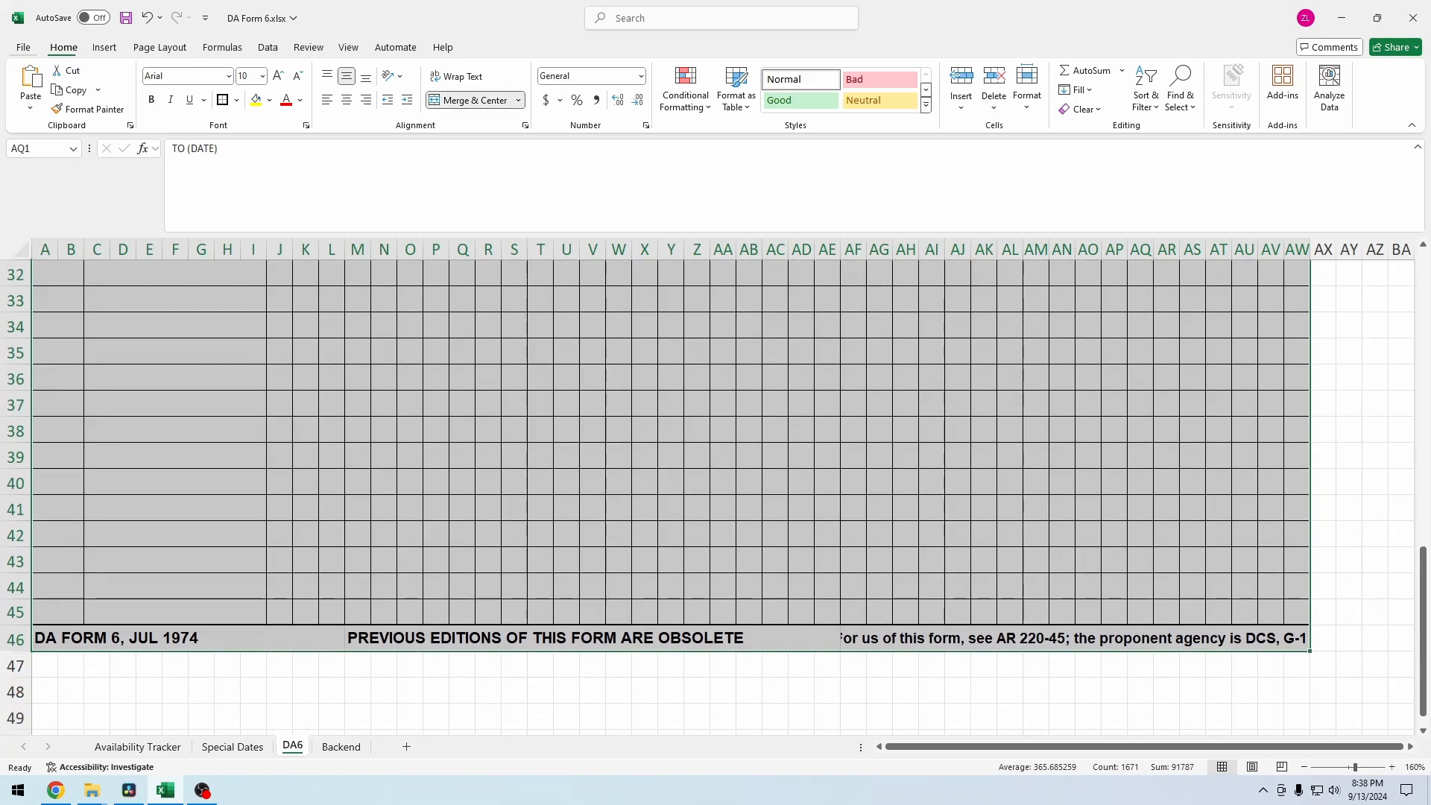
click(23, 48)
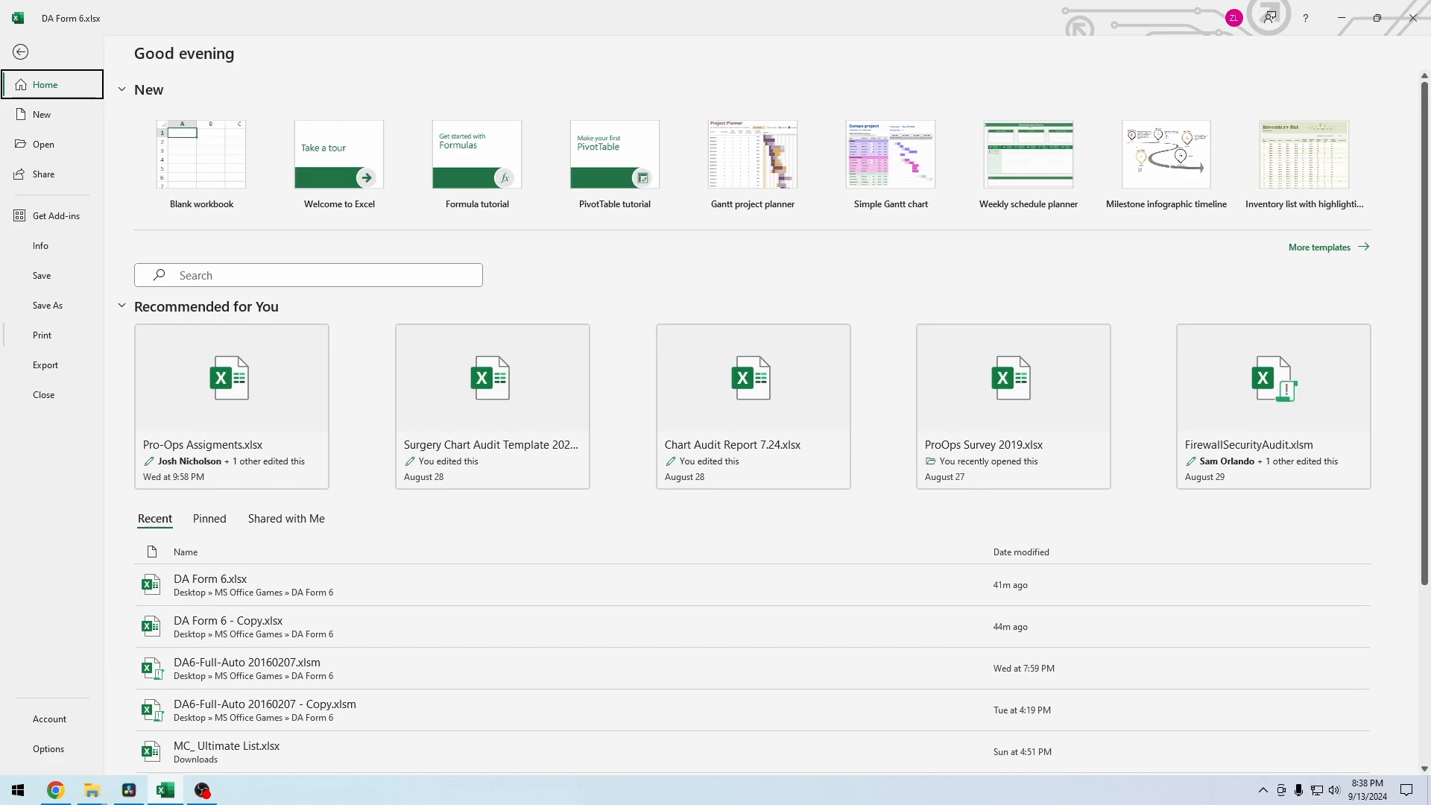
key(ctrl+p)
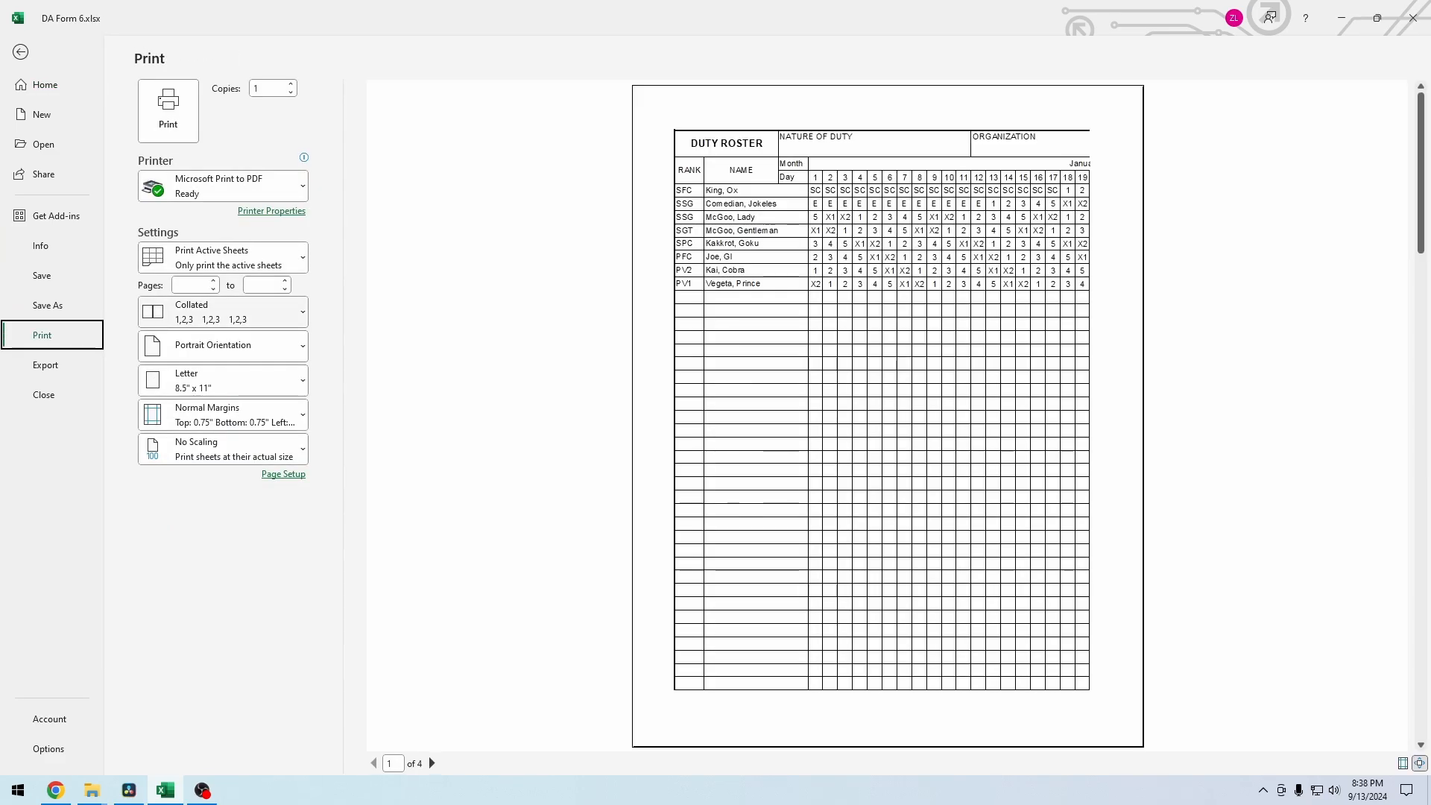
click(223, 346)
key(Down)
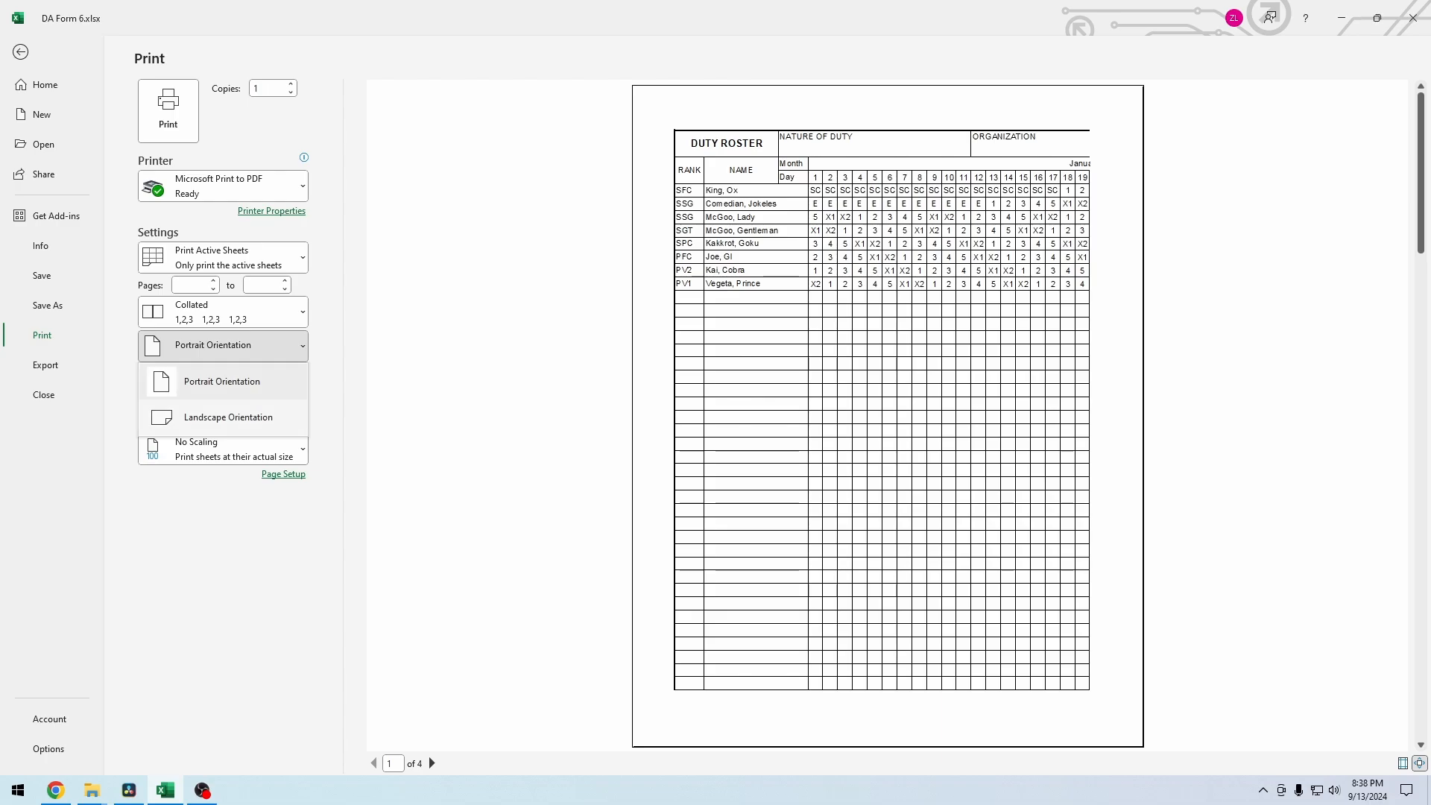
key(Return)
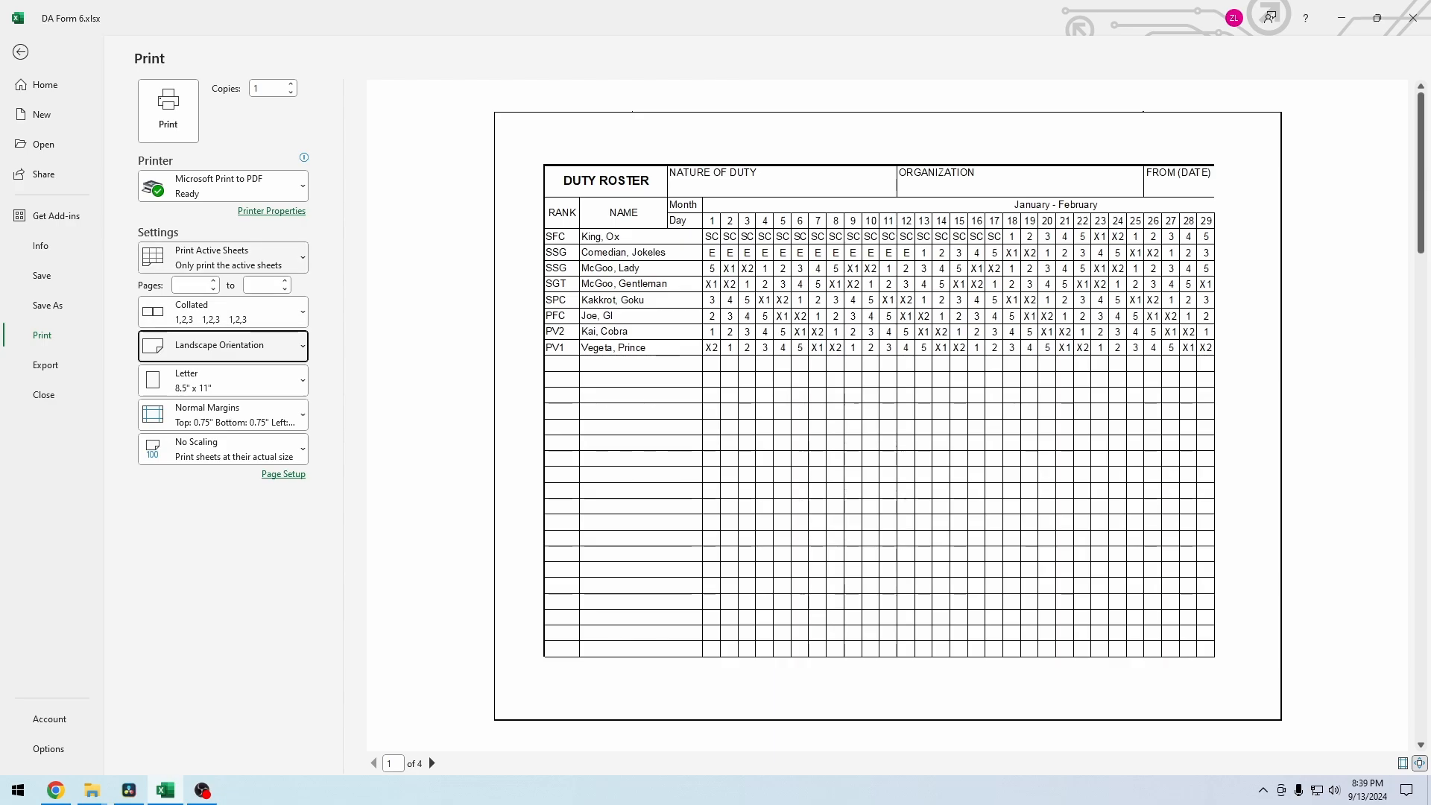
Step: Restrict the printout to the current selection and scale it with Fit Sheet on One Page
click(223, 258)
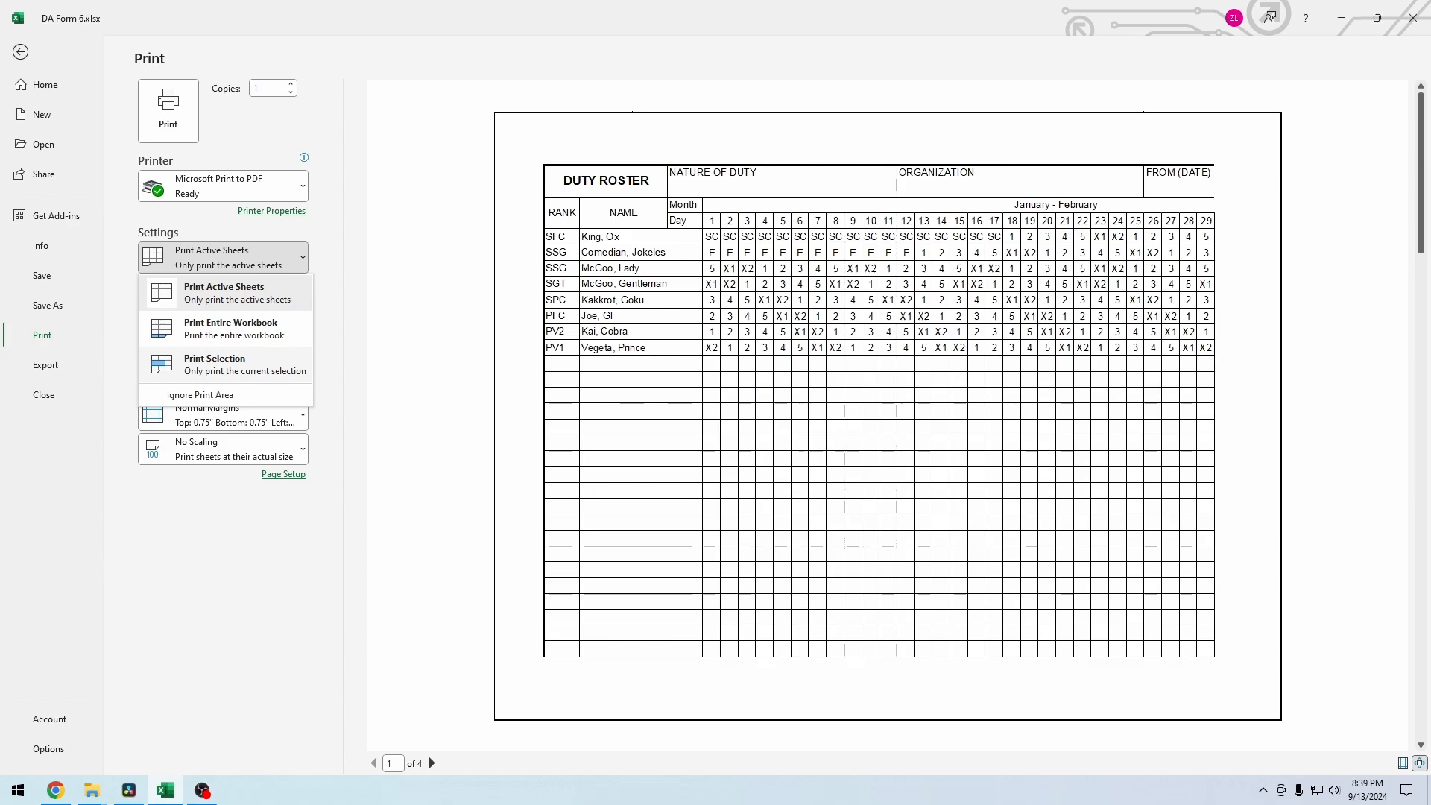
key(Return)
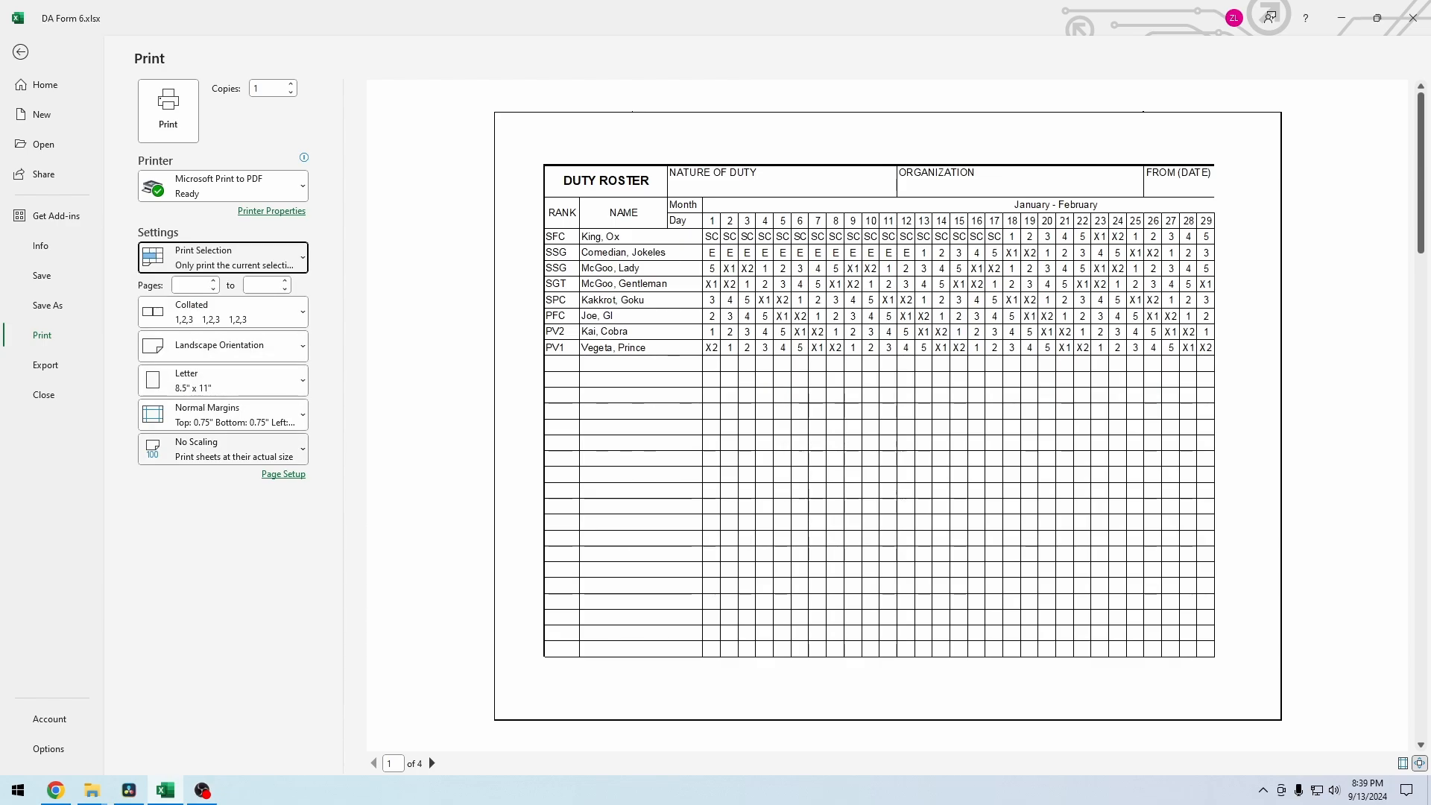
click(223, 449)
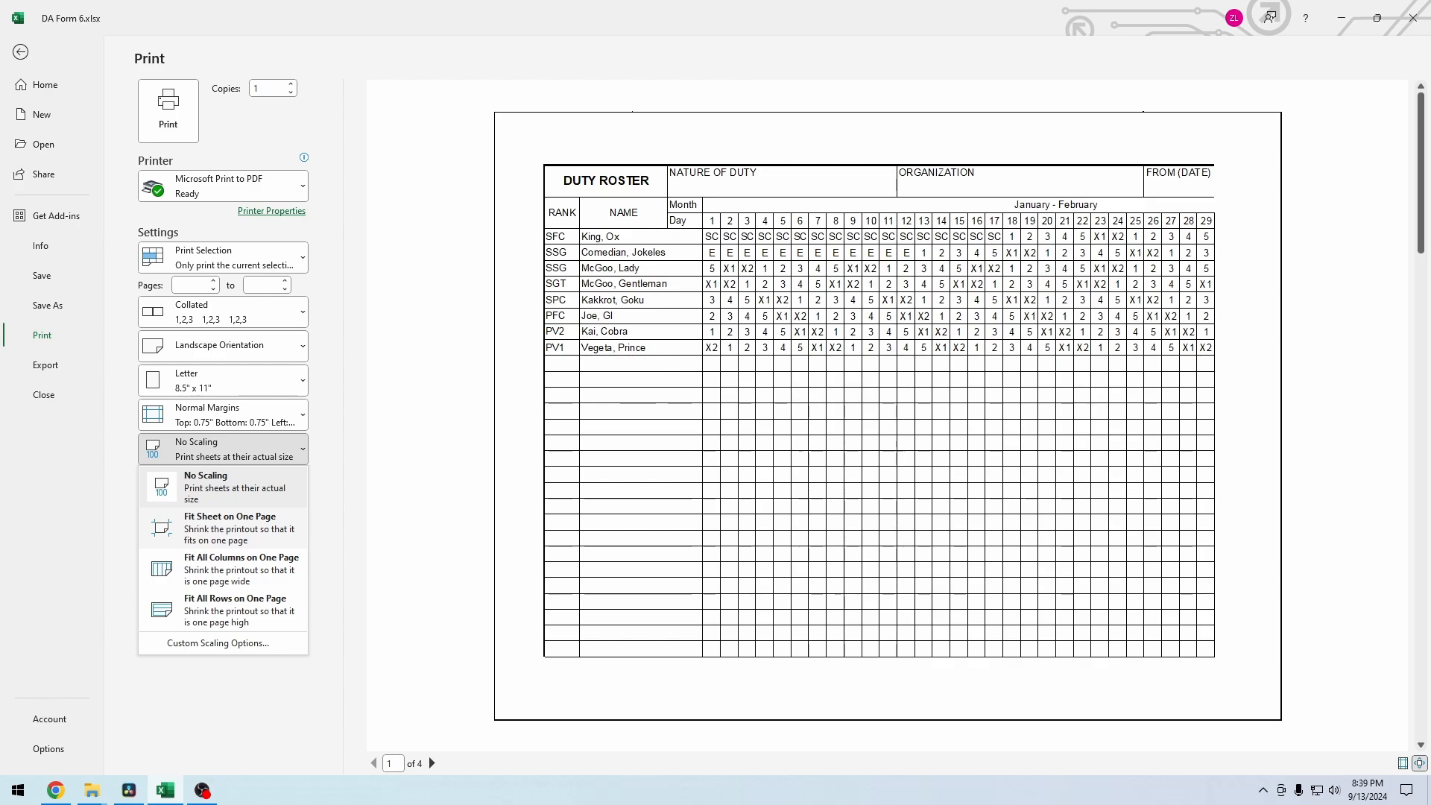
key(Return)
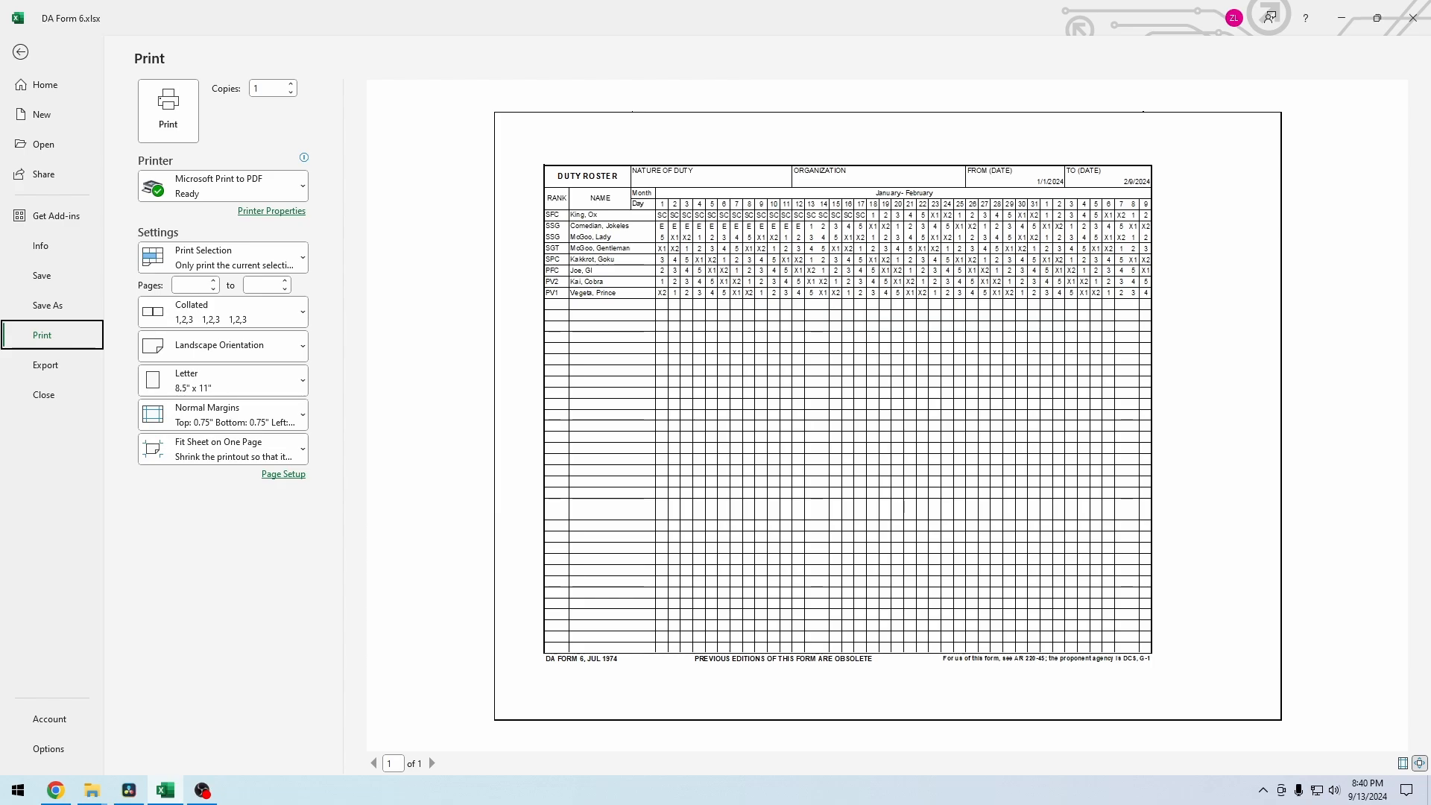
Step: Review the preset print margins and return to the duty roster sheet without printing
click(223, 416)
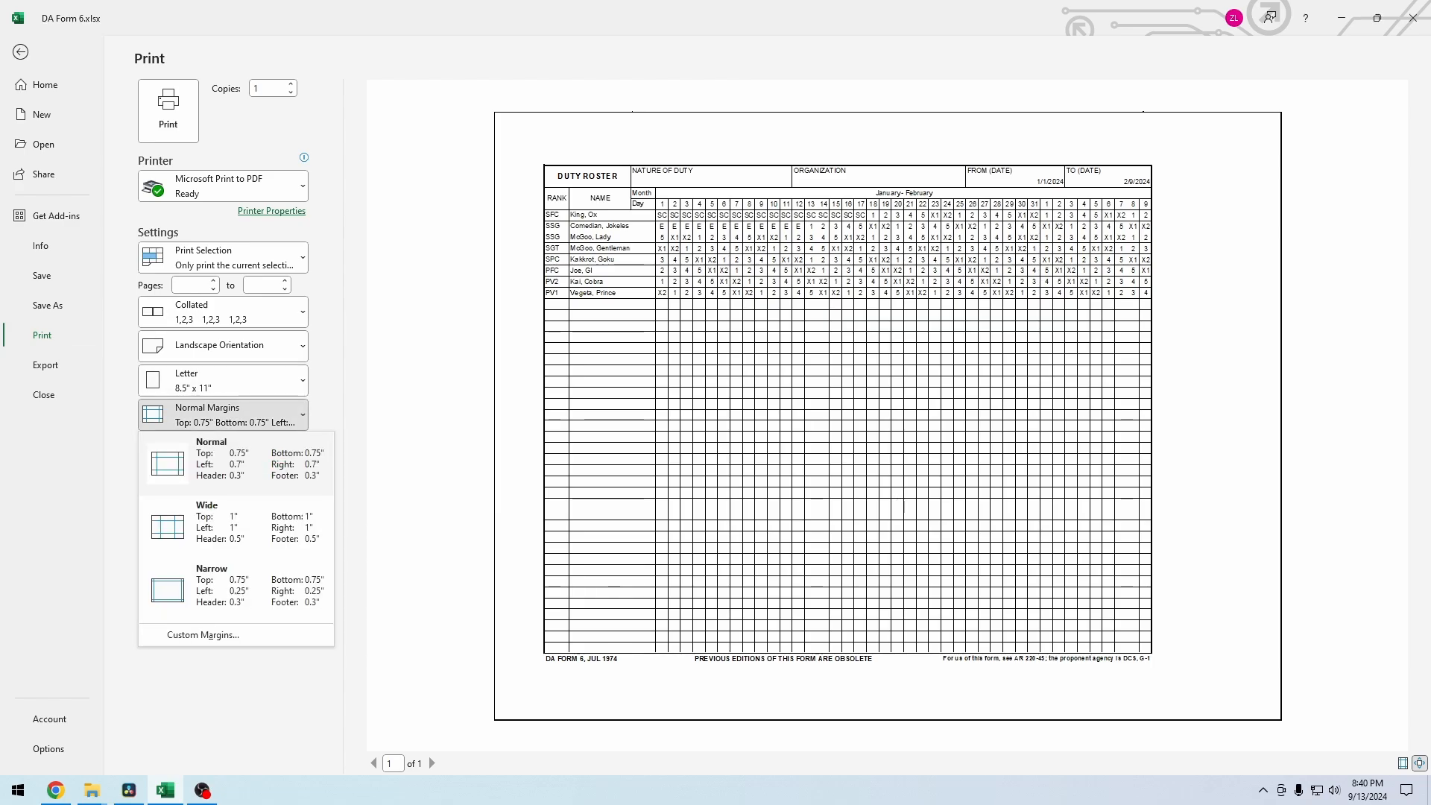
click(432, 537)
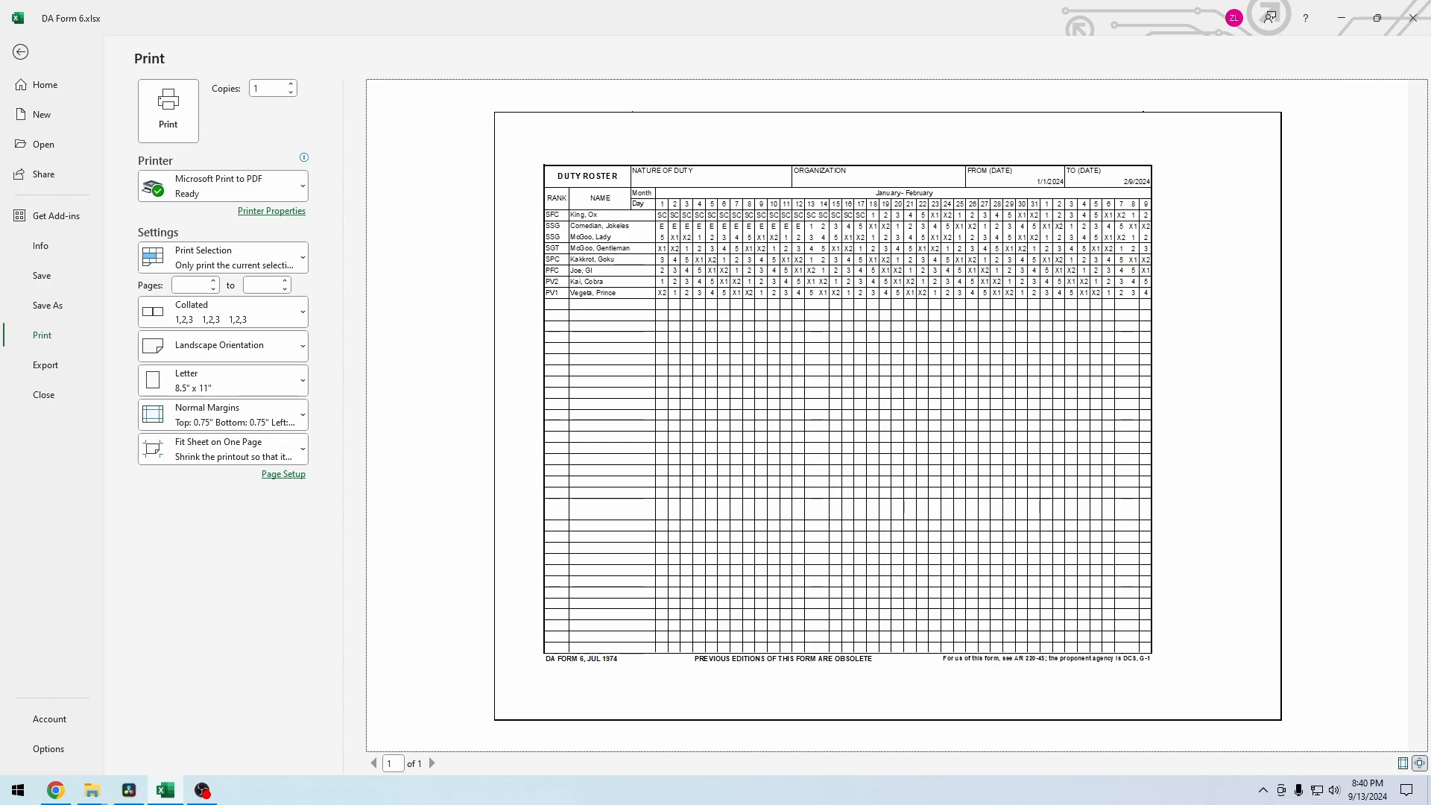
key(Escape)
scroll(723, 497, up, 10)
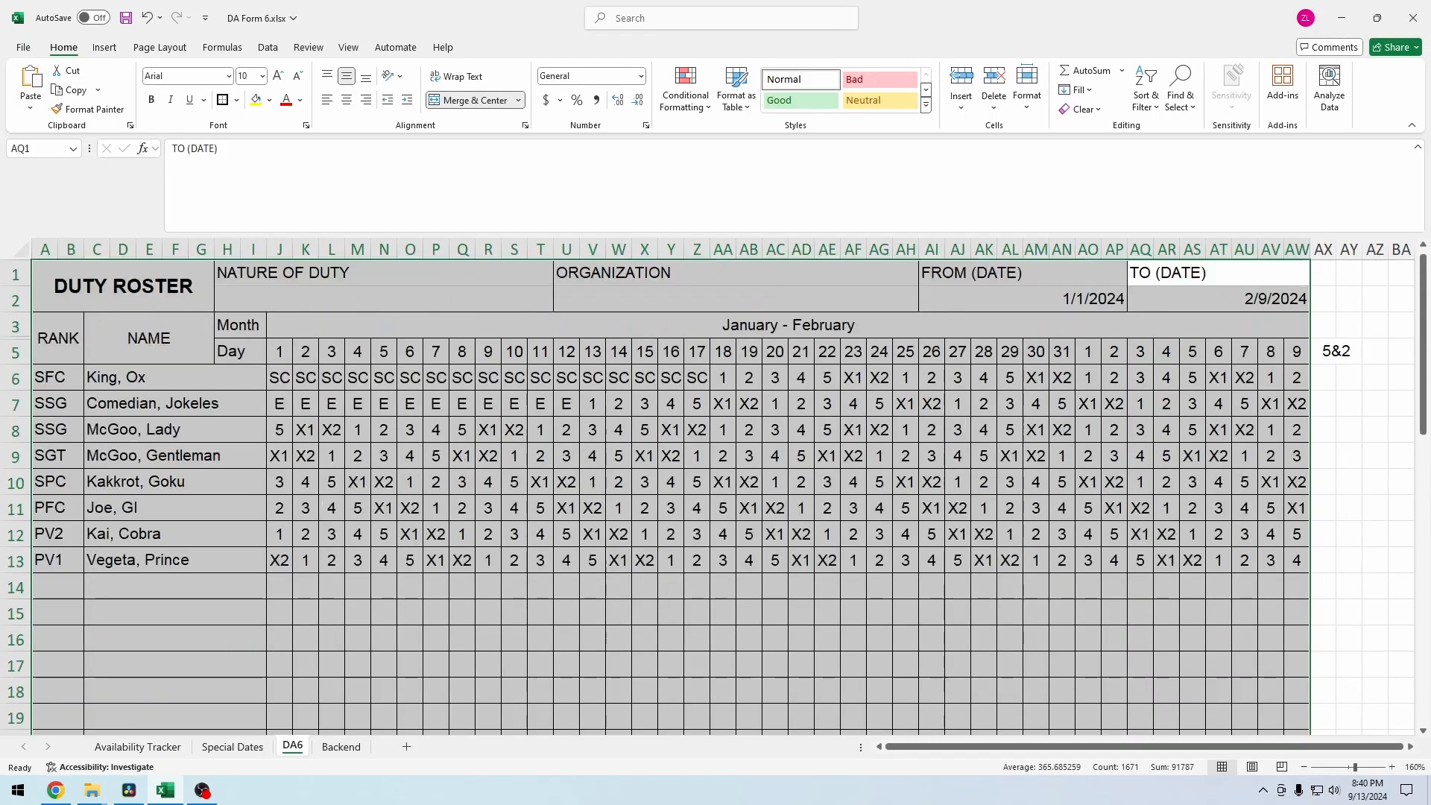
click(1375, 482)
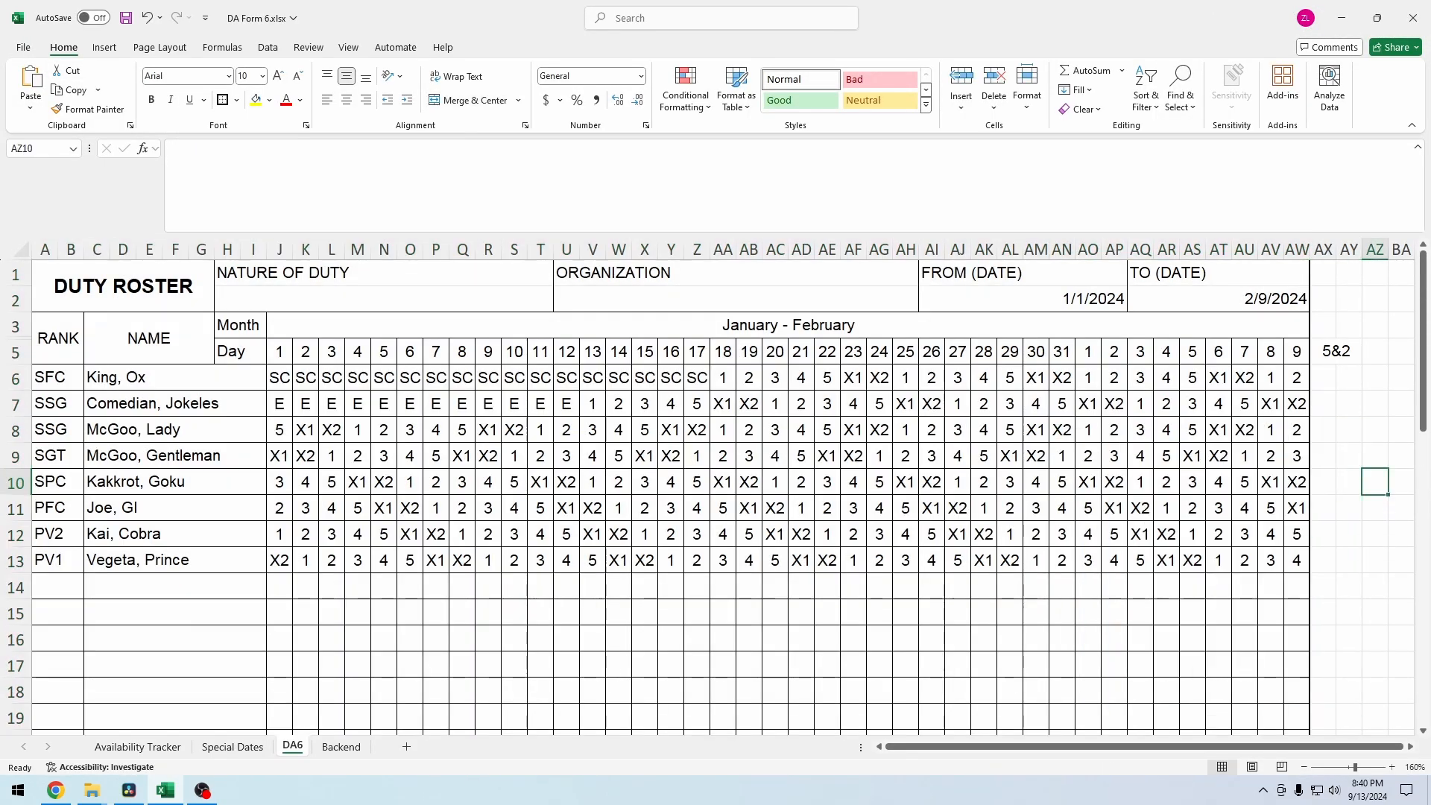
Step: Unhide row 4 between rows 3 and 5 of the duty roster
drag(1336, 351, 1342, 482)
drag(1349, 300, 1375, 482)
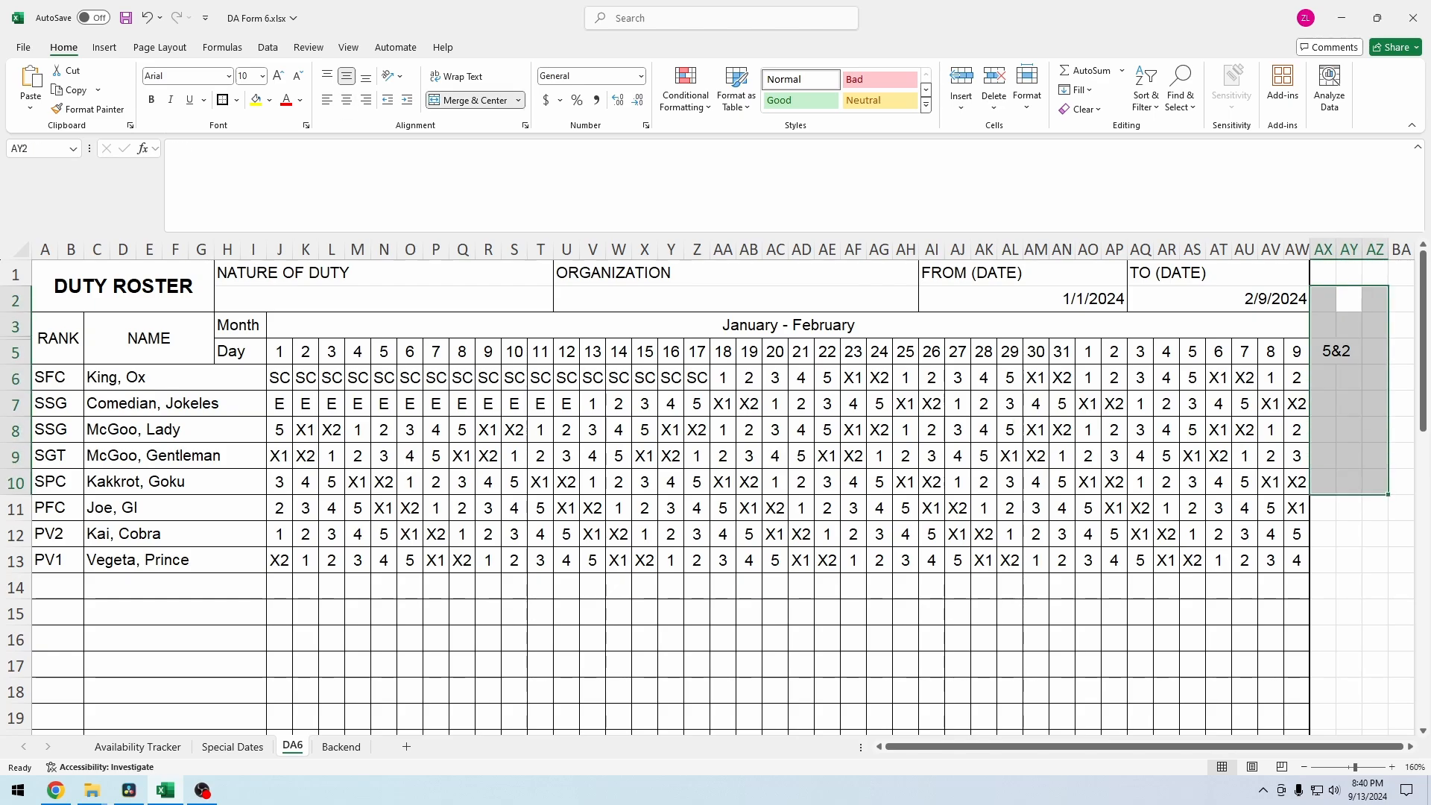
drag(15, 326, 15, 351)
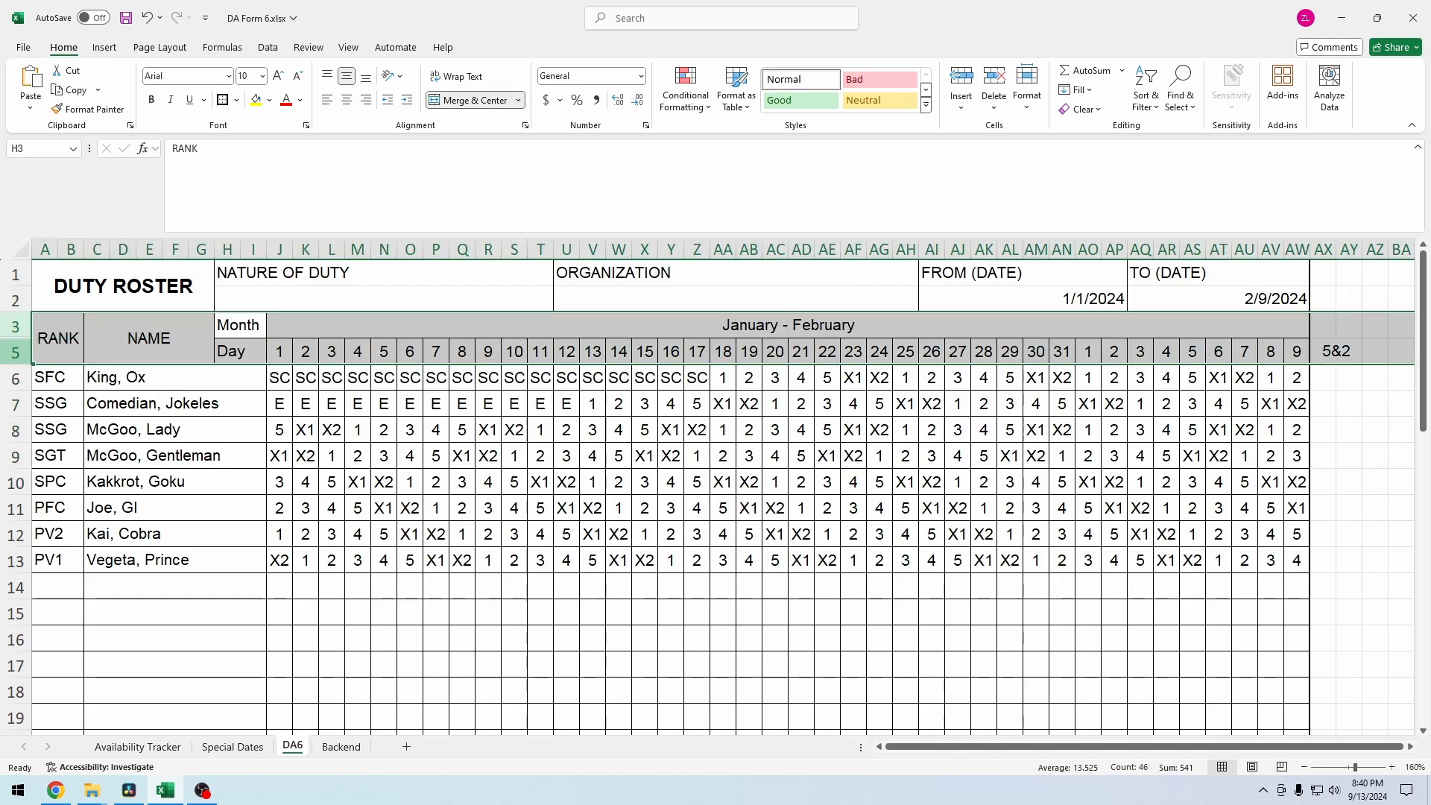
right_click(15, 351)
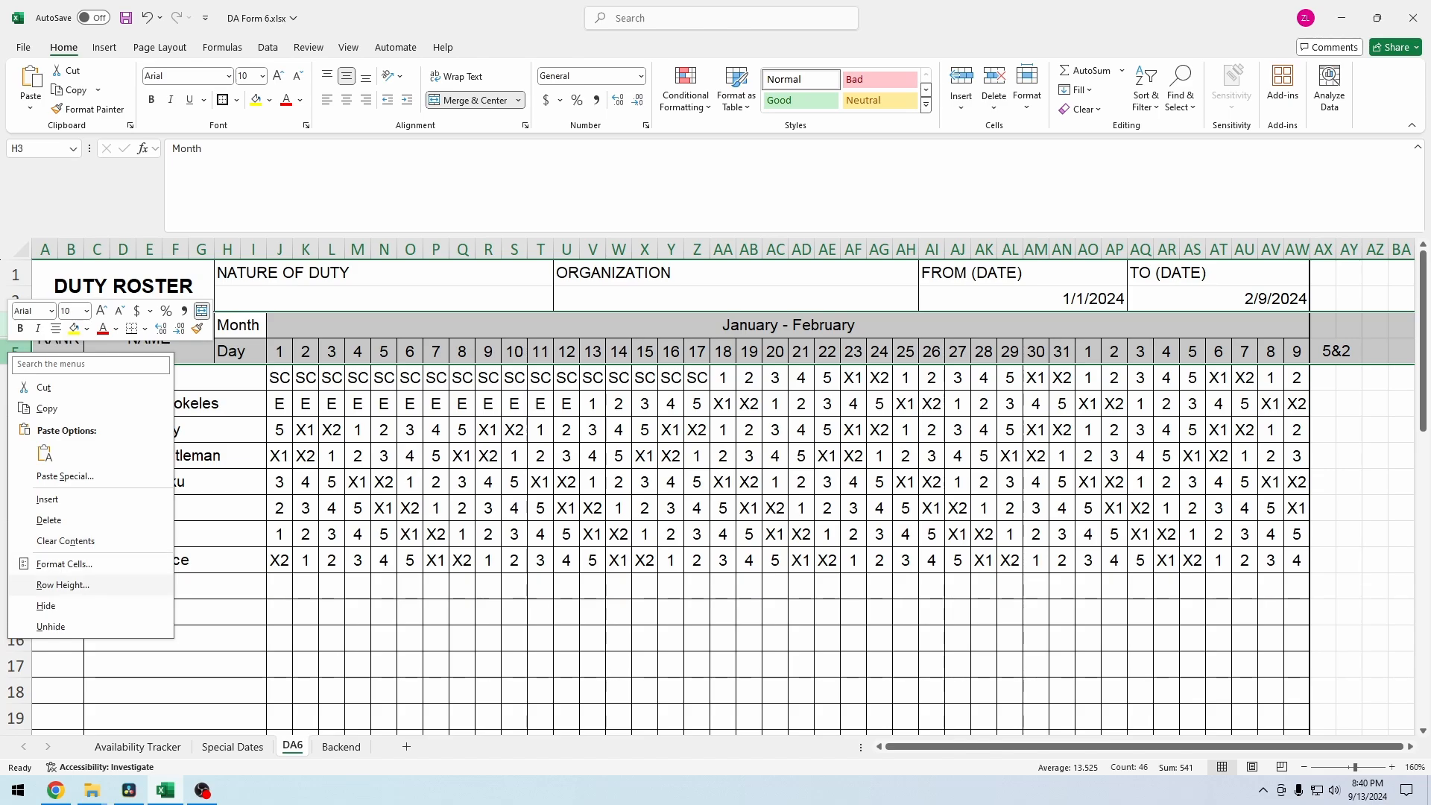
click(51, 626)
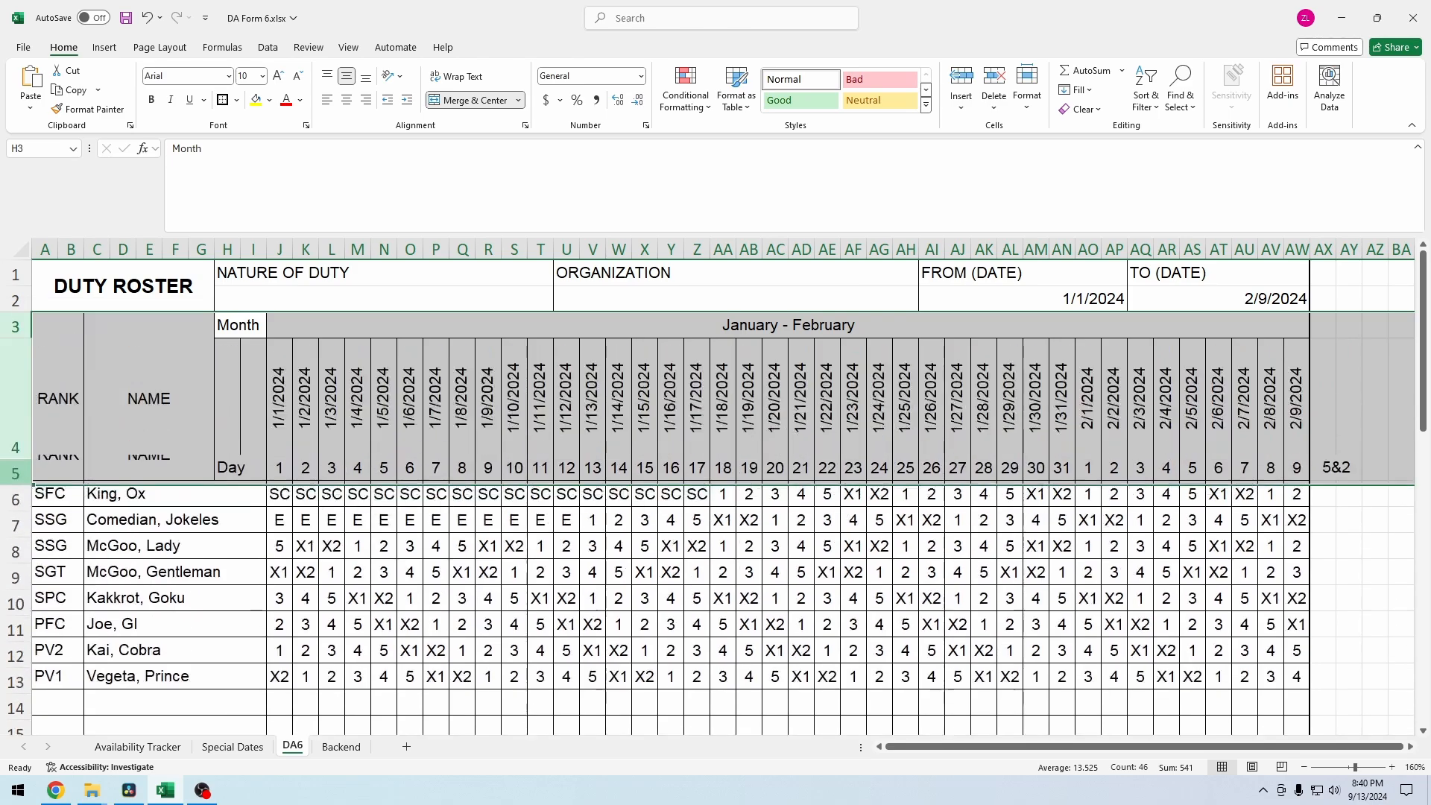
Step: Inspect the date formulas across row 4 and the DAY formulas beneath them in row 5
click(462, 399)
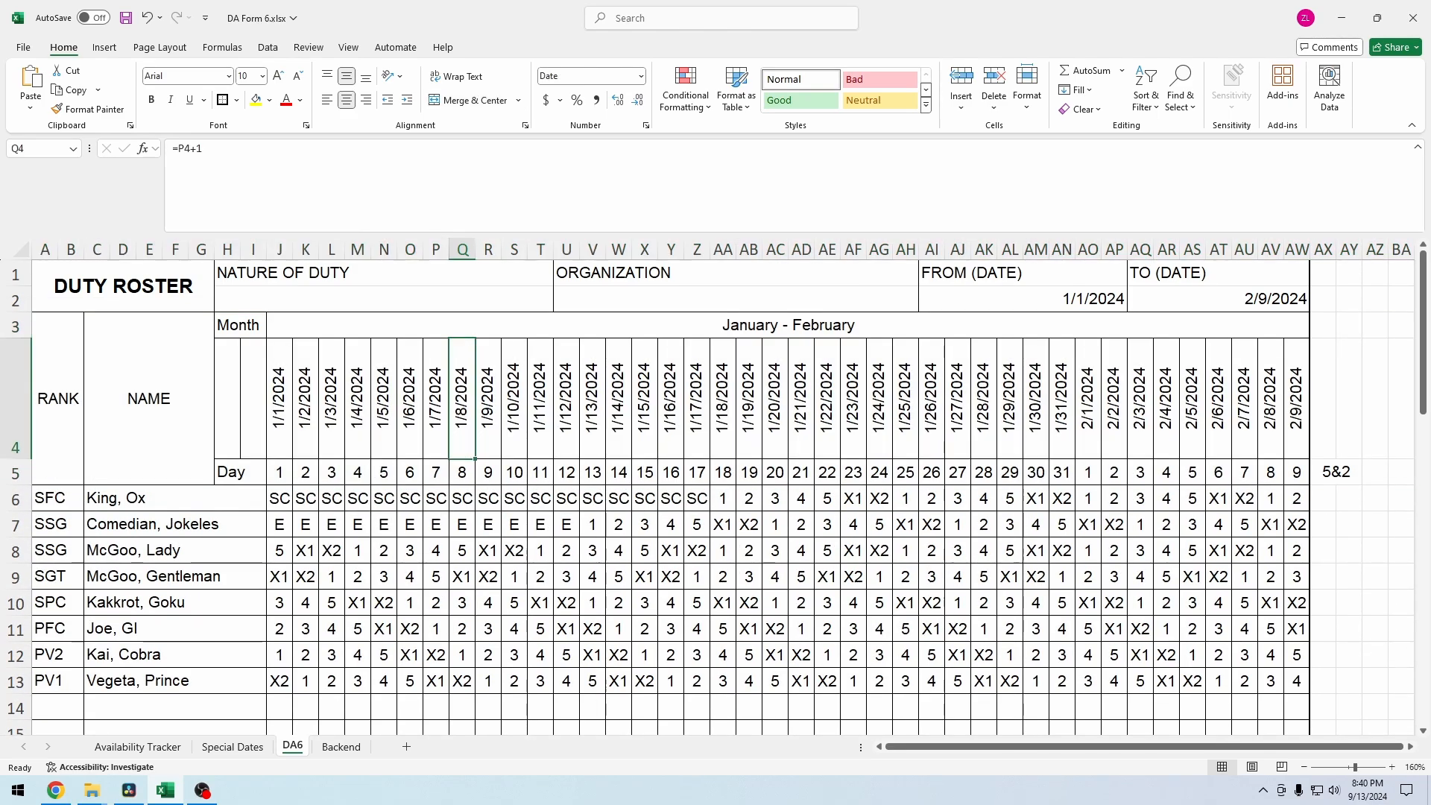
click(462, 472)
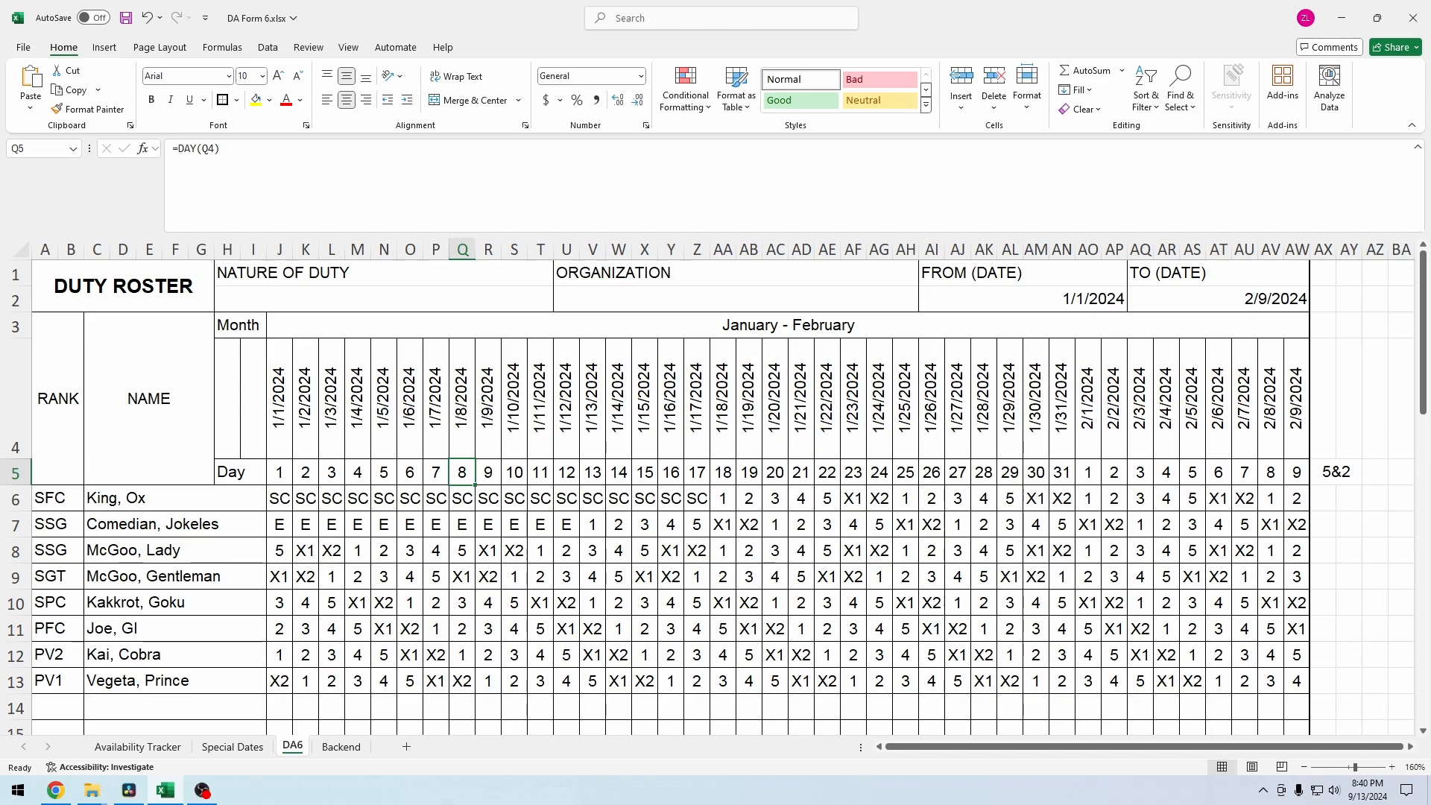
drag(279, 398, 645, 398)
drag(1061, 399, 1297, 398)
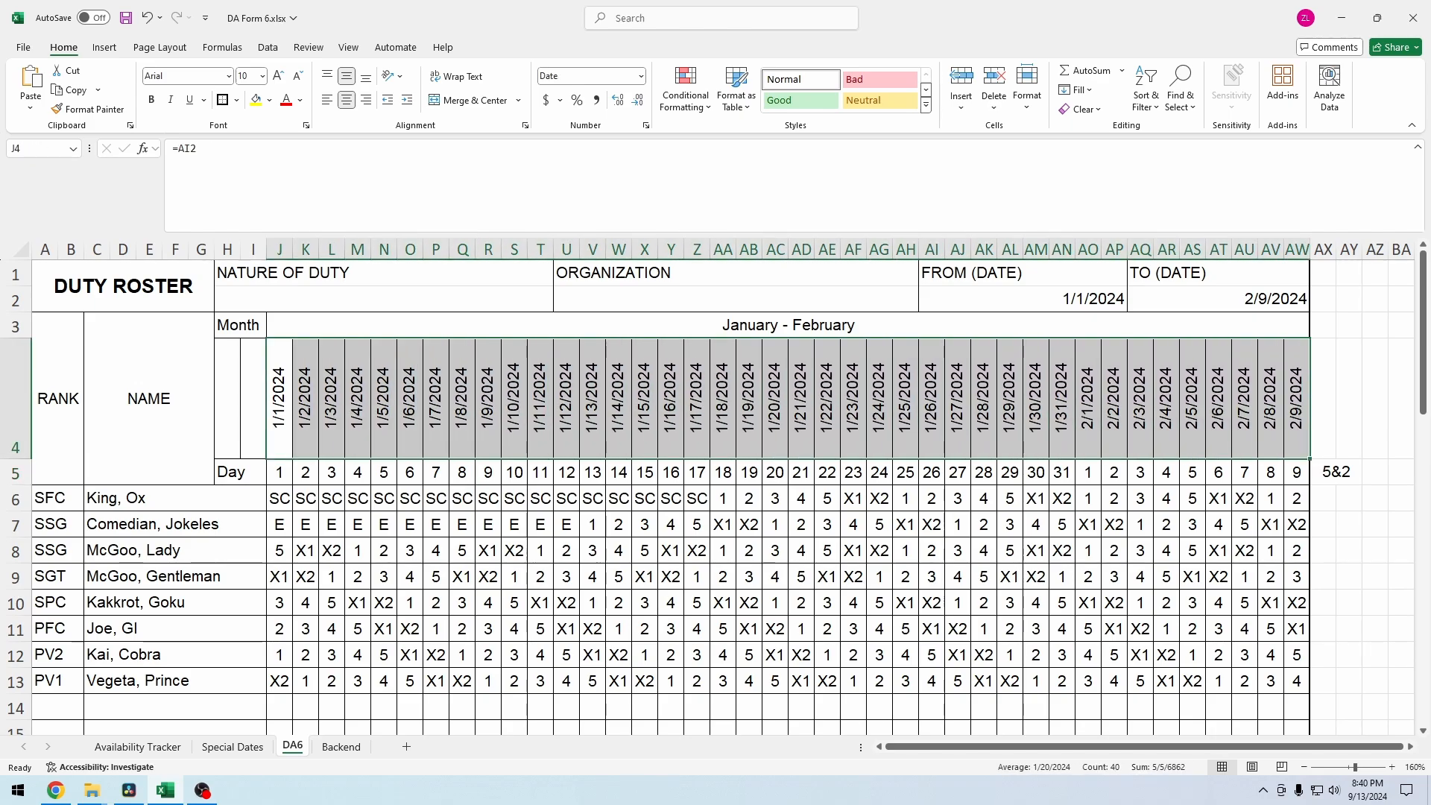
click(593, 398)
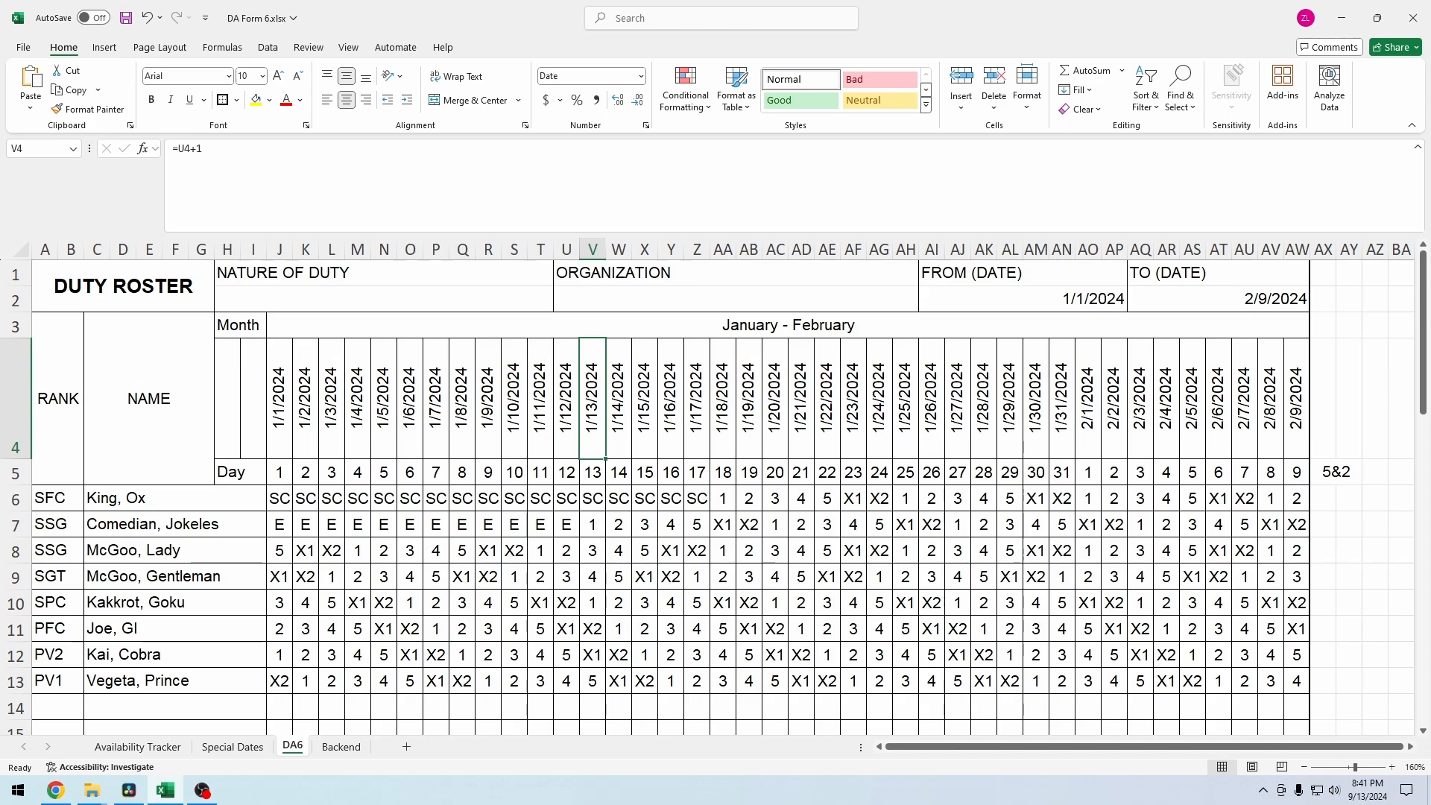
drag(514, 472, 540, 472)
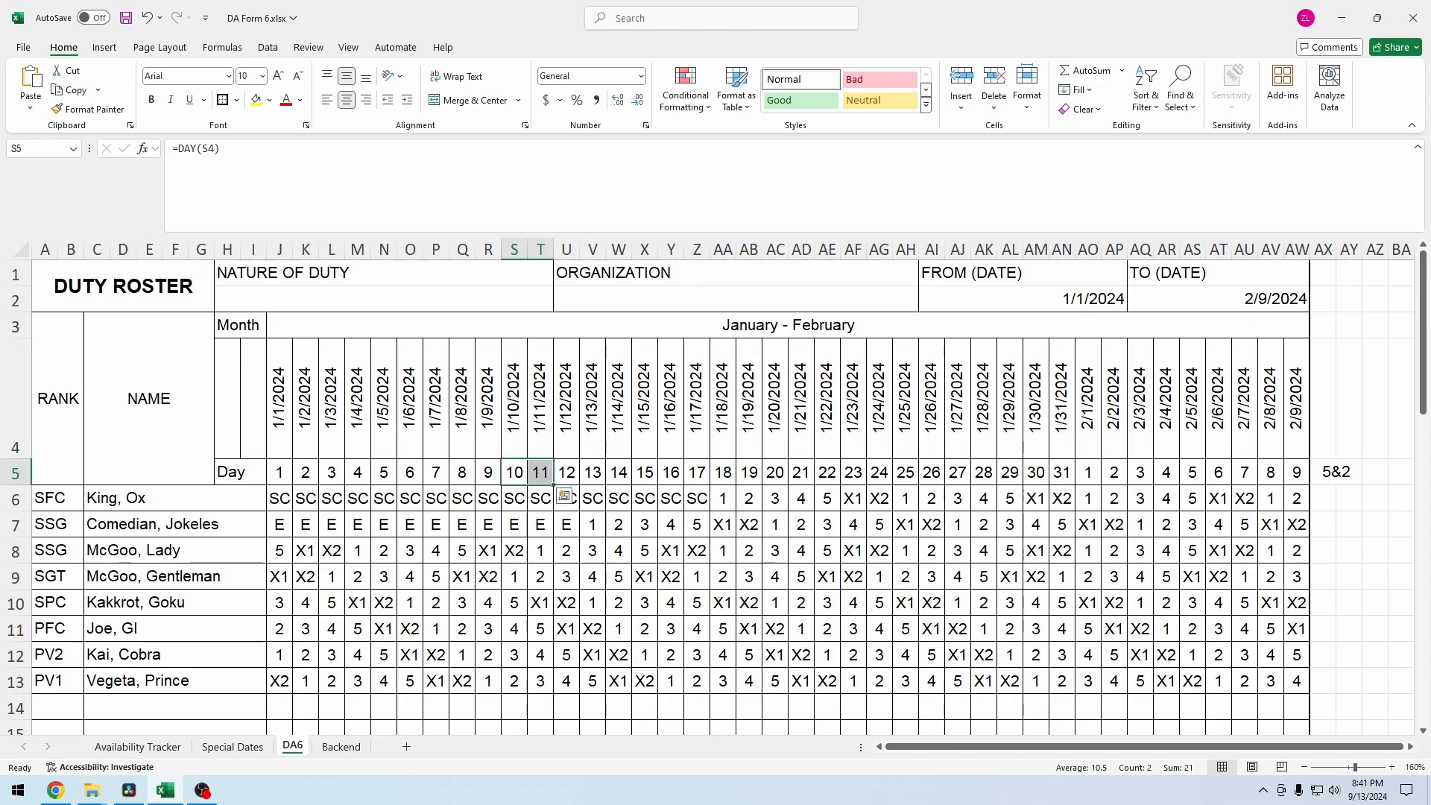
Step: Check the date formulas for January 10 and 11 in row 4 and the 5&2 heading beside the Day row
click(540, 398)
click(514, 398)
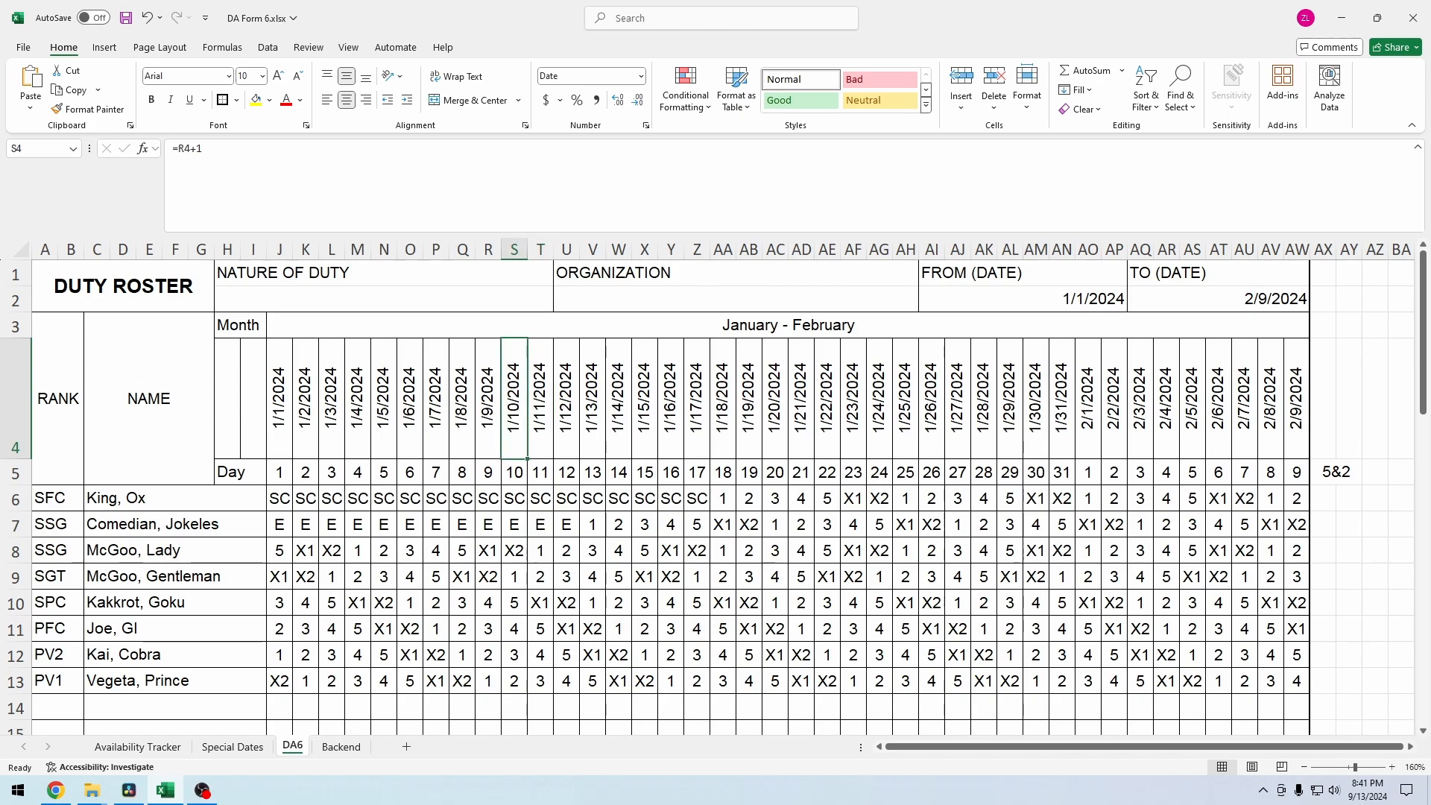
scroll(716, 485, down, 2)
scroll(716, 484, up, 2)
click(1336, 471)
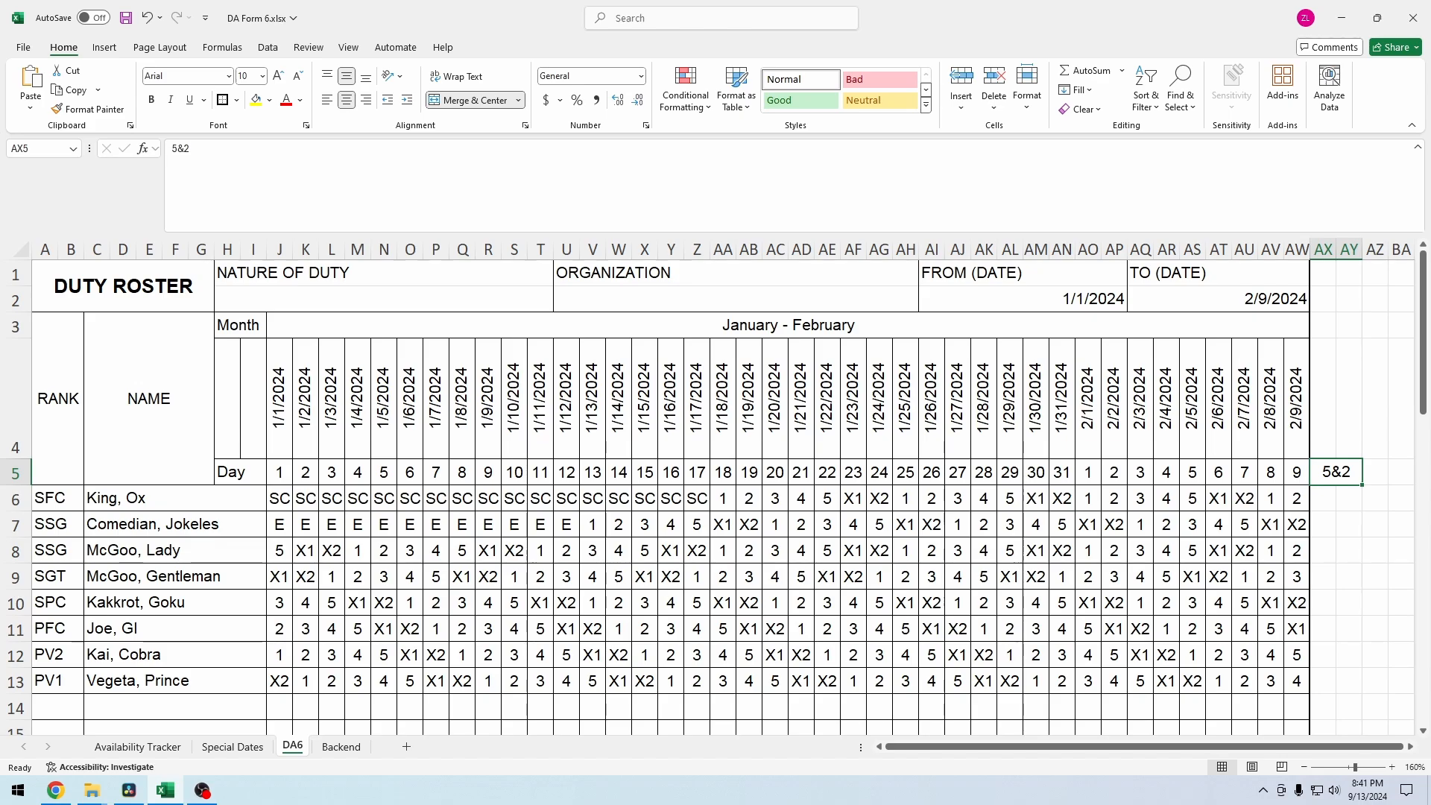
Step: Hide the full-date row 4 of the duty roster and check the rotation formulas in cells W8 and AA16
right_click(14, 399)
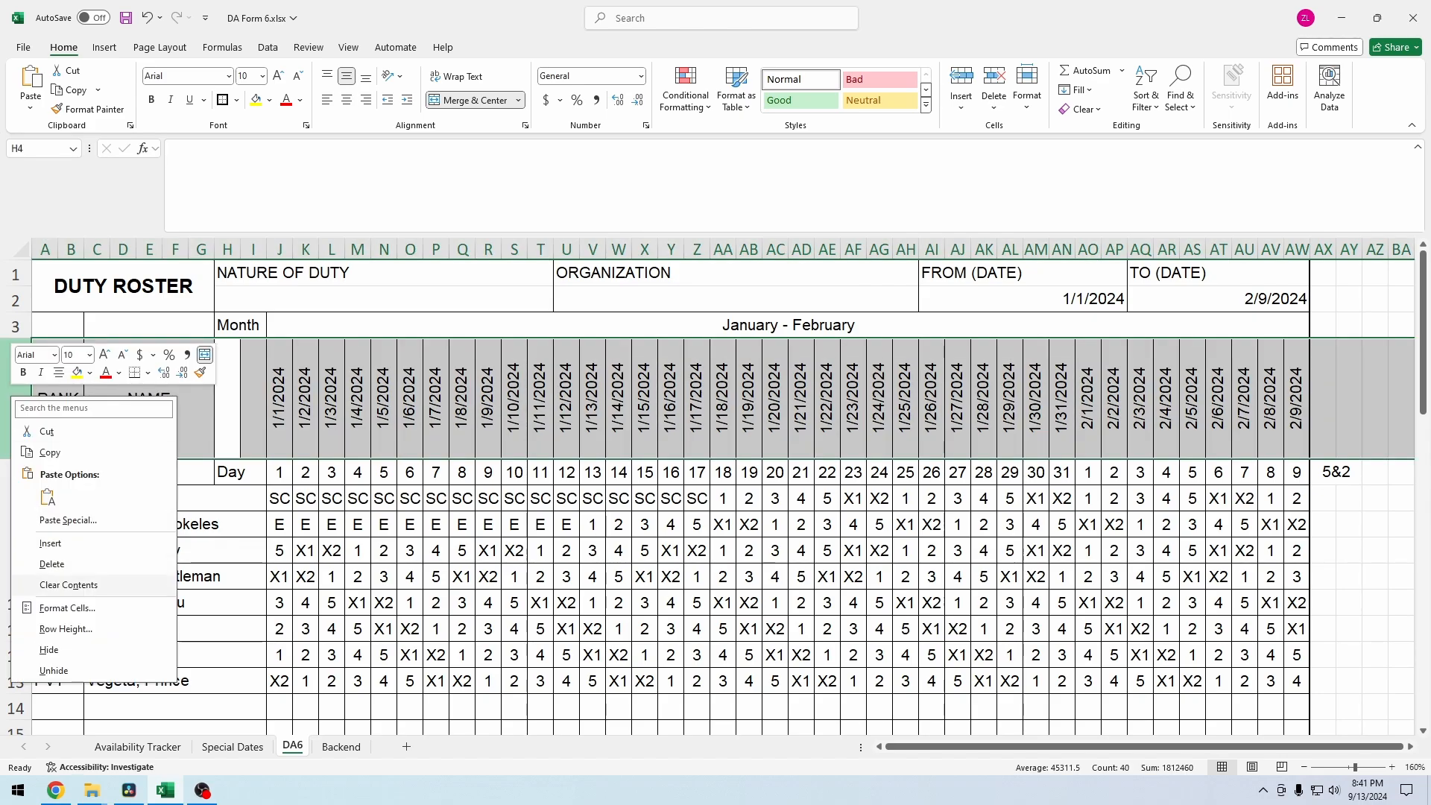
click(49, 649)
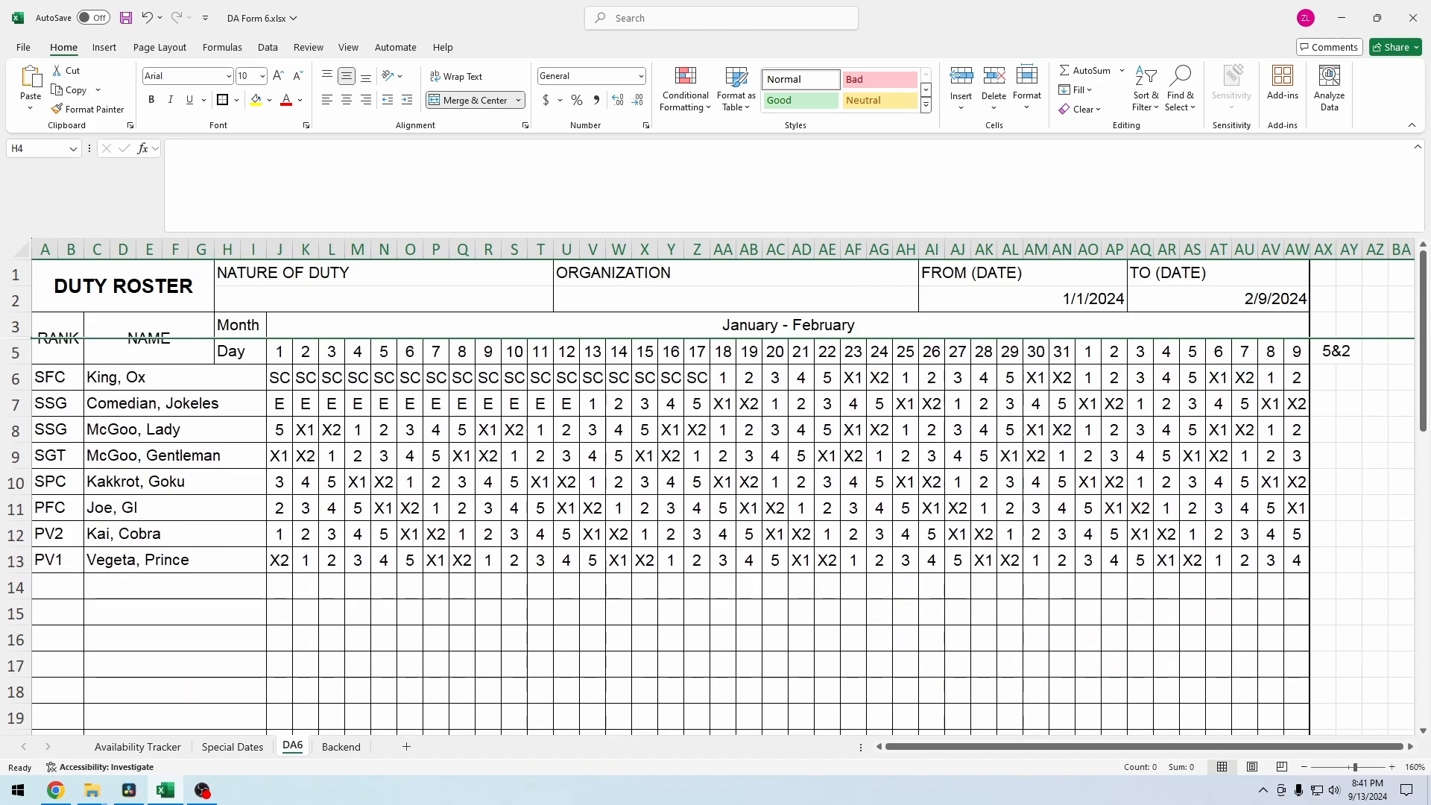
scroll(715, 492, down, 13)
scroll(716, 492, up, 9)
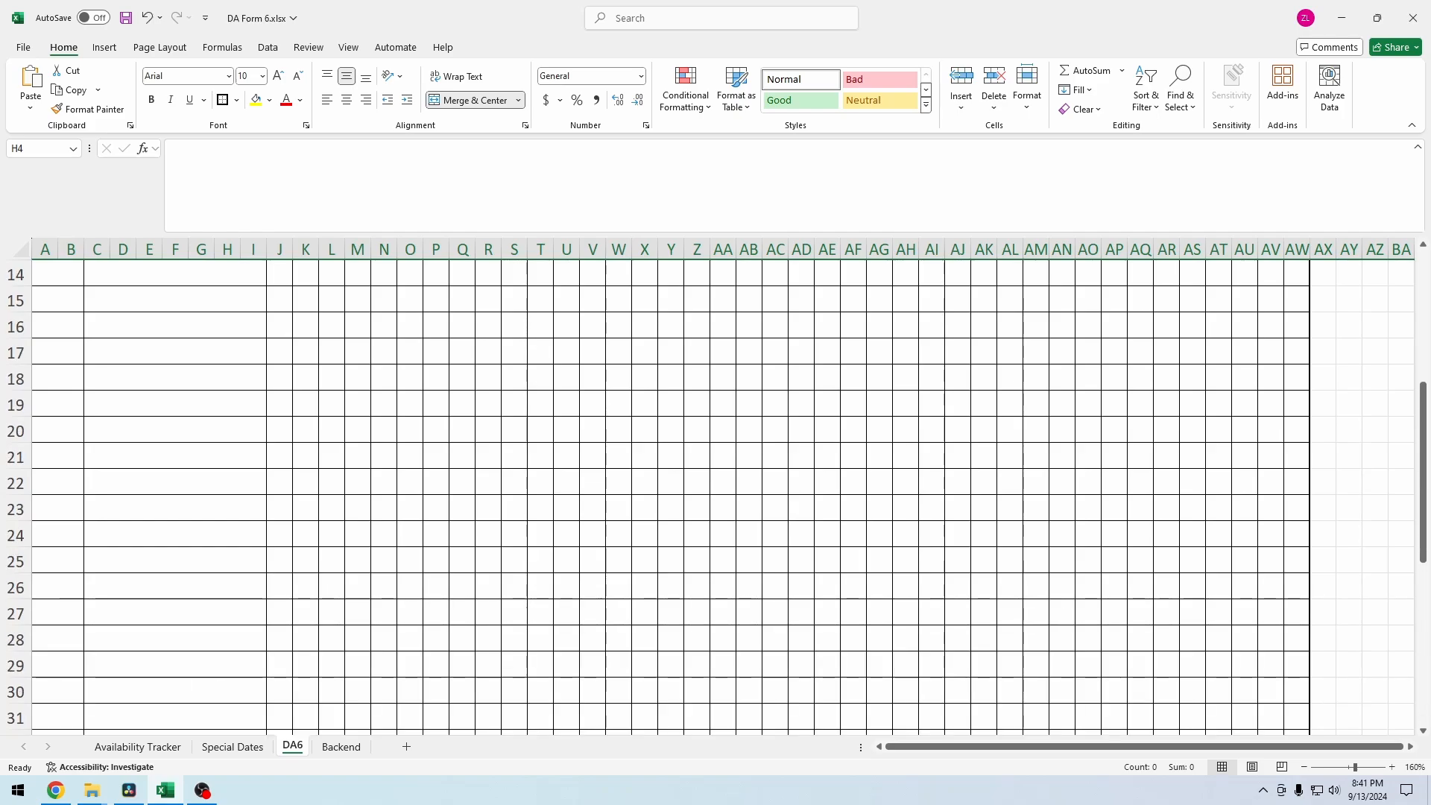
scroll(715, 492, up, 4)
click(618, 429)
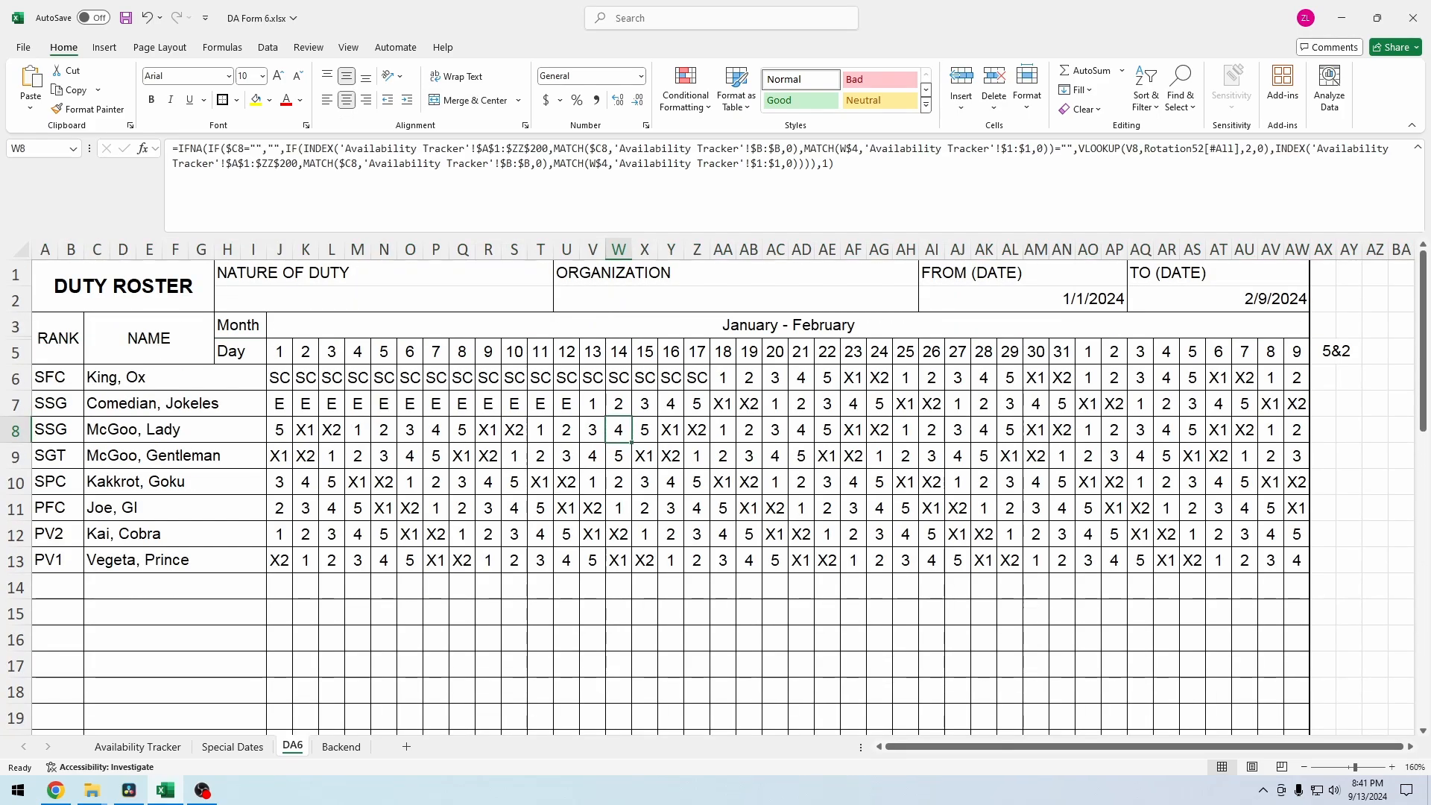
click(723, 639)
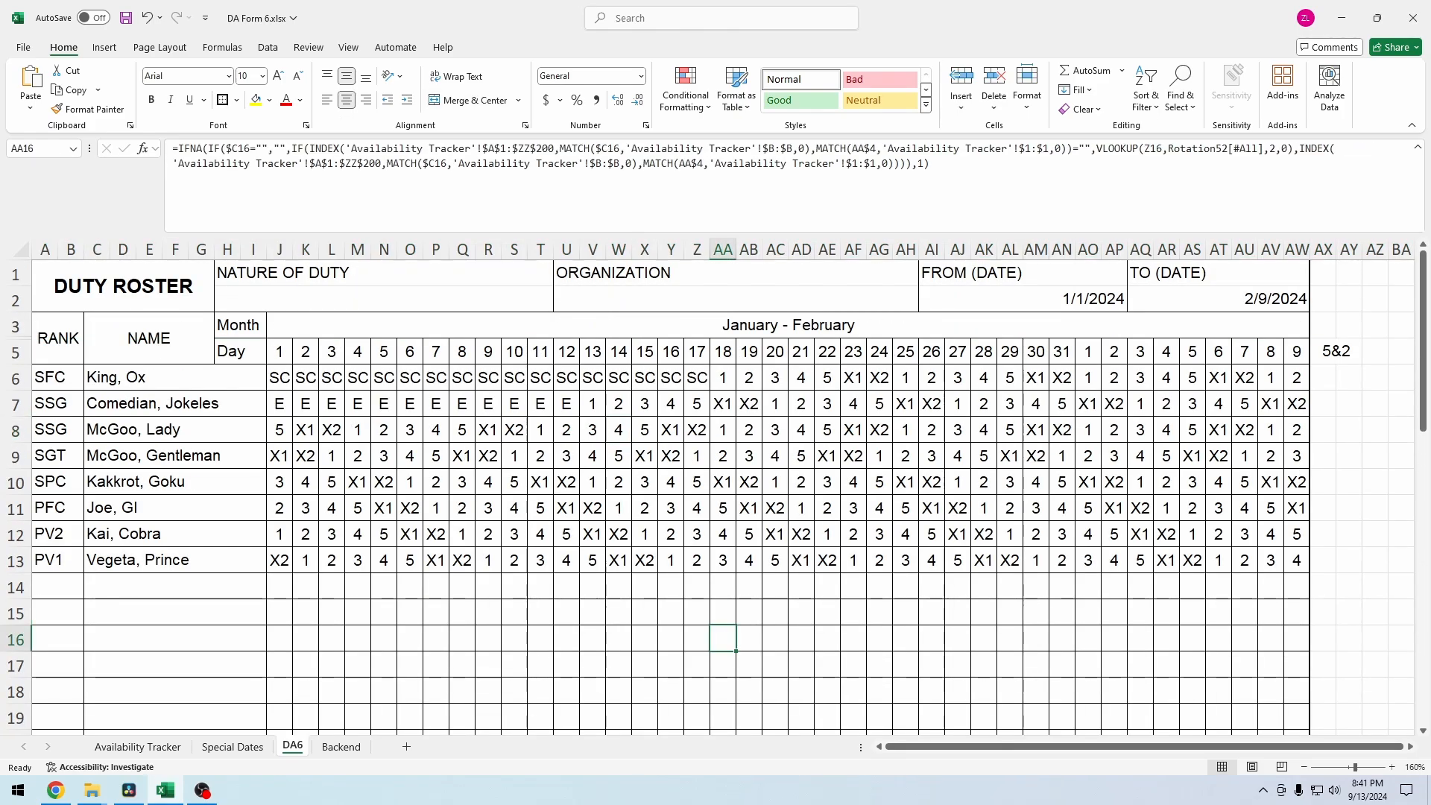